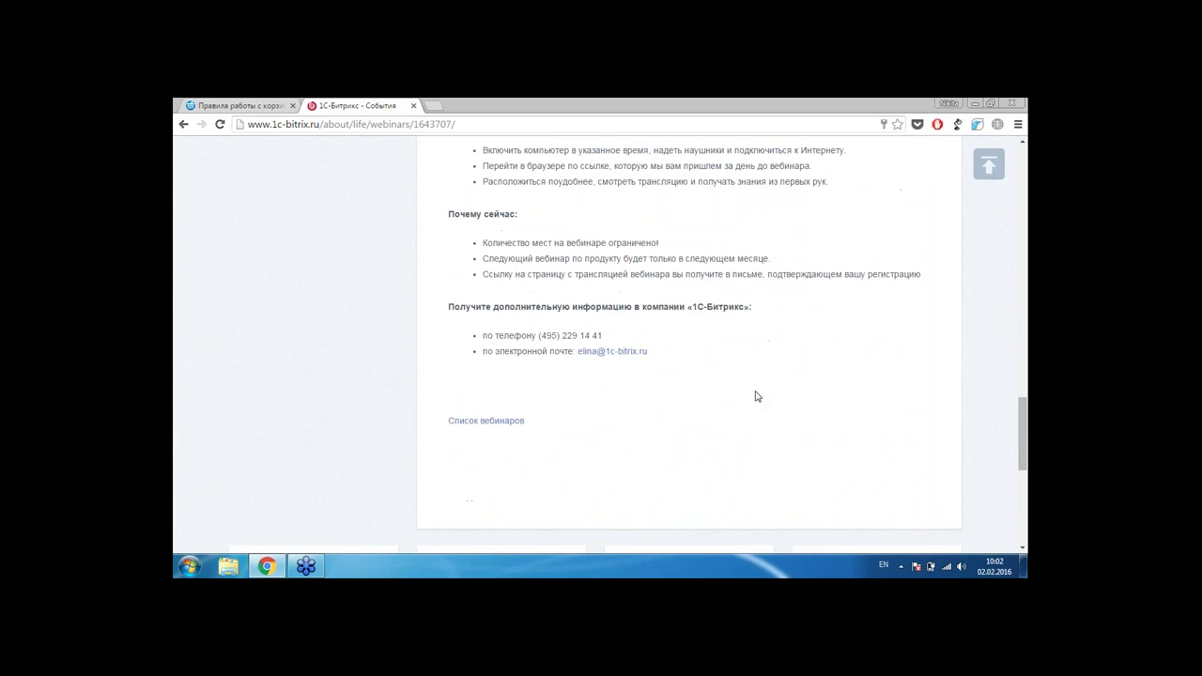
# Open the related webinar in a new browser tab and scroll through its page.
pyautogui.scroll(4, 756, 397)
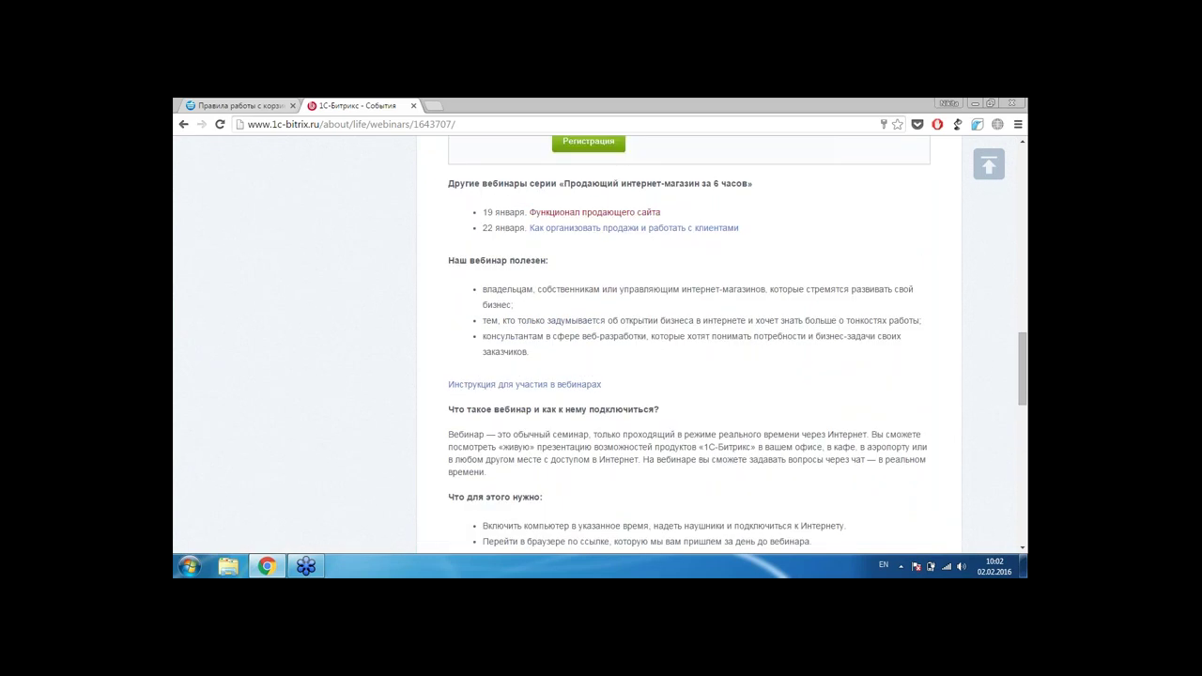
pyautogui.rightClick(617, 230)
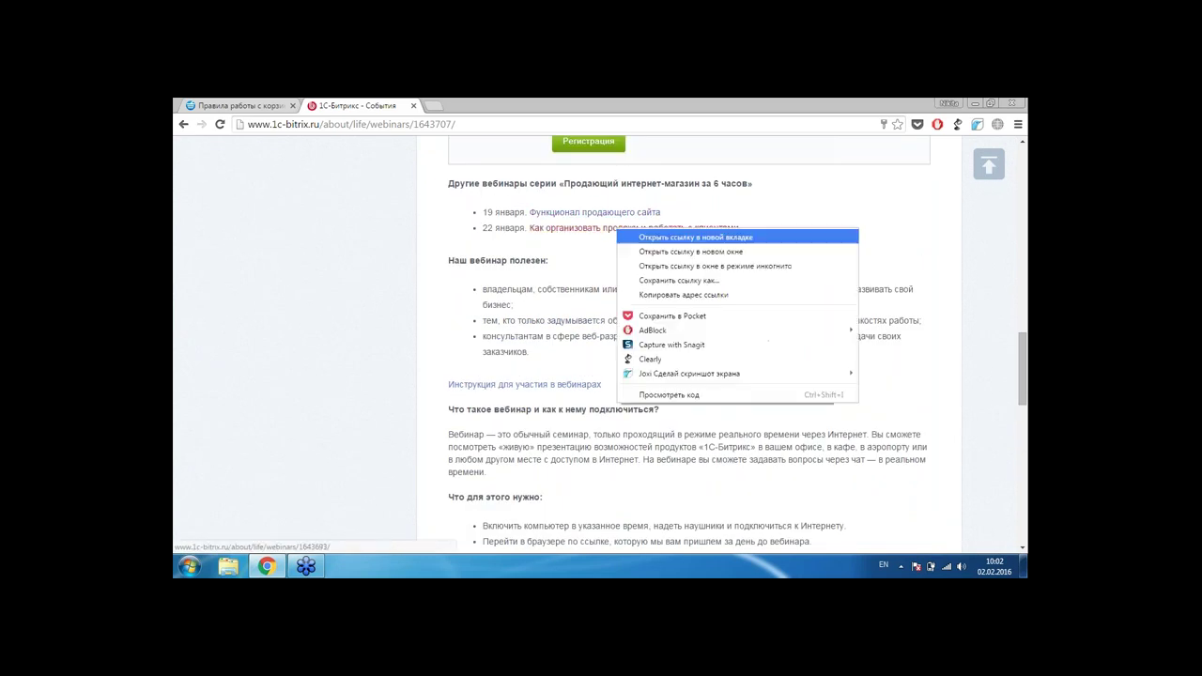
pyautogui.click(657, 236)
pyautogui.hotkey('ctrl', 'Tab')
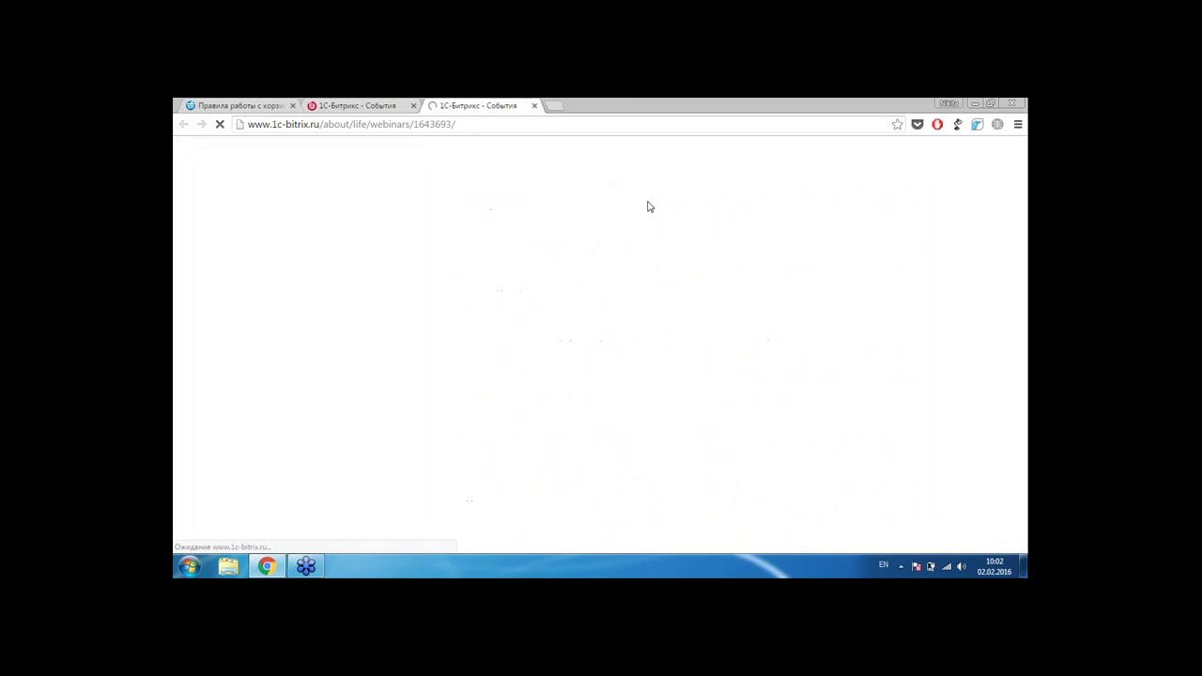
pyautogui.scroll(-6, 662, 244)
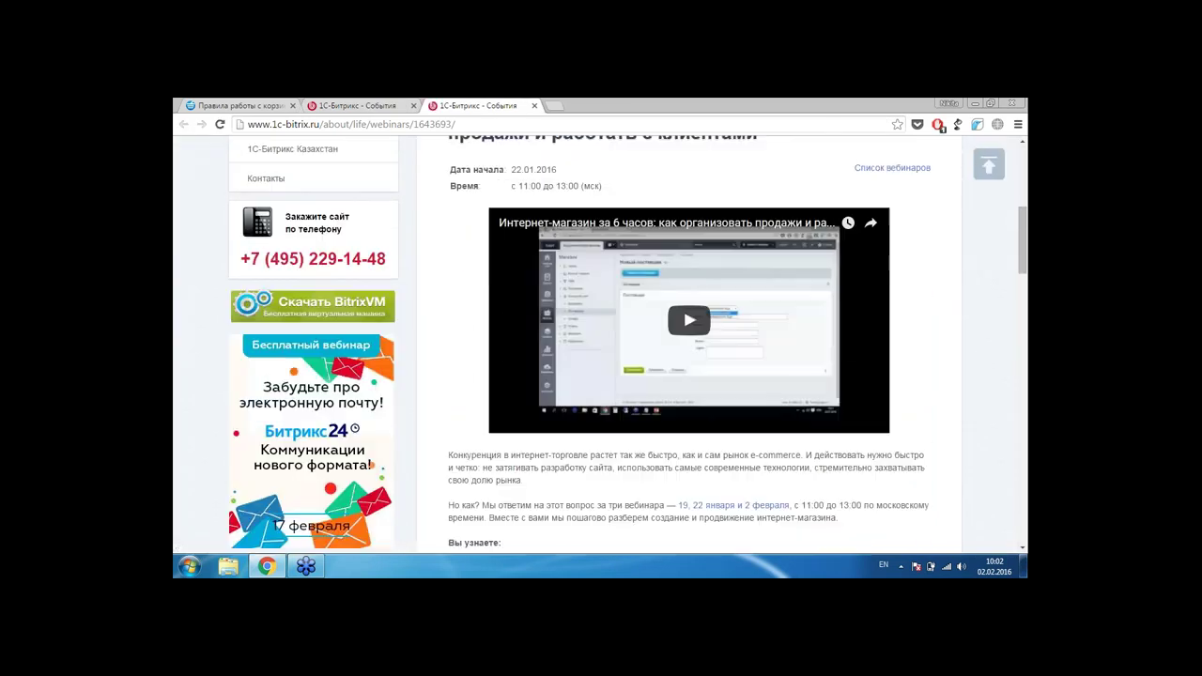
pyautogui.scroll(3, 601, 188)
# Close the extra webinar tab and return to the Правила работы с корзиной admin tab.
pyautogui.click(534, 106)
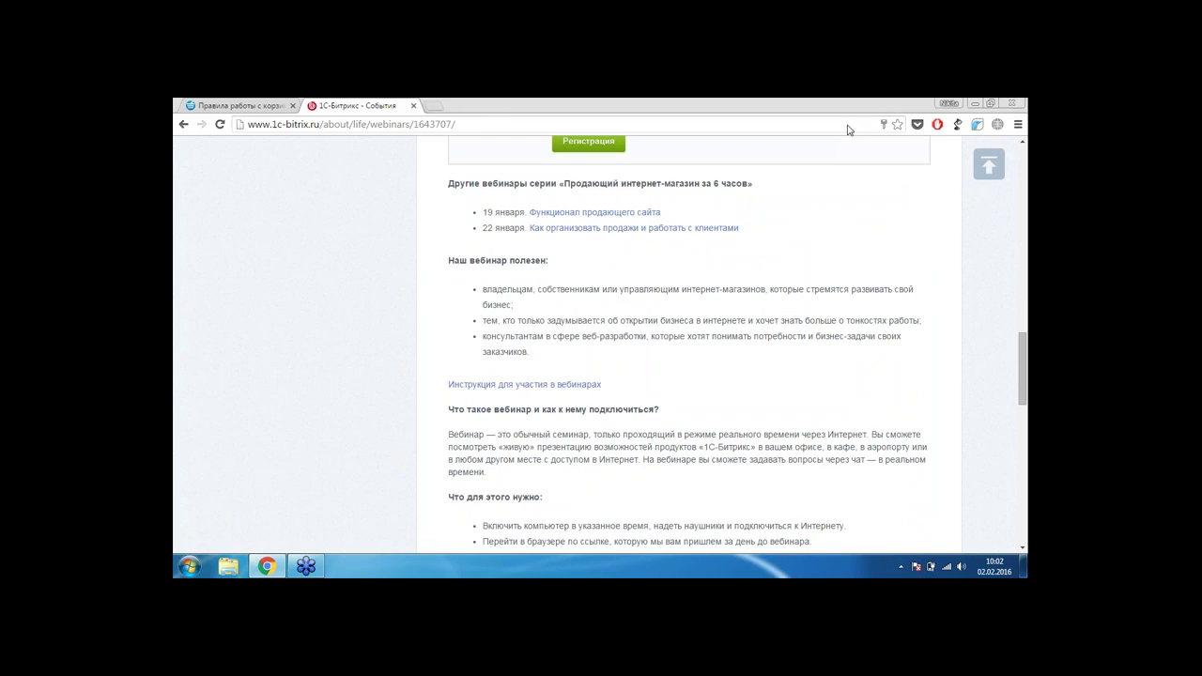
pyautogui.scroll(7, 897, 310)
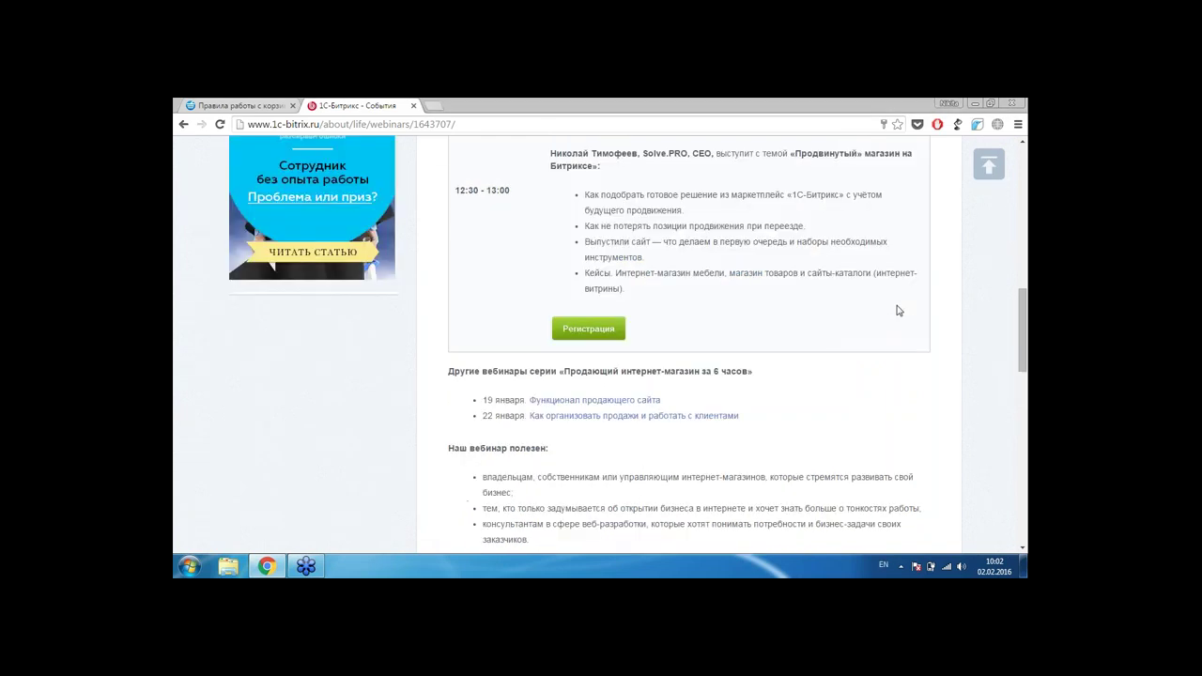
pyautogui.scroll(5, 897, 310)
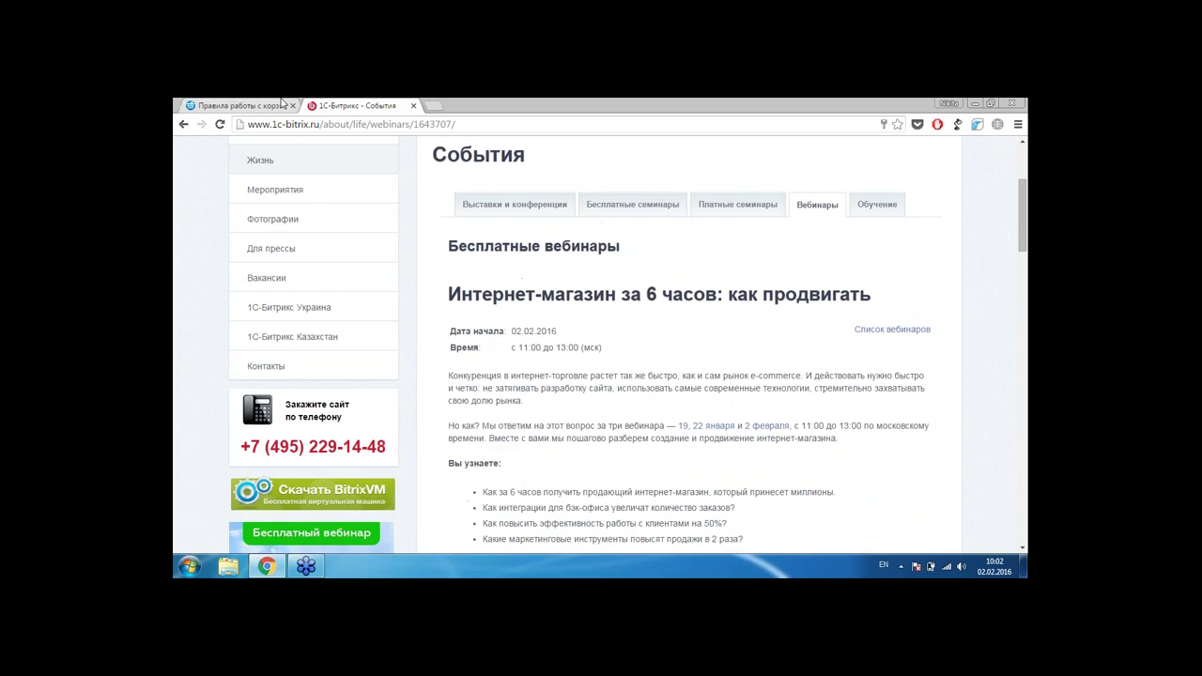
pyautogui.click(281, 104)
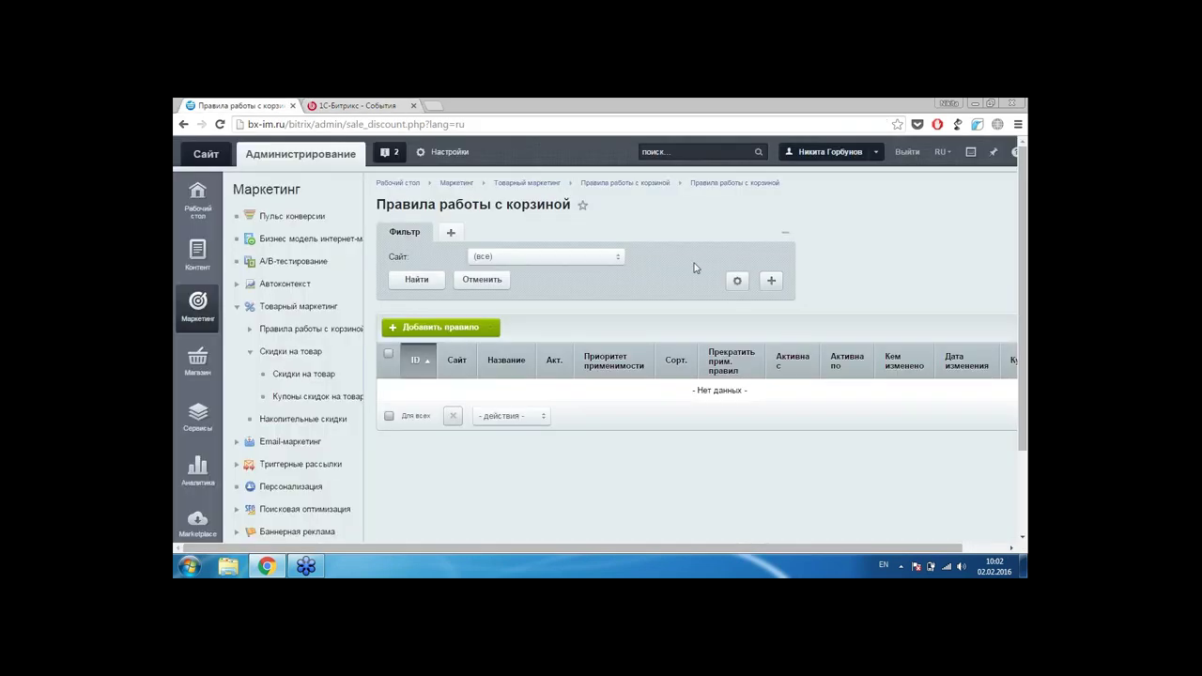
pyautogui.click(237, 307)
pyautogui.click(236, 307)
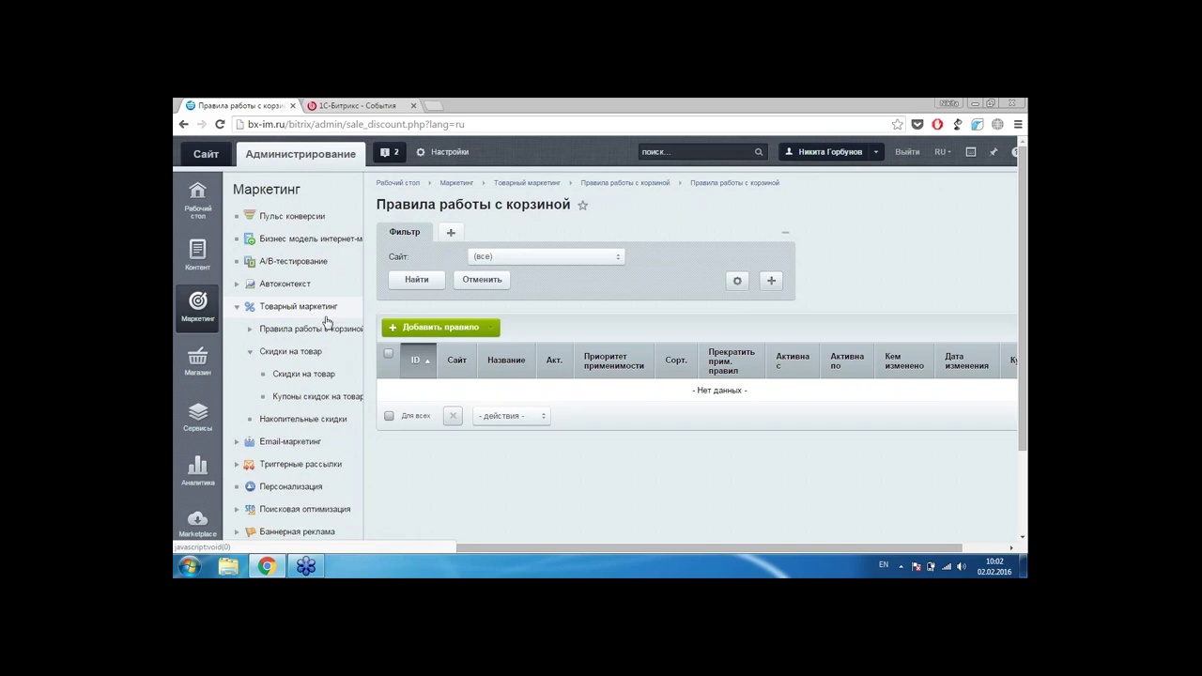
pyautogui.click(251, 353)
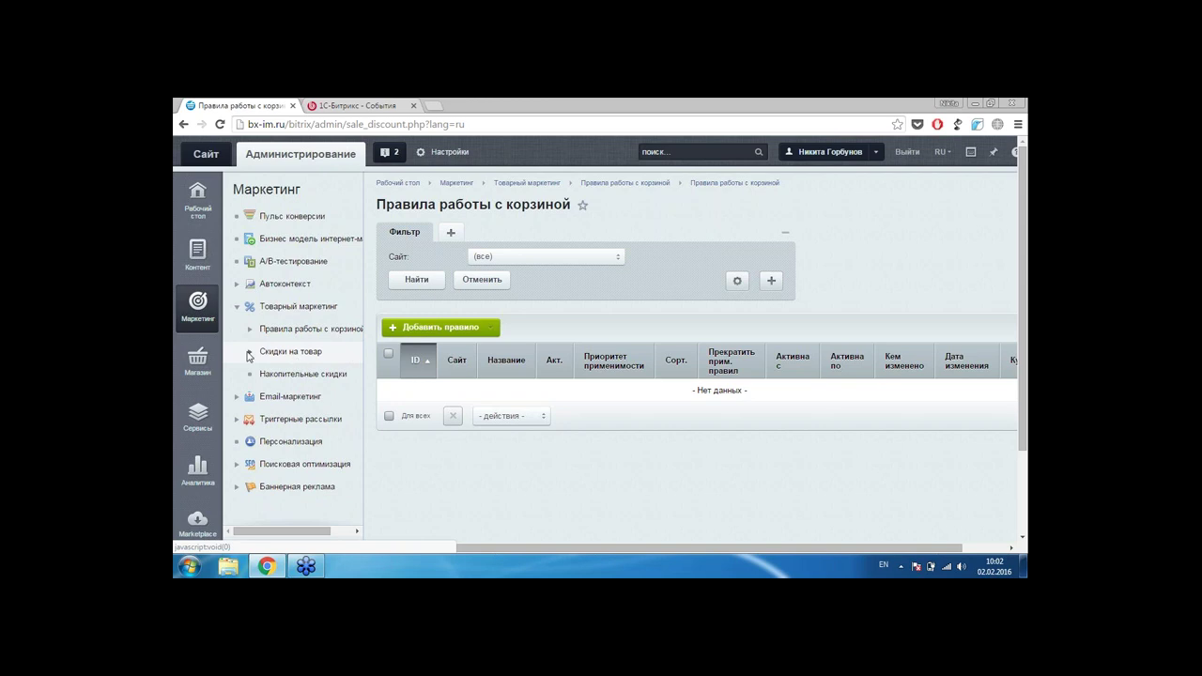
pyautogui.click(250, 353)
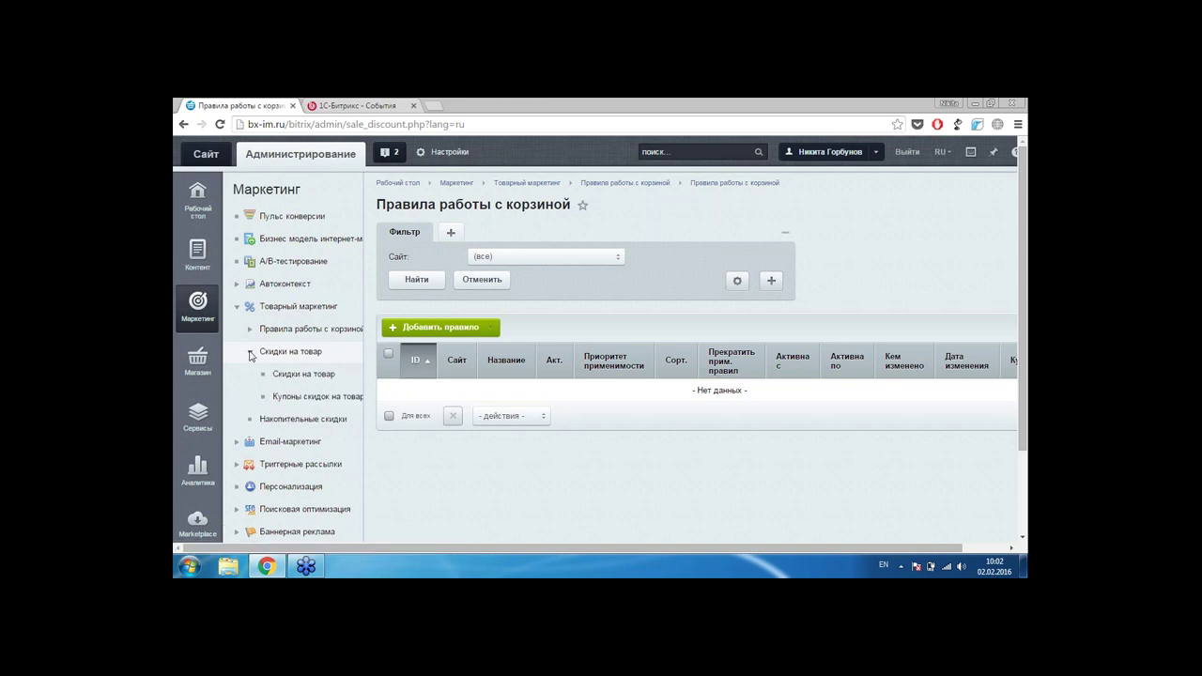
# Show the product discounts list, then open the public Сайт storefront in a new tab.
pyautogui.click(301, 375)
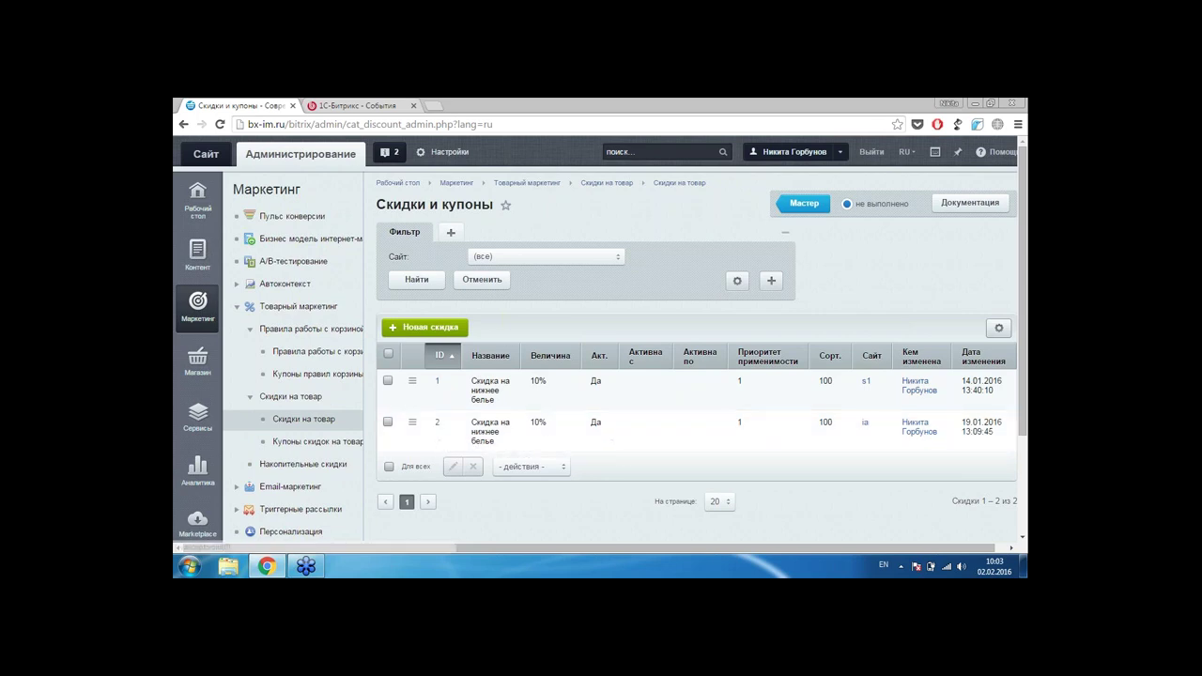
pyautogui.rightClick(212, 155)
pyautogui.click(244, 164)
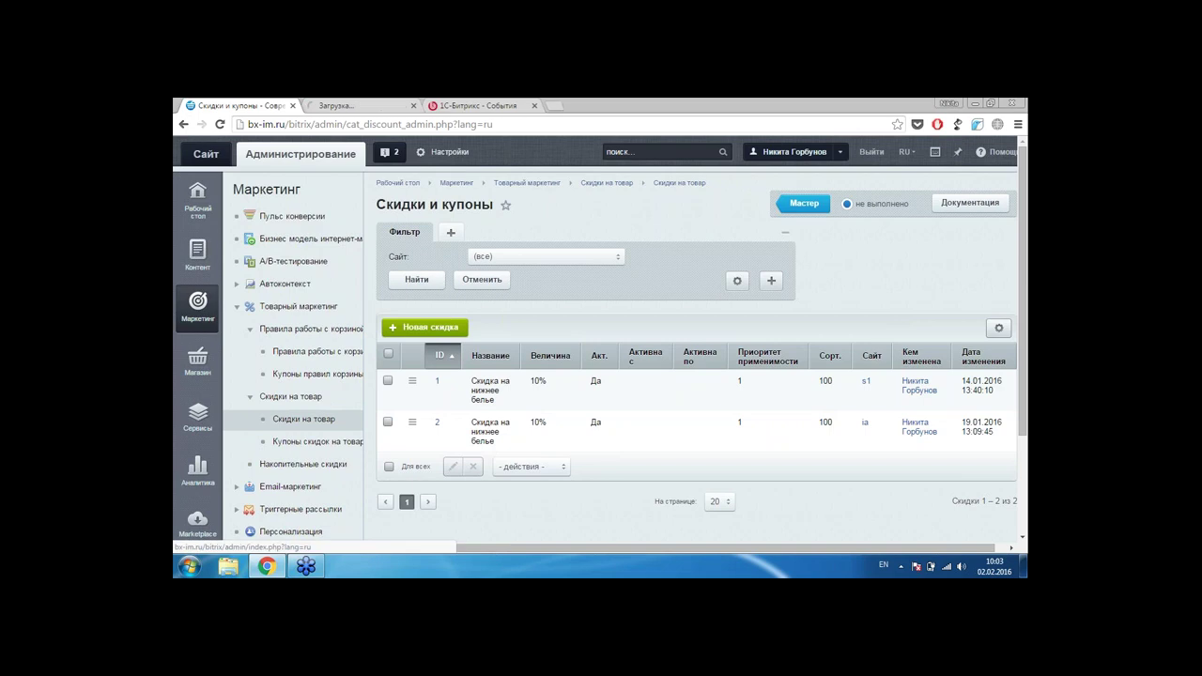
pyautogui.click(366, 105)
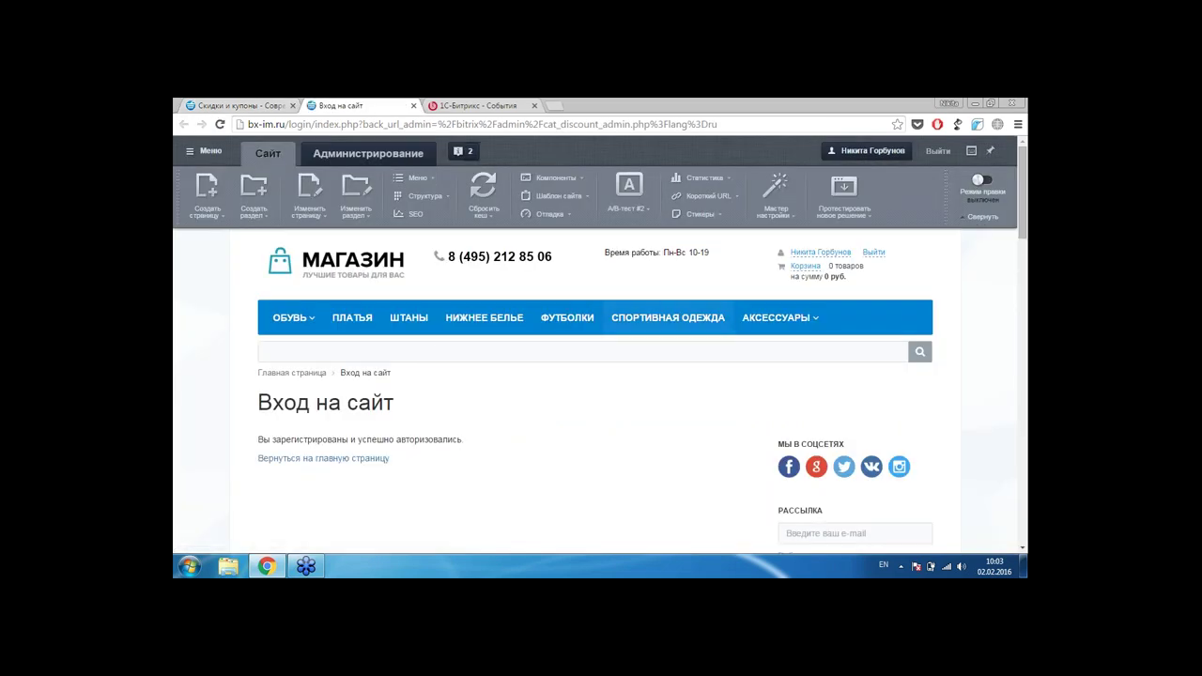
# Browse the НИЖНЕЕ БЕЛЬЕ catalog's -10% prices, then return to the admin discount list.
pyautogui.click(488, 320)
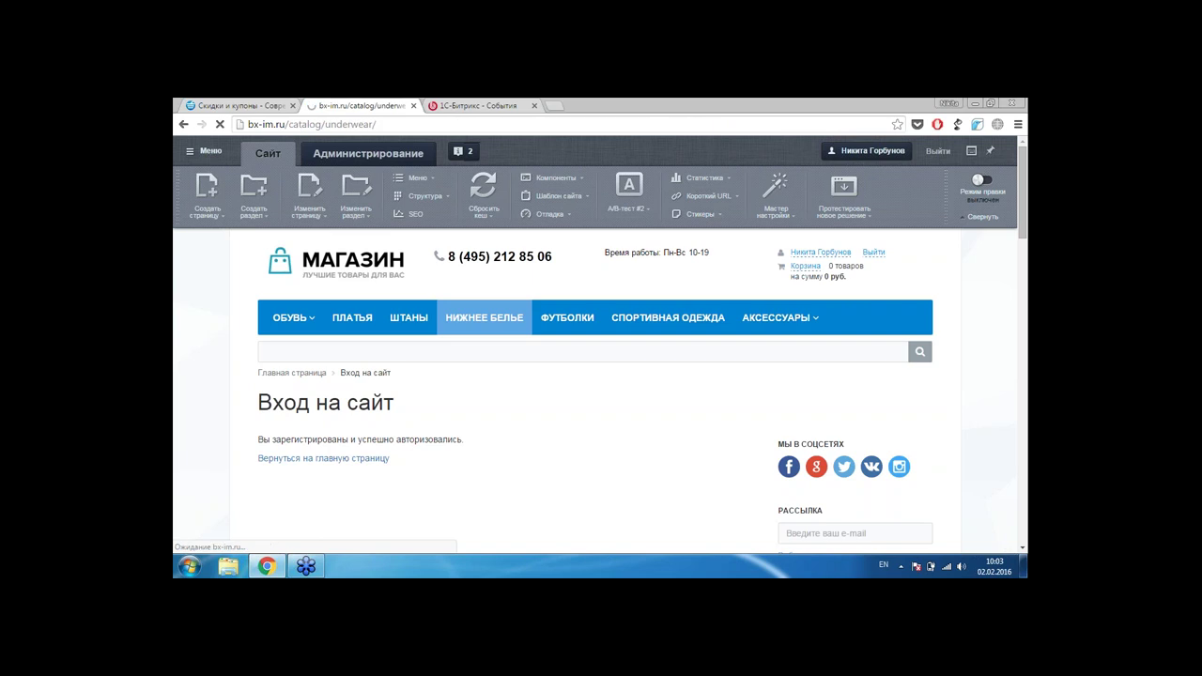
pyautogui.scroll(-2, 941, 311)
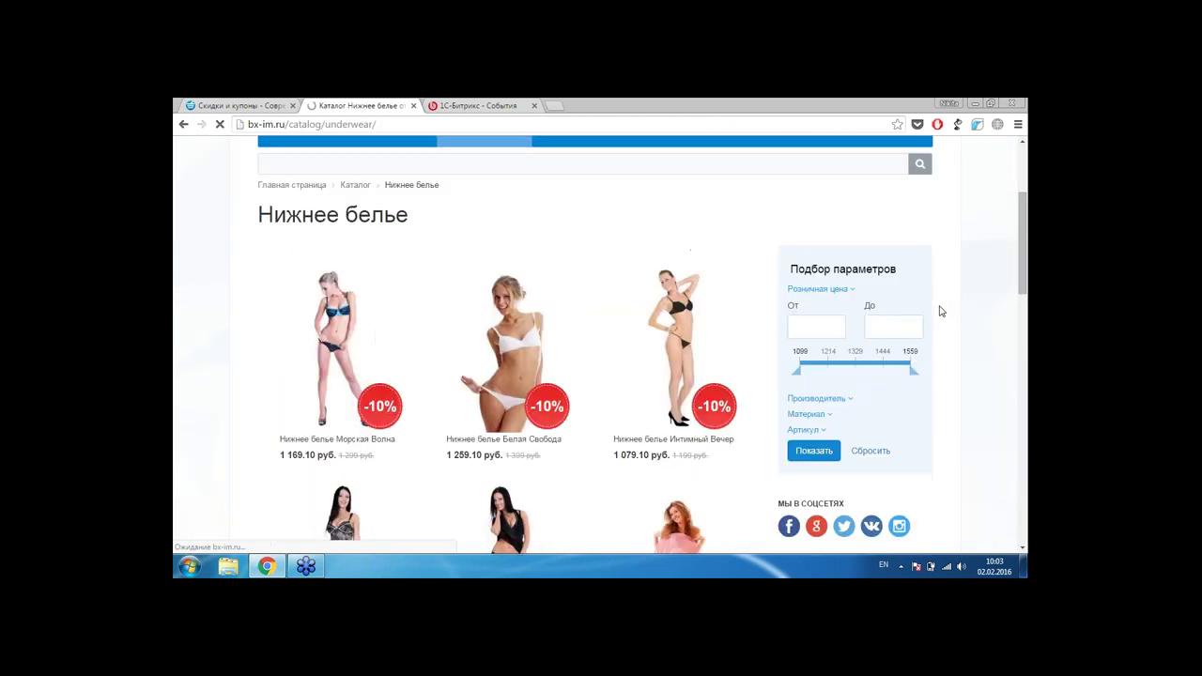
pyautogui.scroll(-2, 942, 311)
pyautogui.moveTo(335, 263)
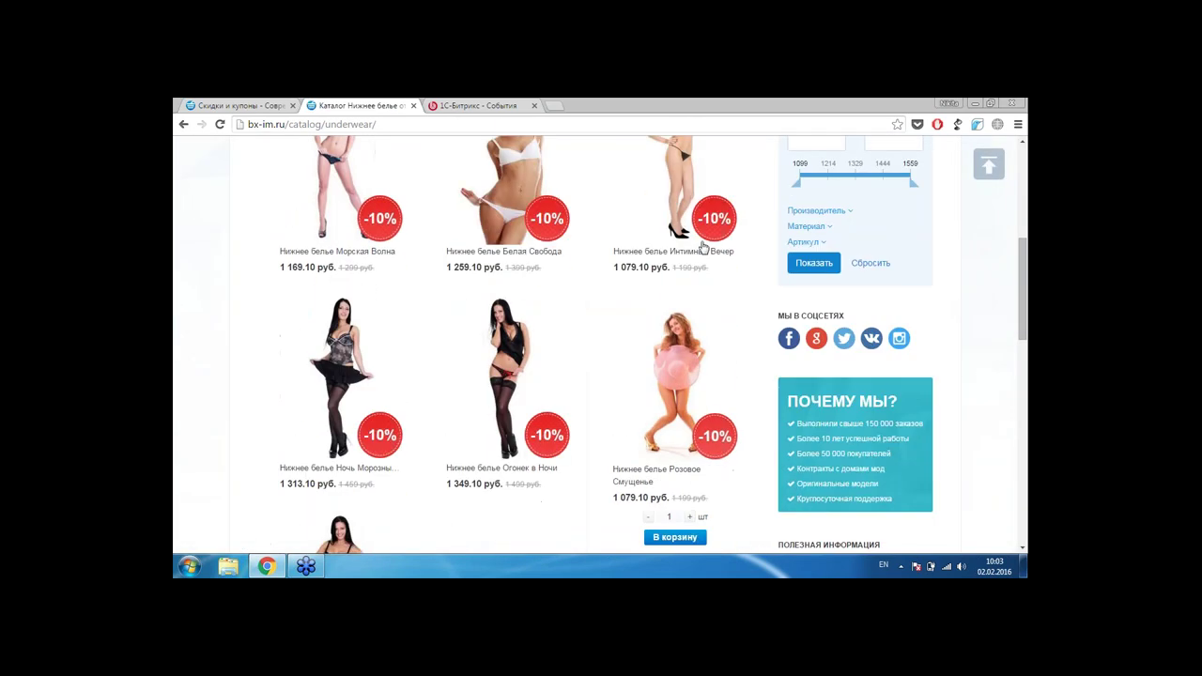
pyautogui.moveTo(460, 268)
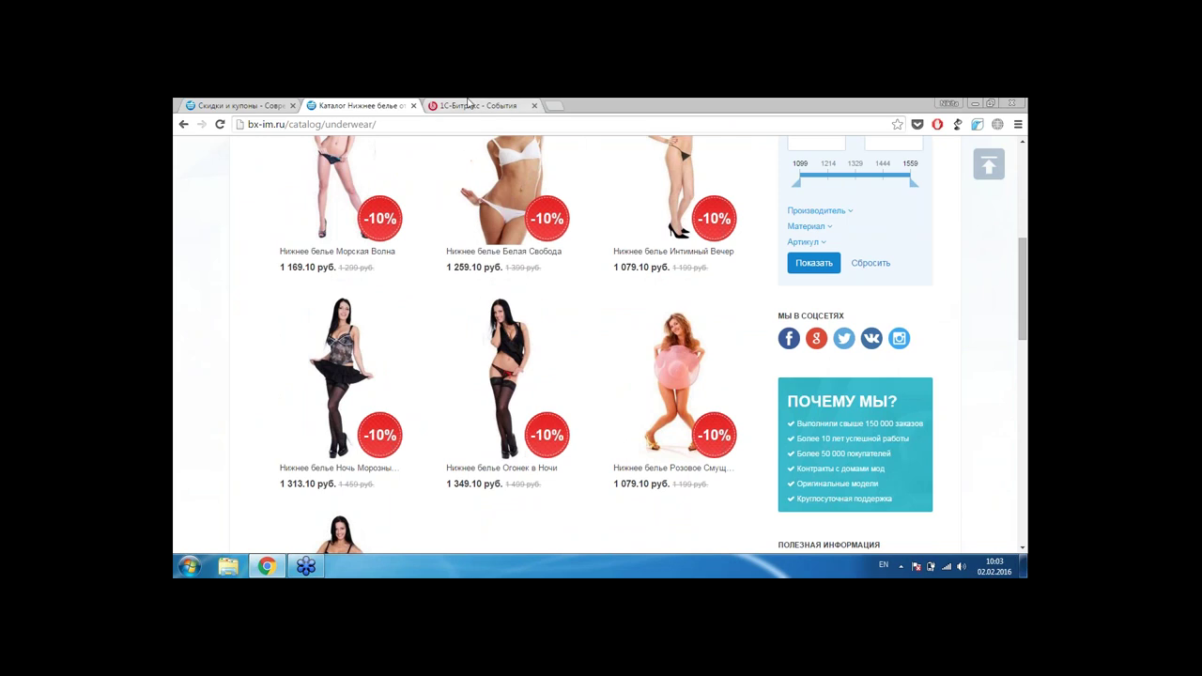
pyautogui.click(281, 107)
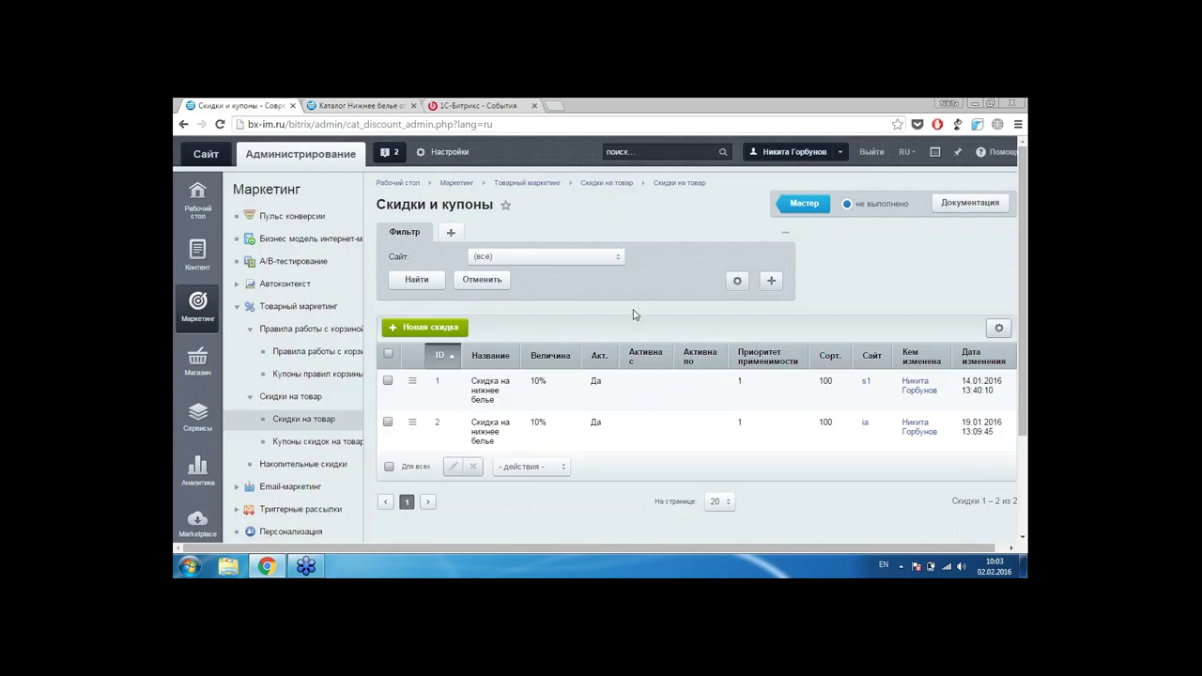
# Open discount ID 2 «Скидка на нижнее белье» for editing and review its 10% settings.
pyautogui.scroll(-1, 610, 317)
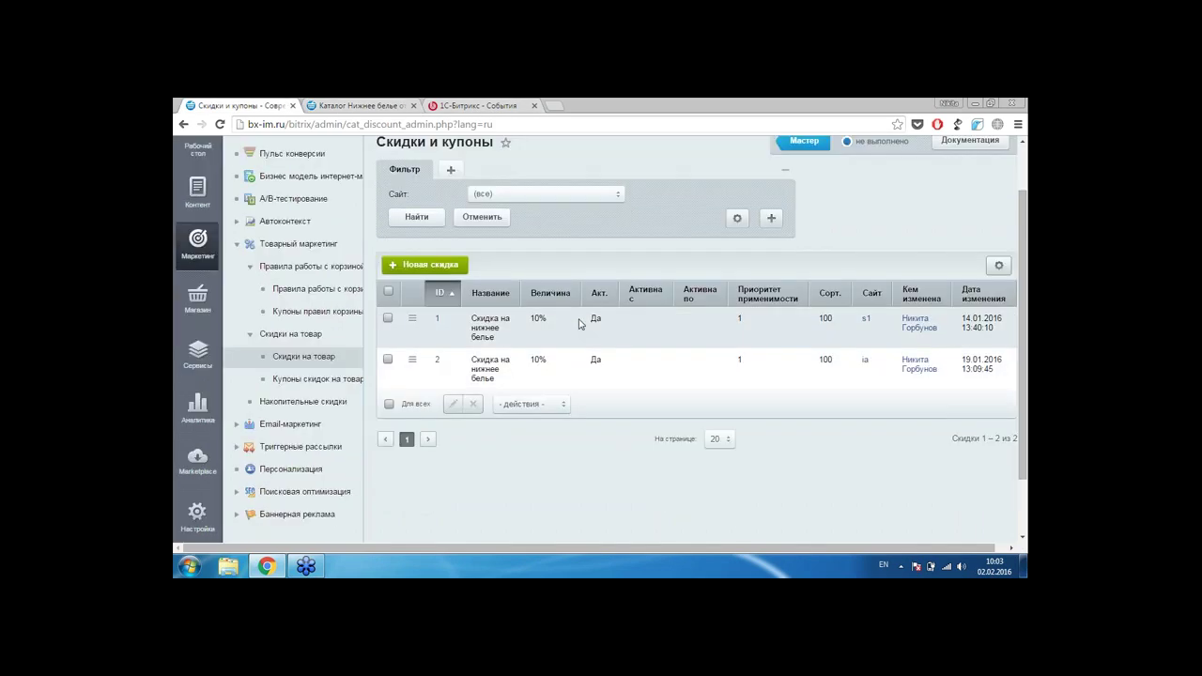
pyautogui.click(438, 363)
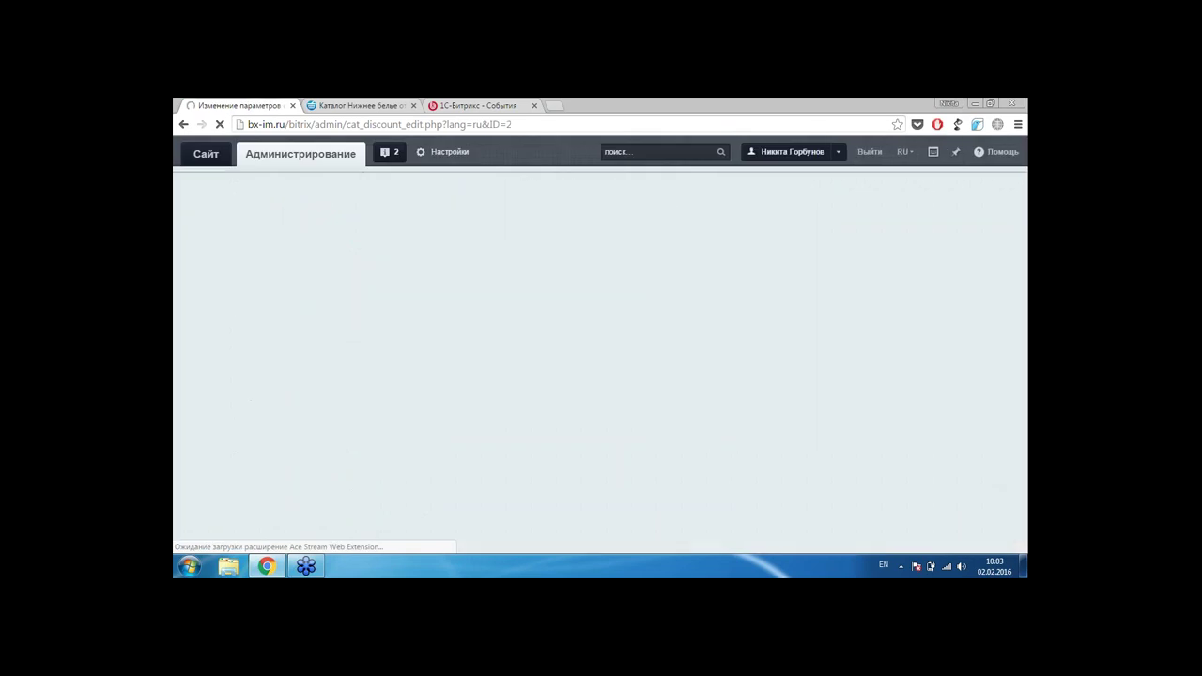
pyautogui.scroll(-1, 466, 364)
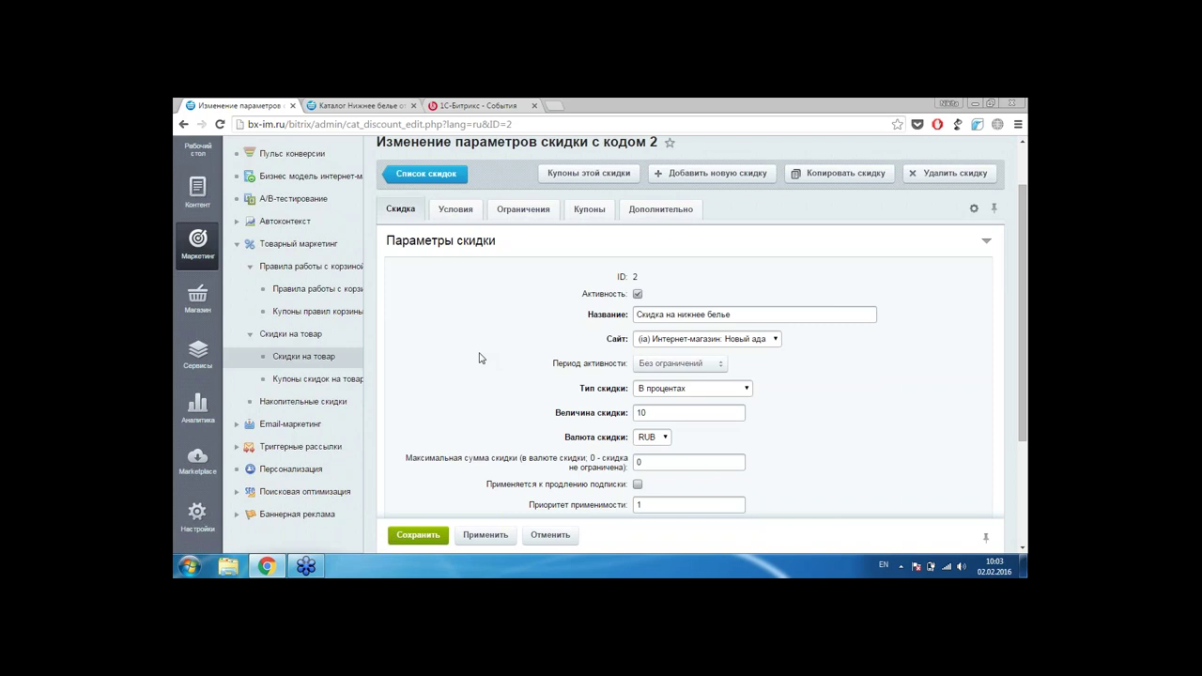
pyautogui.scroll(-1, 479, 357)
pyautogui.scroll(1, 479, 357)
pyautogui.scroll(-1, 479, 358)
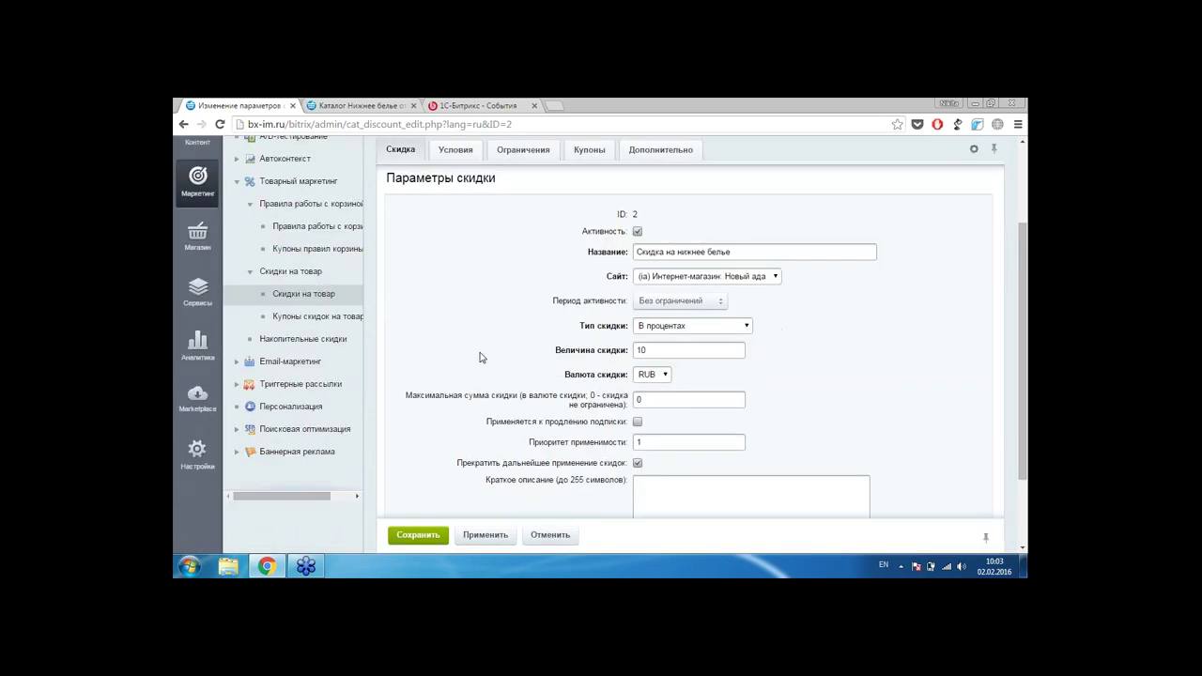
pyautogui.moveTo(729, 251); pyautogui.dragTo(601, 246)
pyautogui.click(704, 253)
pyautogui.click(290, 297)
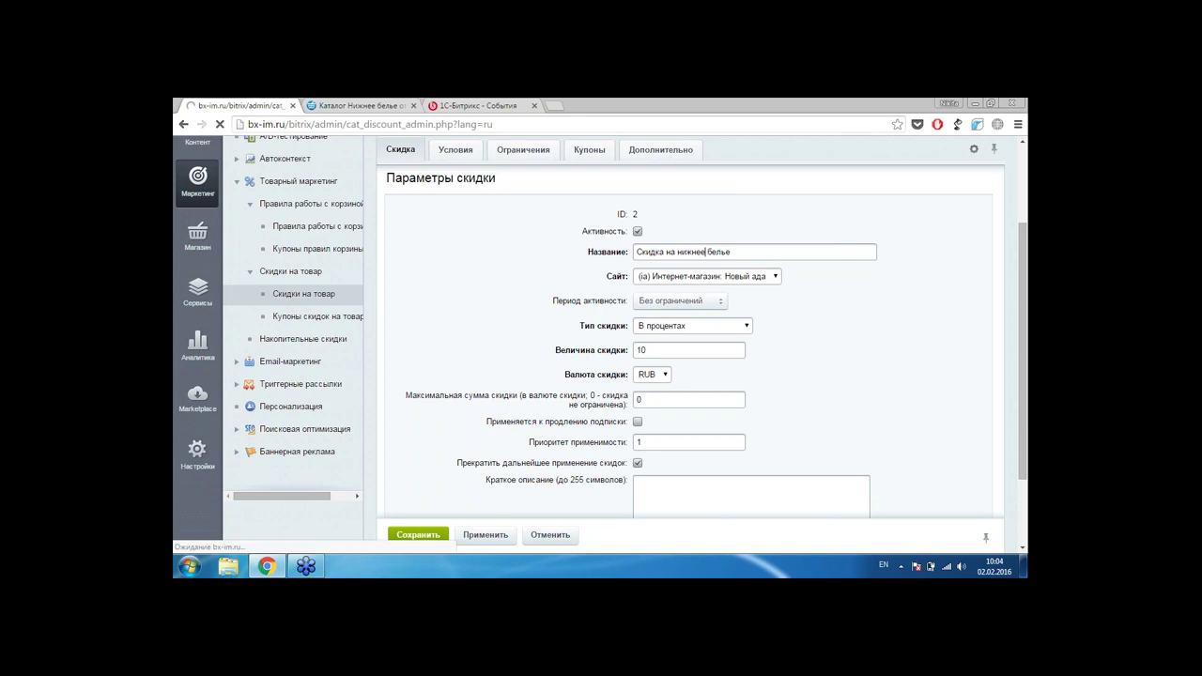
pyautogui.scroll(-3, 630, 335)
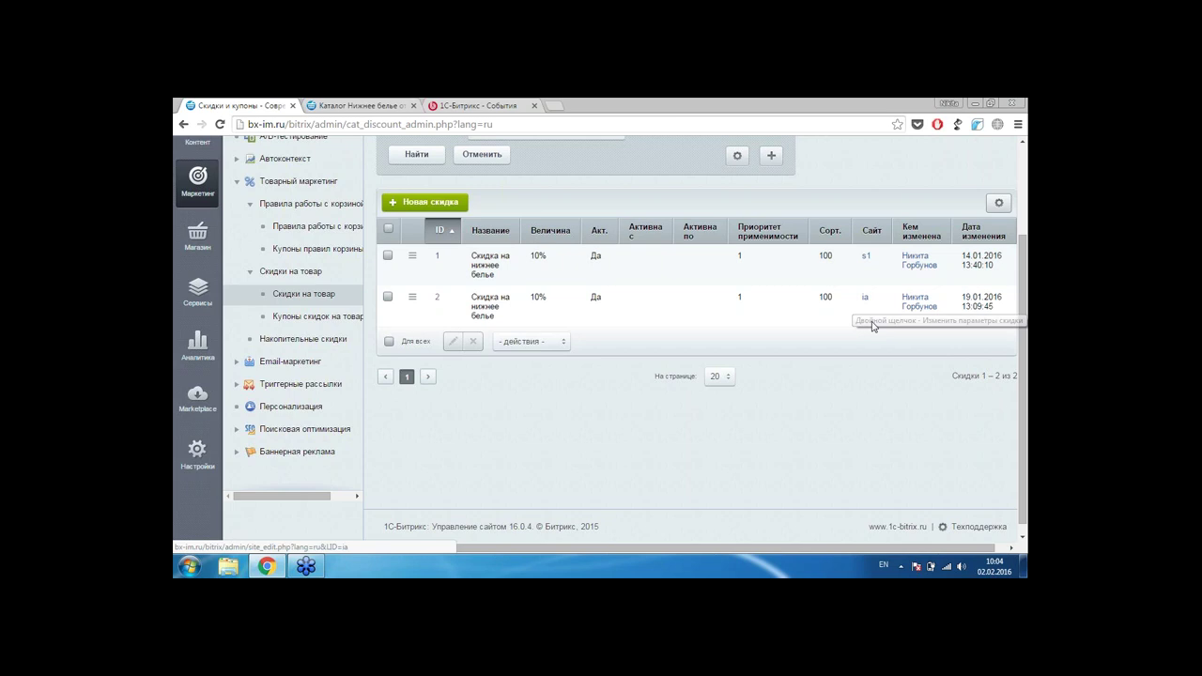
pyautogui.doubleClick(443, 308)
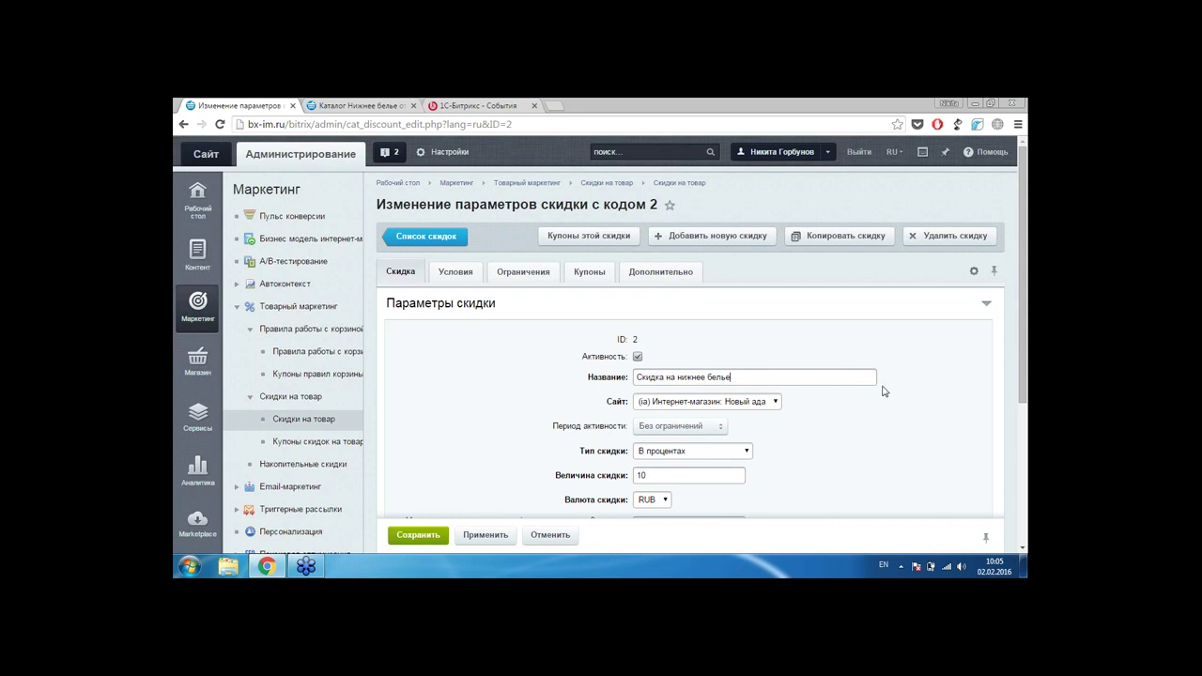
# Change the discount's Период активности from unlimited to Интервал.
pyautogui.scroll(-1, 877, 399)
pyautogui.scroll(-1, 871, 399)
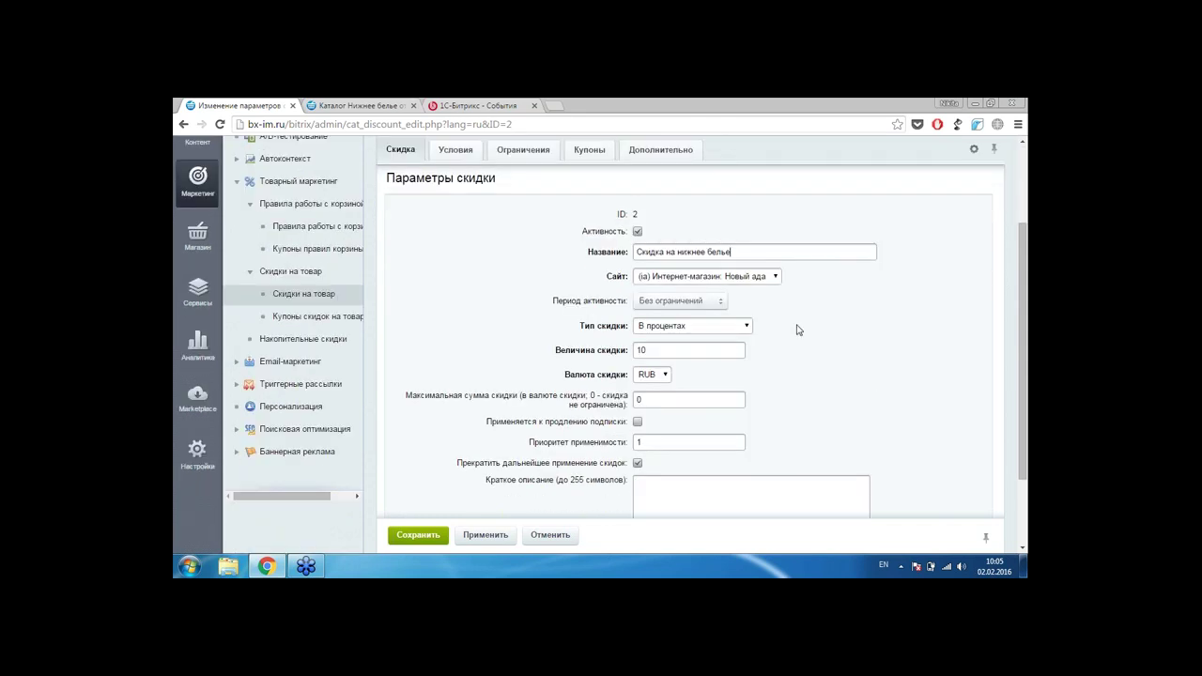
pyautogui.click(738, 279)
pyautogui.click(738, 285)
pyautogui.click(738, 278)
pyautogui.click(676, 301)
pyautogui.click(678, 313)
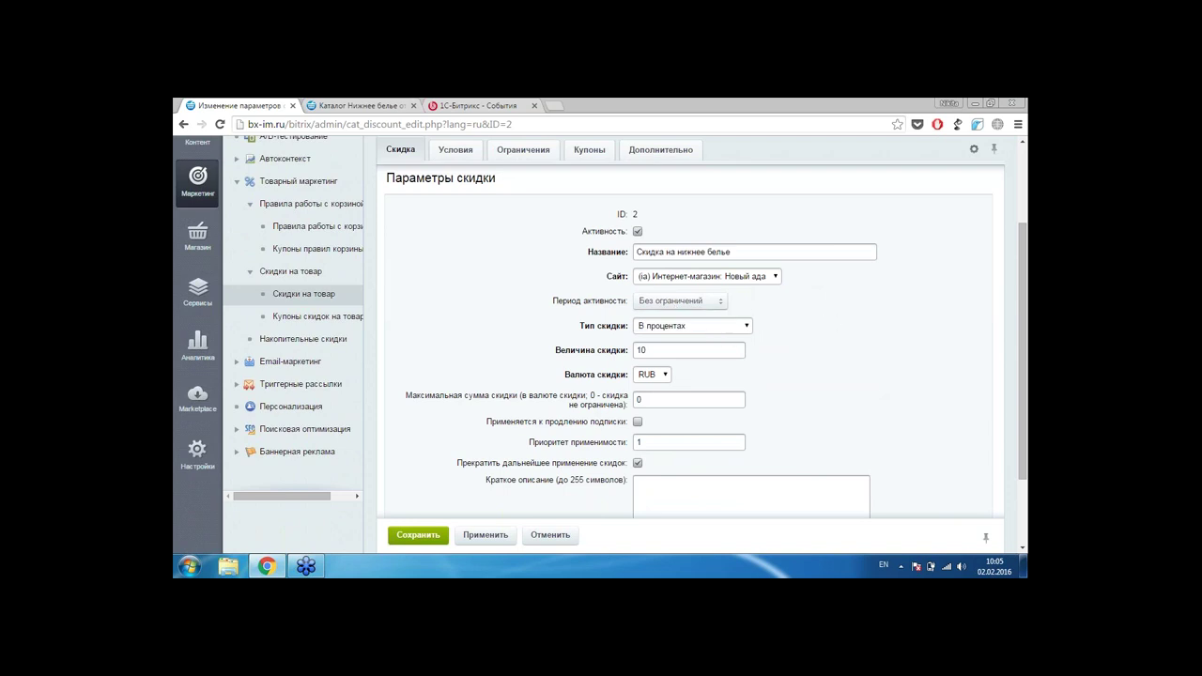
pyautogui.click(677, 304)
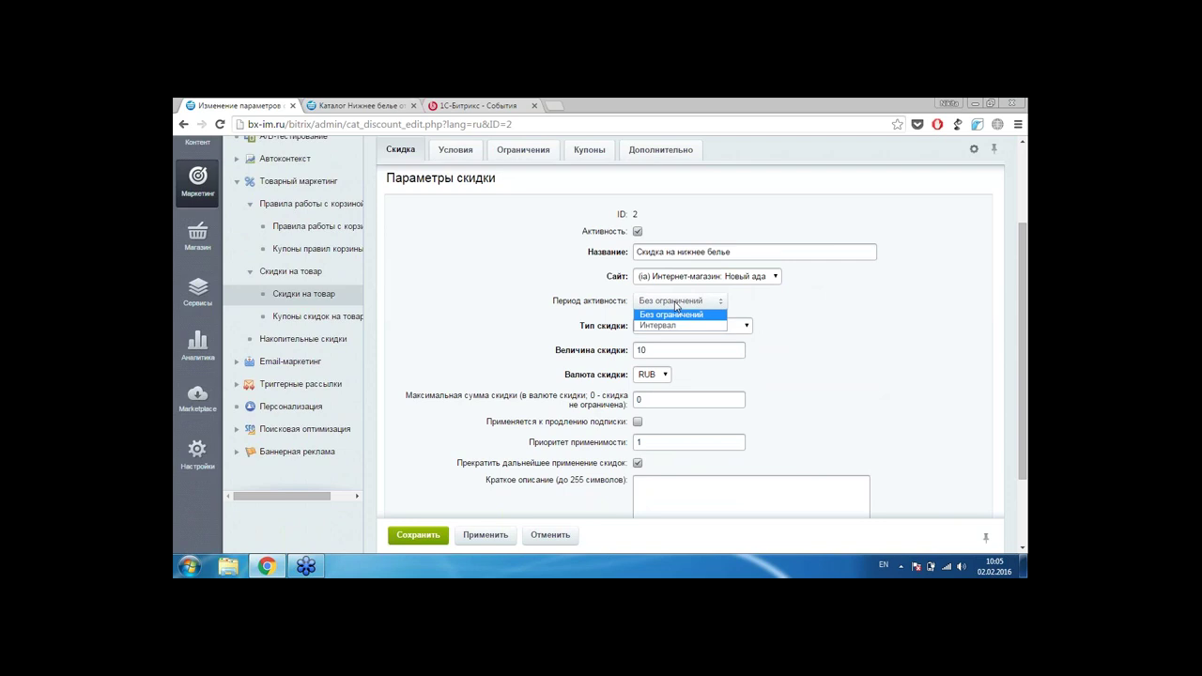
pyautogui.click(672, 323)
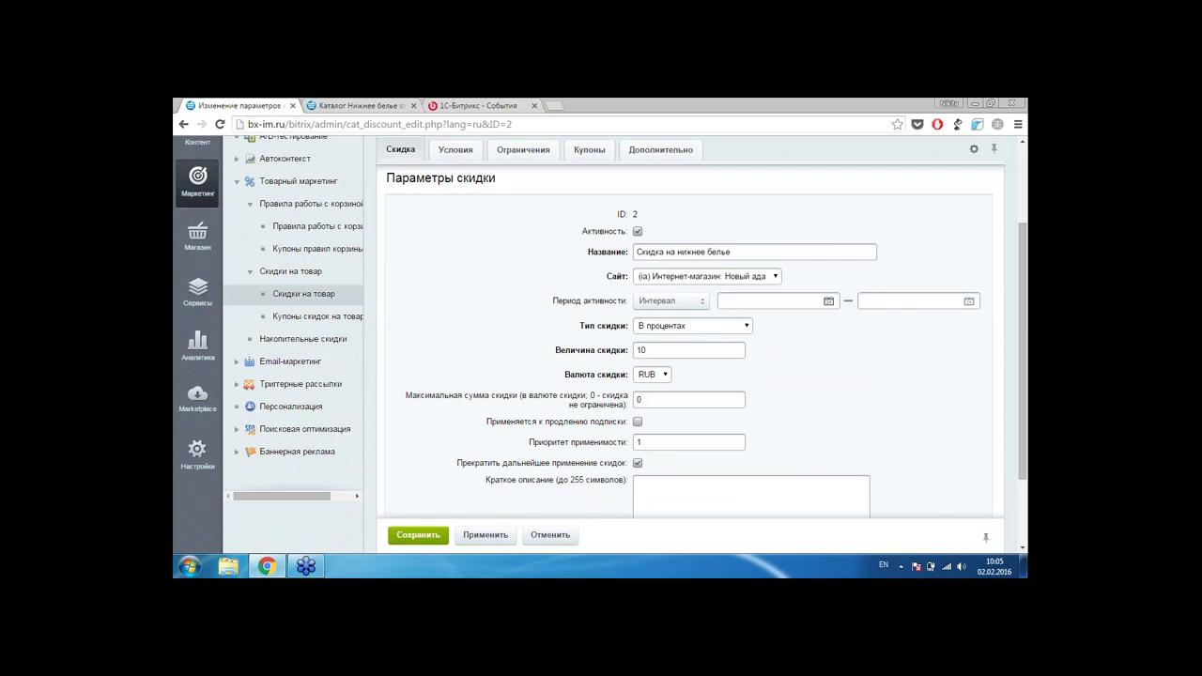
# Pick 1 January 2016 as the start date and 10 January 2016 as the end date.
pyautogui.click(829, 300)
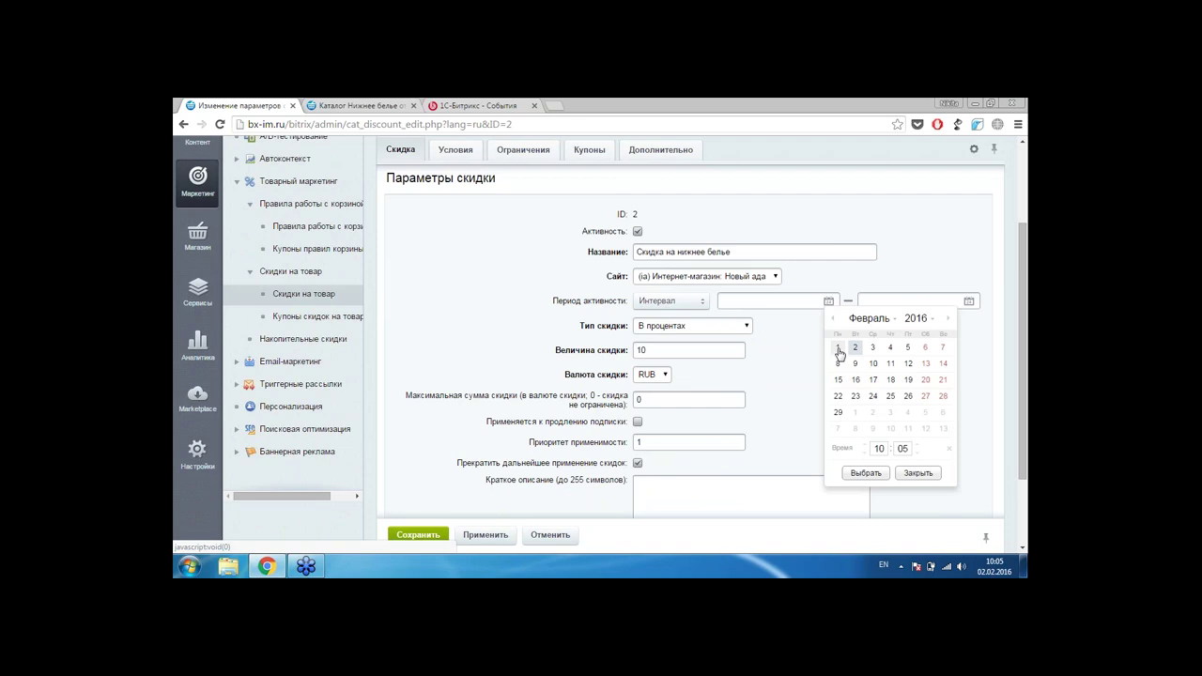
pyautogui.click(832, 318)
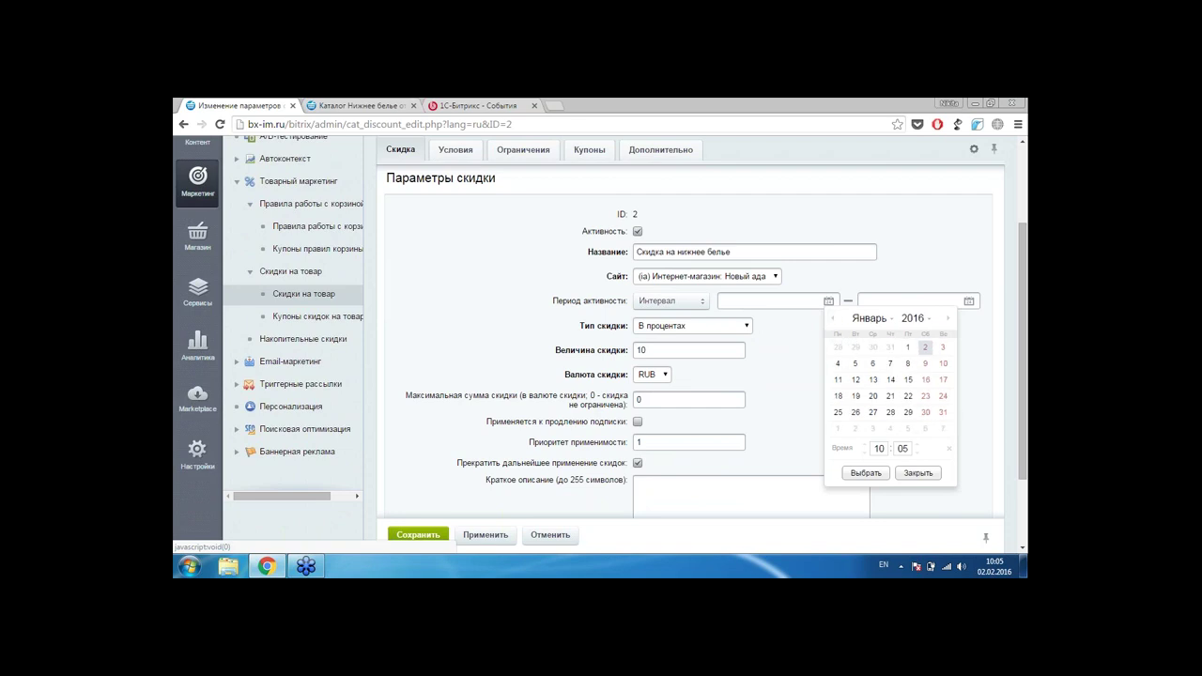
pyautogui.click(910, 349)
pyautogui.click(868, 473)
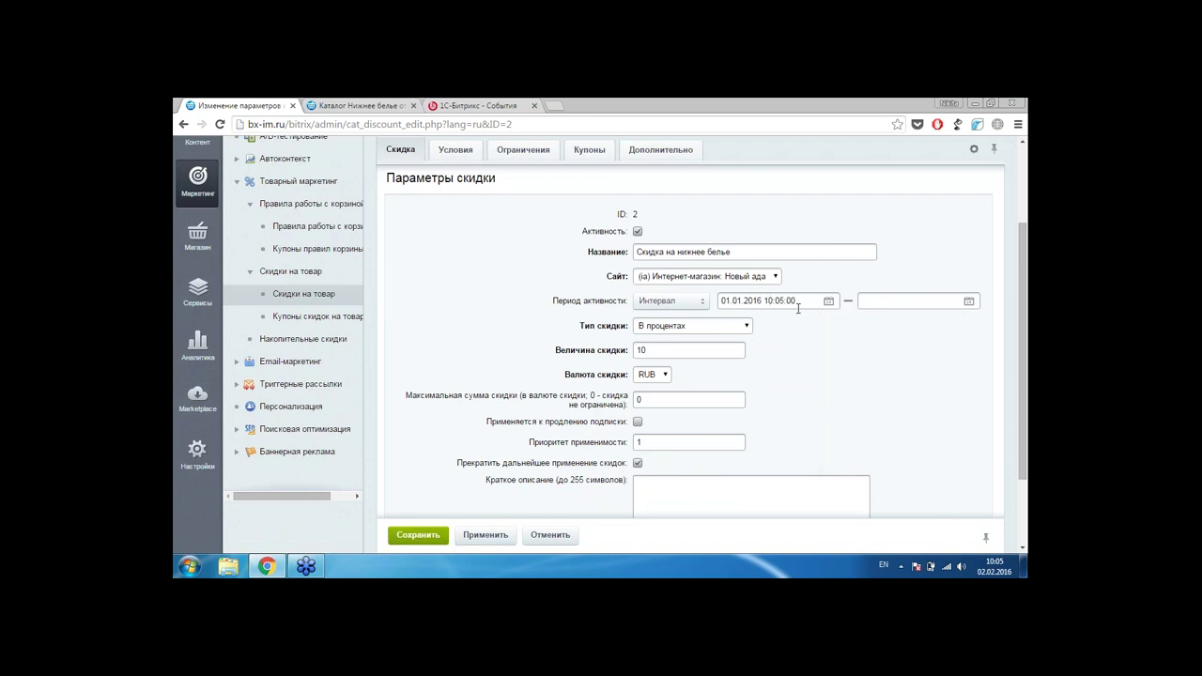
pyautogui.click(968, 300)
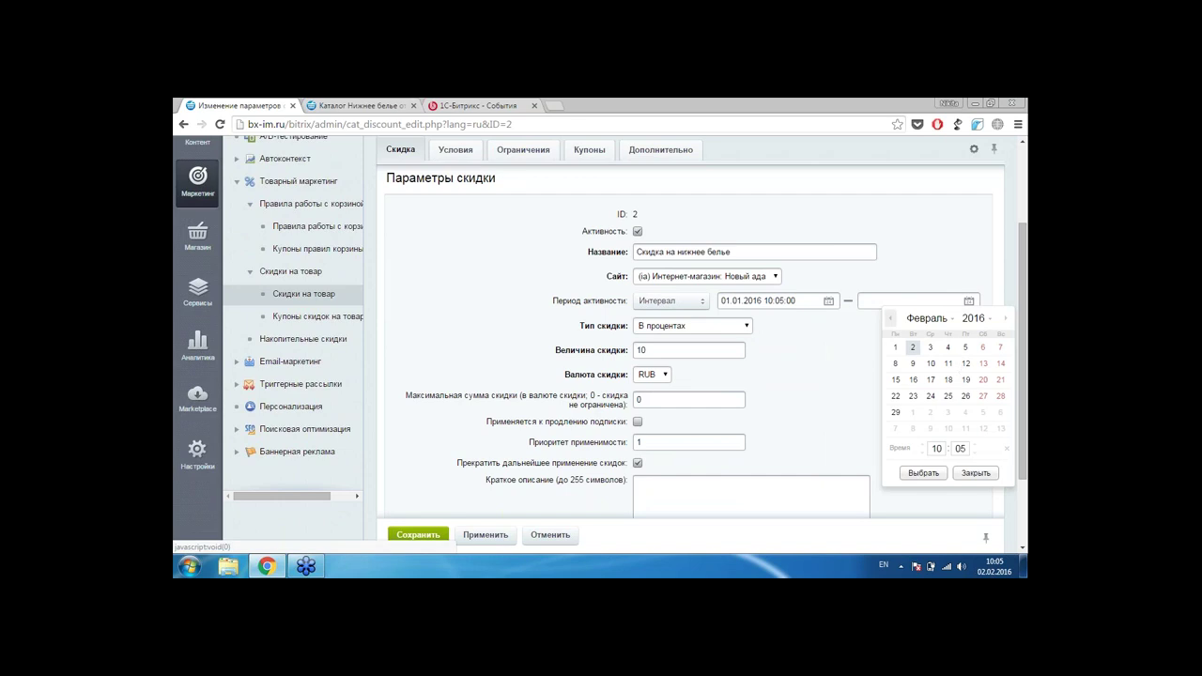
pyautogui.click(890, 319)
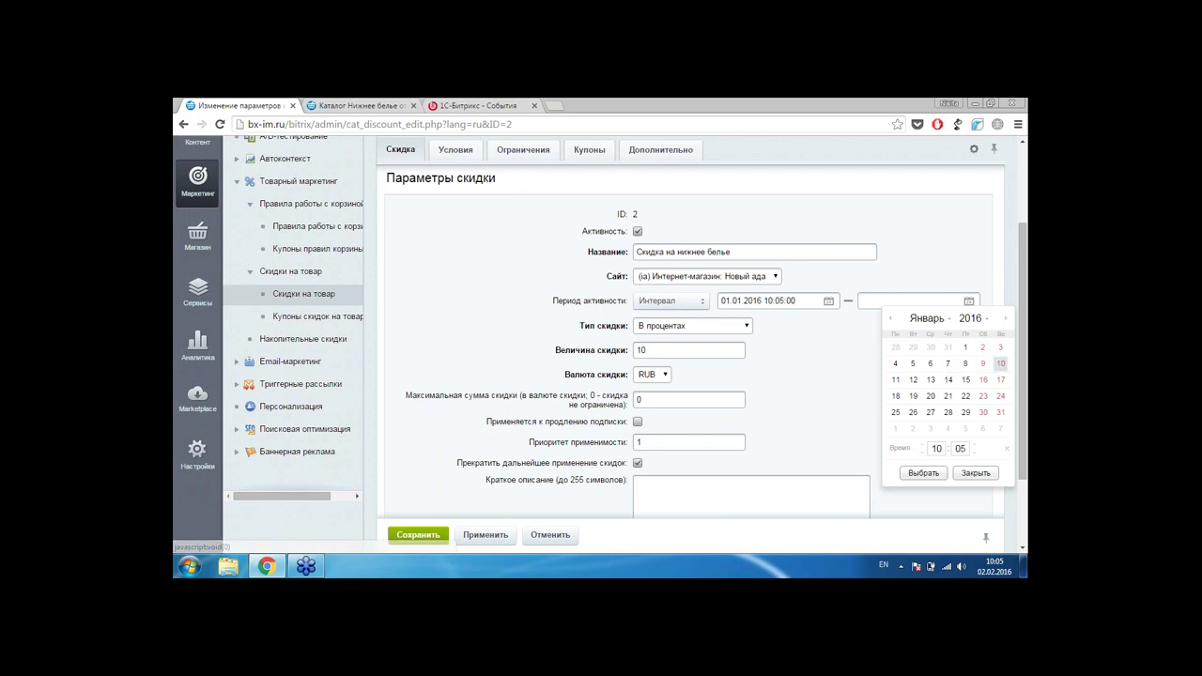
pyautogui.click(999, 363)
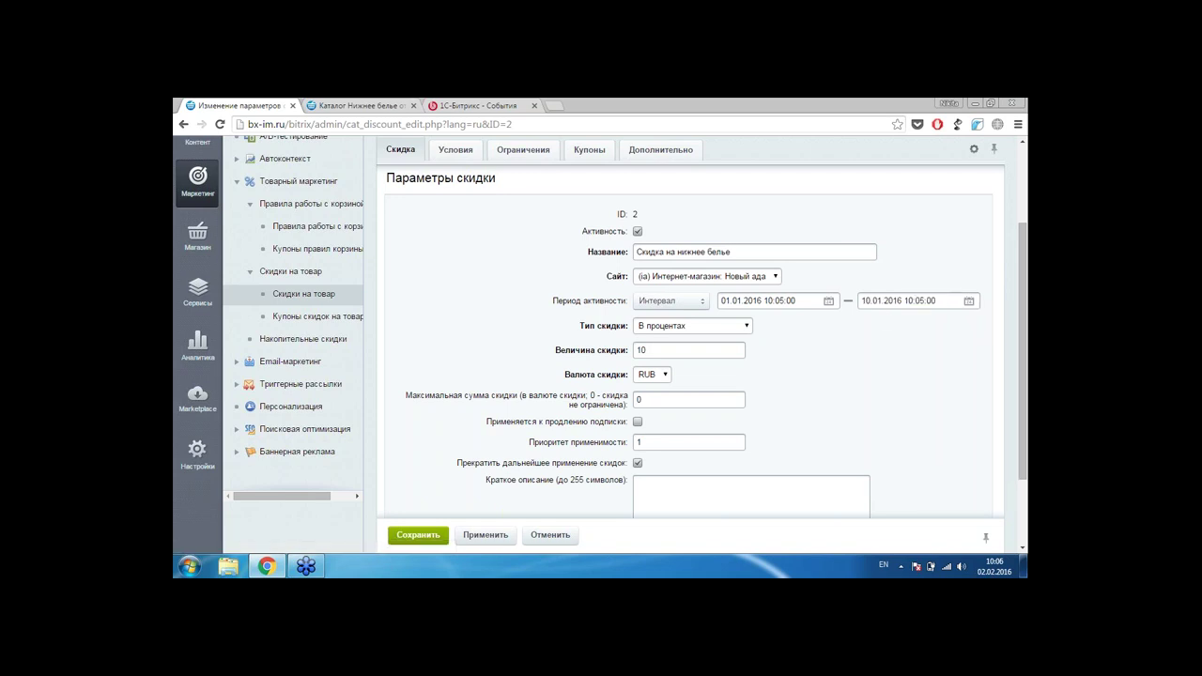
pyautogui.doubleClick(908, 300)
# Set the end time to 23:59:59 and the start time to 00:00:00, then apply.
pyautogui.write('23')
pyautogui.click(926, 298)
pyautogui.press('BackSpace')
pyautogui.press('BackSpace')
pyautogui.click(936, 299)
pyautogui.write('59')
pyautogui.click(768, 301)
pyautogui.press('BackSpace')
pyautogui.write('0')
pyautogui.press('BackSpace')
pyautogui.write('0')
pyautogui.click(485, 534)
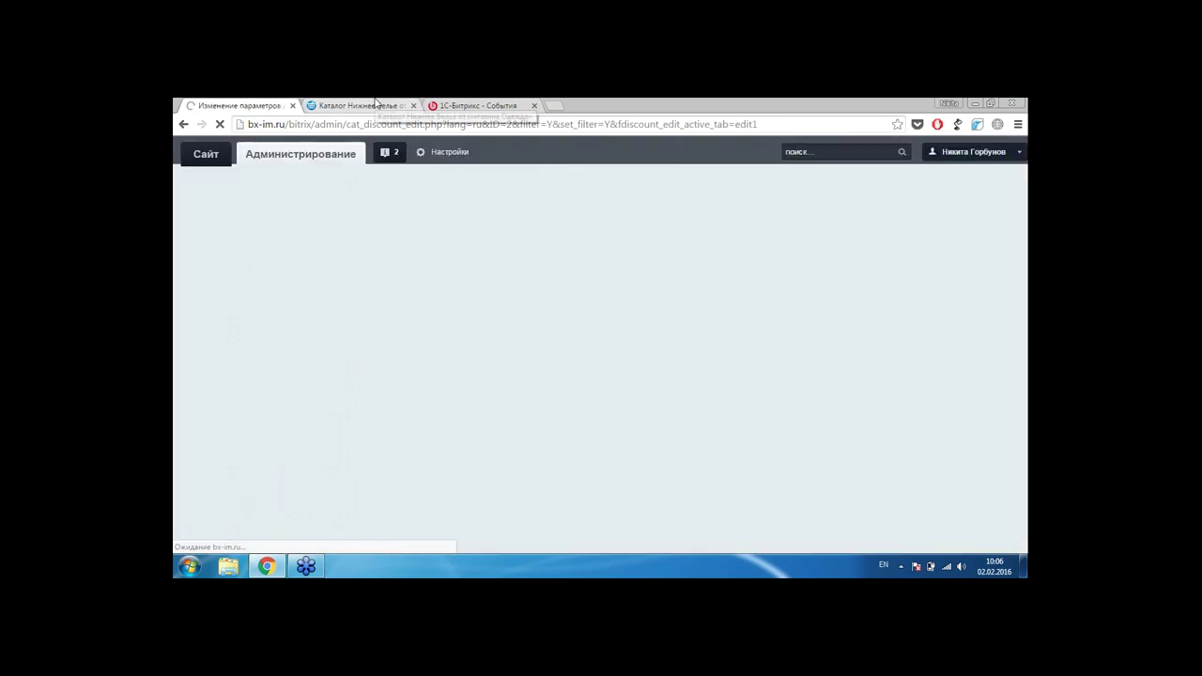
# Clear the storefront cache with Сбросить кеш on the underwear catalog tab.
pyautogui.click(376, 106)
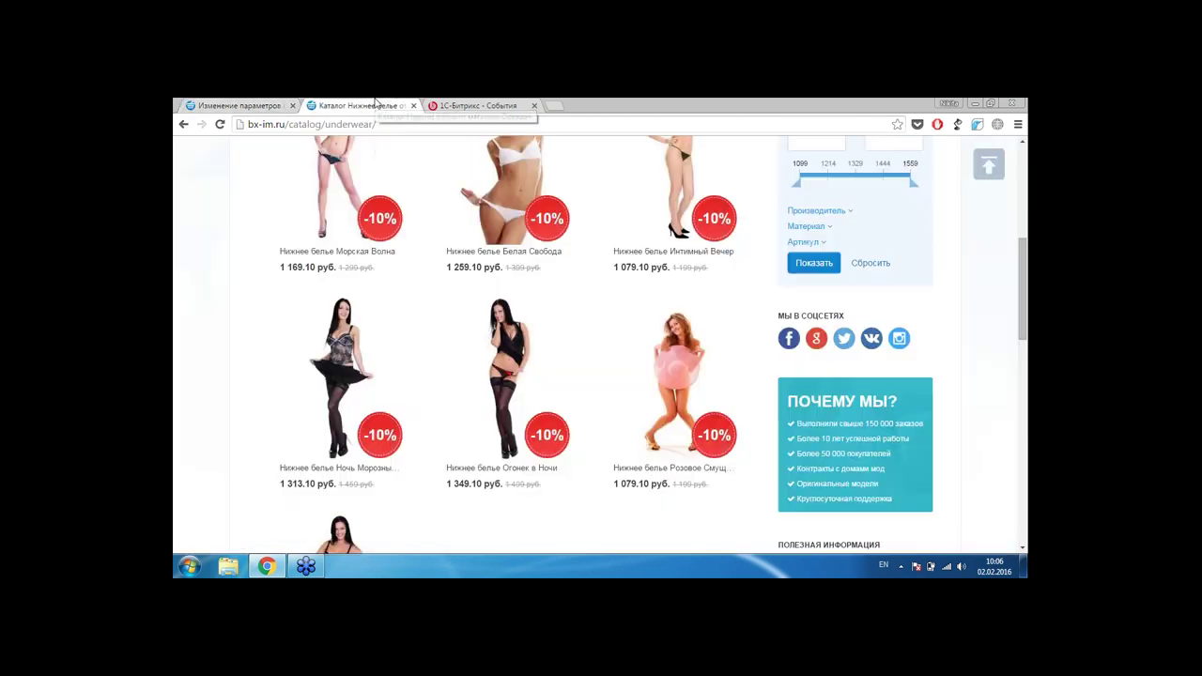
pyautogui.scroll(10, 483, 198)
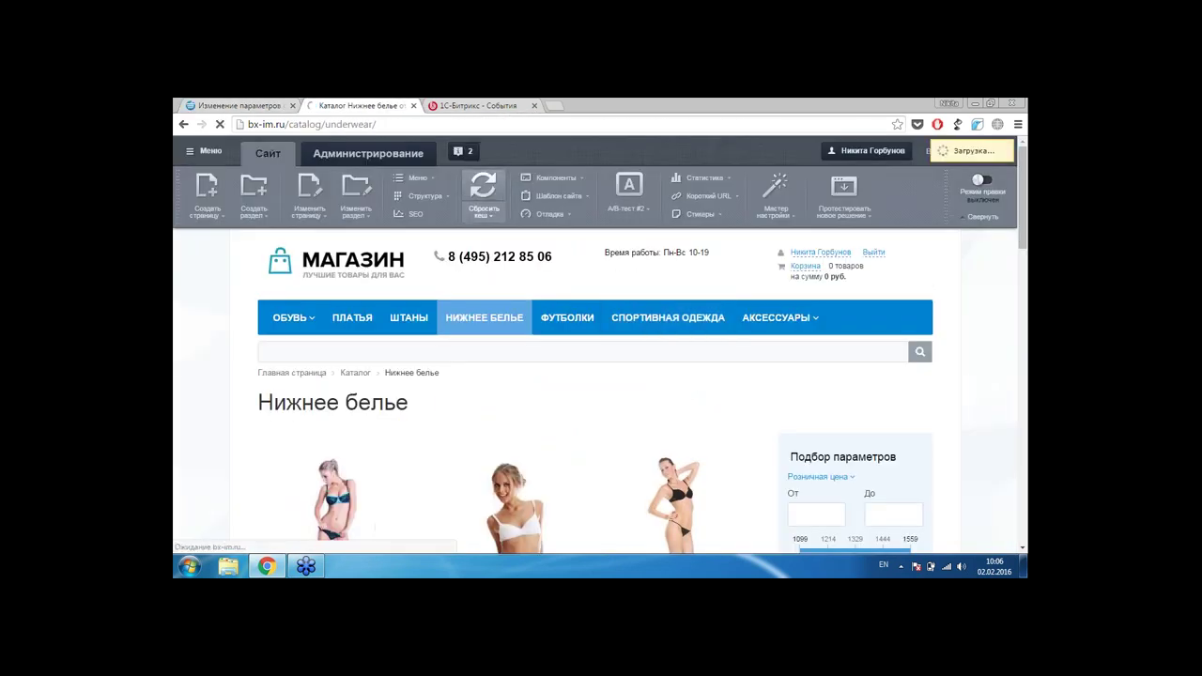
pyautogui.click(483, 192)
pyautogui.scroll(-4, 544, 344)
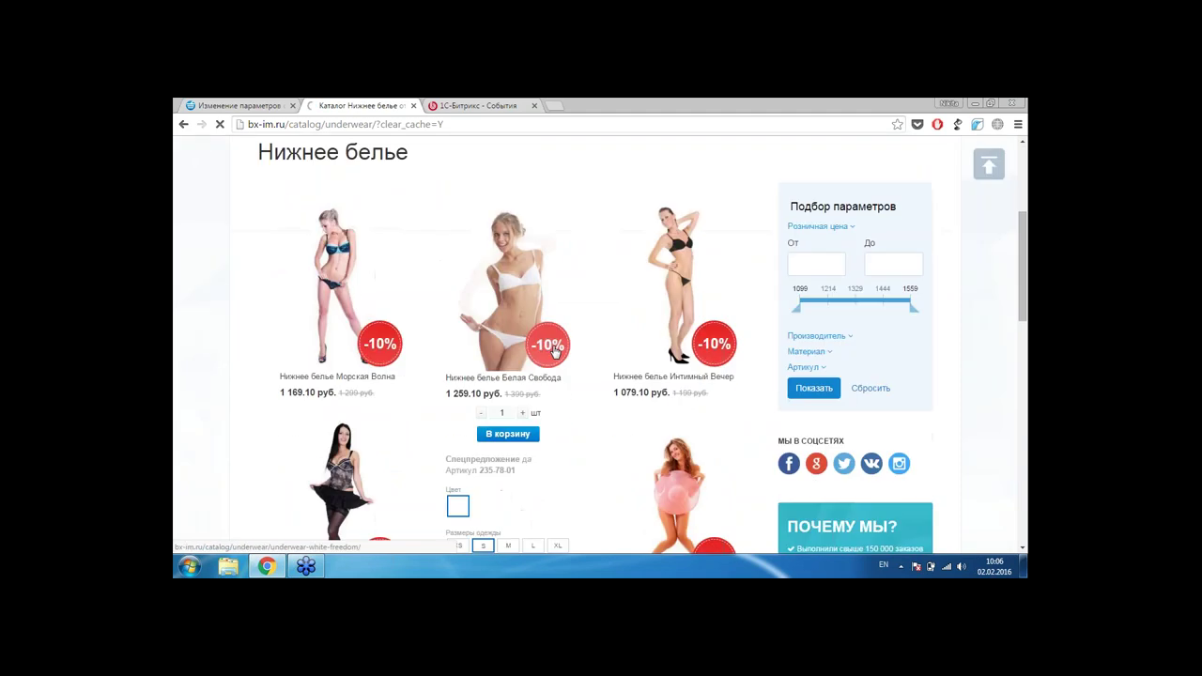
pyautogui.scroll(5, 582, 338)
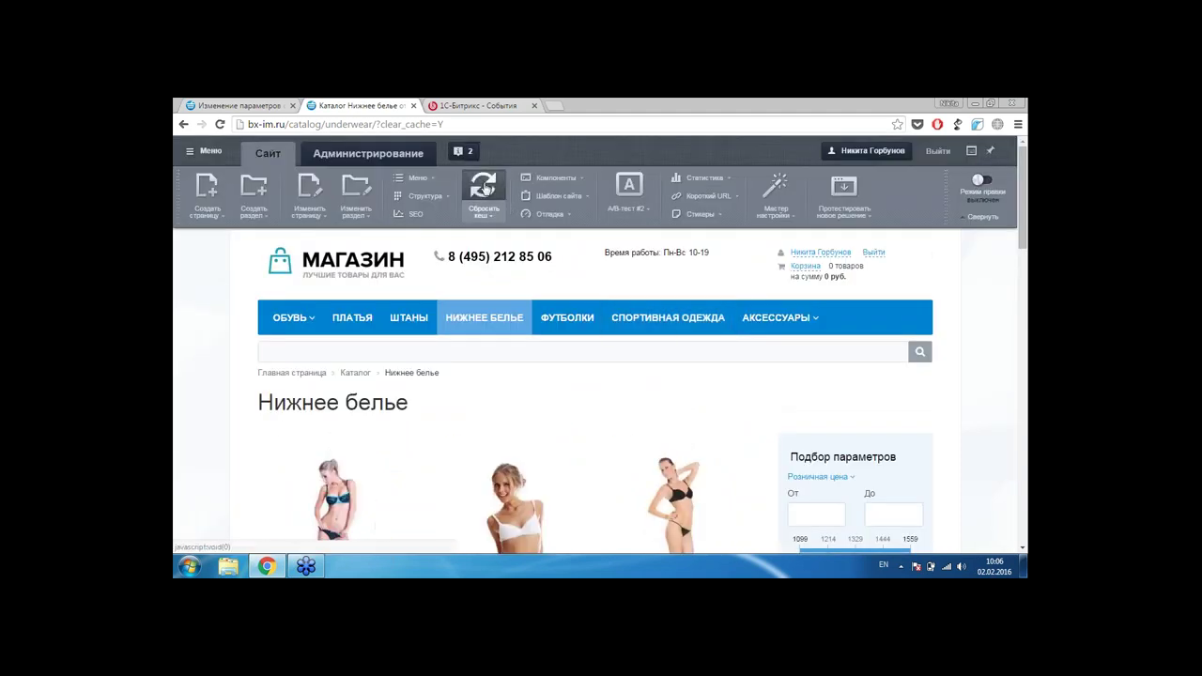
pyautogui.click(484, 187)
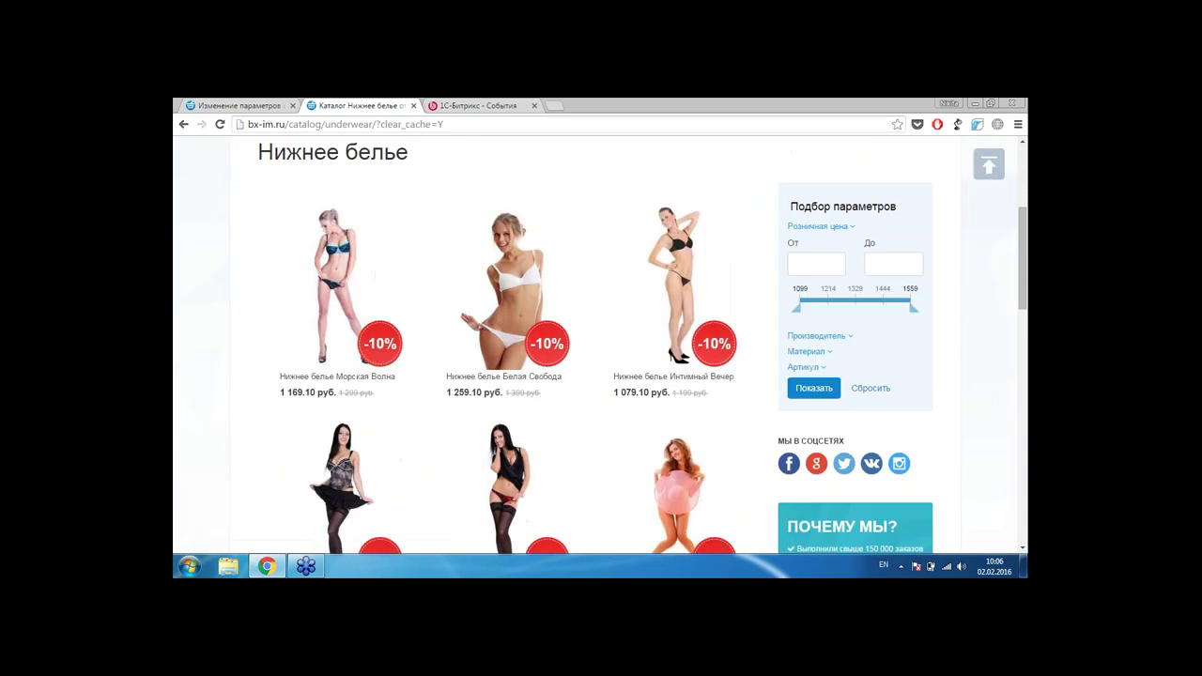
# View the new test site's Нижнее белье catalog at full prices, then return to the admin tab.
pyautogui.click(838, 212)
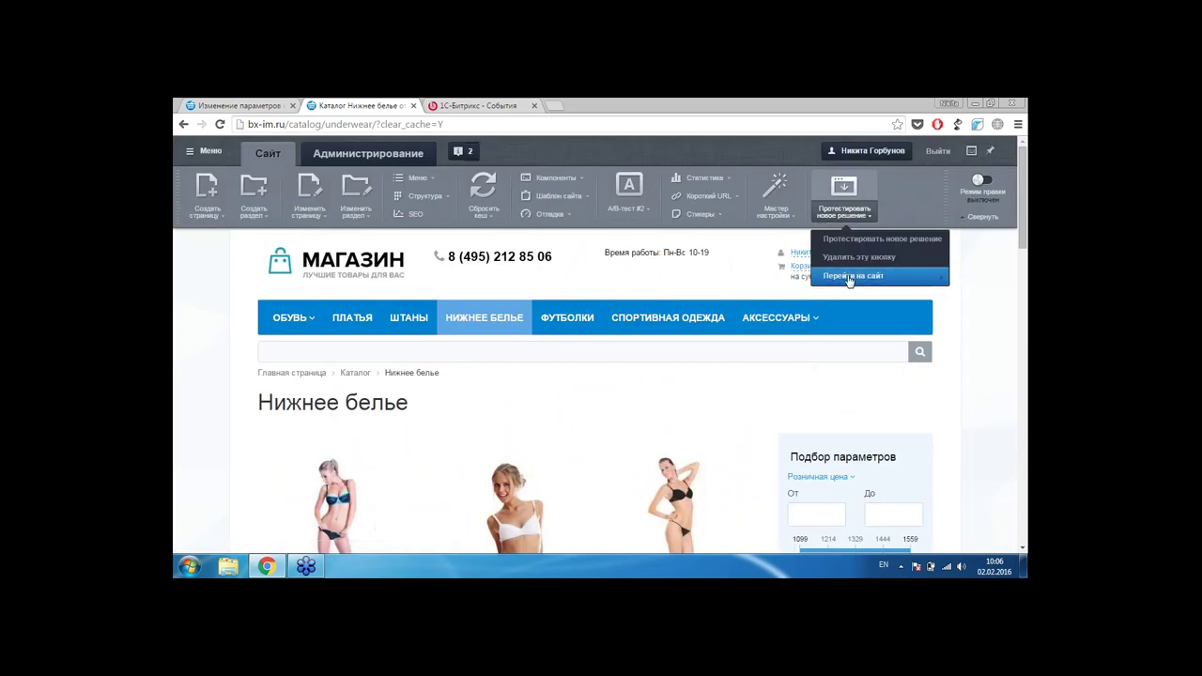
pyautogui.click(751, 287)
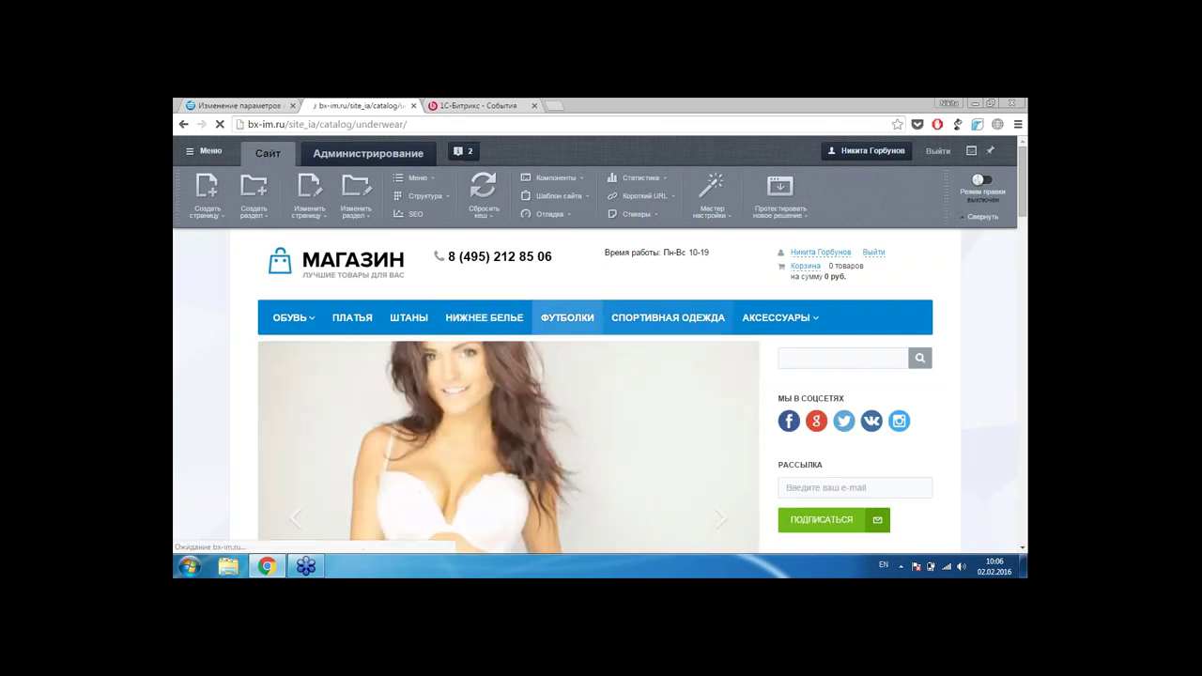
pyautogui.click(485, 319)
pyautogui.scroll(-3, 644, 338)
pyautogui.scroll(-2, 601, 347)
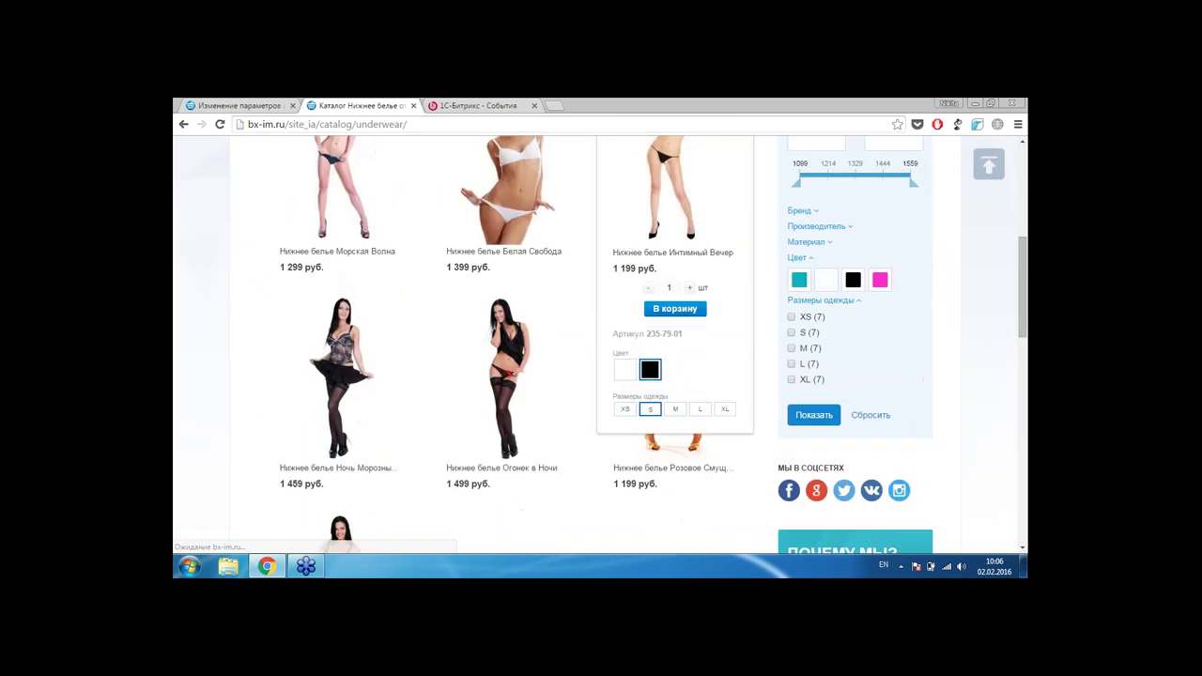
pyautogui.scroll(1, 601, 348)
pyautogui.hotkey('ctrl', 'shift', 'Tab')
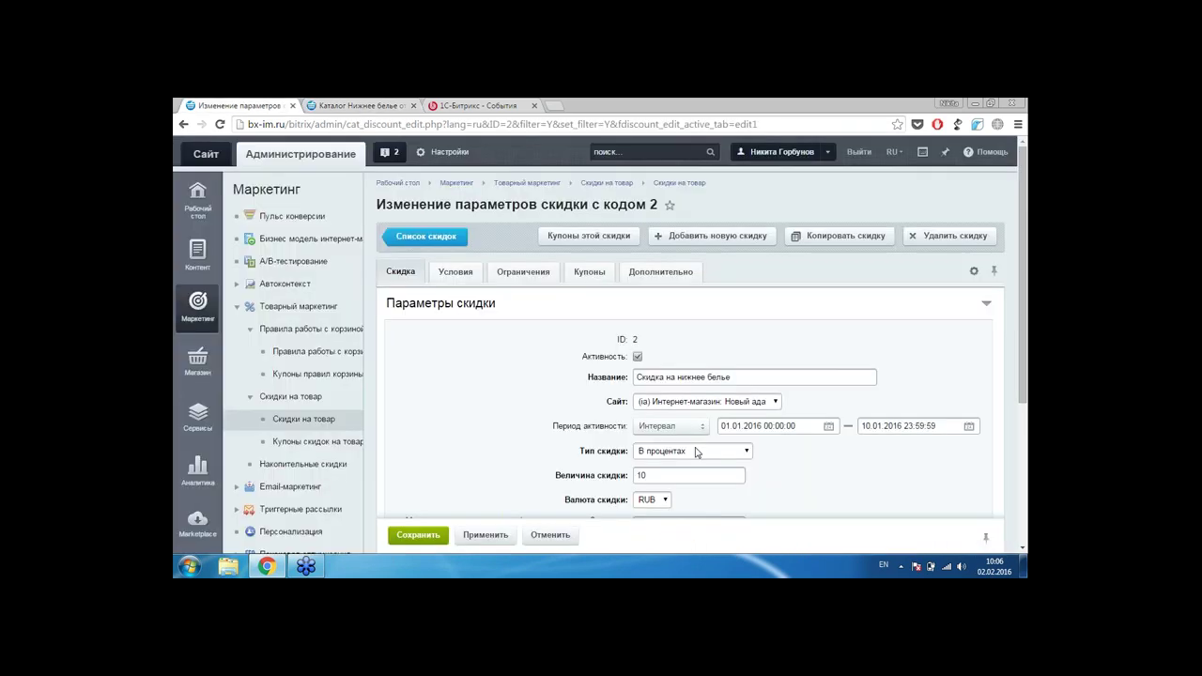
# Set Период активности to Без ограничений and apply the change.
pyautogui.click(658, 427)
pyautogui.click(668, 441)
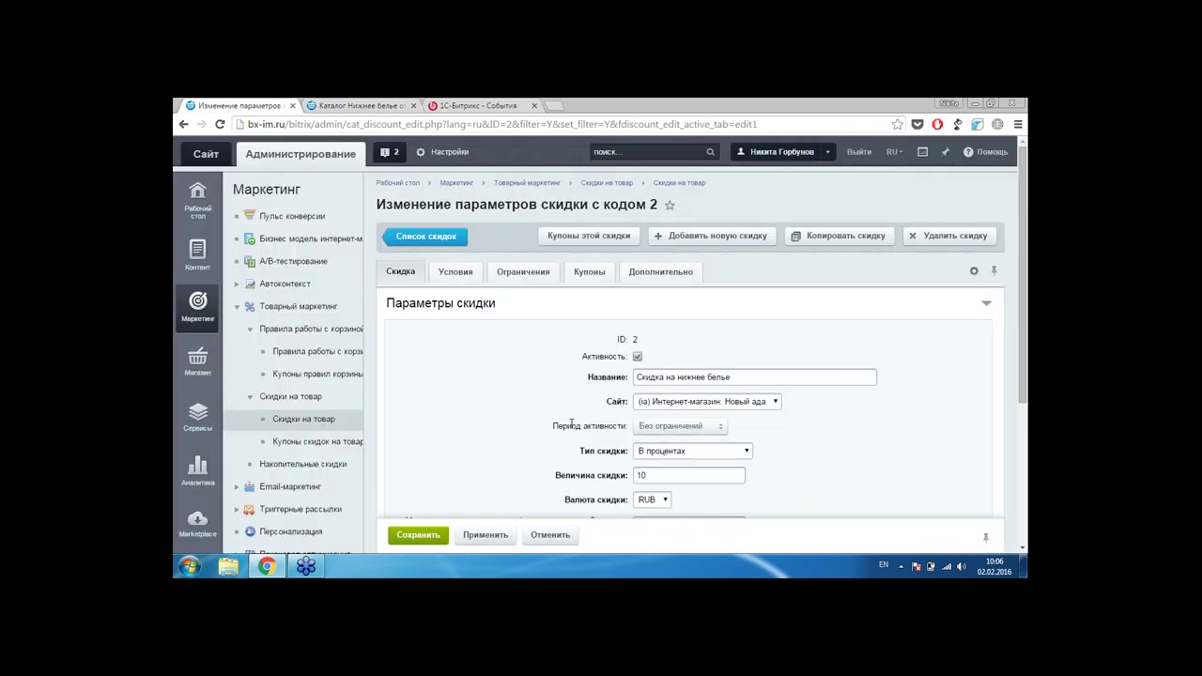
pyautogui.click(485, 534)
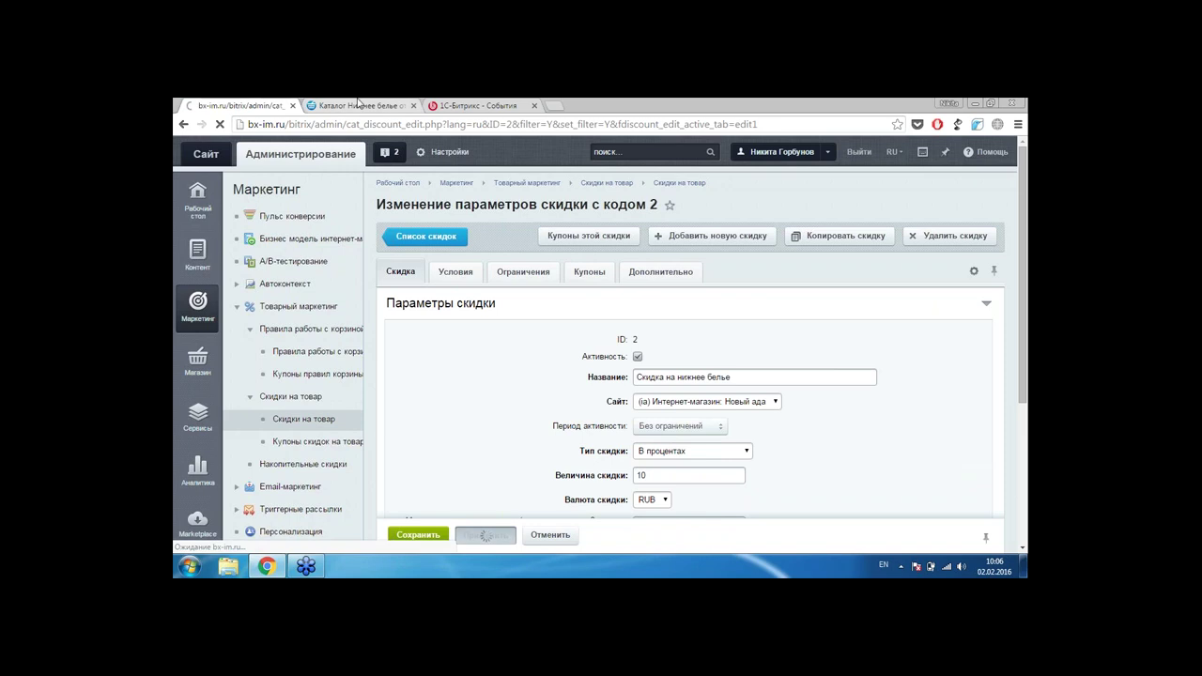
# Clear the storefront cache to see -10% prices return, then go back to the admin tab.
pyautogui.click(358, 103)
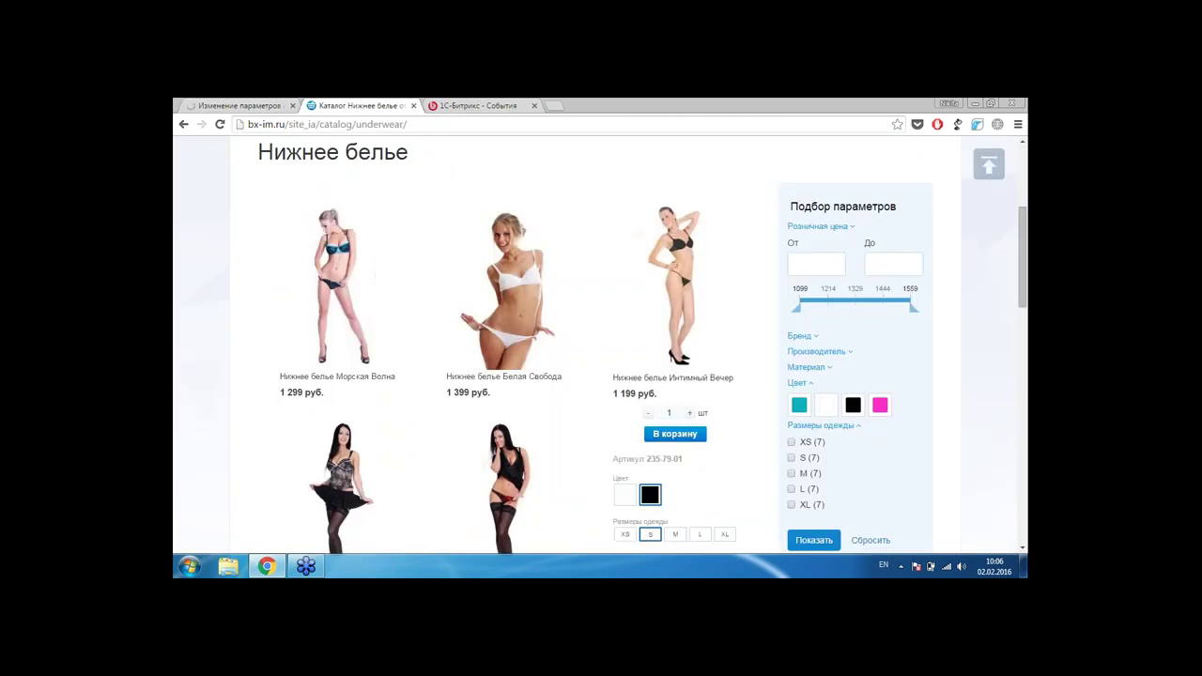
pyautogui.click(482, 188)
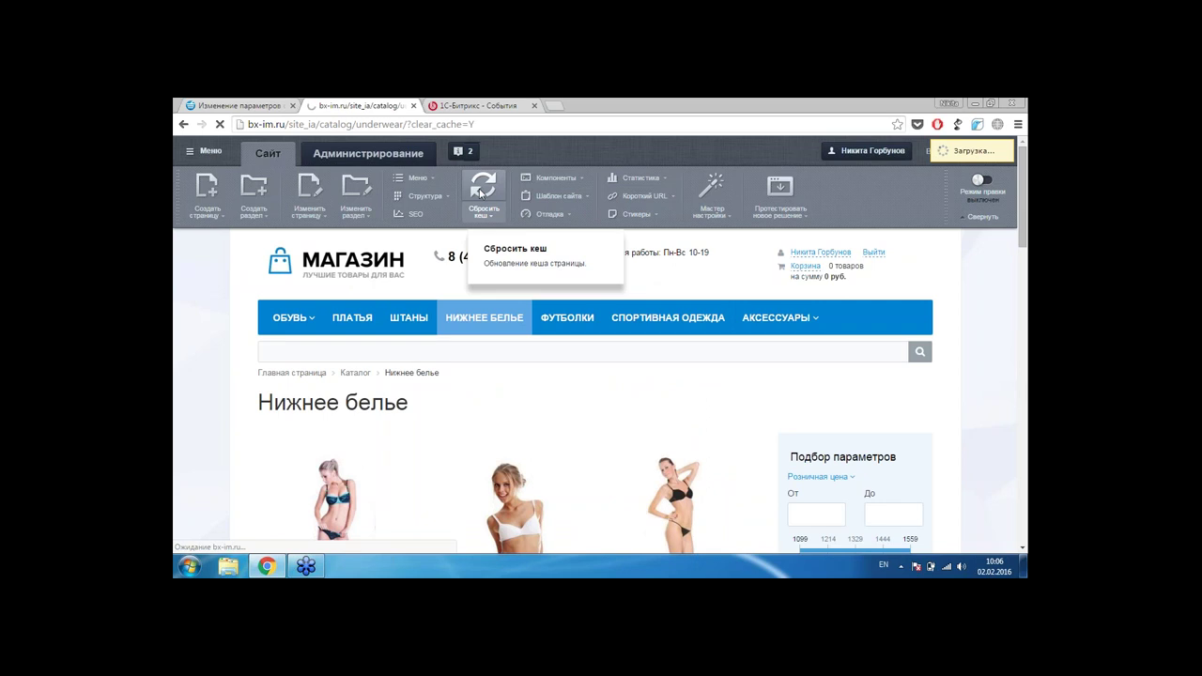
pyautogui.scroll(-2, 489, 329)
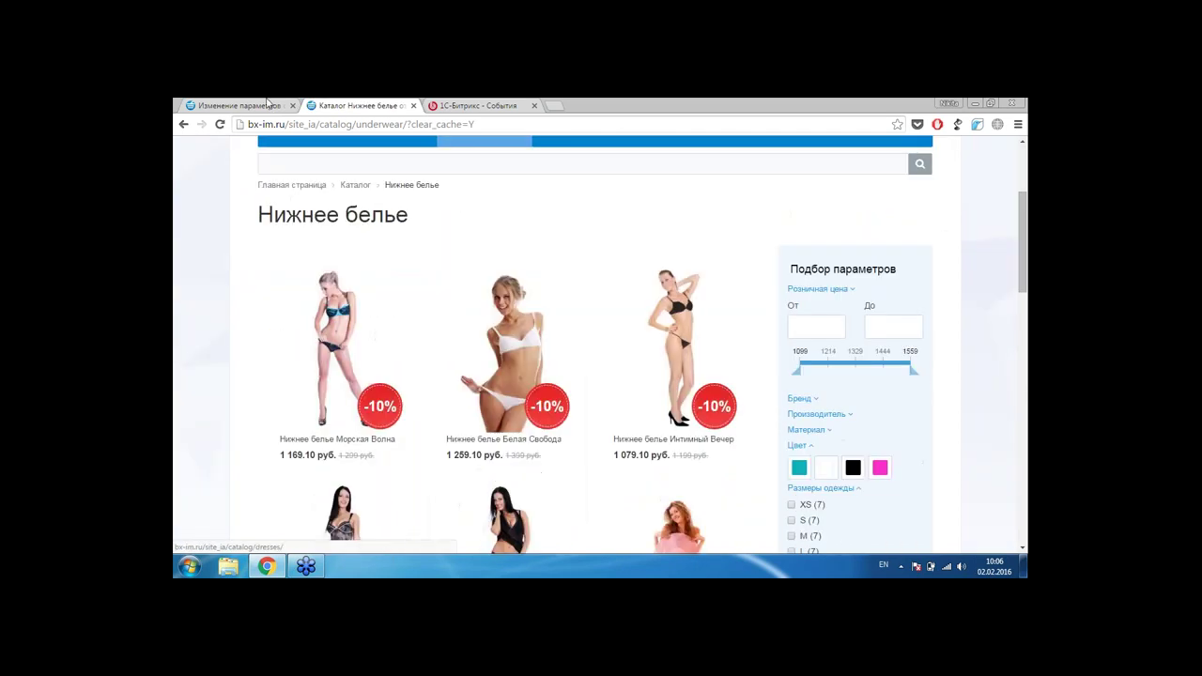
pyautogui.click(255, 105)
# Mark the discount active and change its type to a fixed item price of 100 RUB.
pyautogui.scroll(-2, 696, 309)
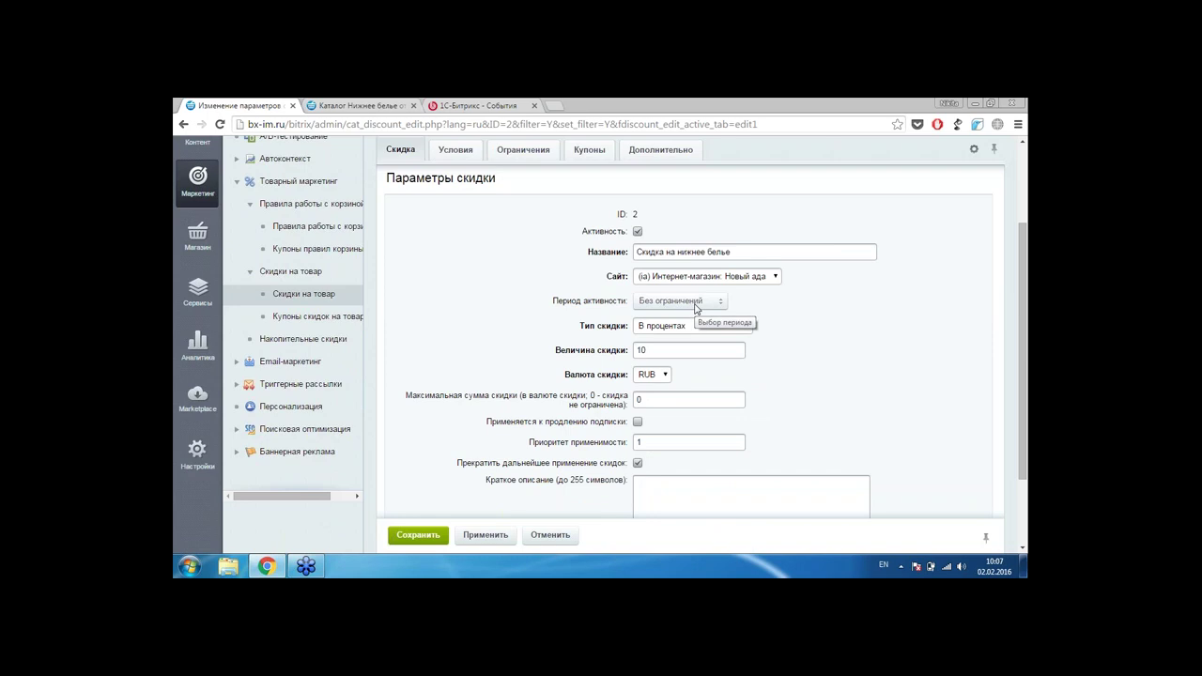
pyautogui.click(636, 231)
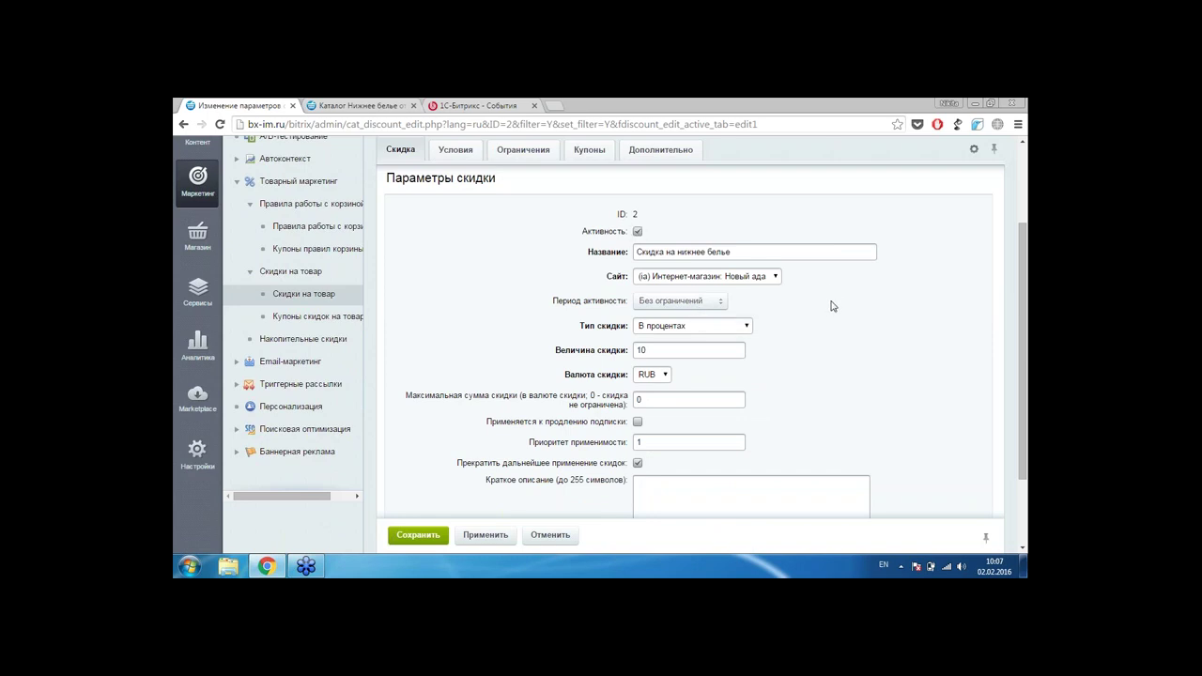
pyautogui.click(686, 325)
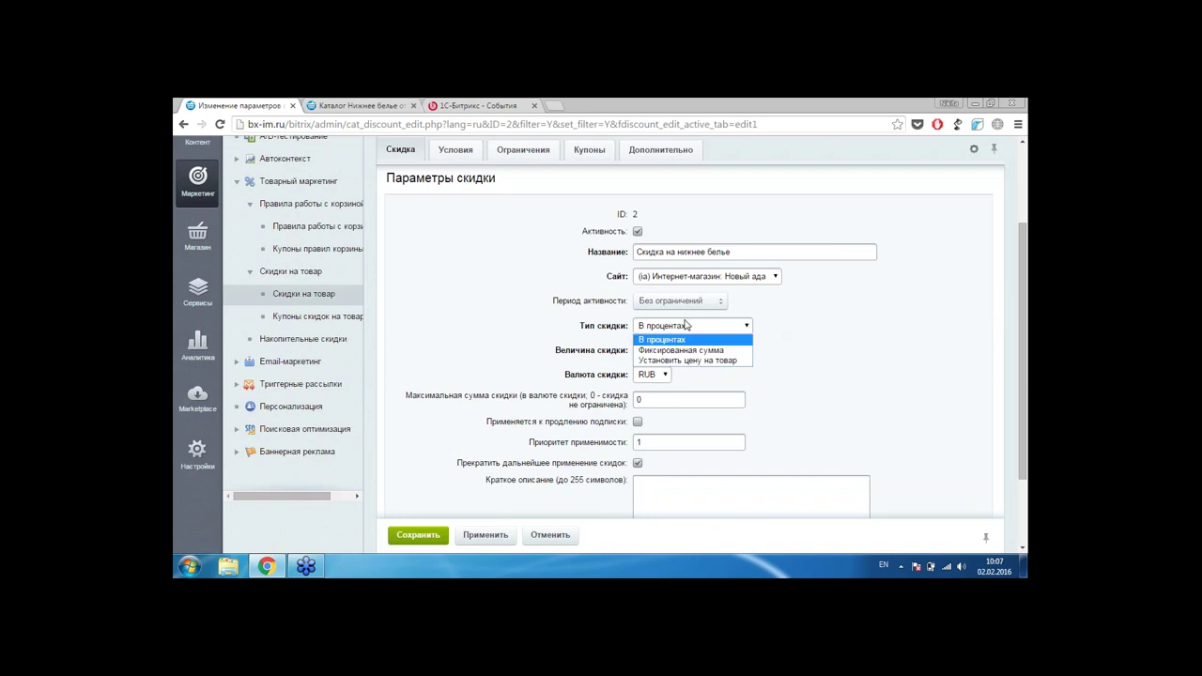
pyautogui.click(682, 340)
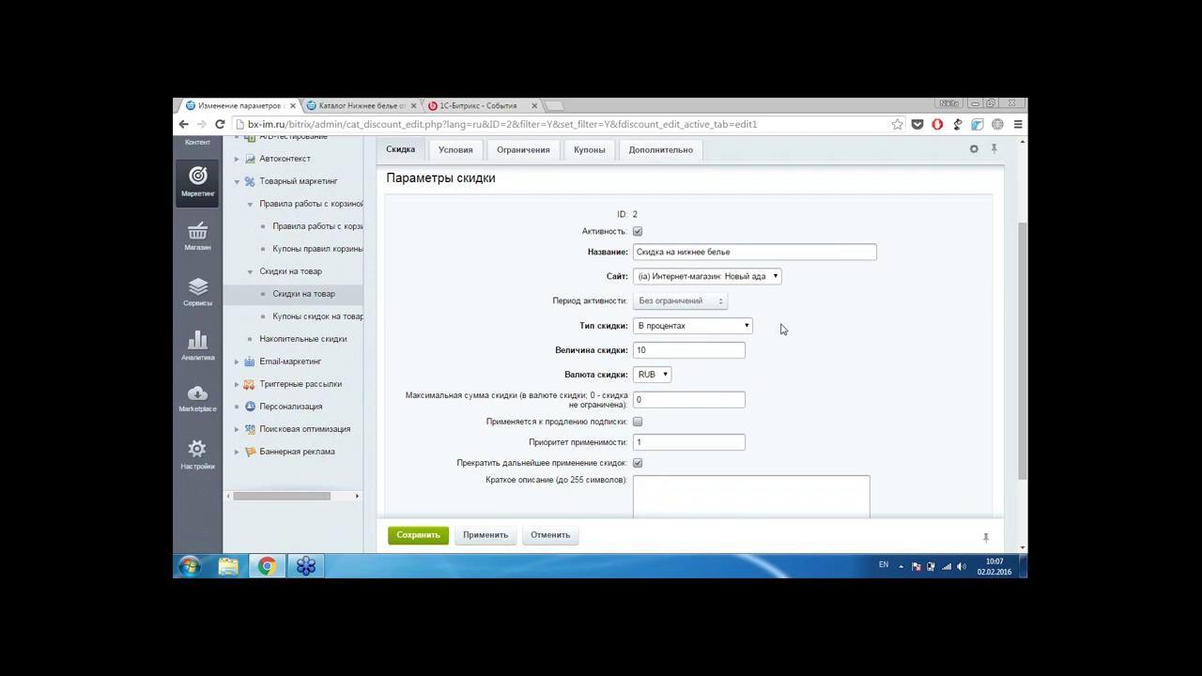
pyautogui.click(667, 325)
pyautogui.click(670, 350)
pyautogui.click(693, 325)
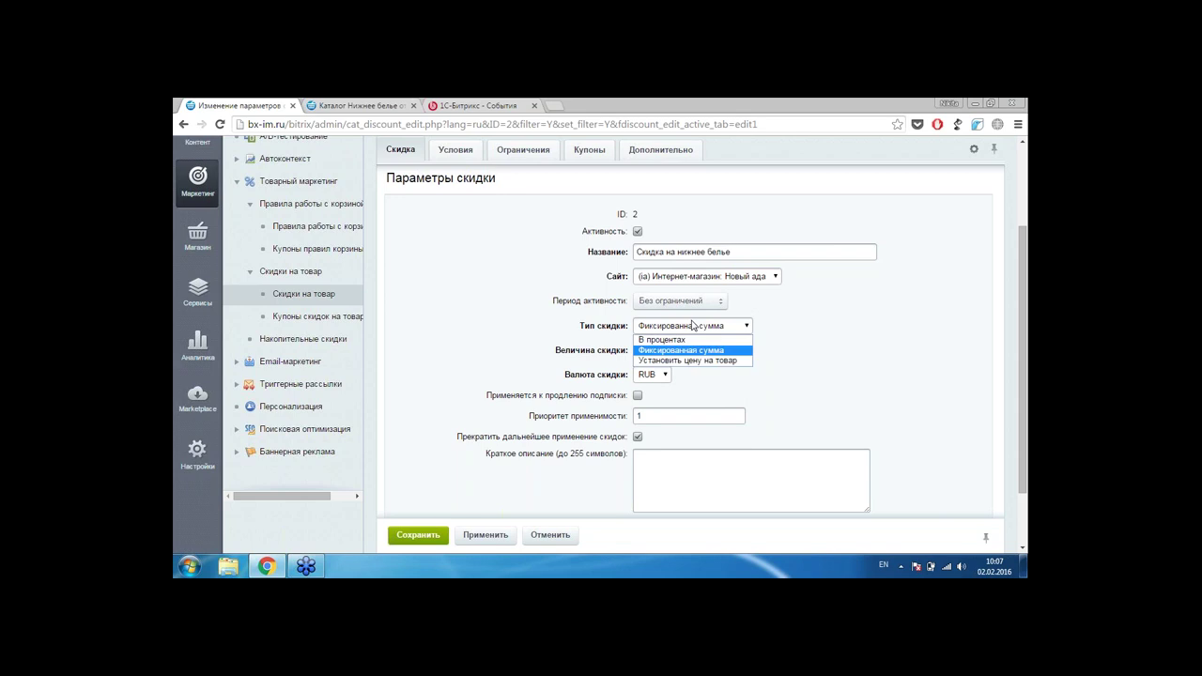
pyautogui.click(687, 361)
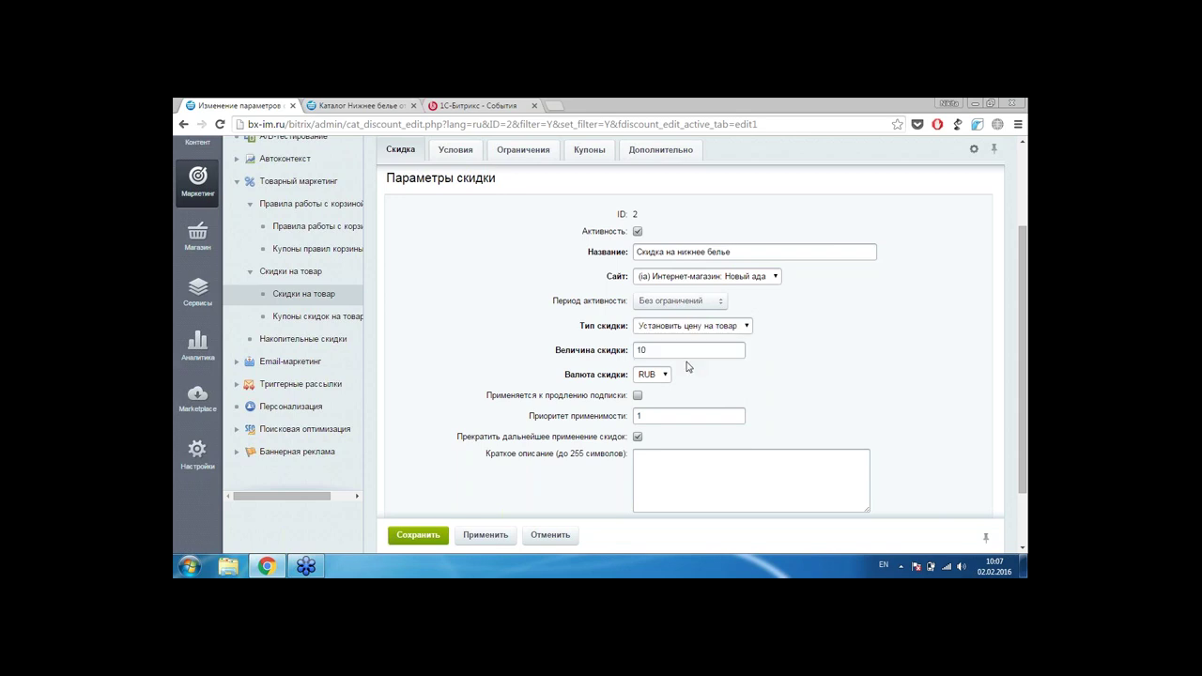
pyautogui.click(644, 349)
# Check the conditions target section Нижнее белье [24], apply, and return to the main parameters.
pyautogui.click(455, 151)
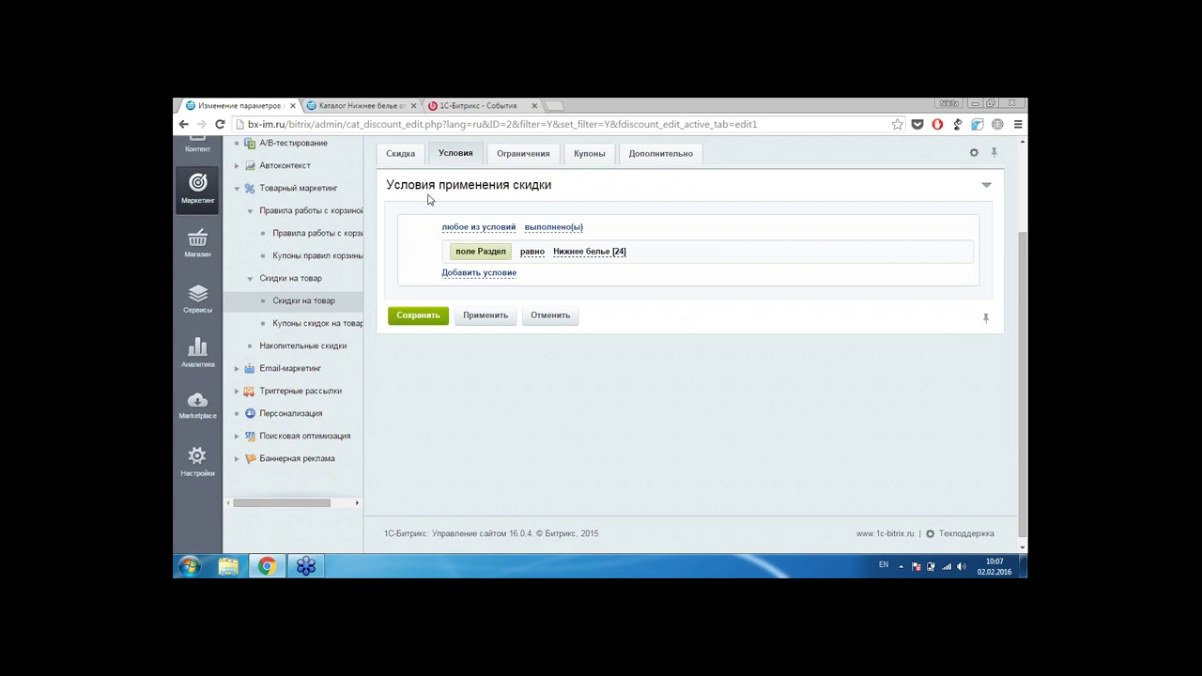
pyautogui.click(487, 319)
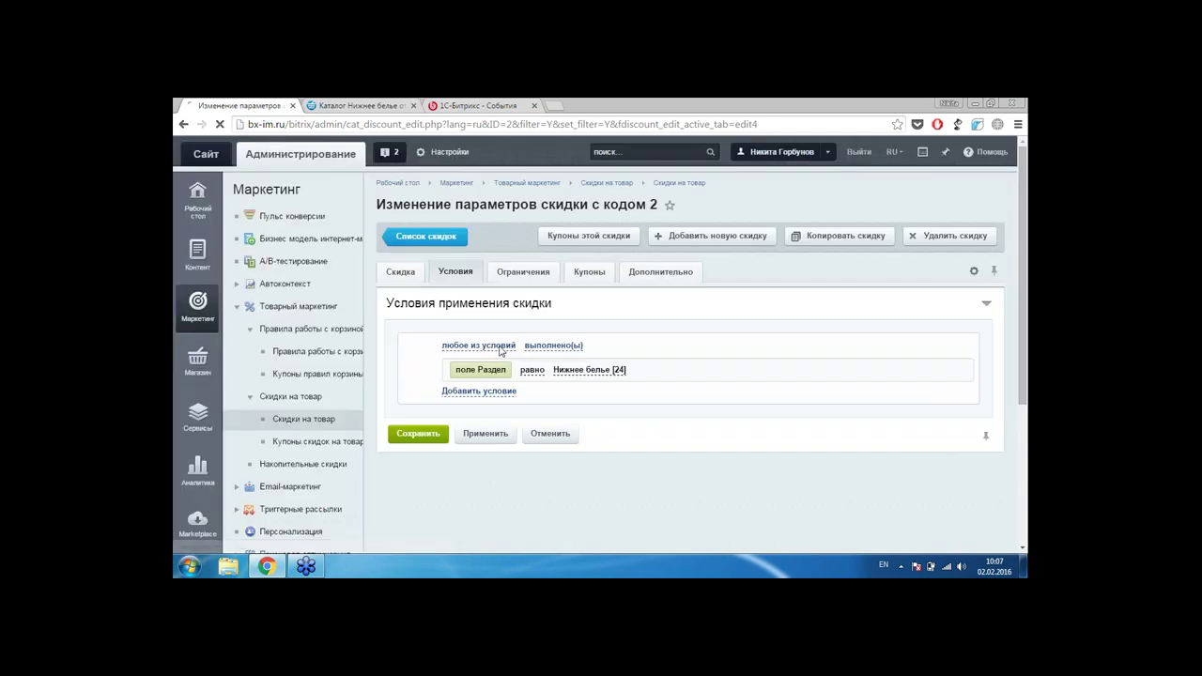
pyautogui.click(400, 271)
pyautogui.scroll(-1, 824, 338)
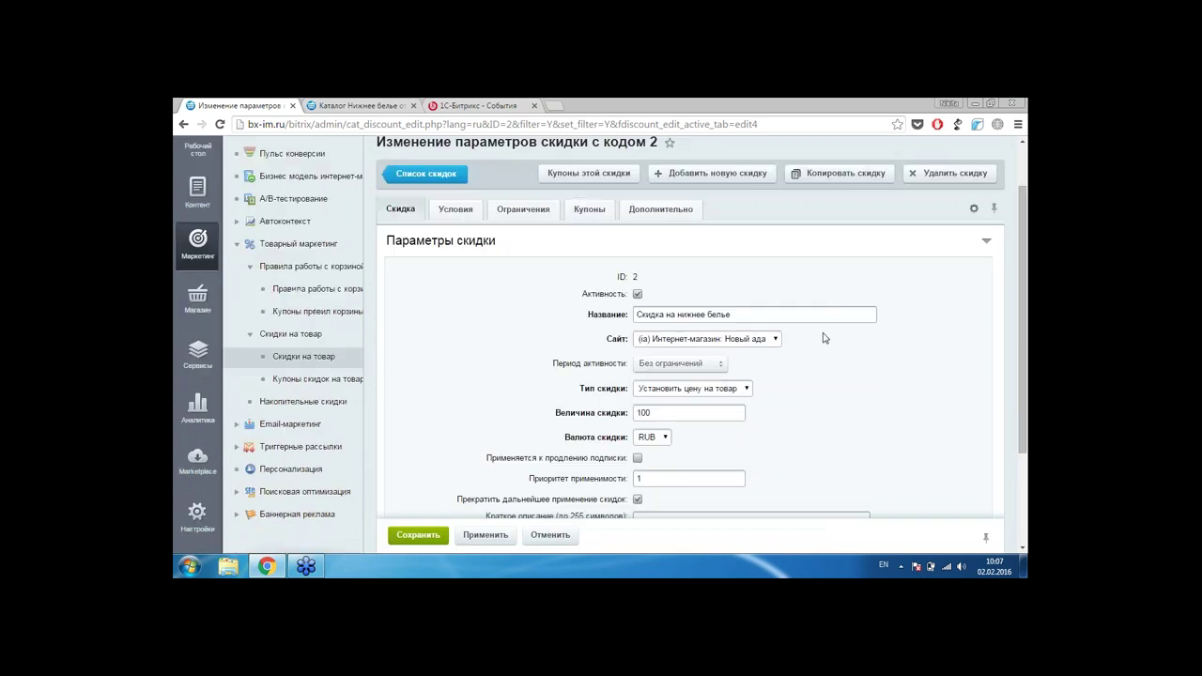
pyautogui.click(367, 106)
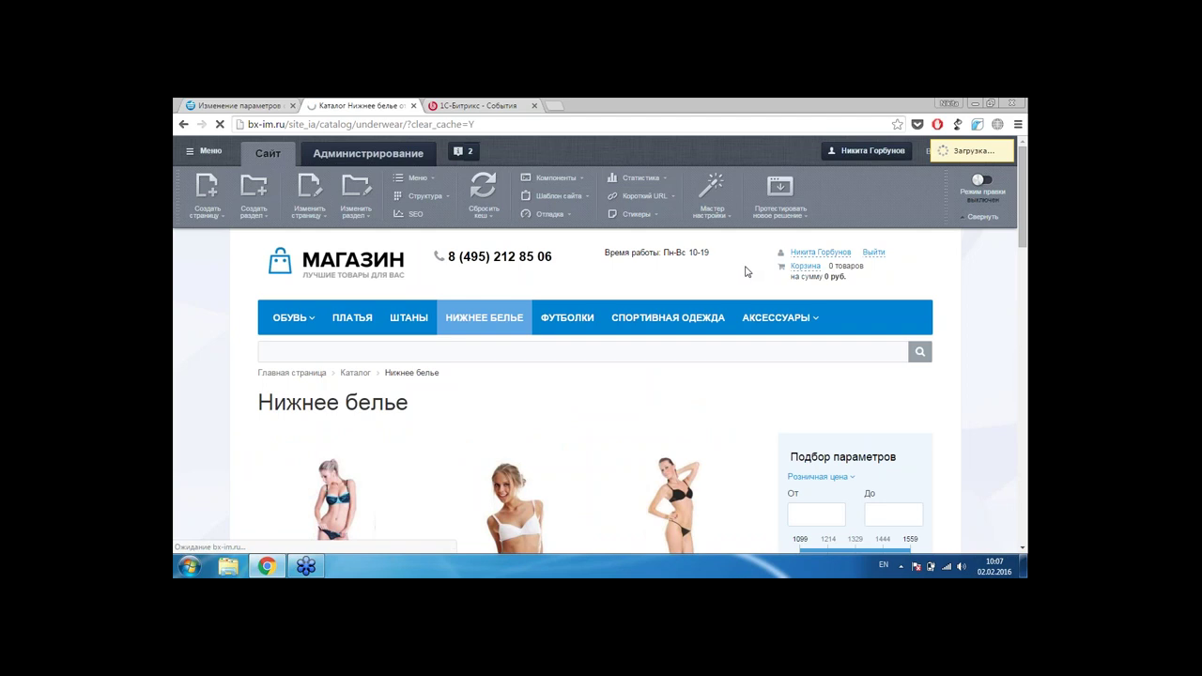
pyautogui.scroll(-1, 746, 269)
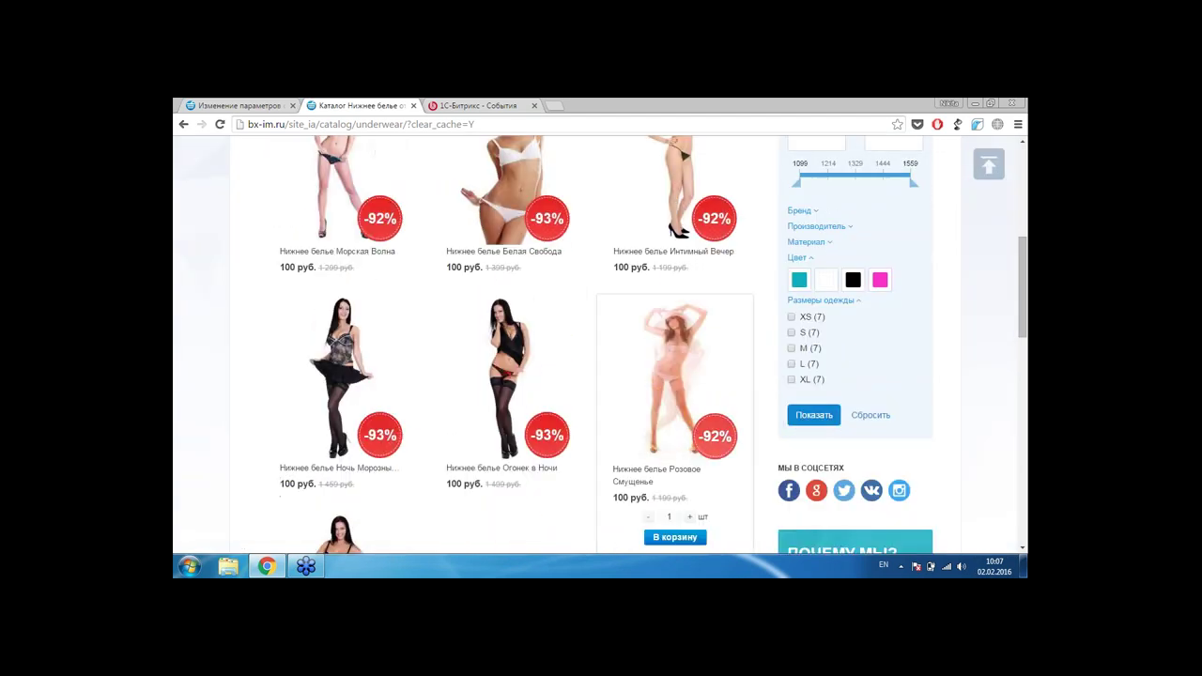
pyautogui.scroll(4, 510, 375)
pyautogui.click(271, 104)
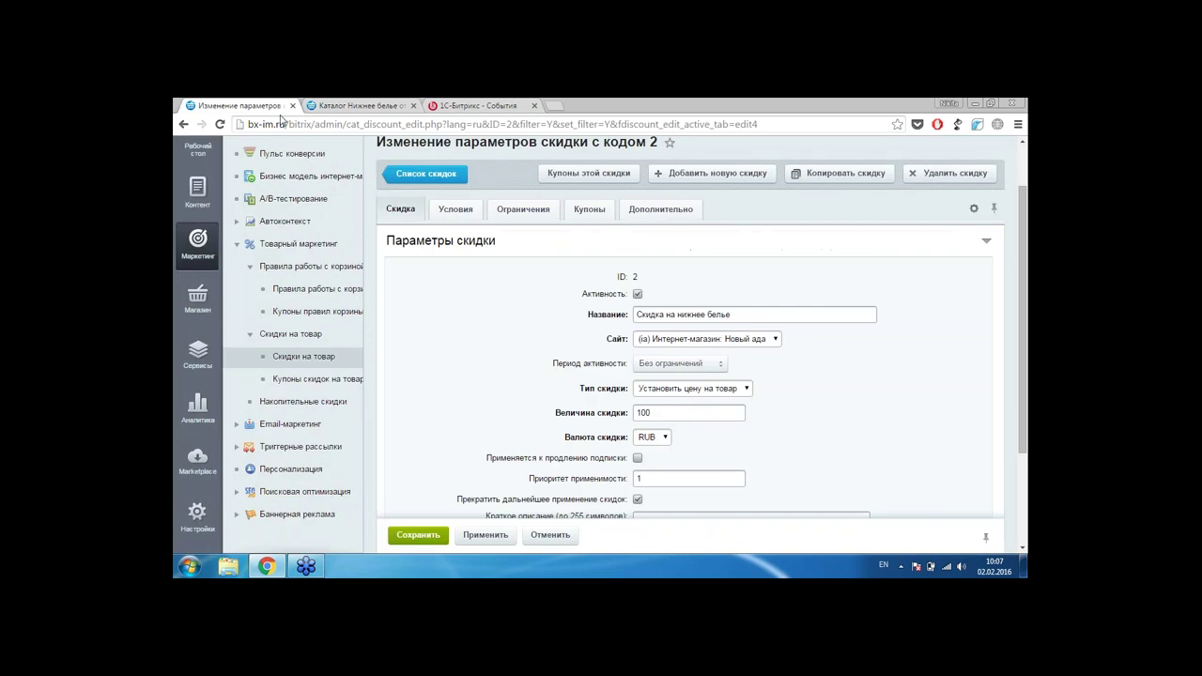
# Switch the discount back to В процентах with value 10, apply, and keep RUB as currency.
pyautogui.click(715, 389)
pyautogui.click(690, 402)
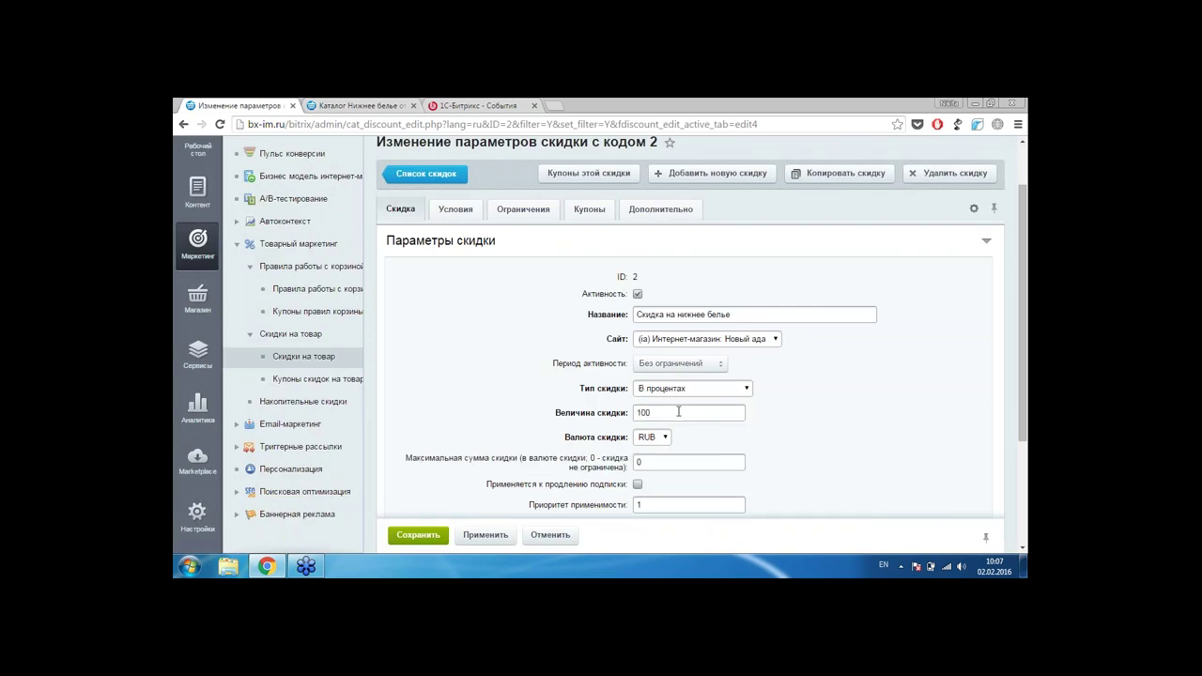
pyautogui.press('BackSpace')
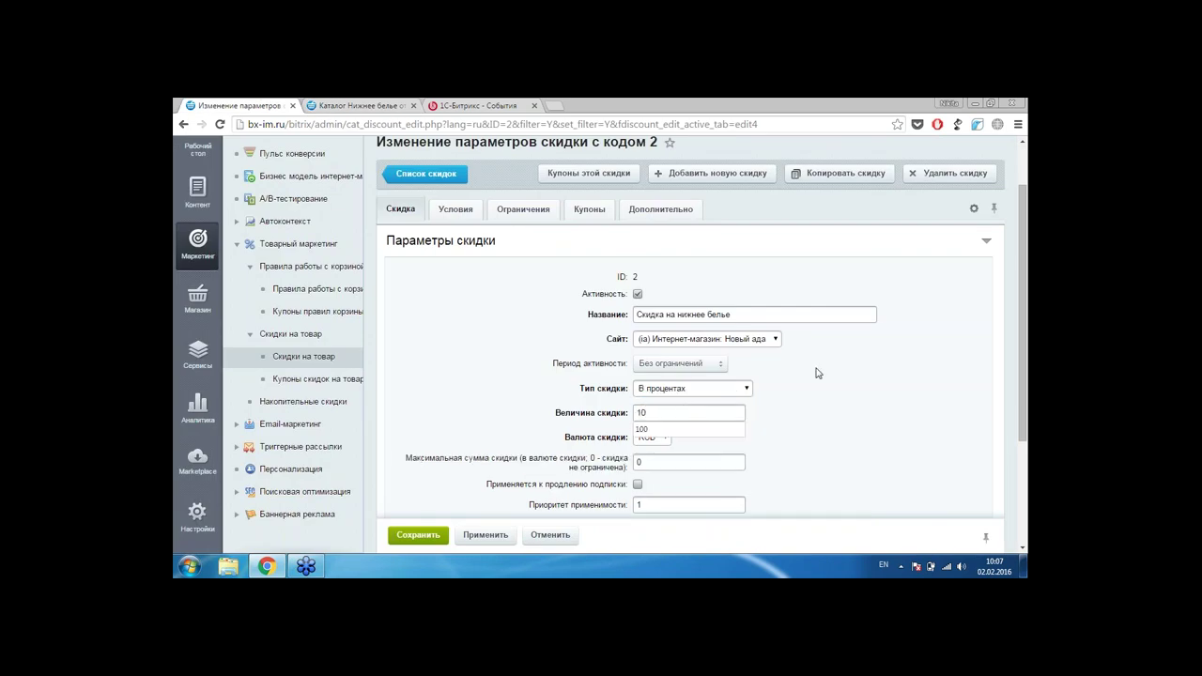
pyautogui.click(485, 534)
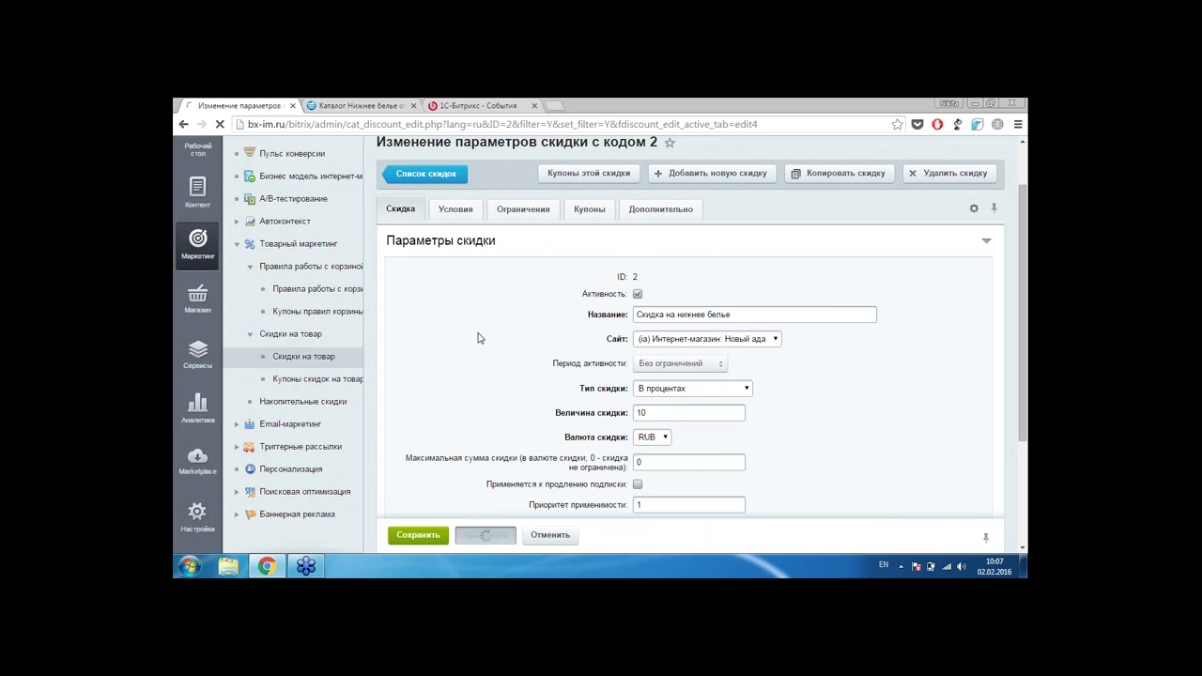
pyautogui.scroll(-3, 478, 336)
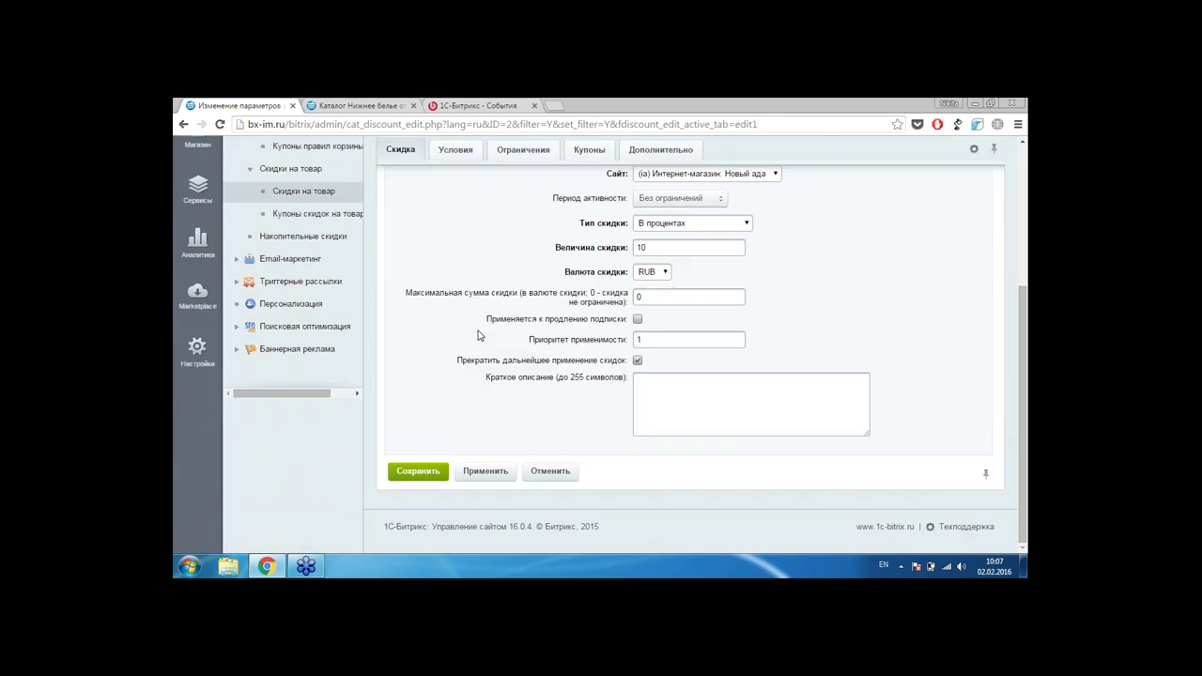
pyautogui.click(648, 272)
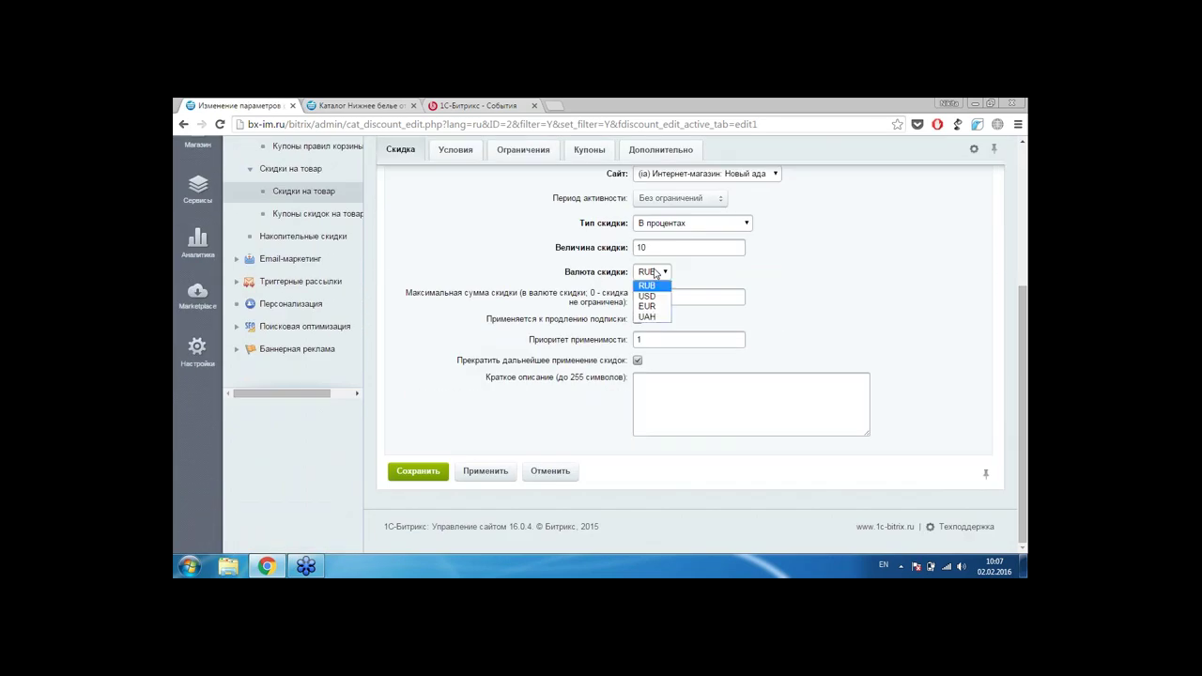
pyautogui.click(778, 276)
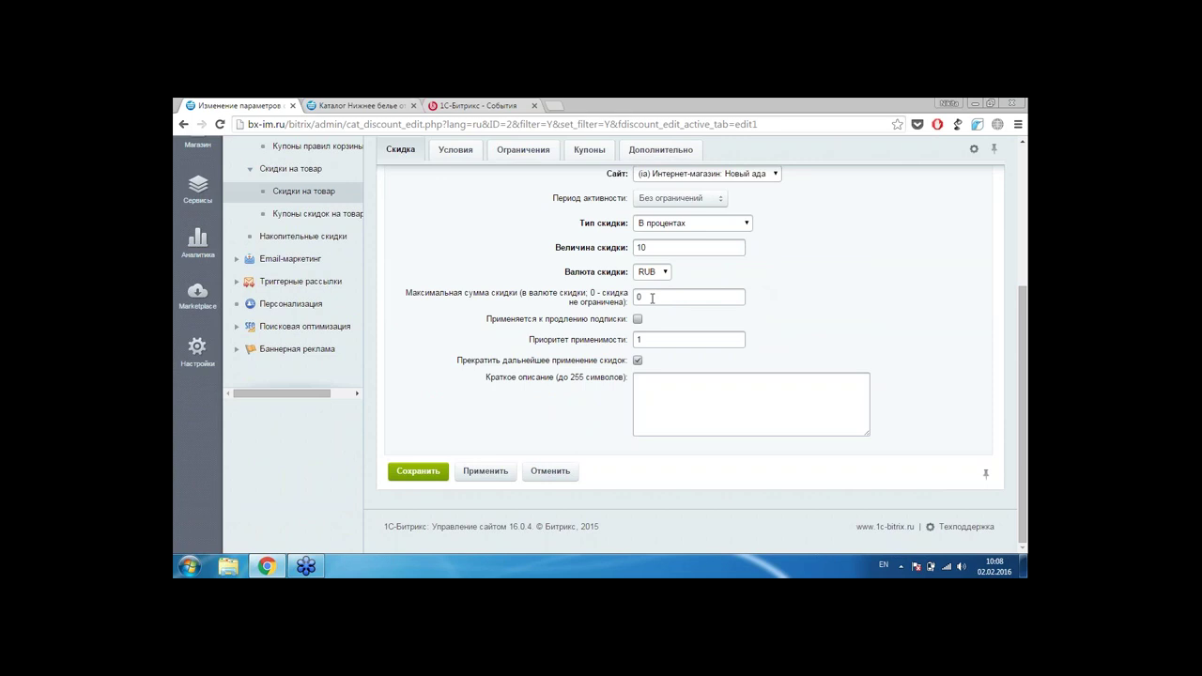
pyautogui.press('BackSpace')
pyautogui.write('100')
pyautogui.hotkey('ctrl', 'z')
pyautogui.scroll(2, 922, 308)
pyautogui.scroll(-2, 923, 308)
# Open the Условия tab and inspect the combination and fulfilled settings without changing them.
pyautogui.click(455, 151)
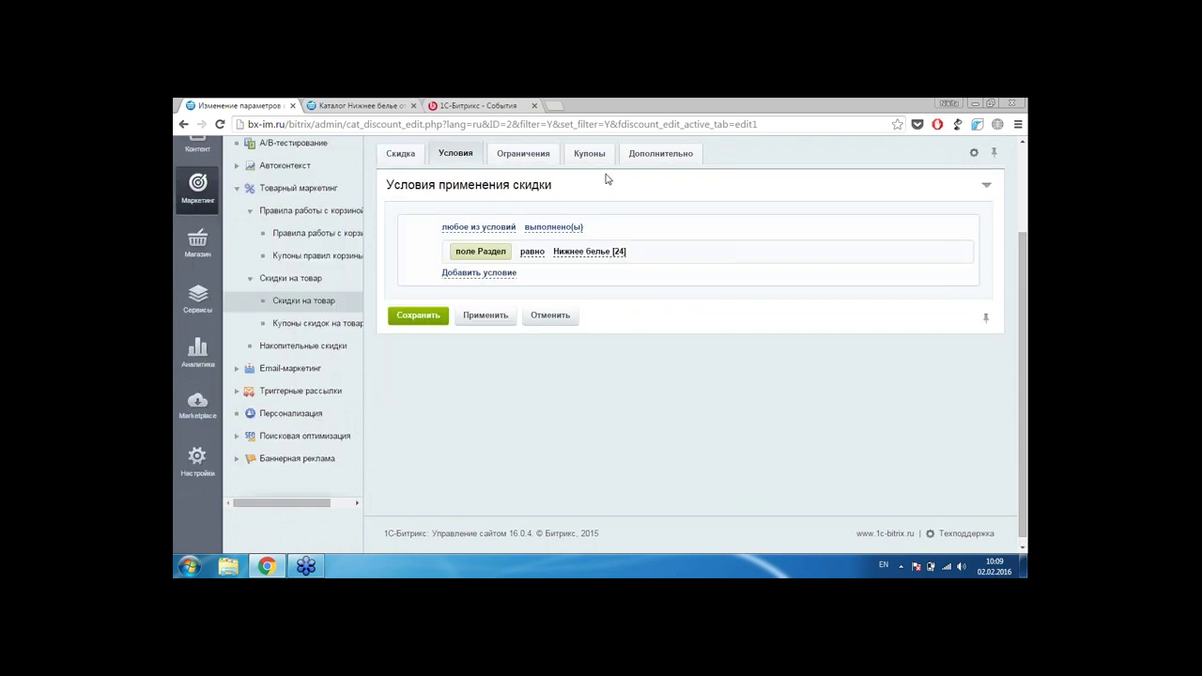
pyautogui.click(410, 157)
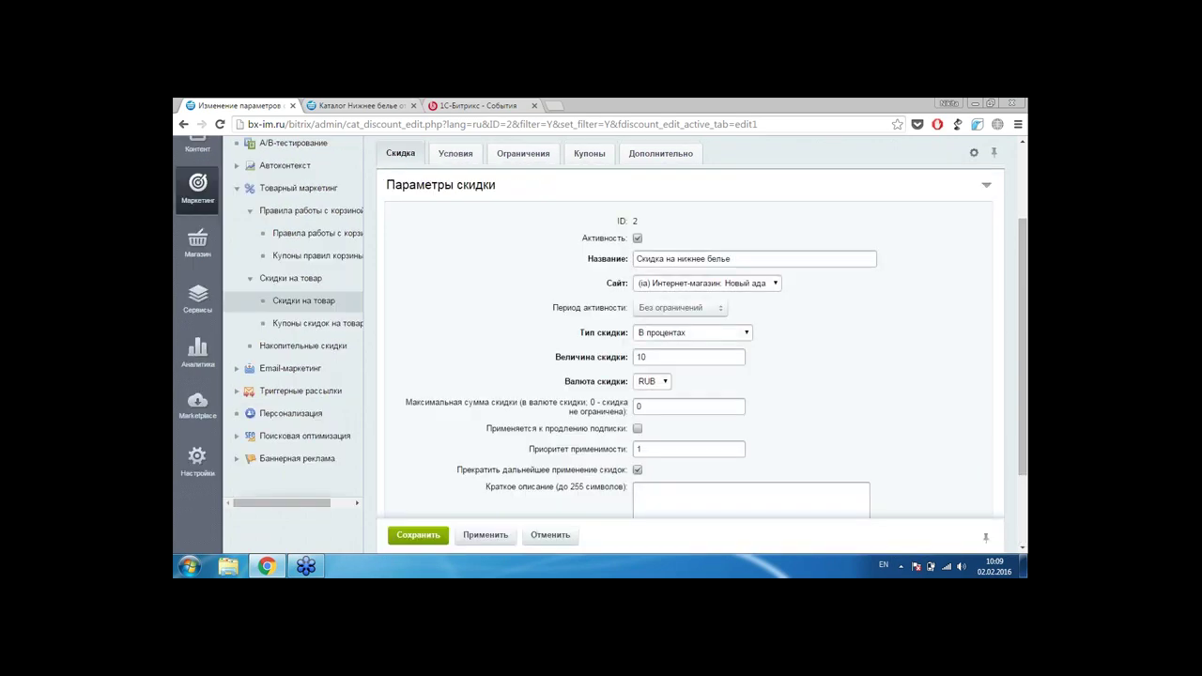
pyautogui.click(456, 156)
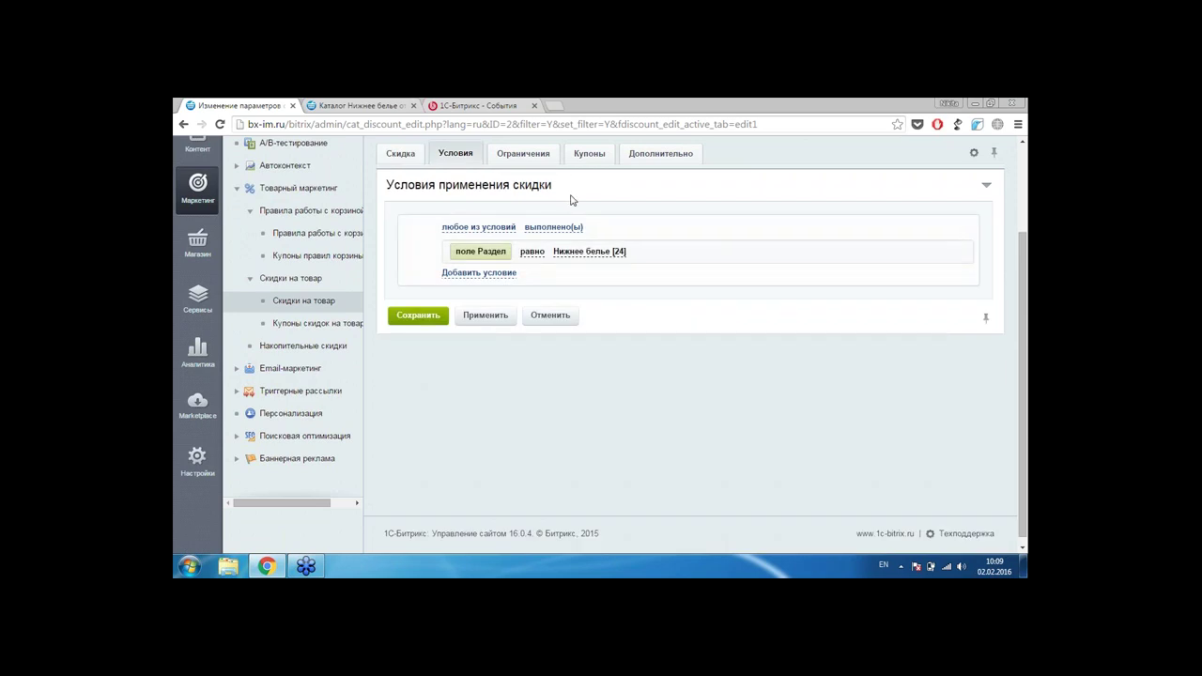
pyautogui.click(500, 228)
pyautogui.click(611, 234)
pyautogui.click(563, 231)
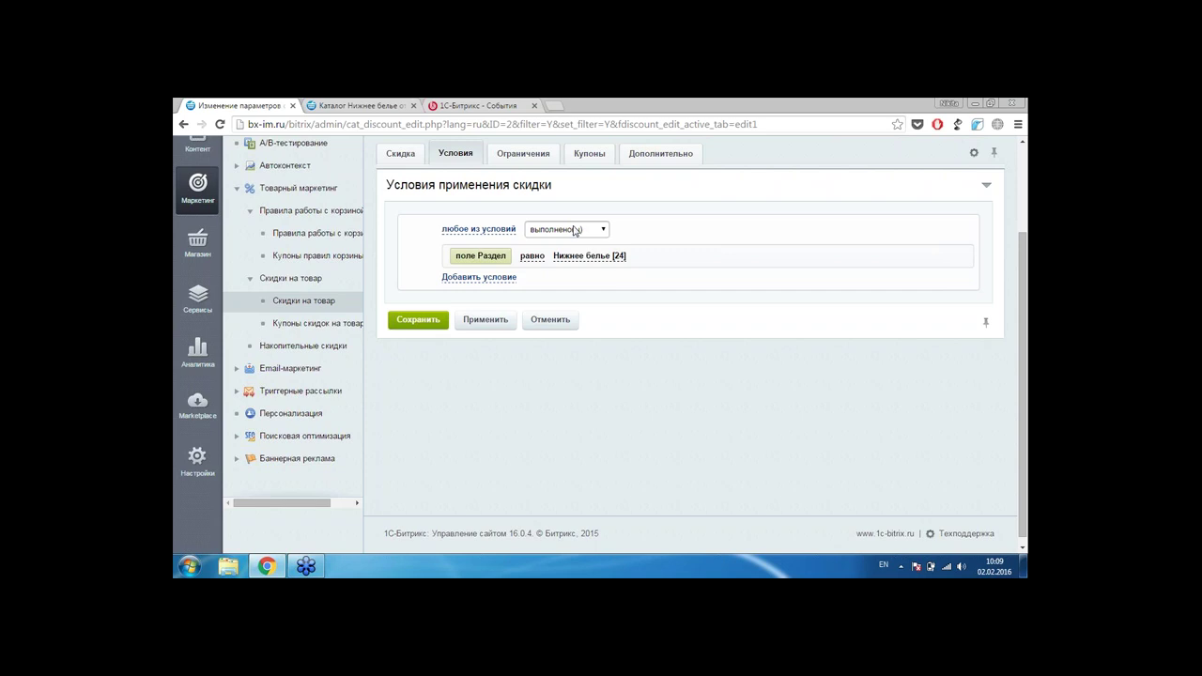
pyautogui.click(573, 230)
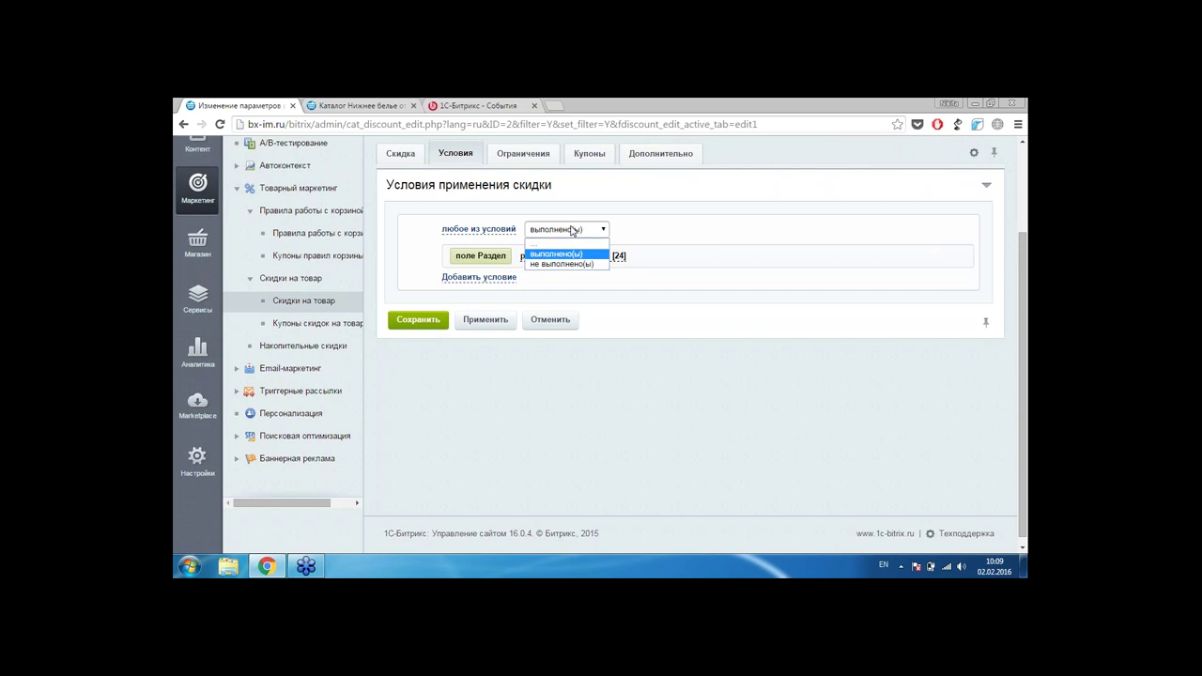
pyautogui.click(628, 213)
# Try switching the combination to все условия, then set it back to любое из условий.
pyautogui.click(504, 232)
pyautogui.click(486, 229)
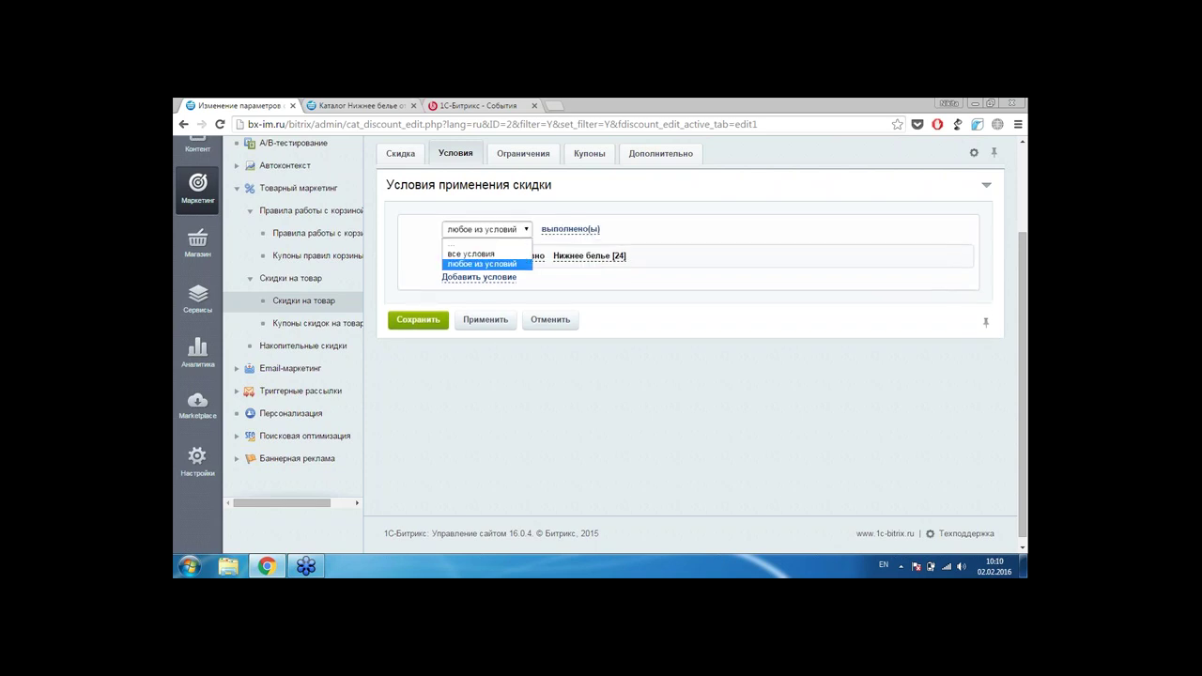
pyautogui.click(470, 250)
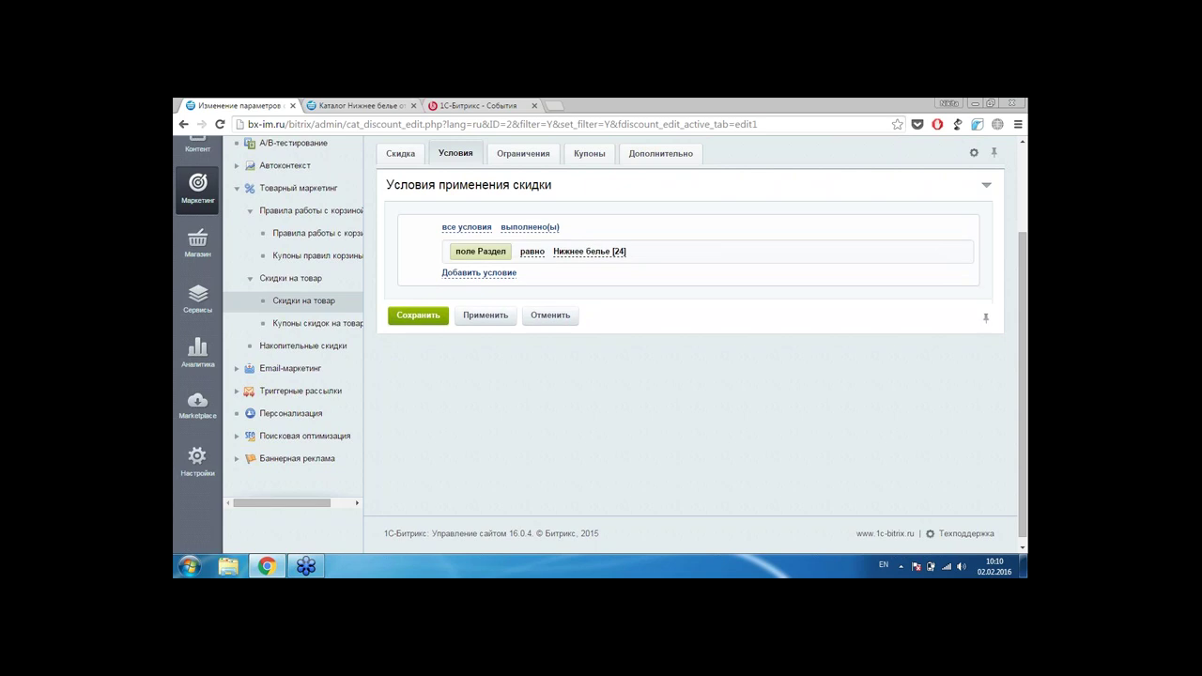
pyautogui.click(487, 229)
pyautogui.click(486, 231)
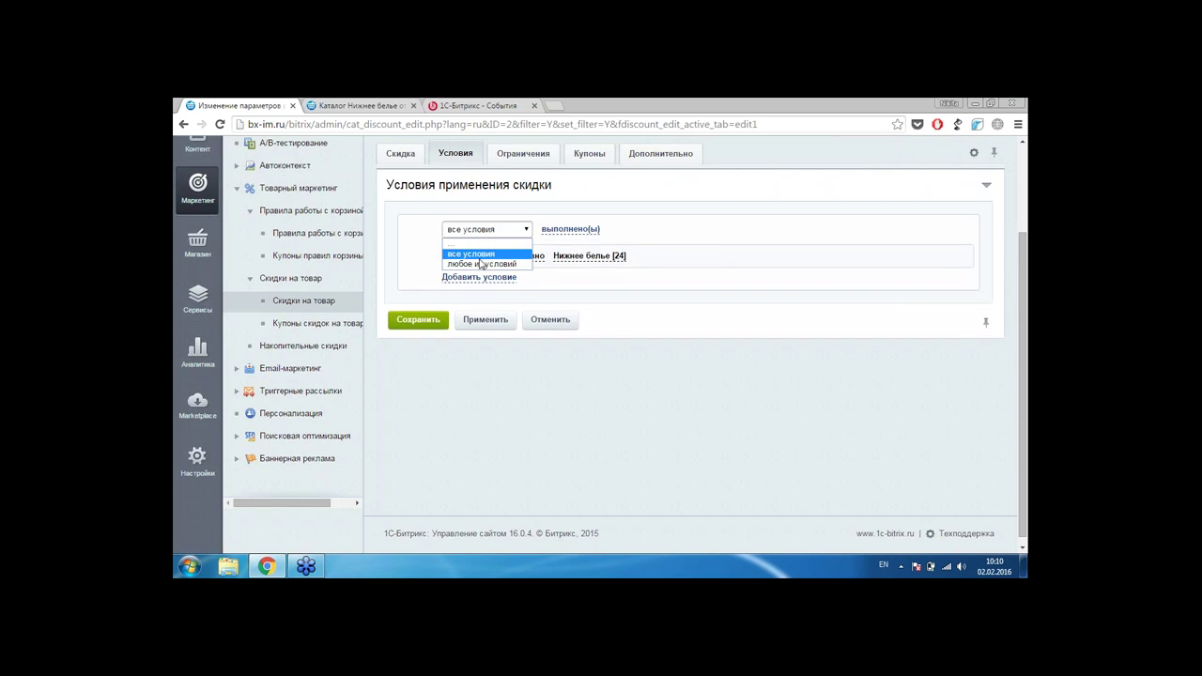
pyautogui.click(480, 254)
pyautogui.click(478, 233)
pyautogui.click(477, 230)
pyautogui.click(477, 230)
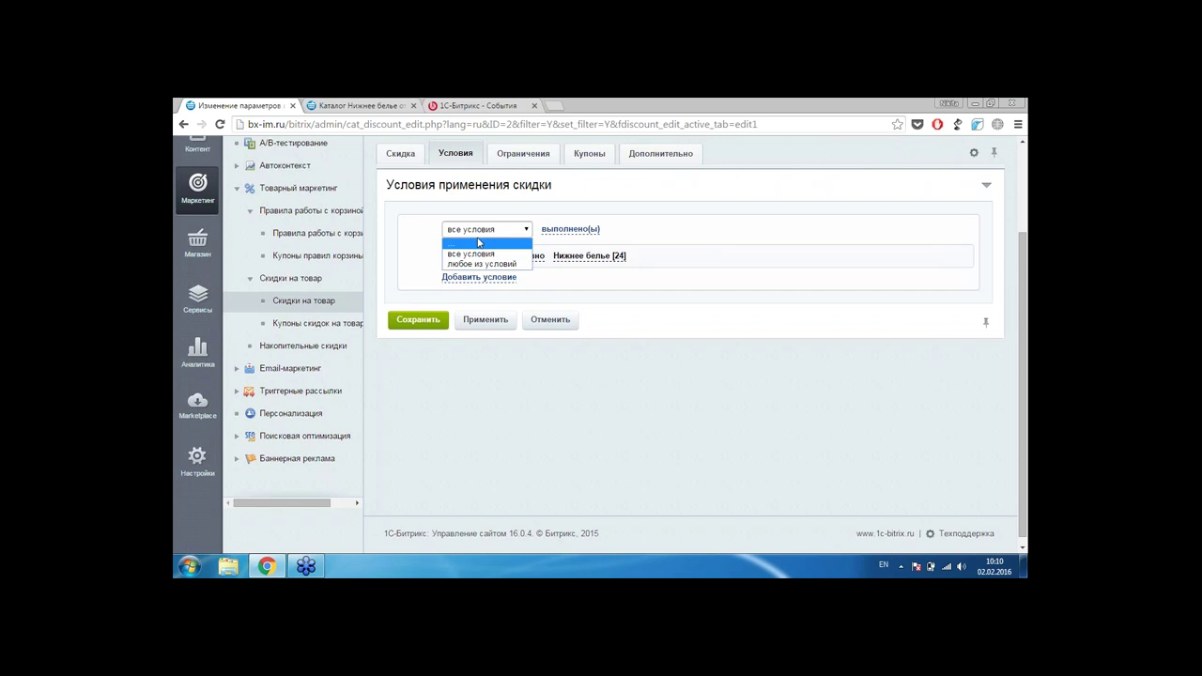
pyautogui.click(475, 264)
# Leave the fulfilled setting unchanged and add a blank new condition.
pyautogui.click(551, 231)
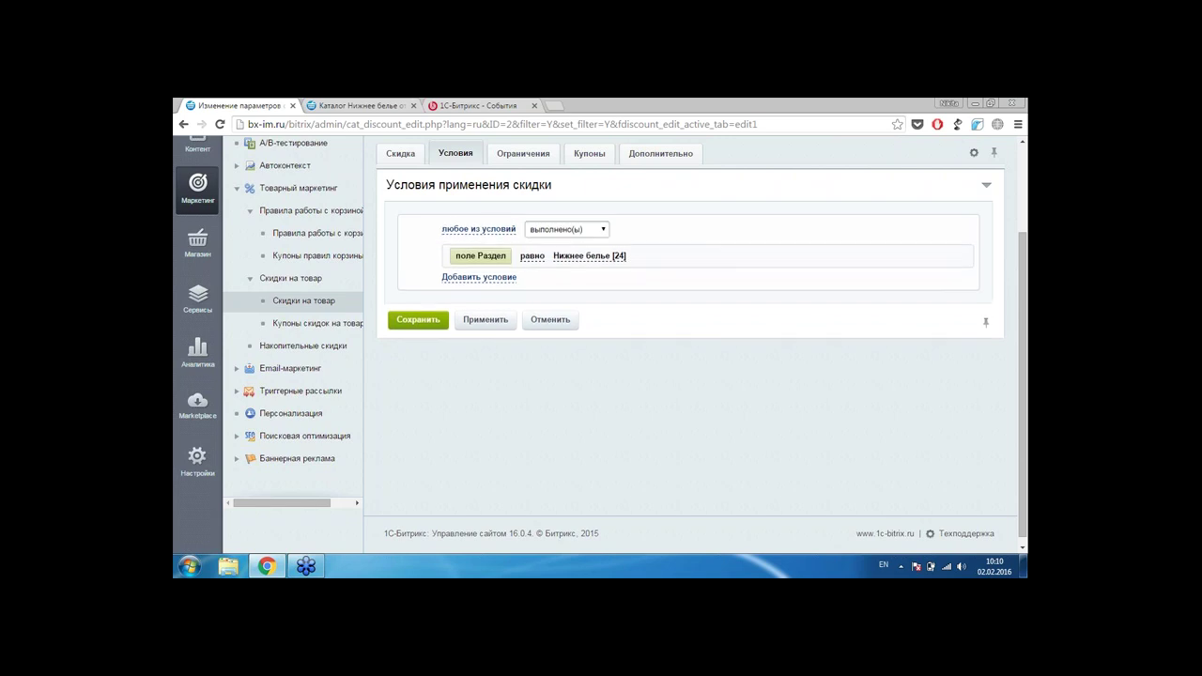
pyautogui.click(554, 229)
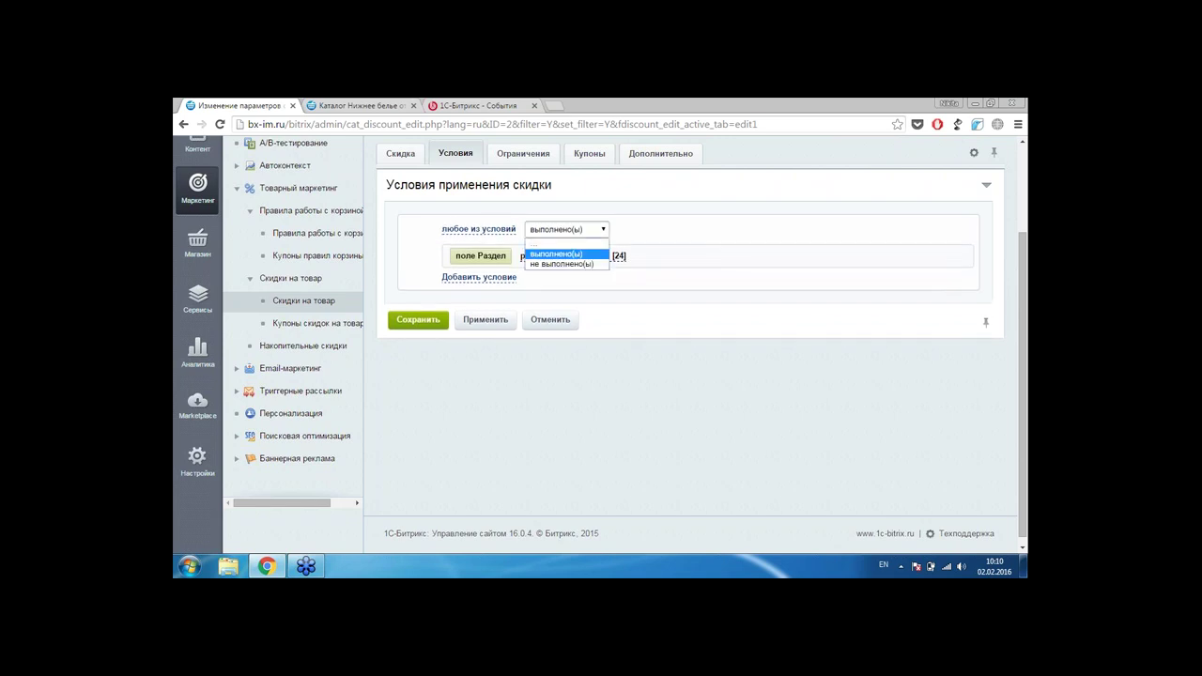
pyautogui.click(657, 231)
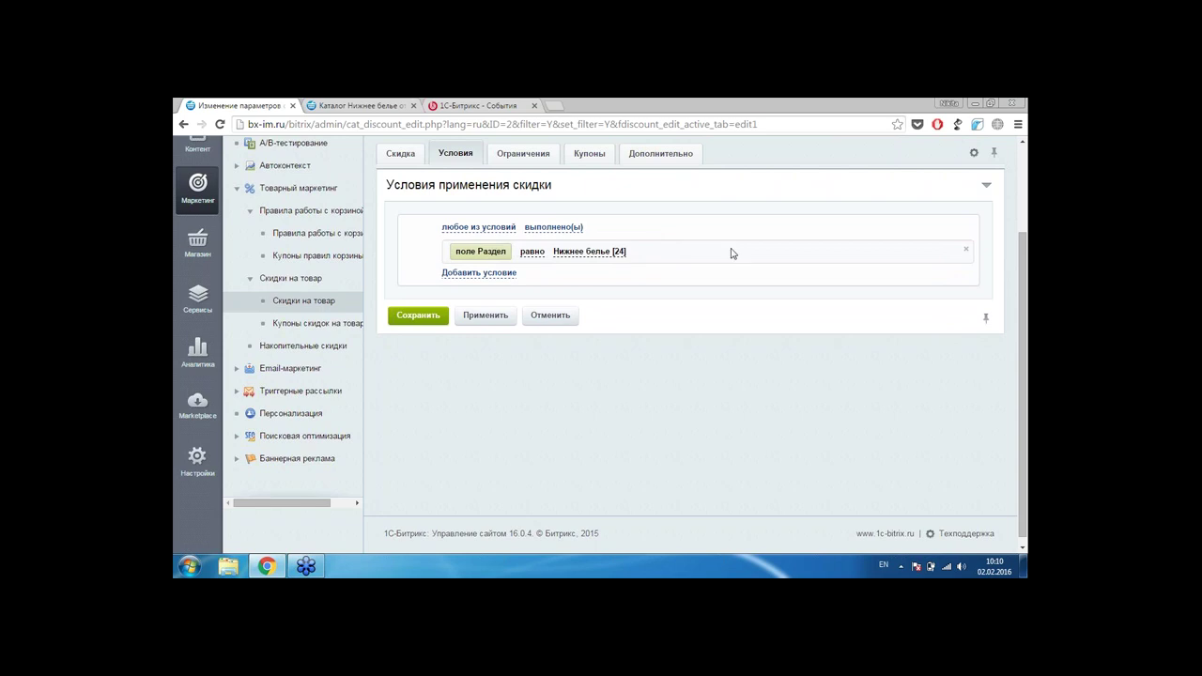
pyautogui.click(469, 274)
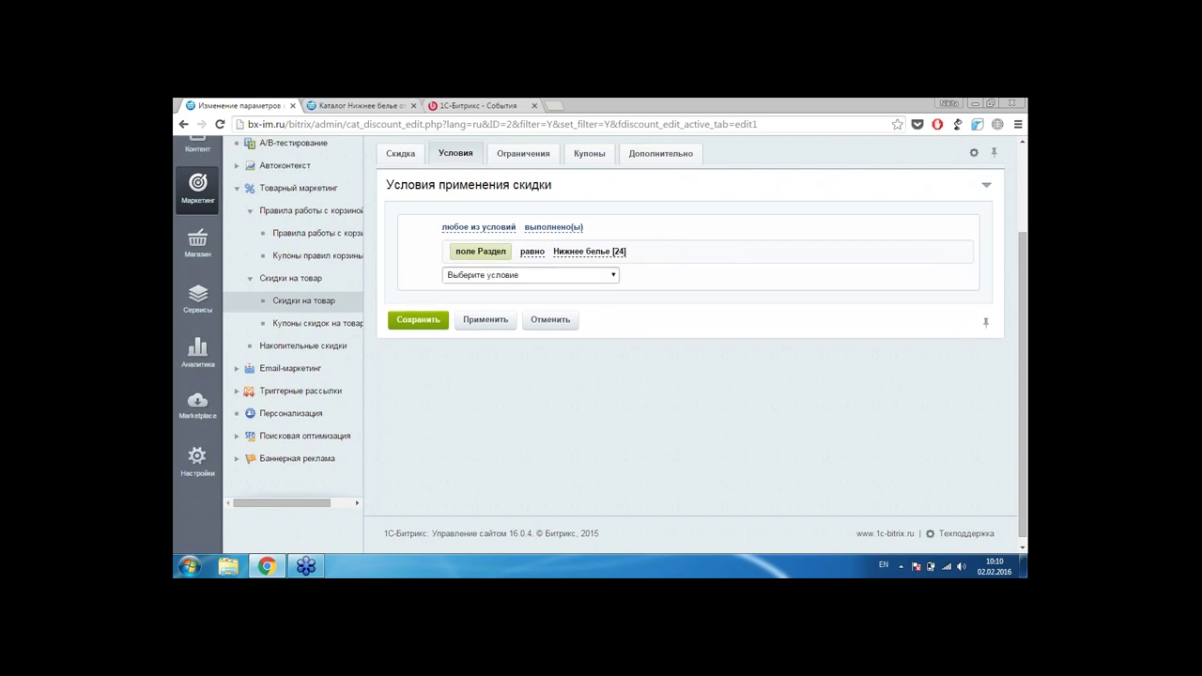
# Add a product condition for Нижнее белье Морская Волна [11], chosen from the Нижнее белье section.
pyautogui.click(469, 274)
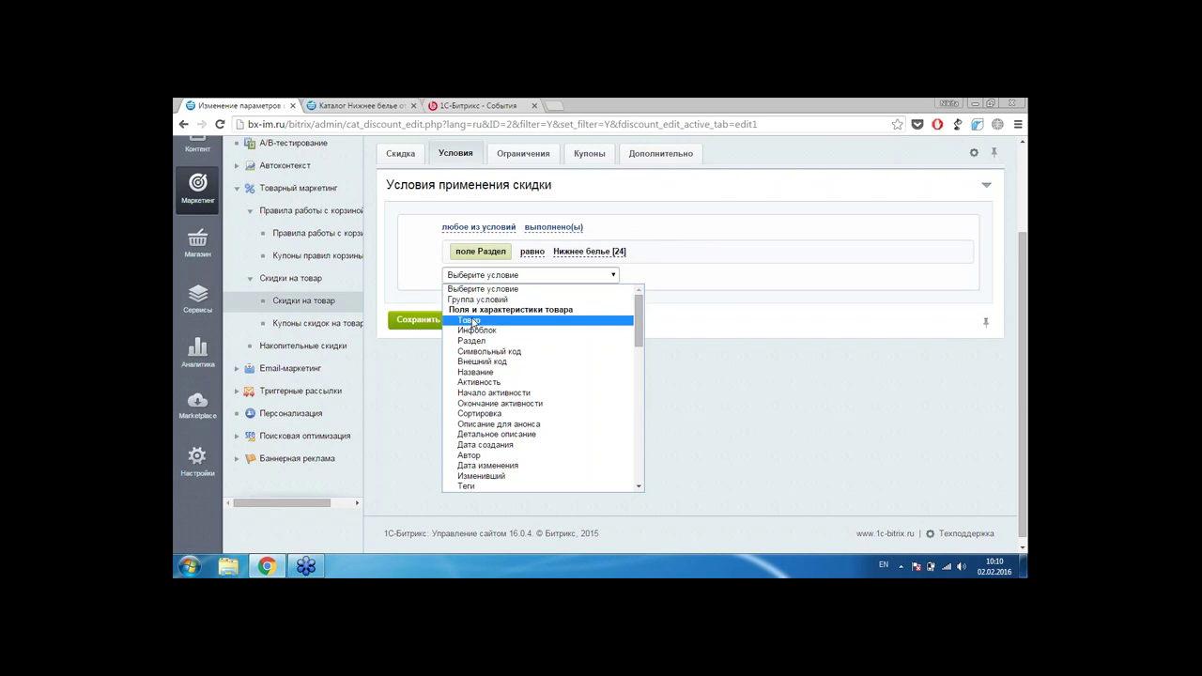
pyautogui.click(472, 322)
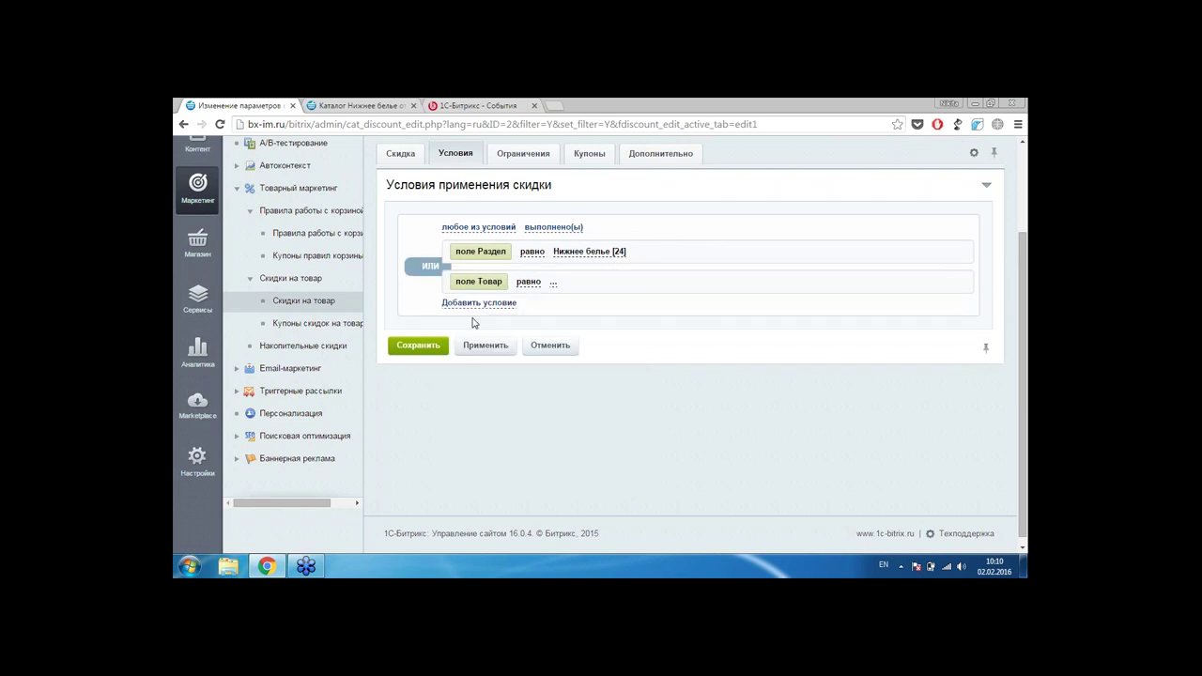
pyautogui.click(553, 283)
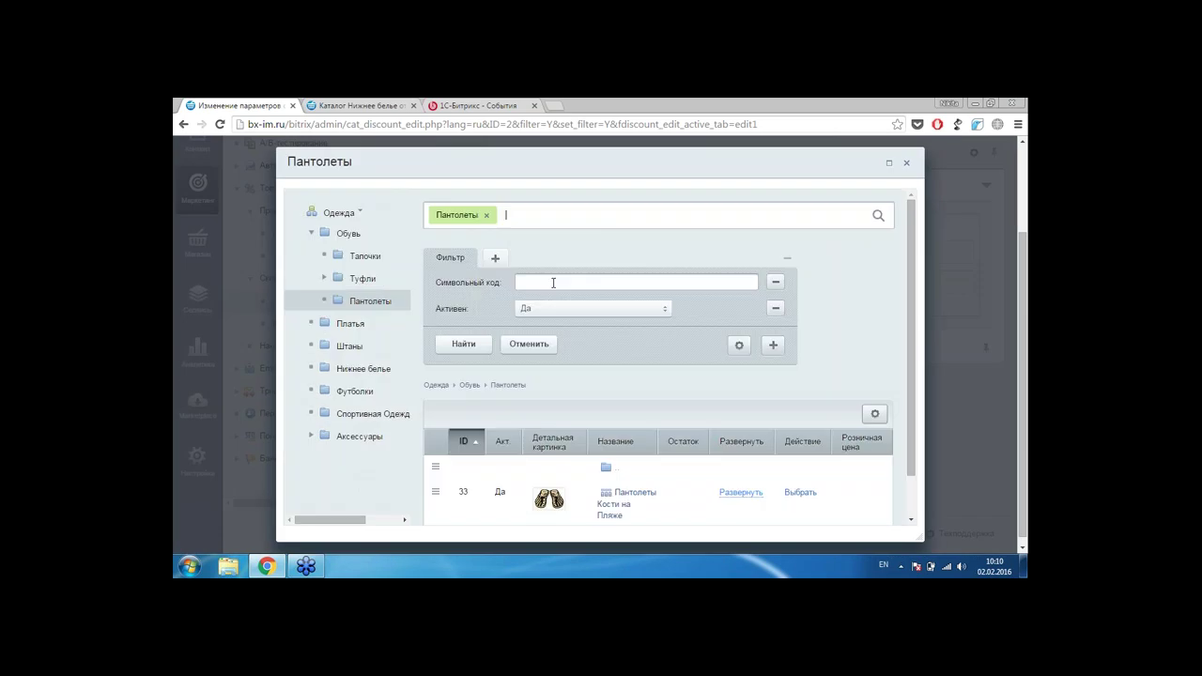
pyautogui.click(358, 369)
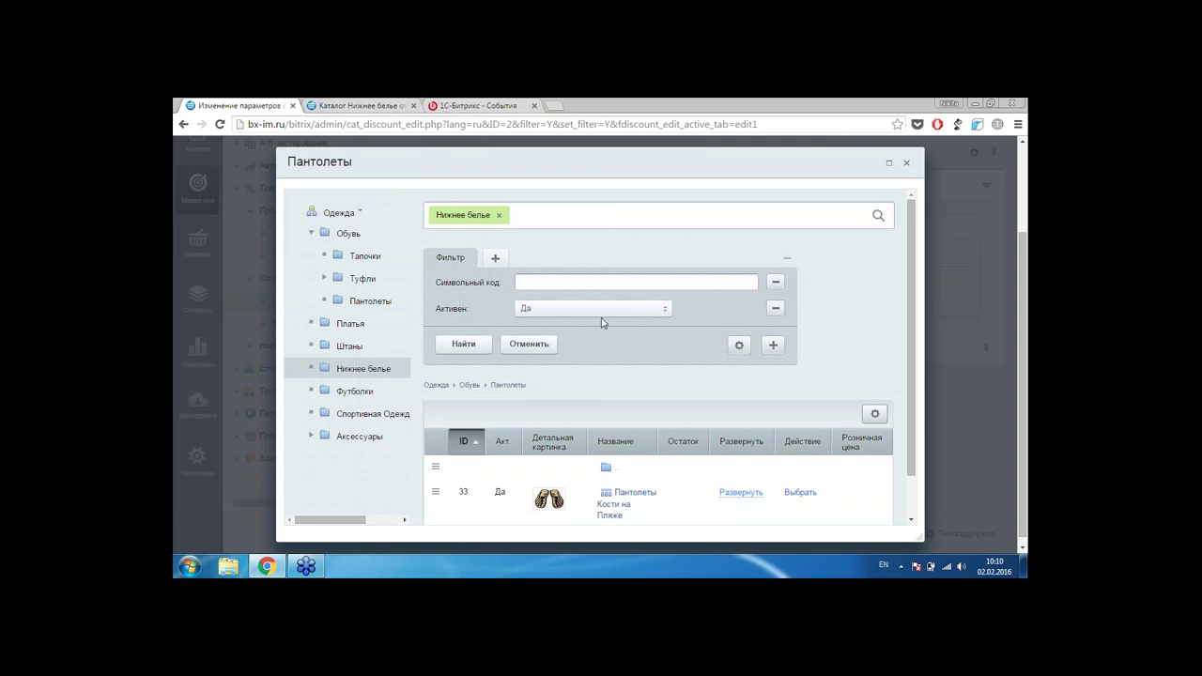
pyautogui.scroll(-1, 603, 324)
pyautogui.click(437, 384)
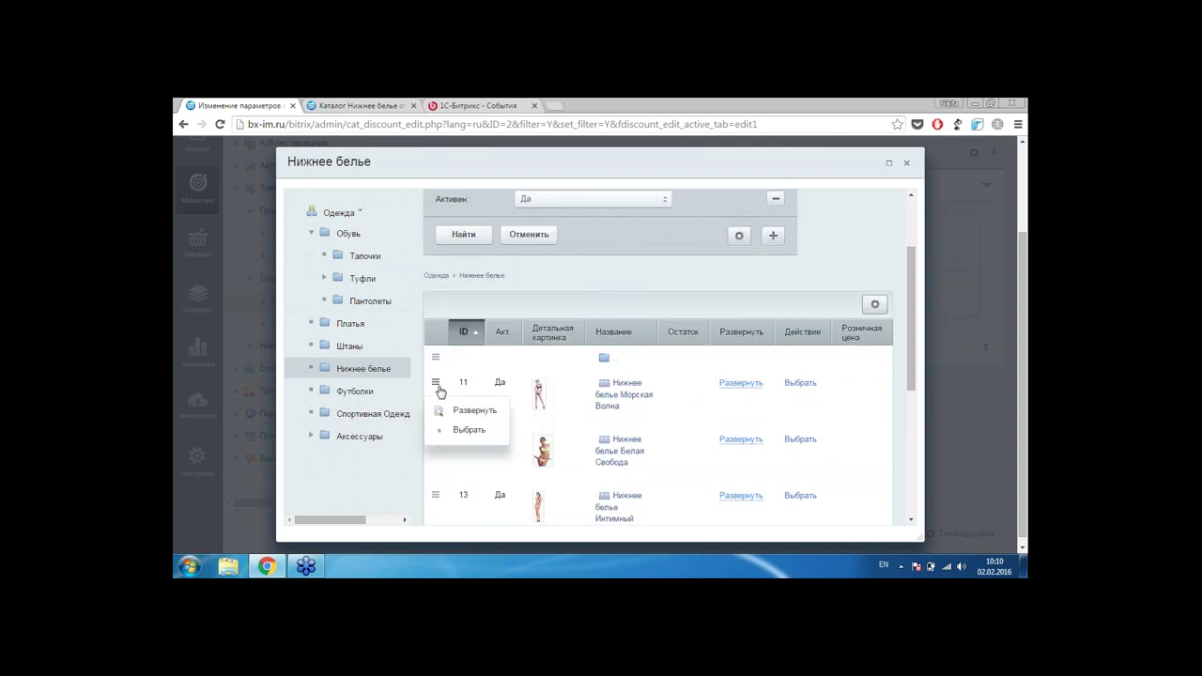
pyautogui.click(466, 432)
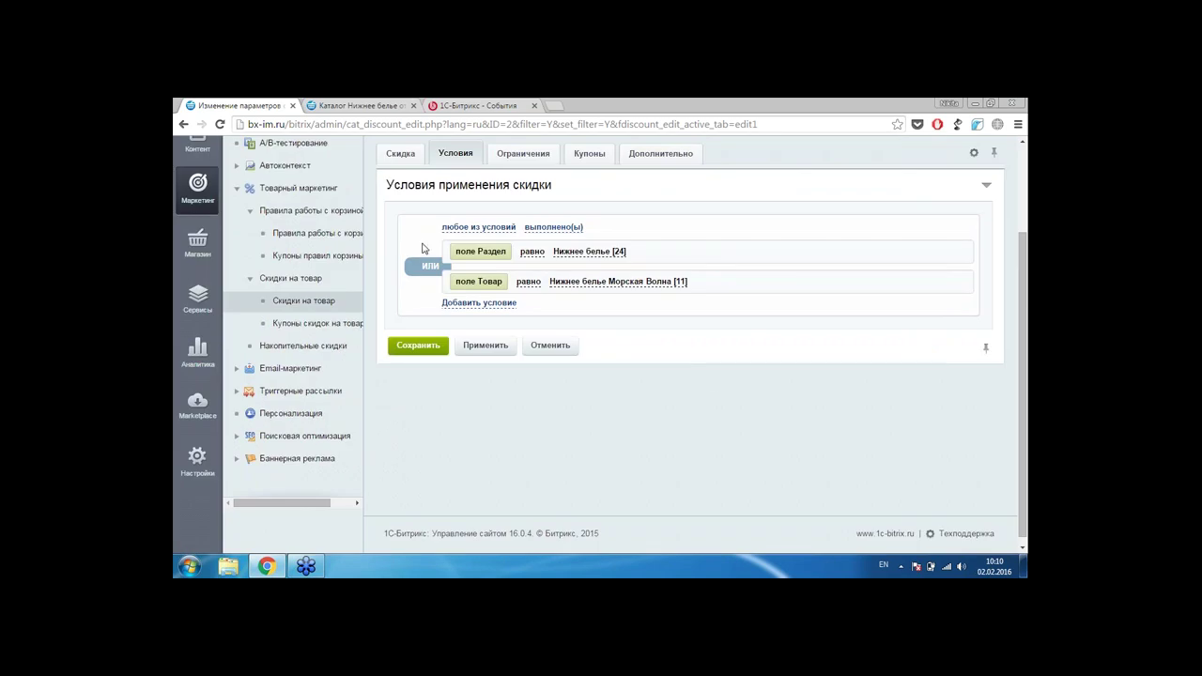
# Require все условия and change the Морская Волна [11] product condition to «не равно».
pyautogui.click(553, 226)
pyautogui.click(528, 281)
pyautogui.click(535, 283)
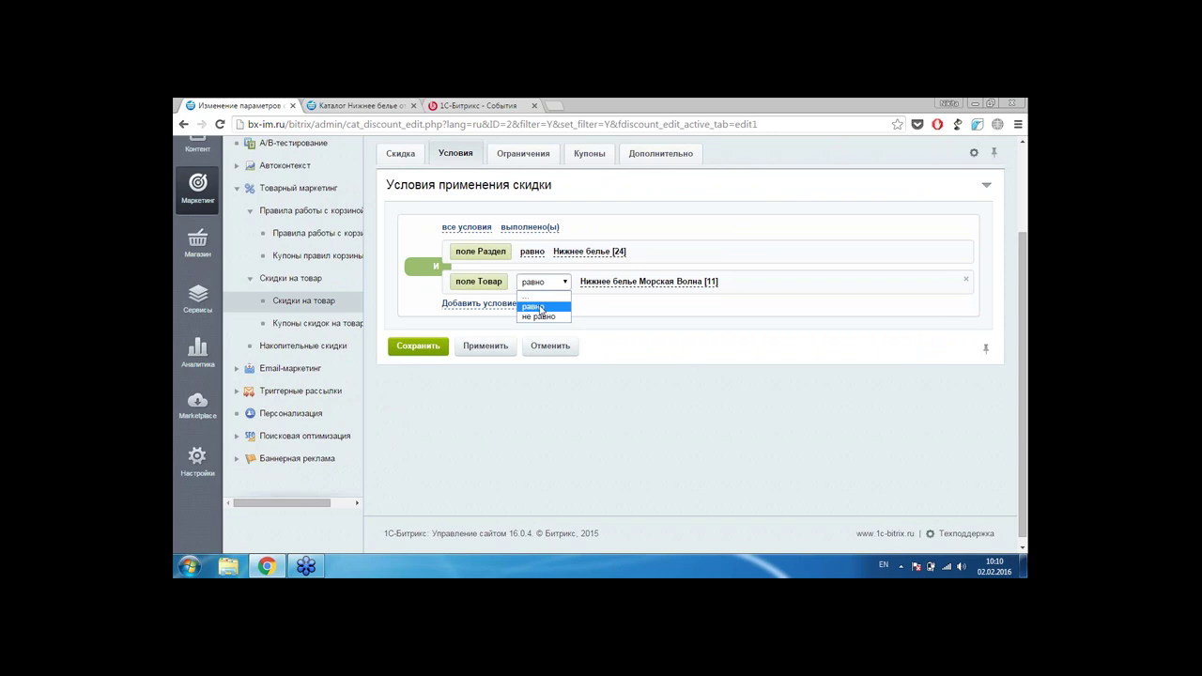
pyautogui.click(540, 307)
pyautogui.click(541, 284)
pyautogui.click(537, 317)
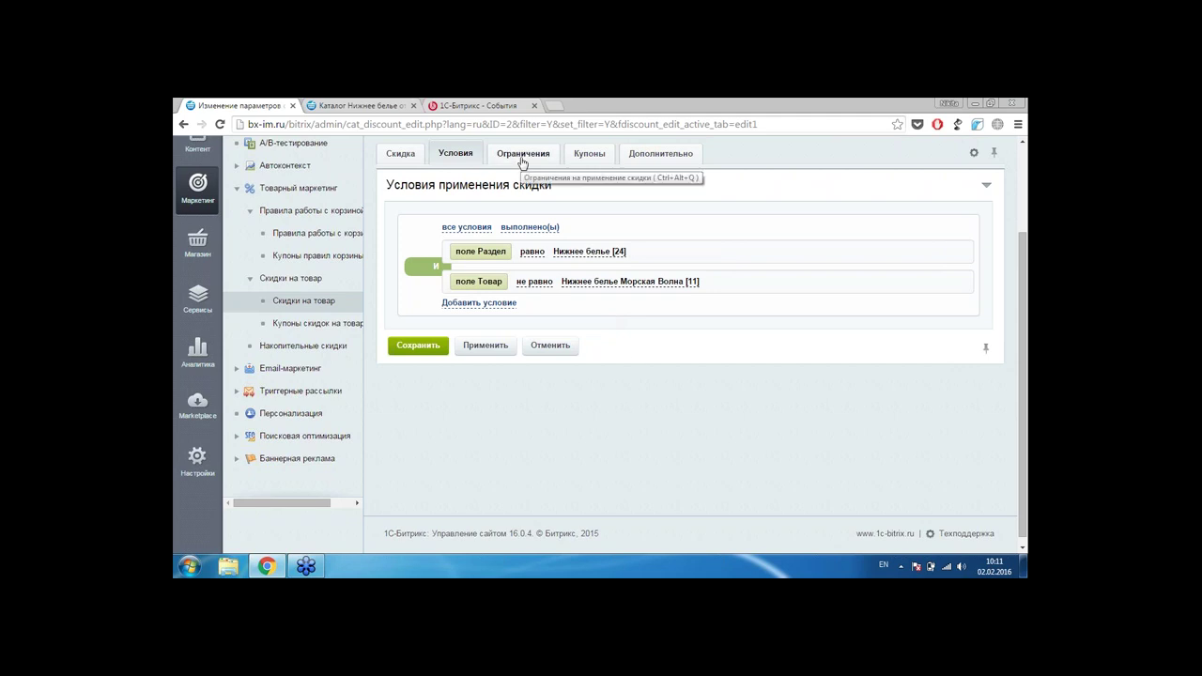
# Apply the updated conditions and bring up the Ограничения tab's user group list.
pyautogui.click(510, 349)
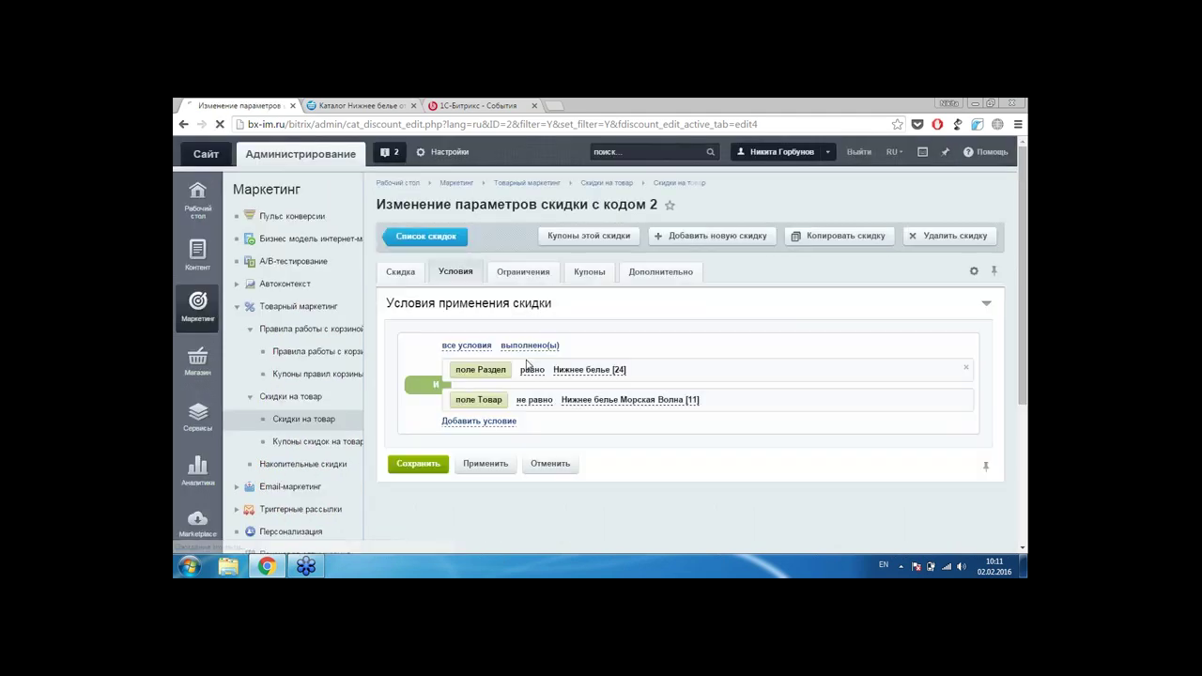
pyautogui.click(523, 272)
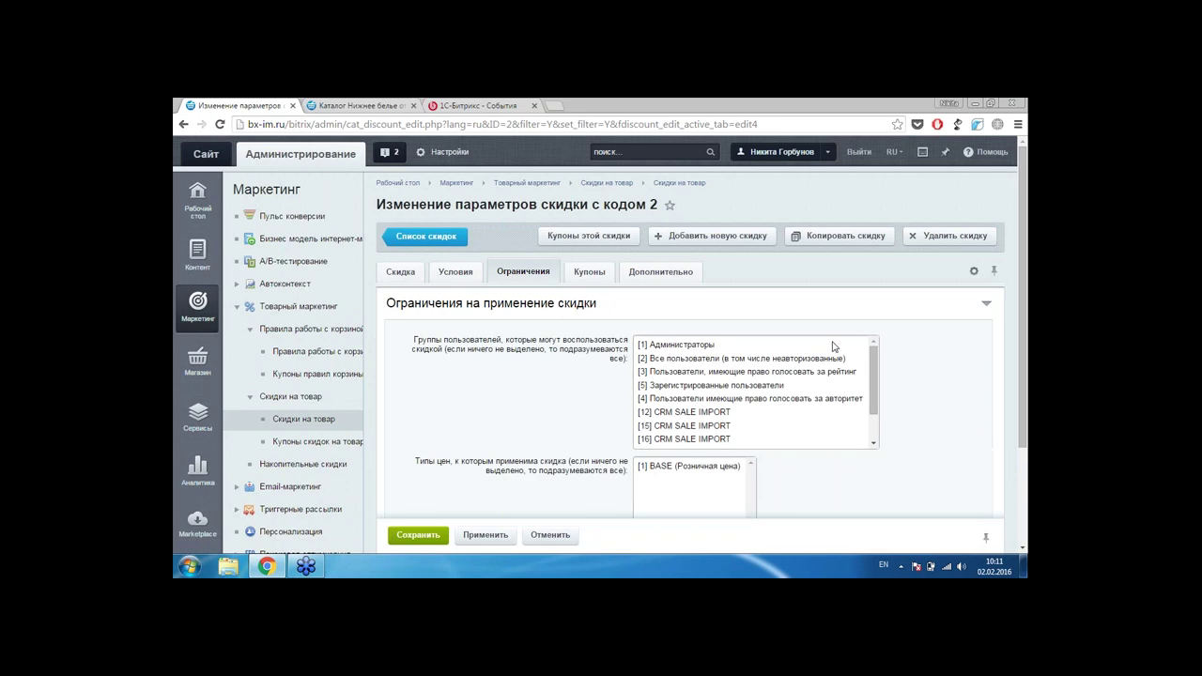
pyautogui.scroll(-1, 976, 386)
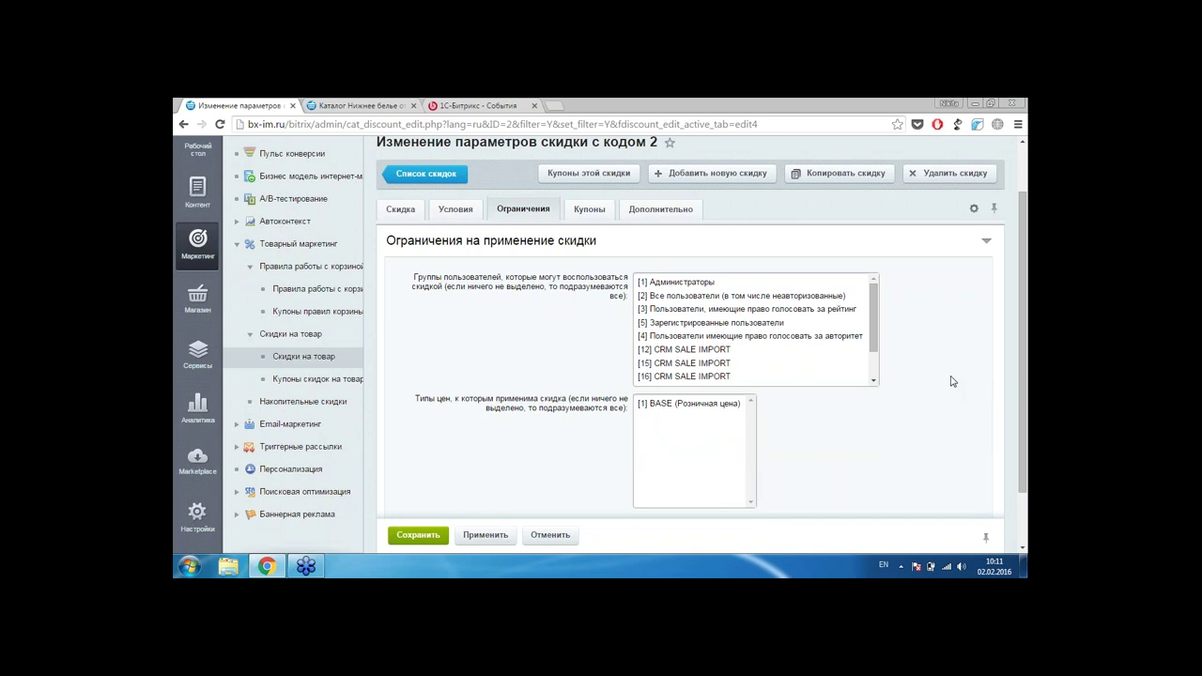
pyautogui.moveTo(874, 343); pyautogui.dragTo(882, 286)
# Select user groups [2] all users, [3] rating voters and [5] registered users, then apply.
pyautogui.click(691, 322)
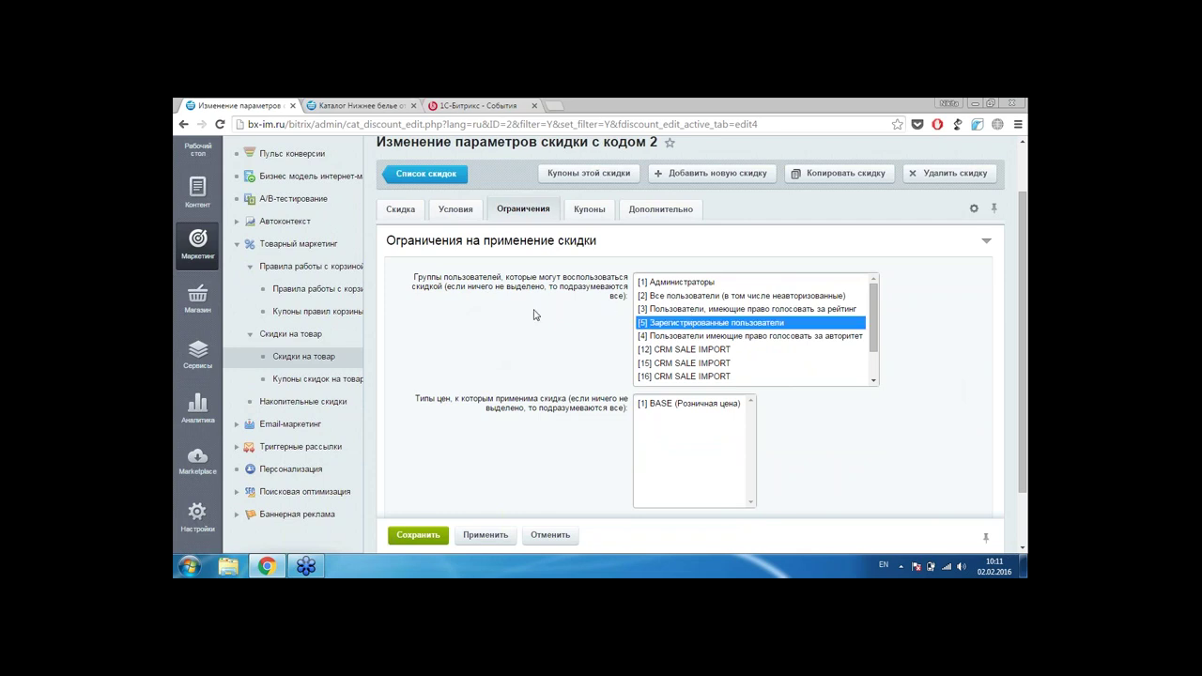
pyautogui.click(732, 336)
pyautogui.click(726, 327)
pyautogui.moveTo(707, 323); pyautogui.dragTo(695, 300)
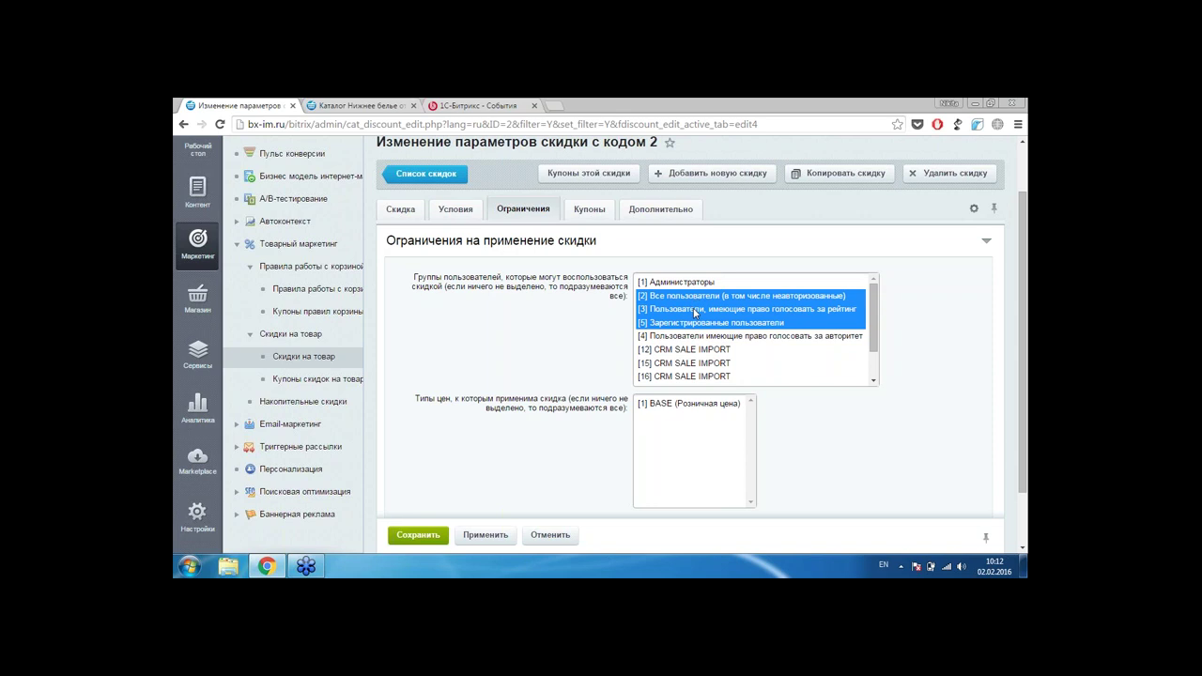
pyautogui.keyDown('ctrl'); pyautogui.click(695, 308); pyautogui.keyUp('ctrl')
pyautogui.keyDown('ctrl'); pyautogui.click(692, 297); pyautogui.keyUp('ctrl')
pyautogui.keyDown('ctrl'); pyautogui.click(690, 296); pyautogui.keyUp('ctrl')
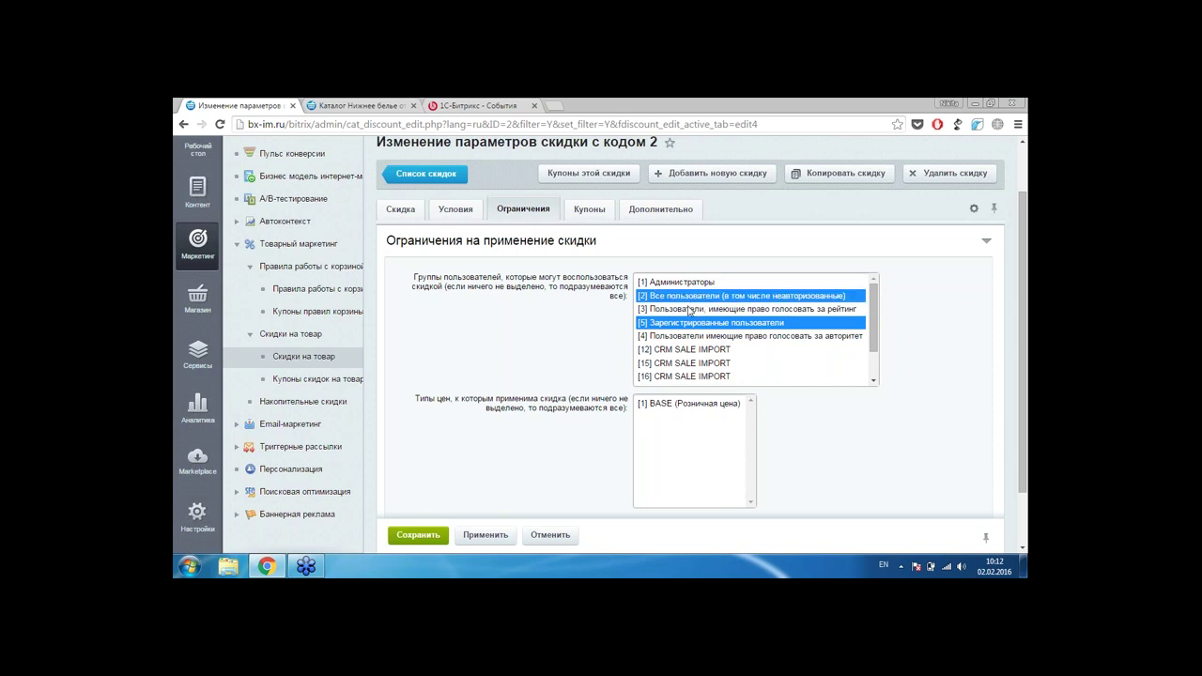
pyautogui.keyDown('ctrl'); pyautogui.click(688, 310); pyautogui.keyUp('ctrl')
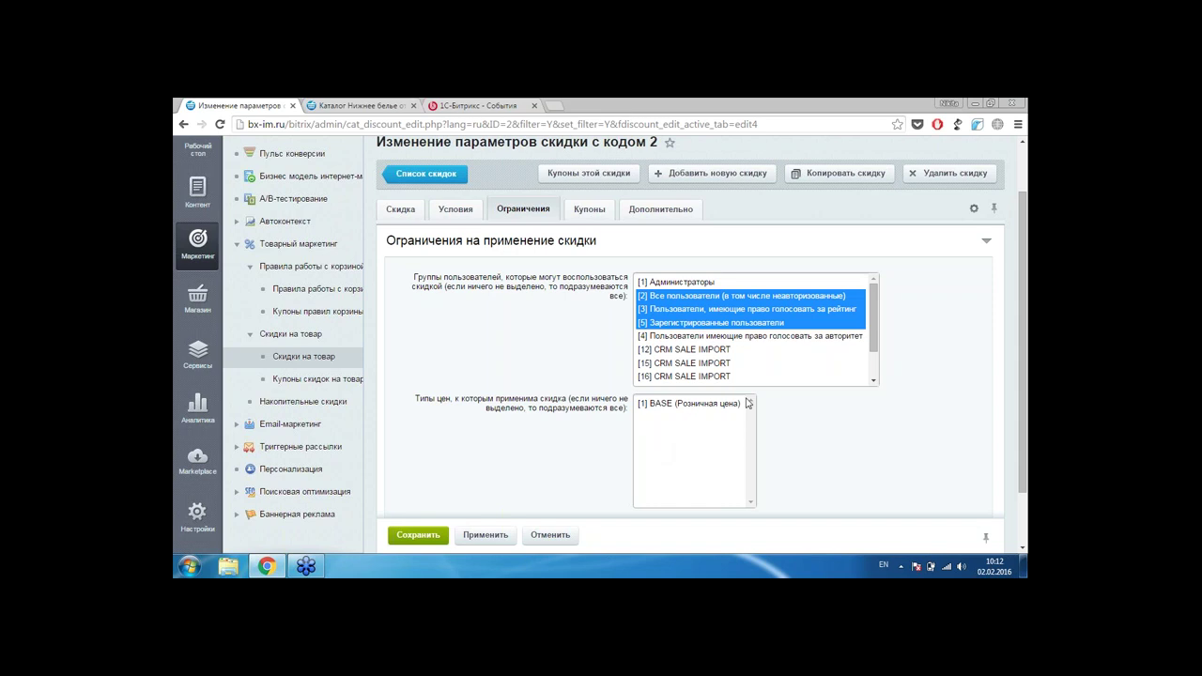
pyautogui.click(486, 535)
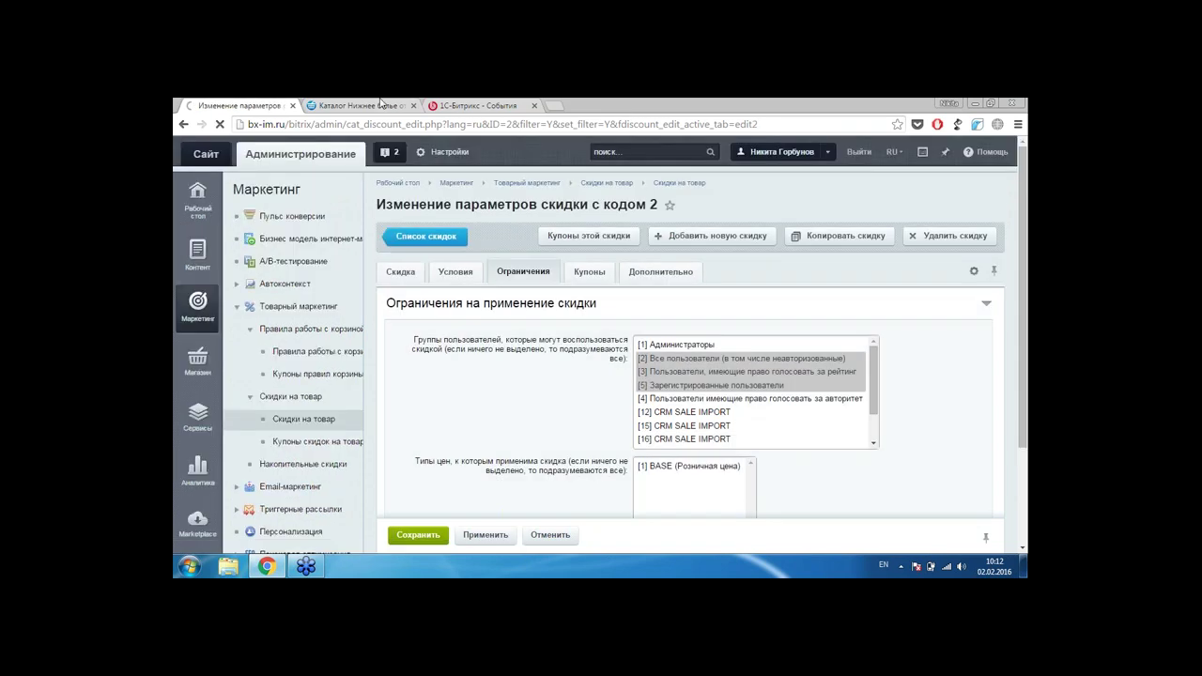
# Check the discount conditions, then clear the cache on the storefront underwear catalog page.
pyautogui.click(455, 272)
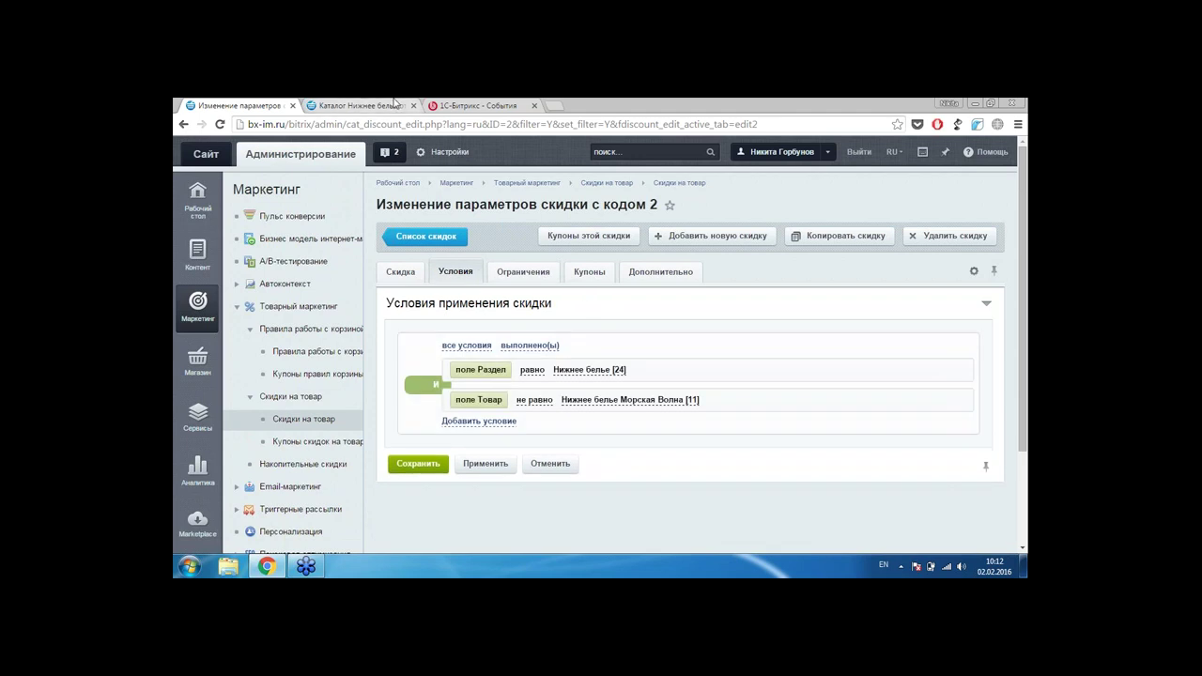
pyautogui.click(394, 106)
pyautogui.click(480, 192)
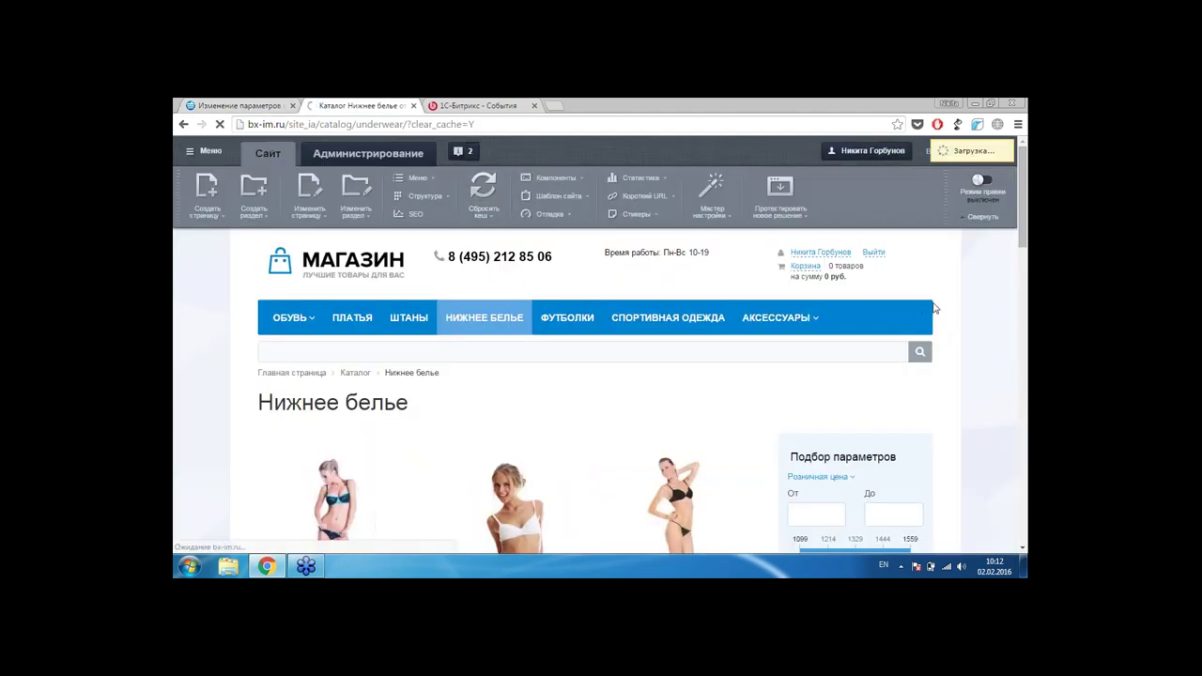
pyautogui.scroll(-1, 934, 308)
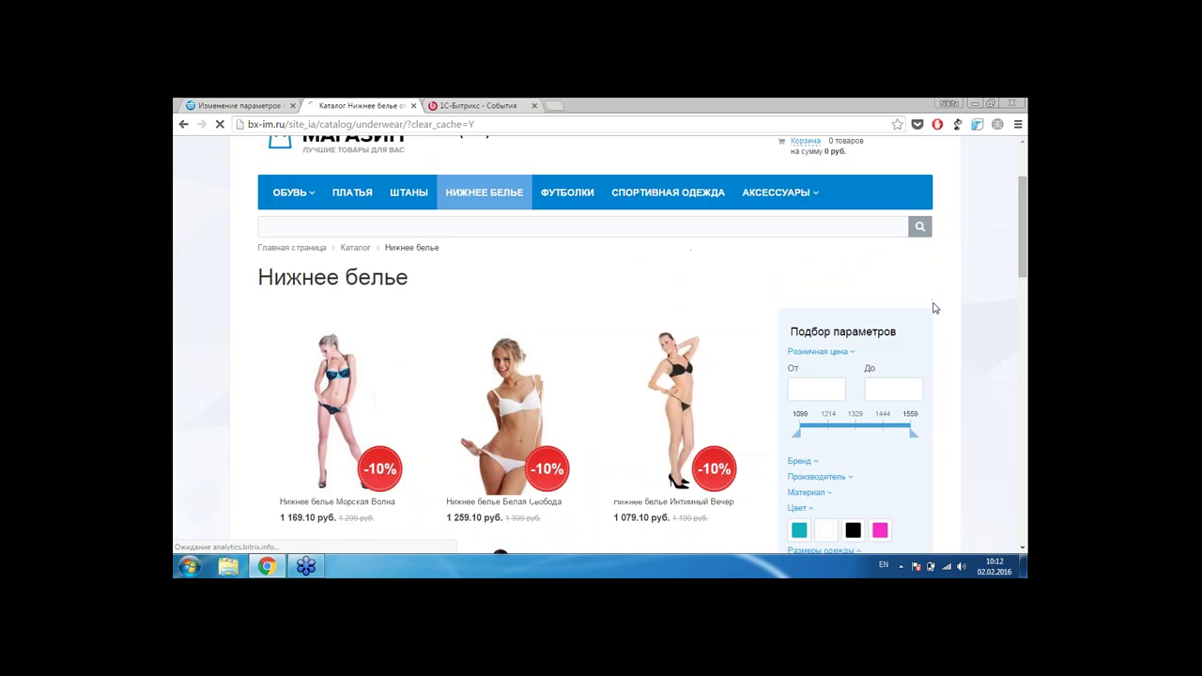
pyautogui.scroll(-1, 934, 308)
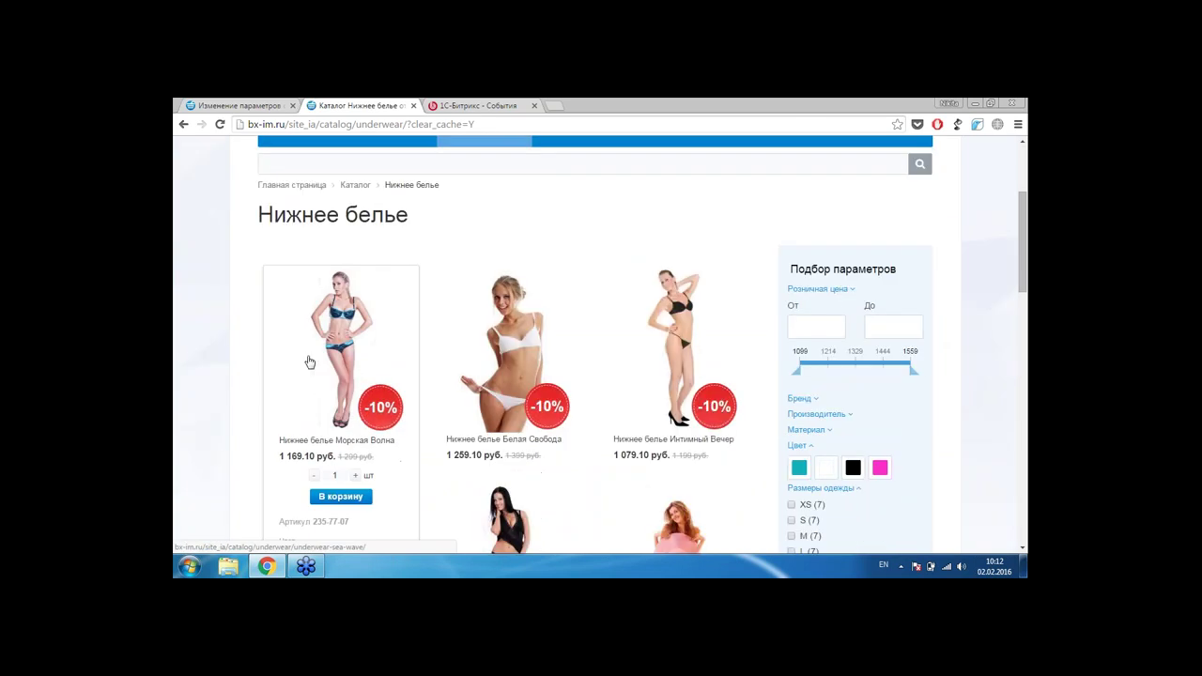
pyautogui.scroll(2, 550, 330)
pyautogui.click(447, 105)
pyautogui.click(380, 104)
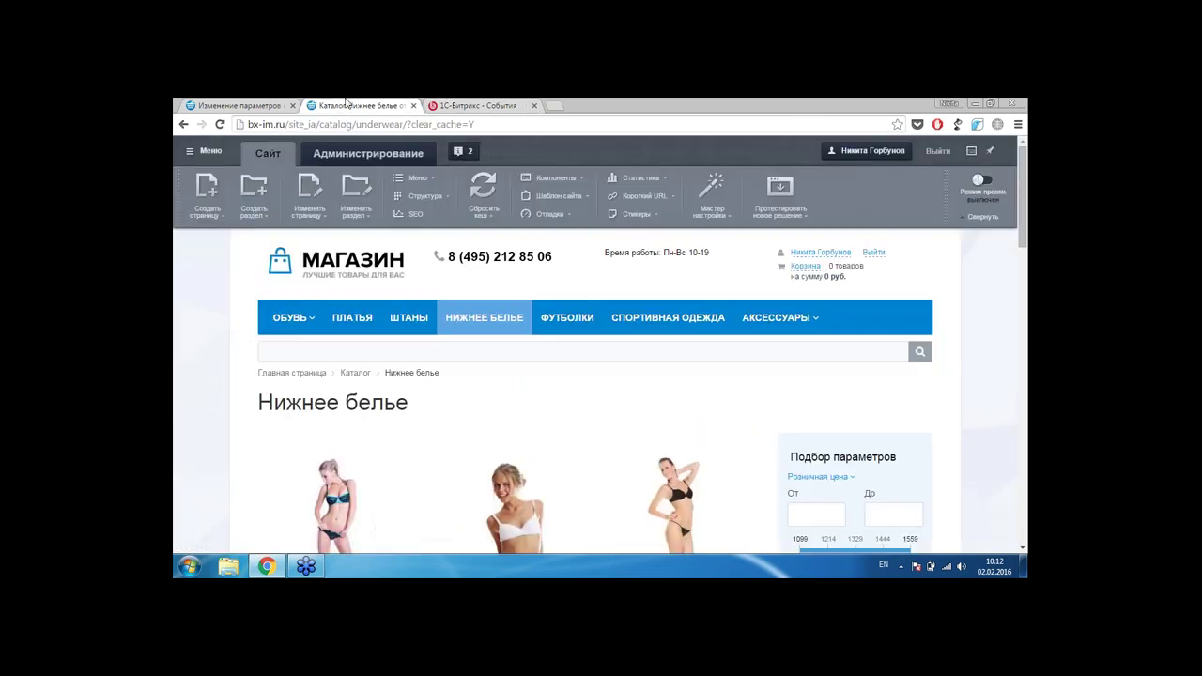
pyautogui.click(302, 105)
# Review the discount's main parameters, clear the catalog page cache again, and revisit the conditions.
pyautogui.click(398, 273)
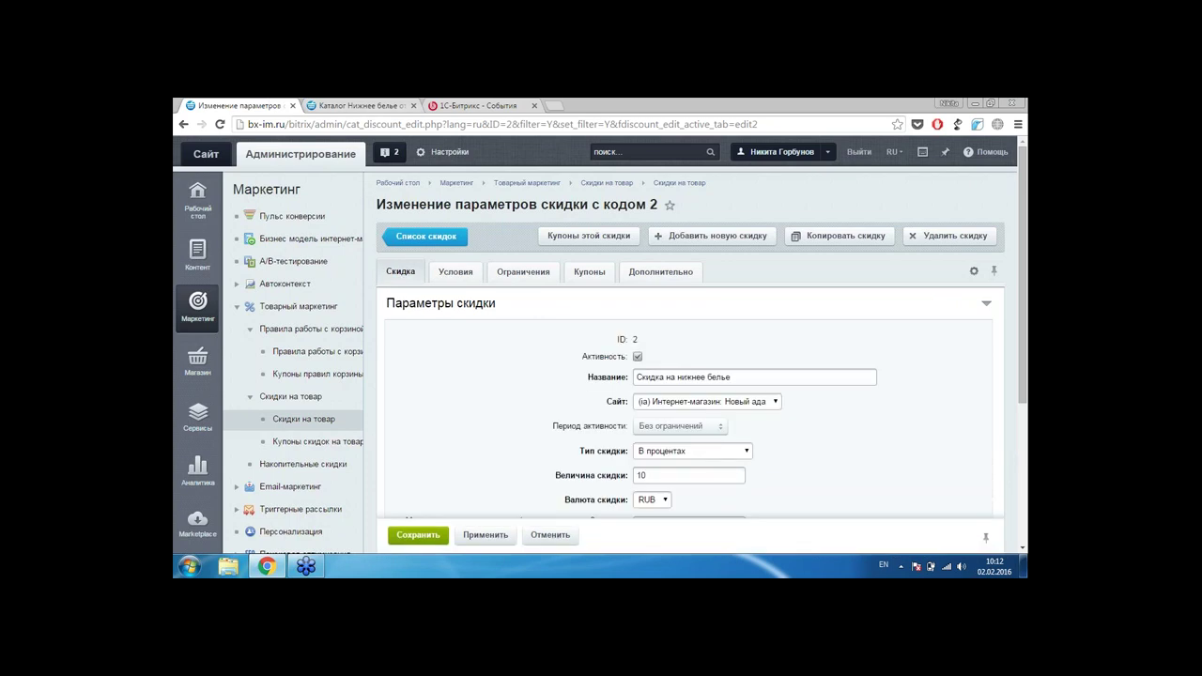
pyautogui.click(376, 104)
pyautogui.scroll(-3, 574, 389)
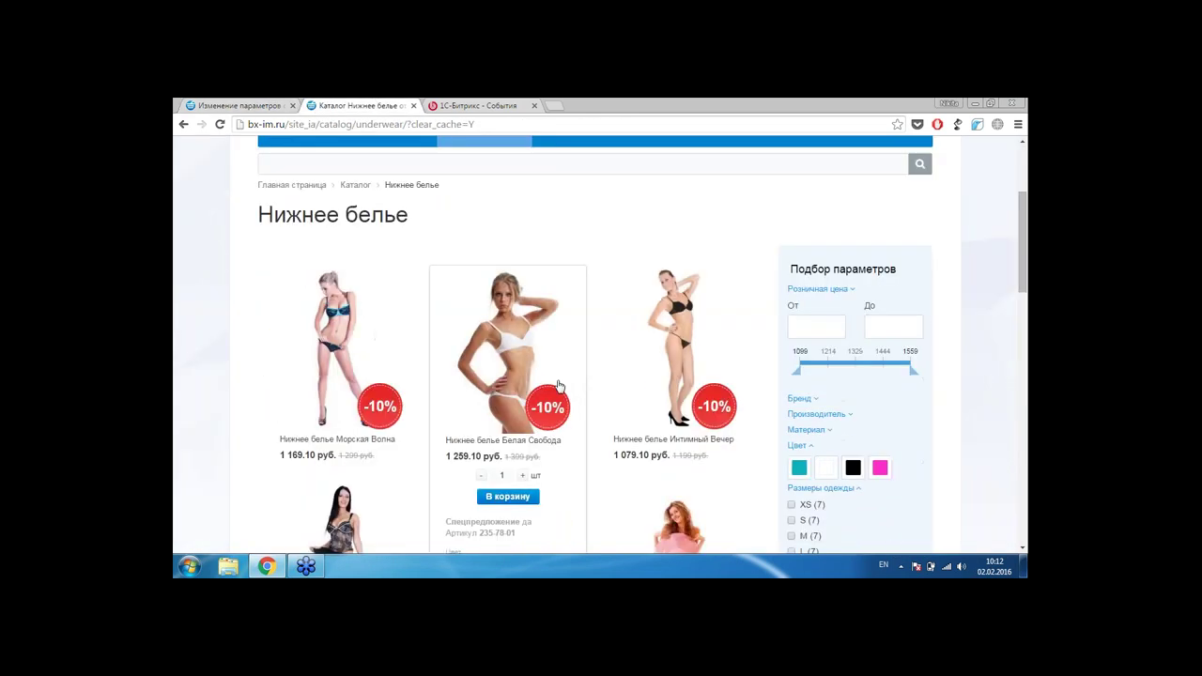
pyautogui.scroll(-2, 353, 384)
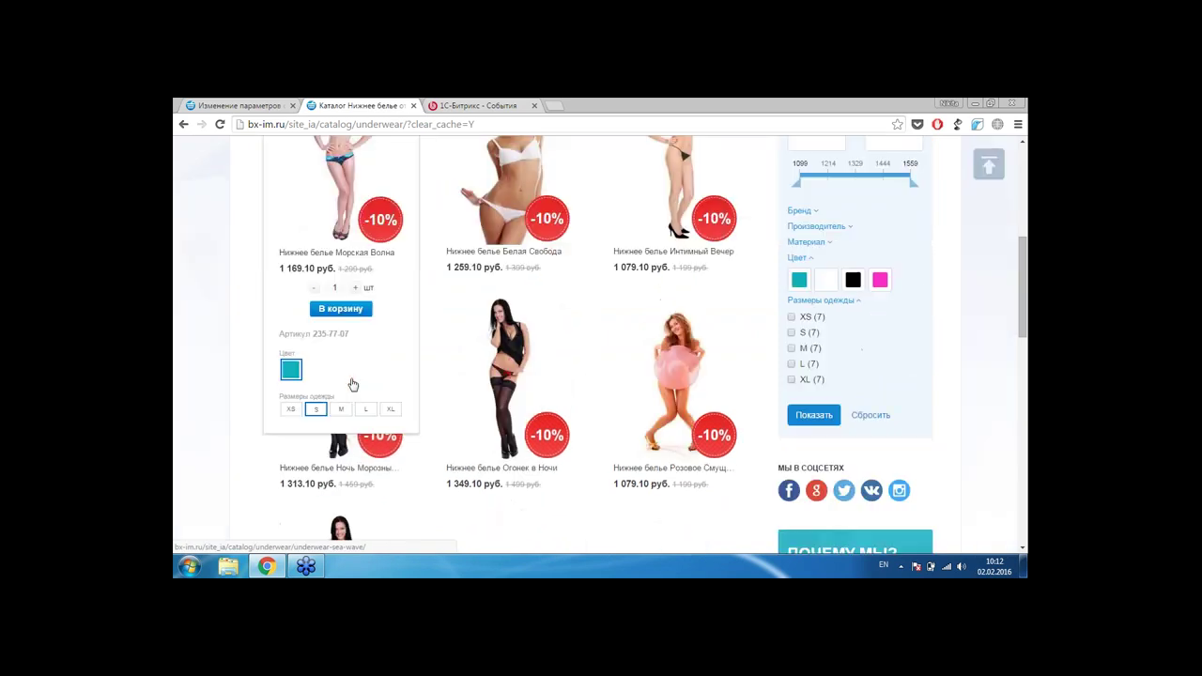
pyautogui.scroll(-4, 316, 402)
pyautogui.scroll(10, 250, 397)
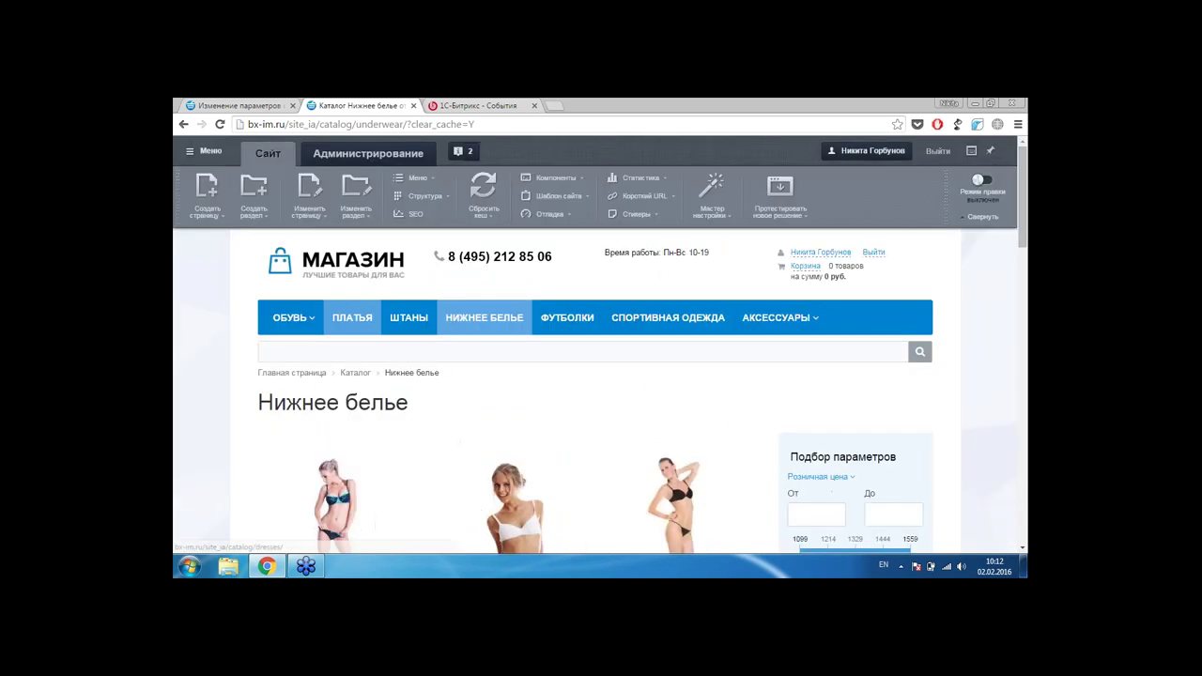
pyautogui.click(478, 190)
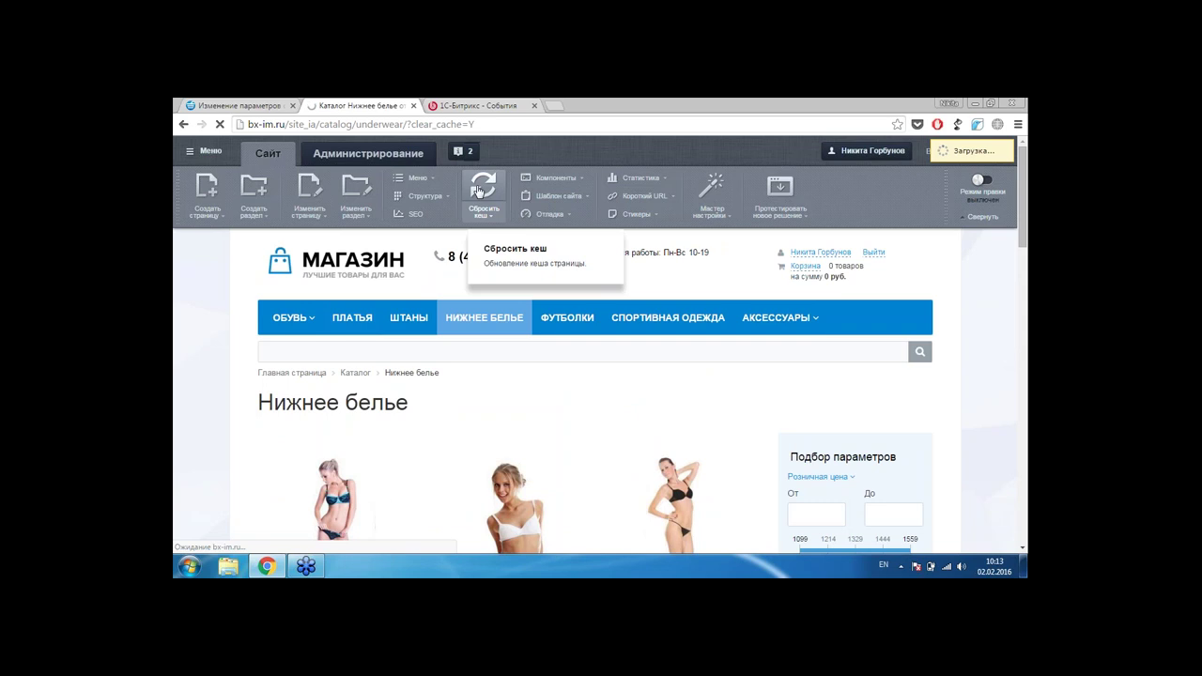
pyautogui.scroll(-3, 469, 376)
pyautogui.scroll(5, 281, 282)
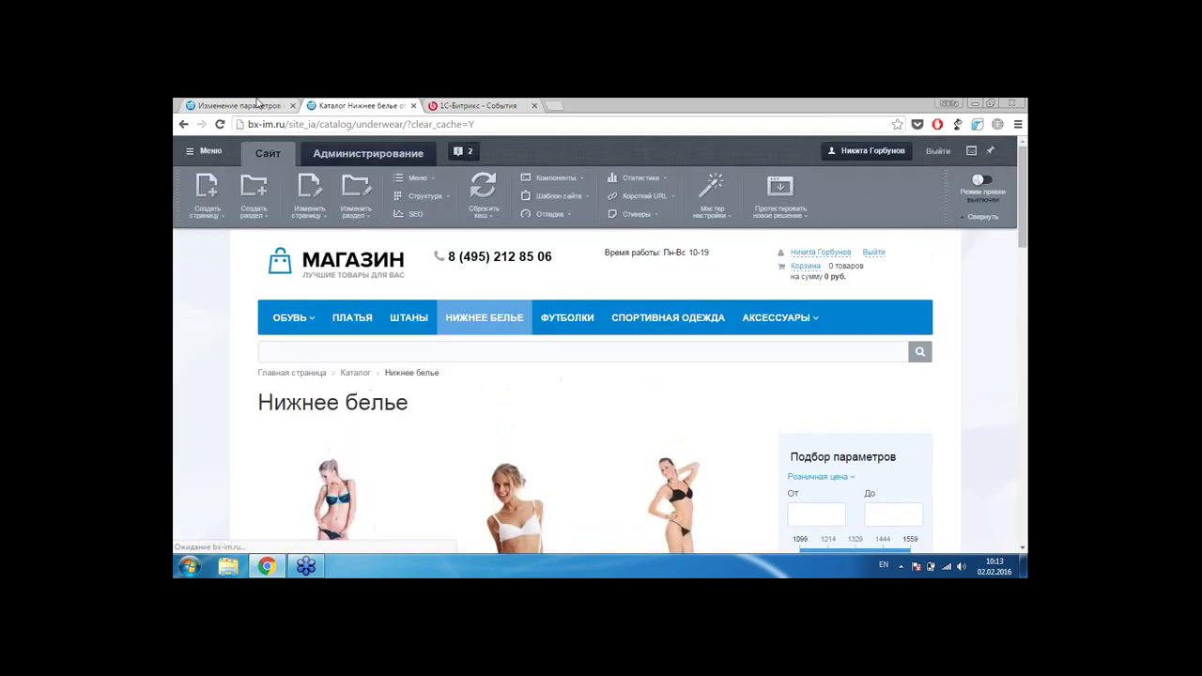
pyautogui.click(258, 103)
pyautogui.click(455, 272)
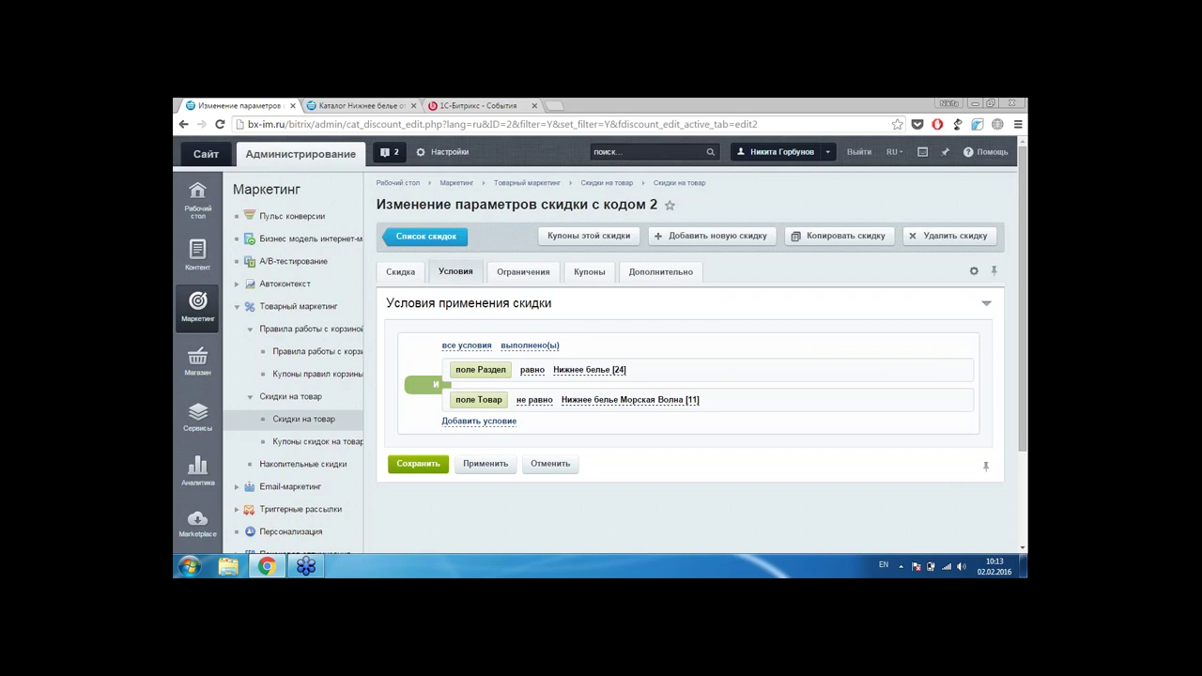
# Look over the storefront's Нижнее белье Морская Волна product page, then return to the discount editor.
pyautogui.click(361, 105)
pyautogui.scroll(-3, 377, 544)
pyautogui.click(337, 377)
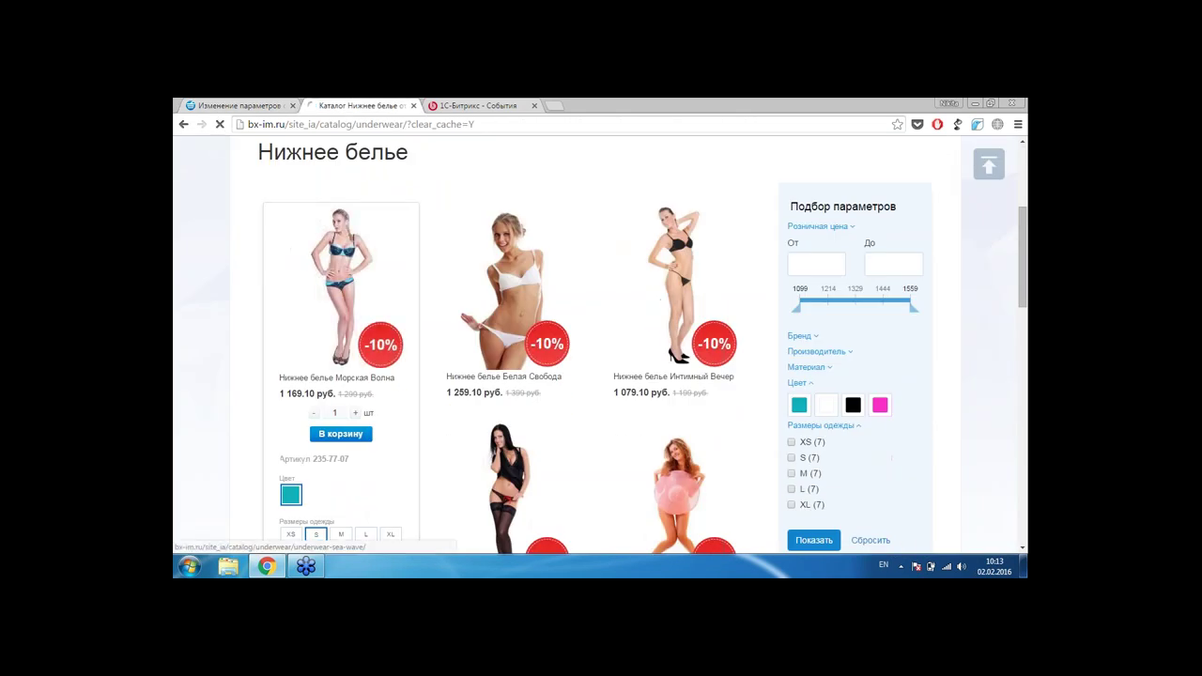
pyautogui.scroll(-4, 235, 328)
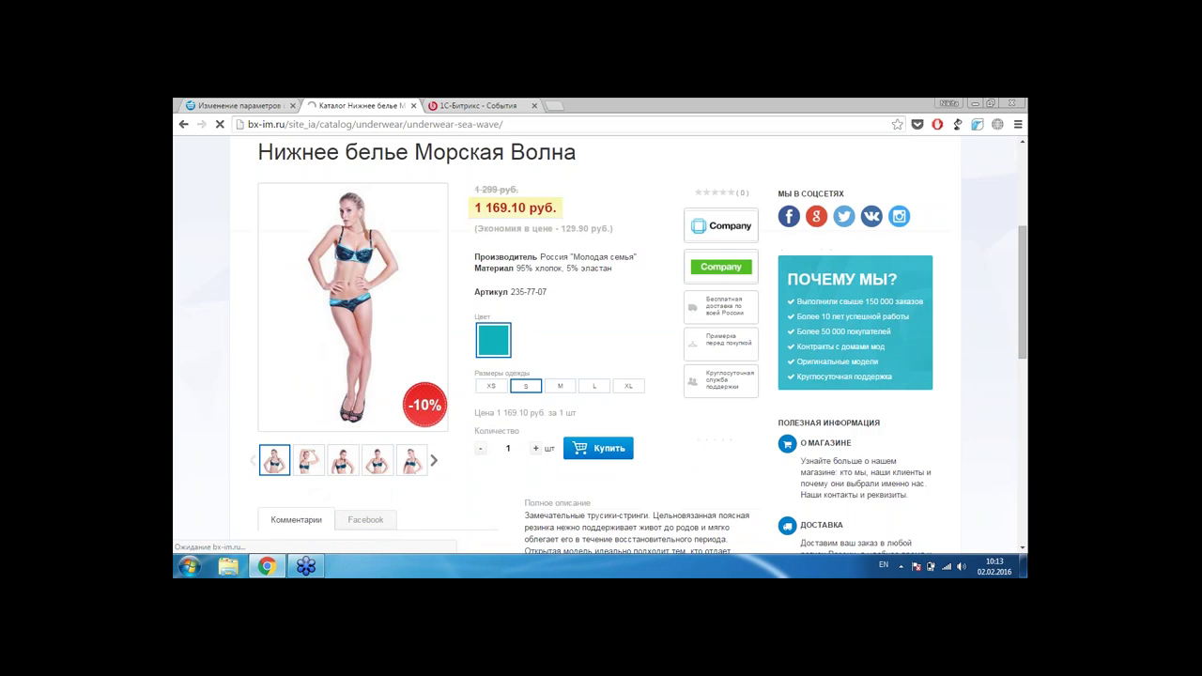
pyautogui.scroll(-2, 230, 326)
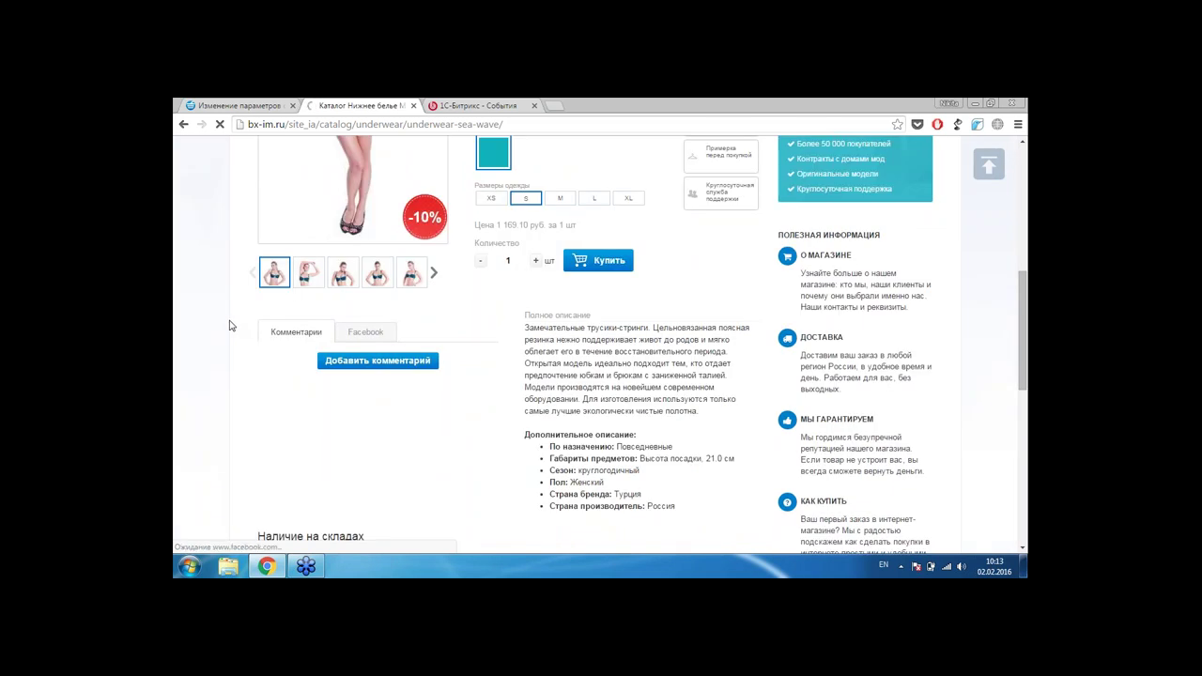
pyautogui.scroll(2, 229, 326)
pyautogui.scroll(1, 229, 325)
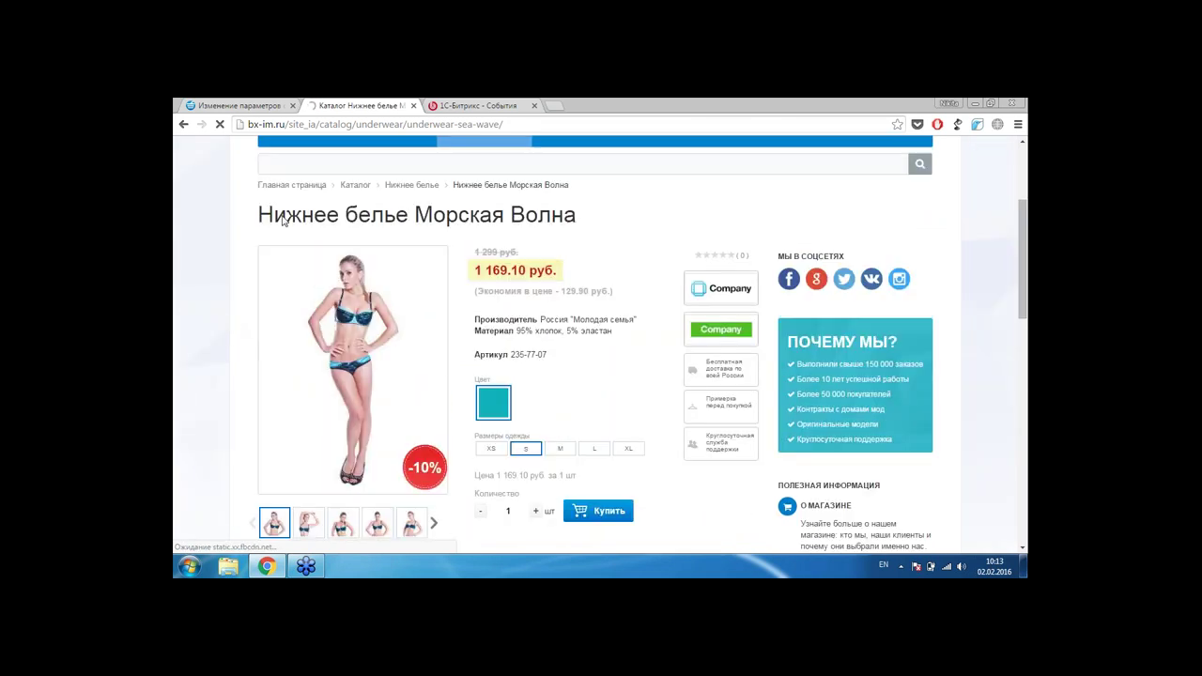
pyautogui.click(240, 104)
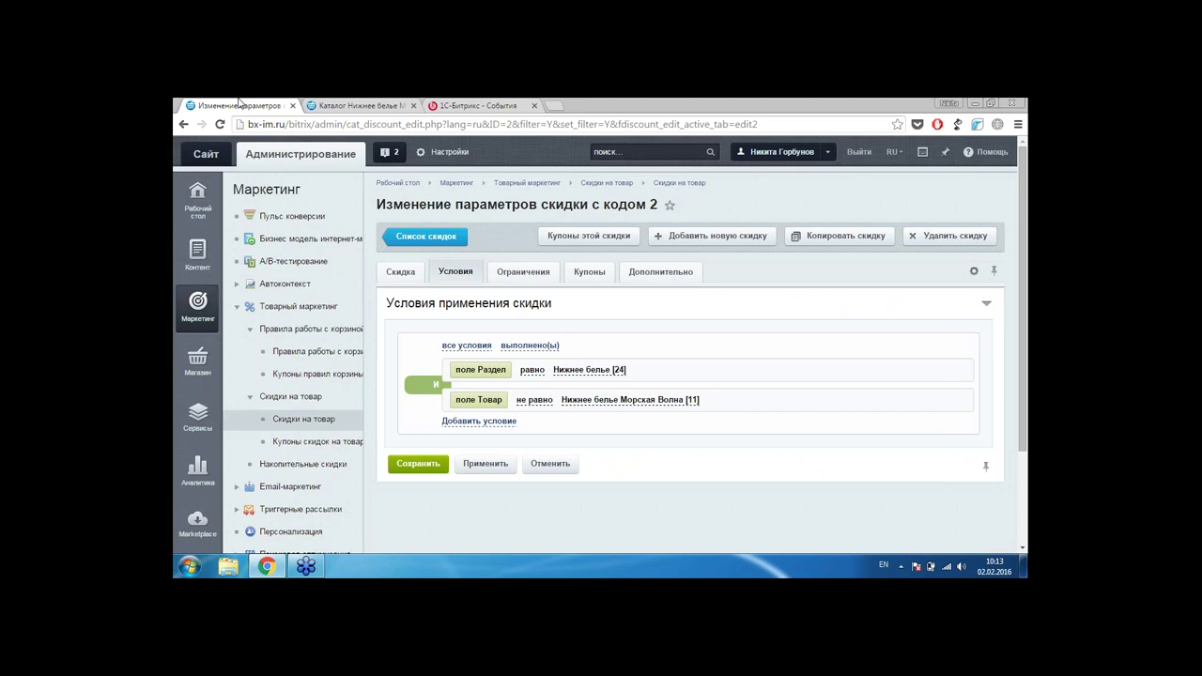
# Rename the discount to 'Скидка на нижнее белье 2' and apply the change.
pyautogui.click(400, 271)
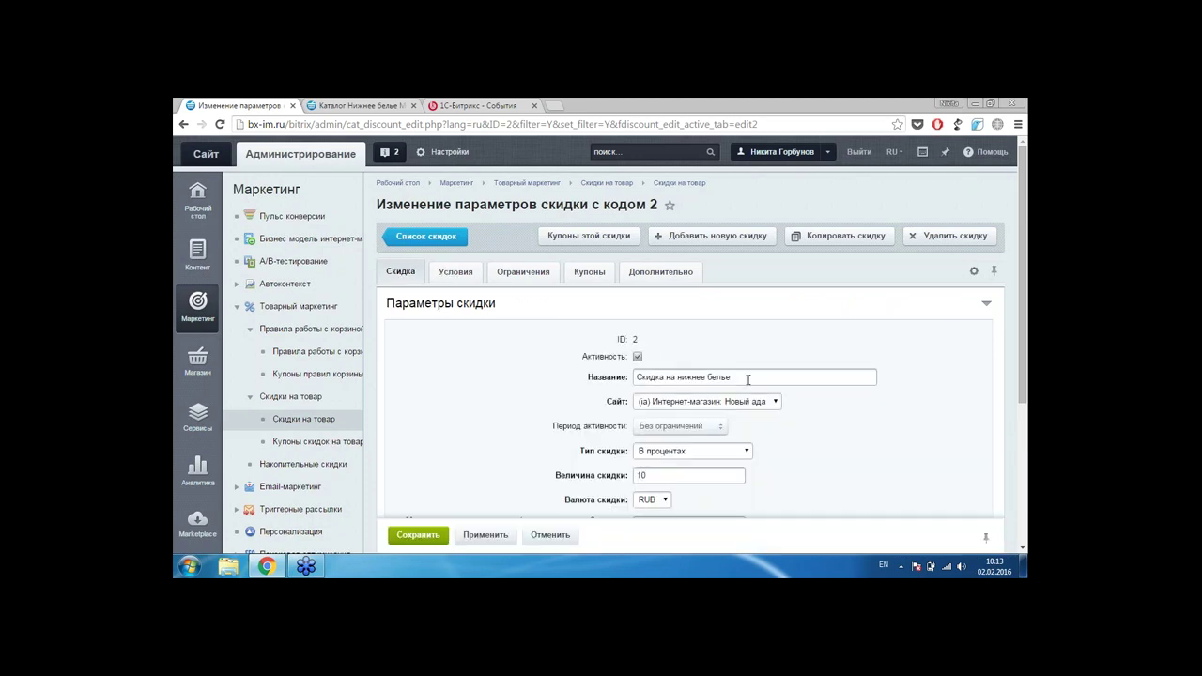
pyautogui.click(752, 378)
pyautogui.write('2')
pyautogui.scroll(-3, 571, 361)
pyautogui.click(477, 517)
# Open Магазин > Каталог товаров > Список товаров in a new tab and browse the Нижнее белье section.
pyautogui.click(197, 362)
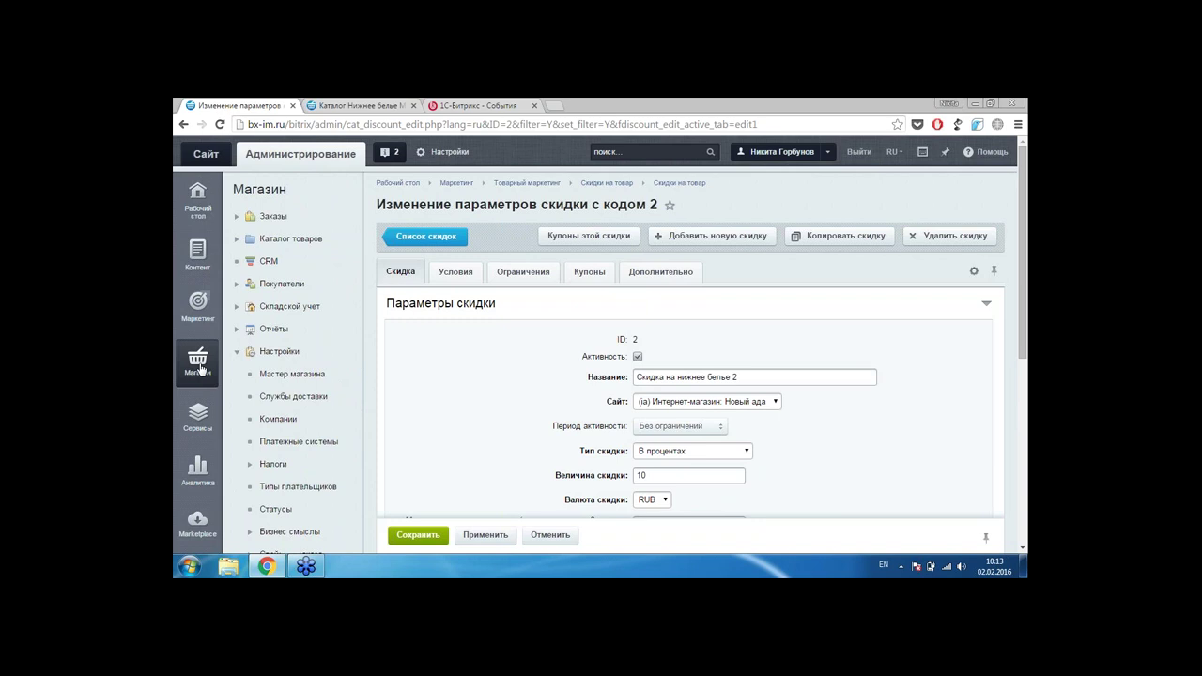
pyautogui.click(236, 238)
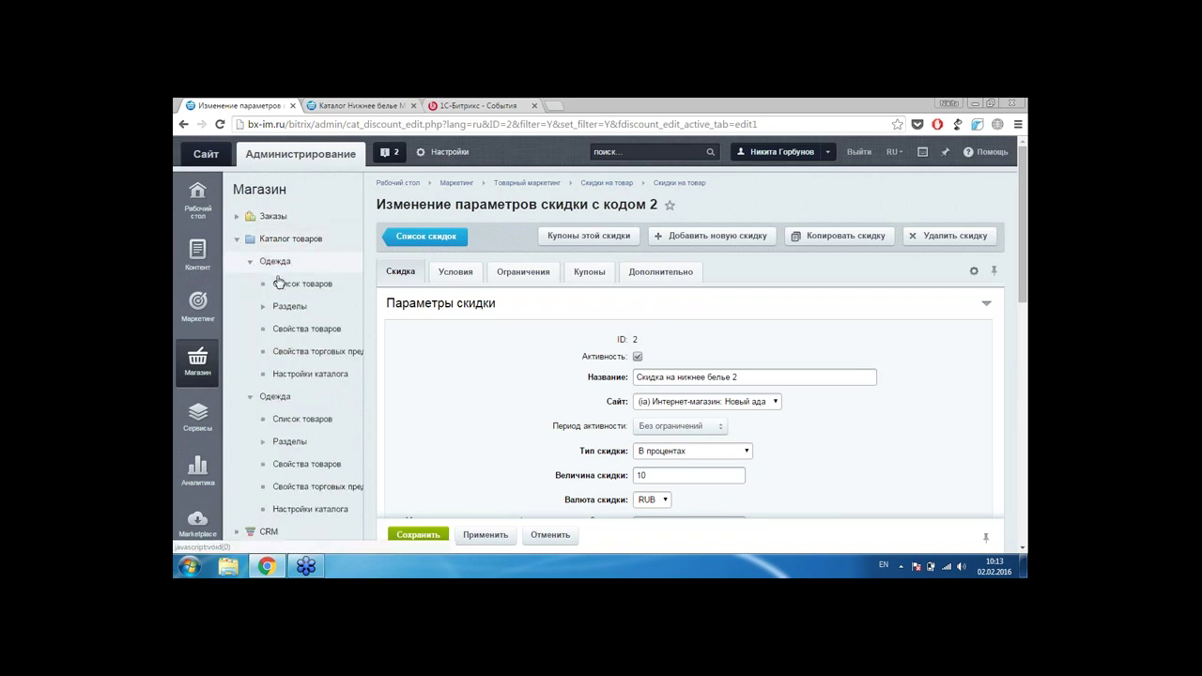
pyautogui.rightClick(300, 419)
pyautogui.click(319, 264)
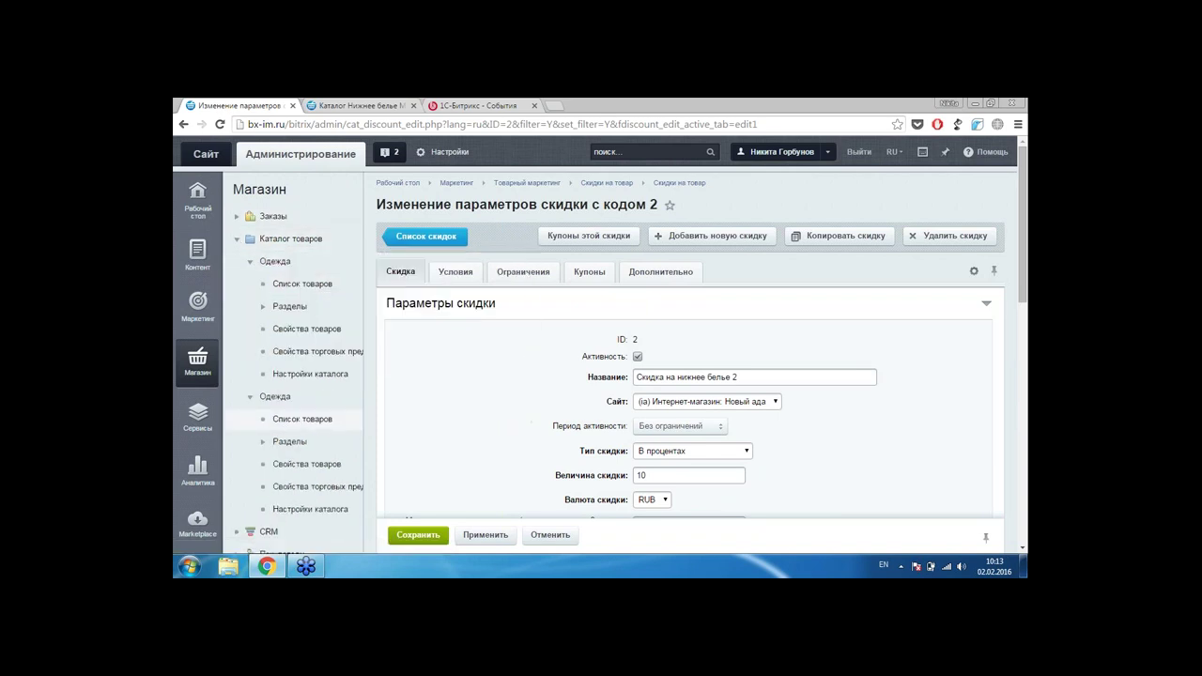
pyautogui.click(347, 105)
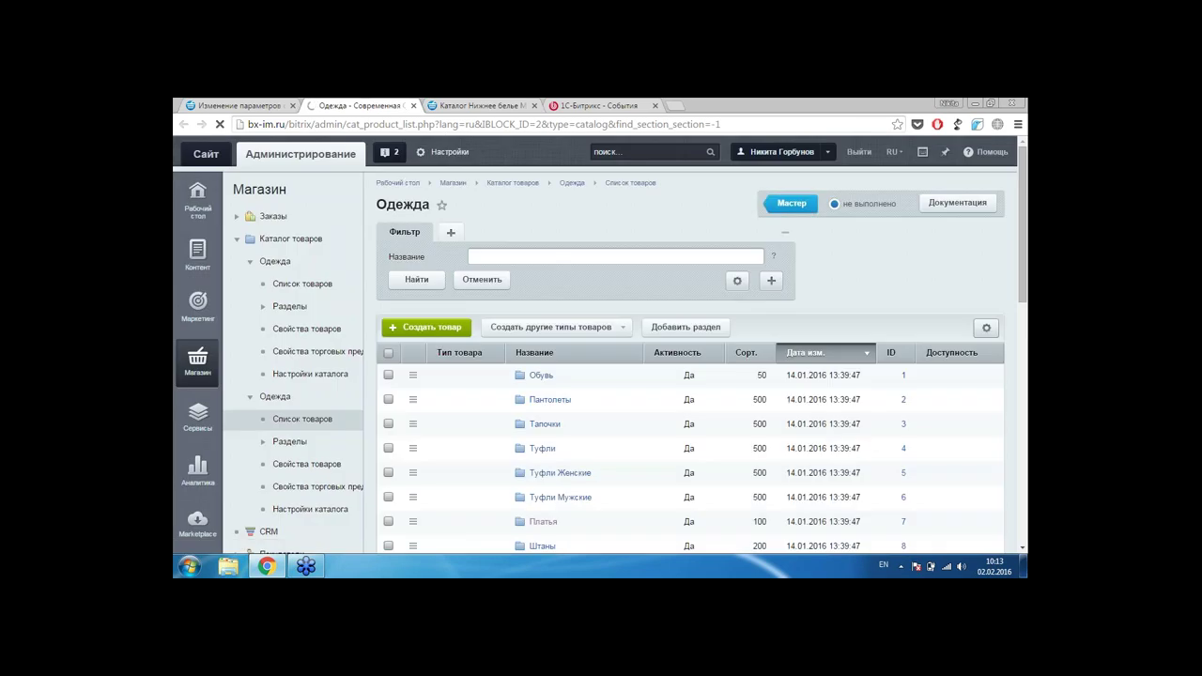
pyautogui.scroll(-1, 615, 282)
pyautogui.scroll(-1, 621, 334)
pyautogui.scroll(-3, 619, 334)
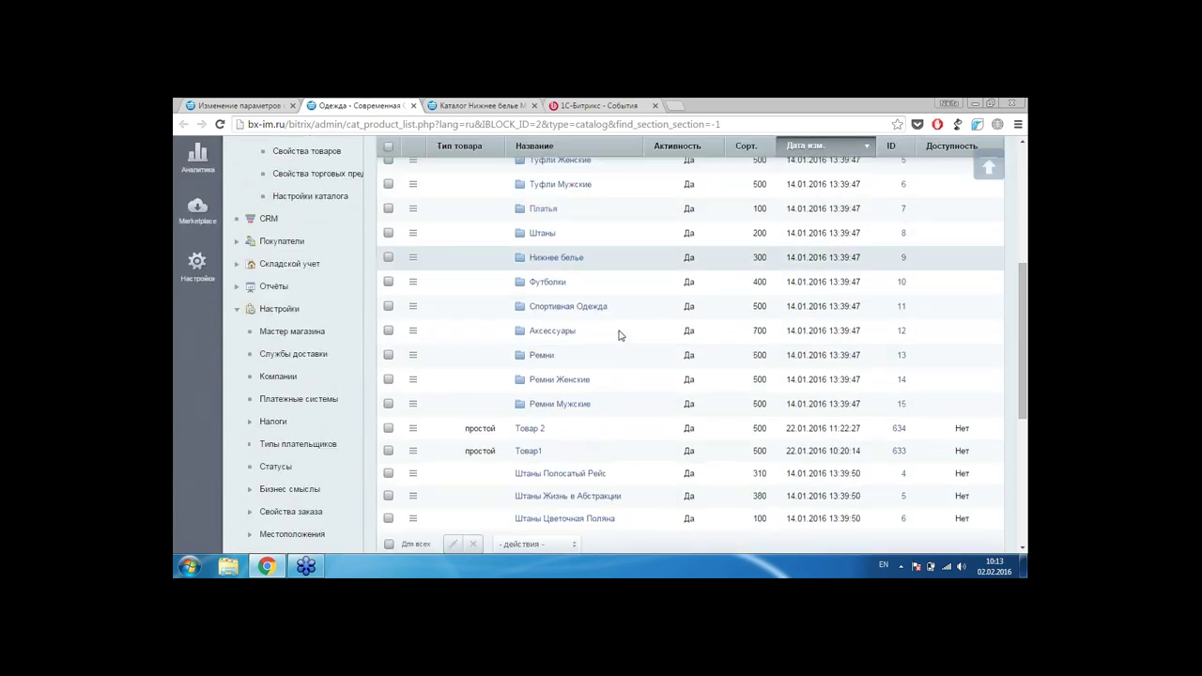
pyautogui.scroll(3, 624, 334)
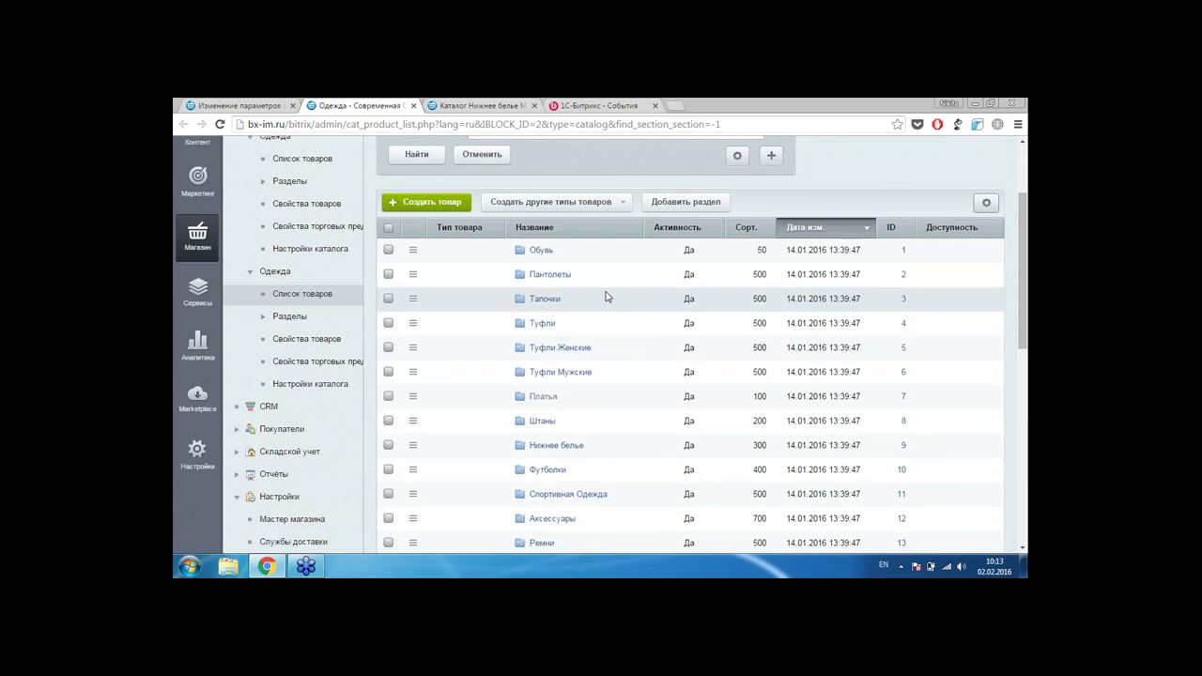
pyautogui.click(563, 446)
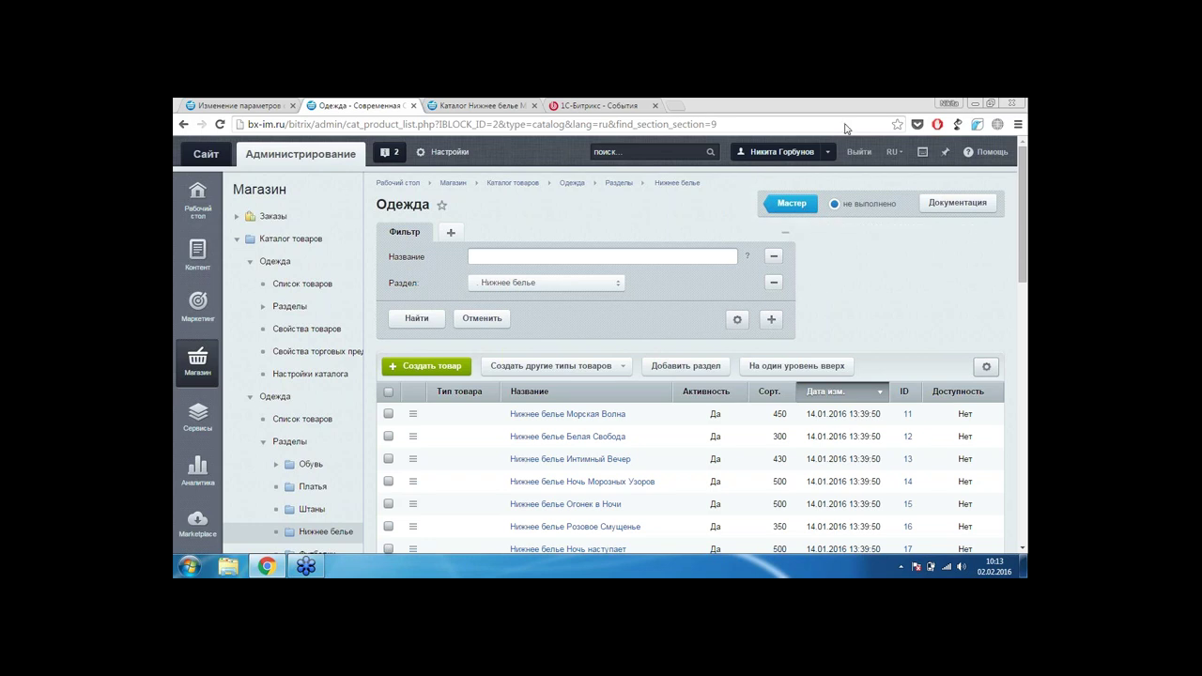
pyautogui.scroll(-1, 413, 356)
# Edit the Нижнее белье Морская Волна product and show its five trade offers.
pyautogui.click(414, 352)
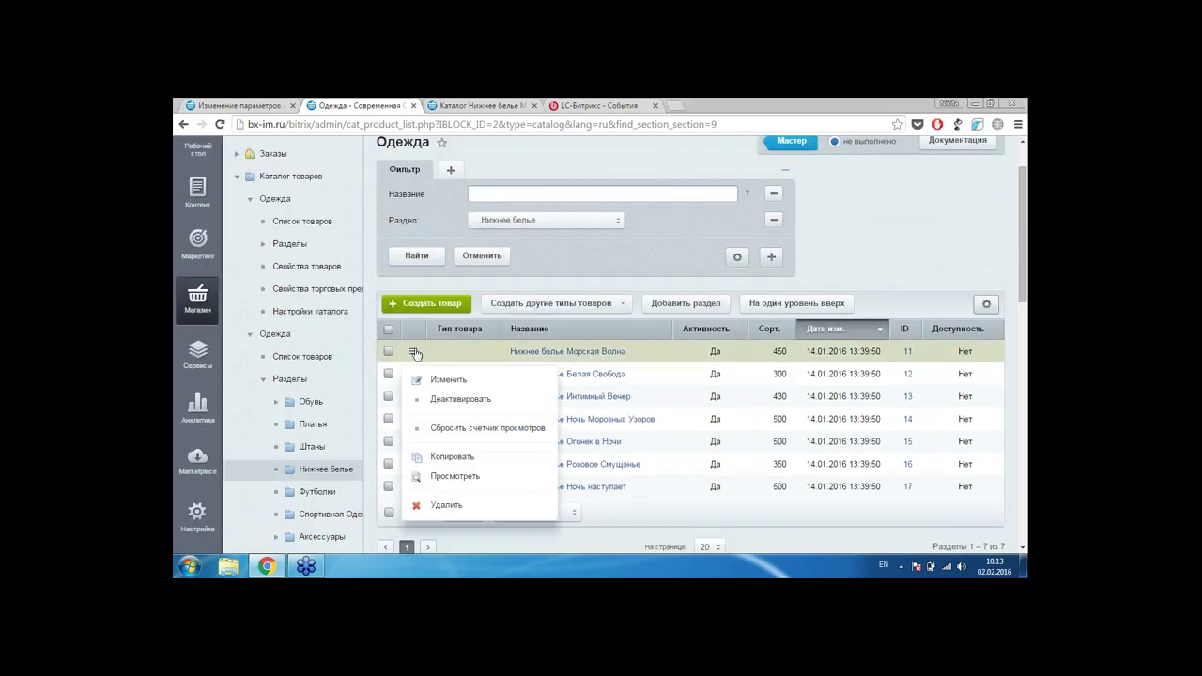
pyautogui.click(433, 379)
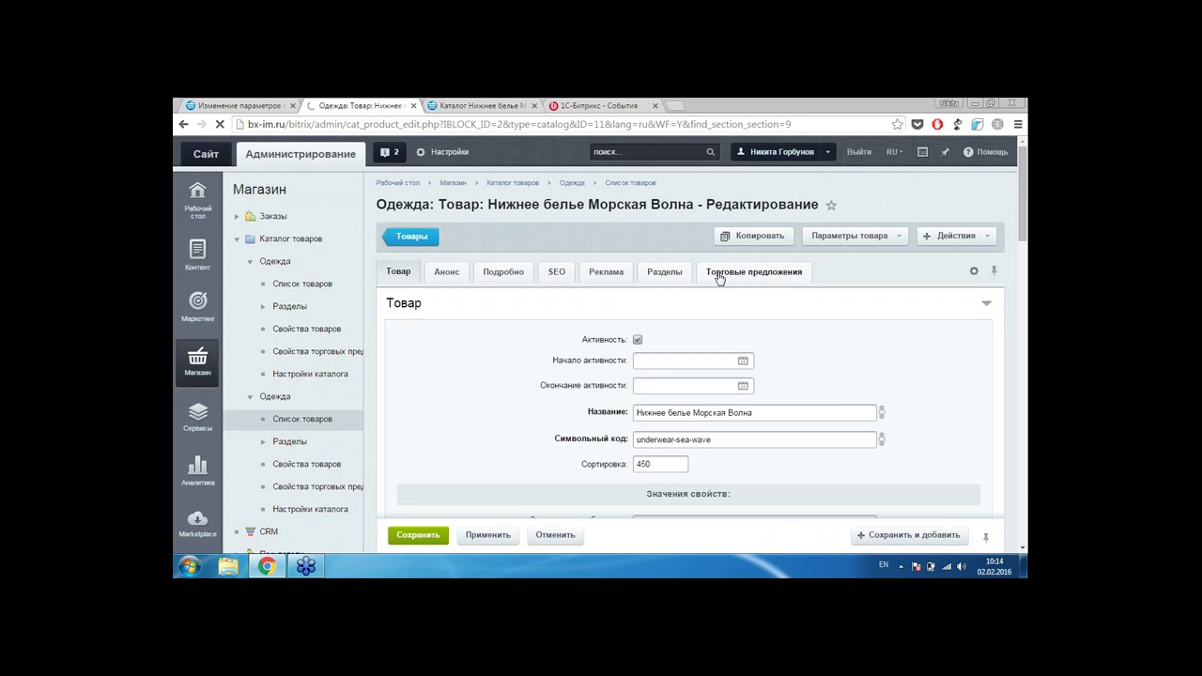
pyautogui.click(719, 274)
pyautogui.scroll(-1, 427, 348)
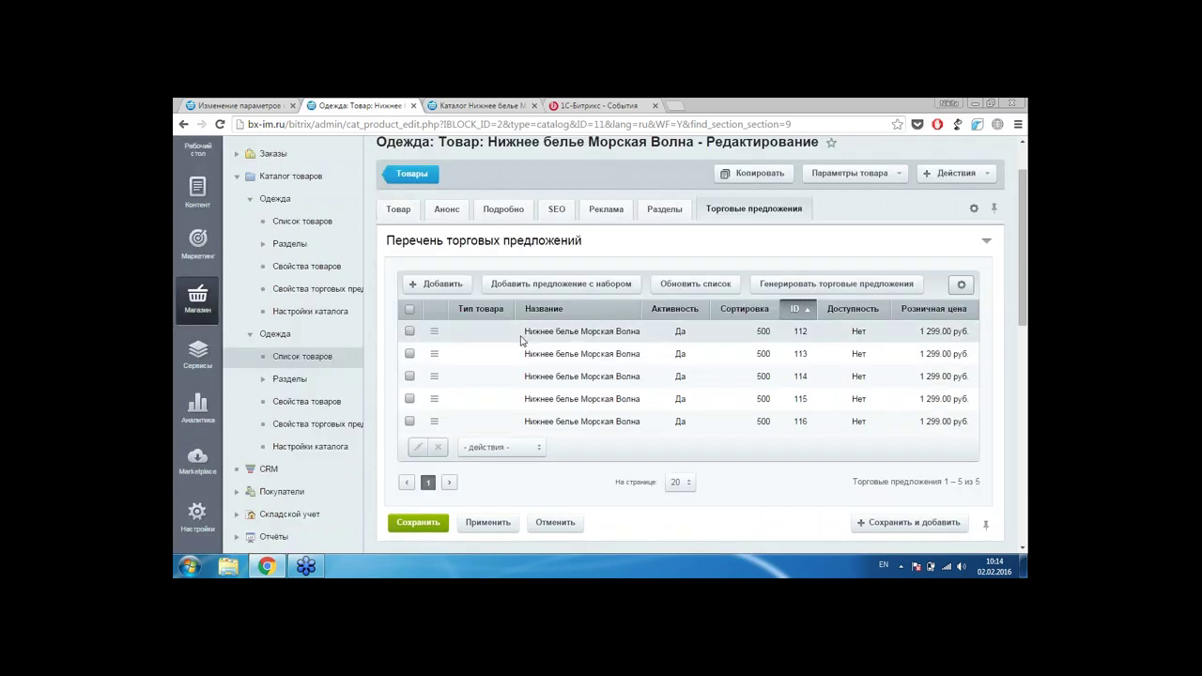
# Check which discounts apply to trade offer 112 under Торговый каталог, then close the dialog.
pyautogui.click(433, 332)
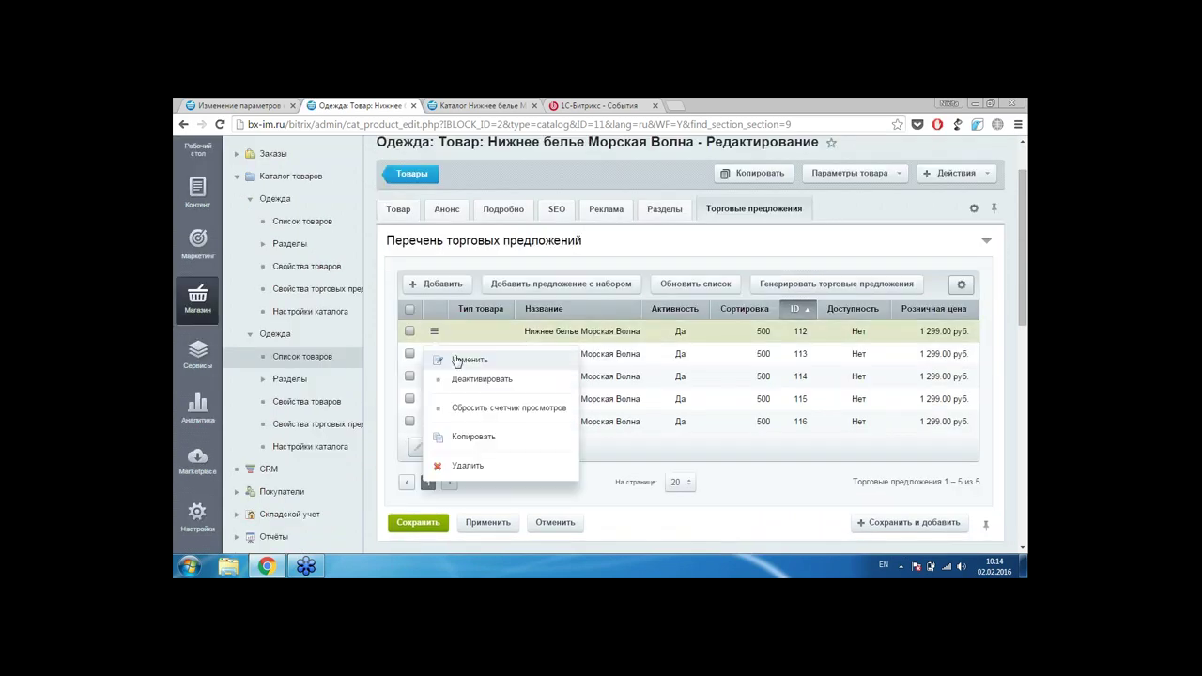
pyautogui.click(458, 358)
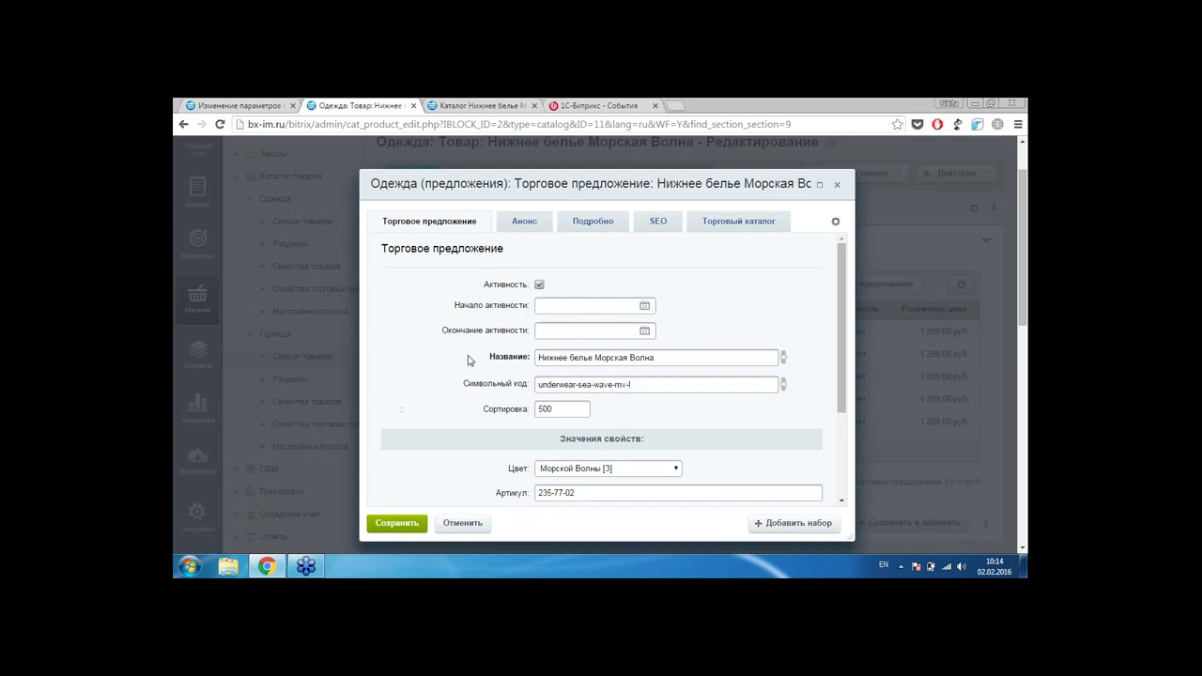
pyautogui.click(730, 223)
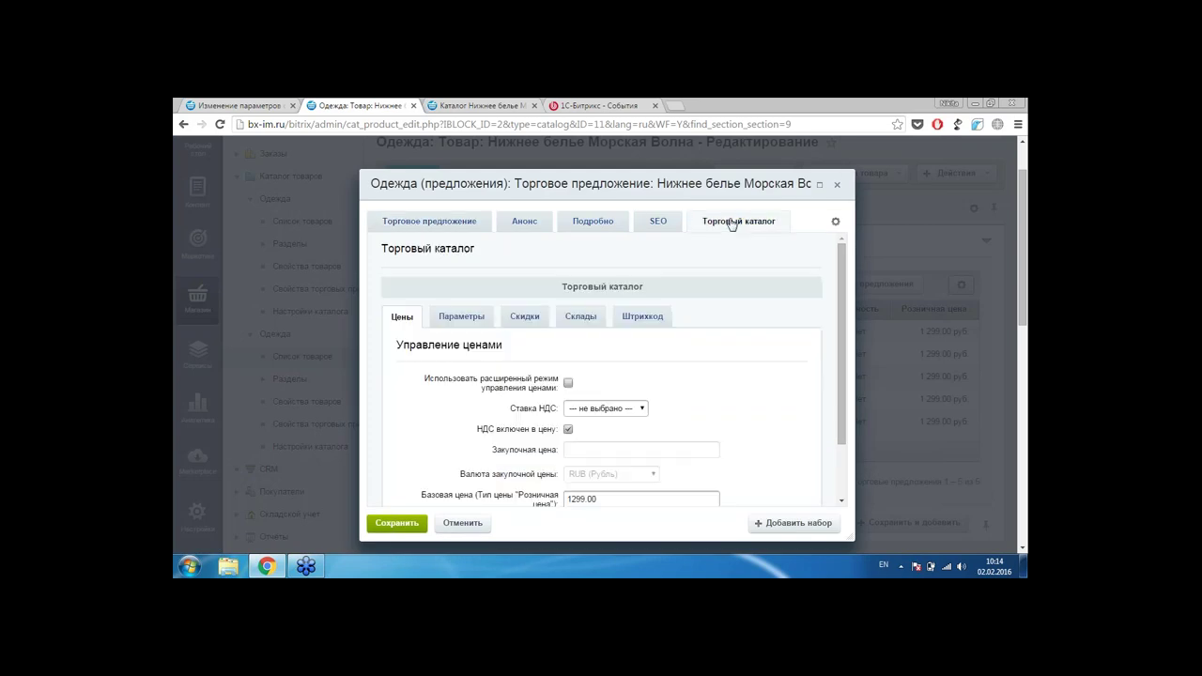
pyautogui.click(524, 317)
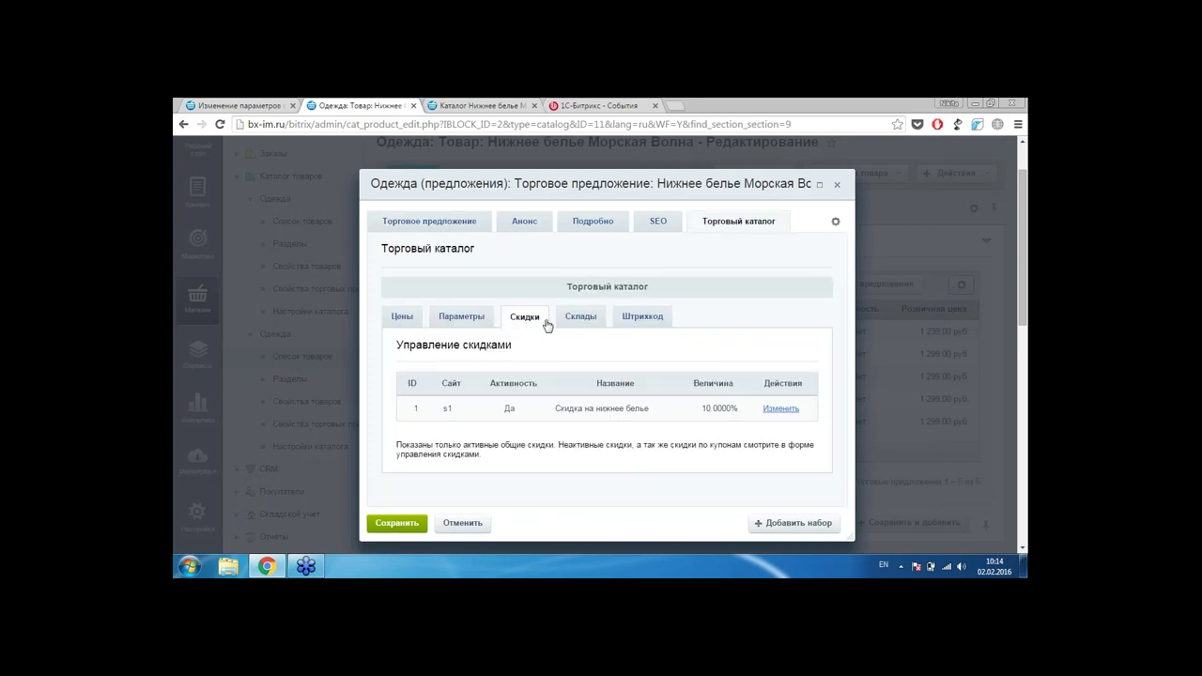
pyautogui.click(836, 184)
pyautogui.scroll(1, 498, 318)
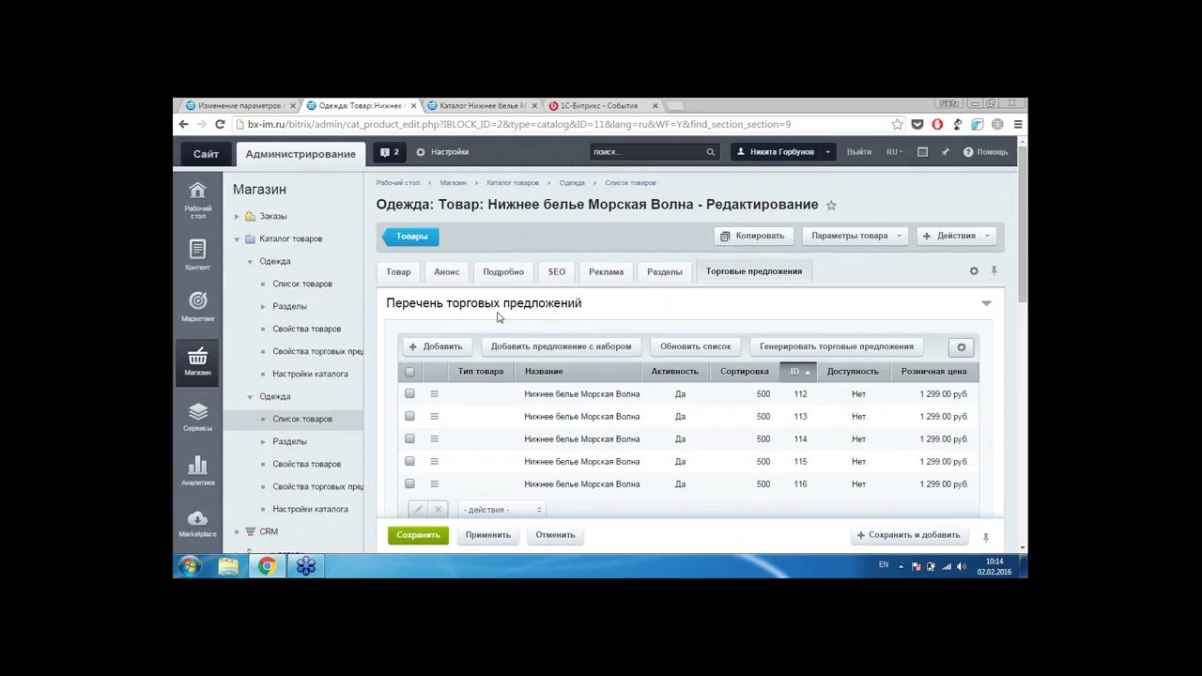
# Edit Нижнее белье Морская Волна in the other Одежда catalog and show its offers 428–432.
pyautogui.click(278, 287)
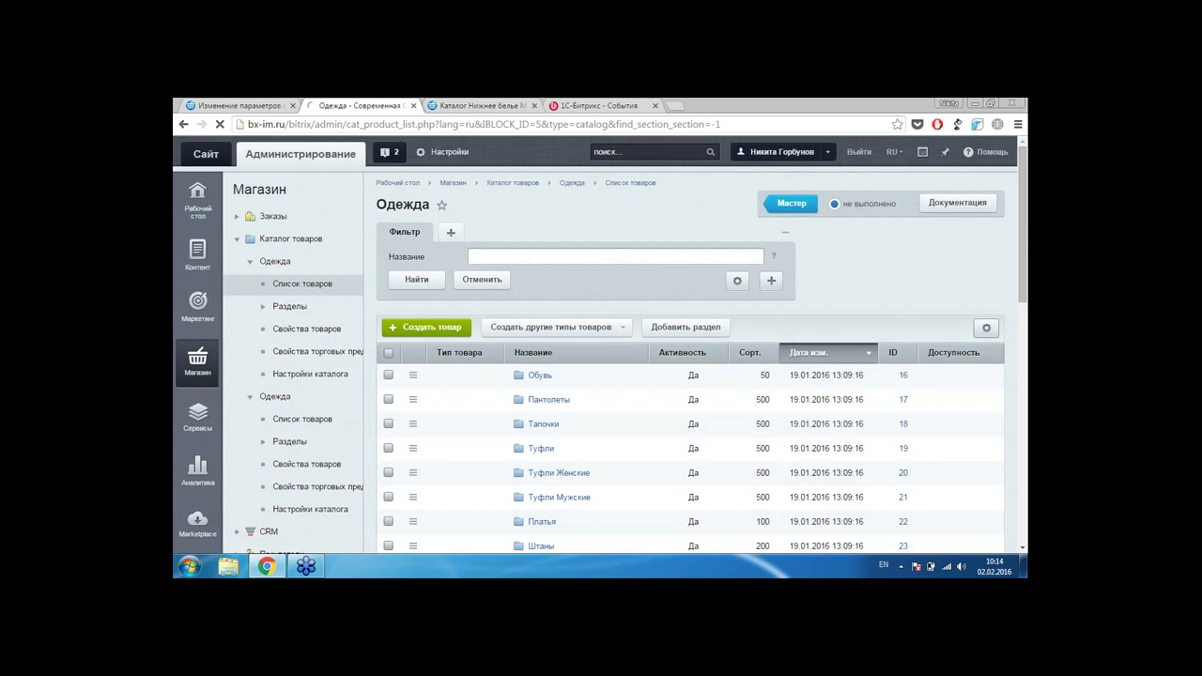
pyautogui.scroll(-2, 620, 356)
pyautogui.click(556, 445)
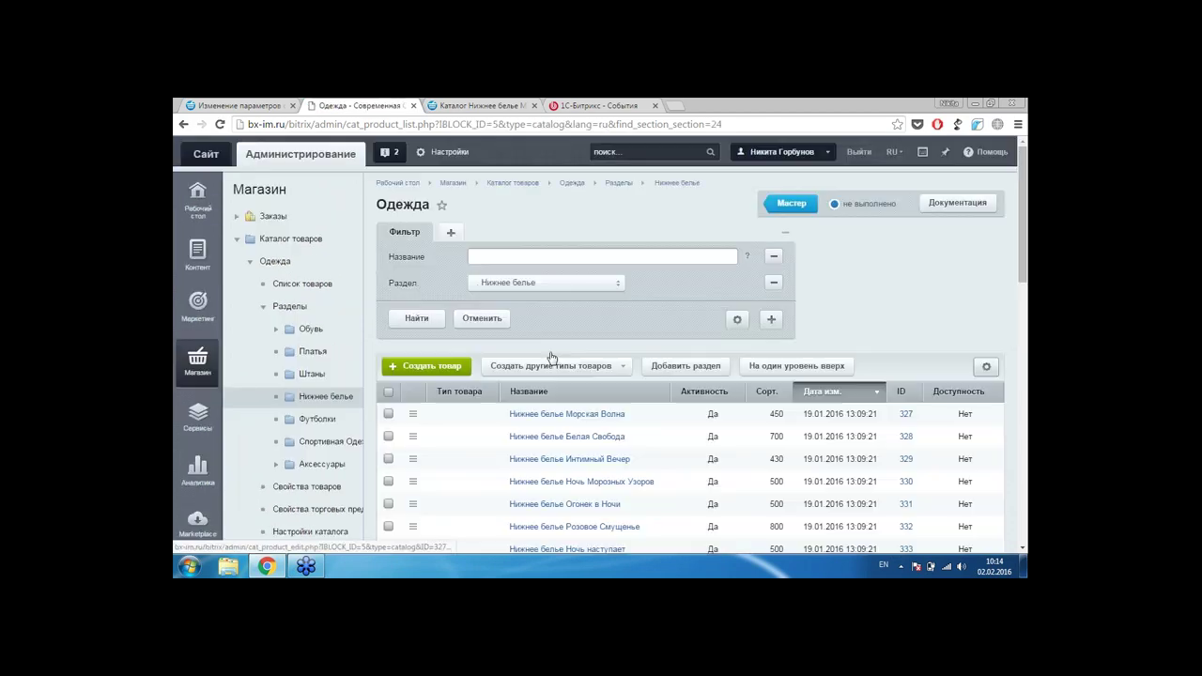
pyautogui.click(413, 413)
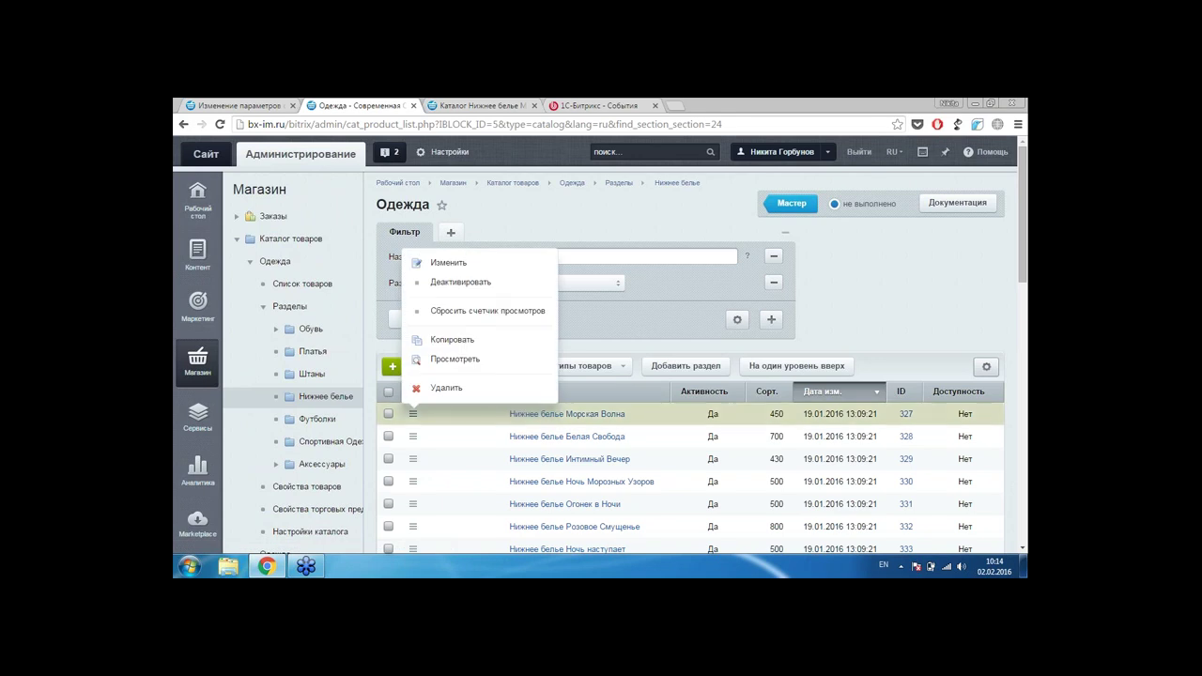
pyautogui.click(460, 269)
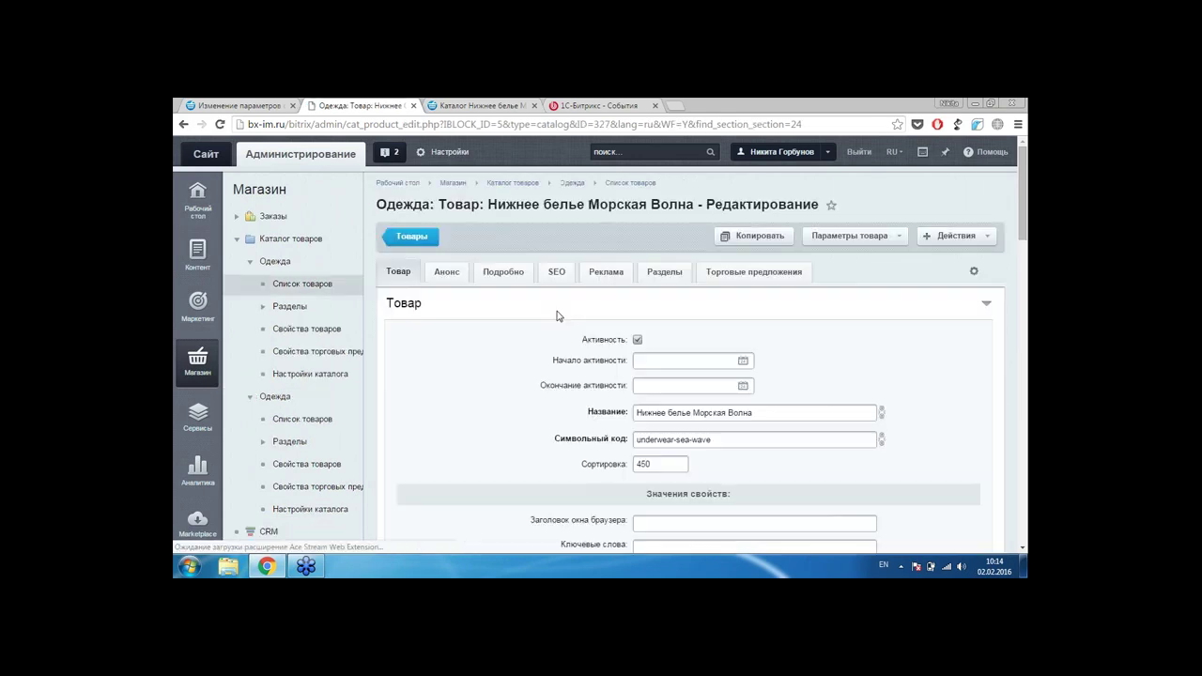
pyautogui.click(767, 271)
# Check the discounts for trade offer 428 and save it, leaving it available.
pyautogui.click(434, 394)
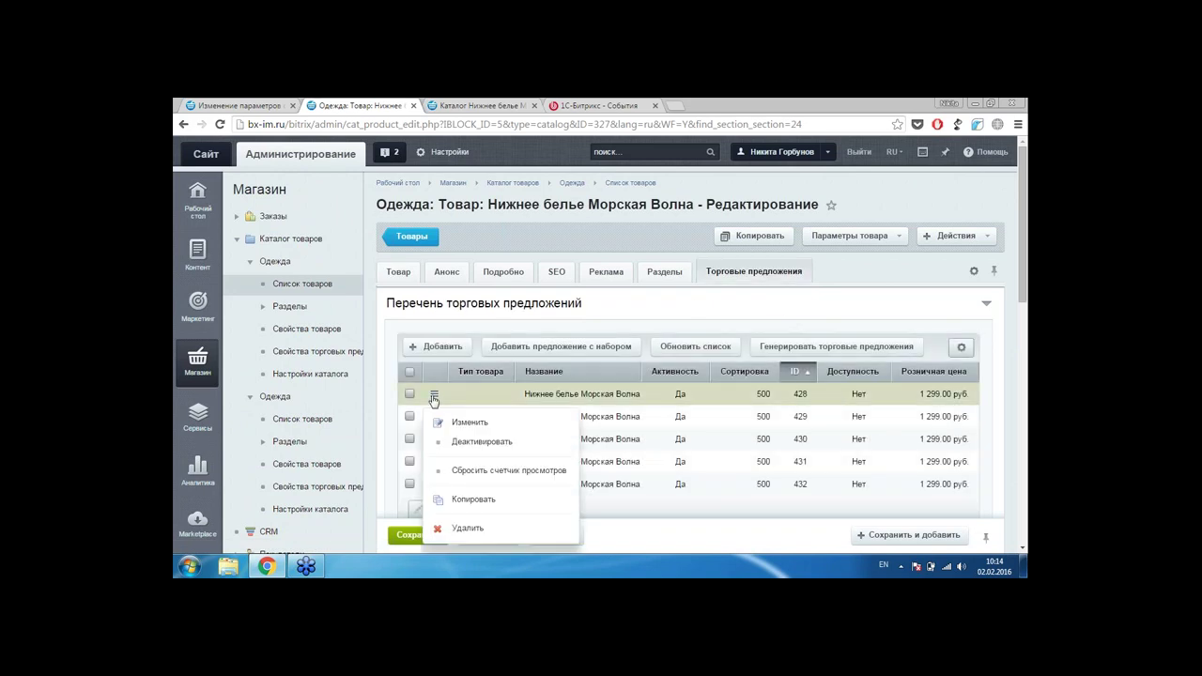
pyautogui.click(467, 424)
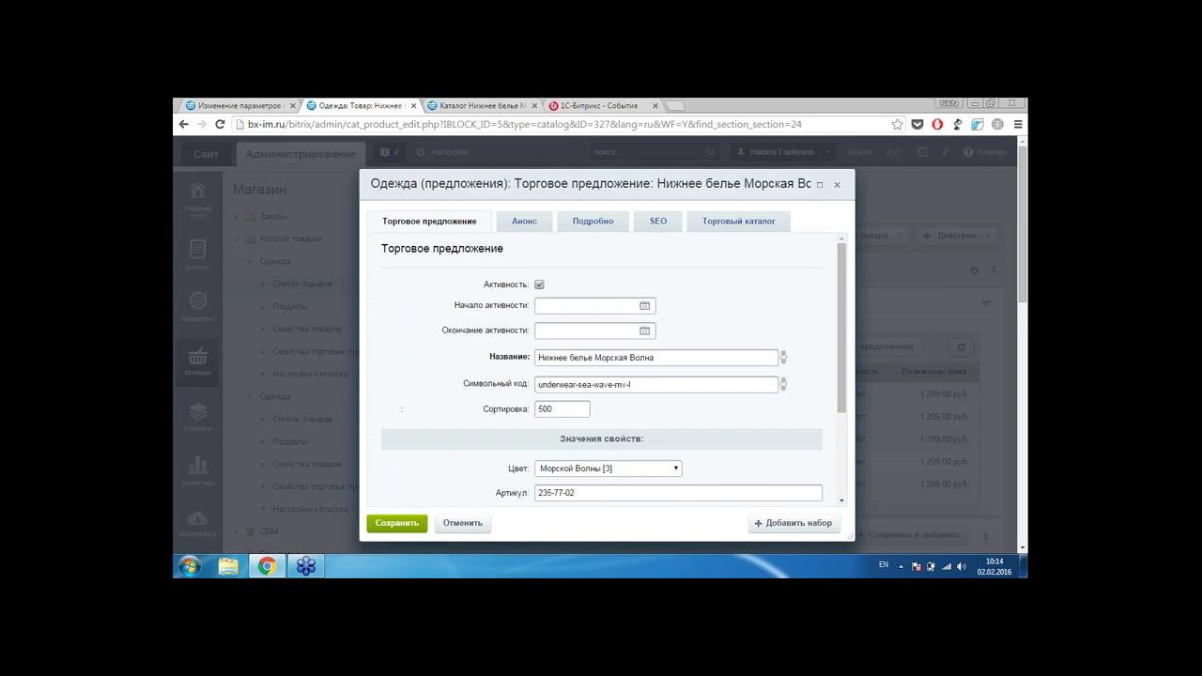
pyautogui.click(745, 222)
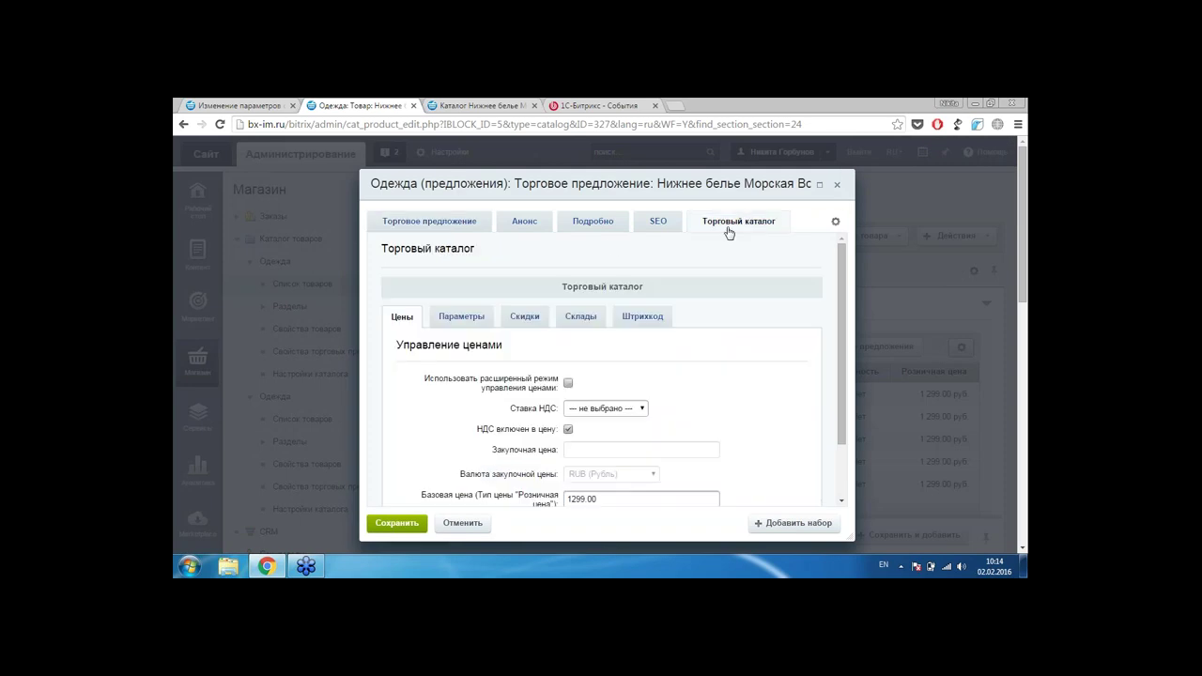
pyautogui.click(528, 316)
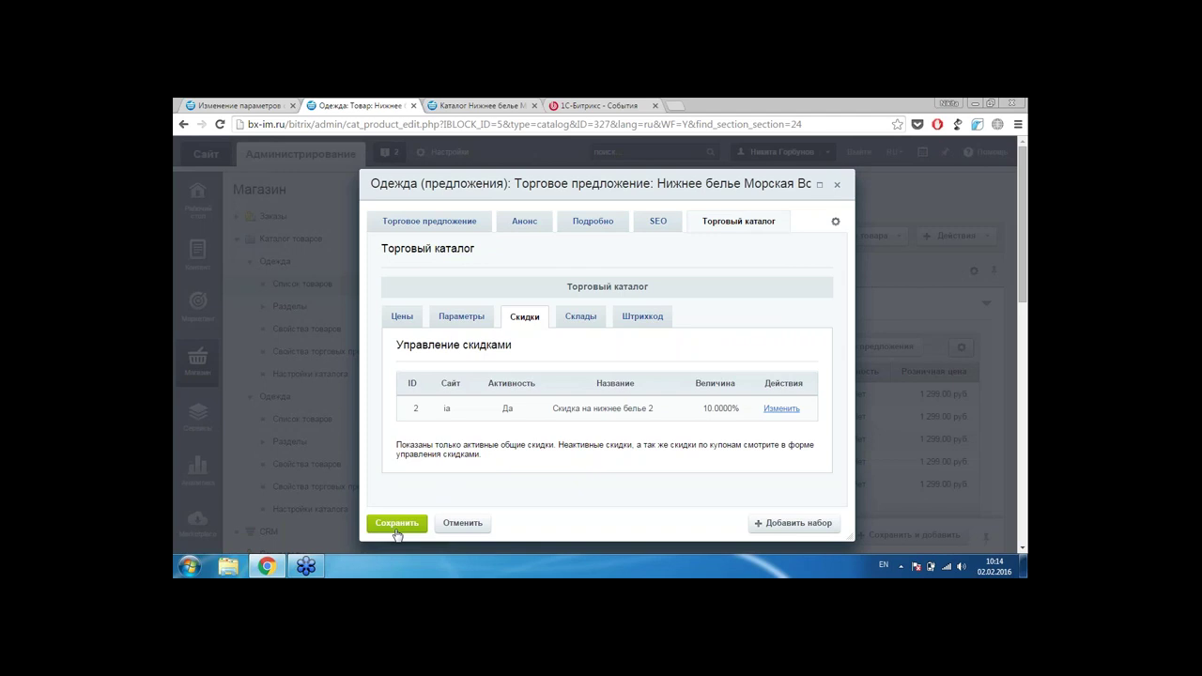
pyautogui.click(397, 523)
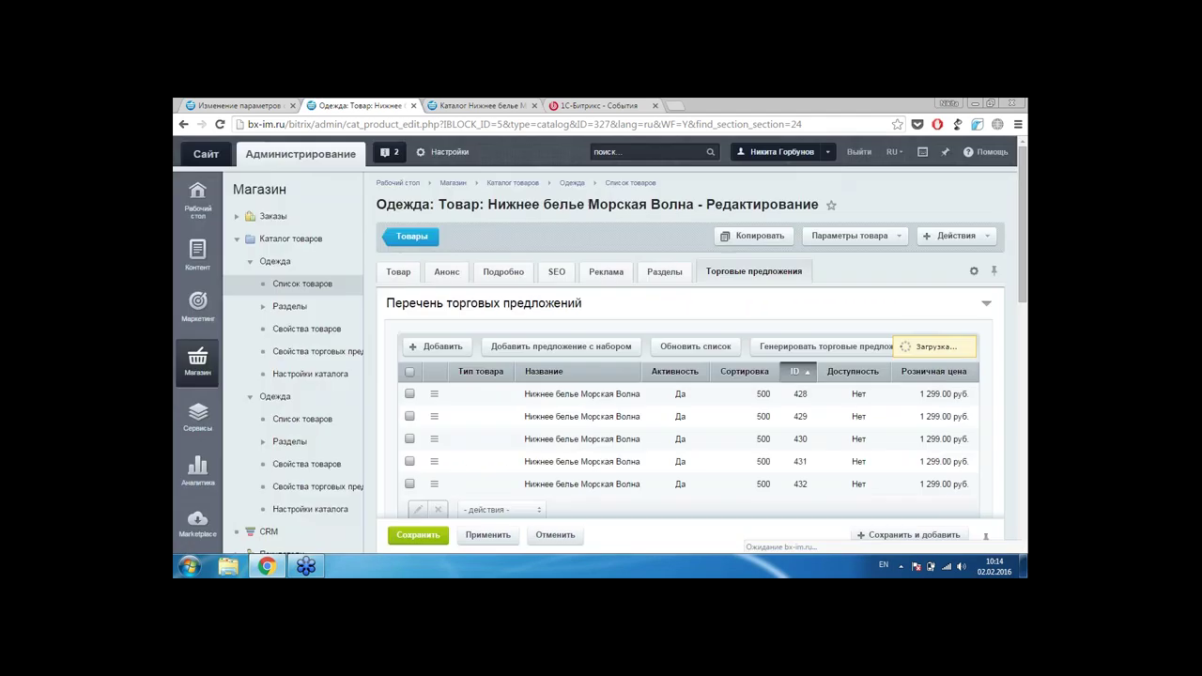
pyautogui.click(474, 105)
pyautogui.click(385, 105)
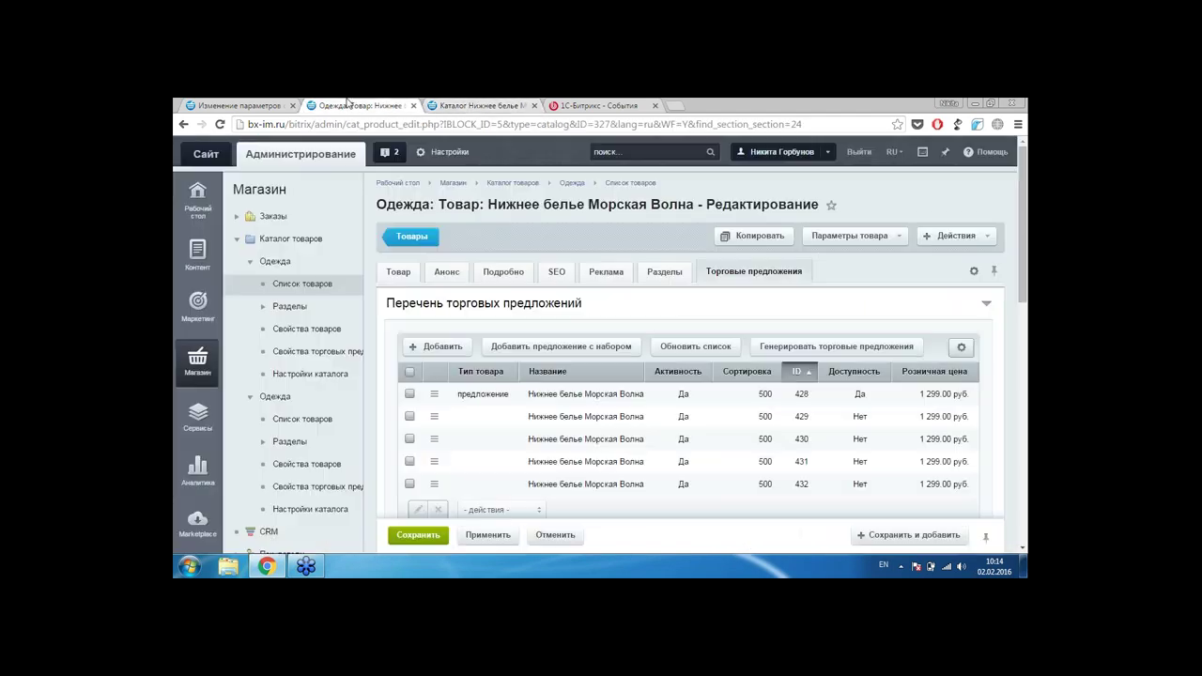
pyautogui.scroll(-3, 500, 294)
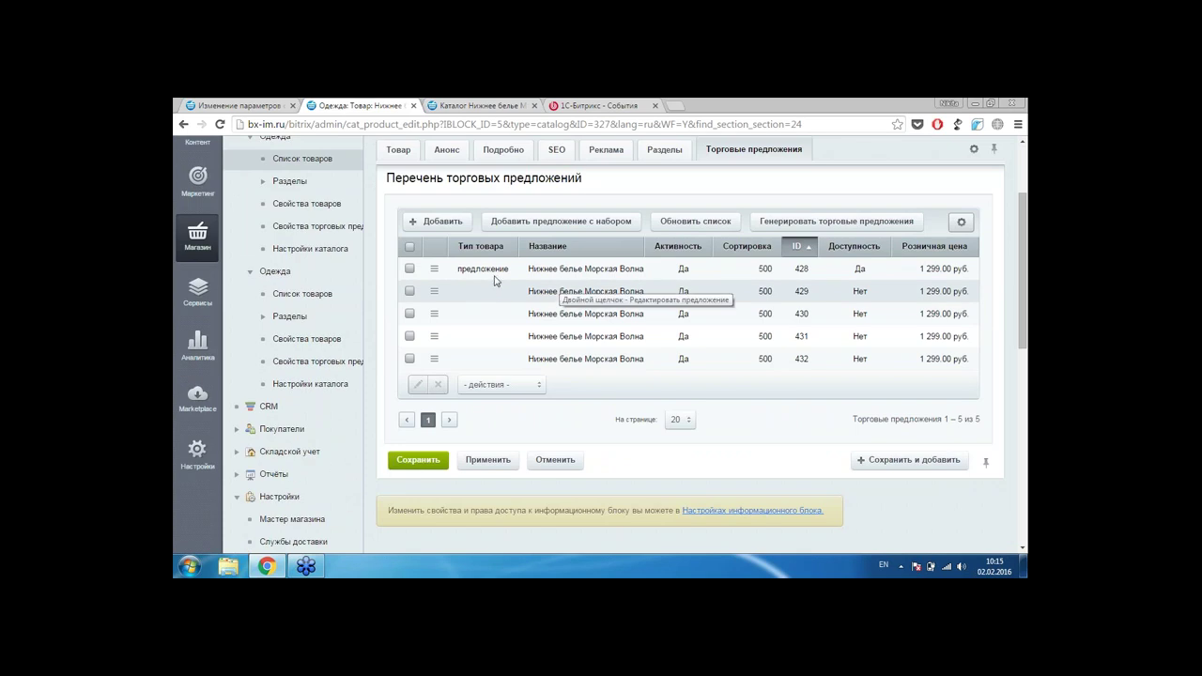
# Change discount 2's excluded product from [11] to Морская Волна [327] in the second Одежда catalog.
pyautogui.click(282, 106)
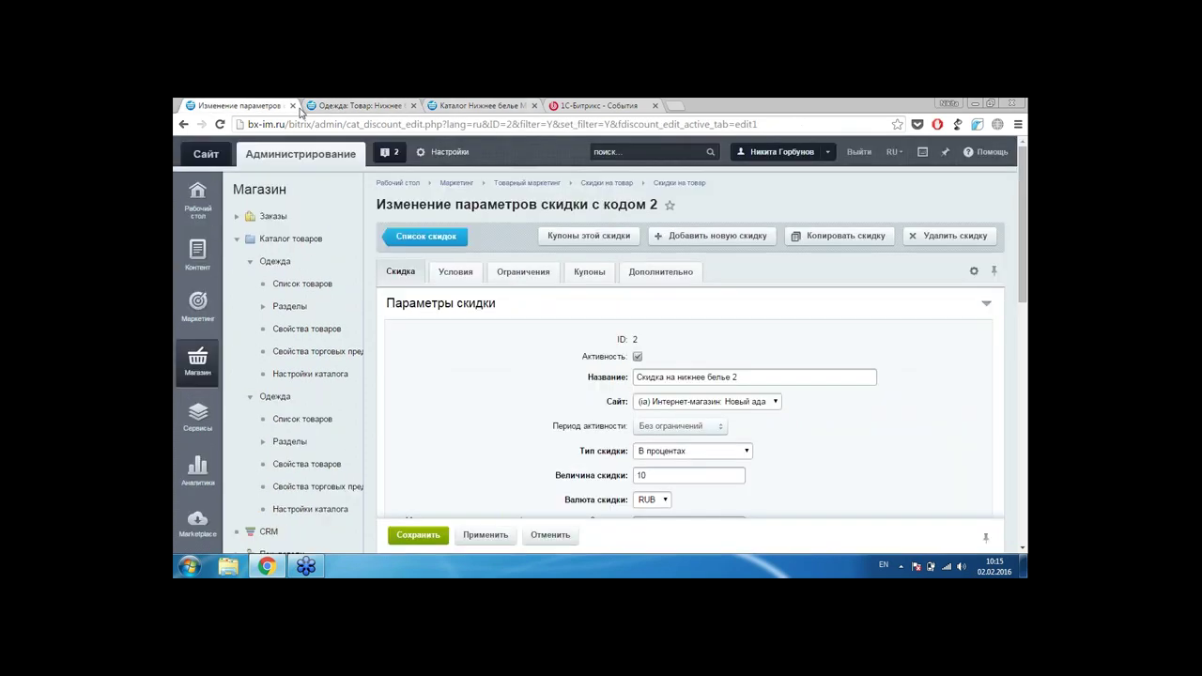
pyautogui.click(455, 272)
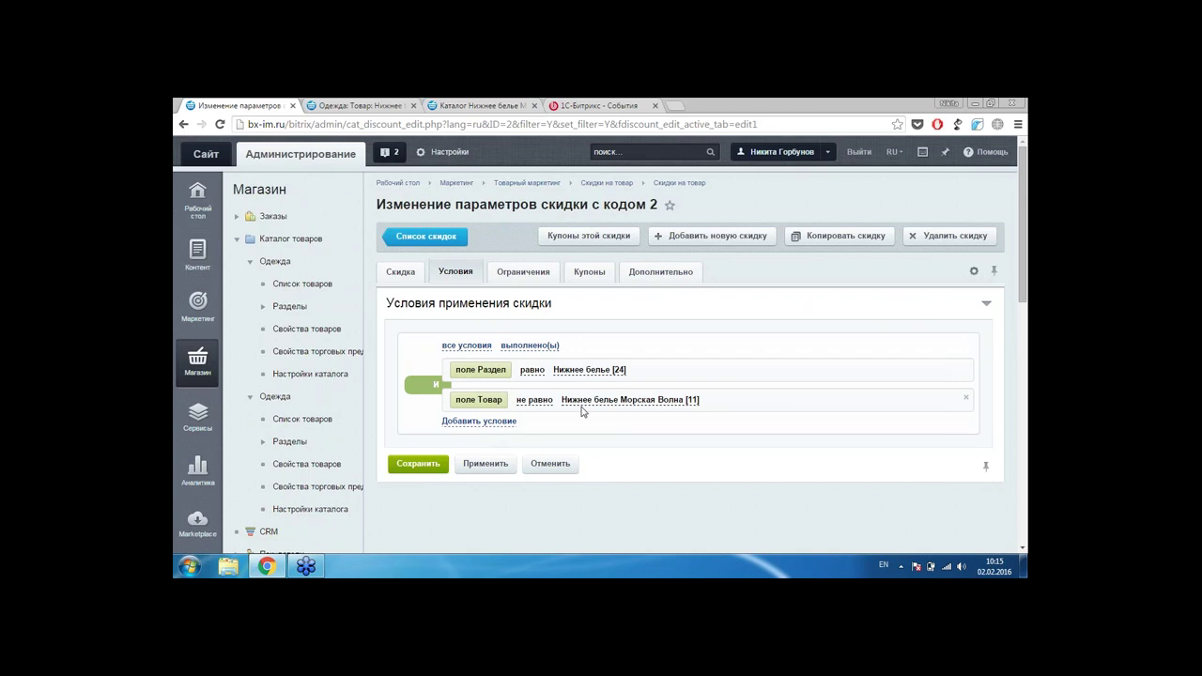
pyautogui.click(585, 406)
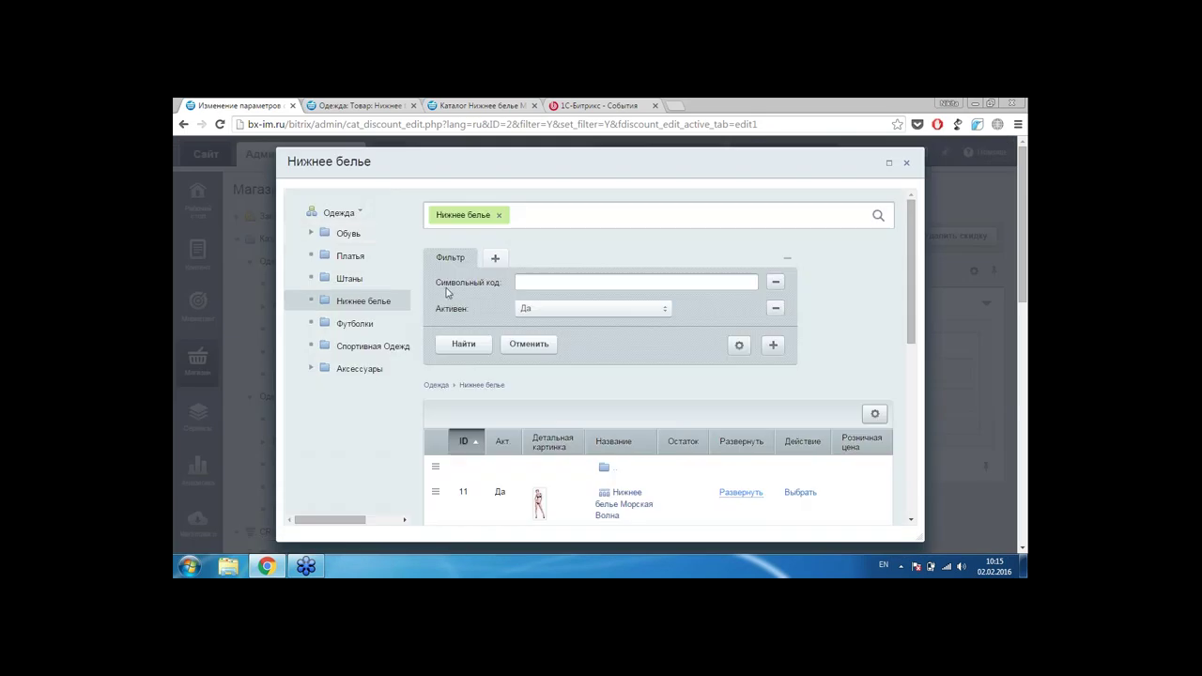
pyautogui.click(358, 214)
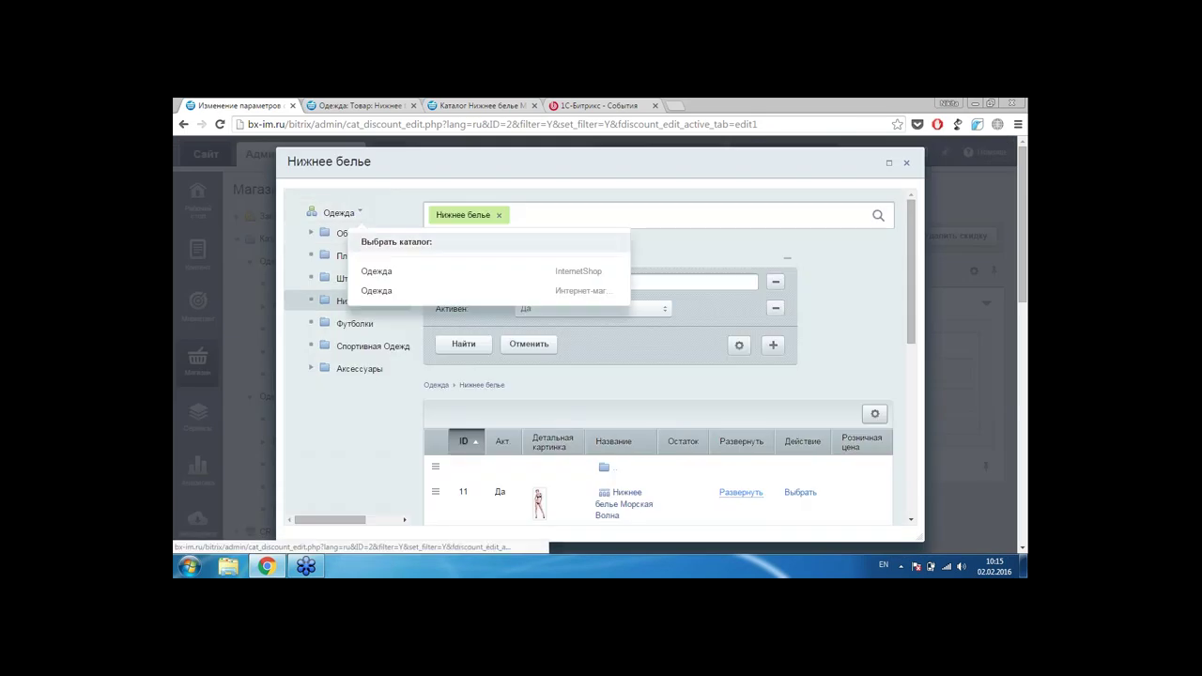
pyautogui.click(499, 292)
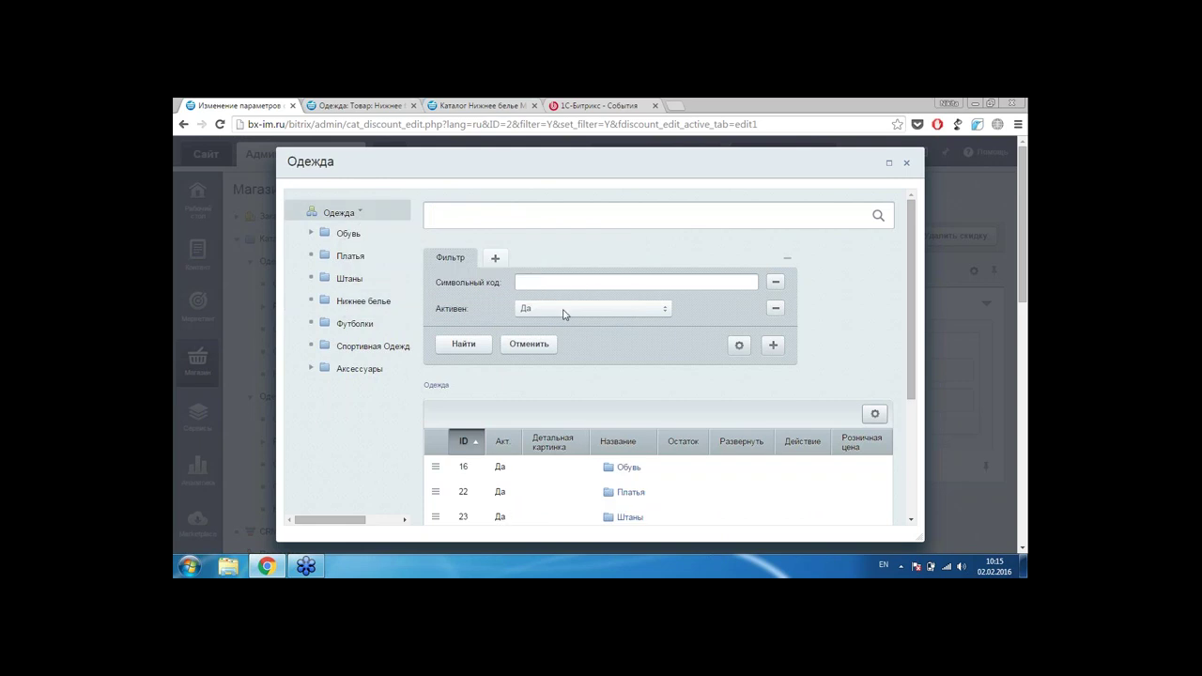
pyautogui.scroll(-4, 572, 318)
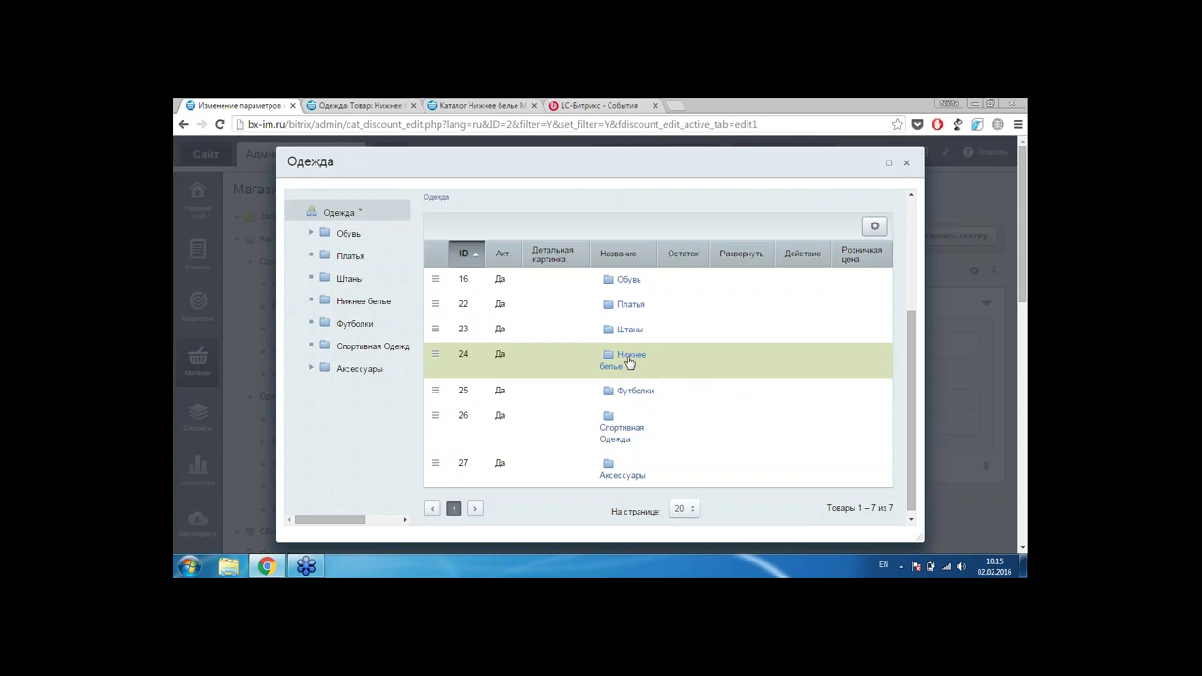
pyautogui.click(628, 361)
pyautogui.doubleClick(628, 361)
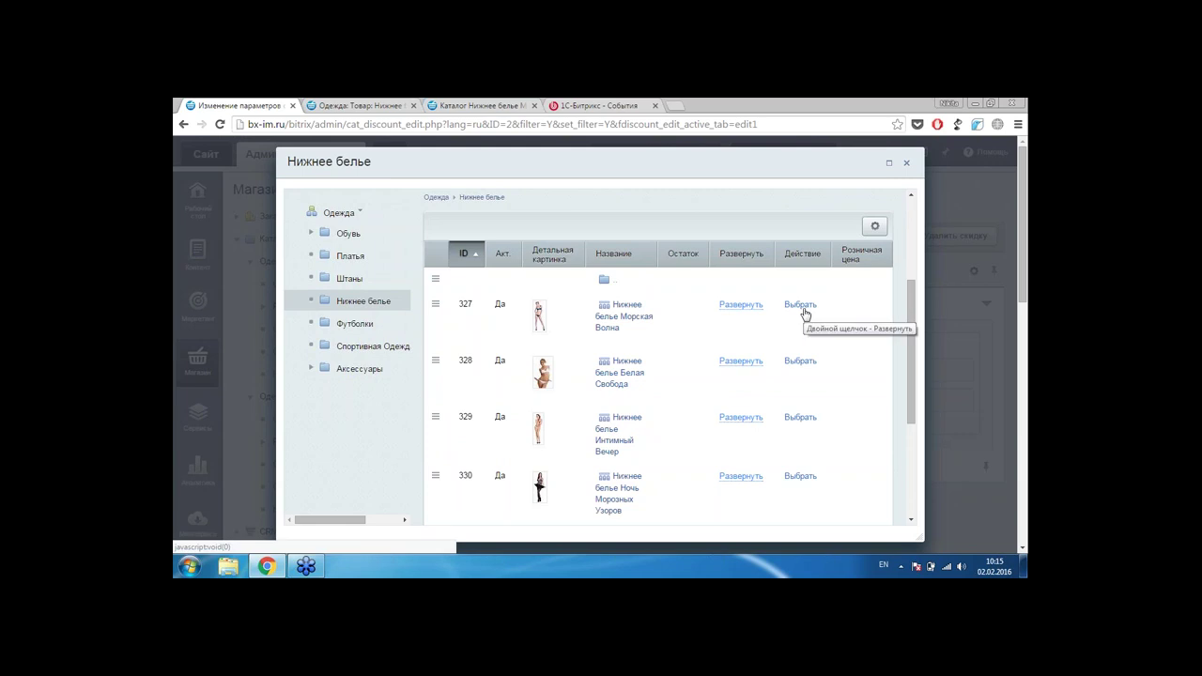
pyautogui.click(803, 310)
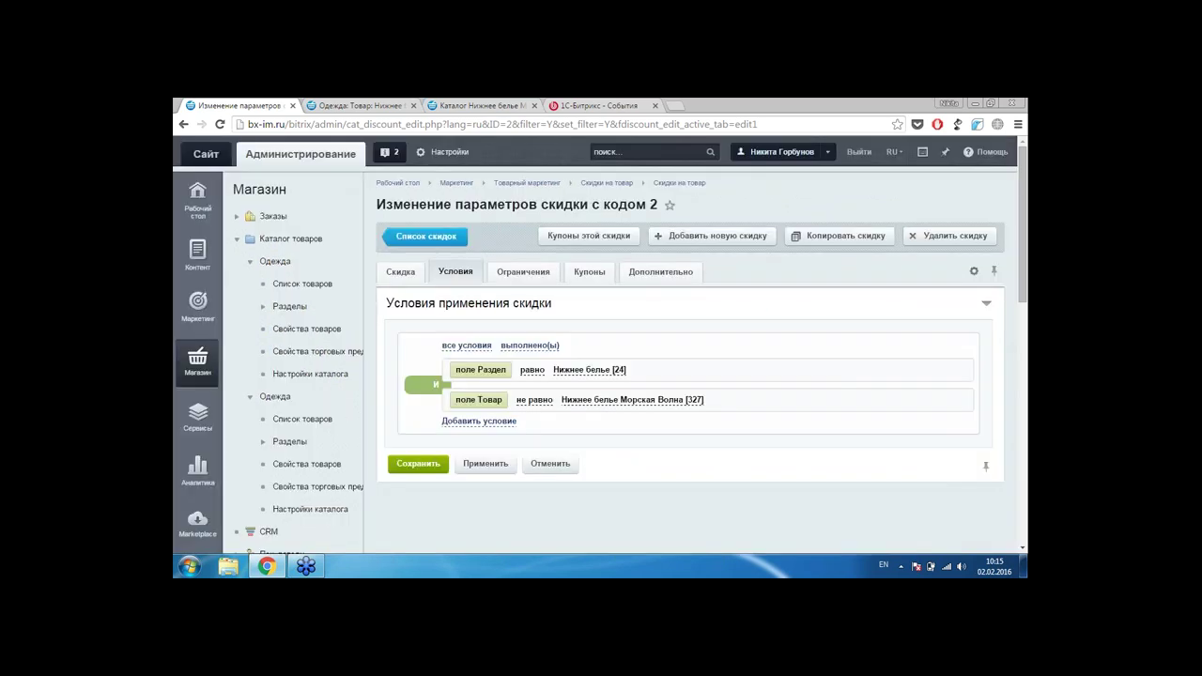
# Apply the conditions, close the product editor, reload the storefront page and clear the site cache.
pyautogui.click(484, 465)
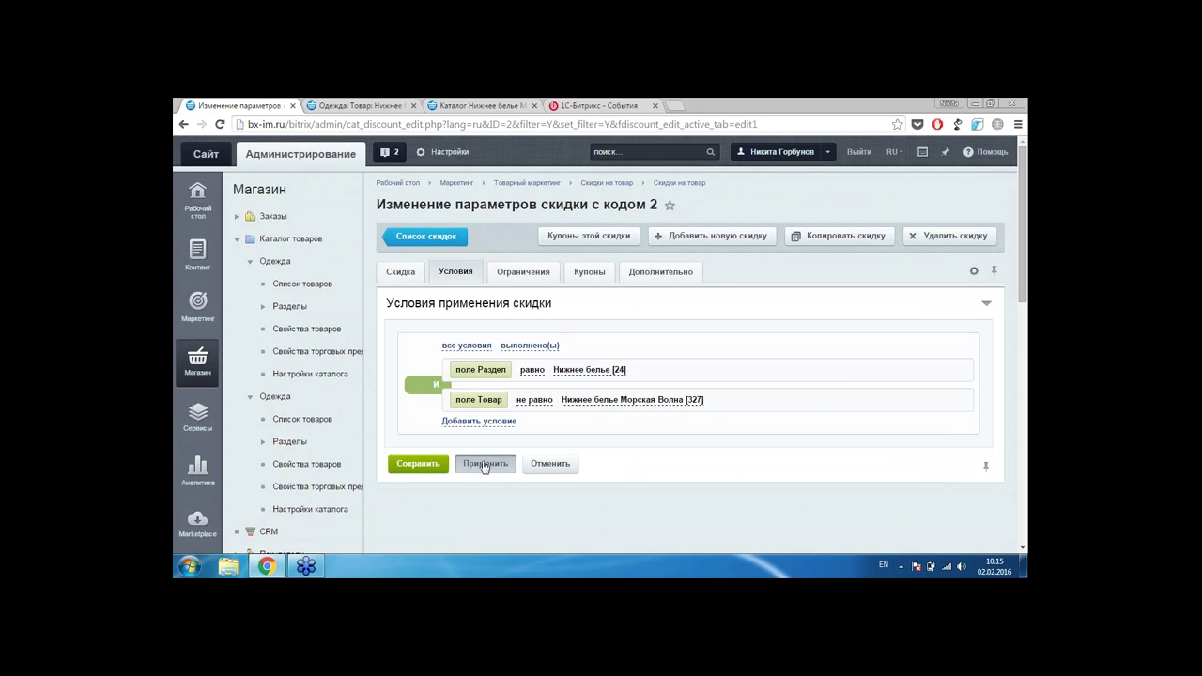
pyautogui.click(589, 272)
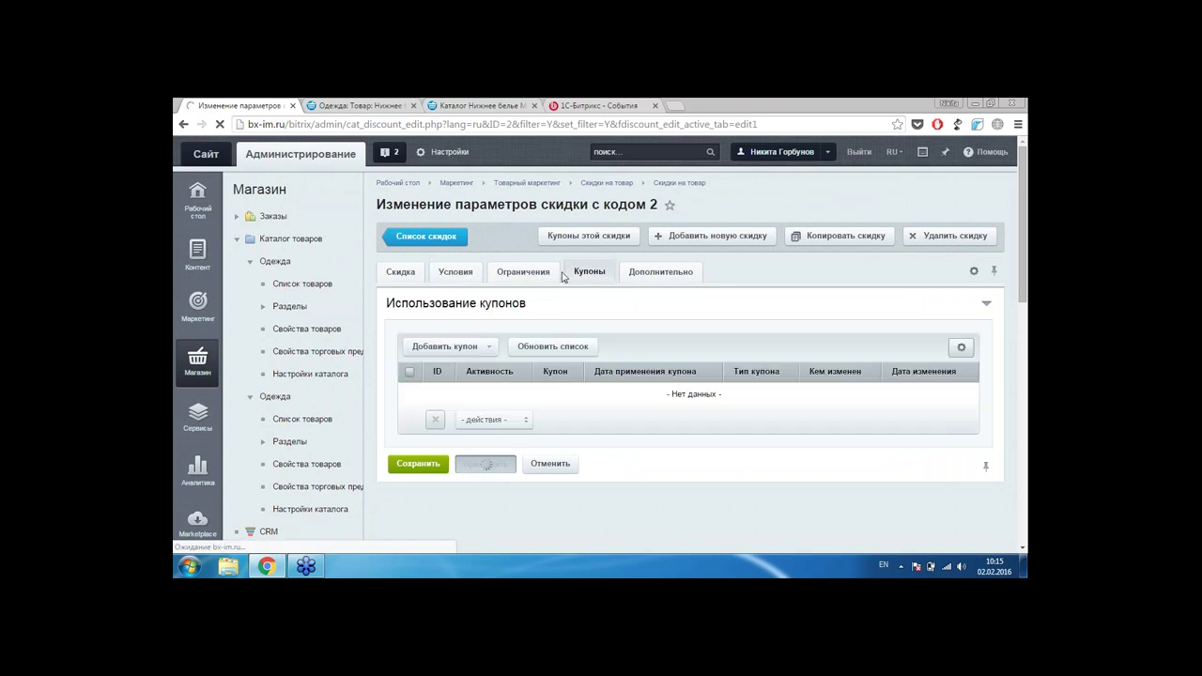
pyautogui.click(455, 272)
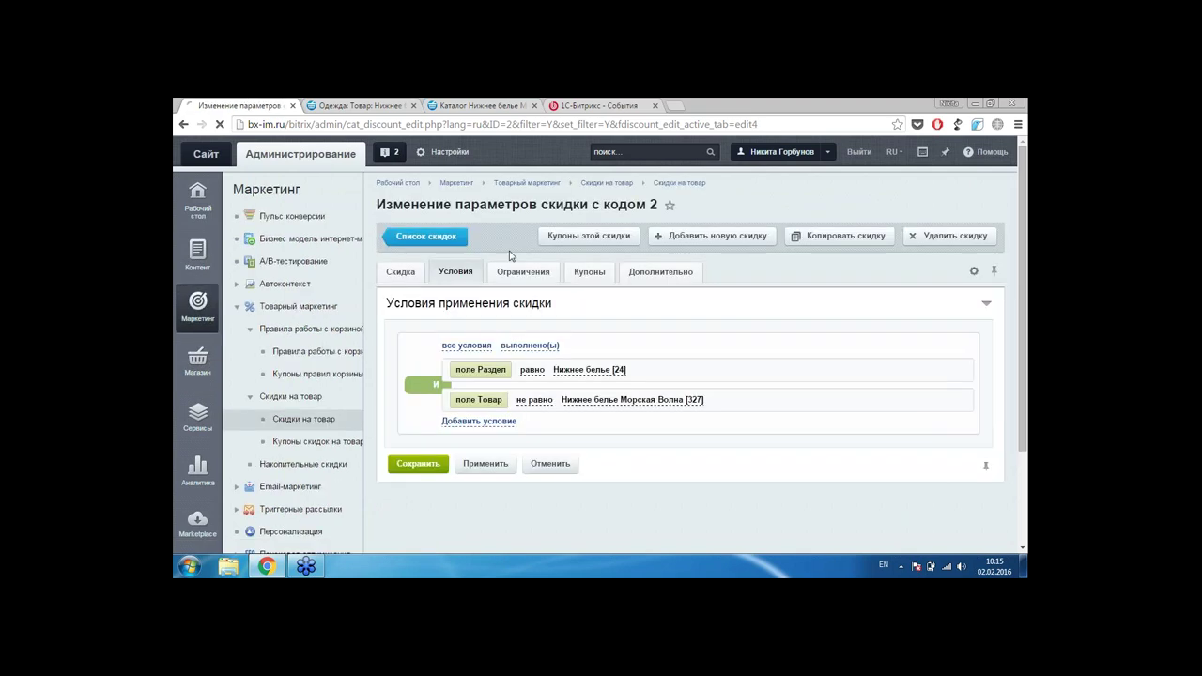
pyautogui.click(404, 105)
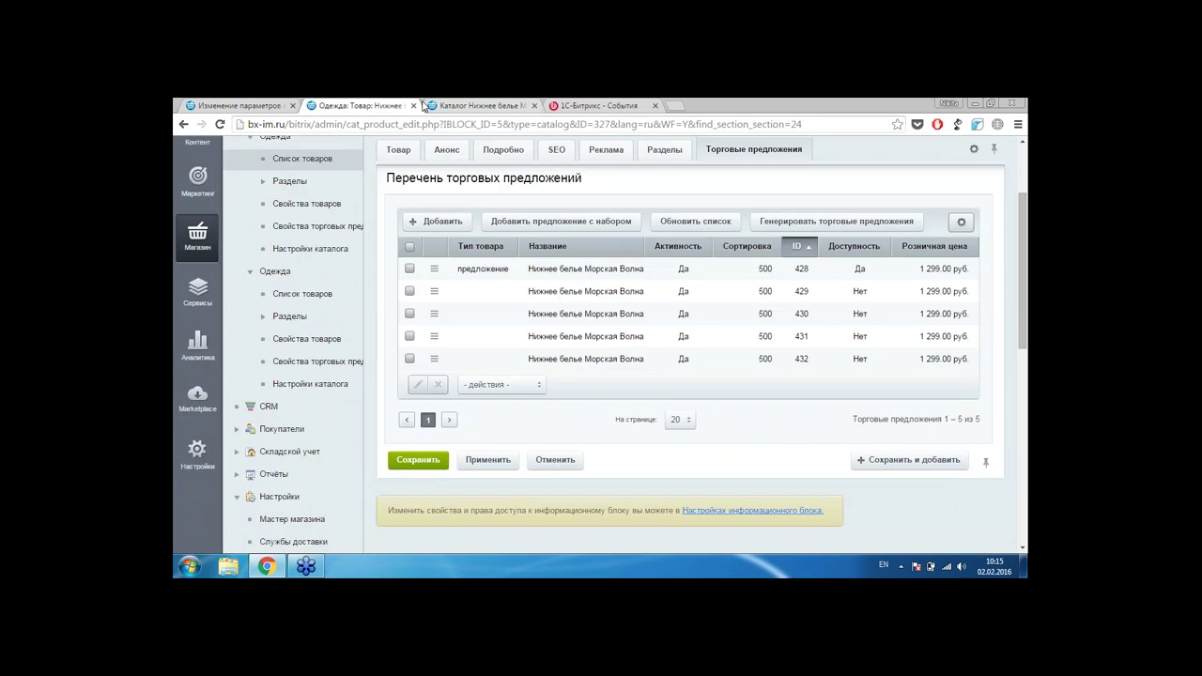
pyautogui.click(413, 105)
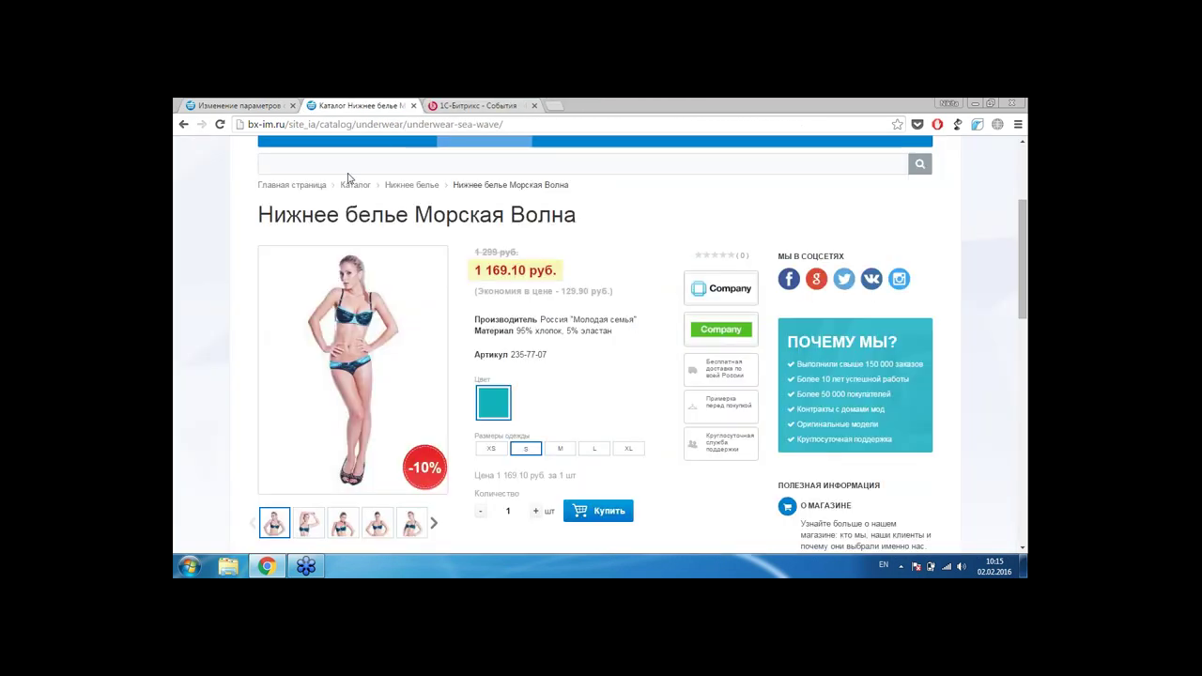
pyautogui.press('F5')
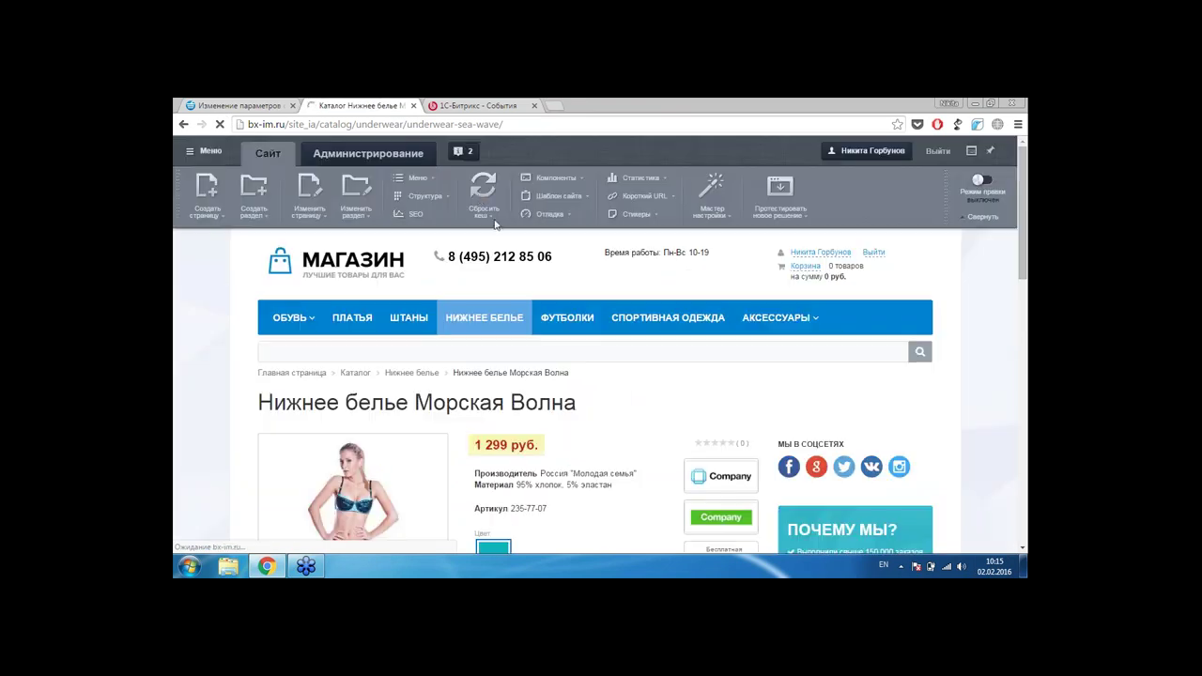
pyautogui.click(478, 198)
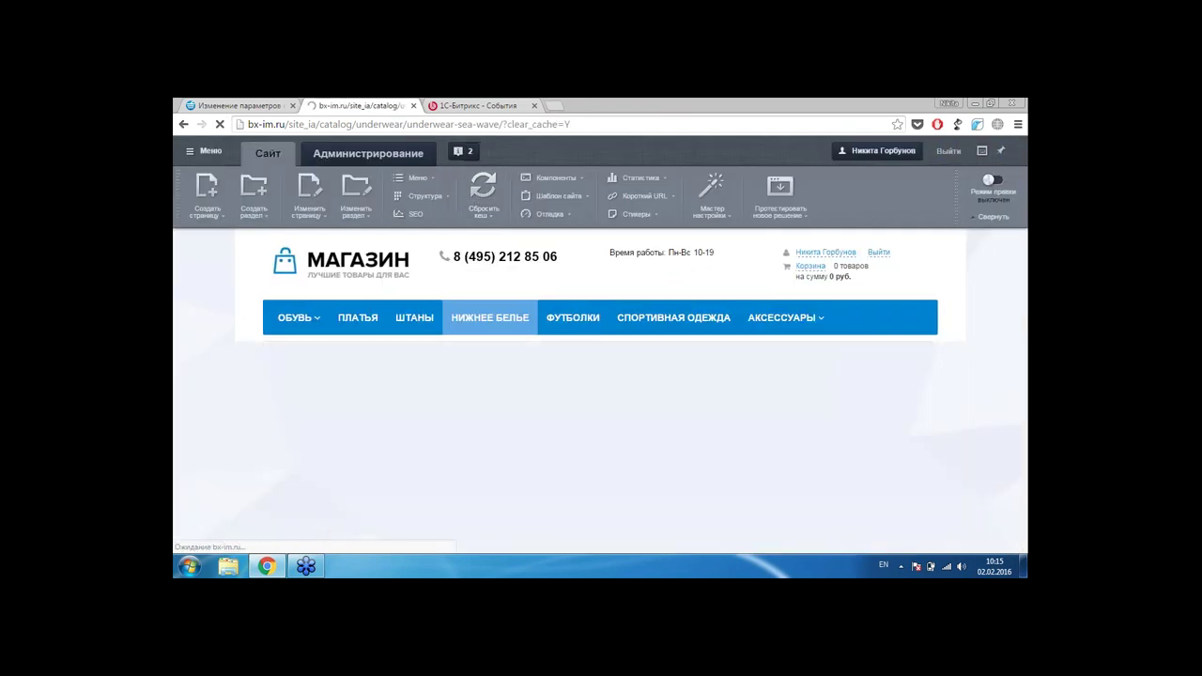
pyautogui.click(240, 106)
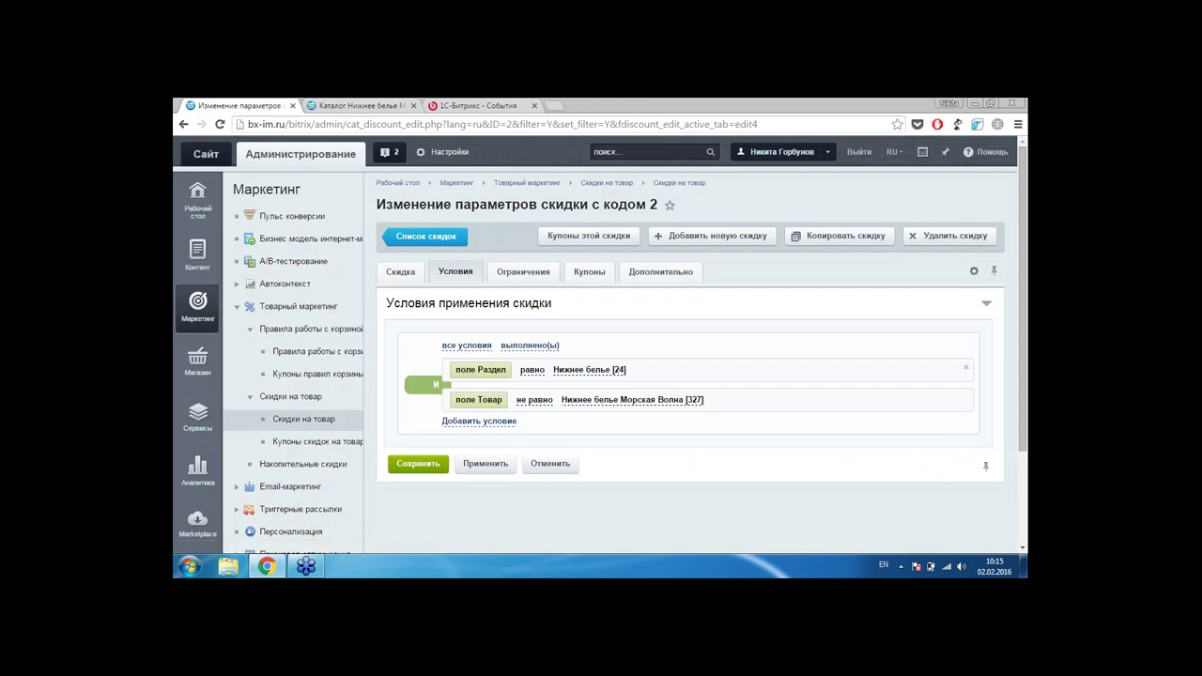
# Remove the 'Товар не равно' exclusion, apply discount 2, and open its Купоны list.
pyautogui.click(965, 399)
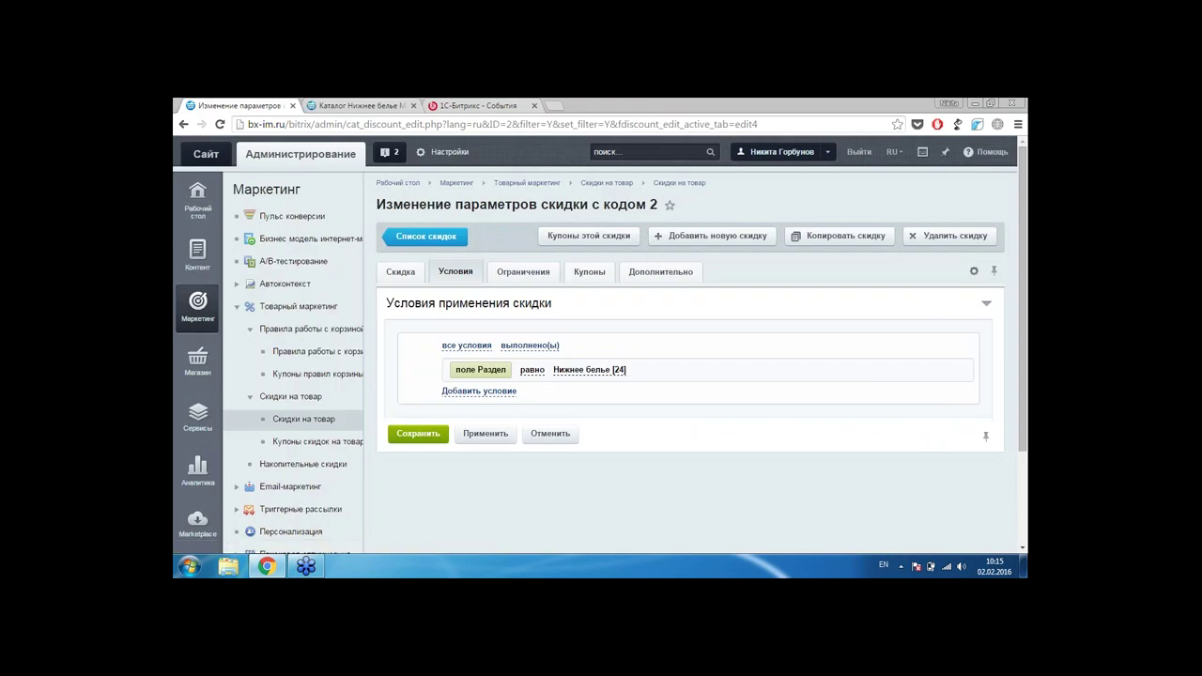
pyautogui.click(477, 435)
pyautogui.click(361, 106)
pyautogui.click(220, 105)
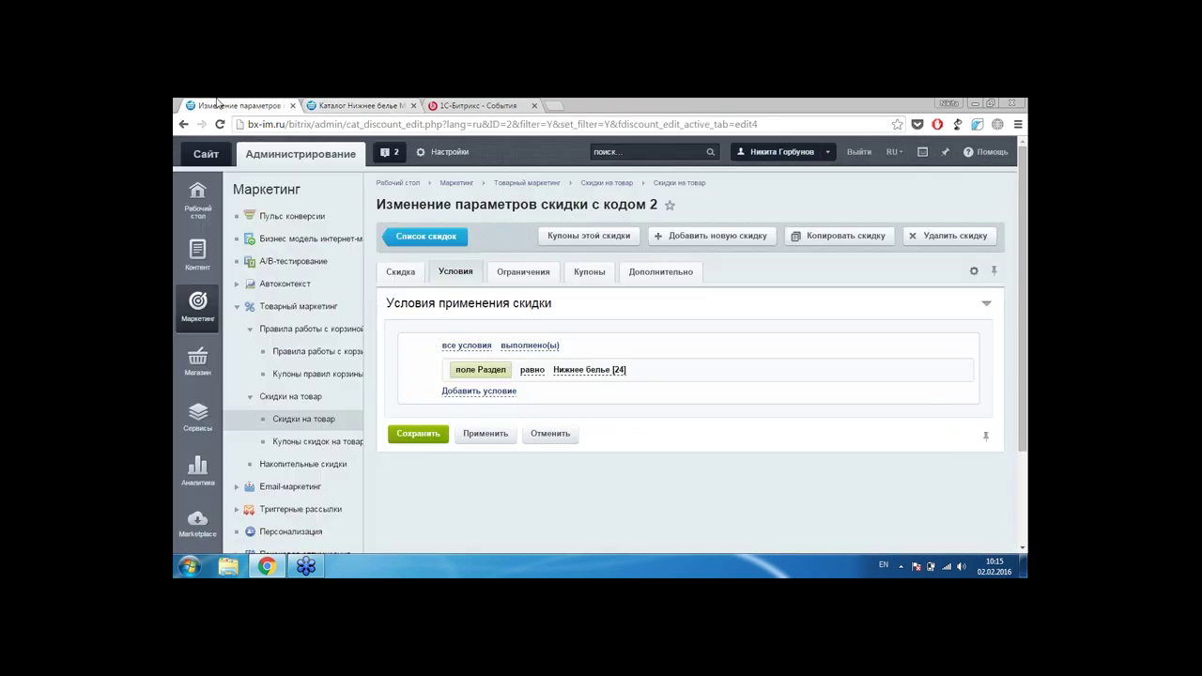
pyautogui.click(588, 272)
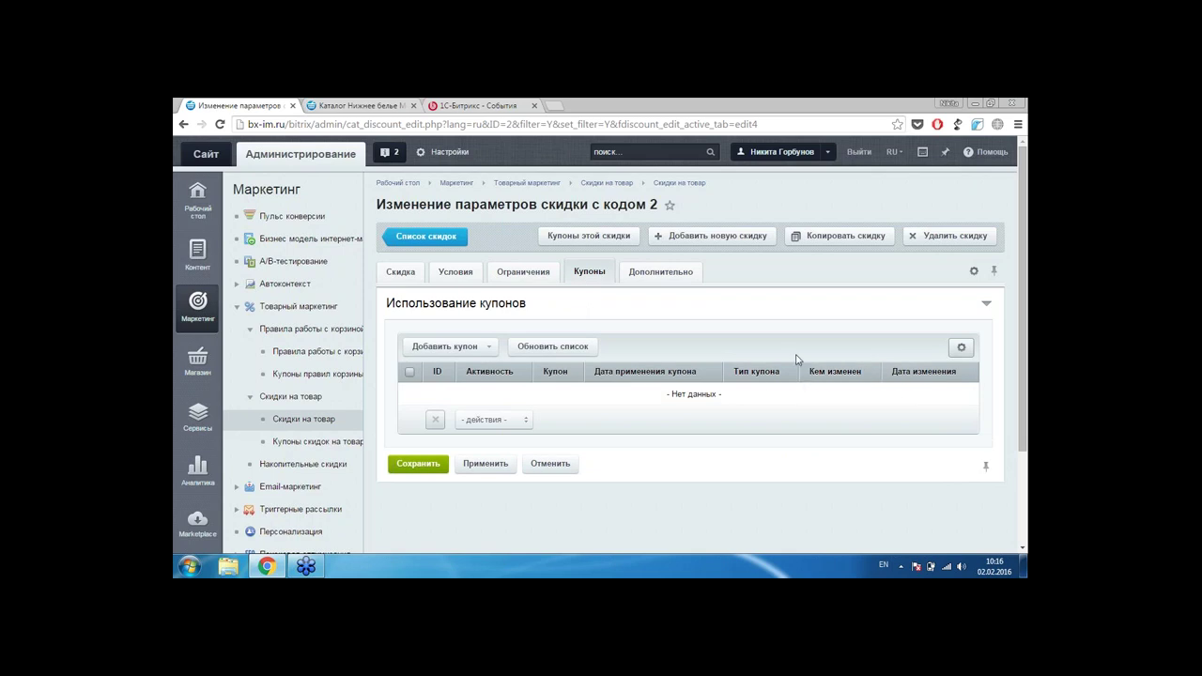
pyautogui.click(350, 107)
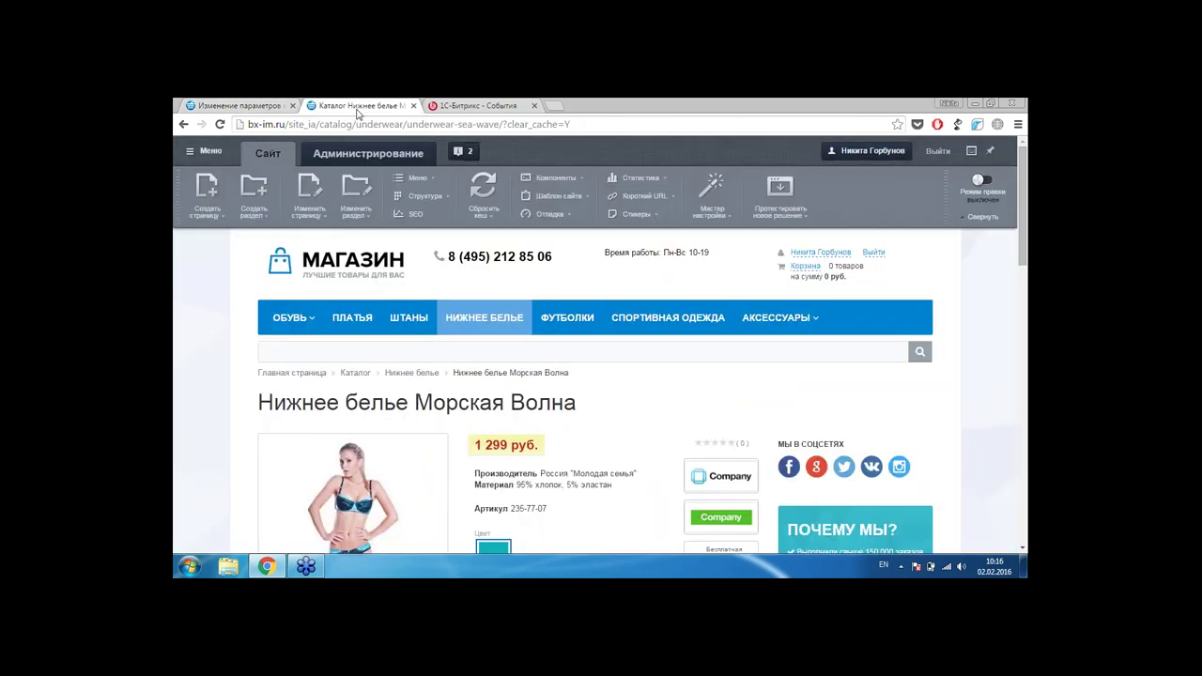
pyautogui.click(480, 319)
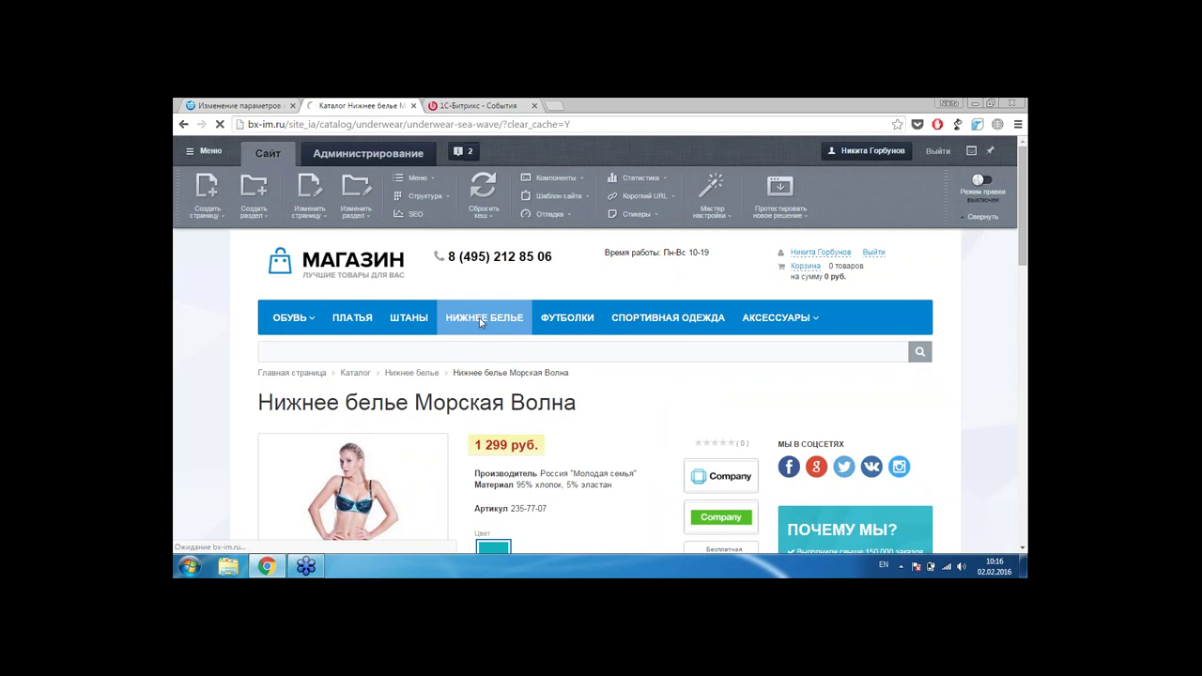
pyautogui.scroll(-6, 233, 418)
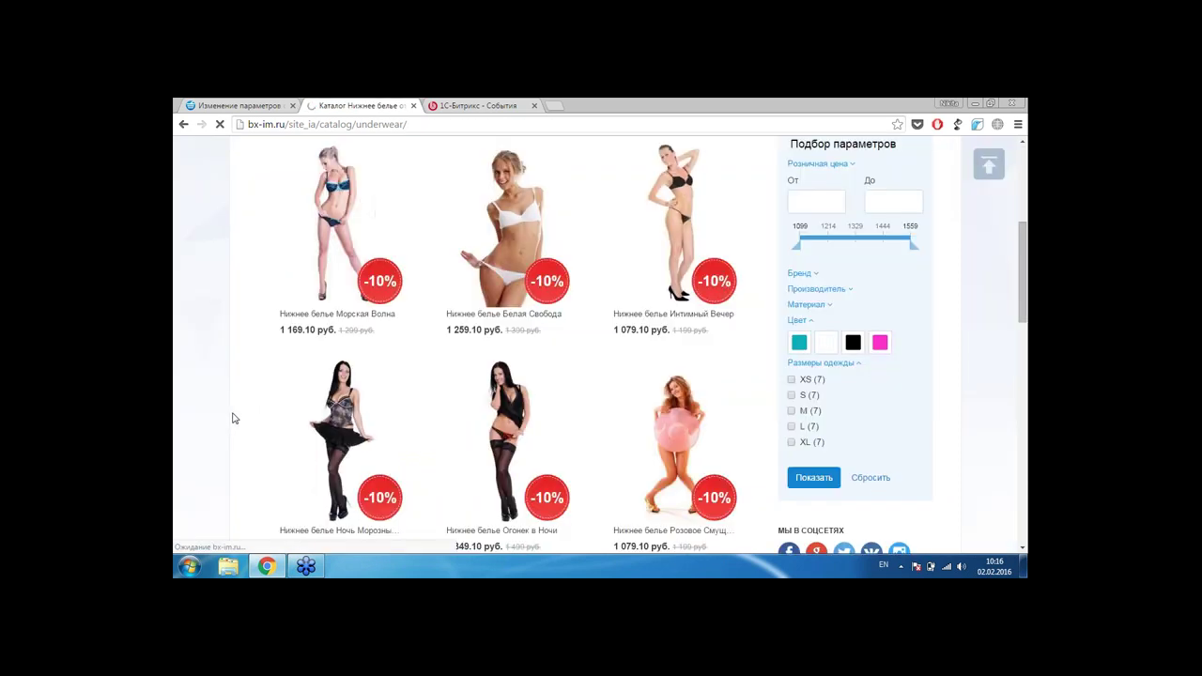
pyautogui.scroll(5, 419, 341)
pyautogui.scroll(-5, 353, 387)
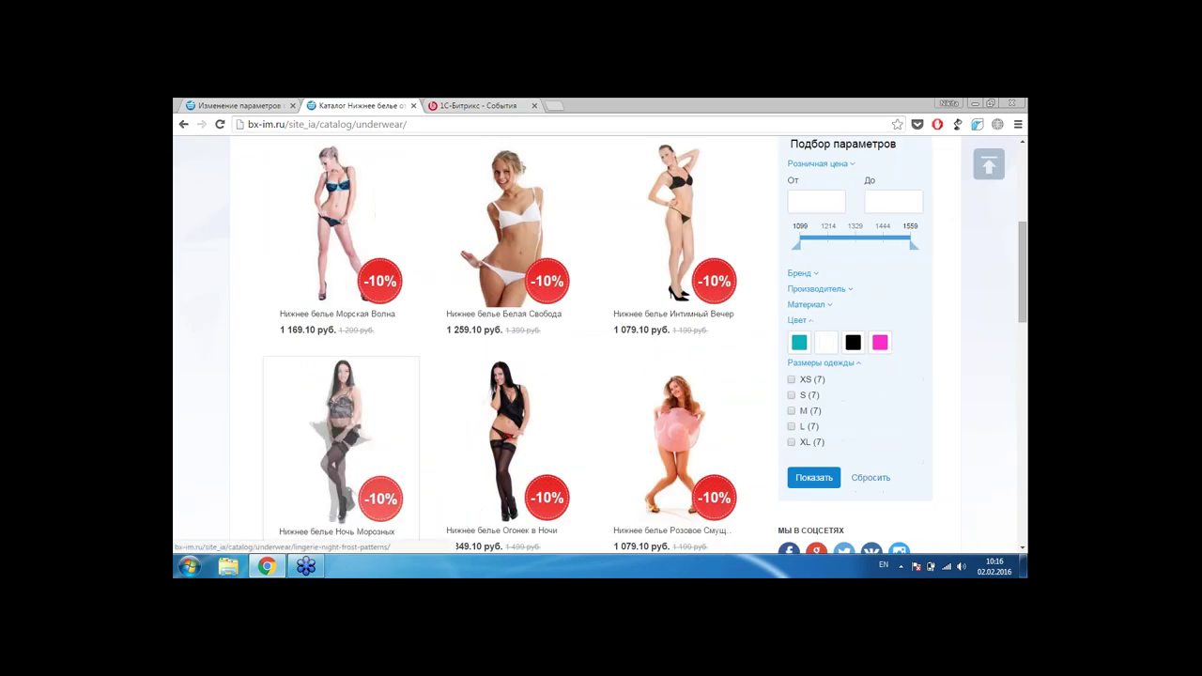
pyautogui.scroll(-2, 353, 386)
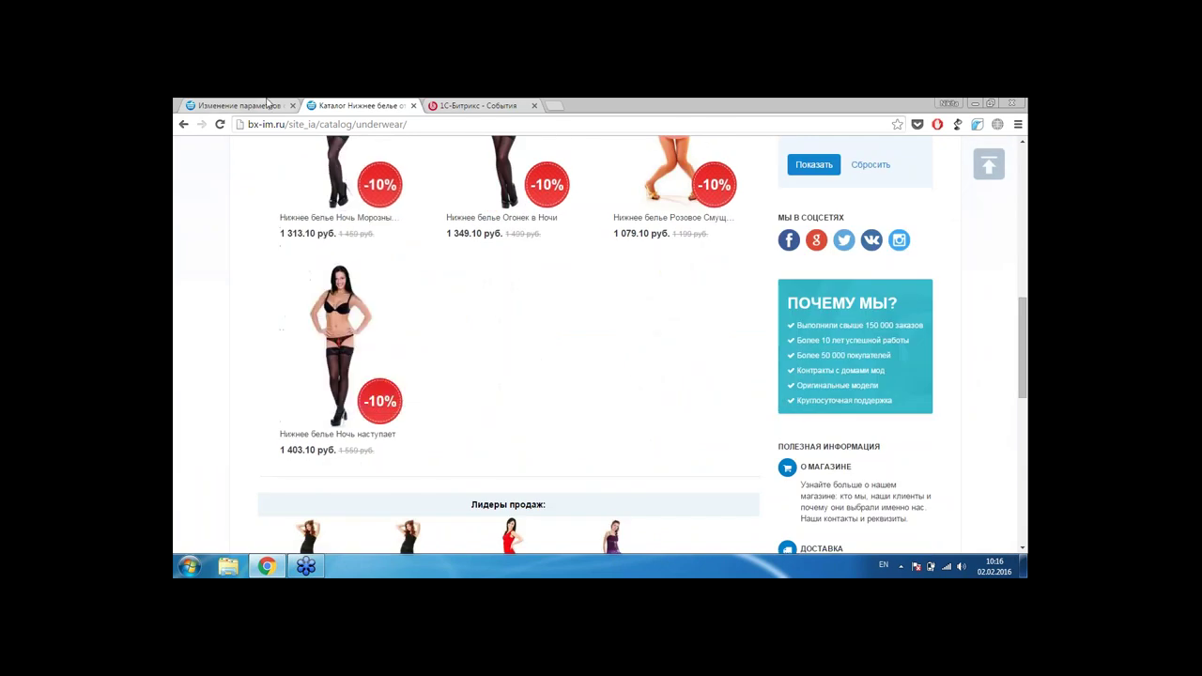
pyautogui.click(239, 105)
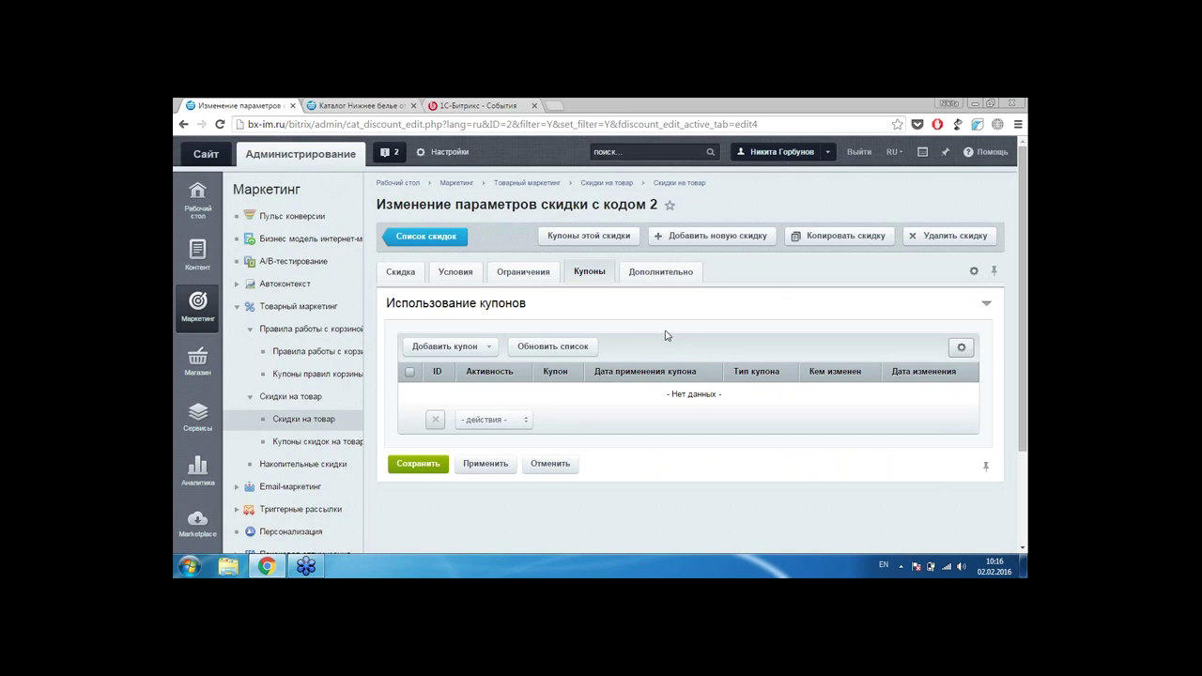
# Start adding a single coupon and set its type to Многоразовый купон.
pyautogui.click(447, 347)
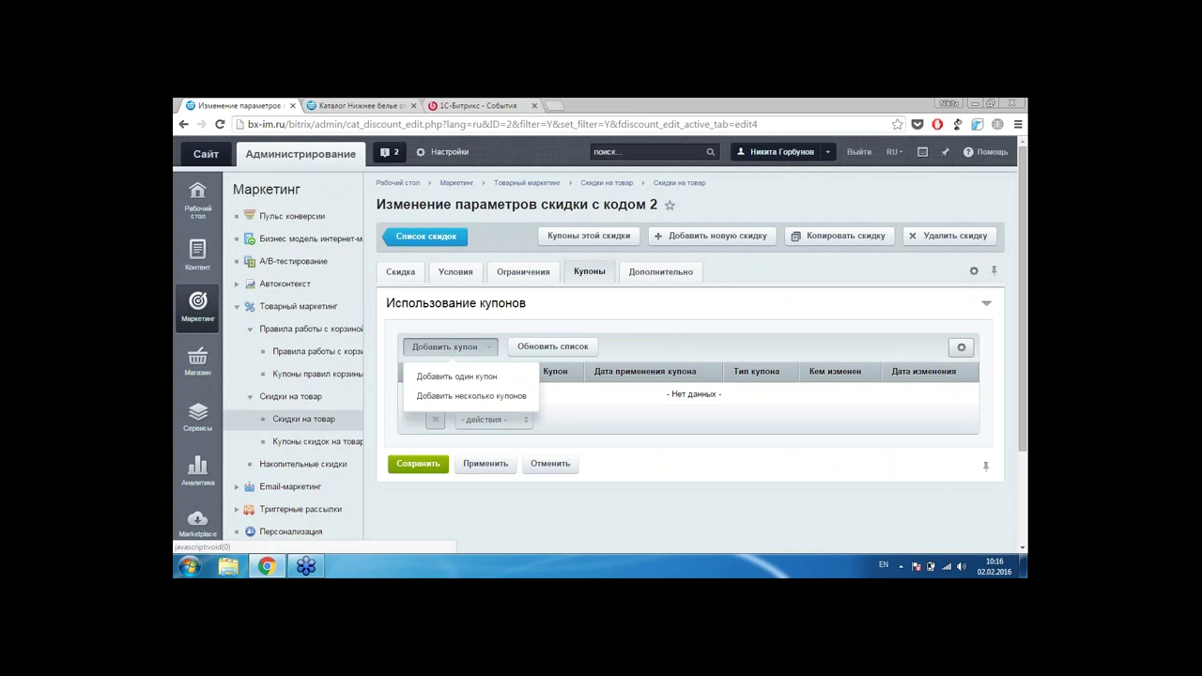
pyautogui.click(476, 380)
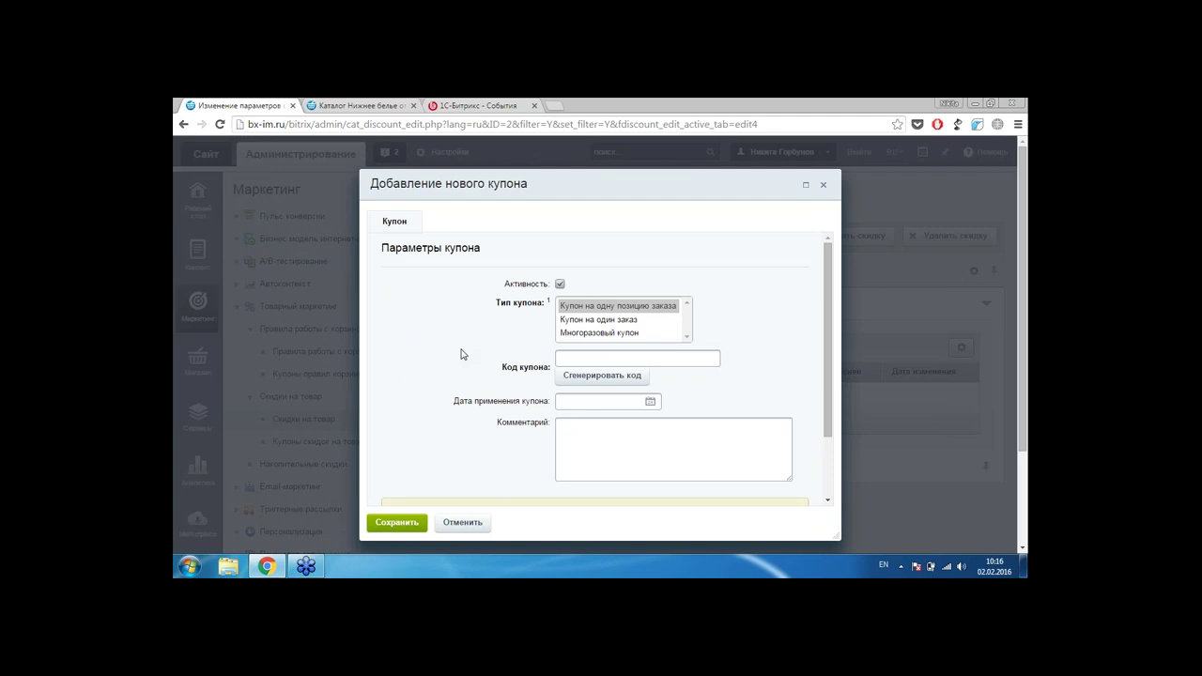
pyautogui.scroll(-2, 461, 354)
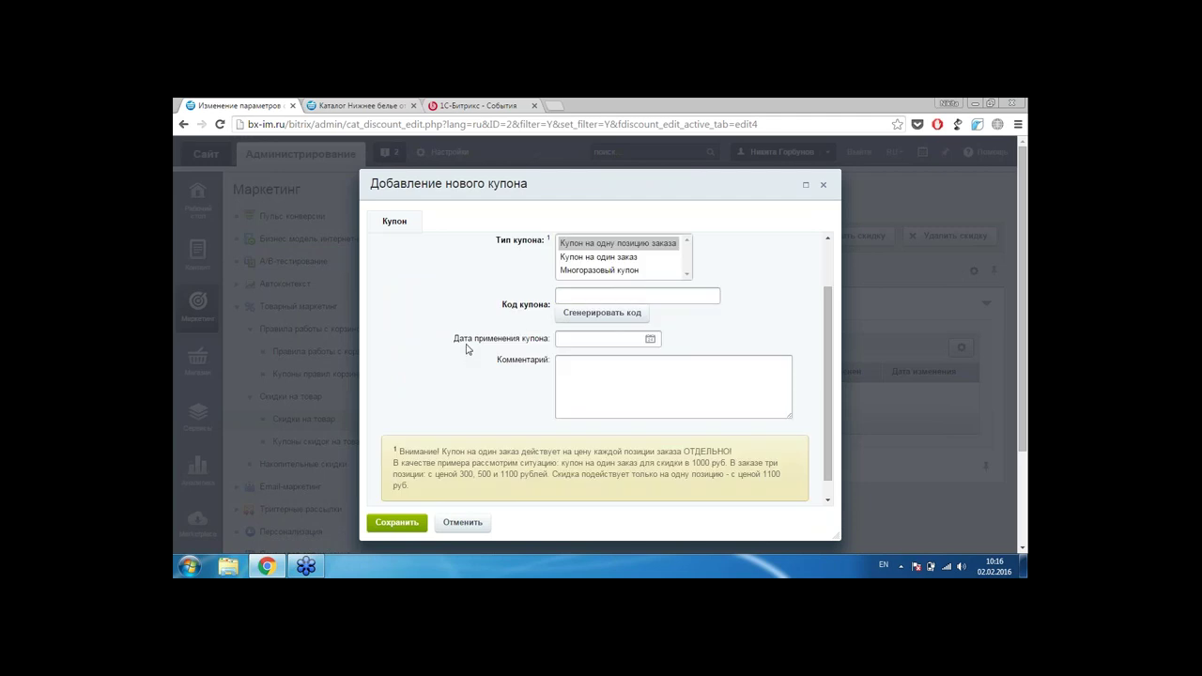
pyautogui.click(620, 251)
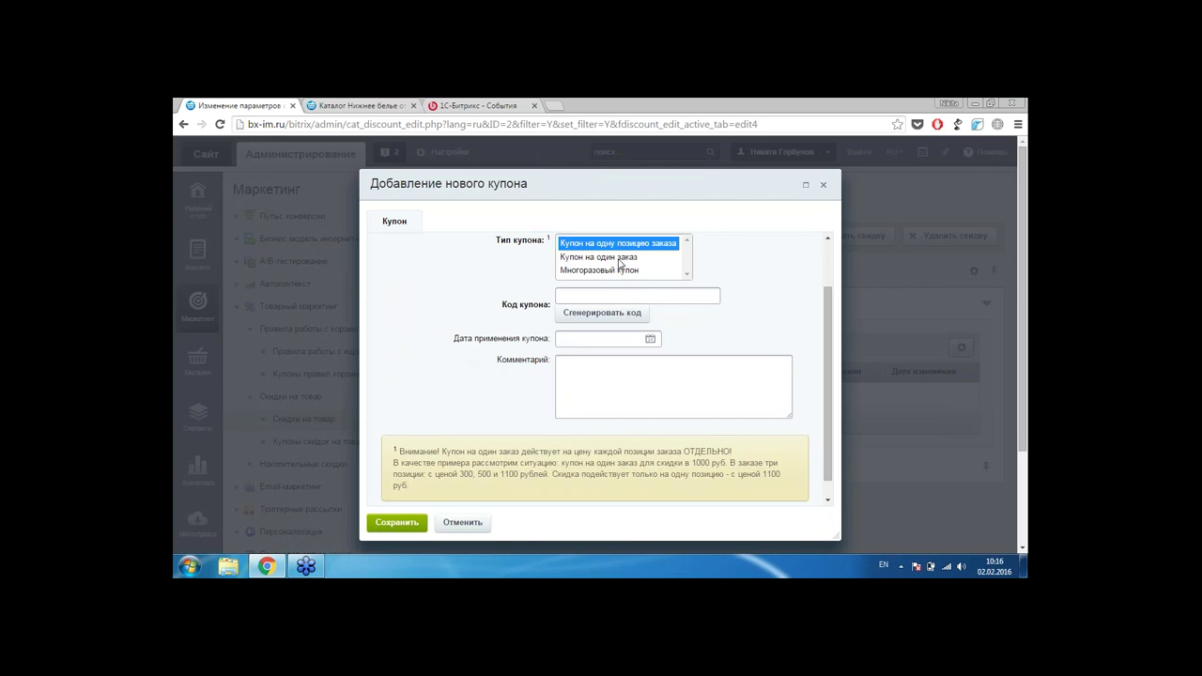
pyautogui.click(619, 261)
pyautogui.click(617, 272)
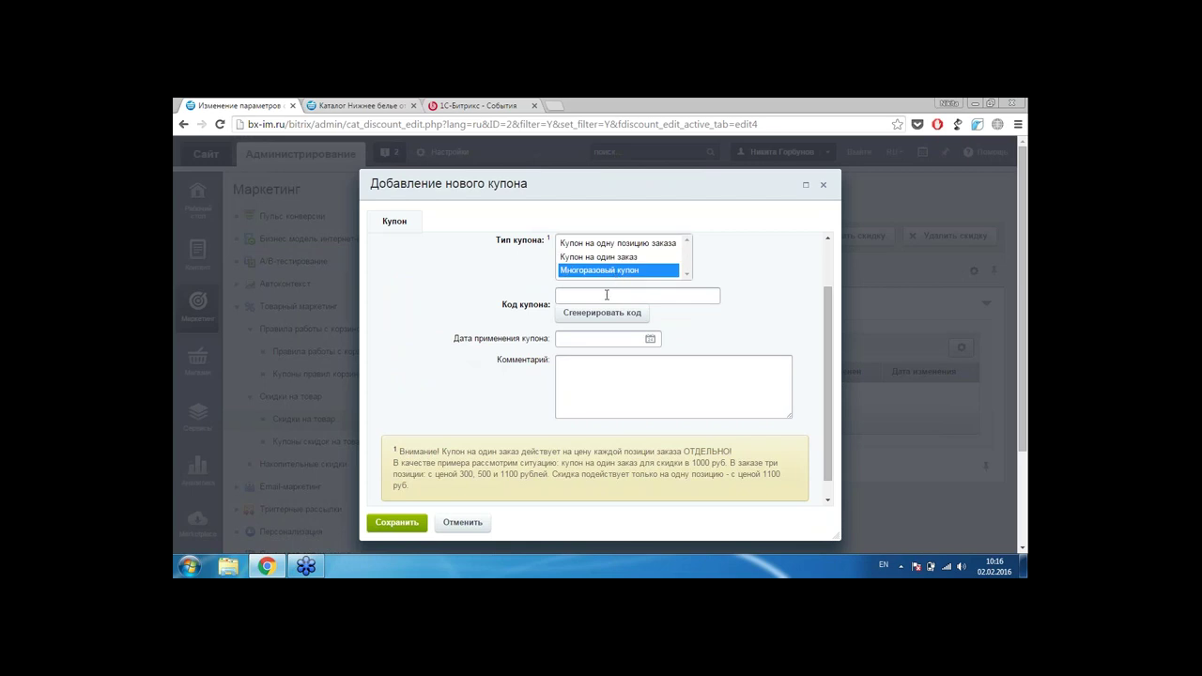
# Enter coupon code HAPPYNY, add the comment 'sdgsdgfd', and save the coupon.
pyautogui.click(608, 295)
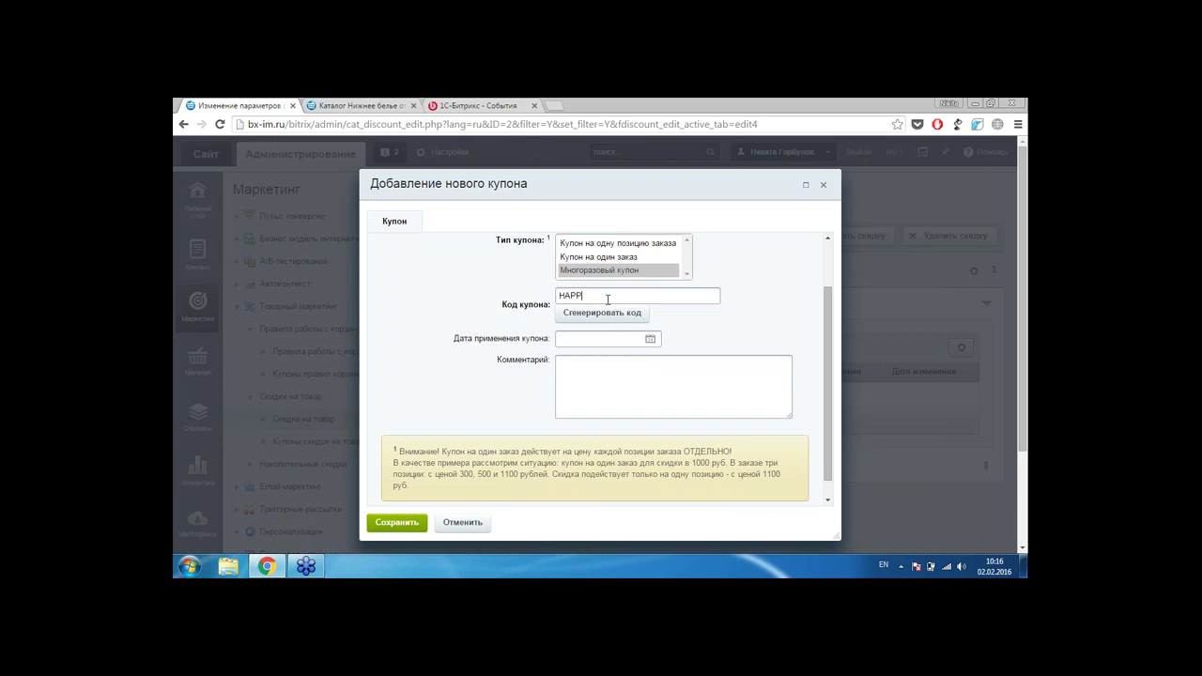
pyautogui.write('HAPPYNY')
pyautogui.click(622, 314)
pyautogui.moveTo(649, 295); pyautogui.dragTo(371, 291)
pyautogui.write('HAPP')
pyautogui.click(638, 397)
pyautogui.write('sdgsdgfd')
pyautogui.click(399, 523)
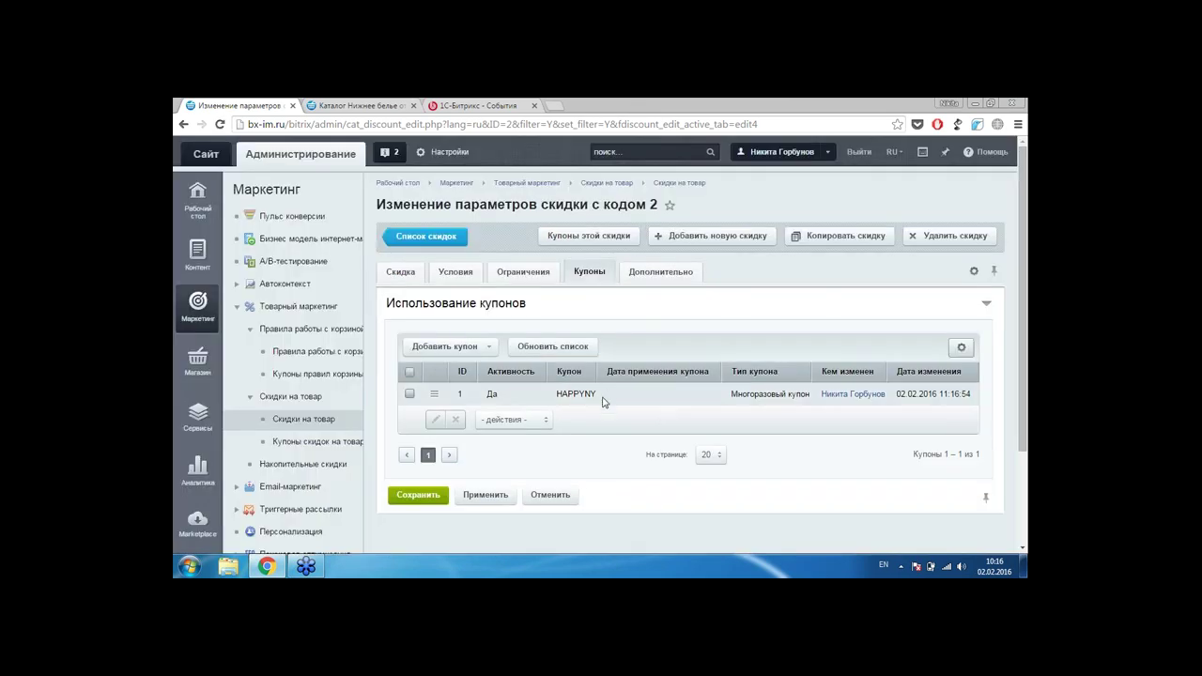
# Check the saved HAPPYNY coupon's settings, then switch to the storefront underwear catalog.
pyautogui.moveTo(597, 394); pyautogui.dragTo(557, 393)
pyautogui.rightClick(571, 393)
pyautogui.click(608, 390)
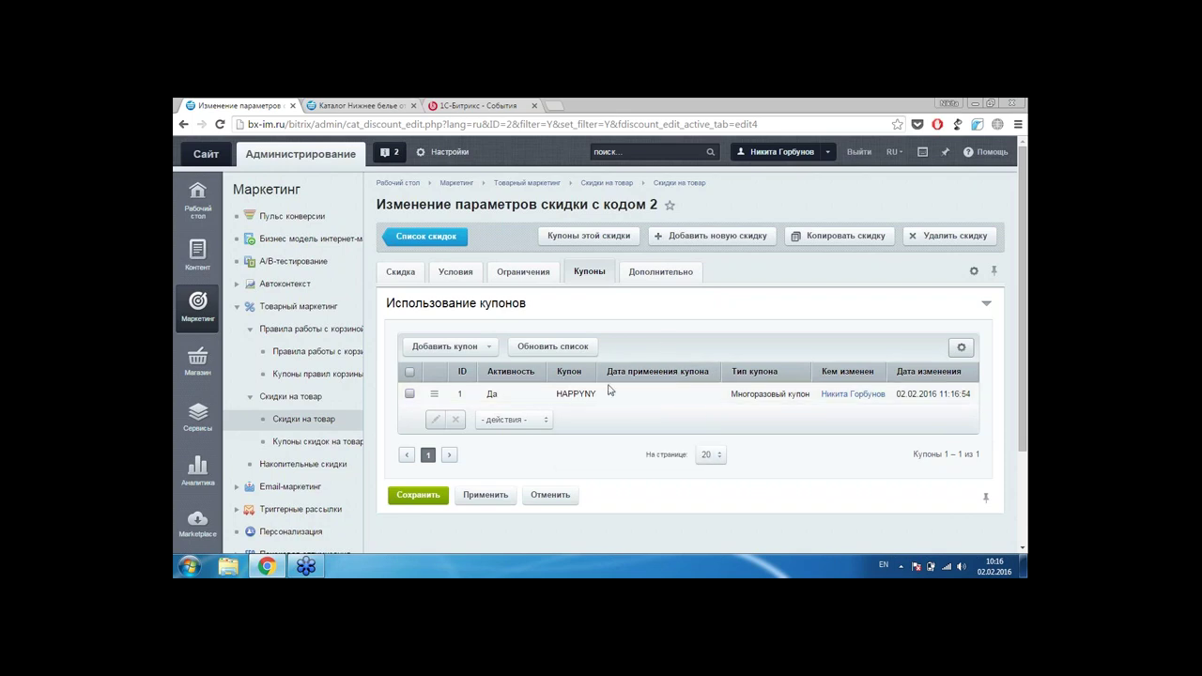
pyautogui.doubleClick(575, 393)
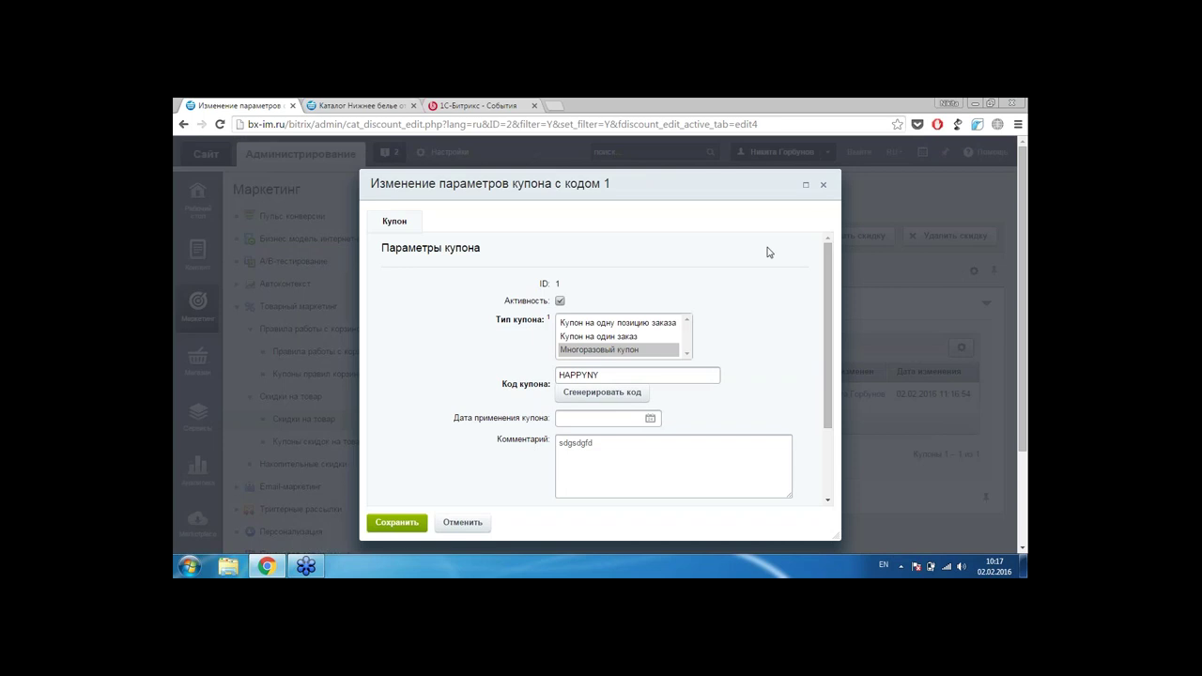
pyautogui.click(822, 184)
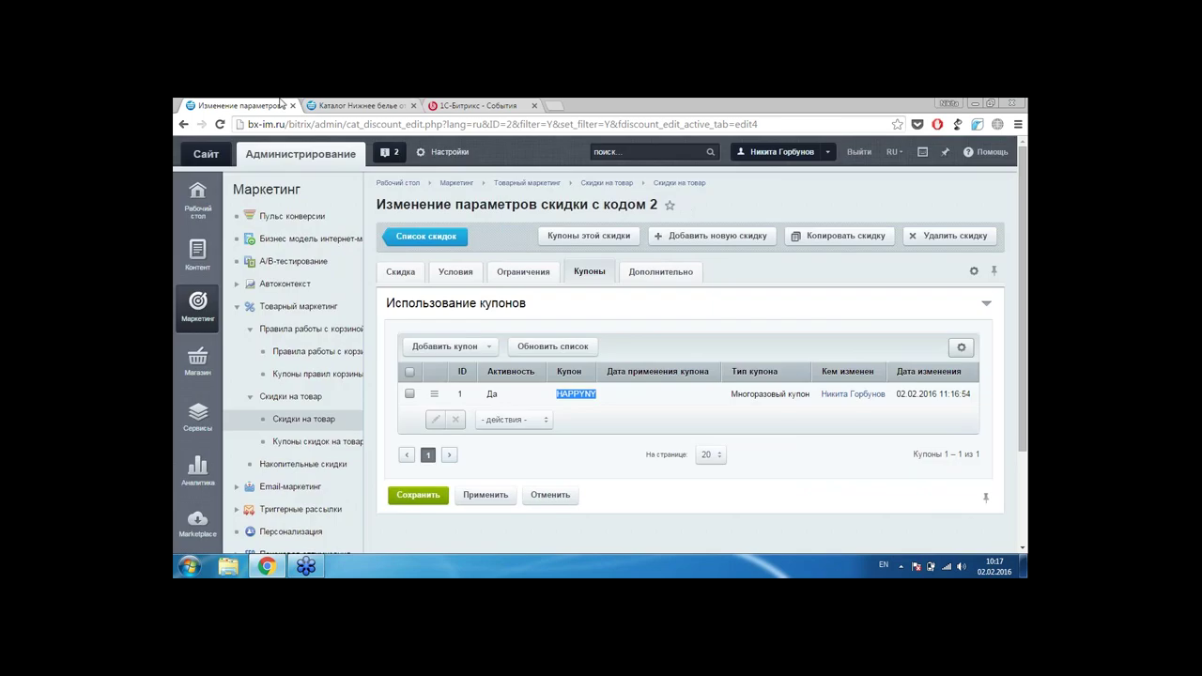
pyautogui.click(349, 105)
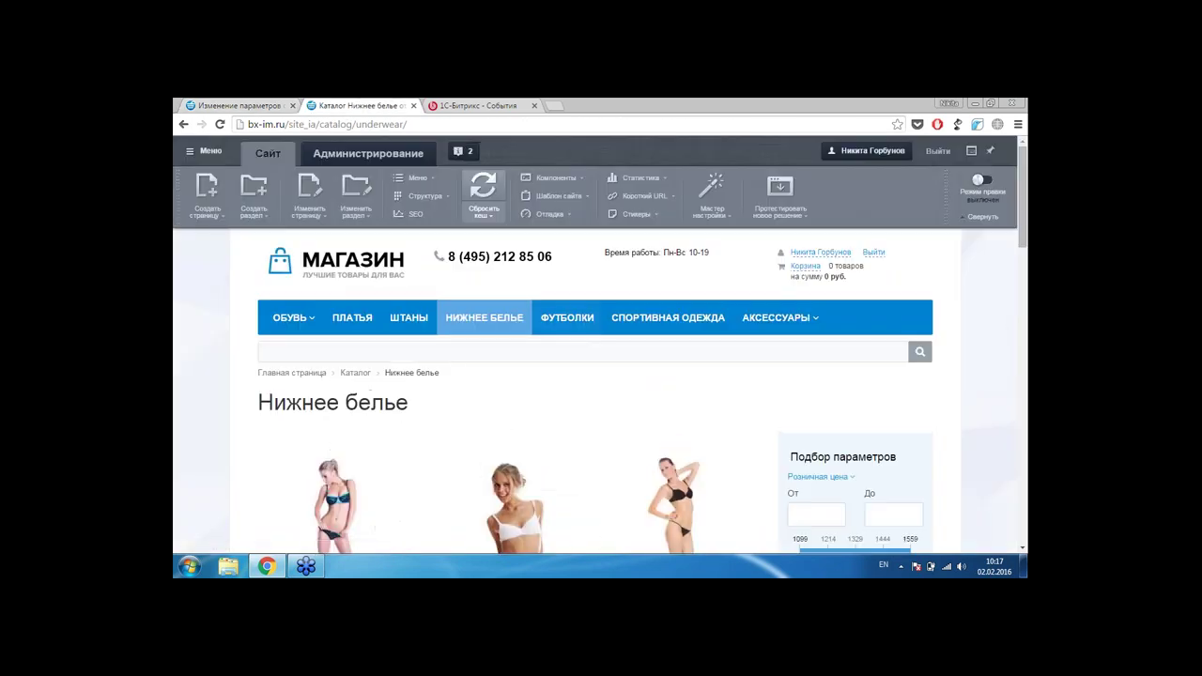
# Clear the site cache and add Нижнее белье Белая Свобода to the cart.
pyautogui.click(483, 188)
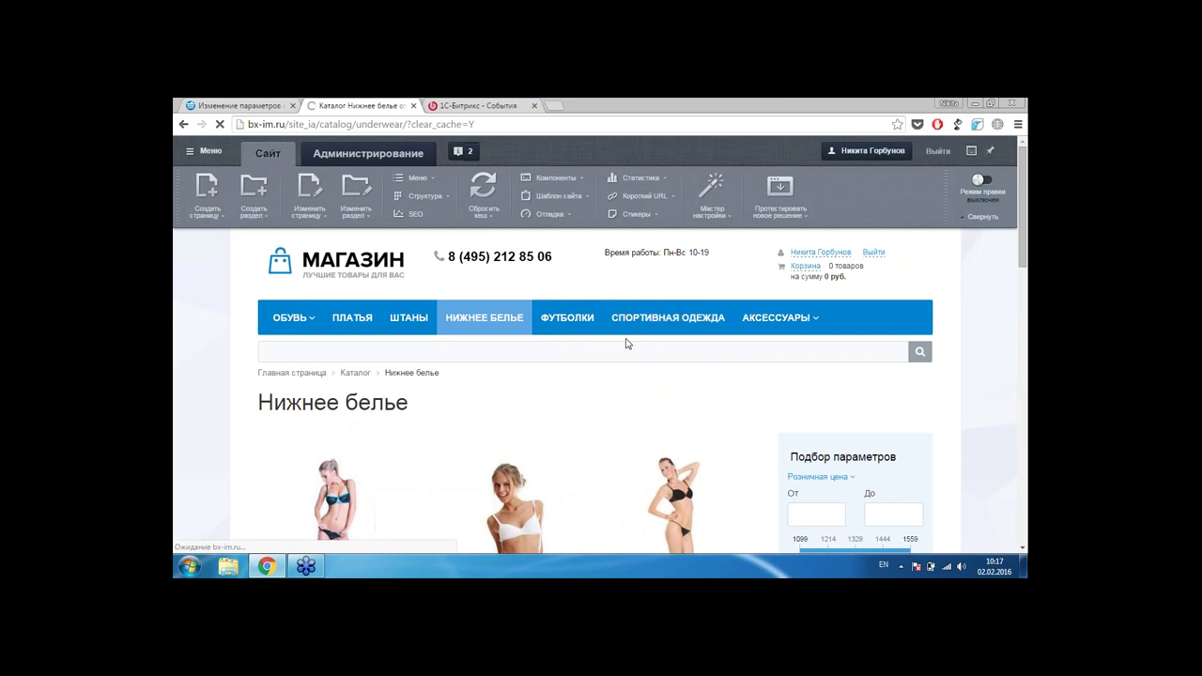
pyautogui.scroll(-5, 512, 238)
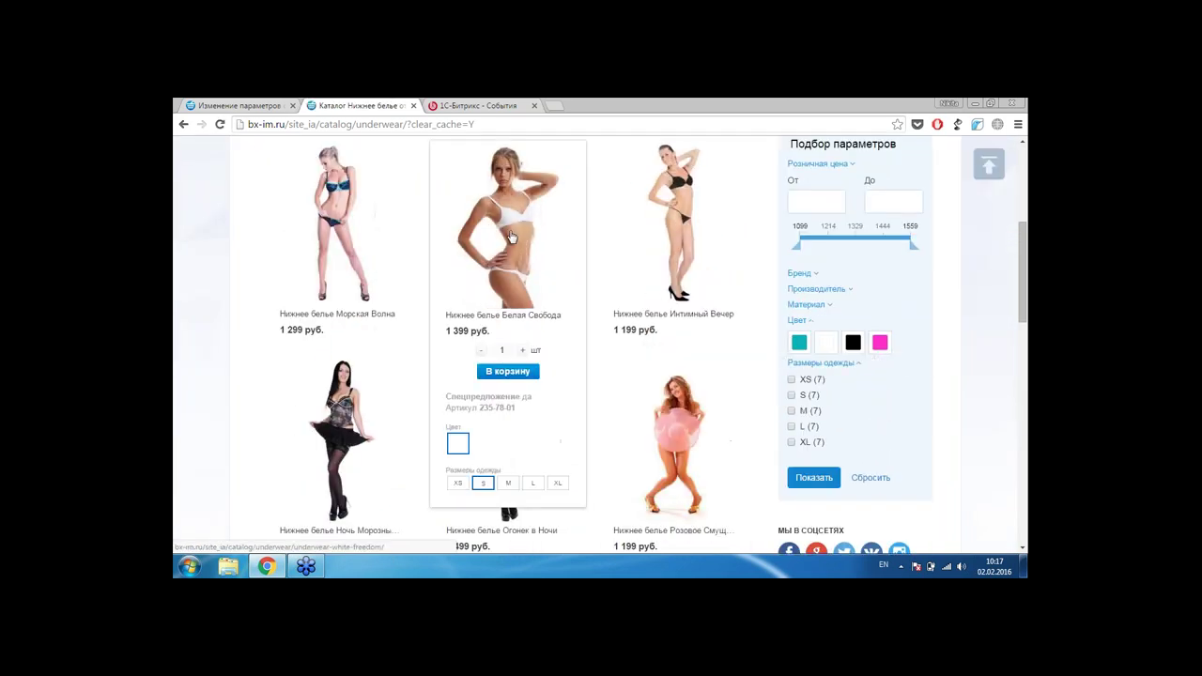
pyautogui.click(510, 373)
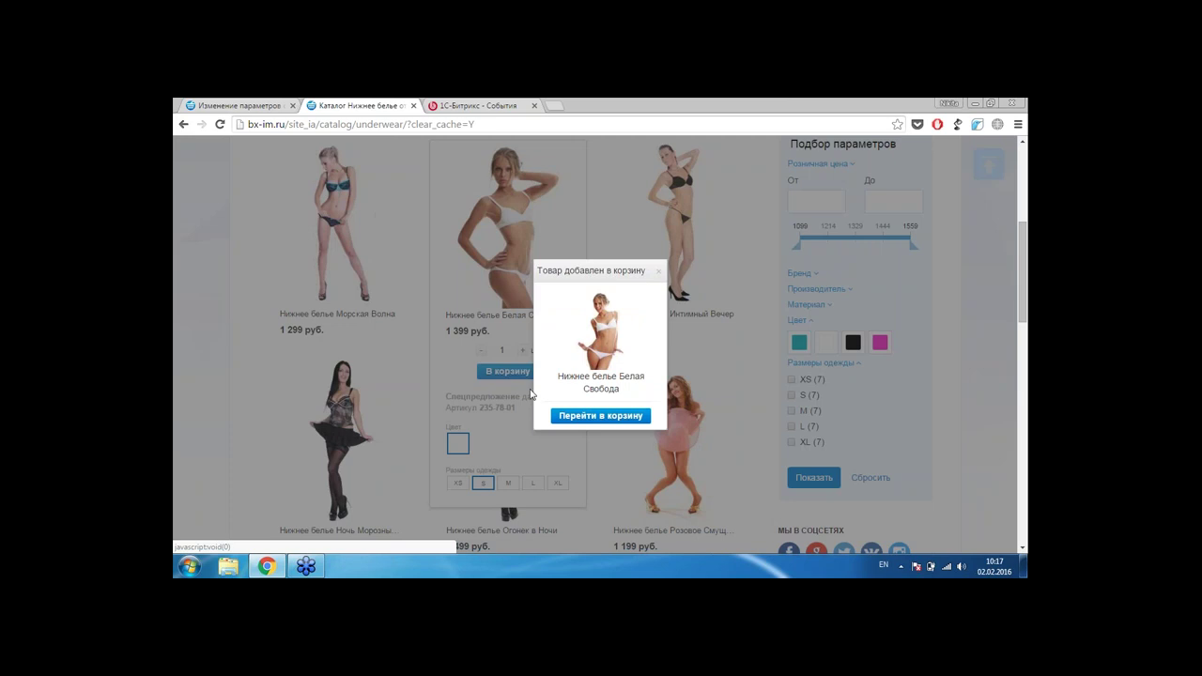
pyautogui.click(586, 419)
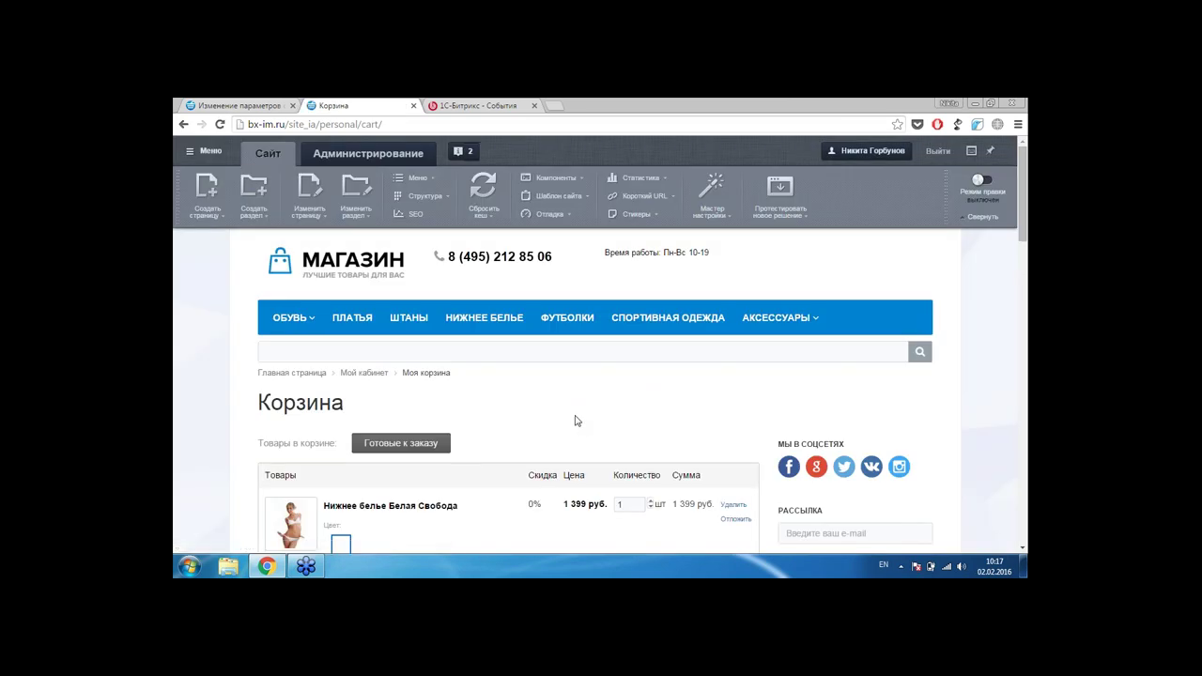
pyautogui.scroll(-1, 574, 418)
pyautogui.scroll(1, 569, 417)
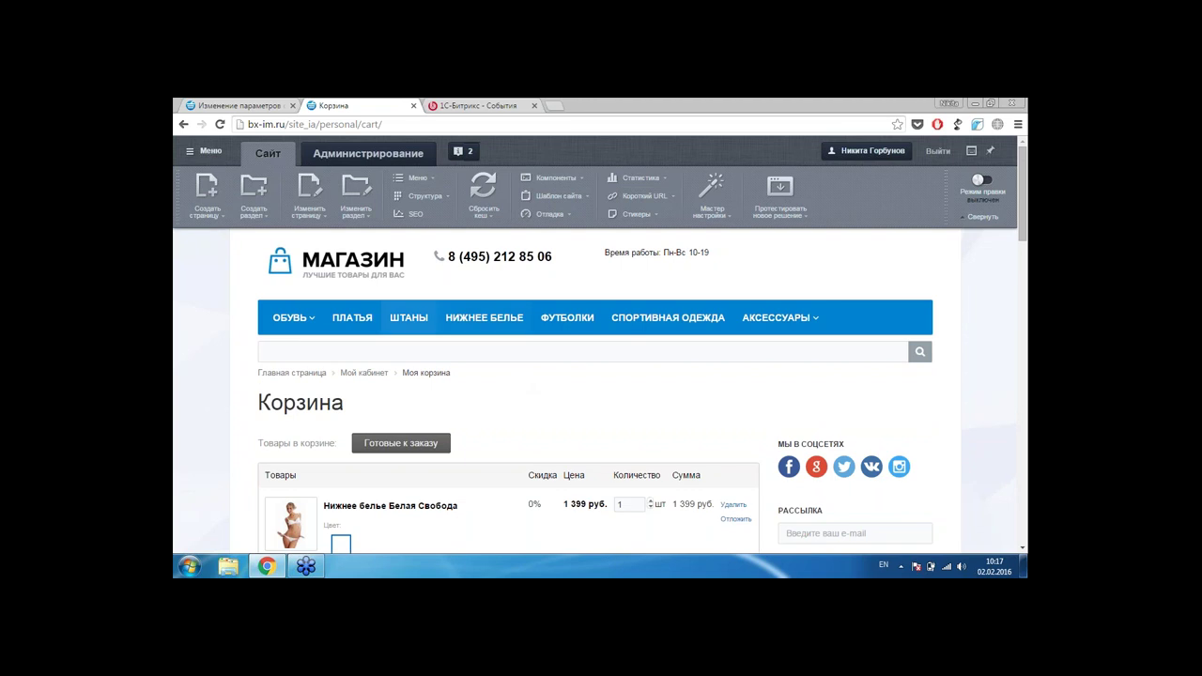
# Open the ШТАНЫ catalog and the Штаны Полосатый Рейс product for the cart.
pyautogui.click(404, 316)
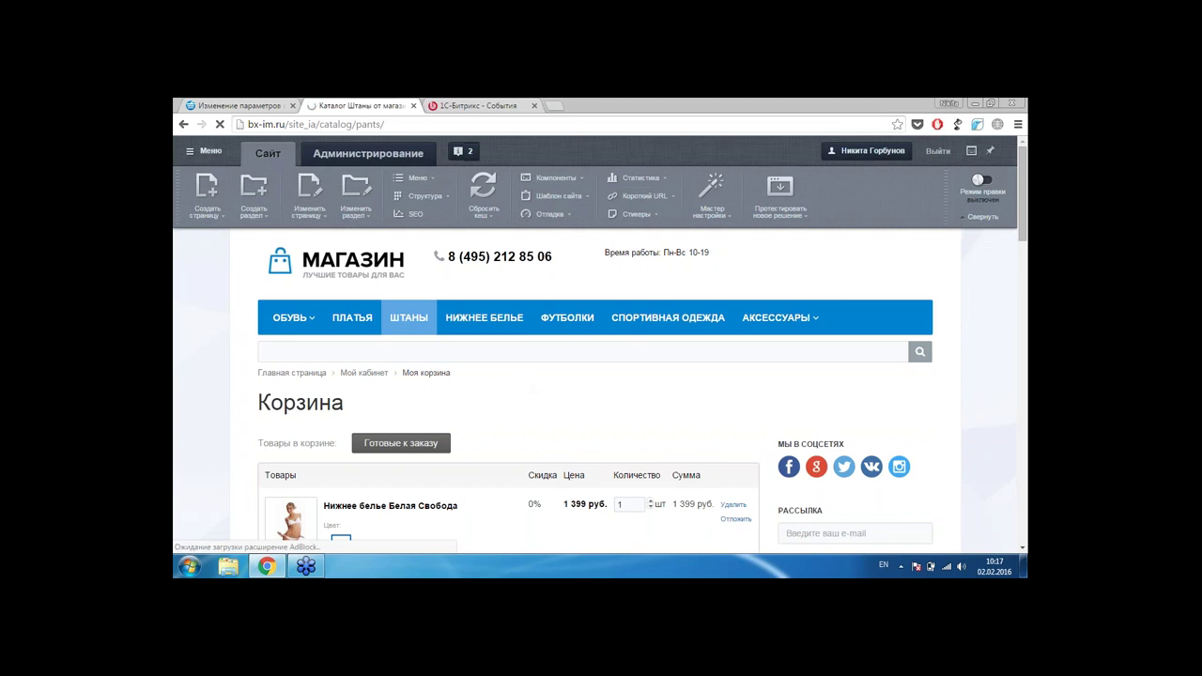
pyautogui.scroll(-4, 483, 362)
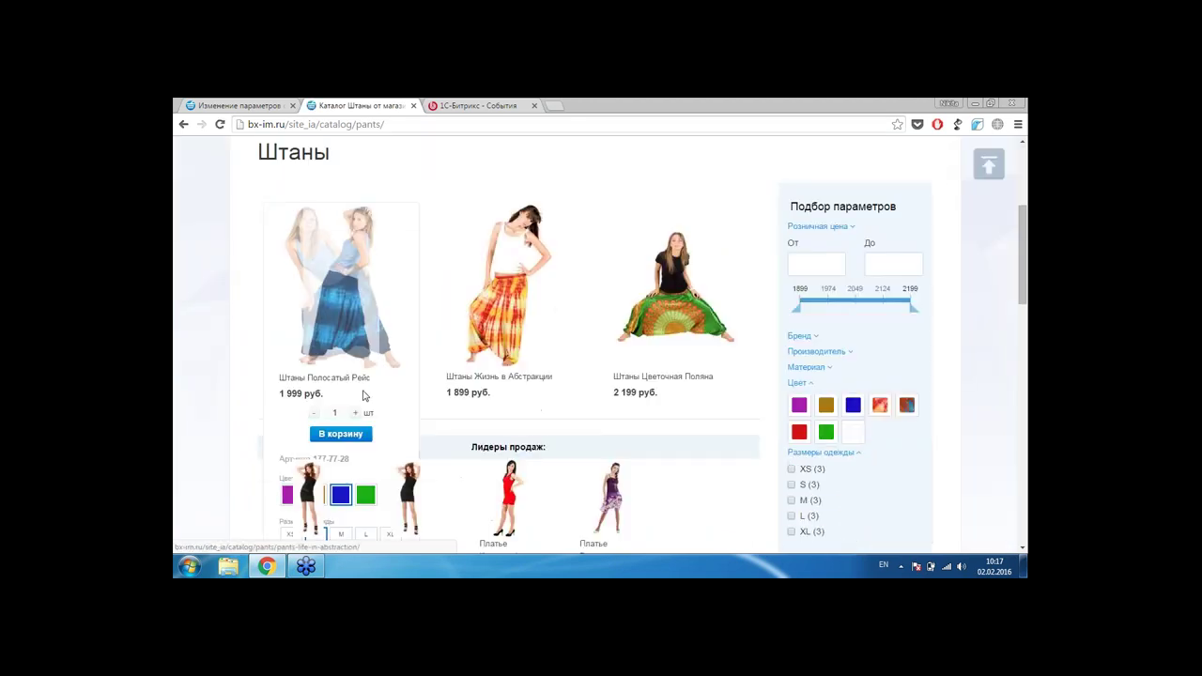
pyautogui.scroll(-2, 391, 435)
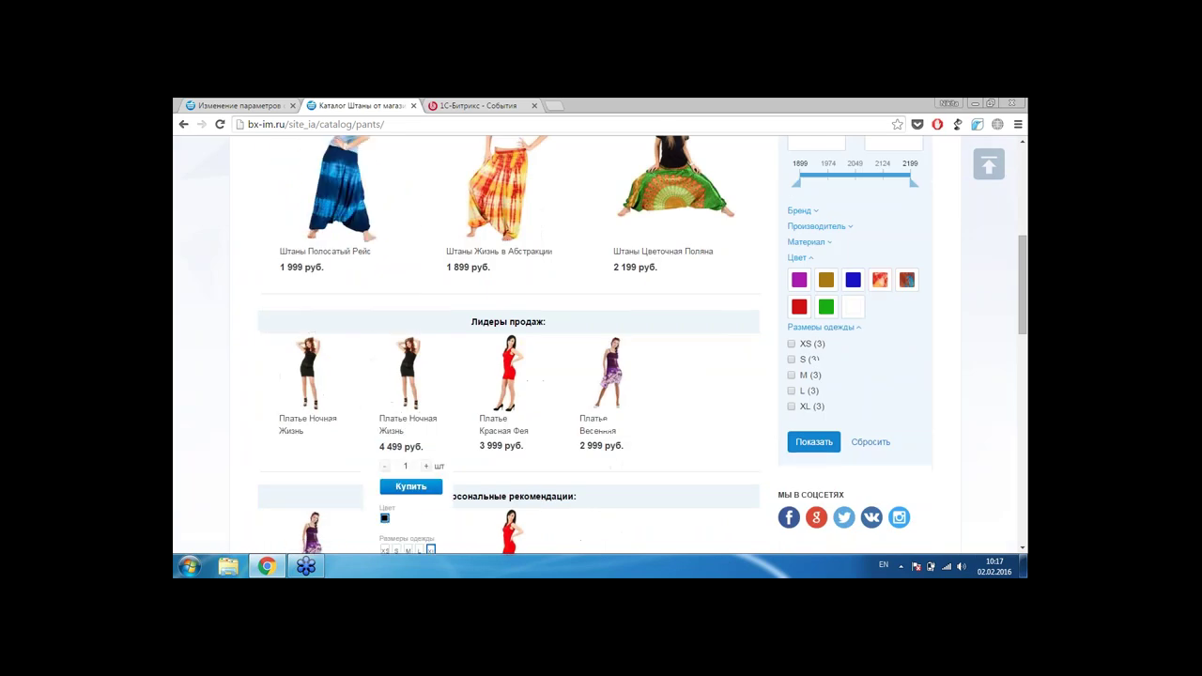
pyautogui.click(350, 211)
pyautogui.scroll(-3, 429, 445)
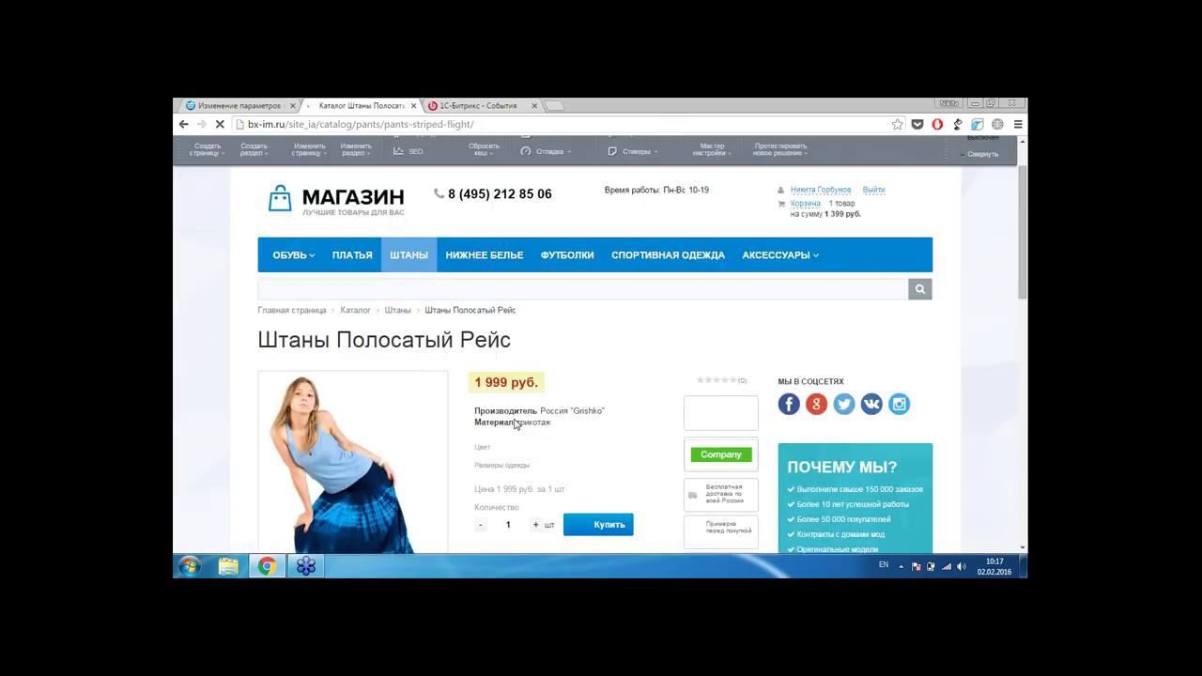
pyautogui.scroll(-2, 590, 424)
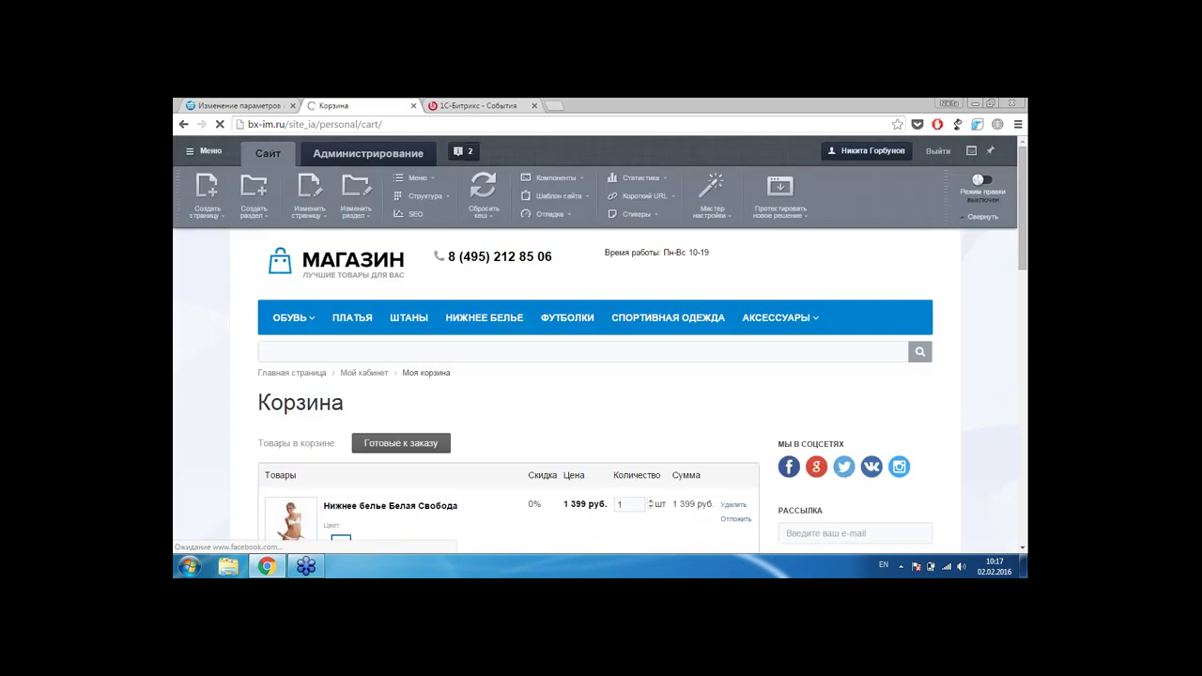
pyautogui.scroll(-3, 563, 363)
pyautogui.scroll(-2, 563, 362)
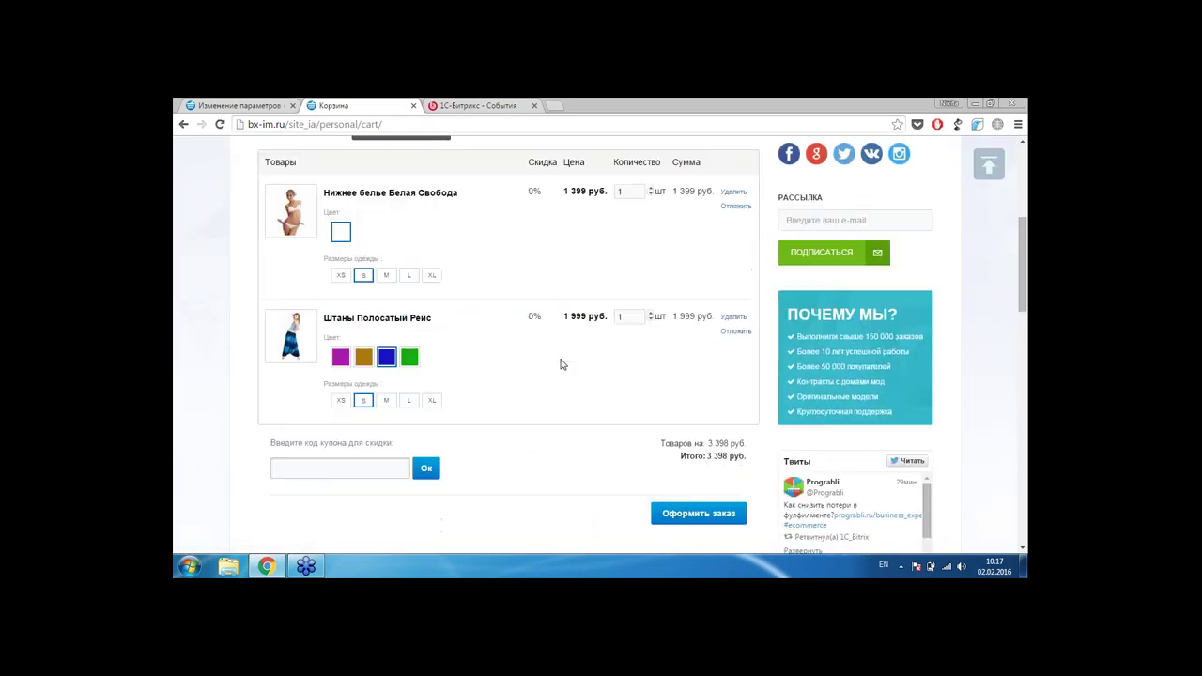
# Enter coupon HAPPYNY in the cart's coupon field and apply it, cutting the total to 3 258.10 руб.
pyautogui.click(323, 470)
pyautogui.hotkey('ctrl', 'v')
pyautogui.hotkey('ctrl', 'a')
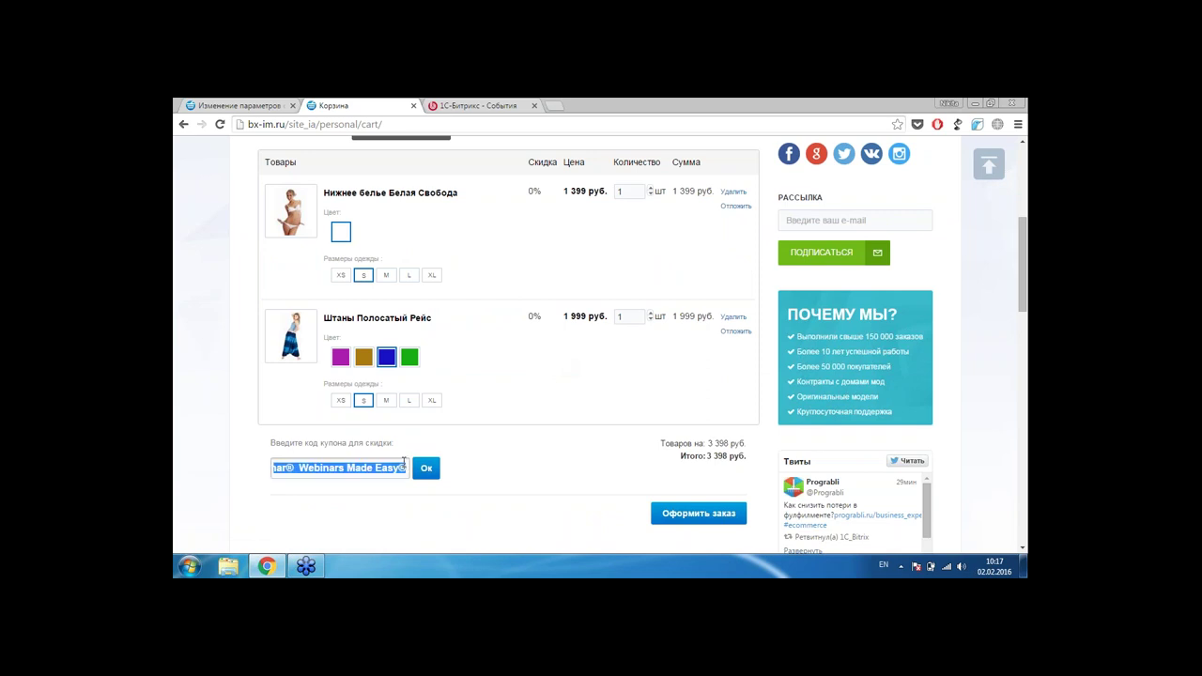
pyautogui.write('HAPP')
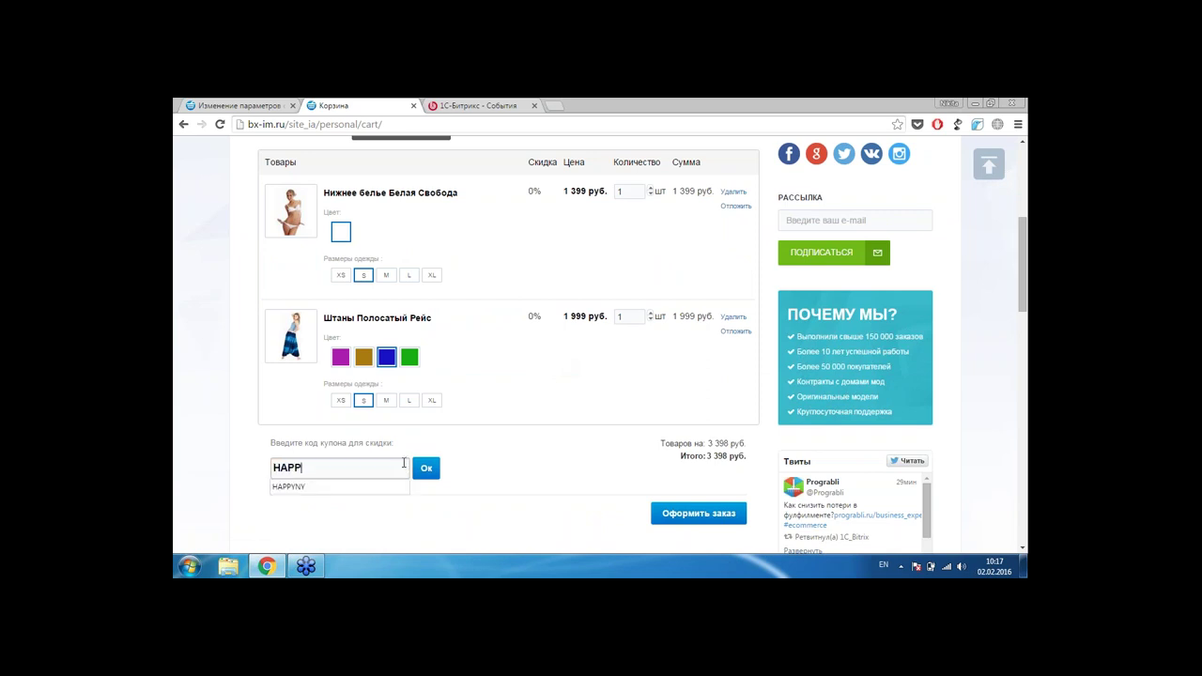
pyautogui.write('YNY')
pyautogui.click(426, 467)
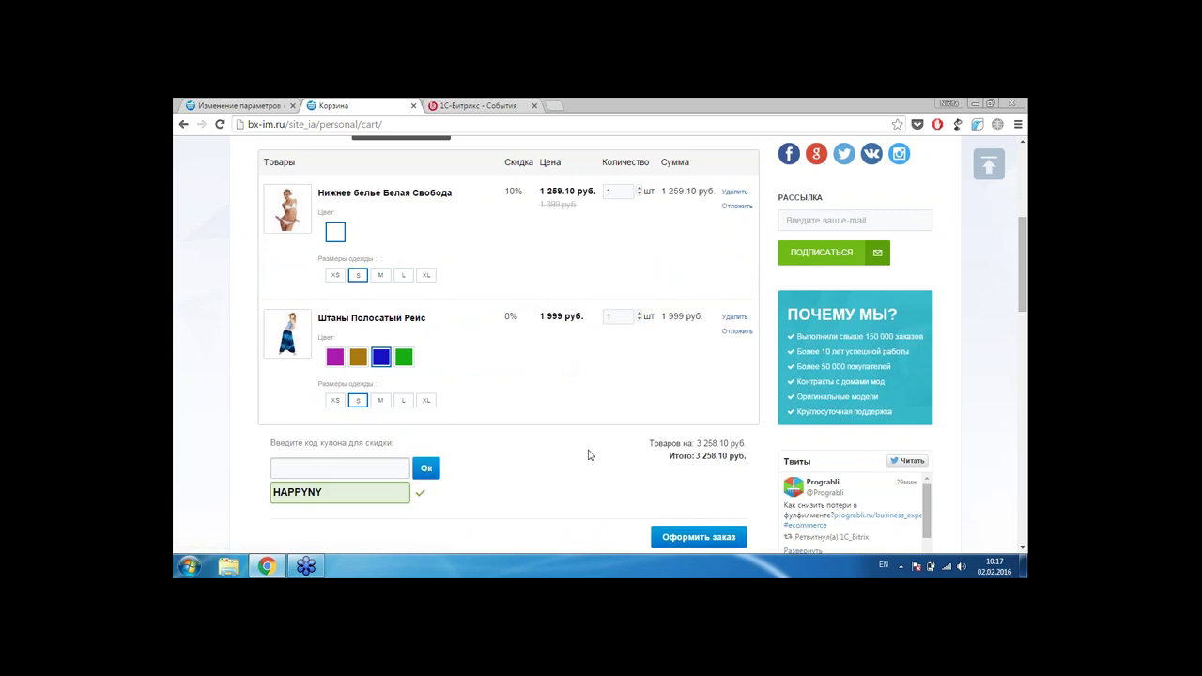
pyautogui.moveTo(420, 492)
pyautogui.scroll(-2, 607, 379)
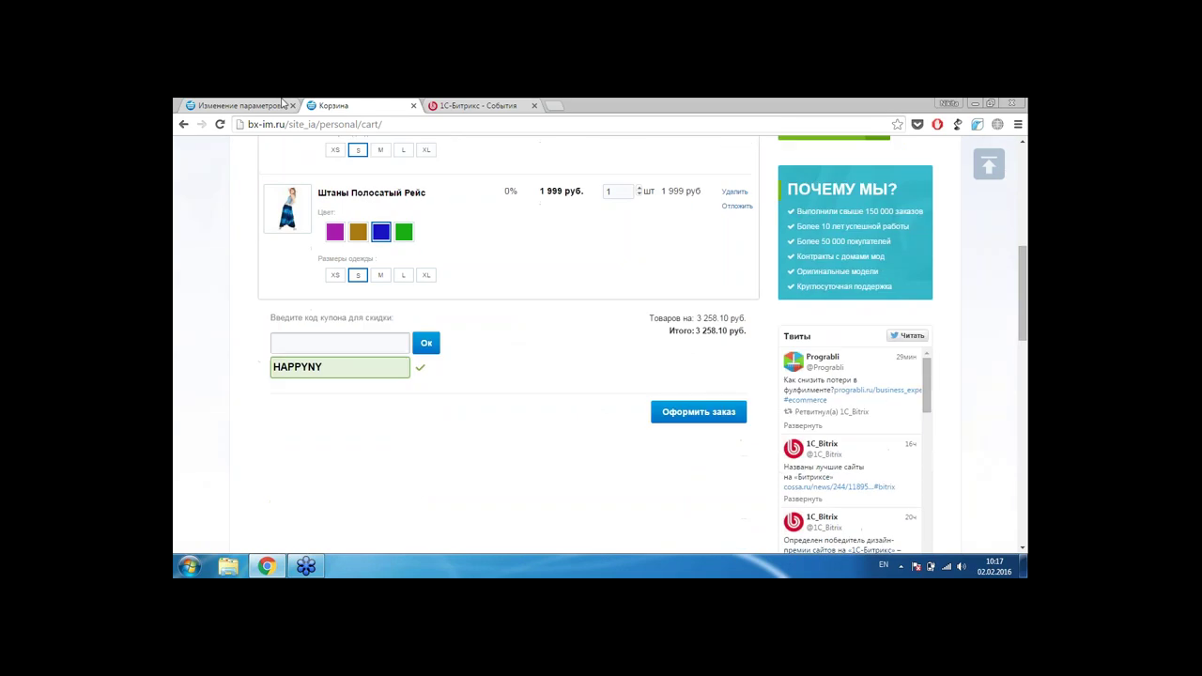
# Return to the Изменение параметров скидки tab showing HAPPYNY as an active coupon.
pyautogui.click(275, 105)
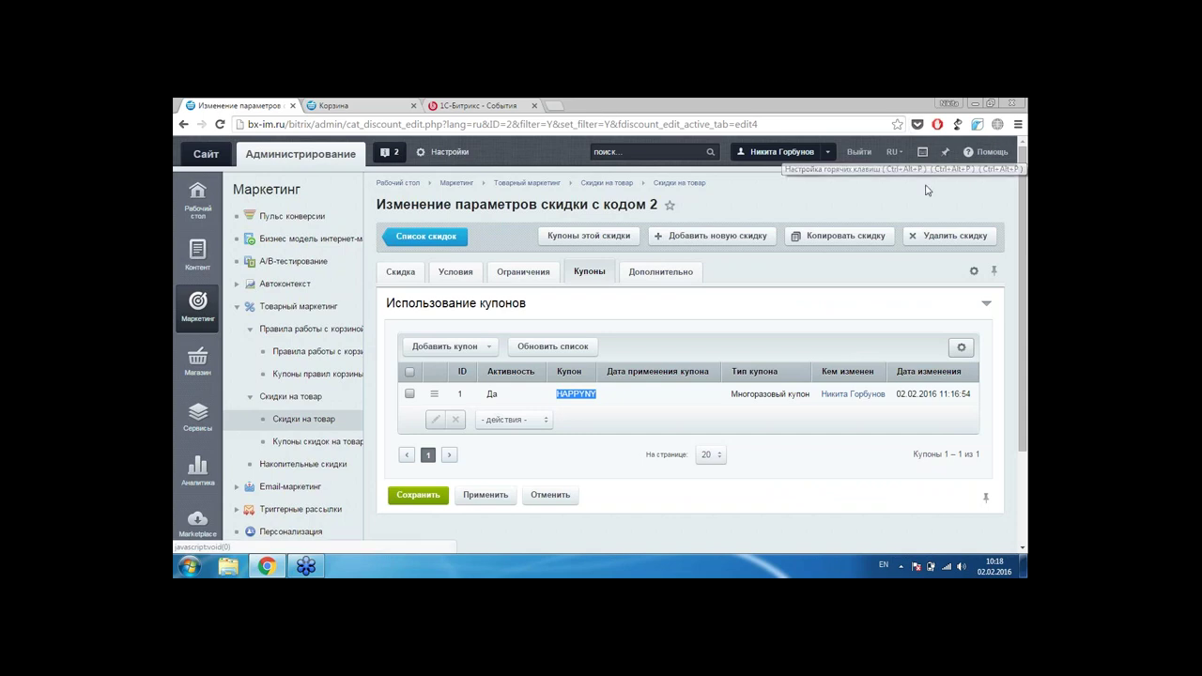
pyautogui.click(1017, 125)
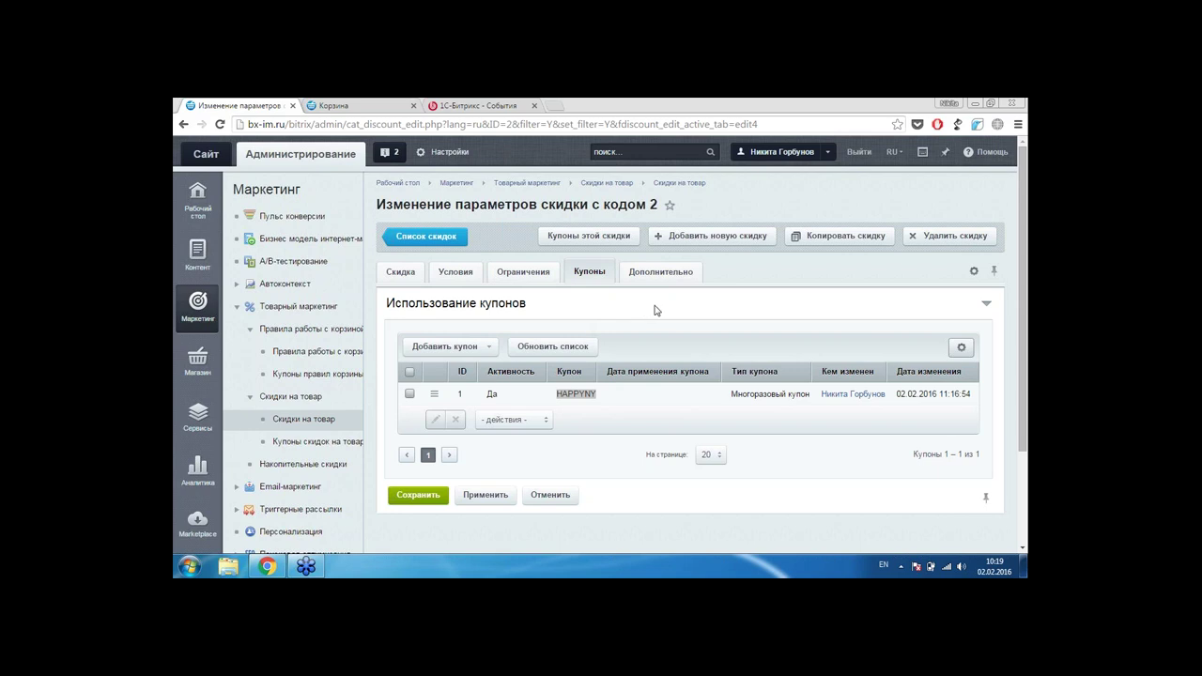
# Open an empty browser tab beside the discount 2 coupon page.
pyautogui.click(556, 106)
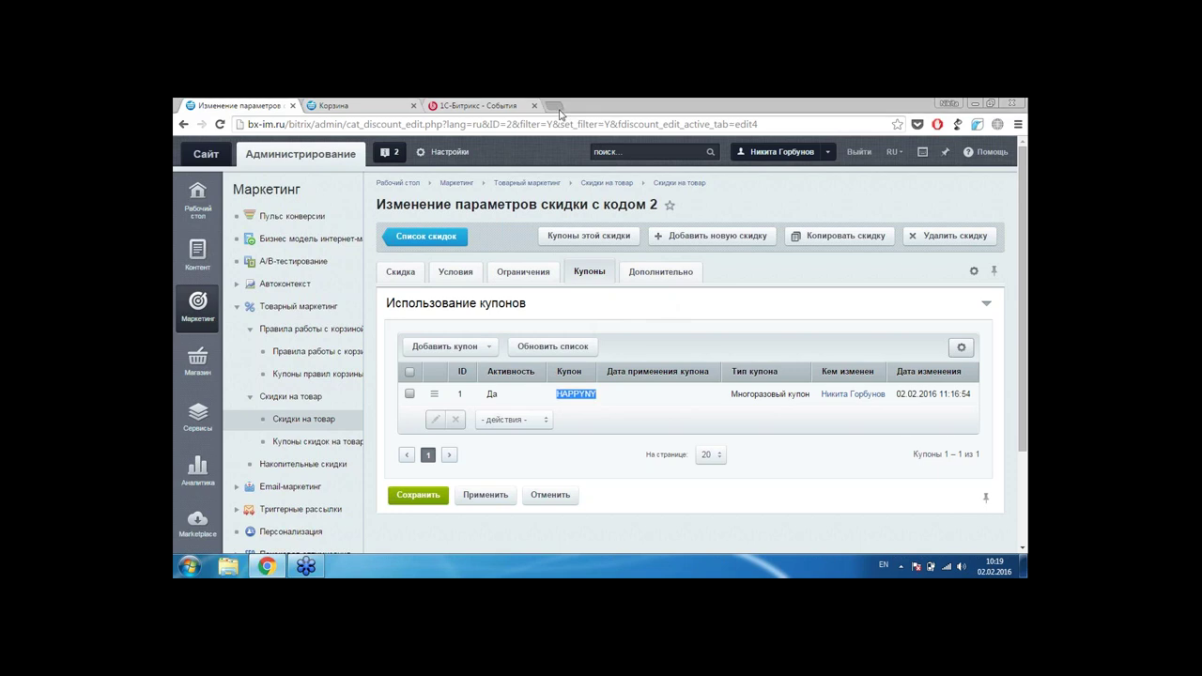
# Load 1c.1c-bitrix.ru and open Функциональность under the Интернет-магазин + «1С» menu.
pyautogui.write('1c')
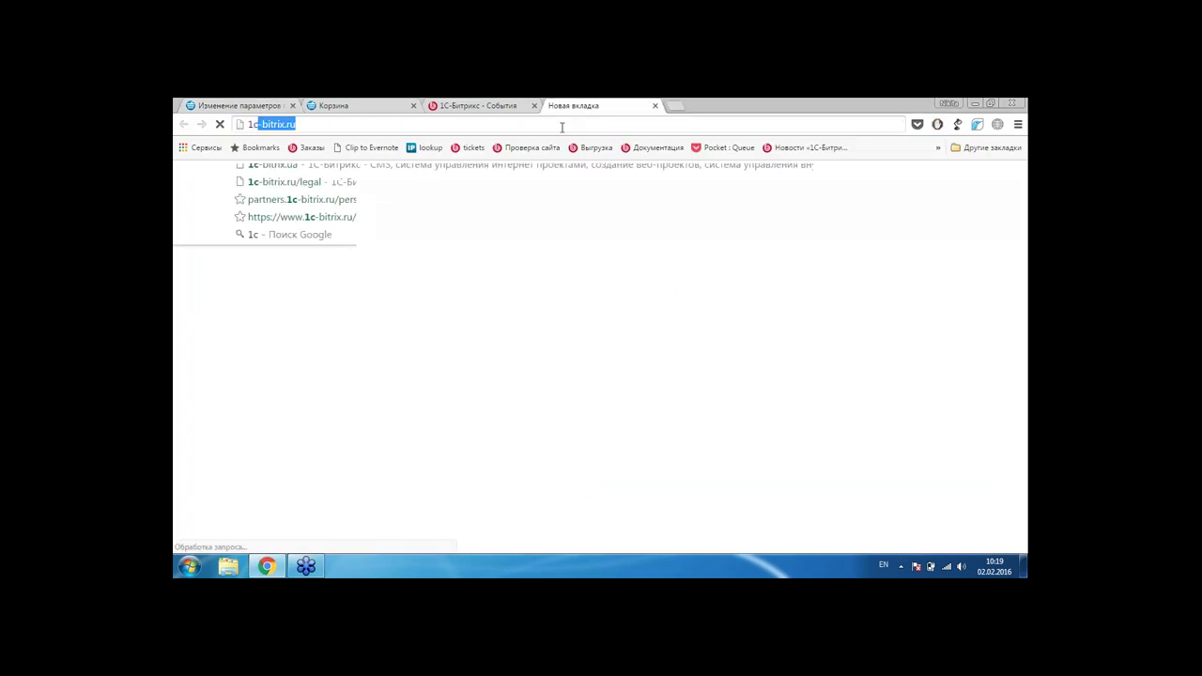
pyautogui.write('.1c-bitrix.ru')
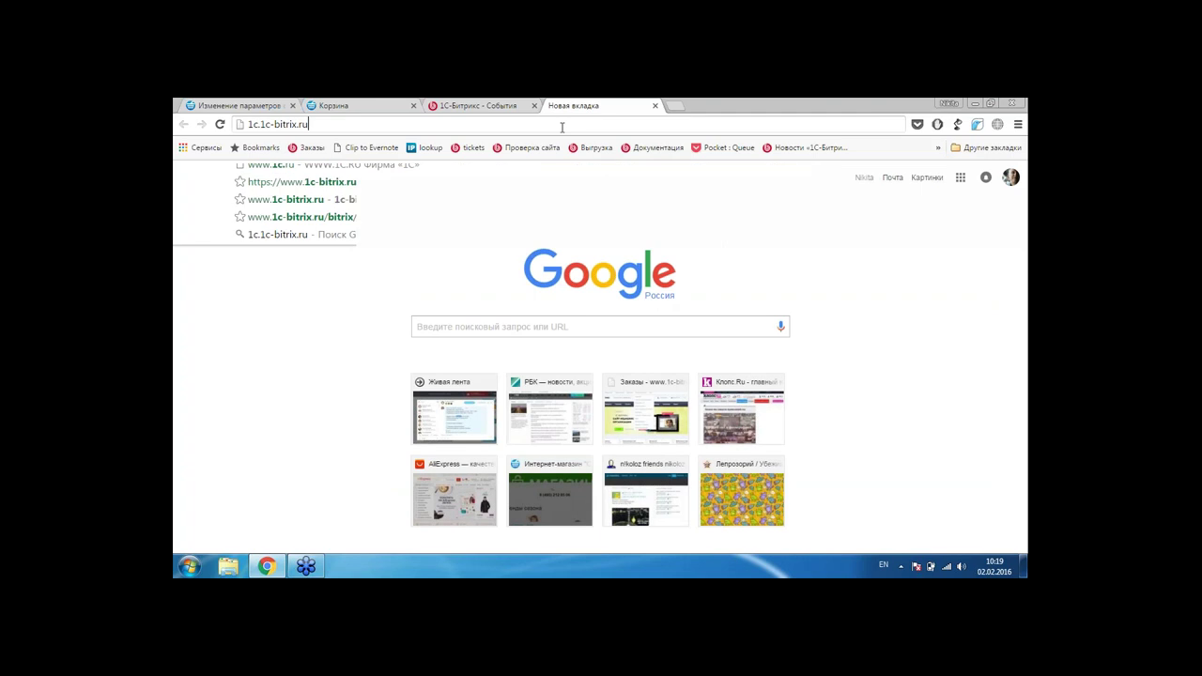
pyautogui.press('Return')
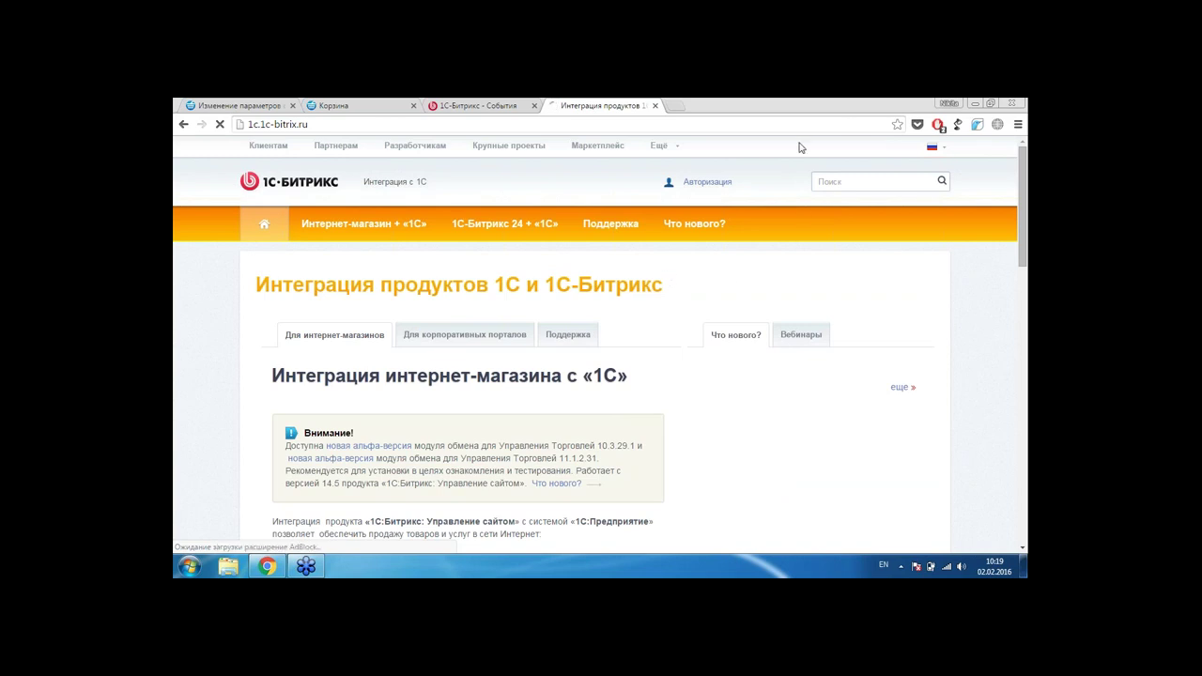
pyautogui.moveTo(315, 229)
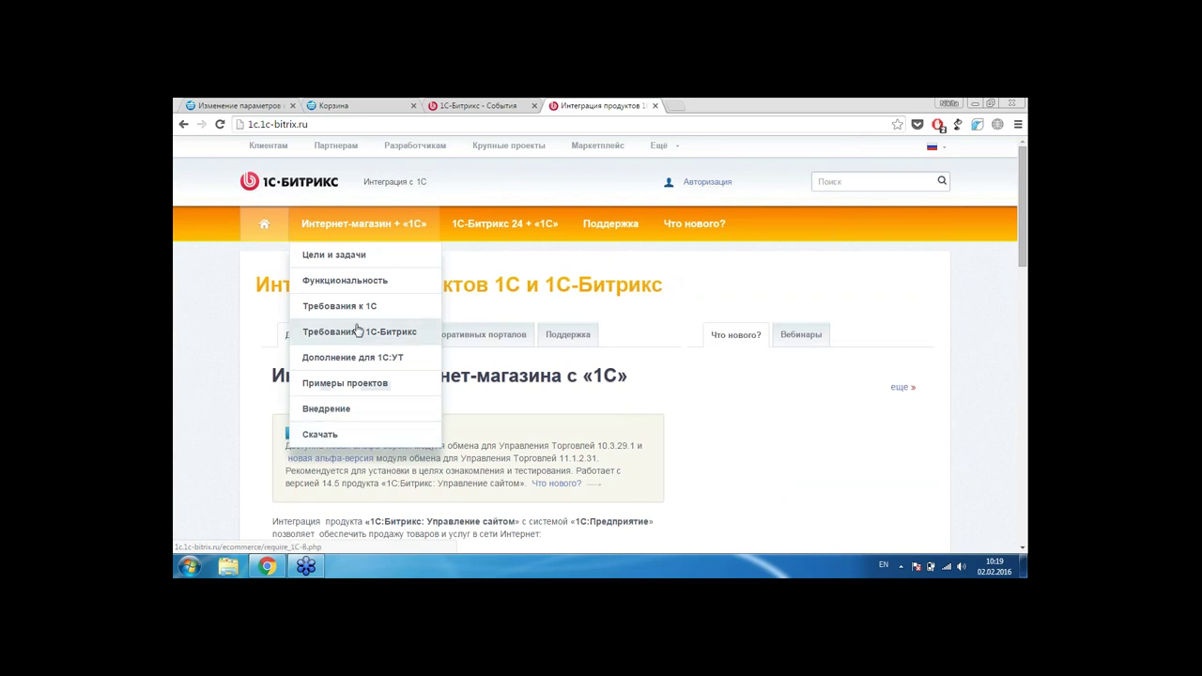
pyautogui.click(344, 279)
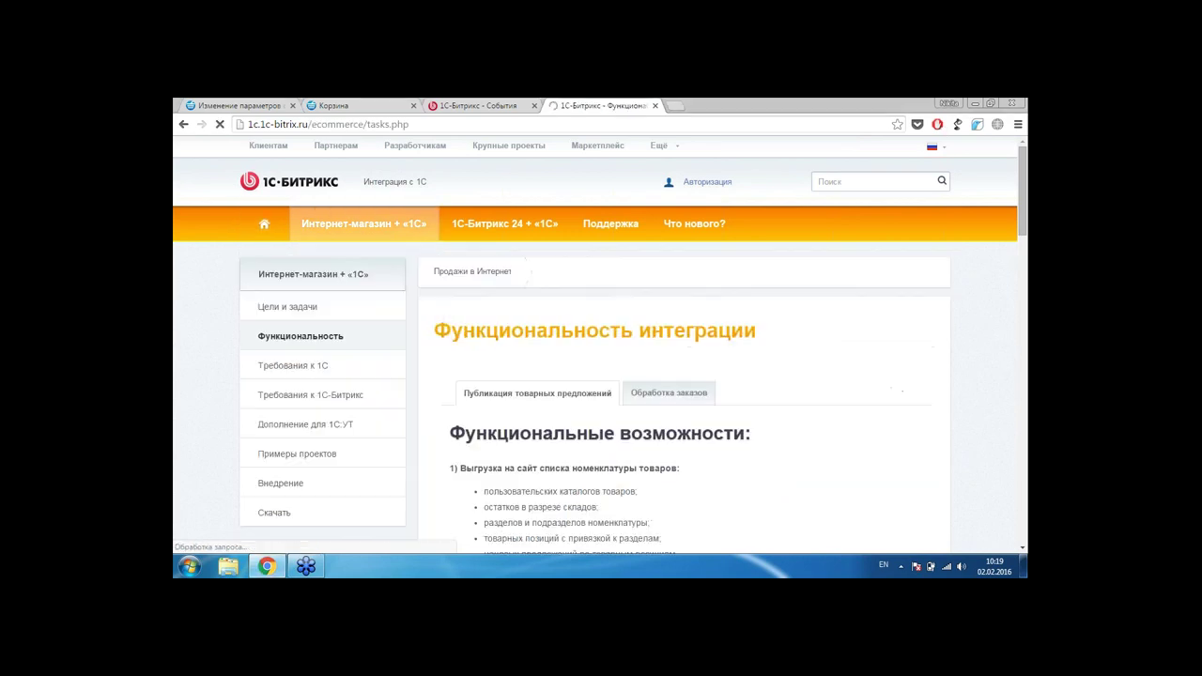
# Browse the order processing and product publication sections, then view the События tab.
pyautogui.scroll(-2, 770, 305)
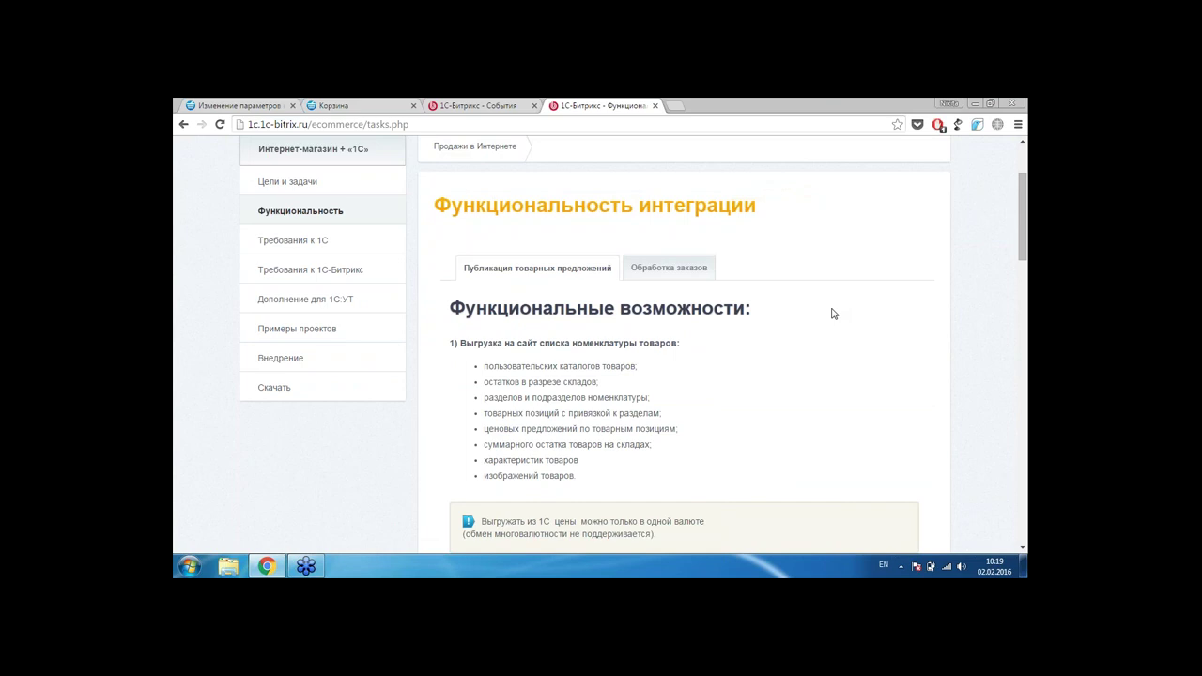
pyautogui.scroll(-2, 831, 313)
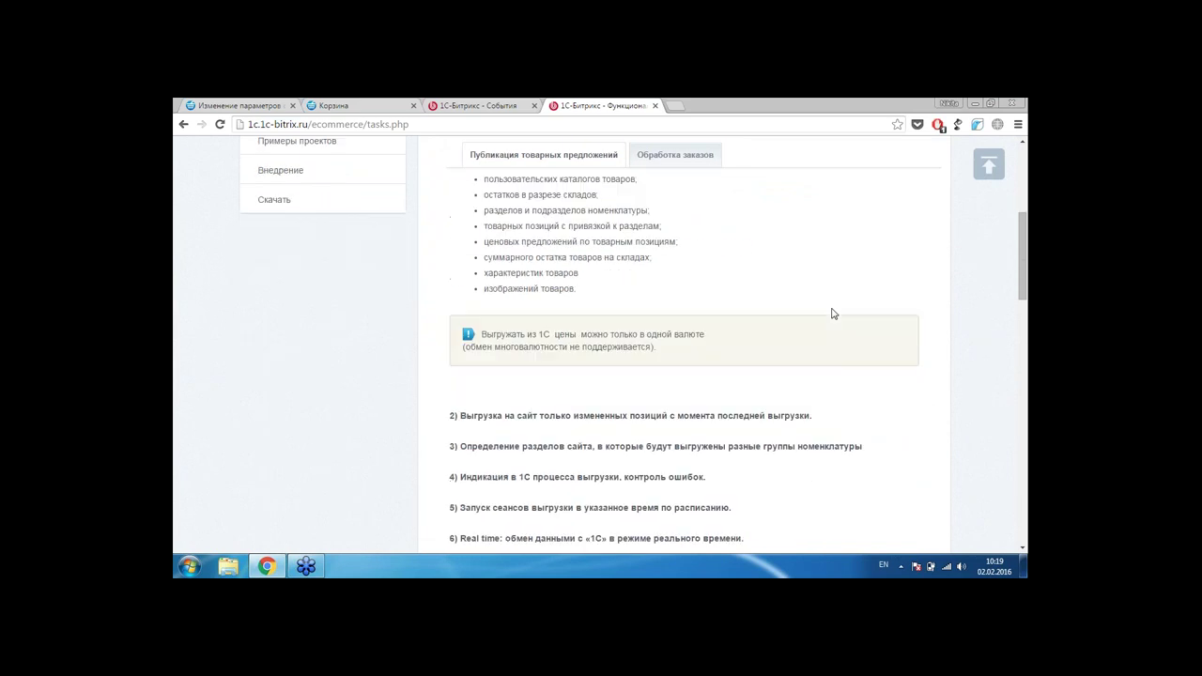
pyautogui.scroll(-1, 831, 312)
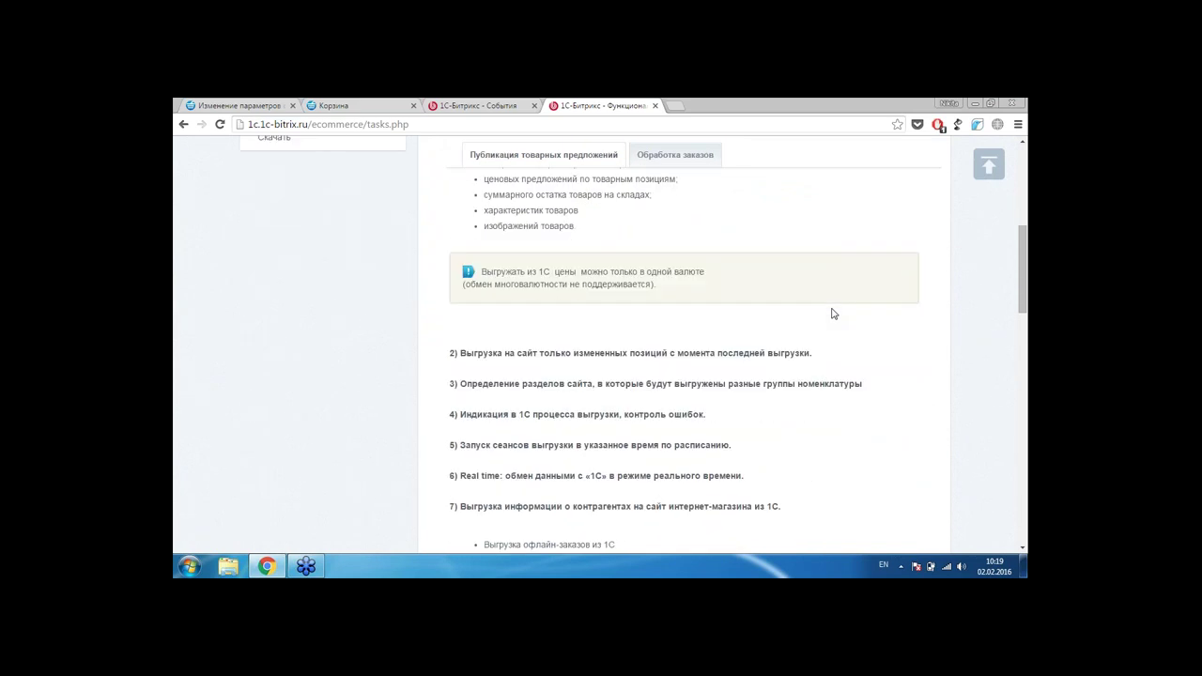
pyautogui.scroll(-1, 831, 313)
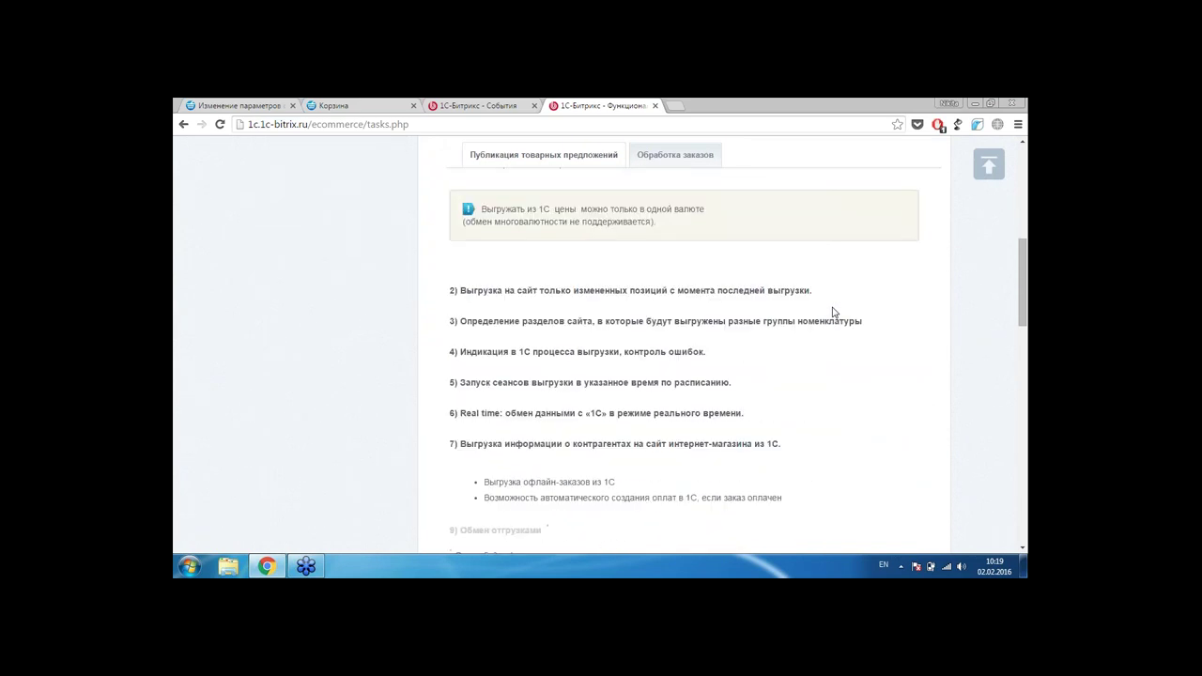
pyautogui.scroll(-1, 832, 313)
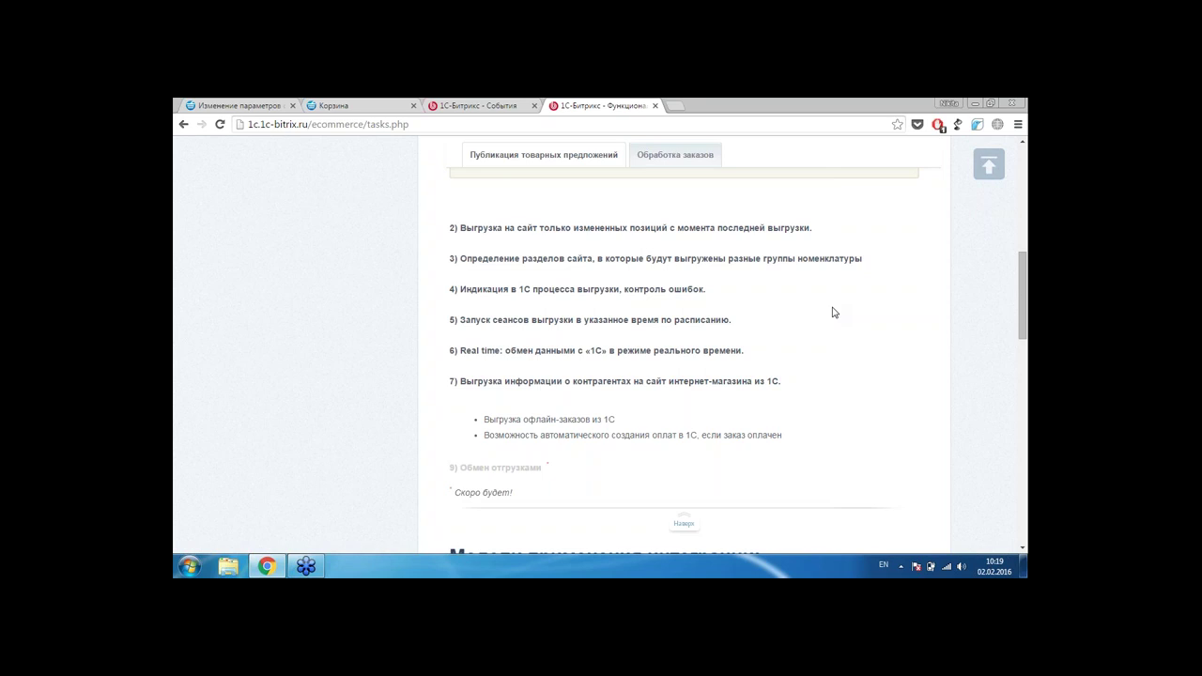
pyautogui.scroll(2, 832, 312)
pyautogui.scroll(4, 832, 313)
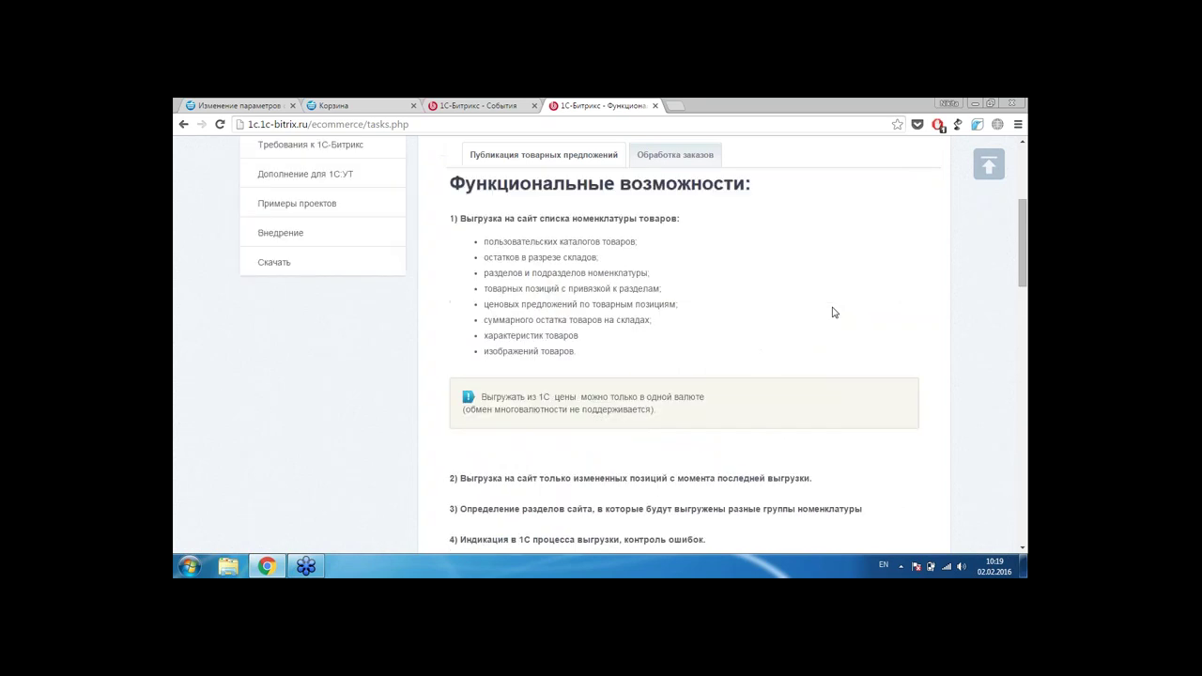
pyautogui.click(661, 266)
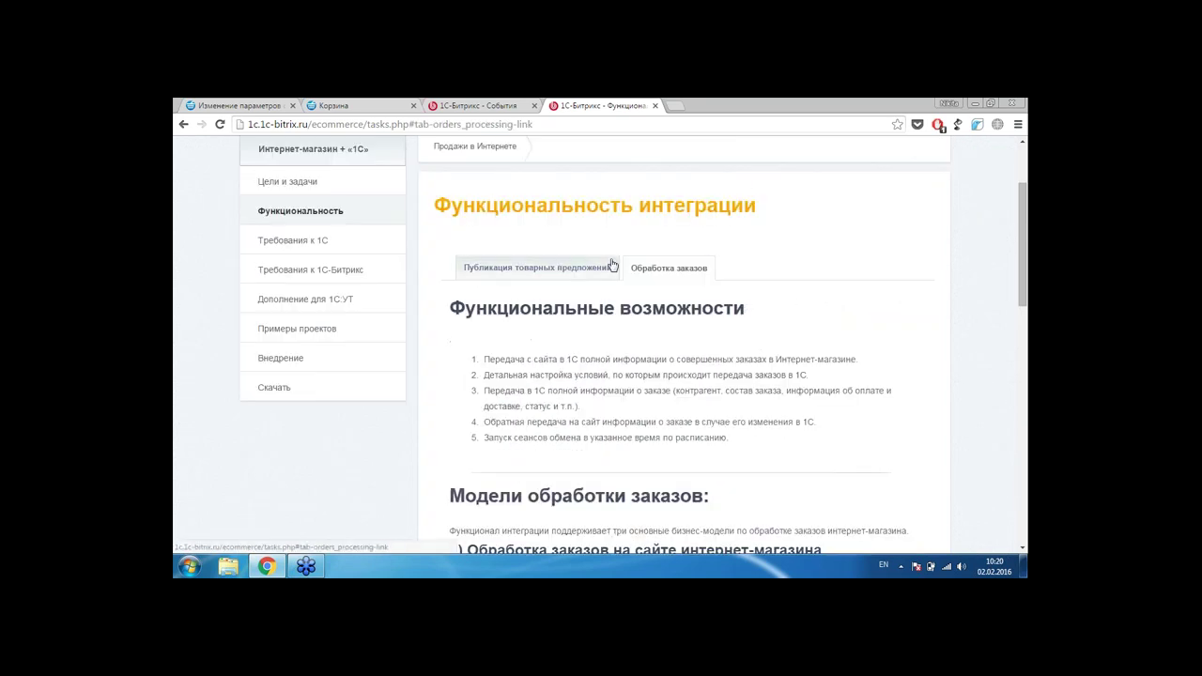
pyautogui.click(559, 270)
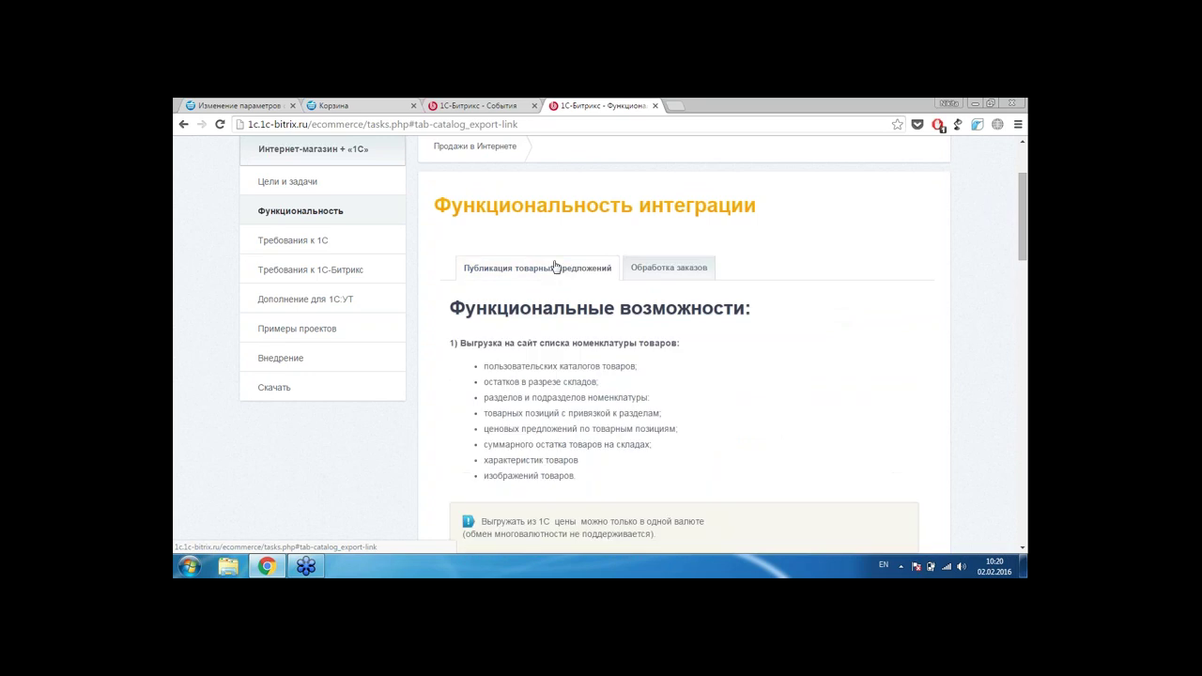
pyautogui.click(492, 103)
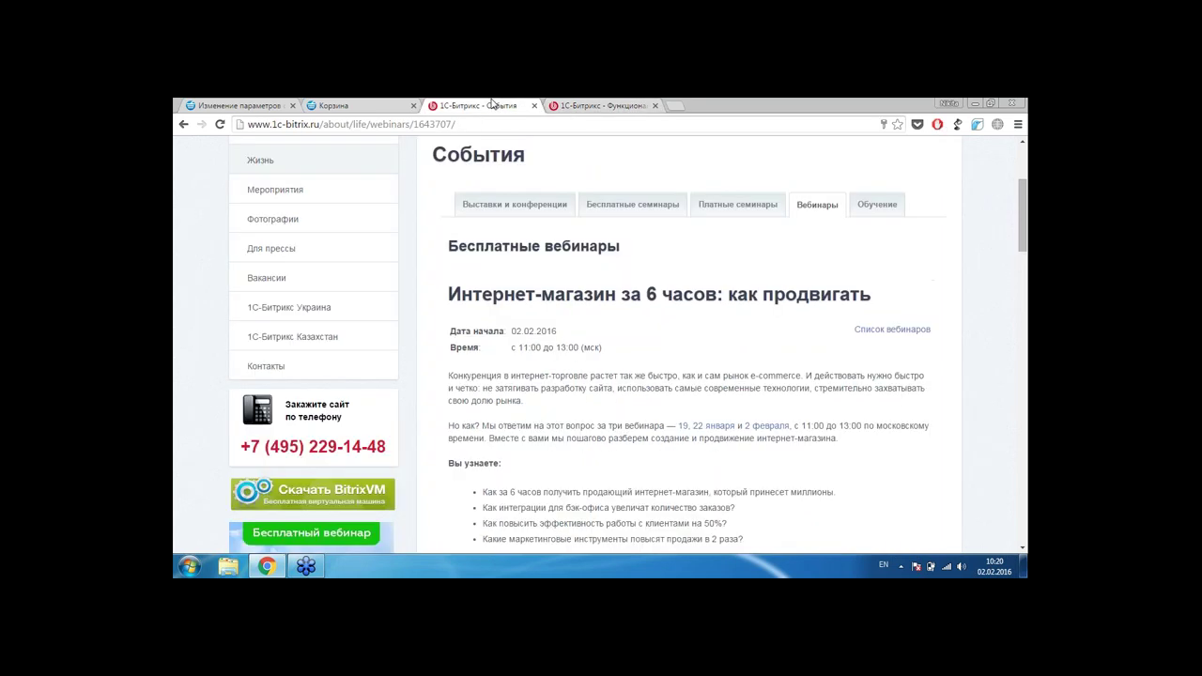
# Return to the admin tab with discount 2's HAPPYNY coupon list.
pyautogui.click(252, 103)
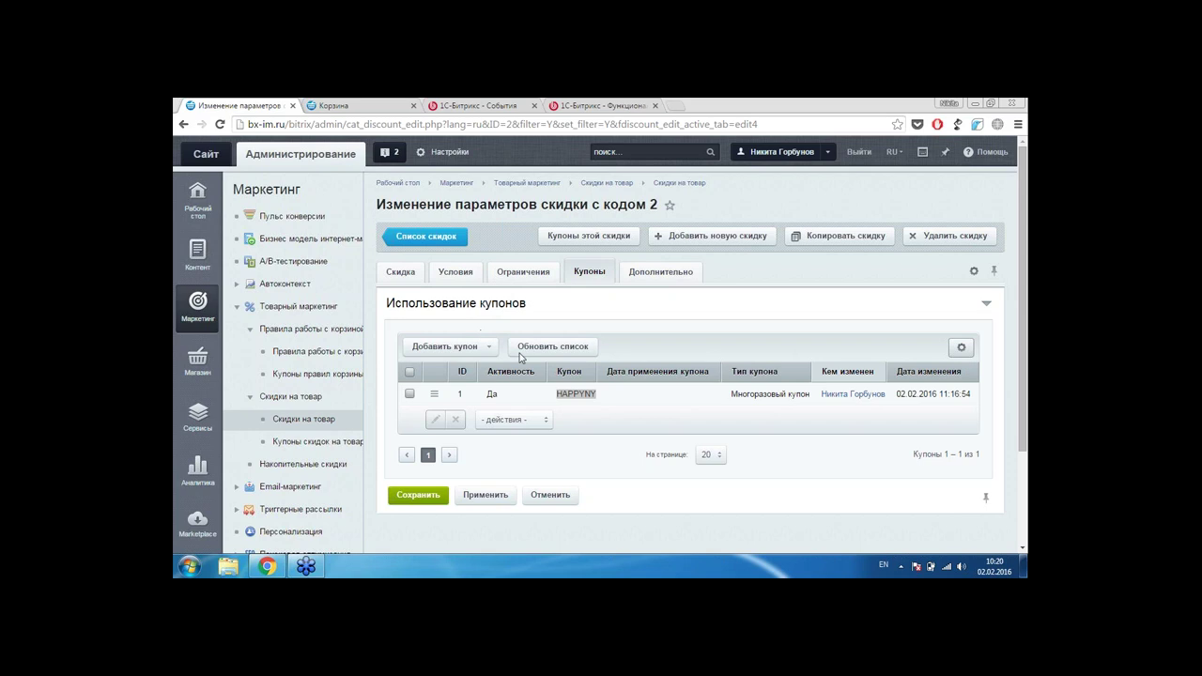
pyautogui.click(700, 505)
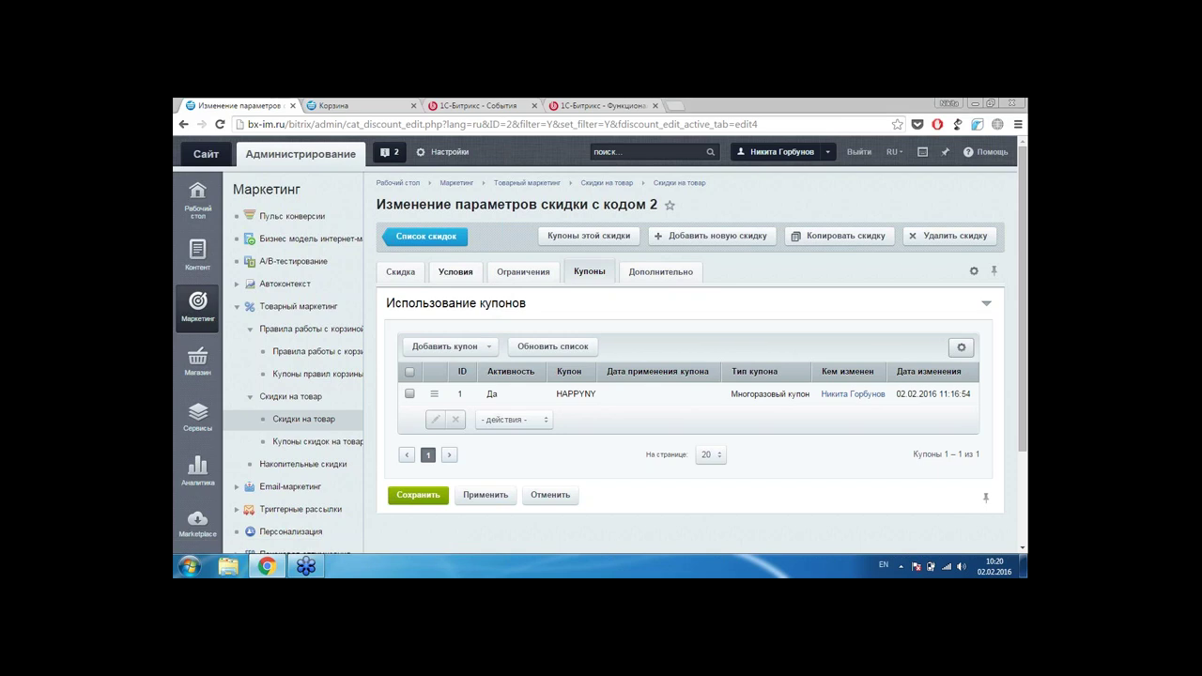
pyautogui.click(456, 271)
pyautogui.click(589, 271)
pyautogui.click(443, 346)
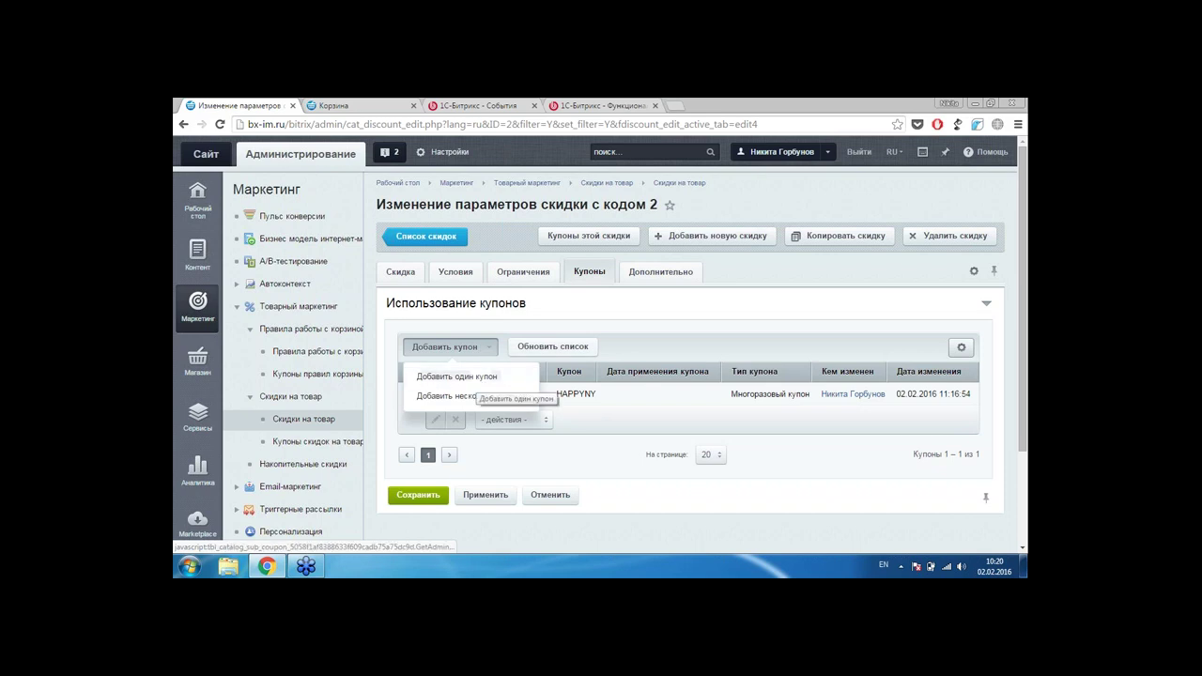
pyautogui.click(601, 314)
pyautogui.click(490, 343)
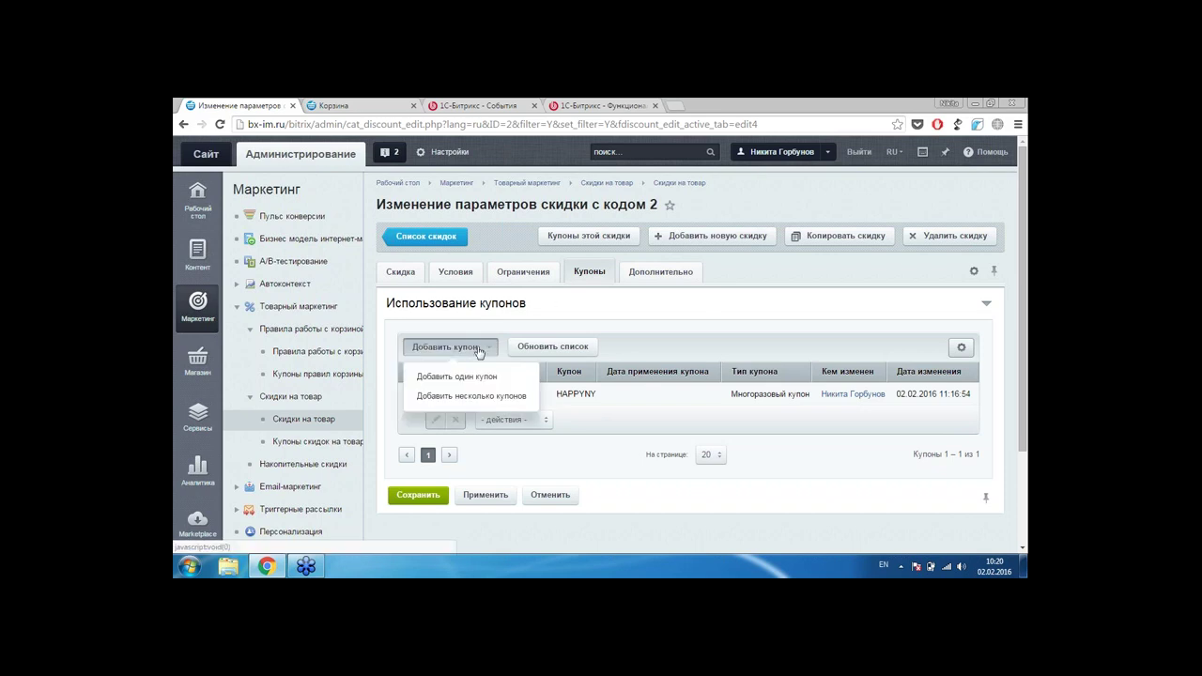
pyautogui.click(458, 378)
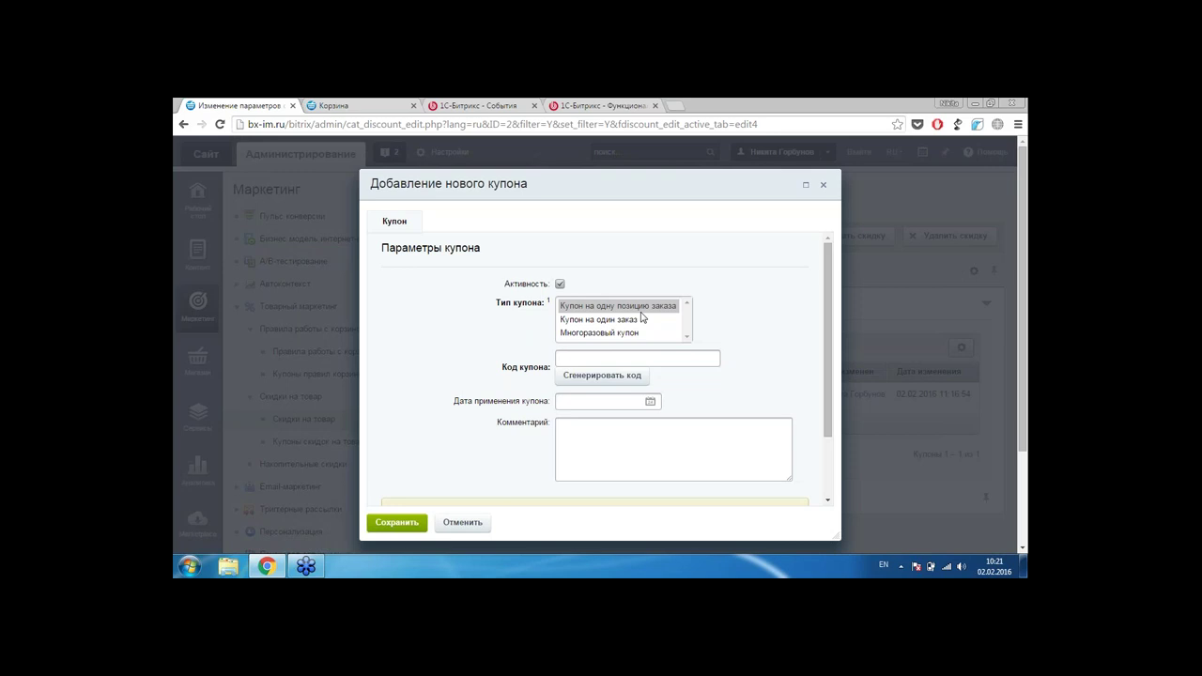
pyautogui.click(607, 307)
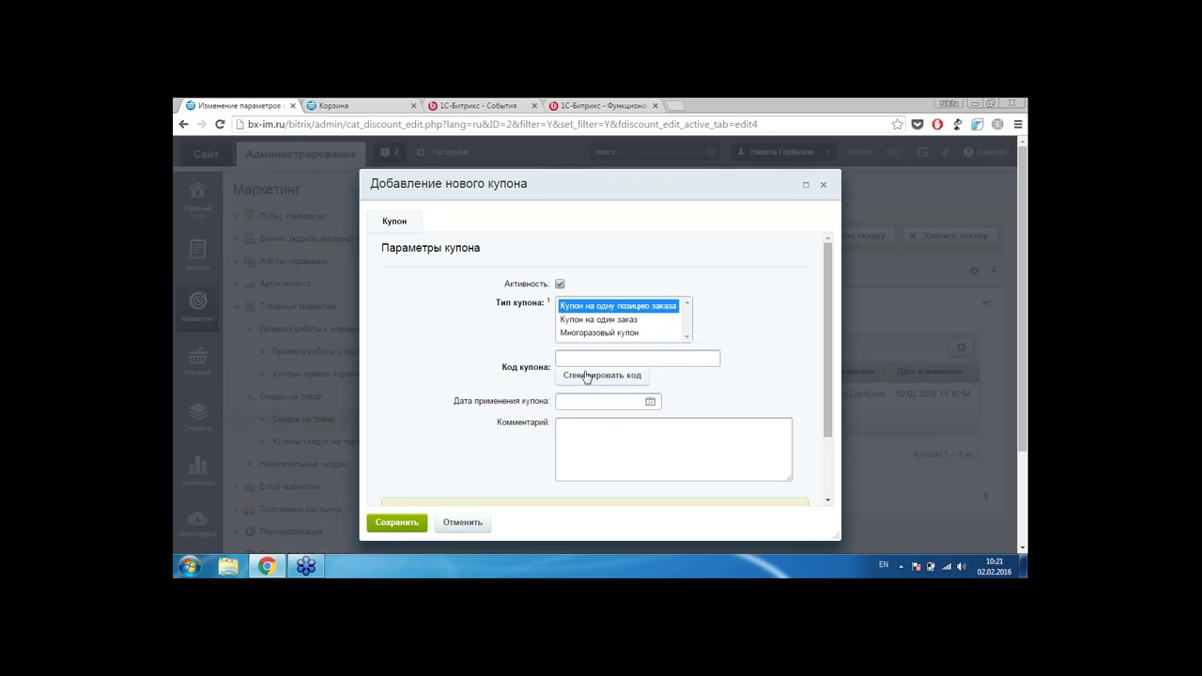
pyautogui.click(624, 376)
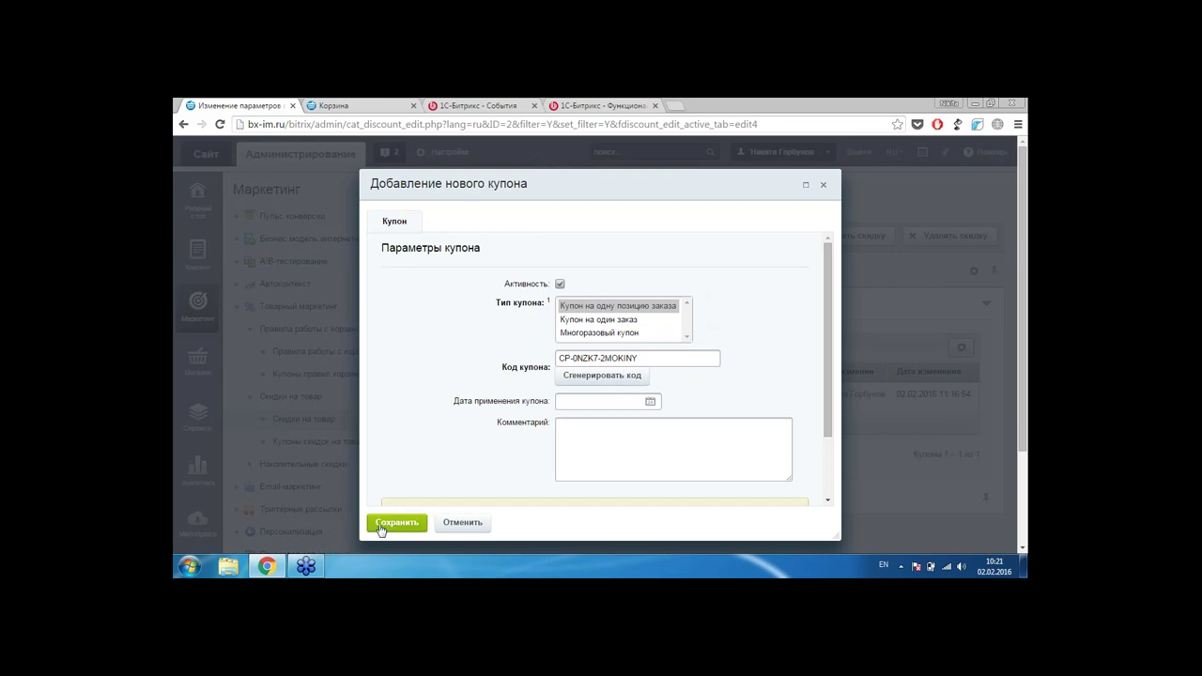
pyautogui.click(387, 524)
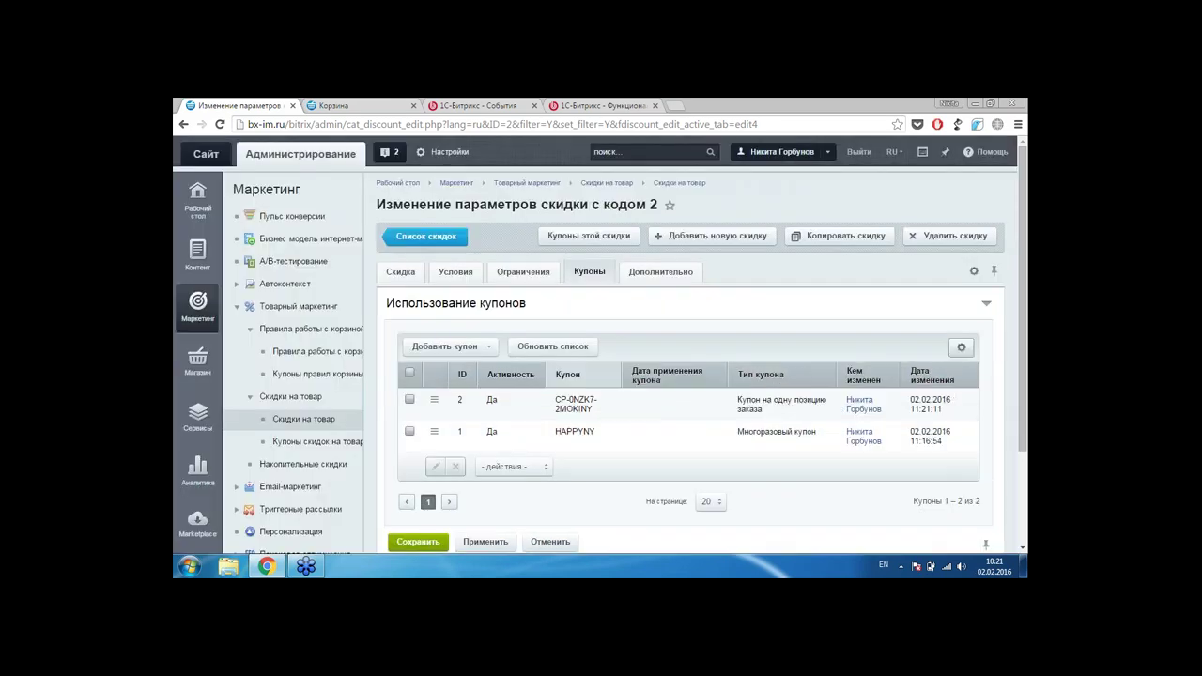
pyautogui.moveTo(595, 411); pyautogui.dragTo(555, 395)
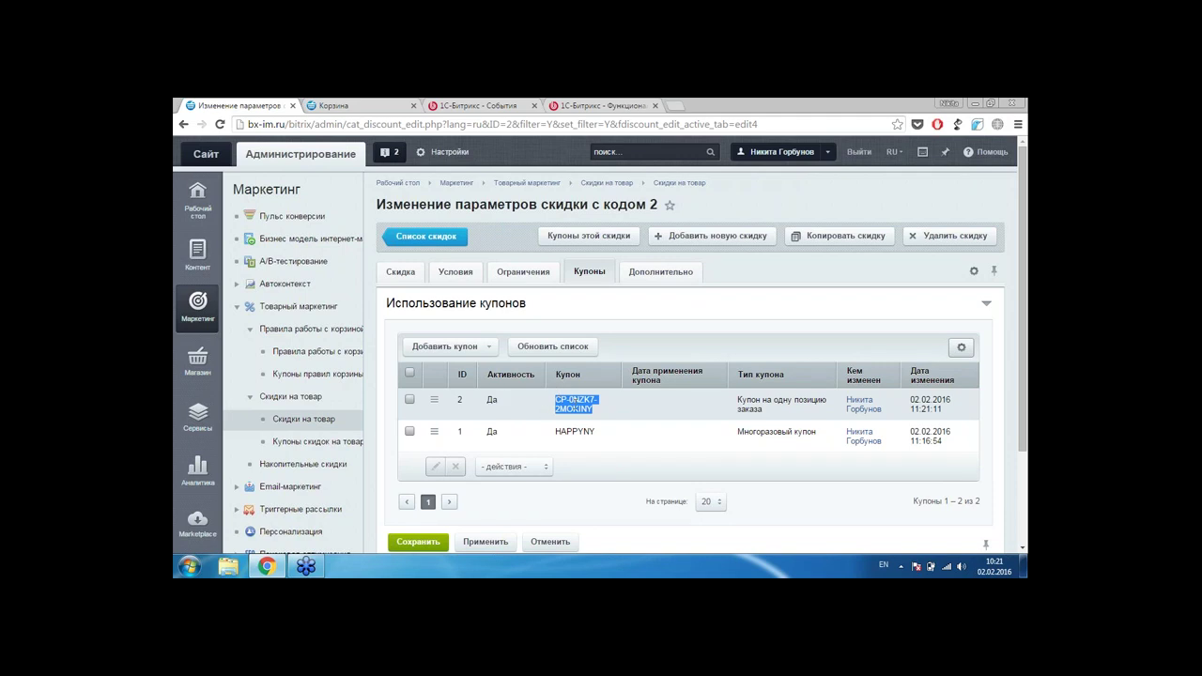
pyautogui.rightClick(574, 405)
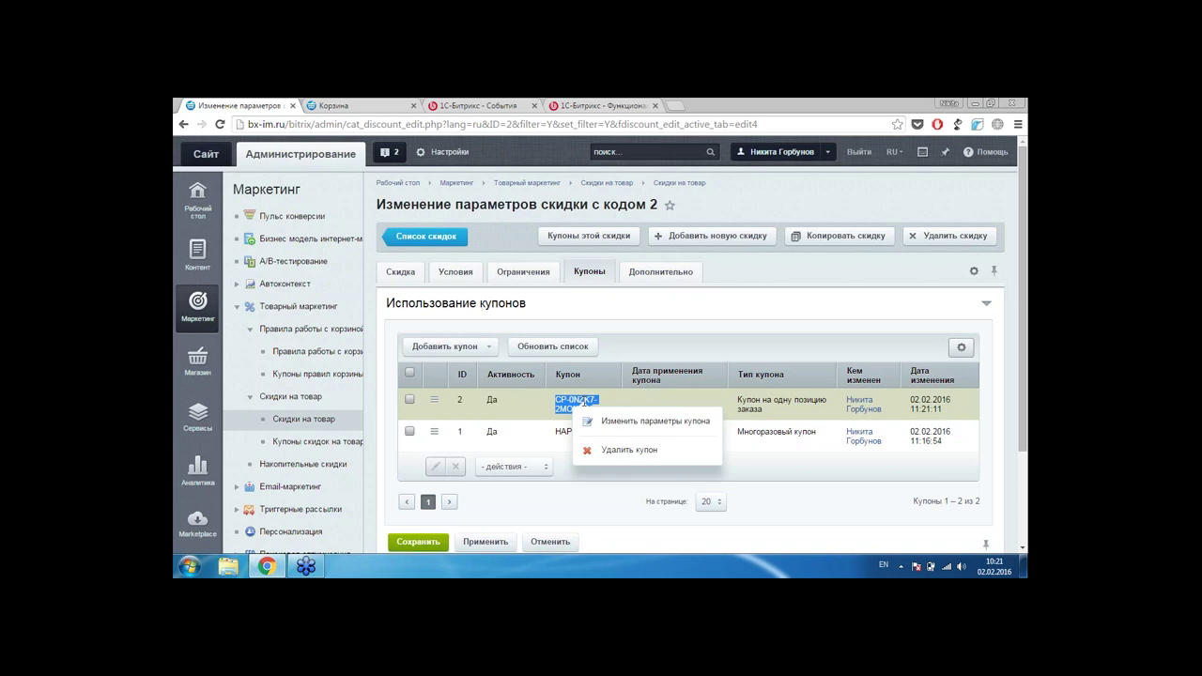
pyautogui.click(601, 406)
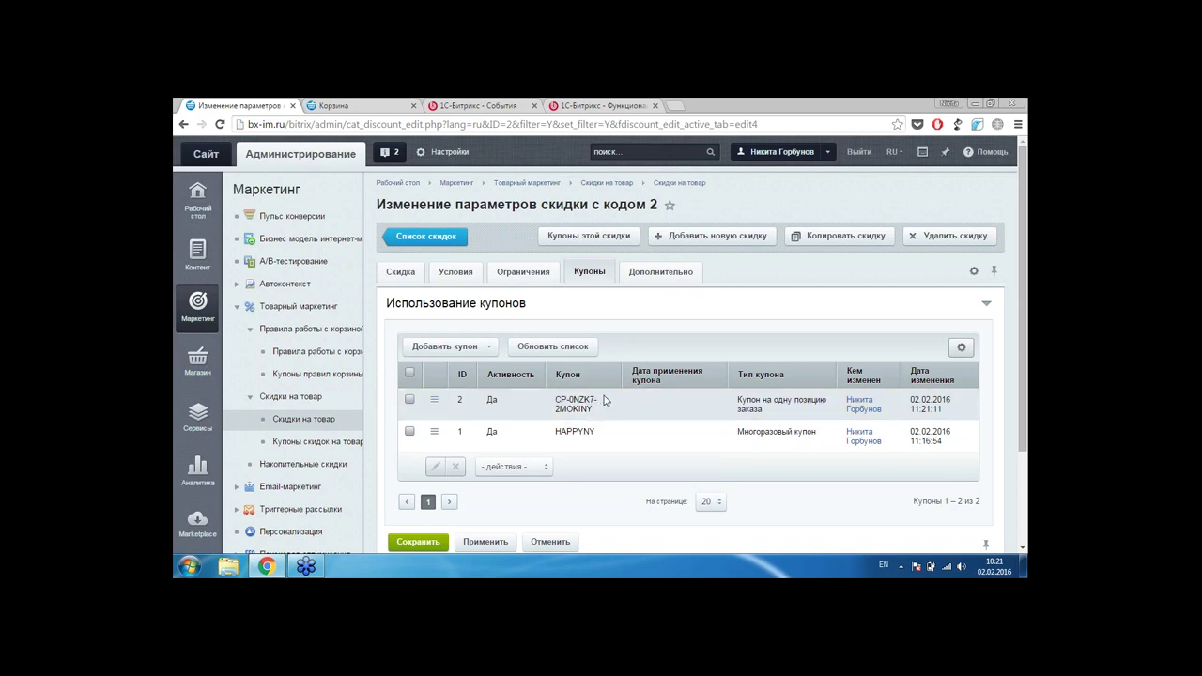
pyautogui.moveTo(601, 407); pyautogui.dragTo(554, 432)
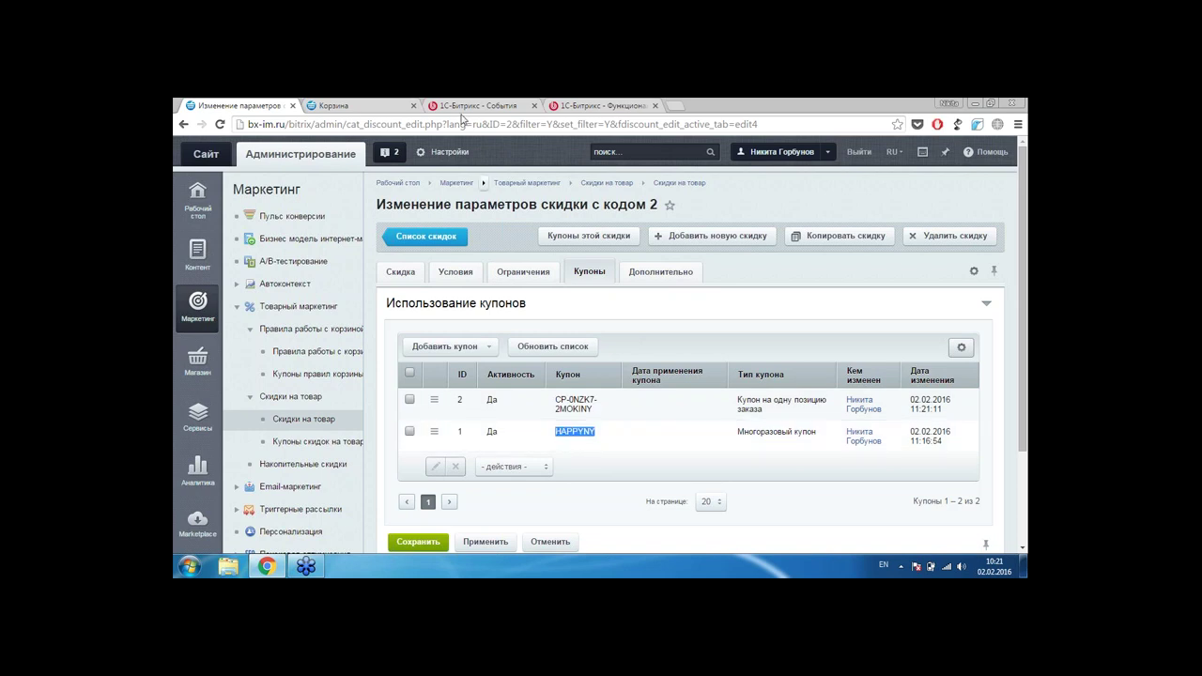
pyautogui.click(359, 105)
# Proceed to checkout and enter the phone number and delivery address.
pyautogui.click(702, 417)
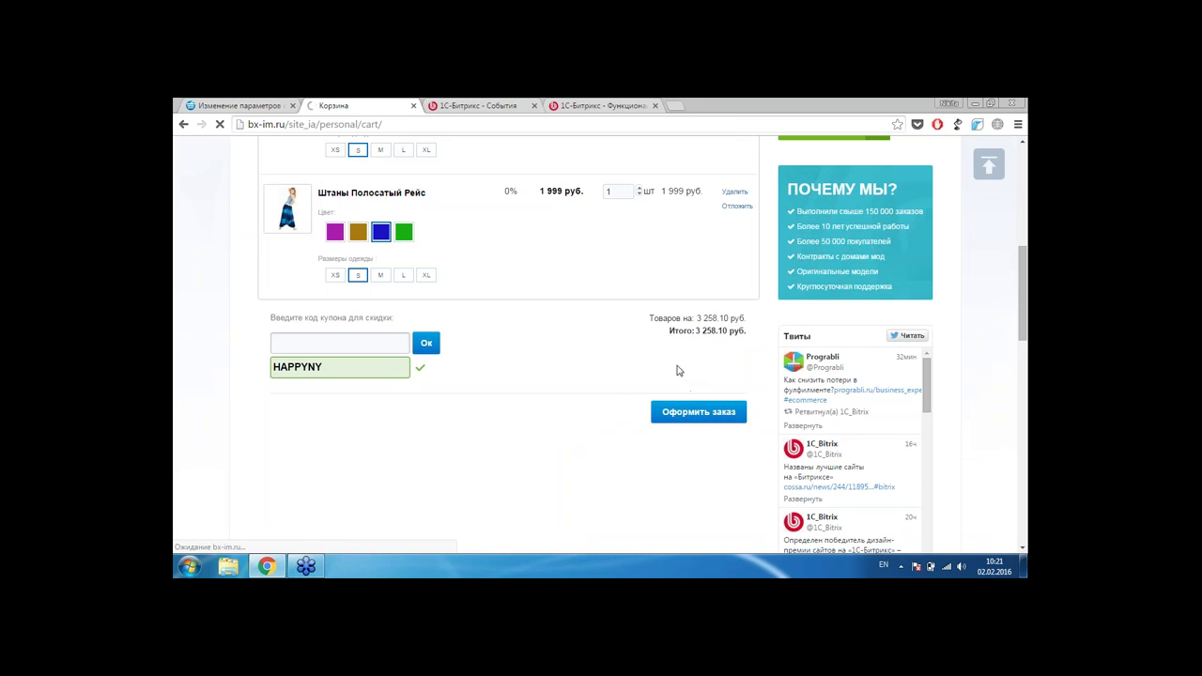
pyautogui.scroll(-3, 654, 365)
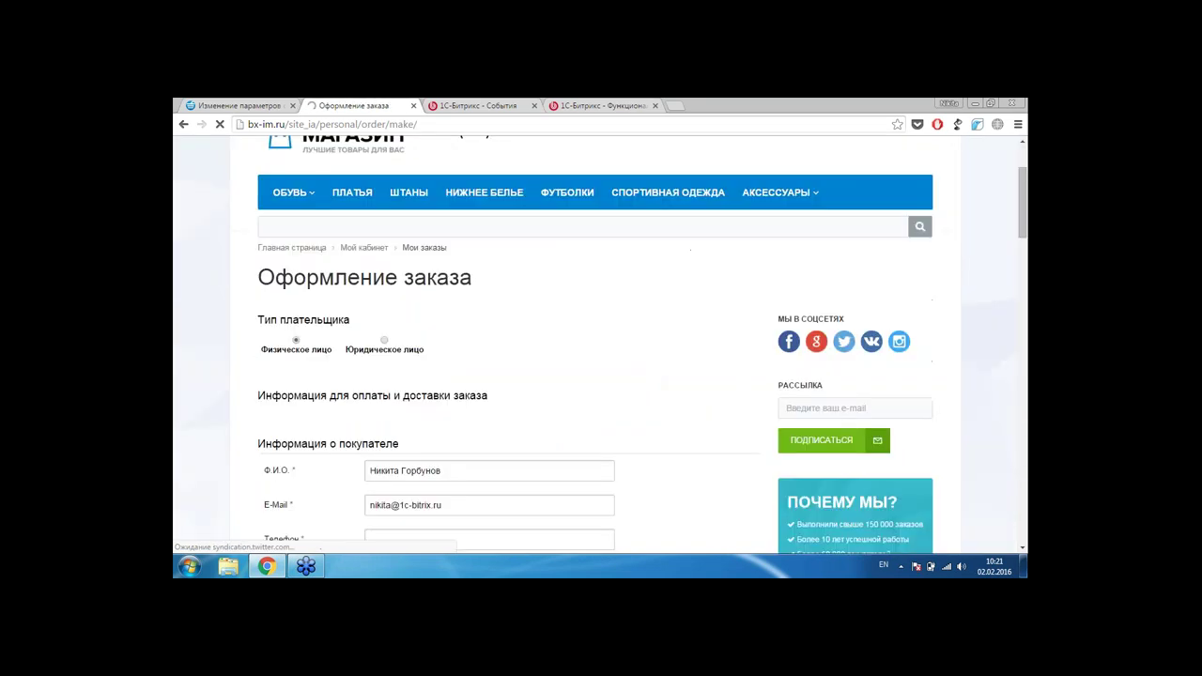
pyautogui.scroll(-2, 654, 366)
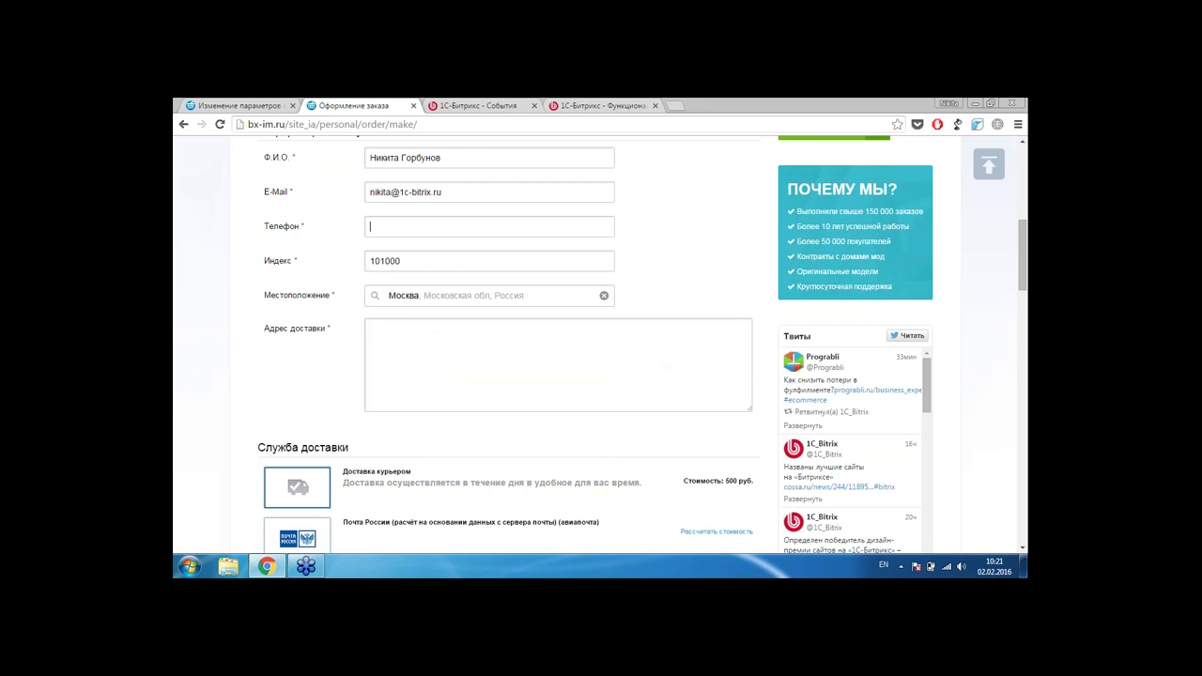
pyautogui.write('324243234')
pyautogui.click(501, 370)
pyautogui.write('234234sdgsfgsfdg')
# Place the order and review the confirmation totalling 3 758.10 руб. with delivery.
pyautogui.scroll(-5, 563, 338)
pyautogui.scroll(-5, 585, 392)
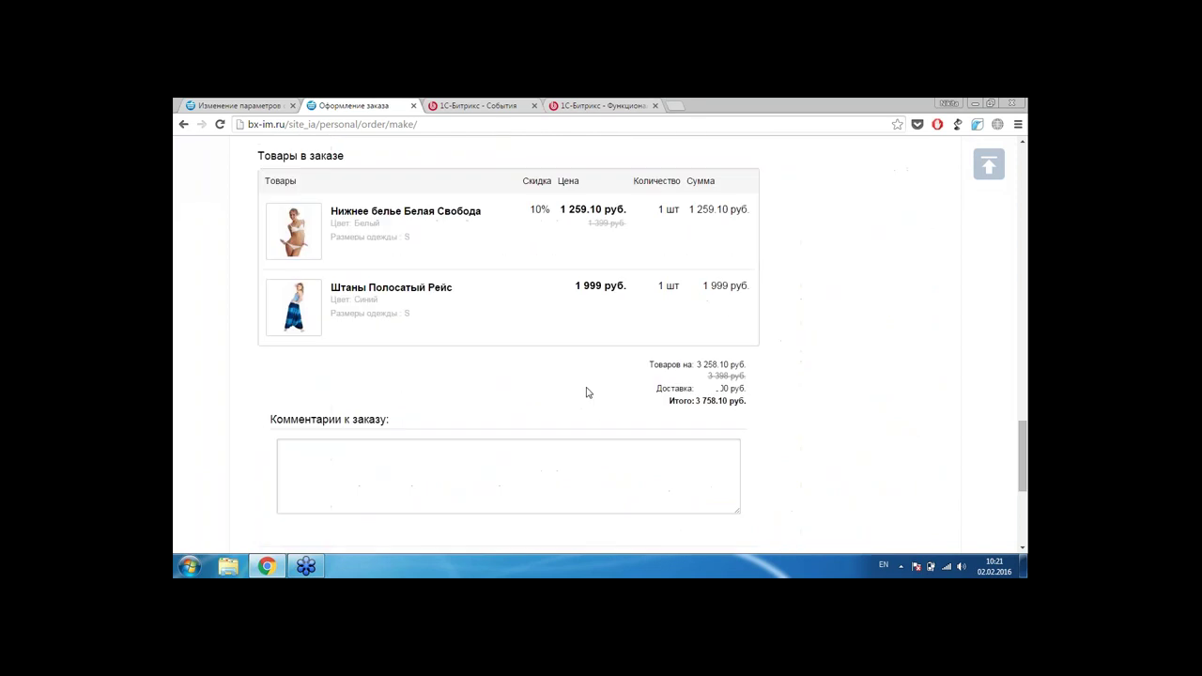
pyautogui.scroll(-3, 588, 391)
pyautogui.click(708, 314)
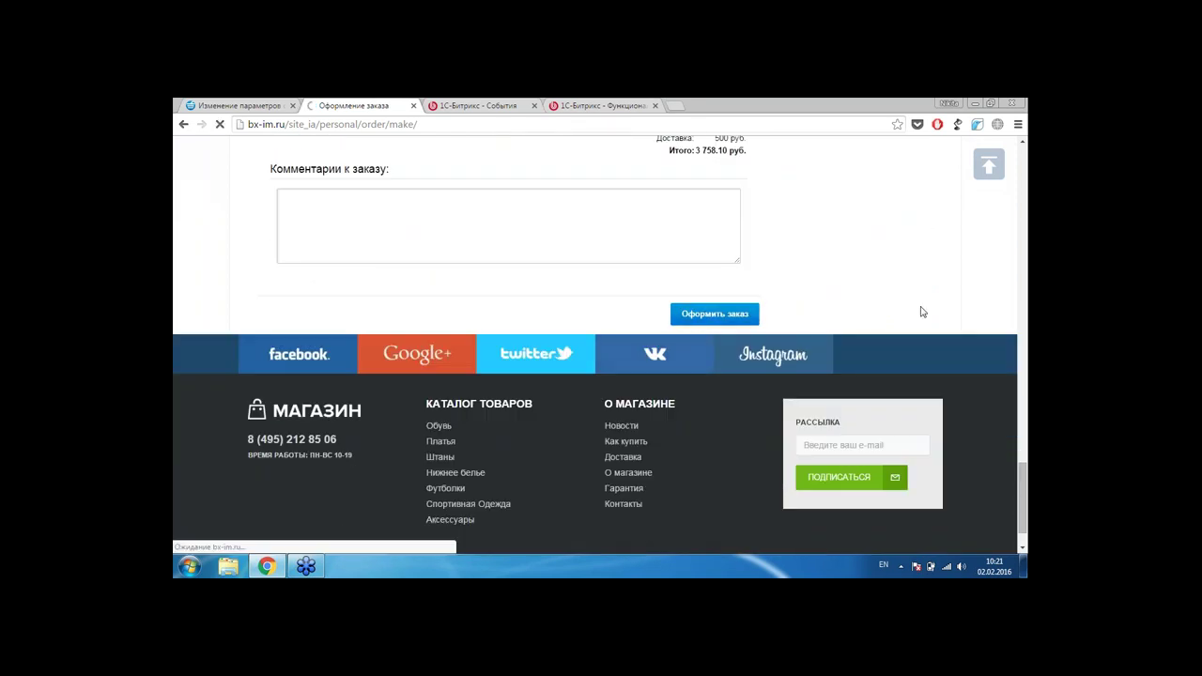
pyautogui.scroll(-1, 544, 375)
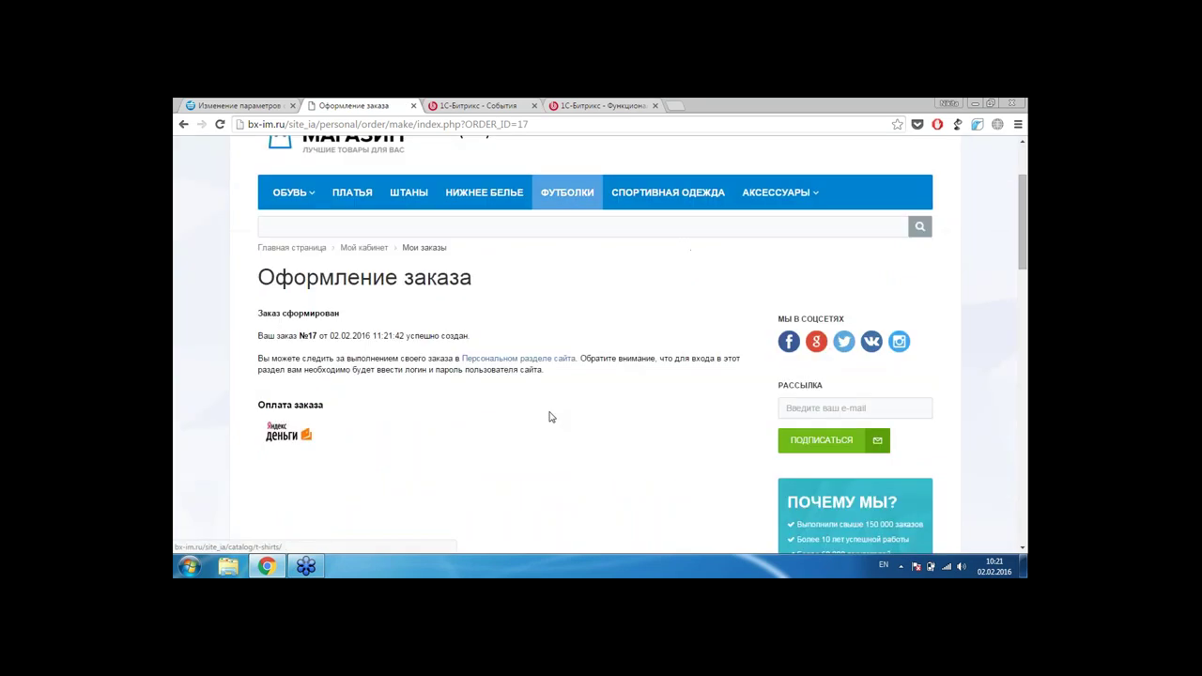
pyautogui.scroll(1, 281, 234)
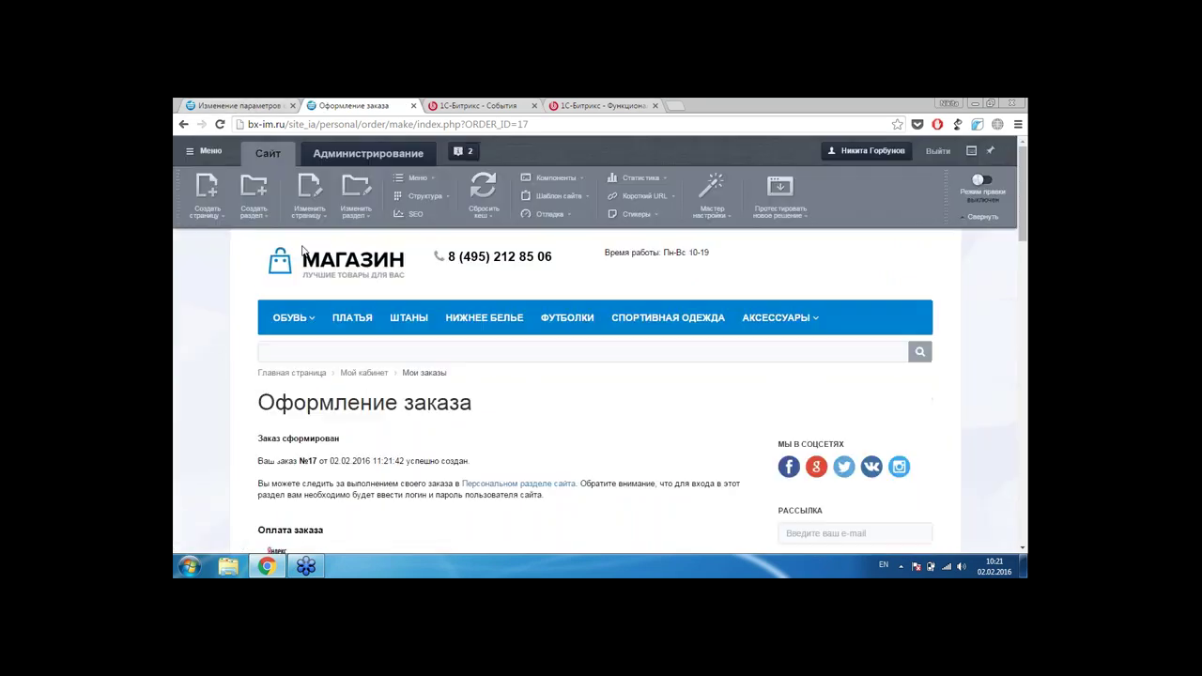
# Go to the administration area and open Магазин > Заказы.
pyautogui.click(338, 155)
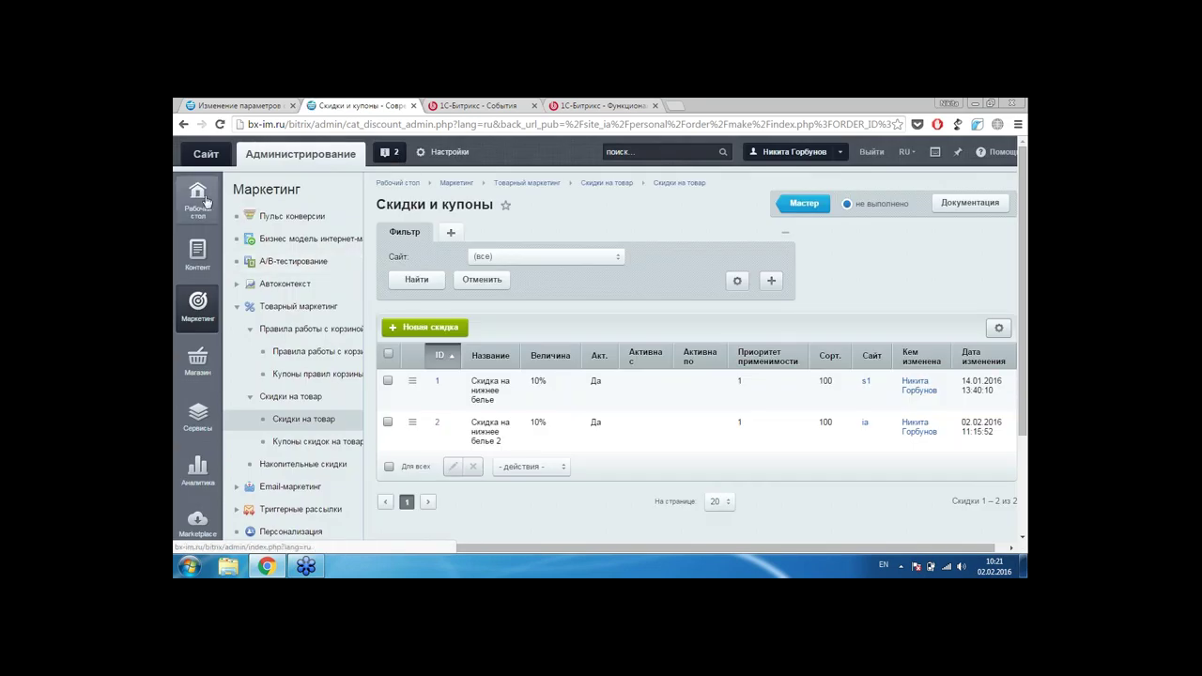
pyautogui.moveTo(193, 371)
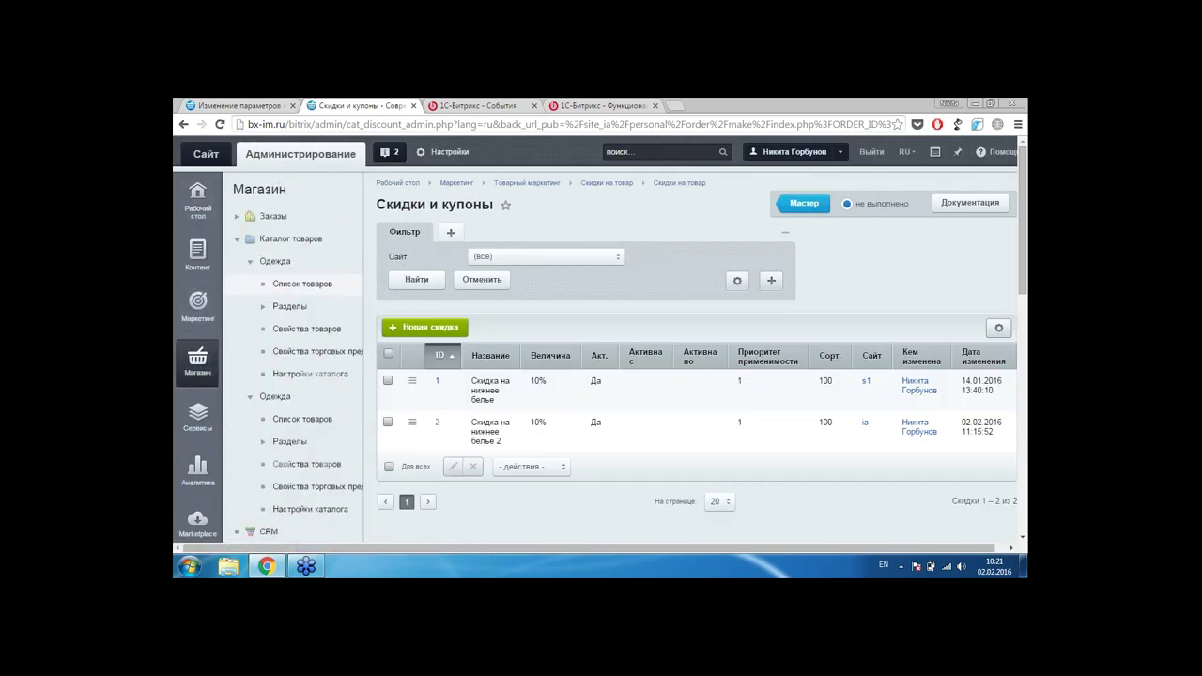
pyautogui.click(267, 216)
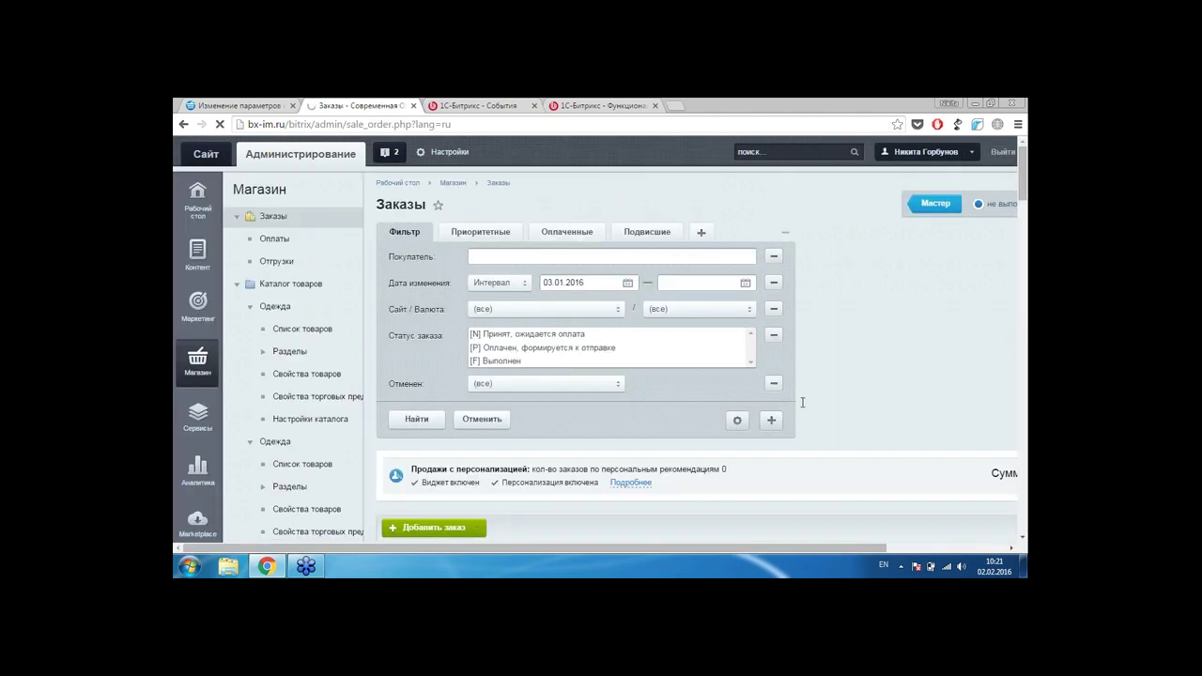
# Add the 'Купон, использованный в заказе' field to the orders filter.
pyautogui.click(771, 419)
pyautogui.scroll(-3, 840, 303)
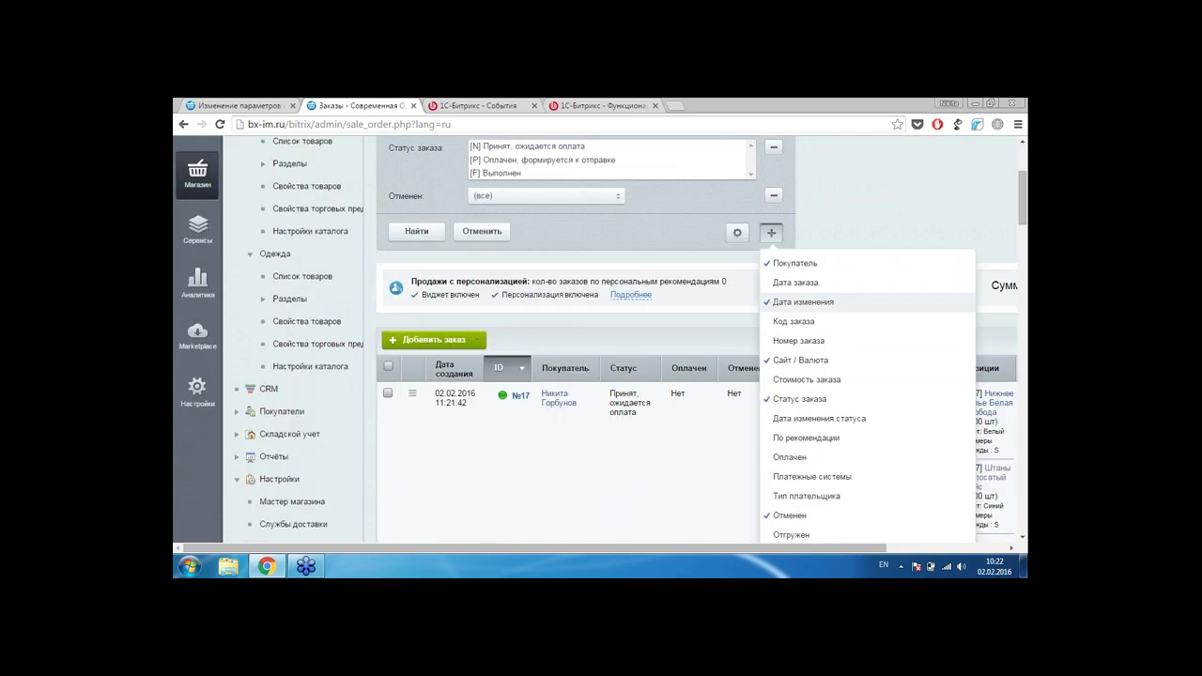
pyautogui.scroll(-2, 827, 296)
pyautogui.scroll(-2, 842, 301)
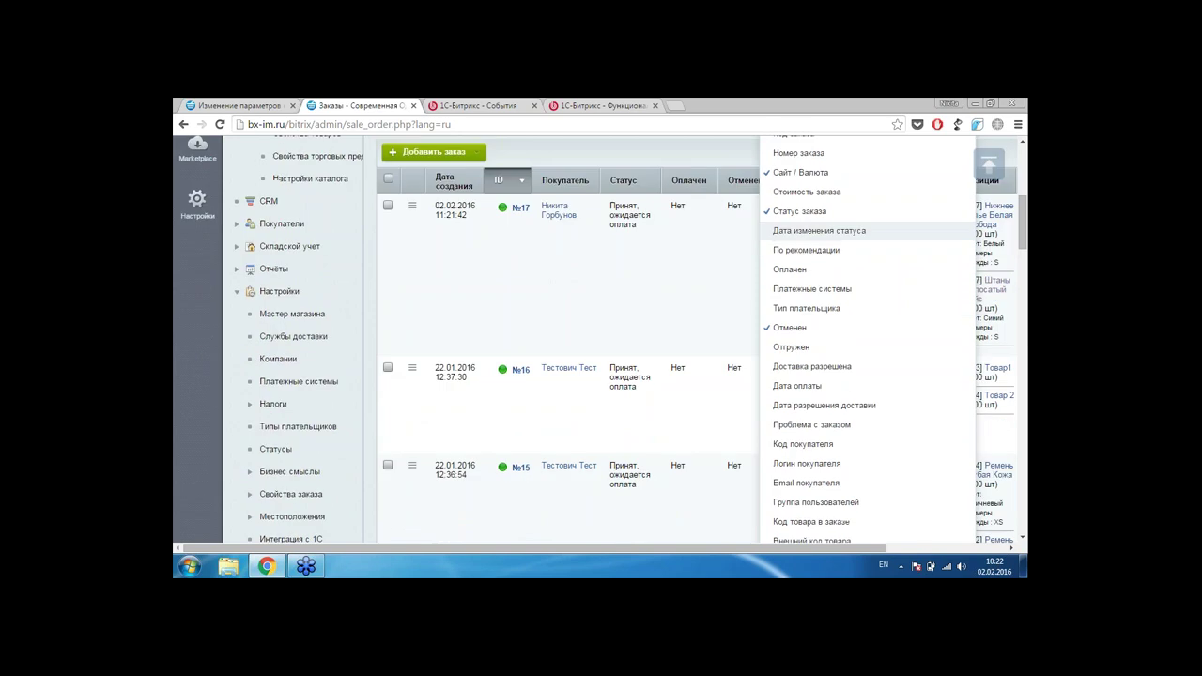
pyautogui.scroll(-2, 842, 301)
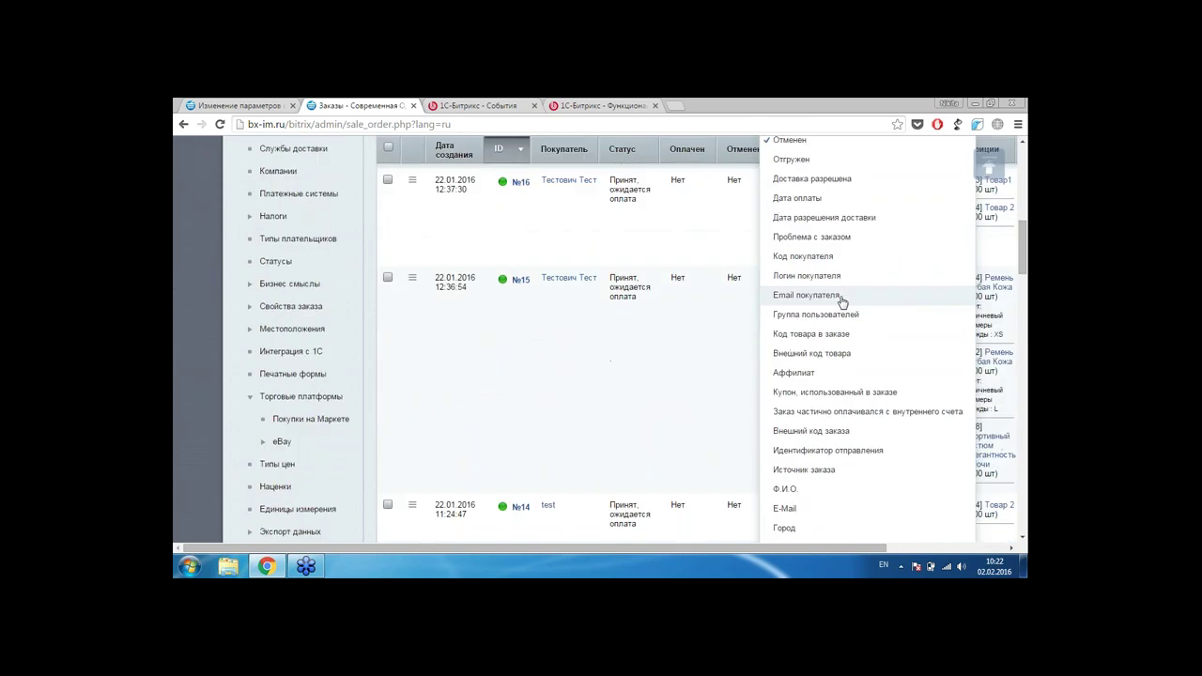
pyautogui.scroll(-2, 842, 301)
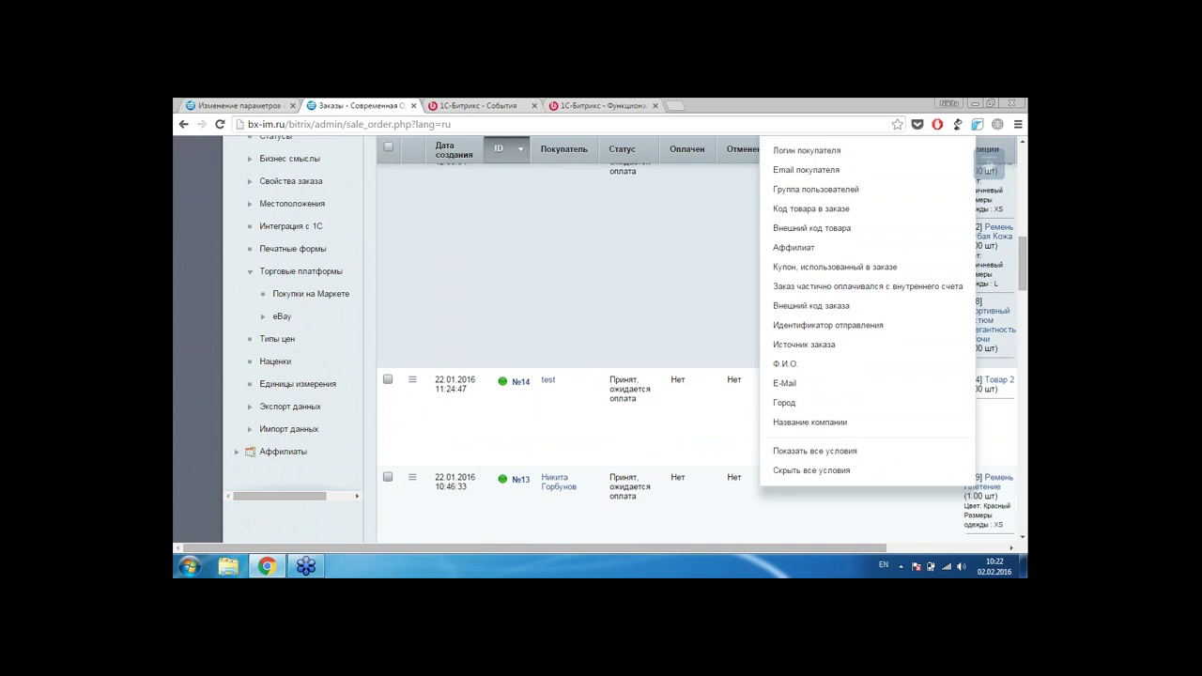
pyautogui.scroll(5, 793, 310)
pyautogui.scroll(4, 836, 263)
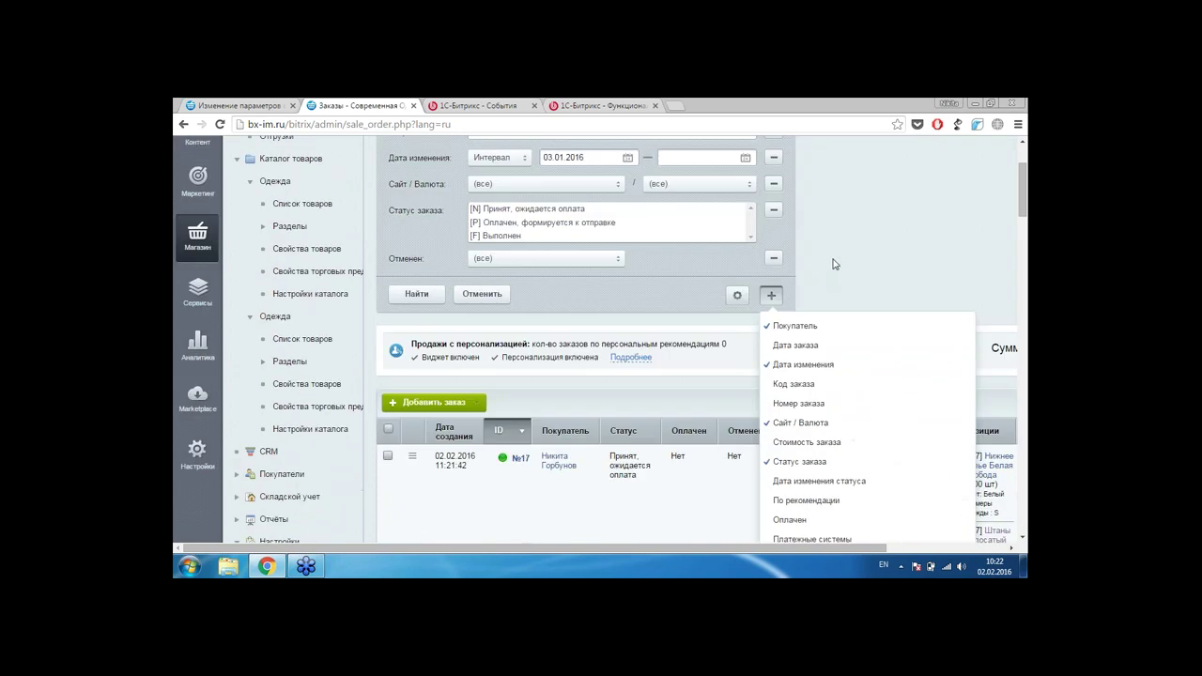
pyautogui.click(735, 296)
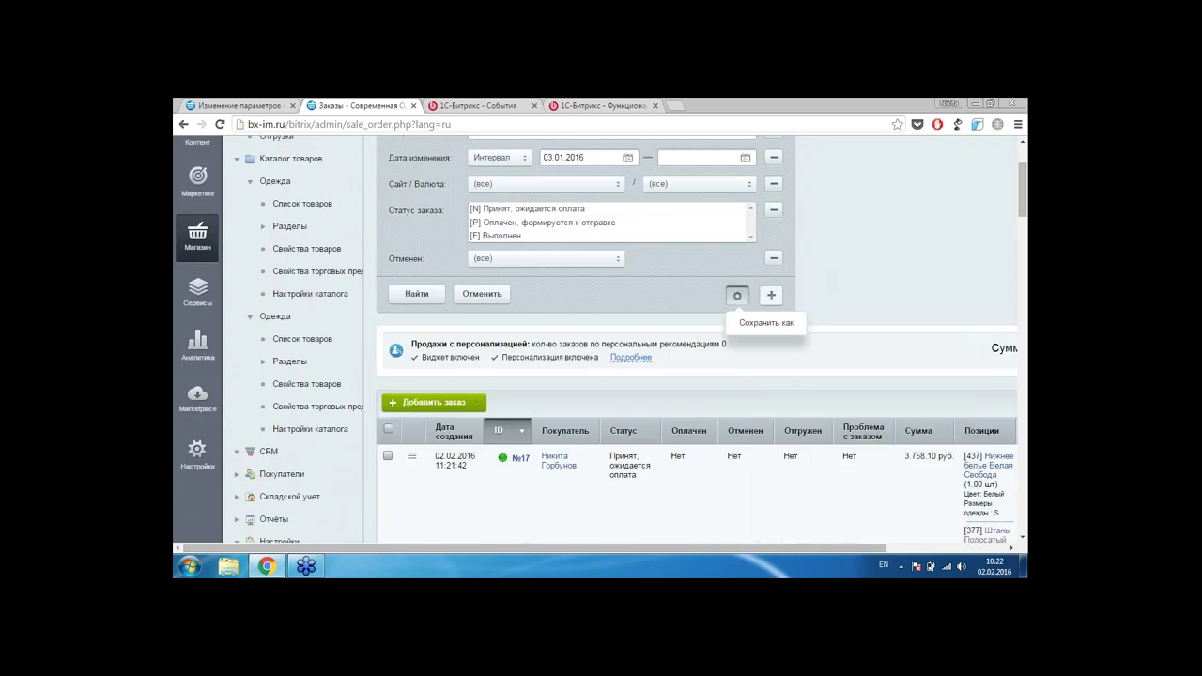
pyautogui.click(770, 295)
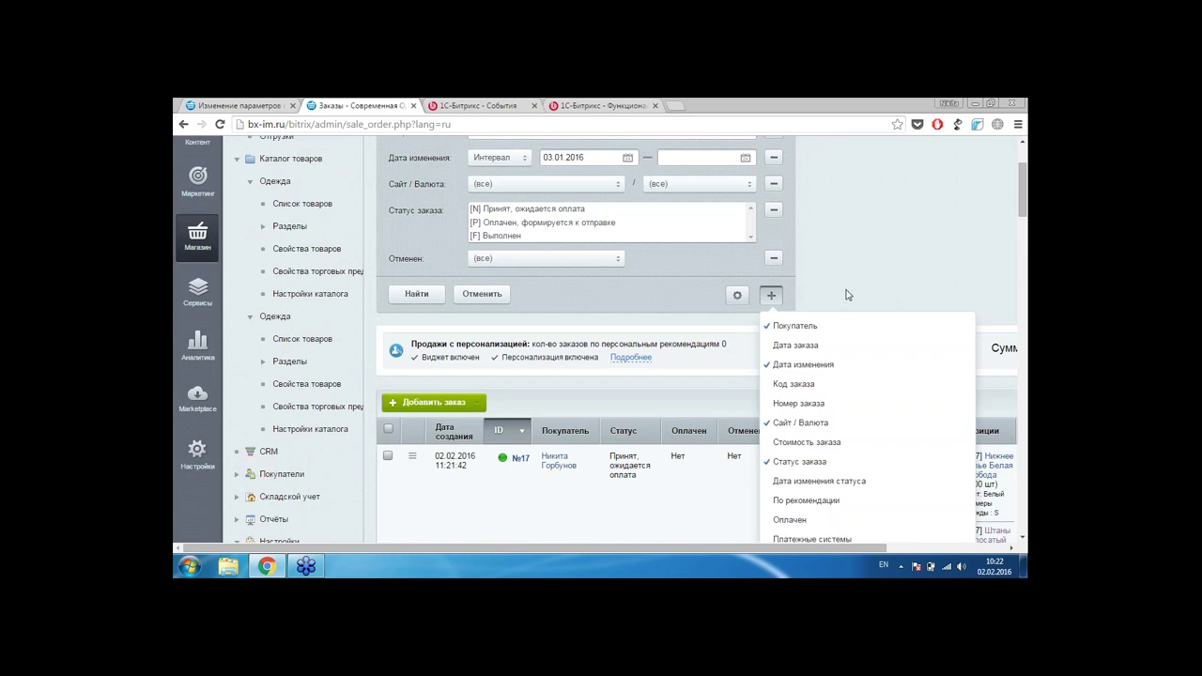
pyautogui.scroll(-1, 864, 355)
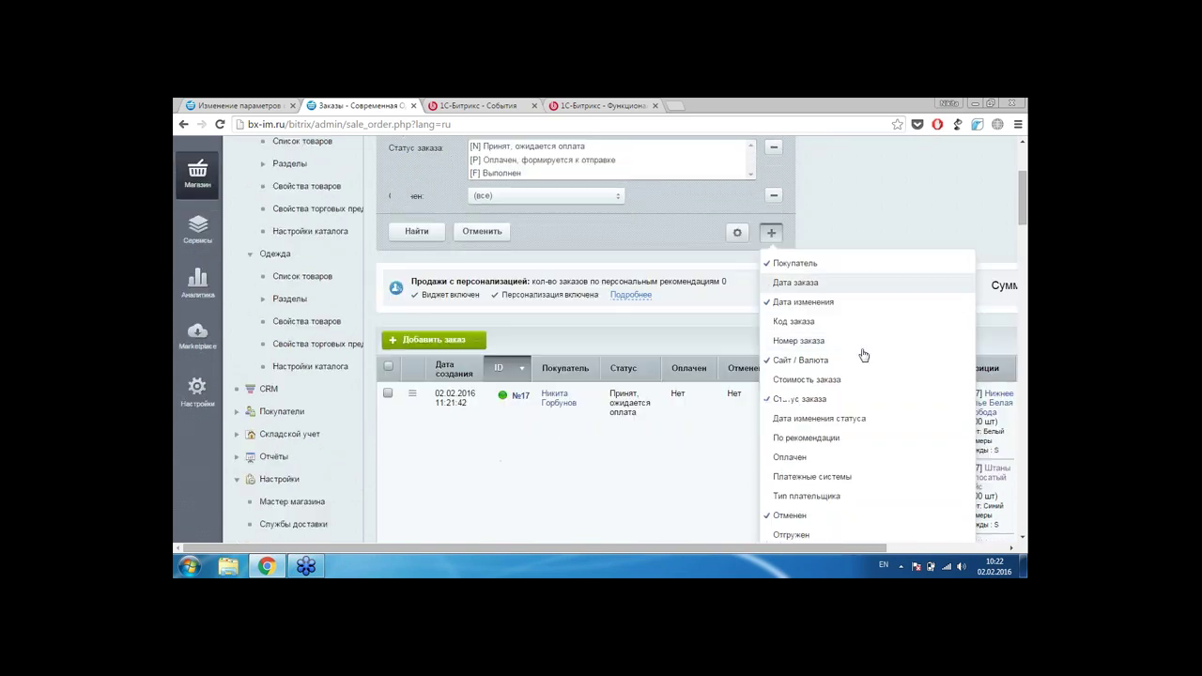
pyautogui.scroll(-1, 862, 352)
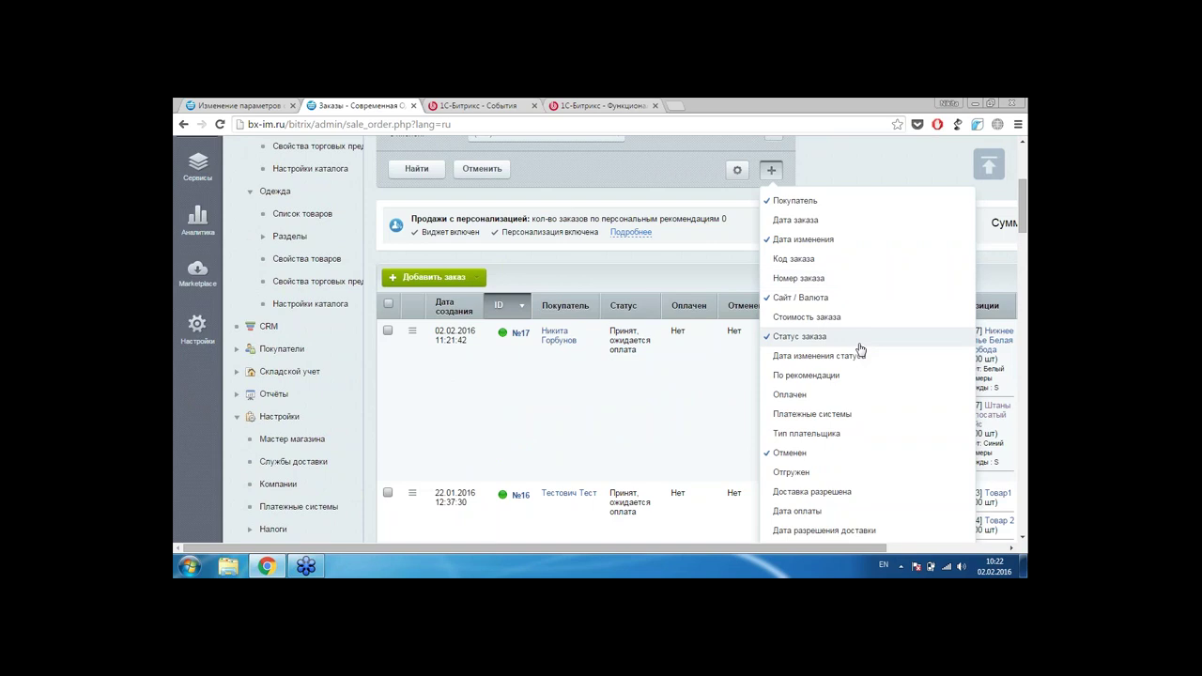
pyautogui.scroll(-1, 860, 349)
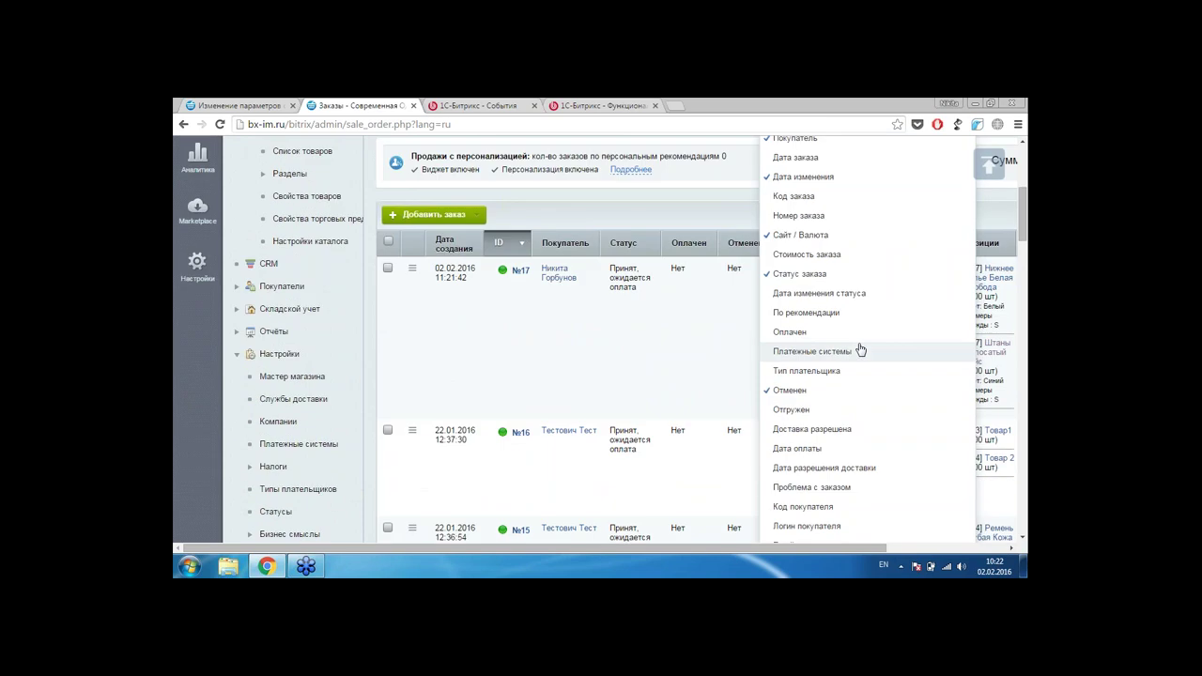
pyautogui.scroll(-1, 860, 350)
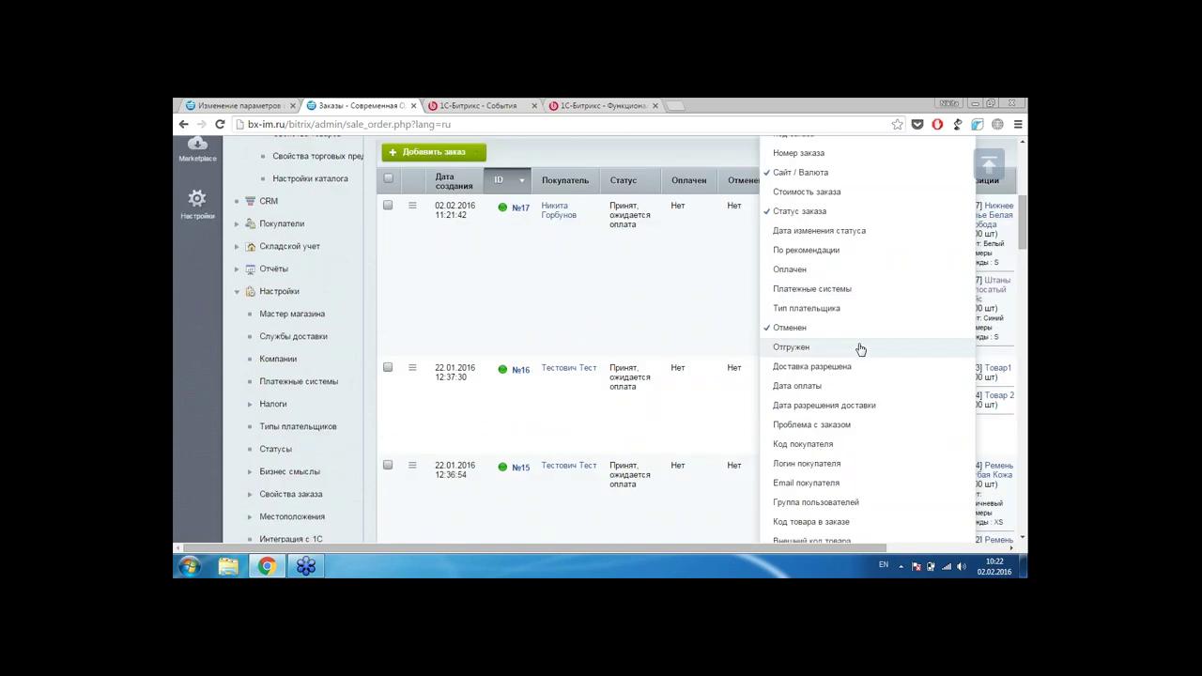
pyautogui.scroll(-2, 860, 349)
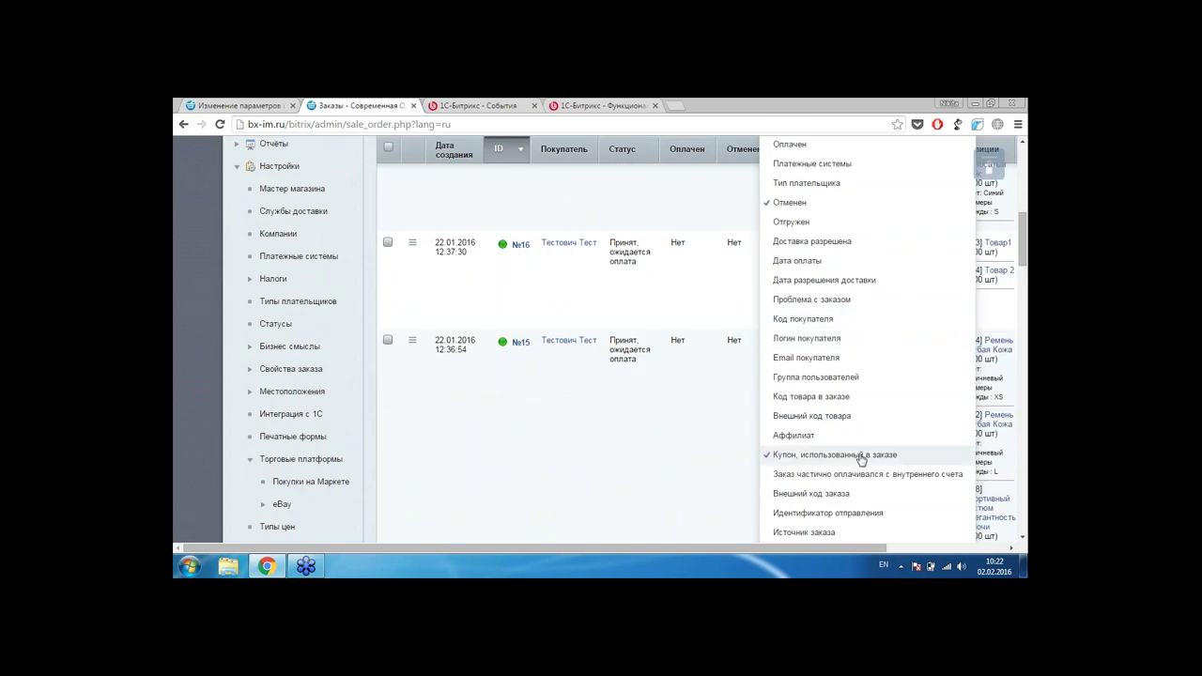
pyautogui.scroll(4, 972, 455)
pyautogui.scroll(5, 724, 371)
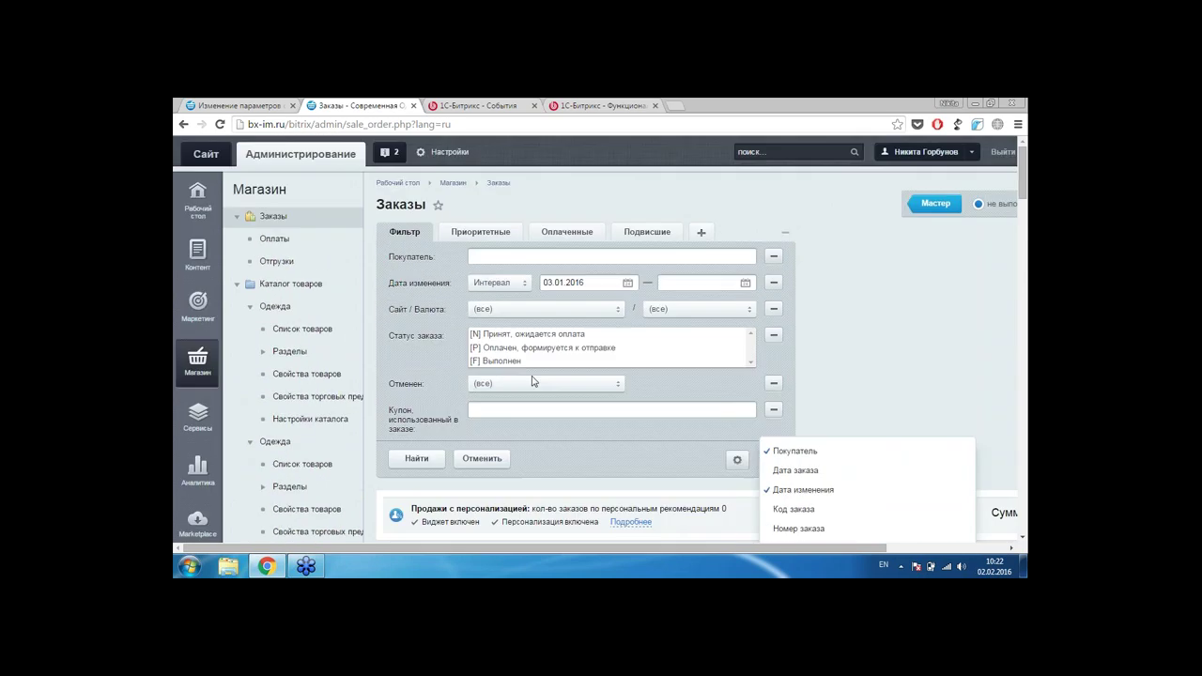
# Clear the Дата изменения date and filter orders by coupon HAPPYNY, showing the 3 758.10 руб. order.
pyautogui.click(520, 409)
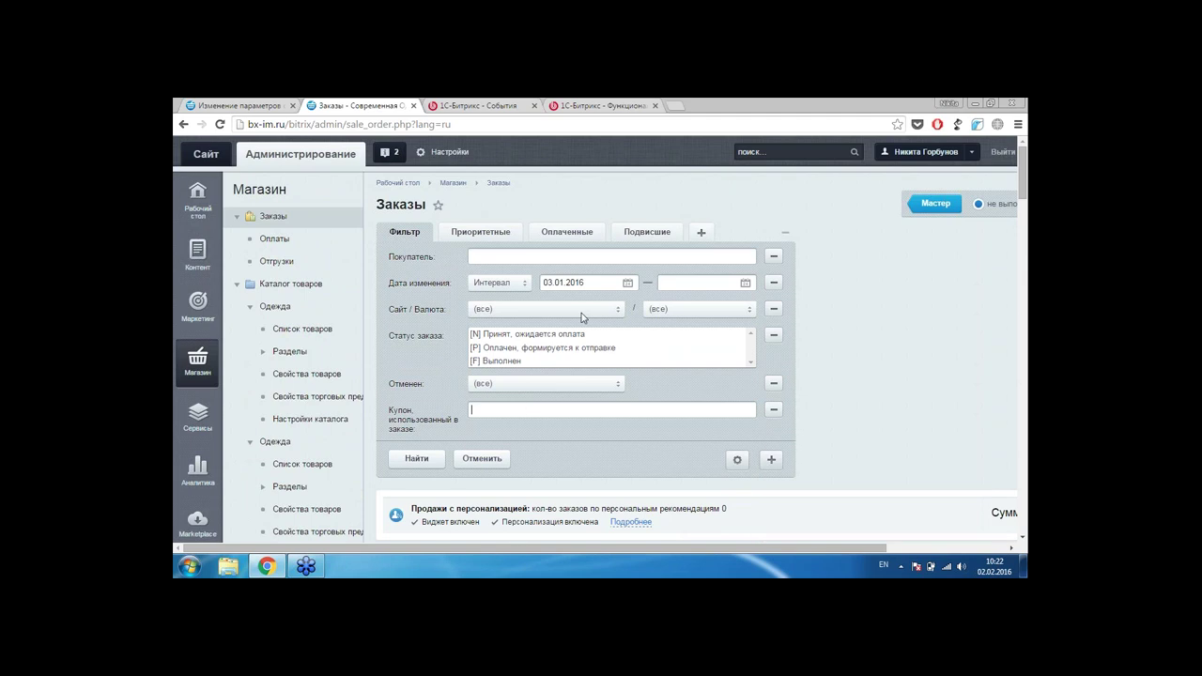
pyautogui.doubleClick(573, 282)
pyautogui.press('BackSpace')
pyautogui.click(528, 408)
pyautogui.write('HAPPYNY')
pyautogui.click(415, 458)
pyautogui.scroll(-3, 828, 275)
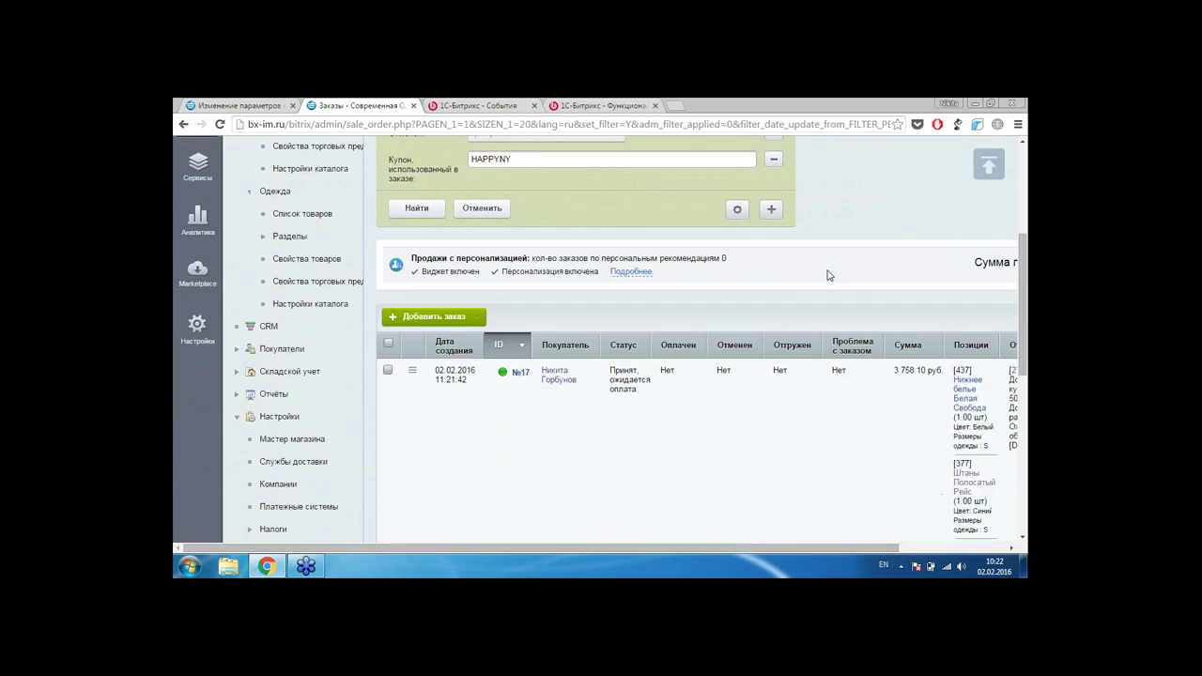
pyautogui.scroll(-1, 797, 394)
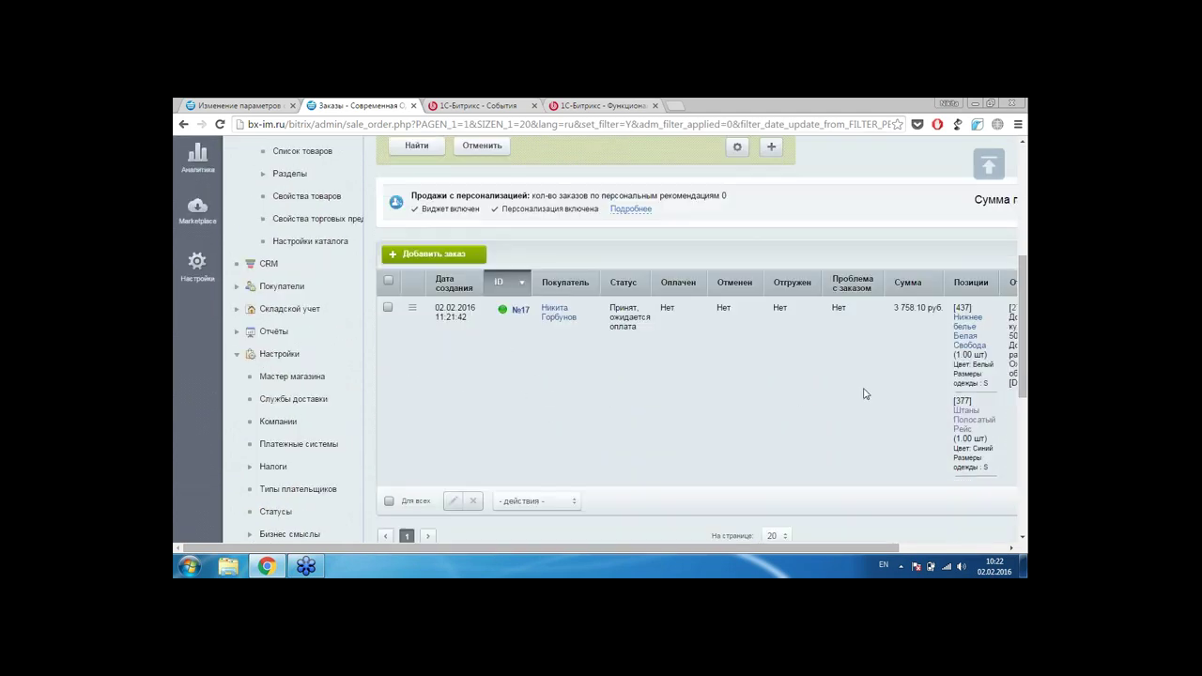
pyautogui.scroll(5, 953, 345)
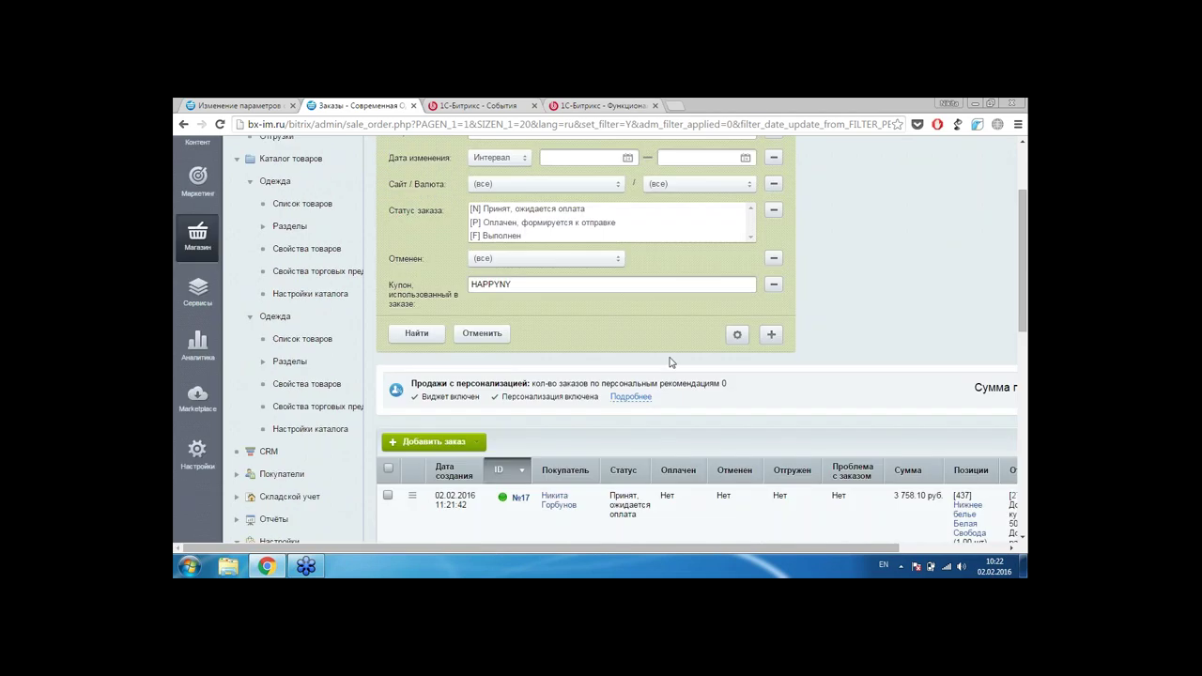
pyautogui.click(240, 105)
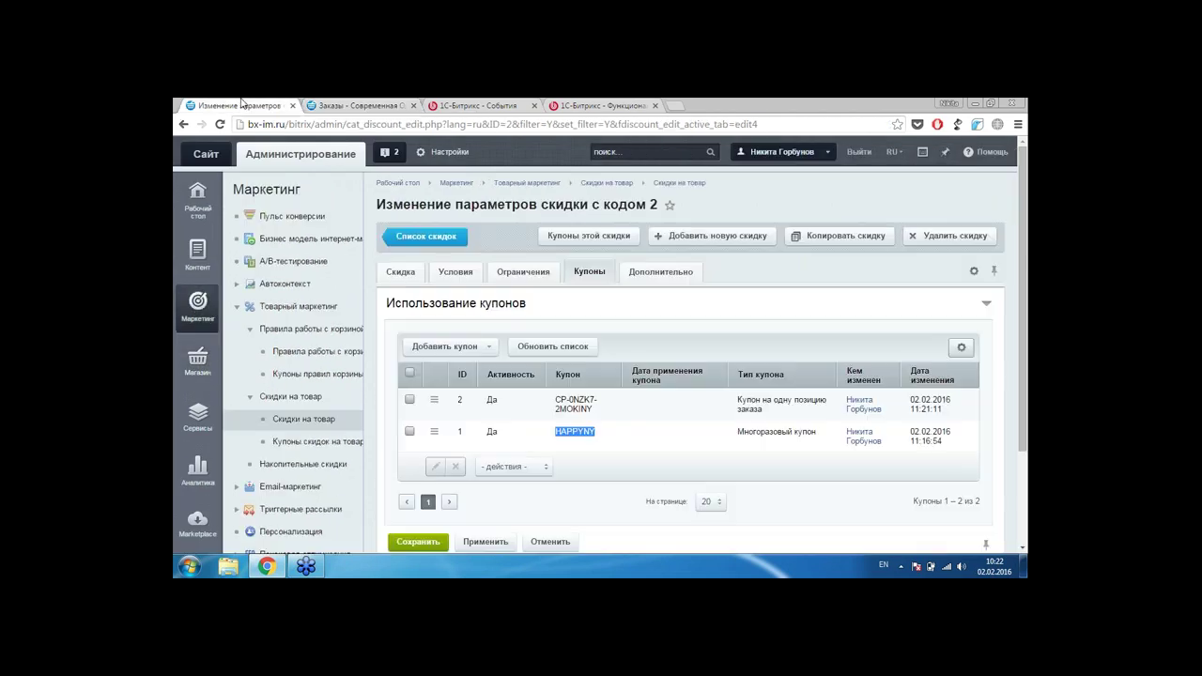
pyautogui.click(392, 105)
pyautogui.click(487, 103)
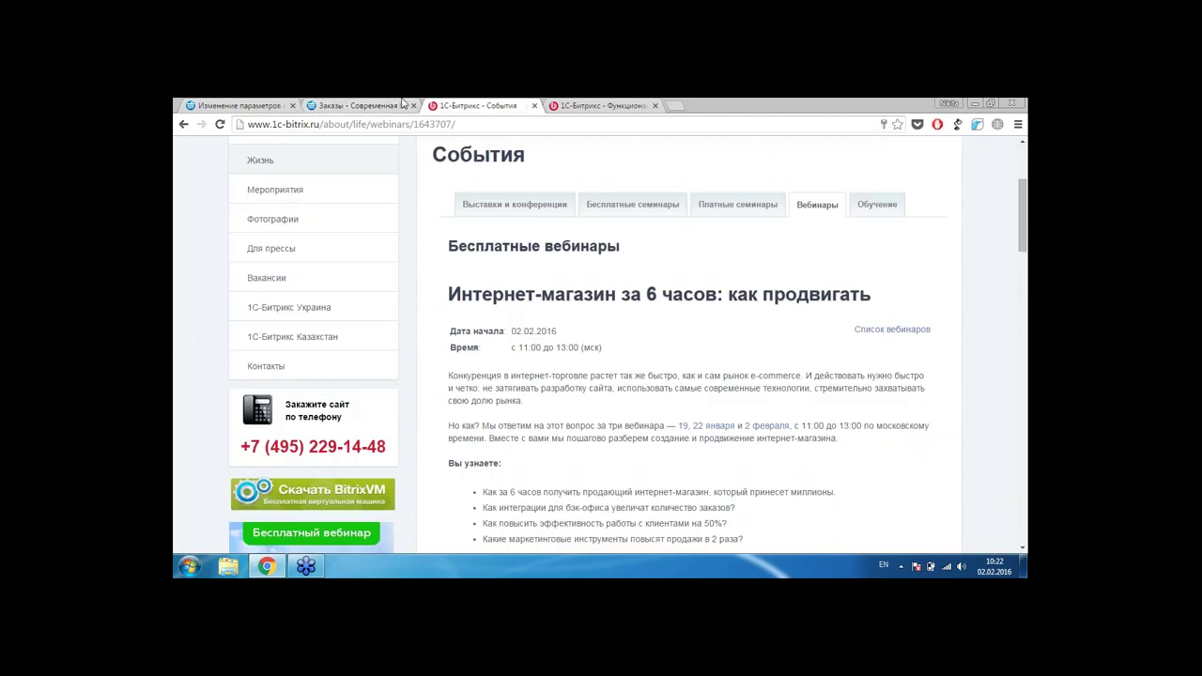
pyautogui.click(366, 105)
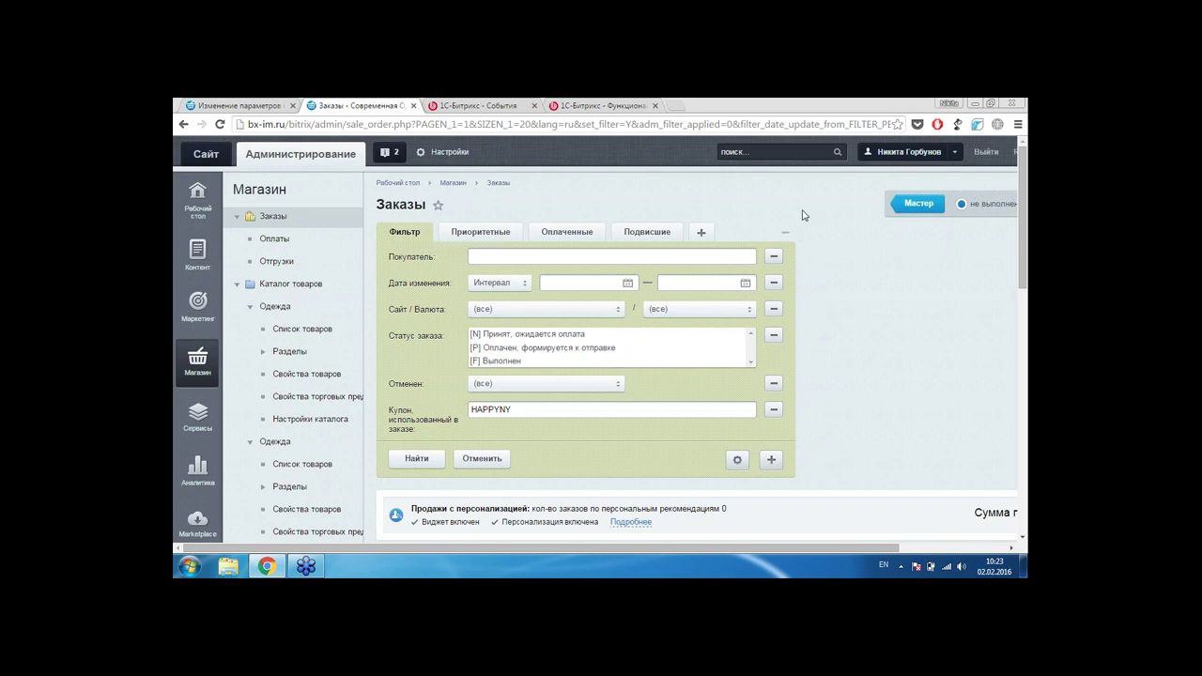
# Generate 10 coupons of type Многоразовый купон for discount 2.
pyautogui.click(273, 105)
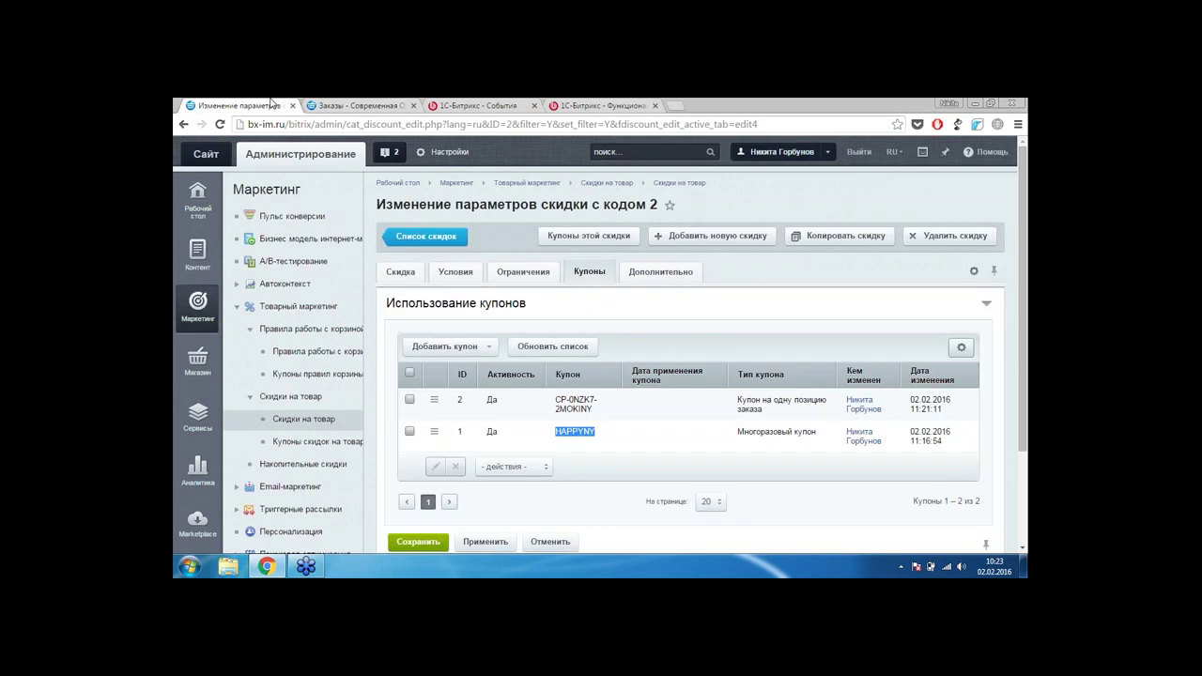
pyautogui.scroll(-1, 631, 303)
pyautogui.click(477, 348)
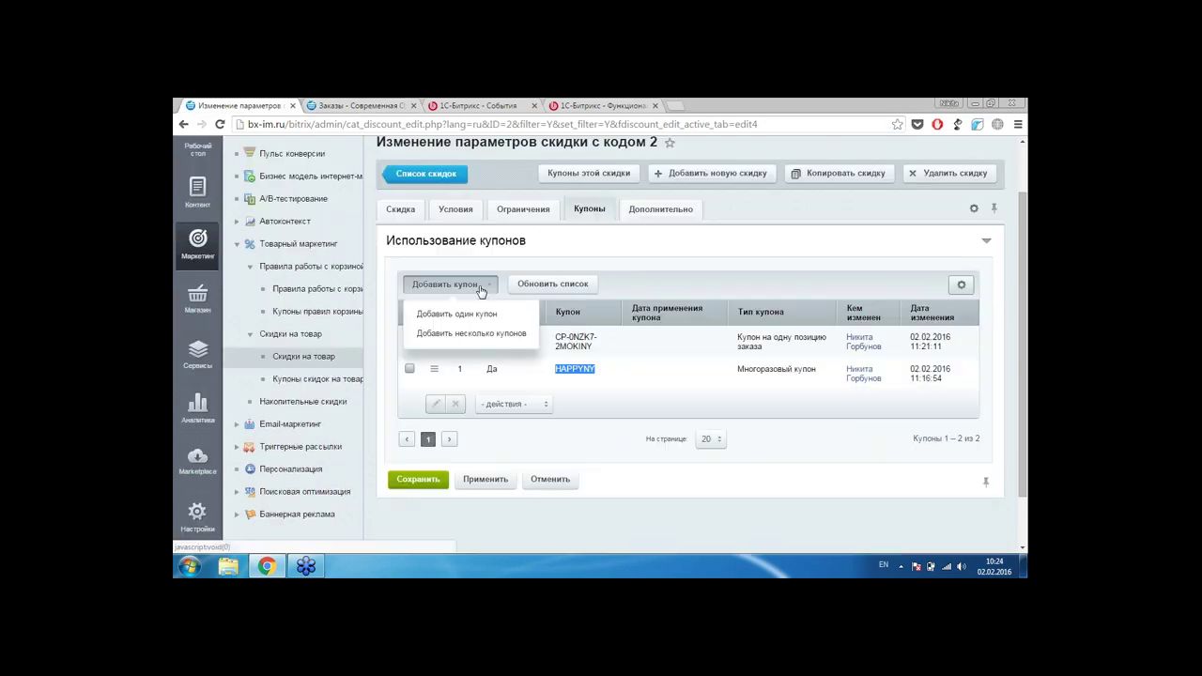
pyautogui.click(488, 334)
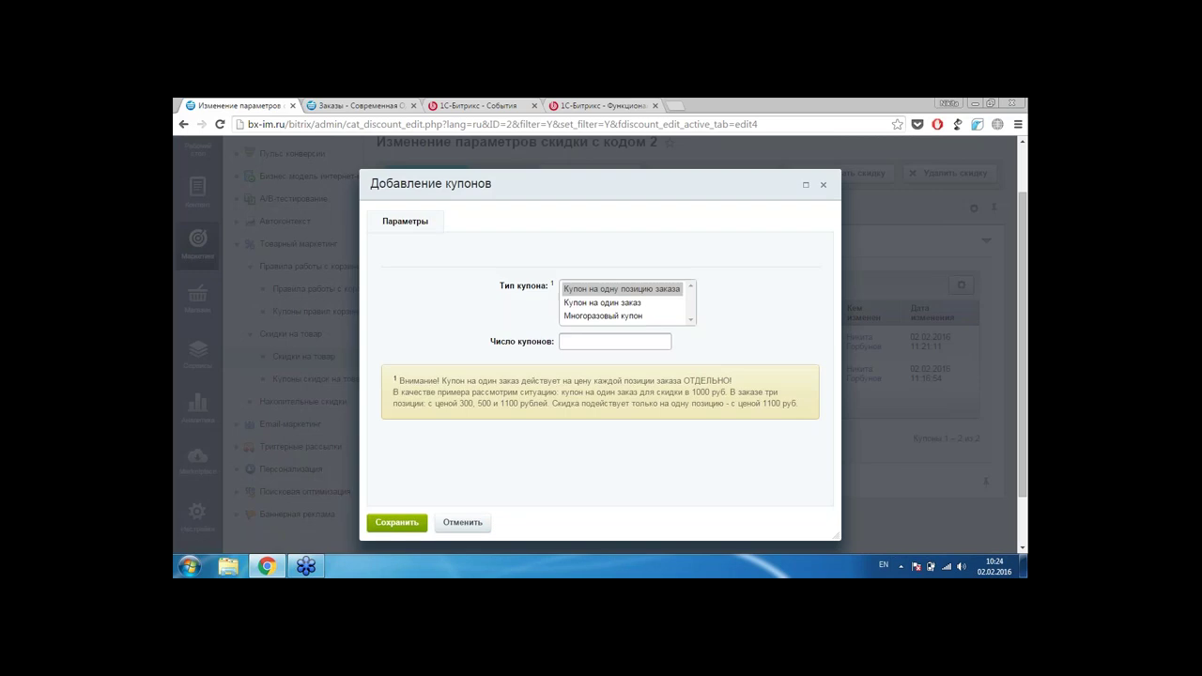
pyautogui.click(626, 303)
pyautogui.click(615, 317)
pyautogui.click(614, 290)
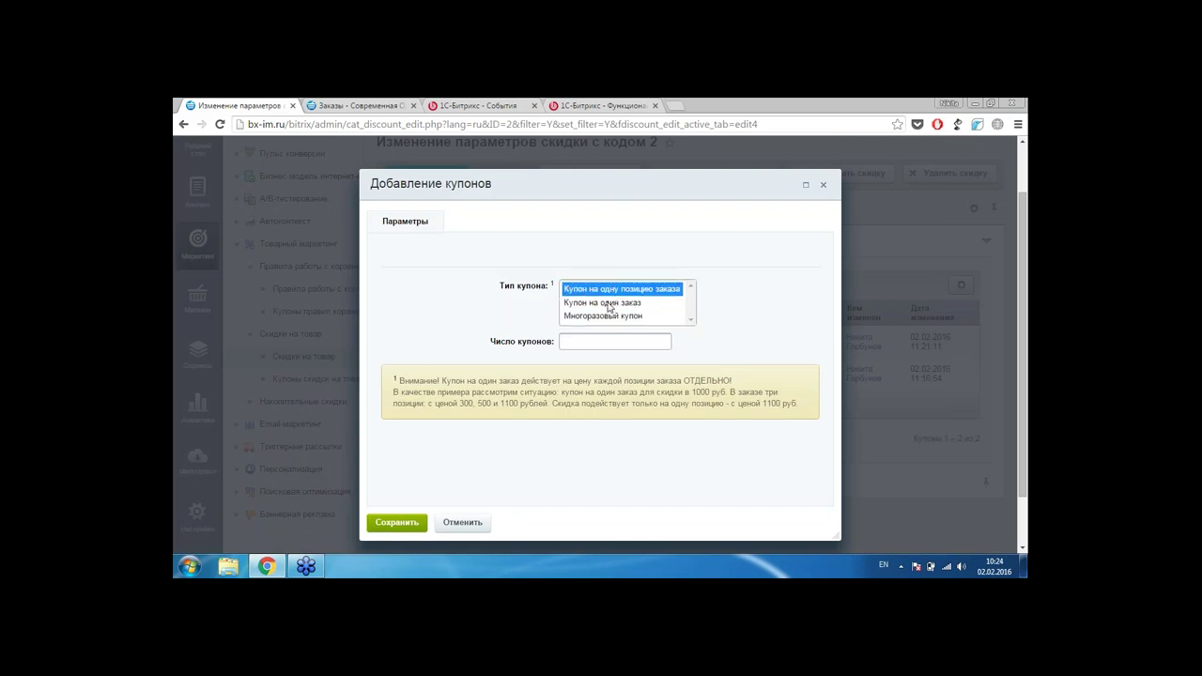
pyautogui.click(604, 304)
pyautogui.click(604, 317)
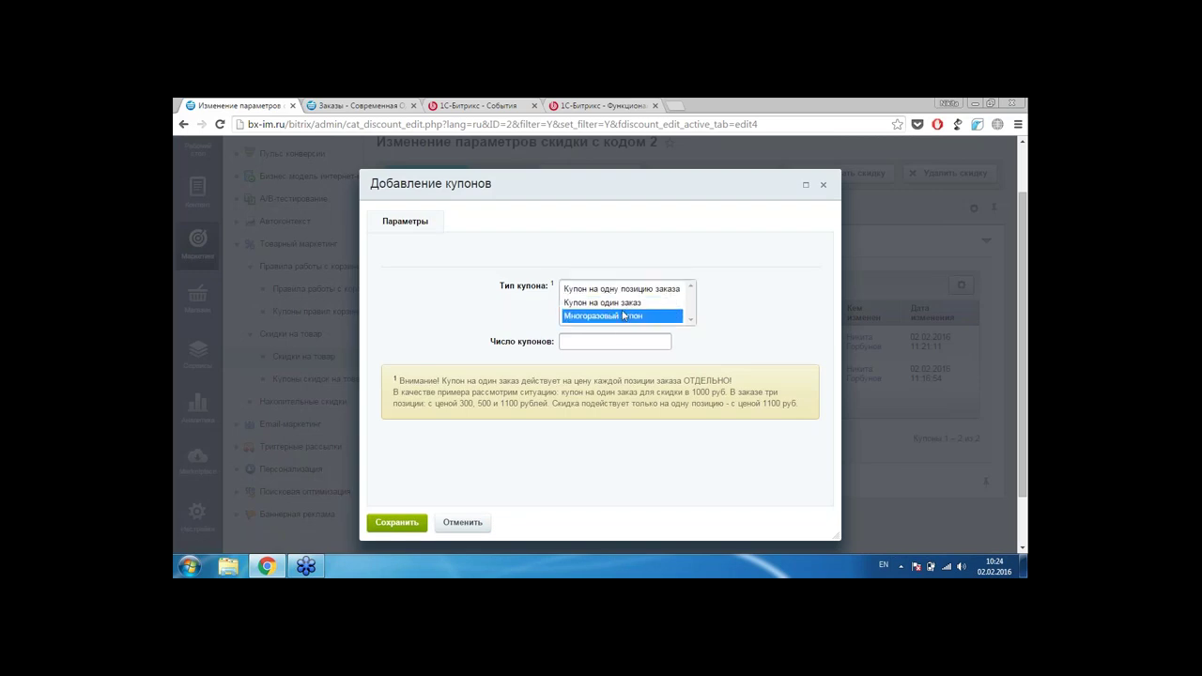
pyautogui.click(602, 338)
pyautogui.write('10')
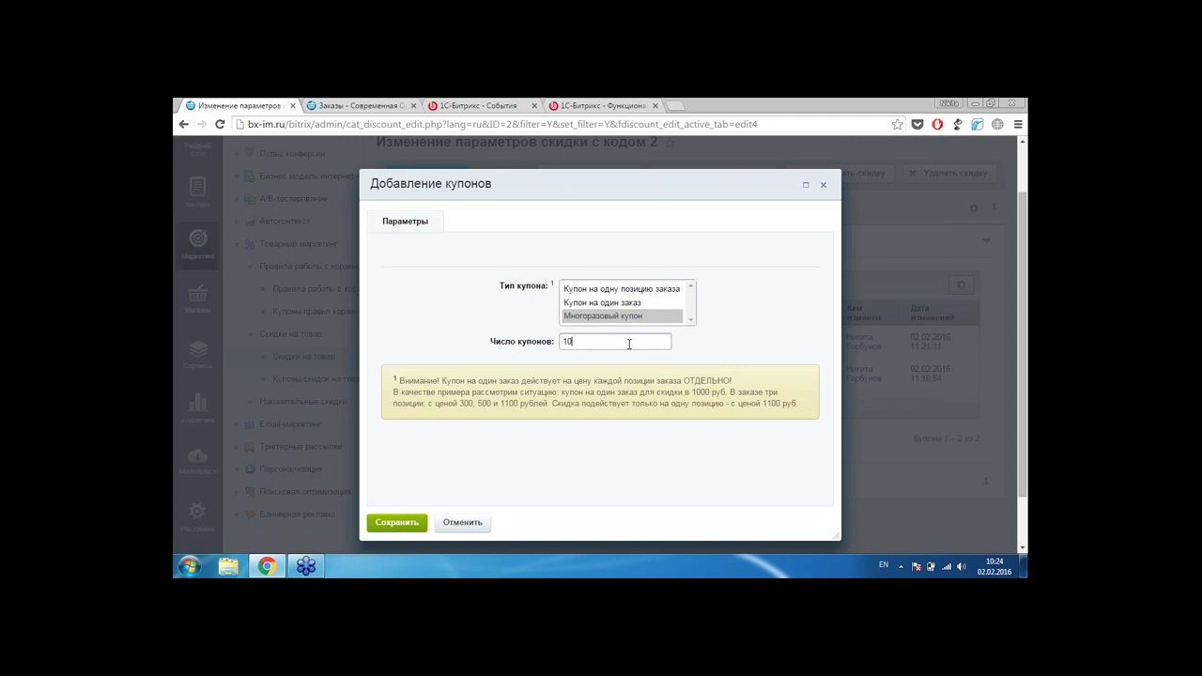
pyautogui.click(406, 524)
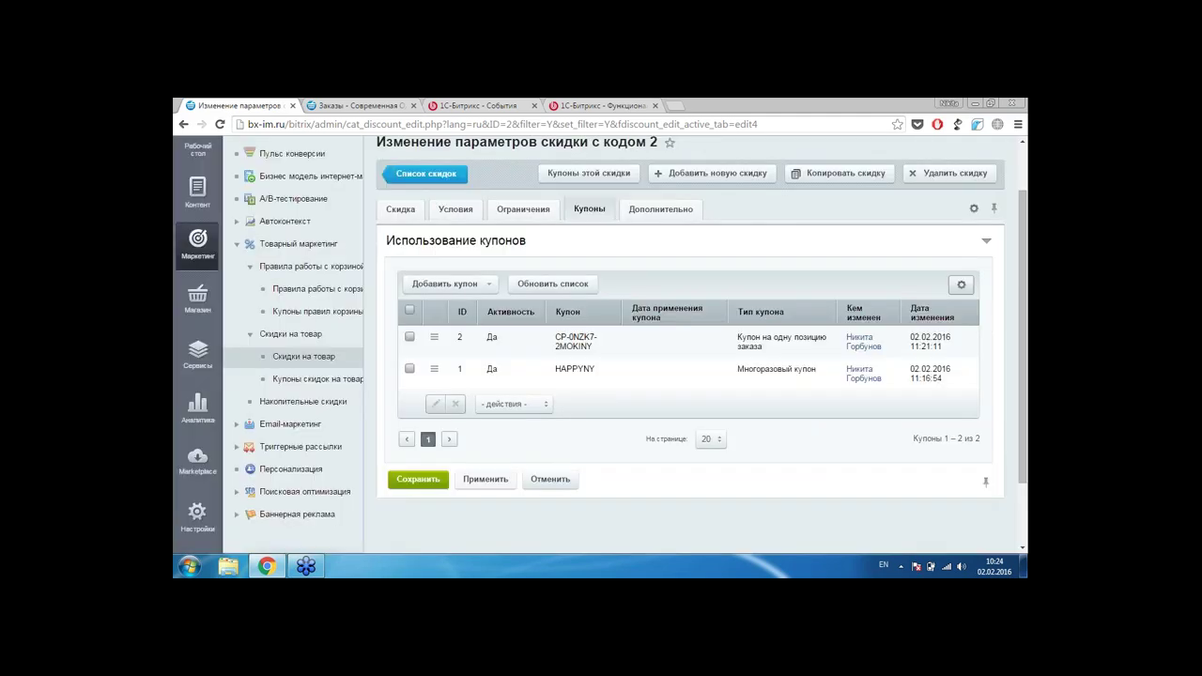
# Tick the checkboxes of coupons with IDs 3, 4 and 5.
pyautogui.scroll(-3, 657, 395)
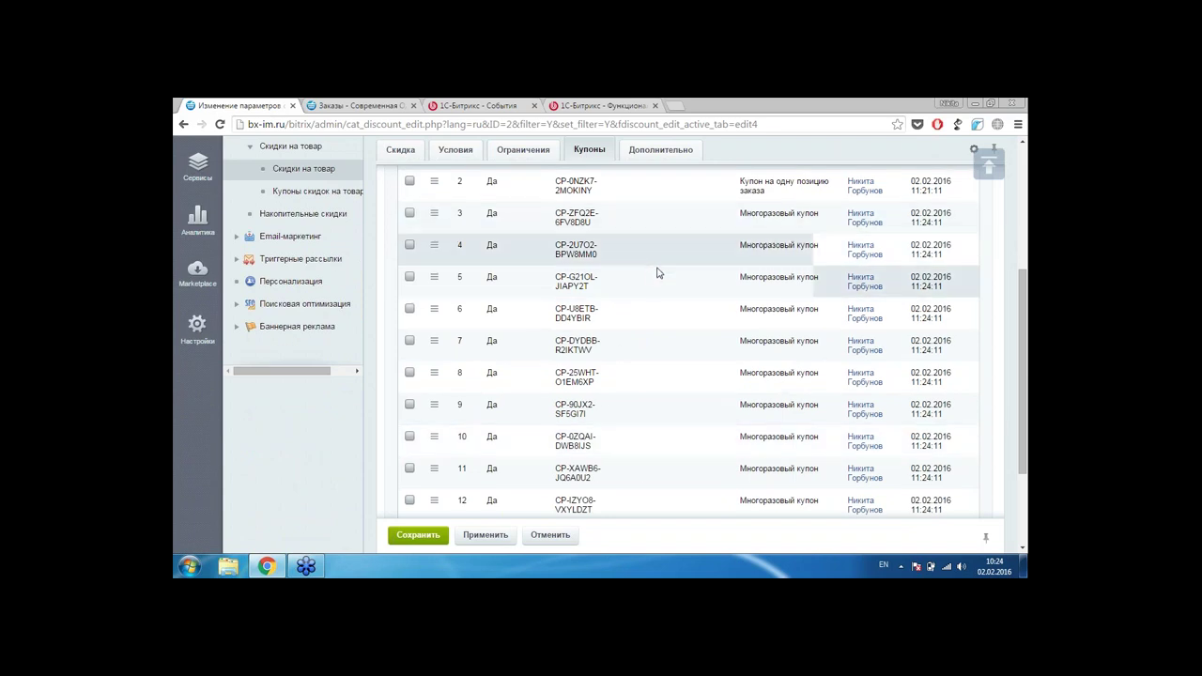
pyautogui.scroll(1, 658, 275)
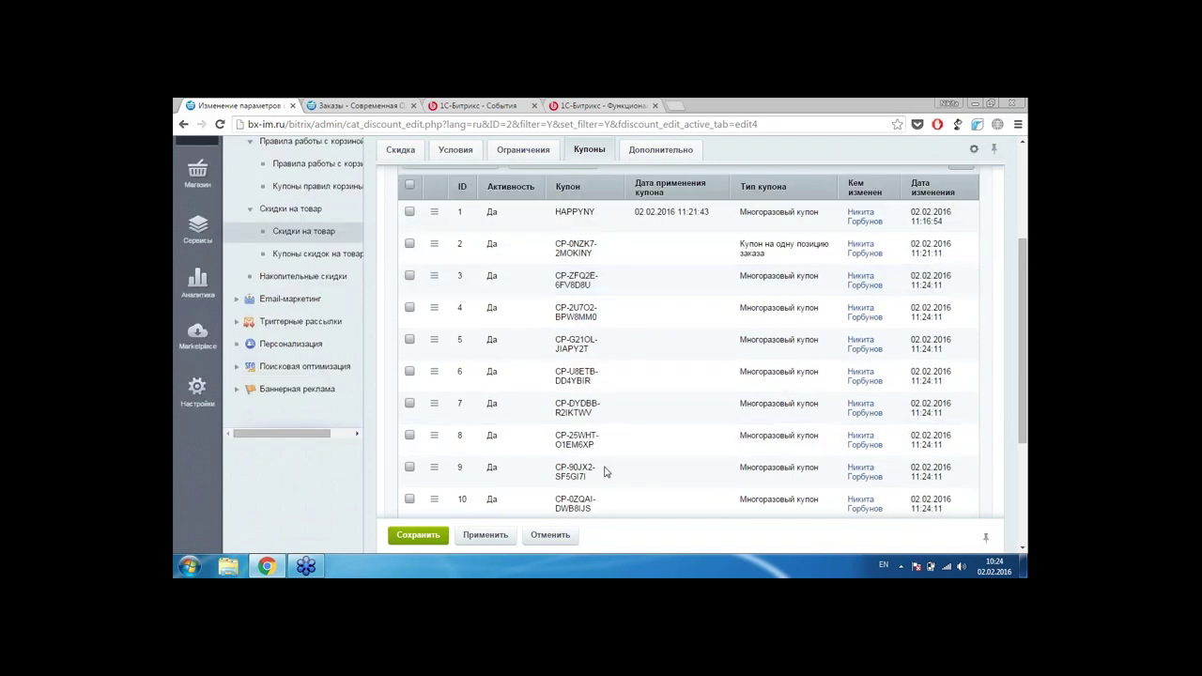
pyautogui.scroll(-2, 603, 360)
pyautogui.scroll(-1, 603, 357)
pyautogui.scroll(1, 604, 347)
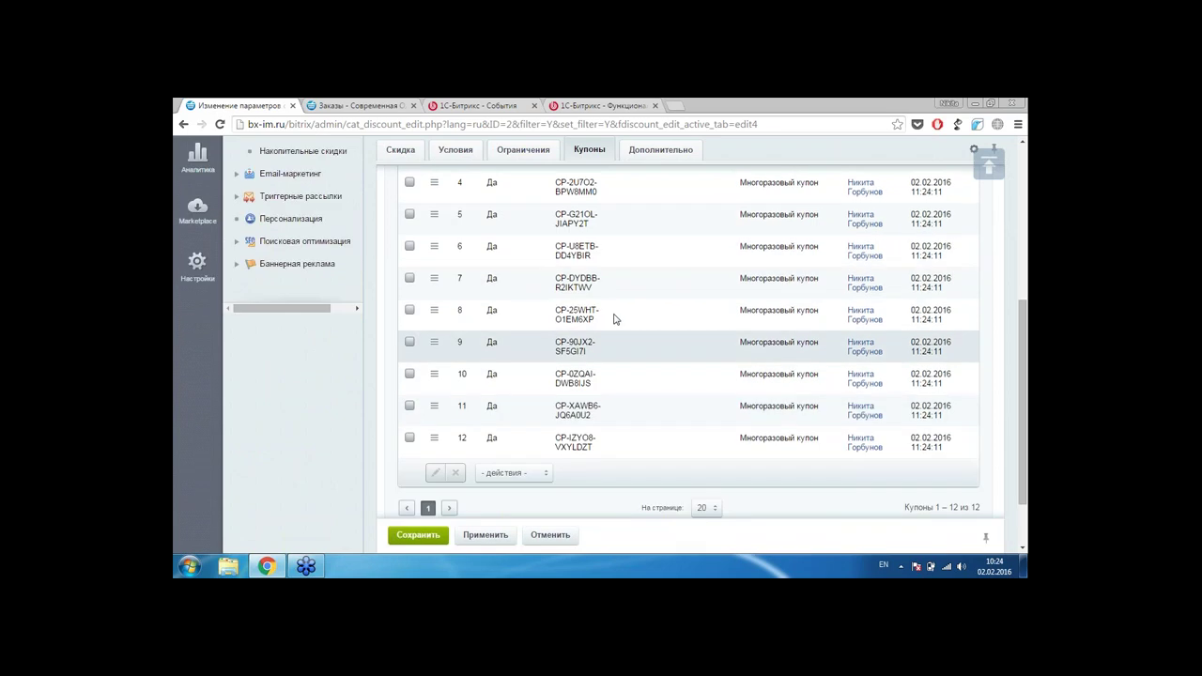
pyautogui.scroll(1, 608, 286)
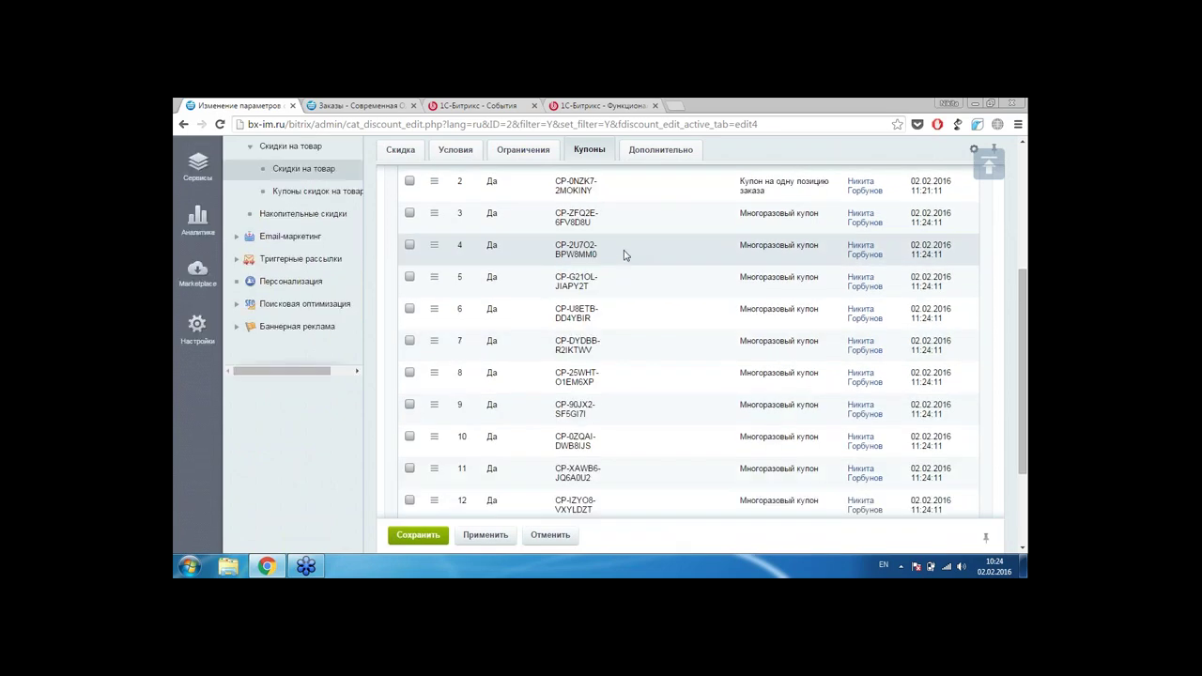
pyautogui.click(410, 214)
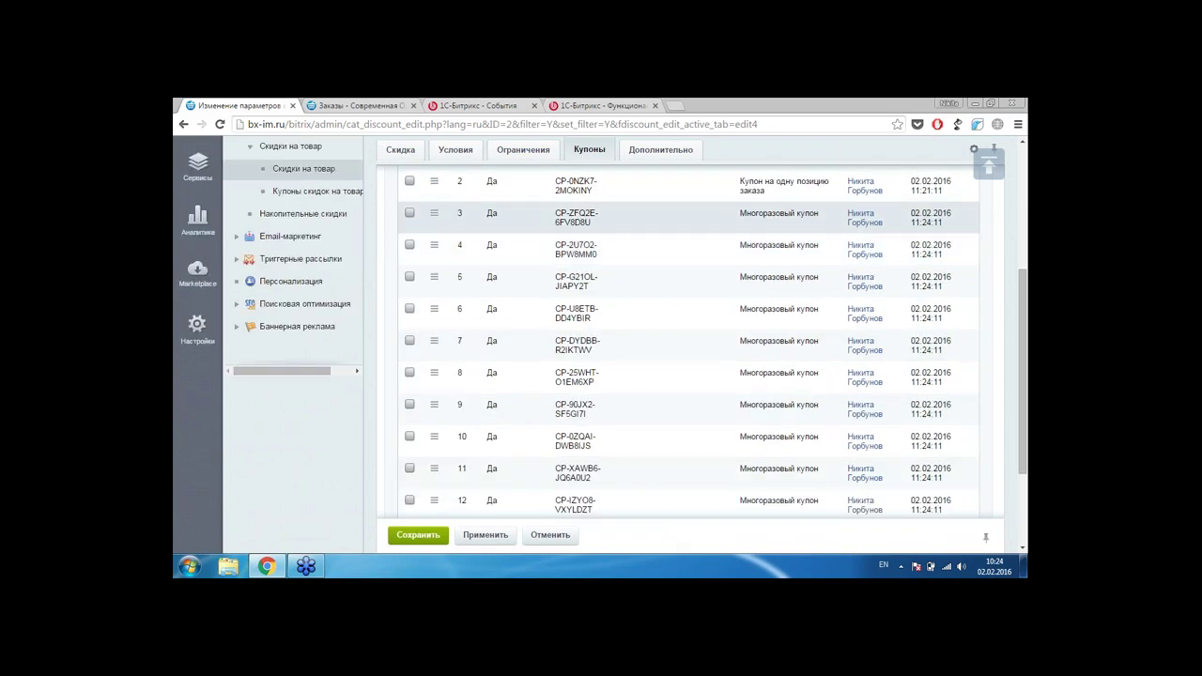
pyautogui.click(409, 245)
pyautogui.click(409, 277)
pyautogui.scroll(-2, 410, 277)
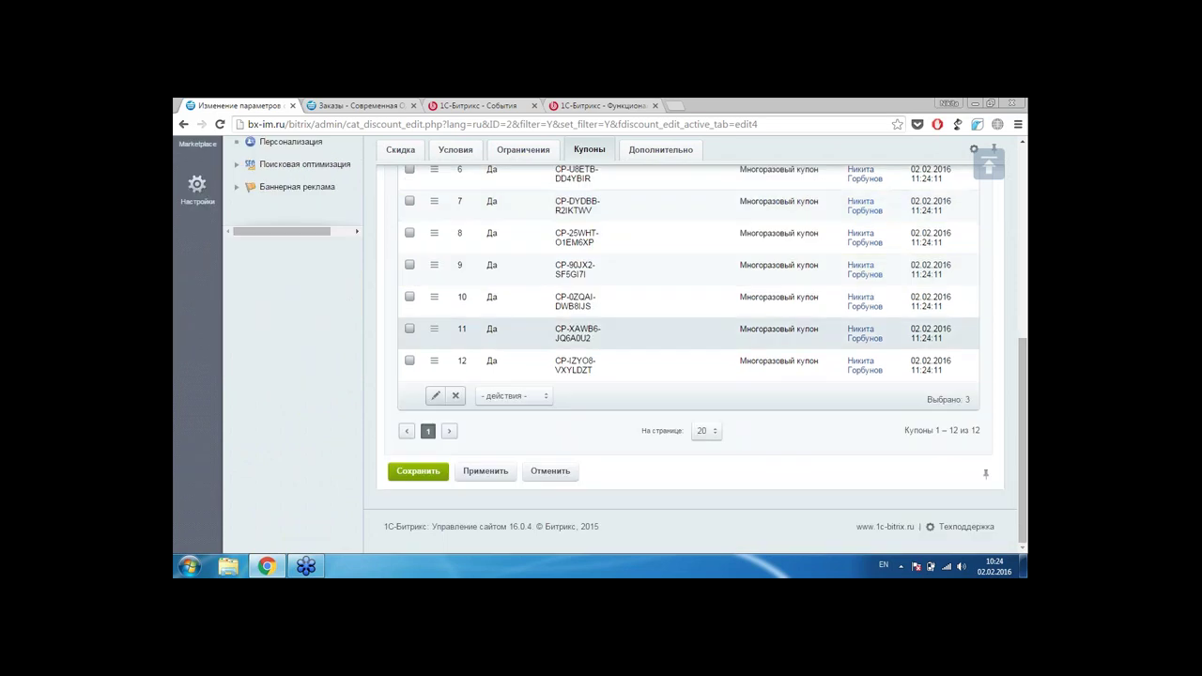
pyautogui.scroll(3, 591, 306)
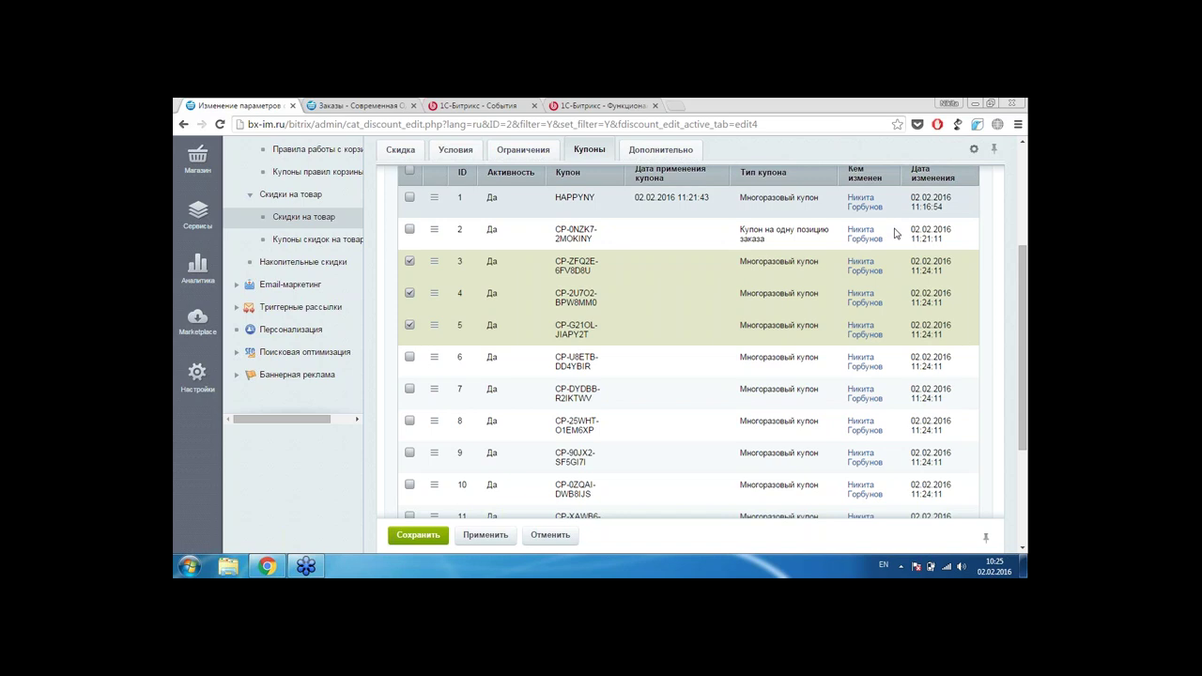
pyautogui.scroll(3, 1000, 299)
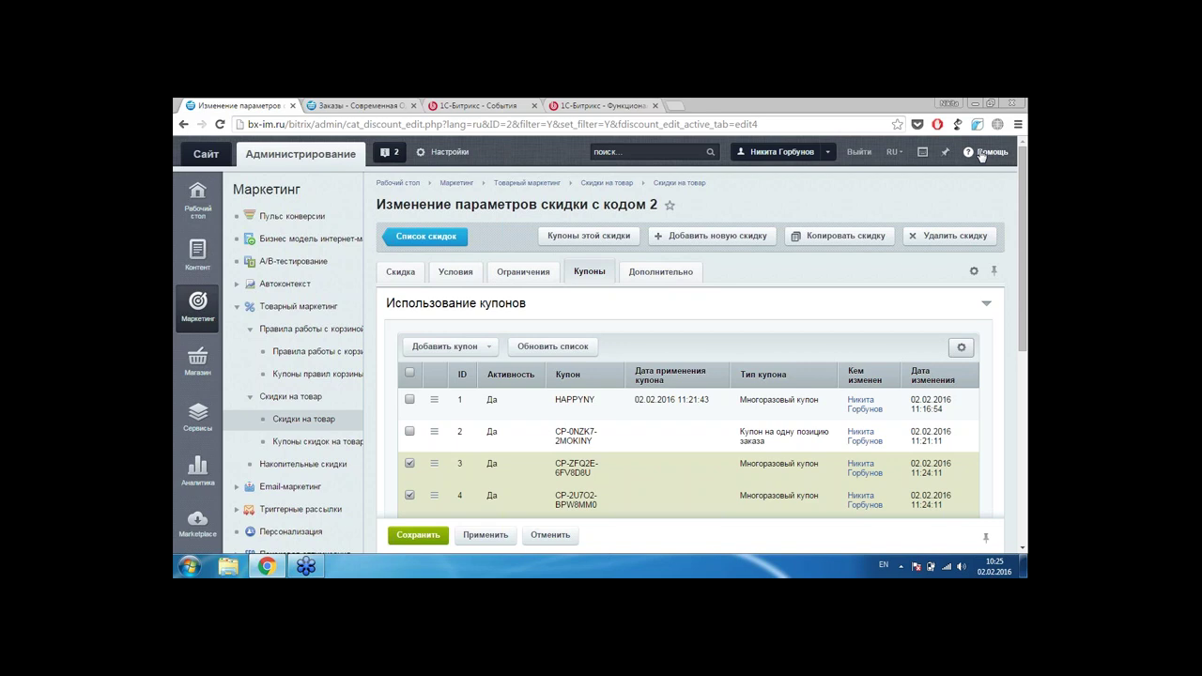
pyautogui.click(981, 154)
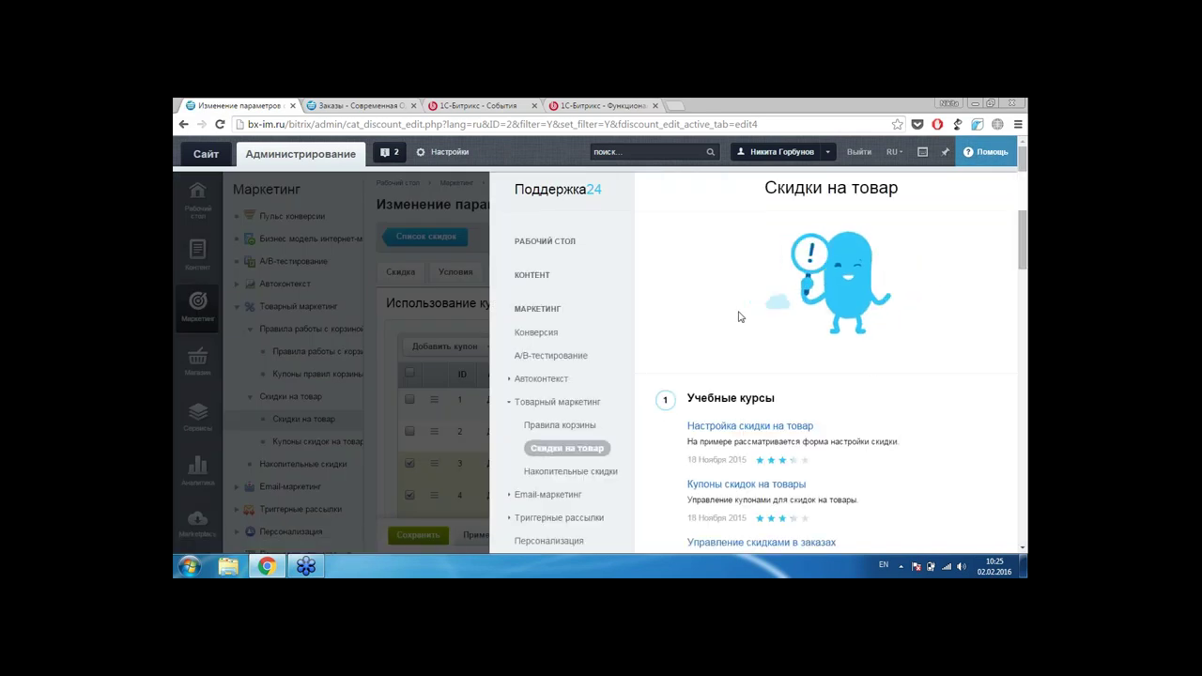
pyautogui.scroll(-1, 739, 317)
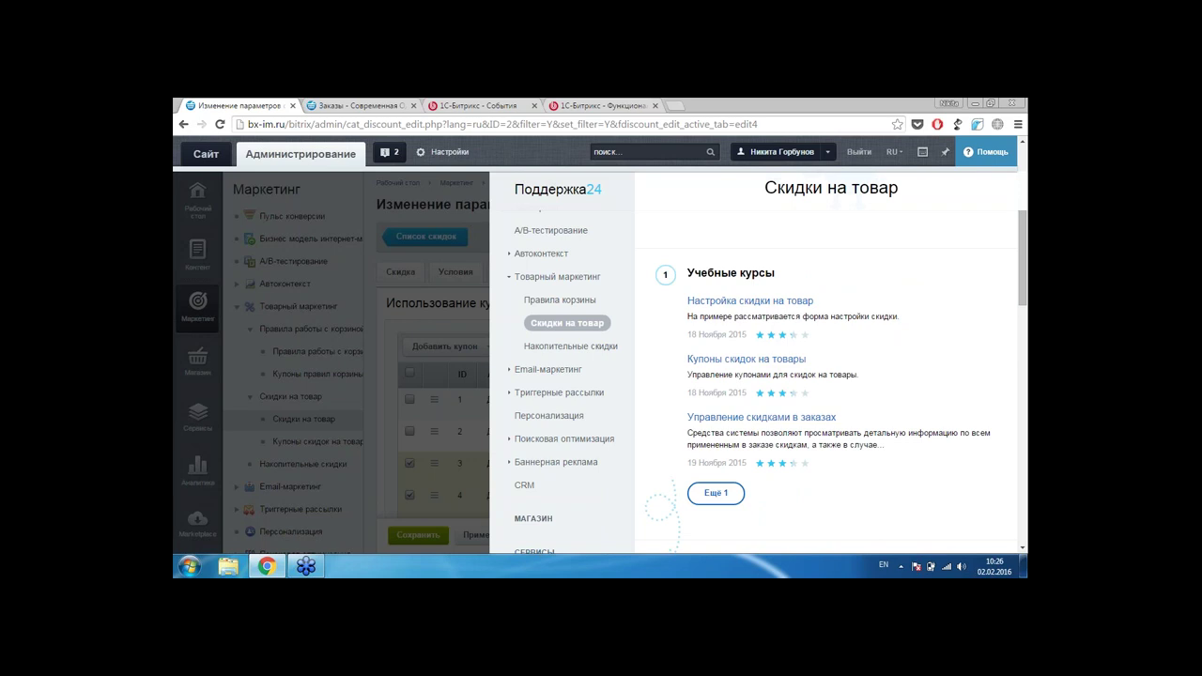
pyautogui.click(453, 210)
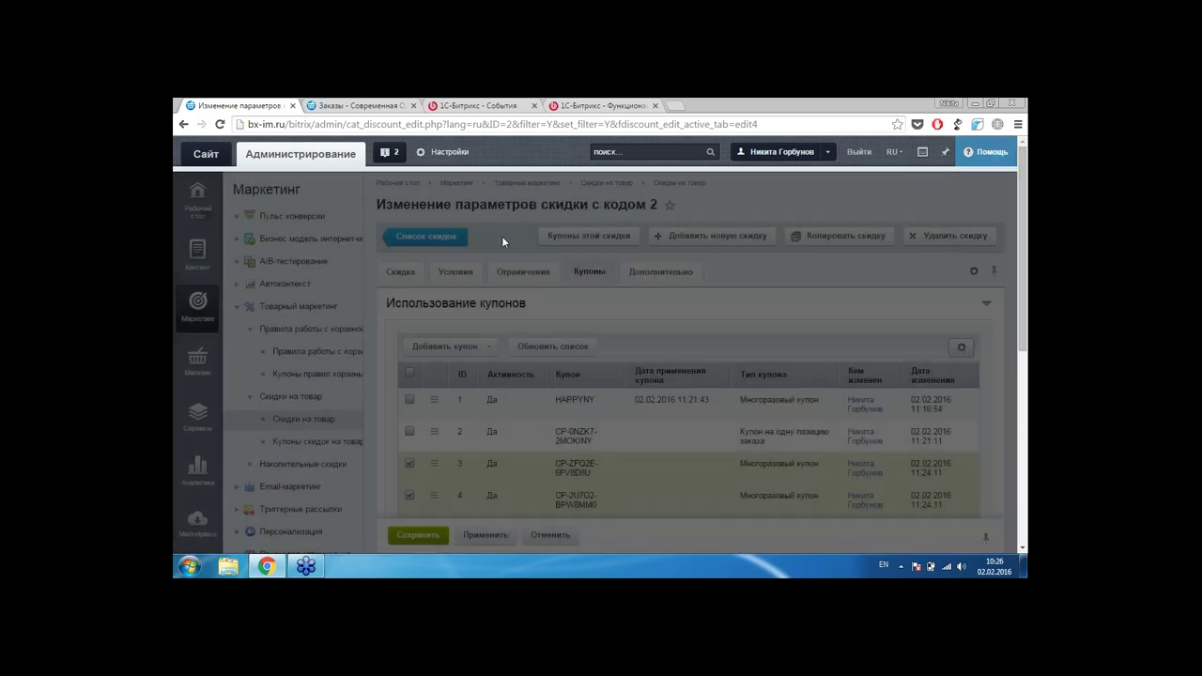
# Start a new discount from the Скидки на товар list.
pyautogui.scroll(-2, 286, 356)
pyautogui.scroll(1, 286, 357)
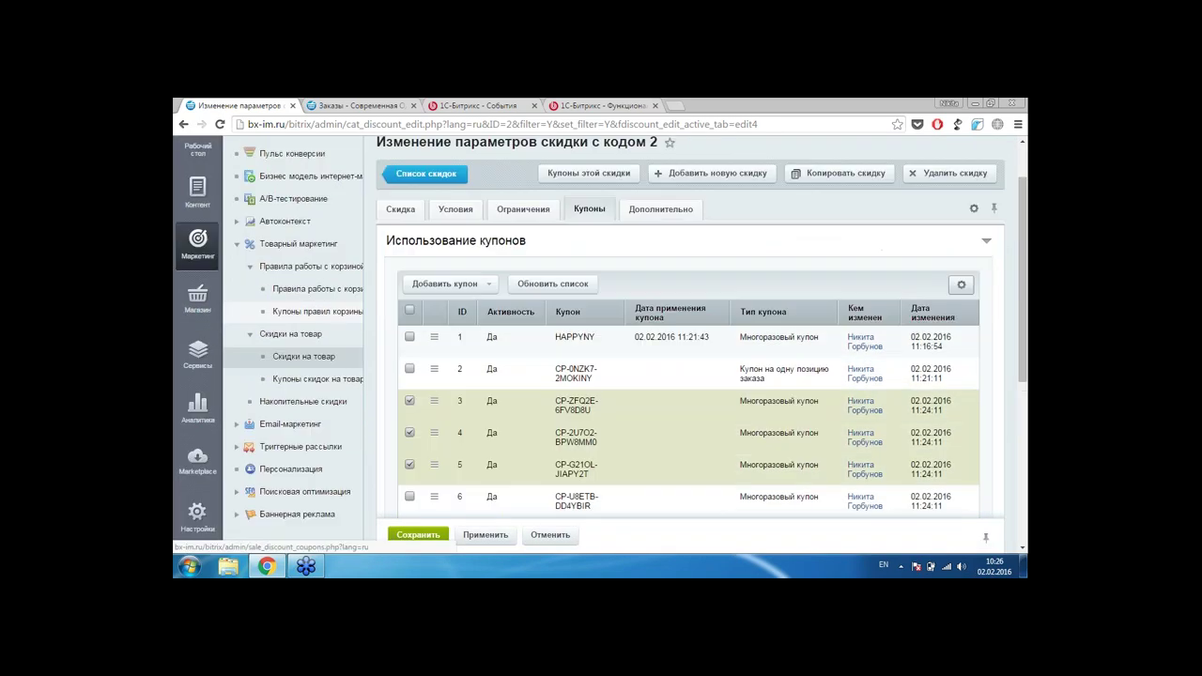
pyautogui.click(286, 357)
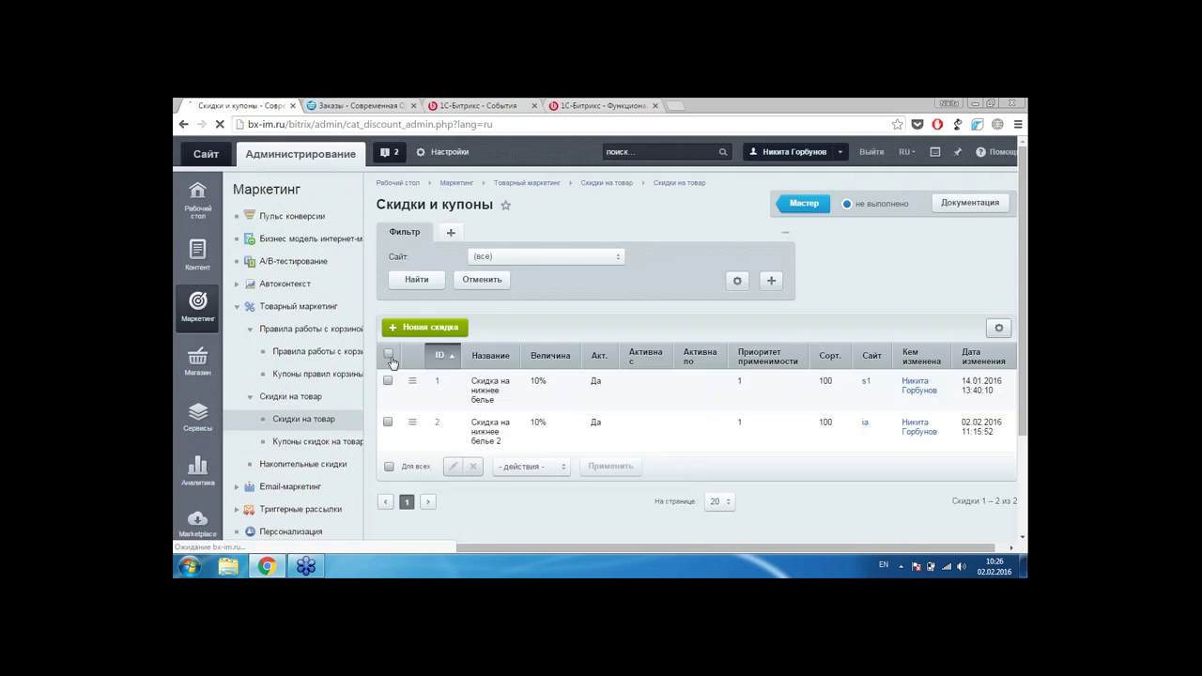
pyautogui.click(441, 328)
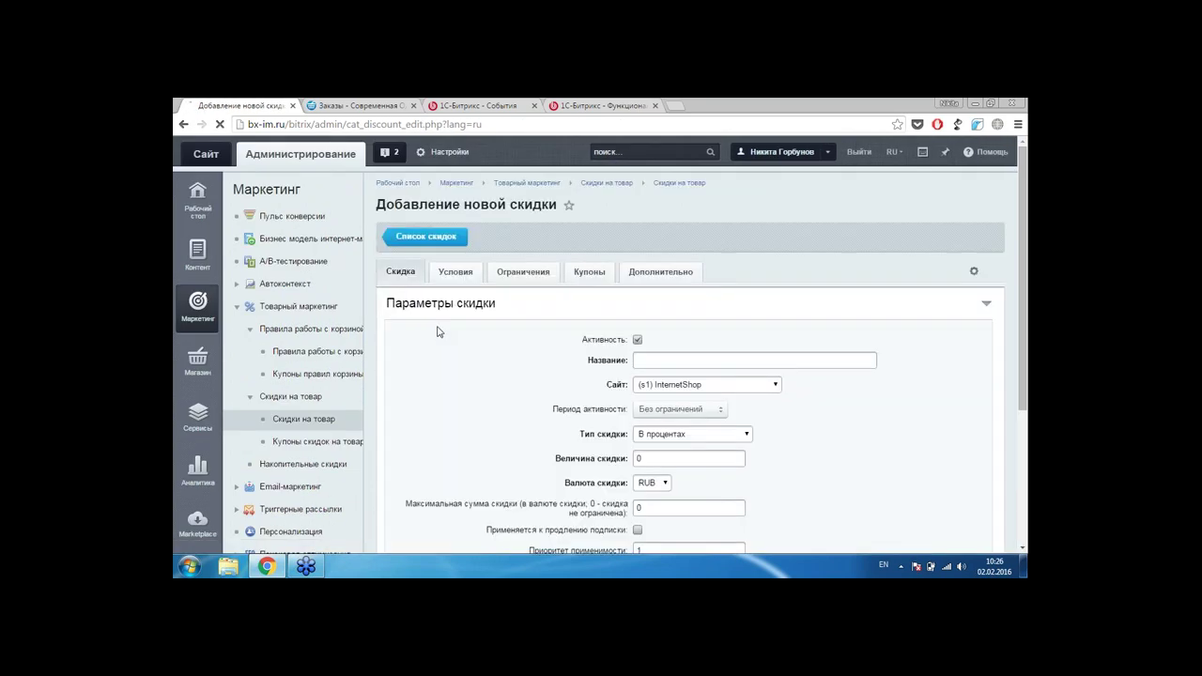
pyautogui.scroll(-2, 488, 319)
pyautogui.scroll(1, 488, 320)
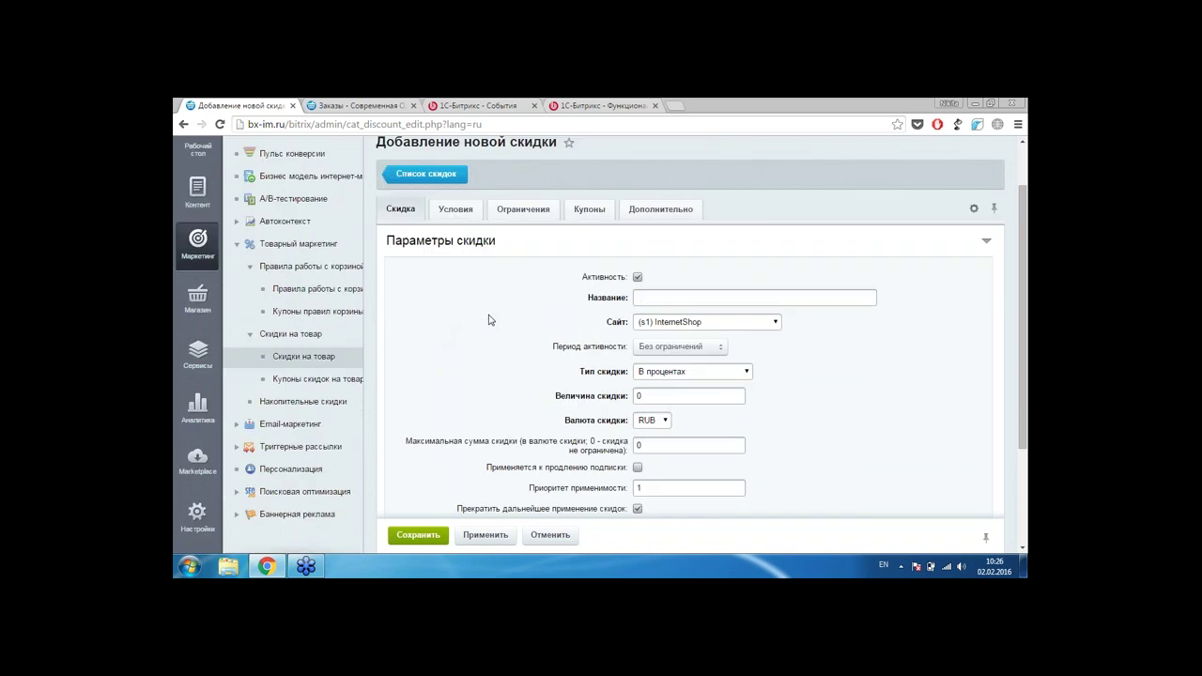
# Name the discount '50% на штаны', correcting the typo.
pyautogui.click(714, 294)
pyautogui.write('50% на ')
pyautogui.write('шт')
pyautogui.write('ын')
pyautogui.press('BackSpace')
pyautogui.press('BackSpace')
pyautogui.press('BackSpace')
pyautogui.press('BackSpace')
pyautogui.hotkey('alt', 'shift')
pyautogui.write('i')
pyautogui.press('BackSpace')
pyautogui.press('BackSpace')
pyautogui.press('BackSpace')
pyautogui.press('BackSpace')
pyautogui.press('BackSpace')
pyautogui.write('штаны')
# Choose the Интернет-магазин site and set the discount amount to 50.
pyautogui.click(764, 324)
pyautogui.click(737, 346)
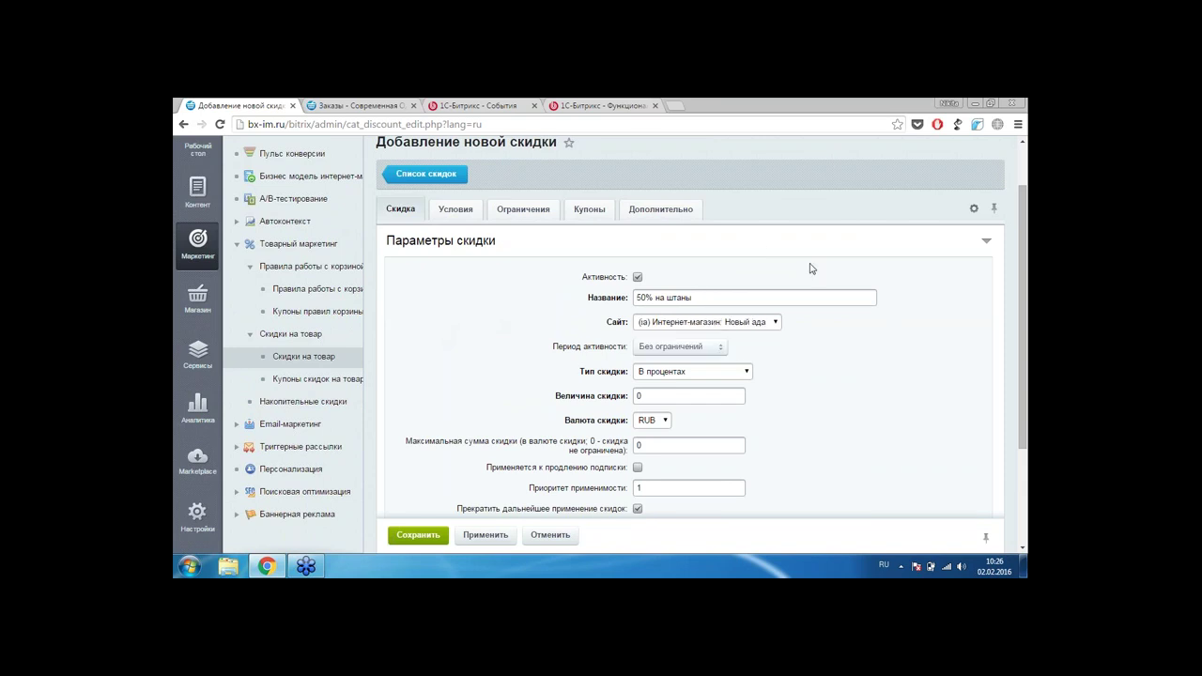
pyautogui.scroll(-1, 815, 356)
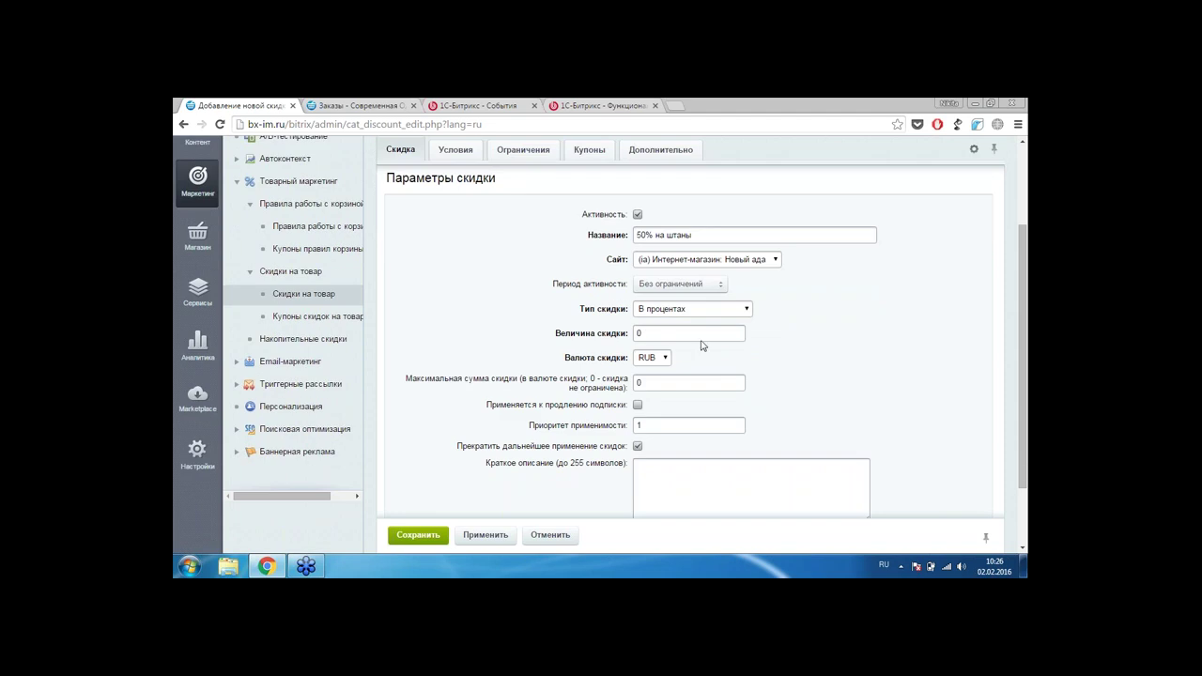
pyautogui.doubleClick(695, 332)
pyautogui.write('5')
# Add a product section (Раздел) condition on the Условия tab.
pyautogui.click(463, 156)
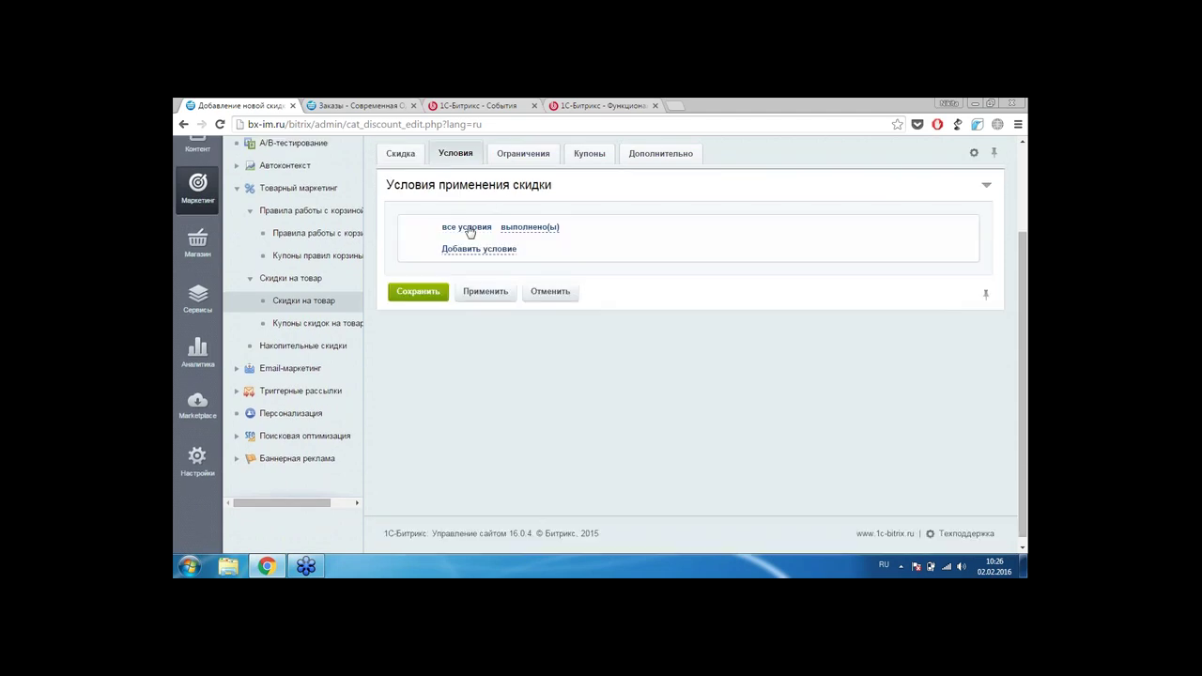
pyautogui.click(469, 254)
pyautogui.click(470, 258)
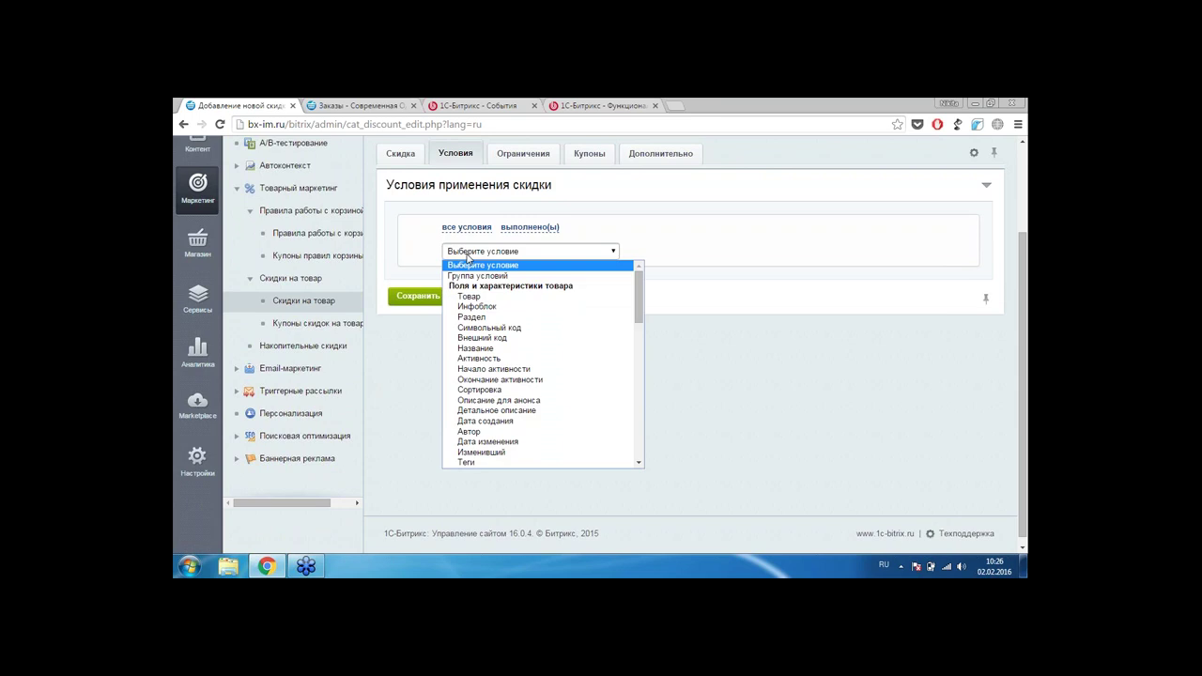
pyautogui.click(477, 318)
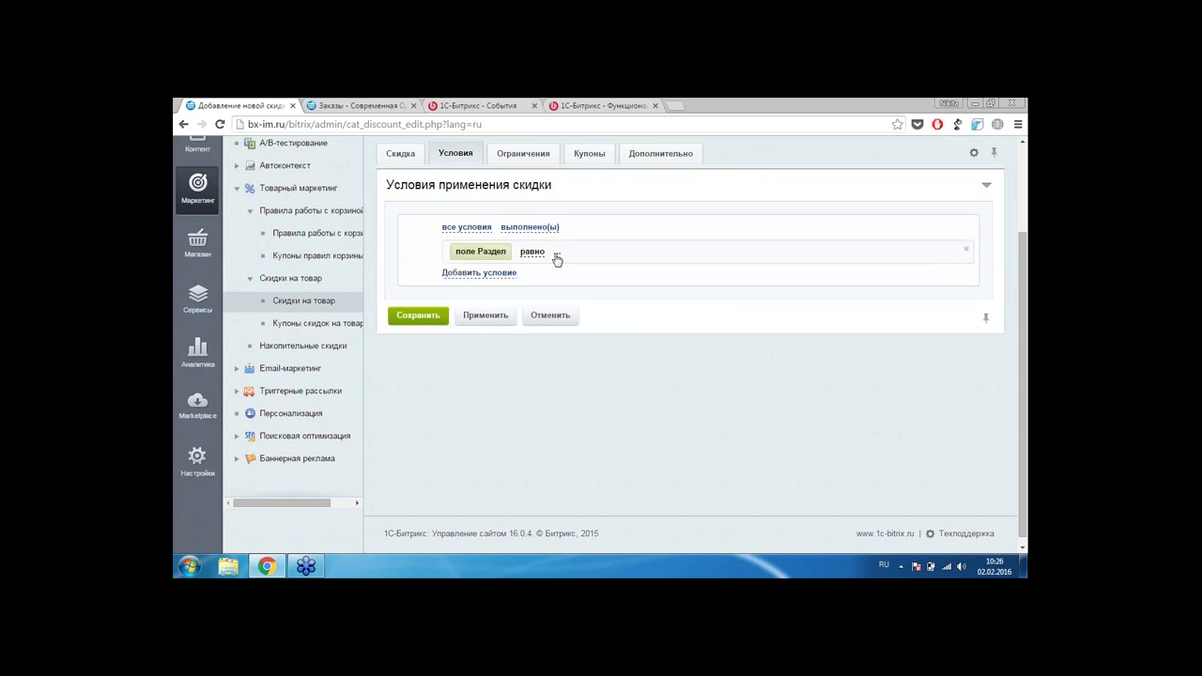
# Pick the Штаны section of the Каталоги / Одежда catalog for the condition.
pyautogui.click(556, 253)
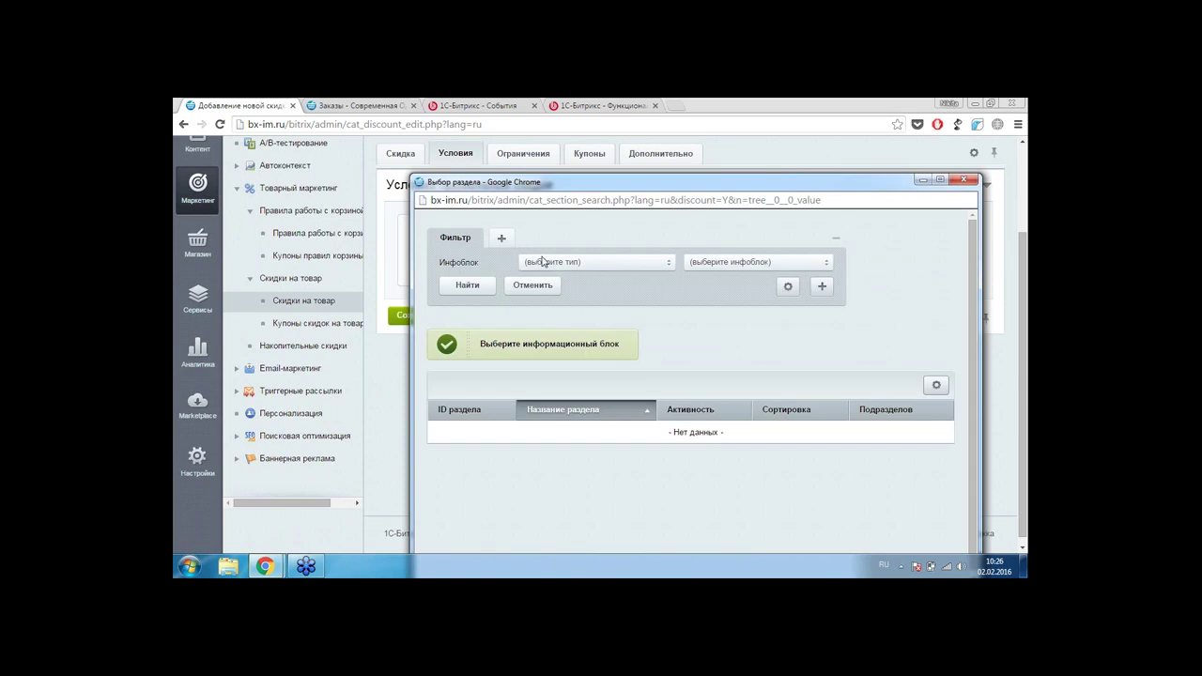
pyautogui.click(552, 262)
pyautogui.click(553, 287)
pyautogui.click(754, 262)
pyautogui.click(721, 297)
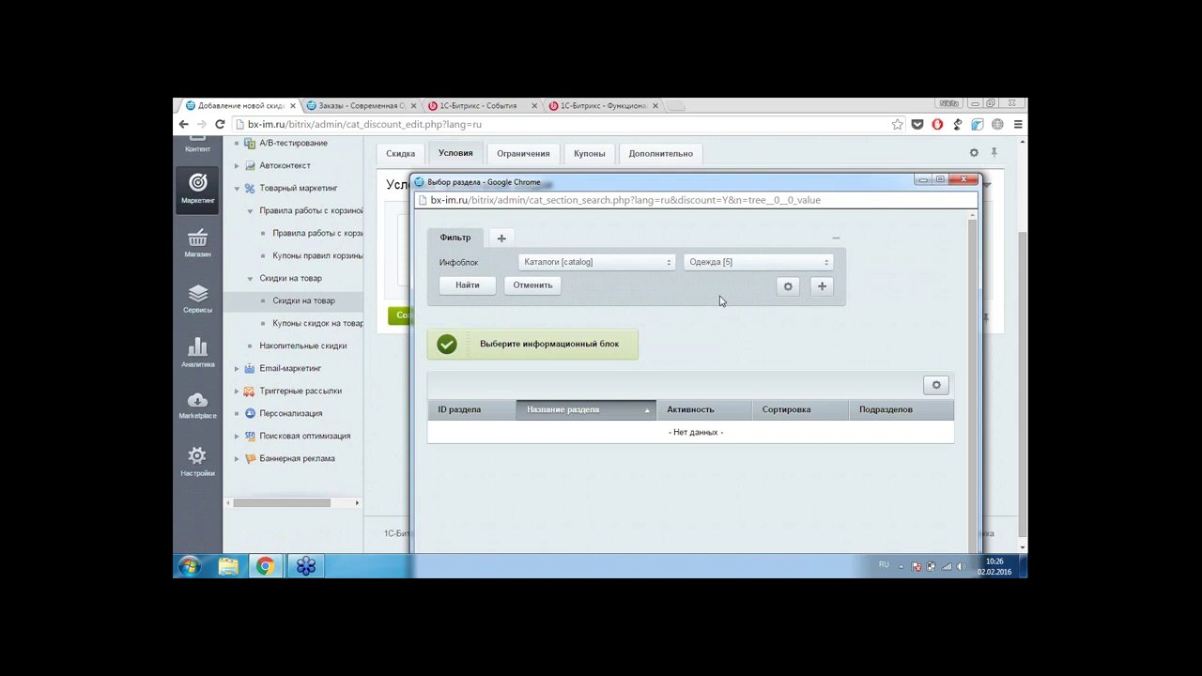
pyautogui.click(468, 286)
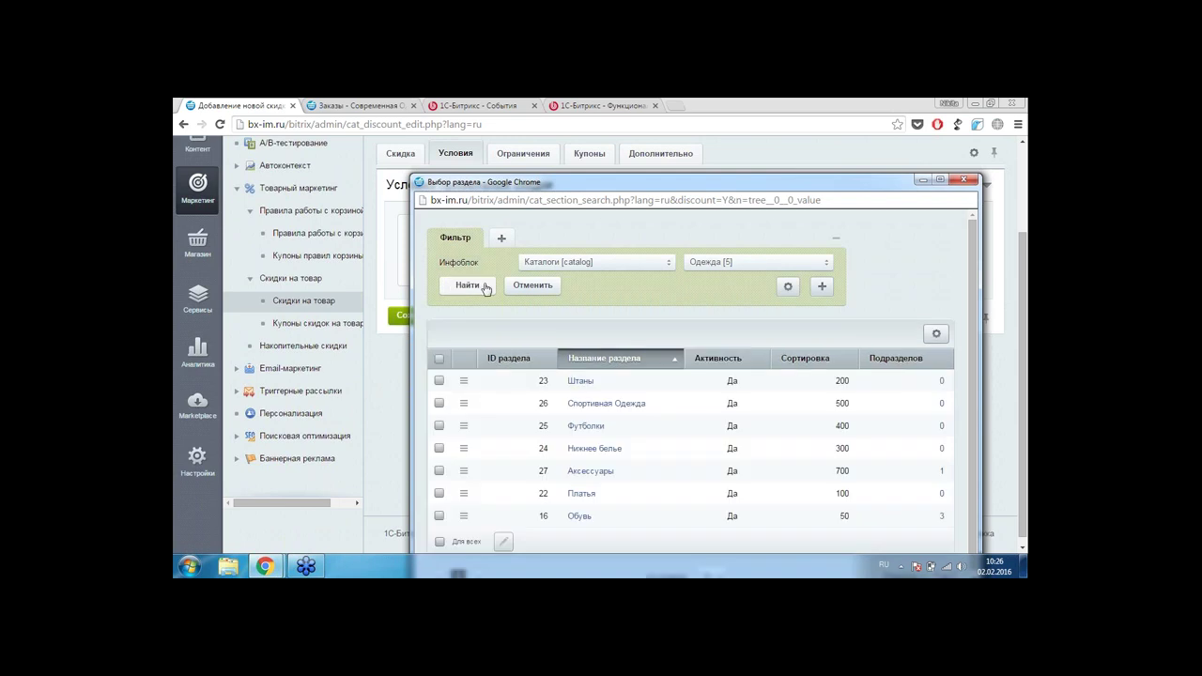
pyautogui.click(463, 381)
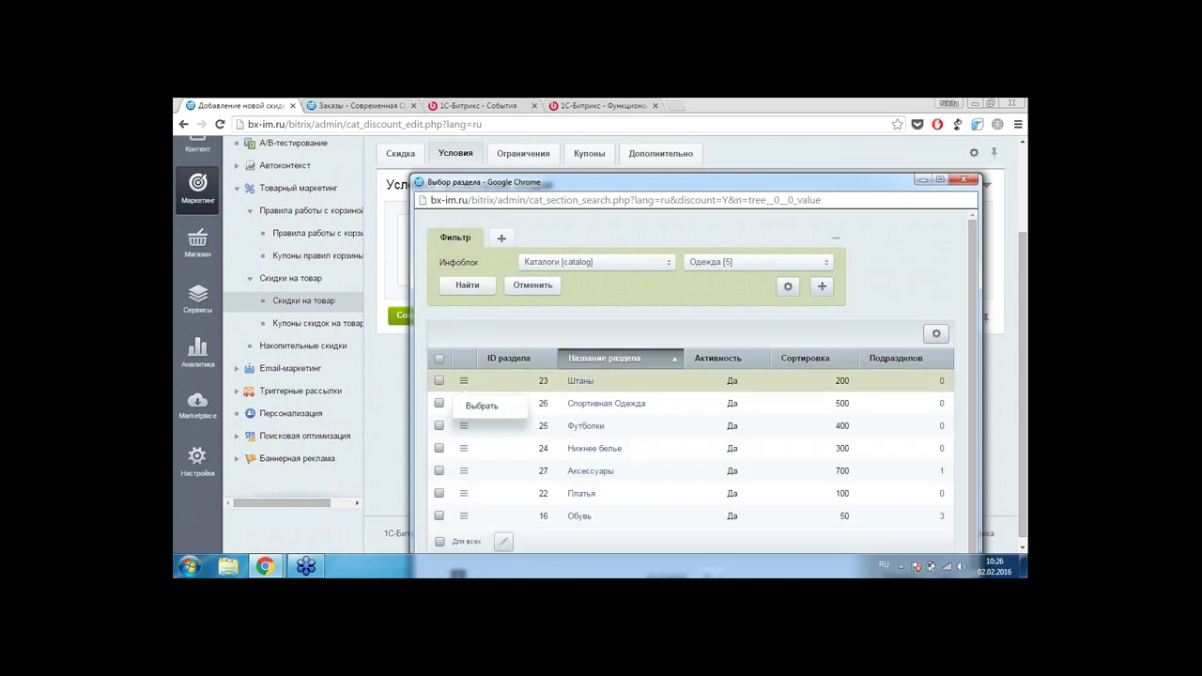
pyautogui.click(483, 405)
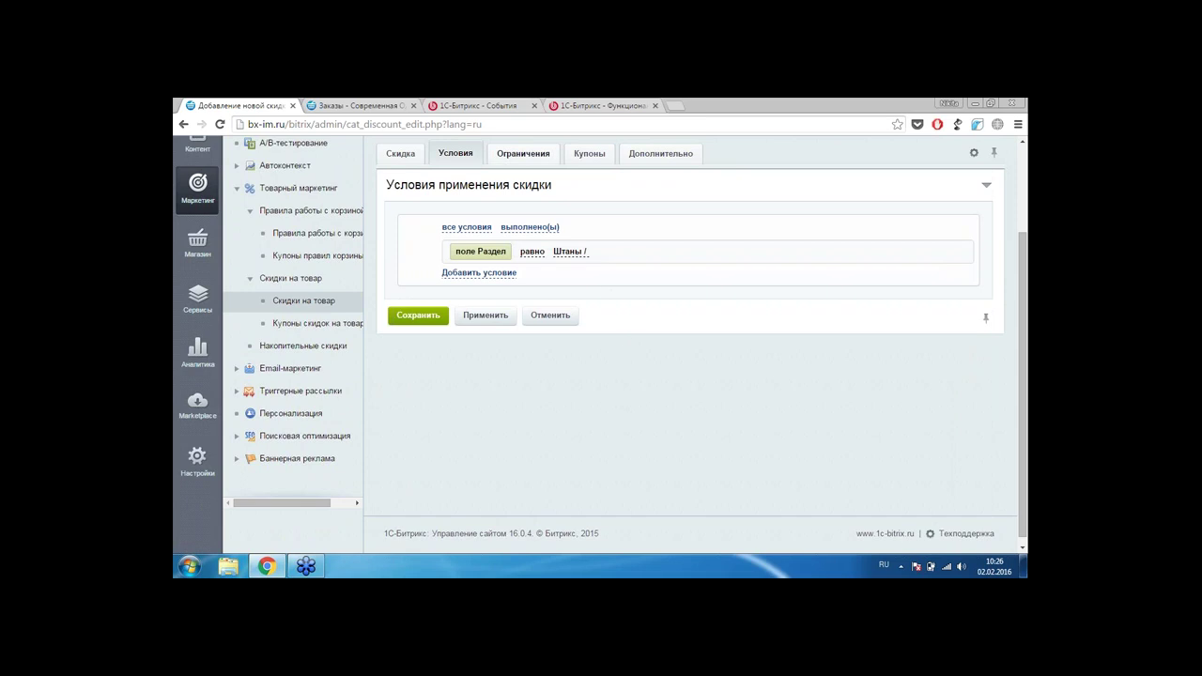
pyautogui.click(589, 154)
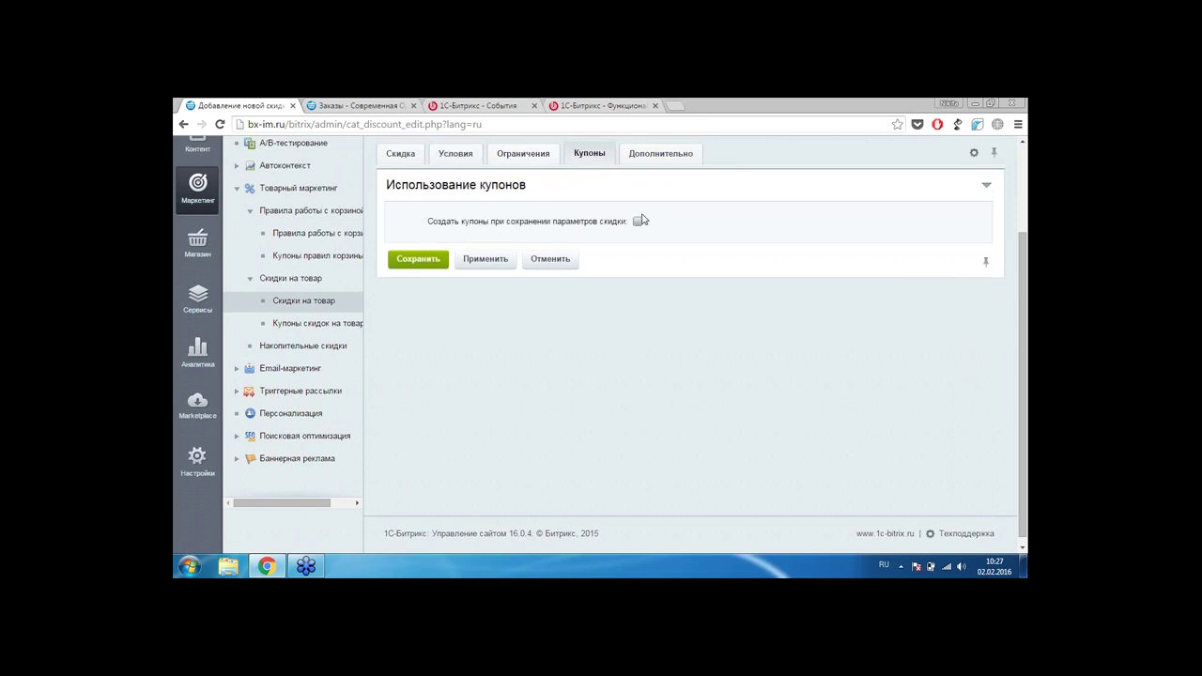
# Generate 1 single-order-position coupon and apply the discount.
pyautogui.click(639, 220)
pyautogui.click(661, 246)
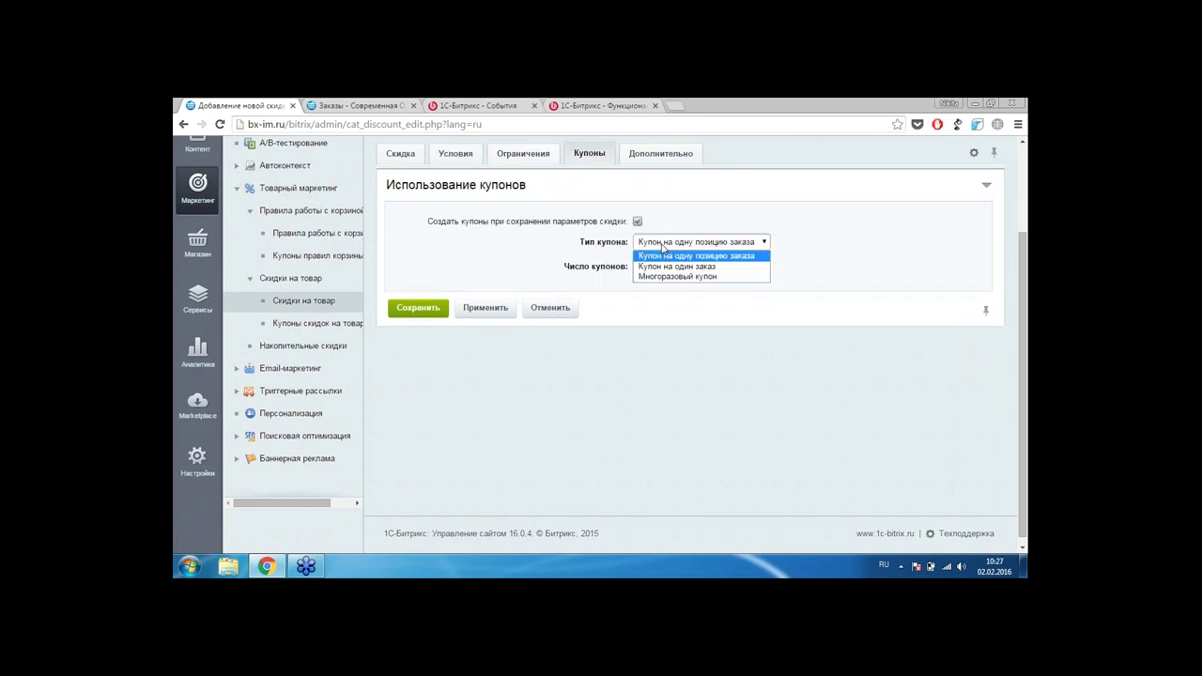
pyautogui.click(661, 246)
pyautogui.doubleClick(659, 265)
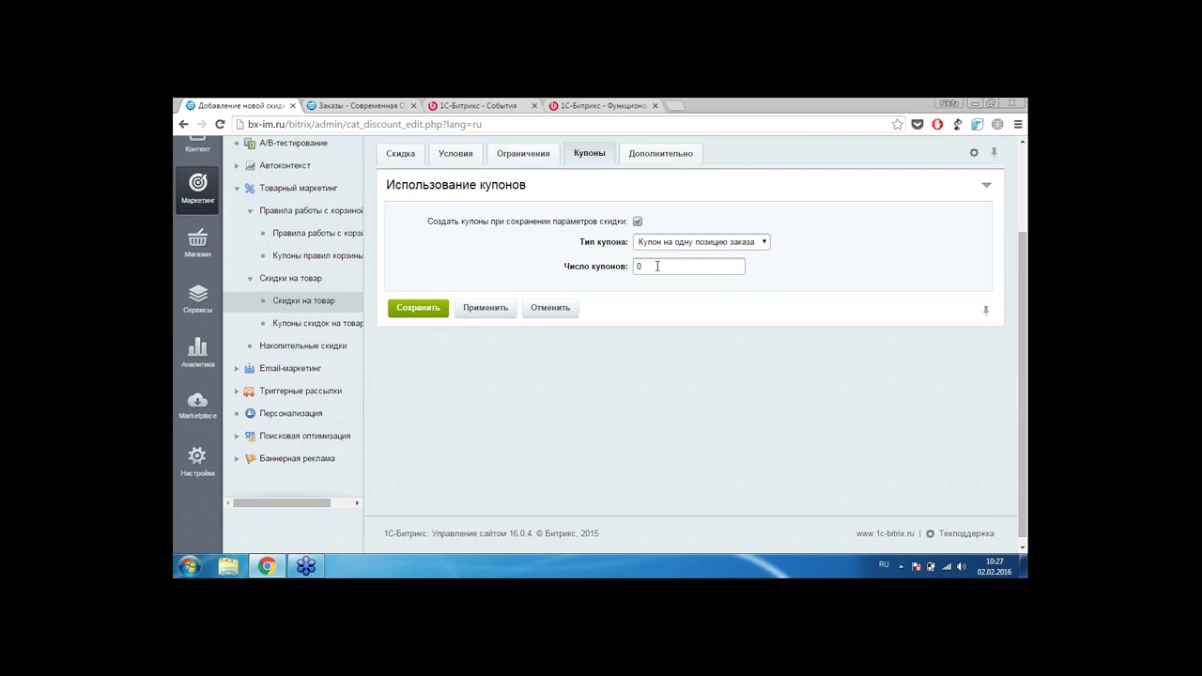
pyautogui.write('1')
pyautogui.click(480, 307)
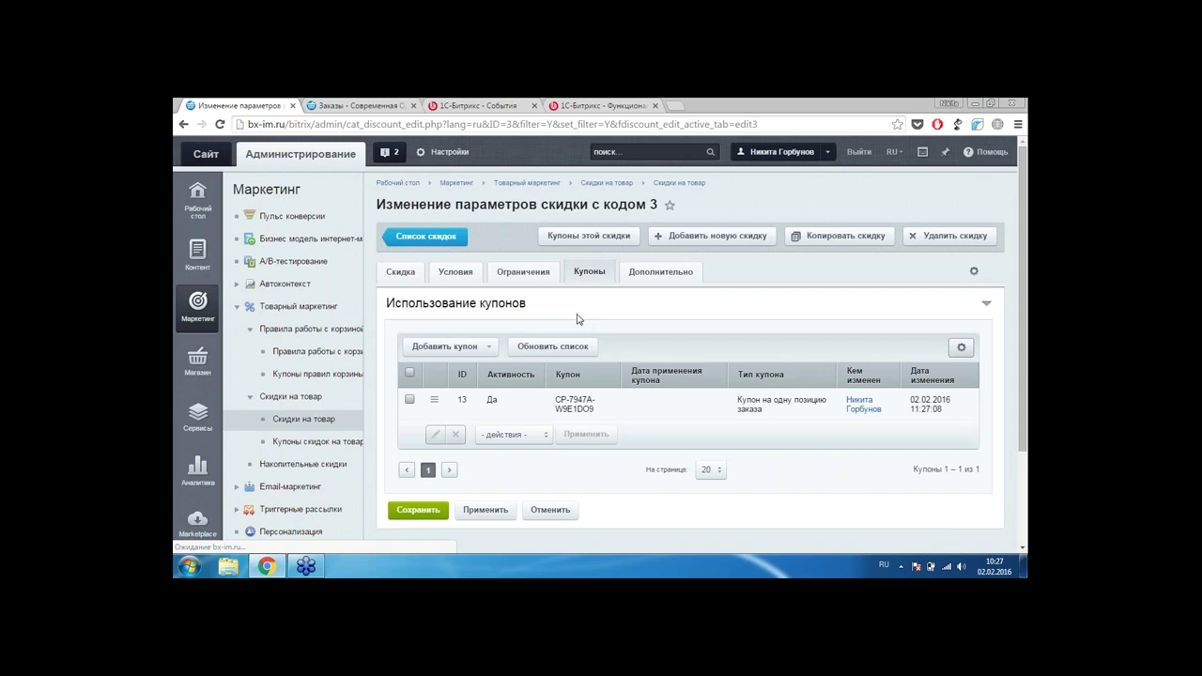
# Copy the generated code from coupon 13's settings.
pyautogui.moveTo(601, 414); pyautogui.dragTo(552, 399)
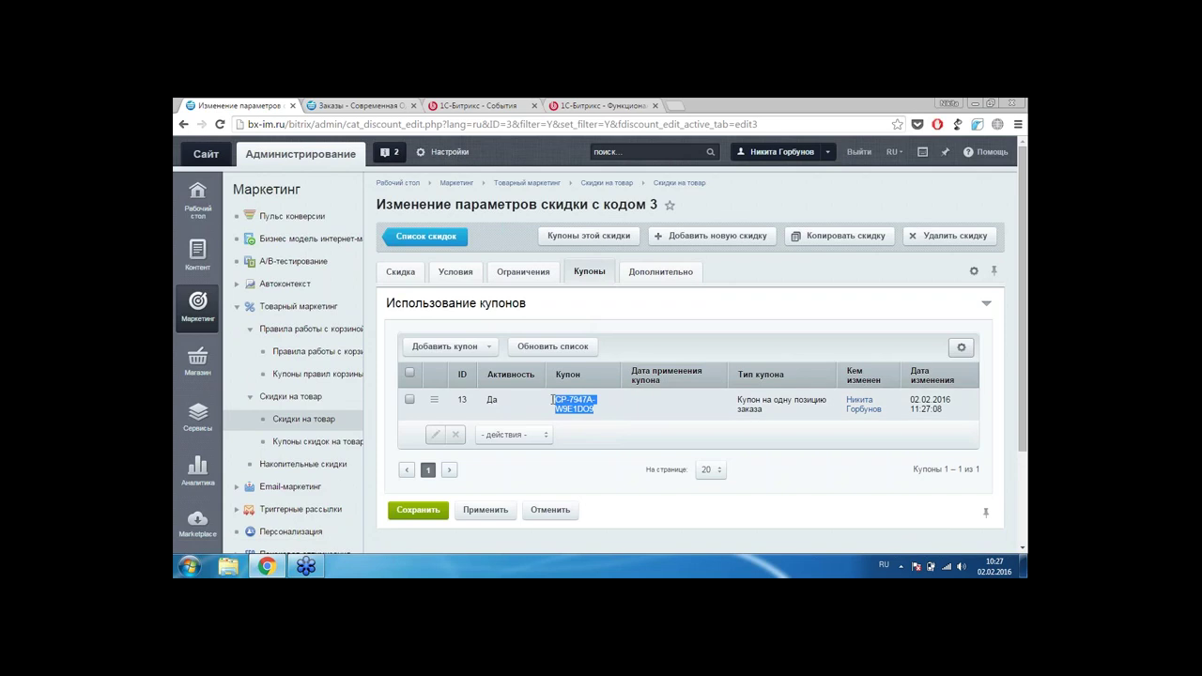
pyautogui.rightClick(556, 402)
pyautogui.click(592, 401)
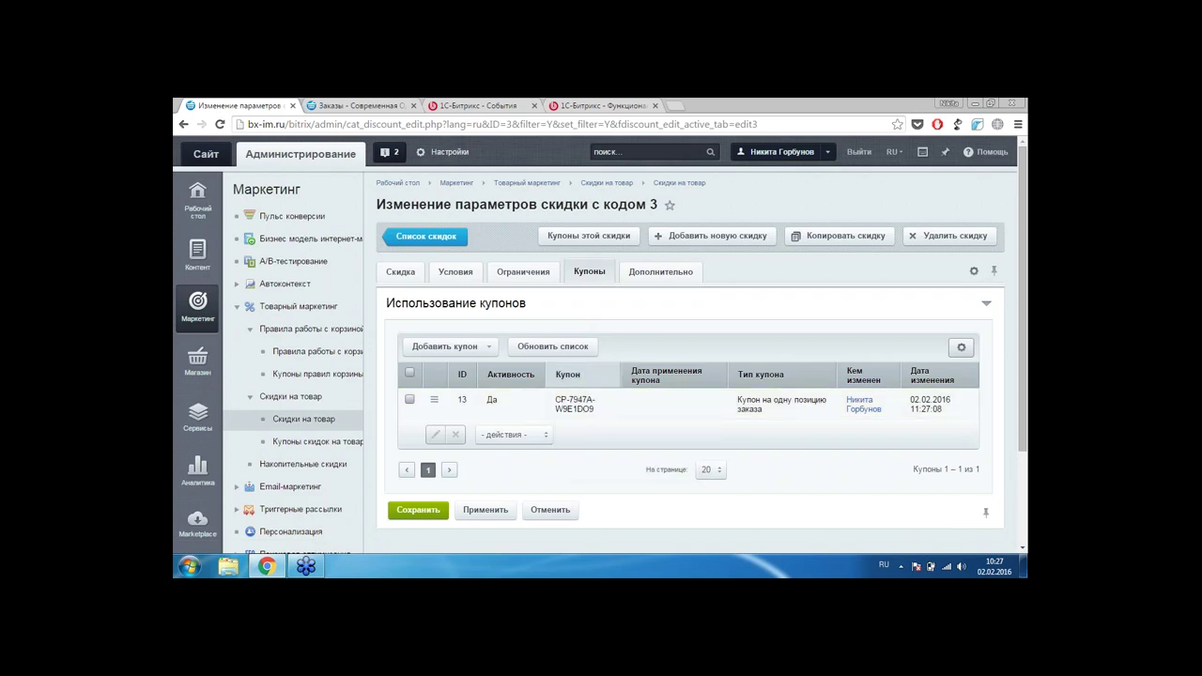
pyautogui.doubleClick(591, 401)
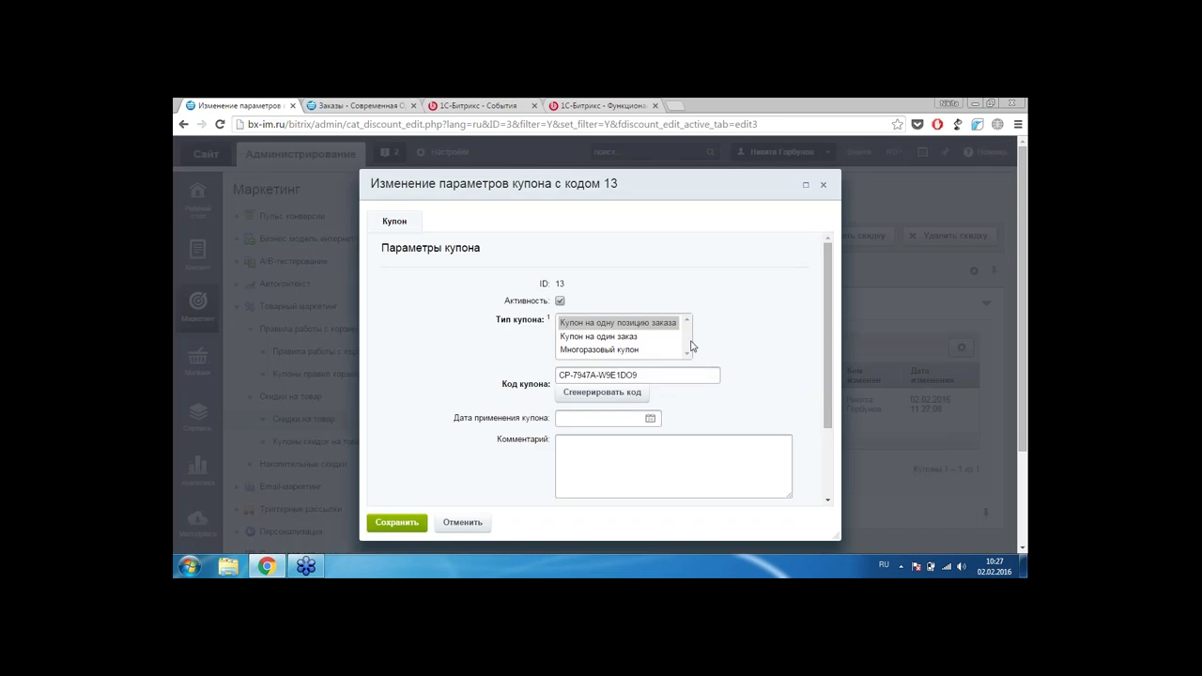
pyautogui.moveTo(658, 369); pyautogui.dragTo(304, 338)
pyautogui.hotkey('ctrl', 'c')
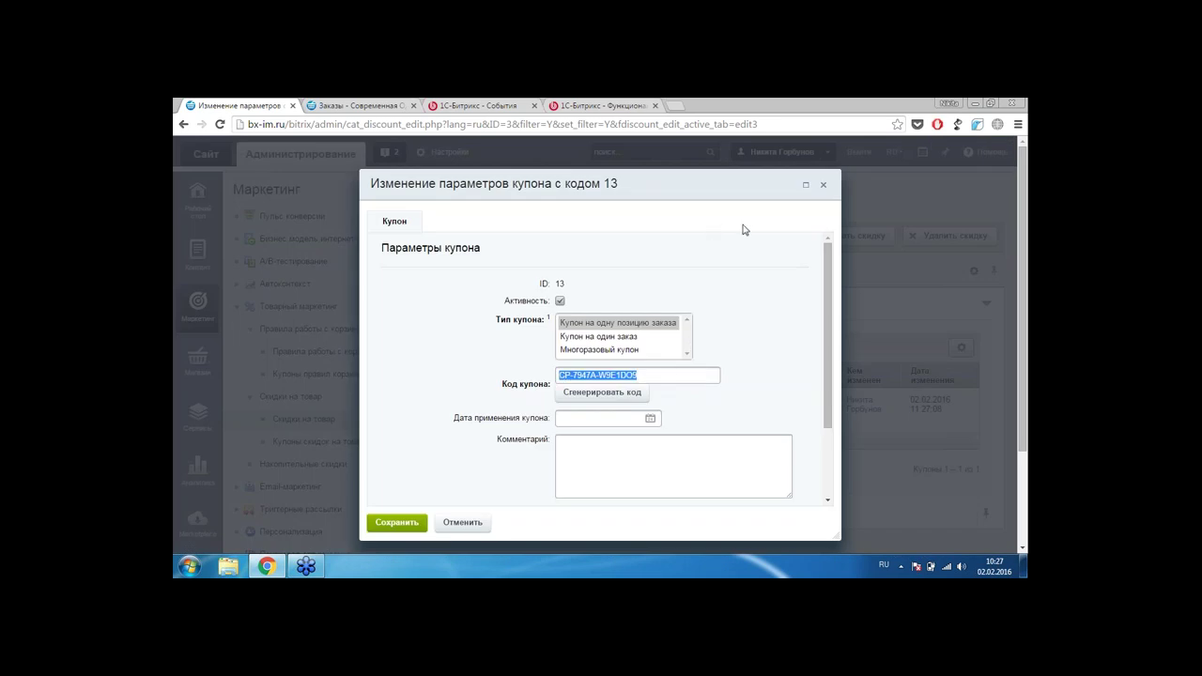
pyautogui.click(824, 185)
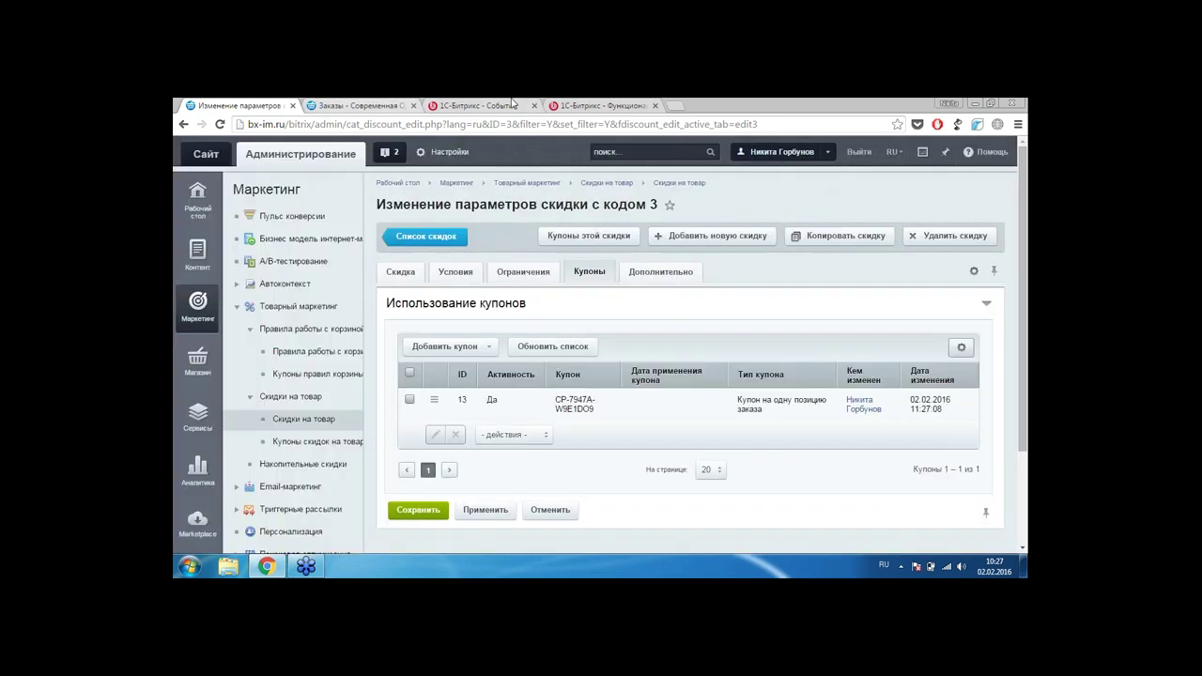
pyautogui.click(388, 104)
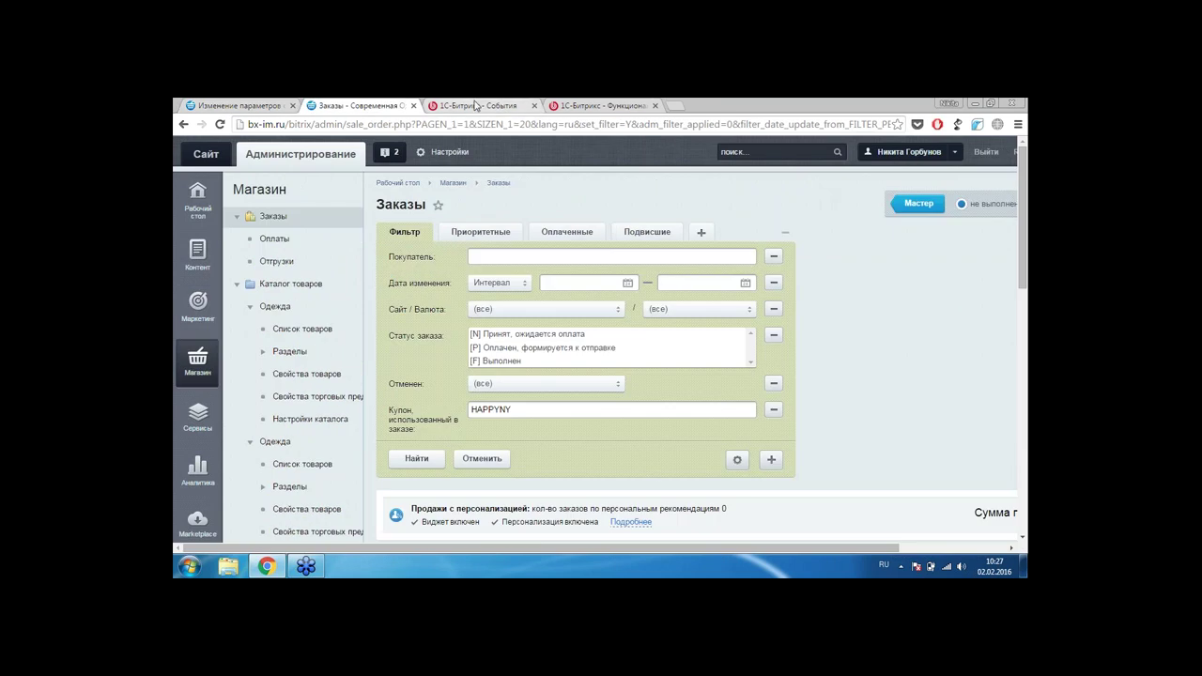
# Open the public shop's page from the admin orders tab.
pyautogui.click(474, 105)
pyautogui.click(610, 105)
pyautogui.scroll(2, 610, 182)
pyautogui.click(361, 105)
pyautogui.click(206, 153)
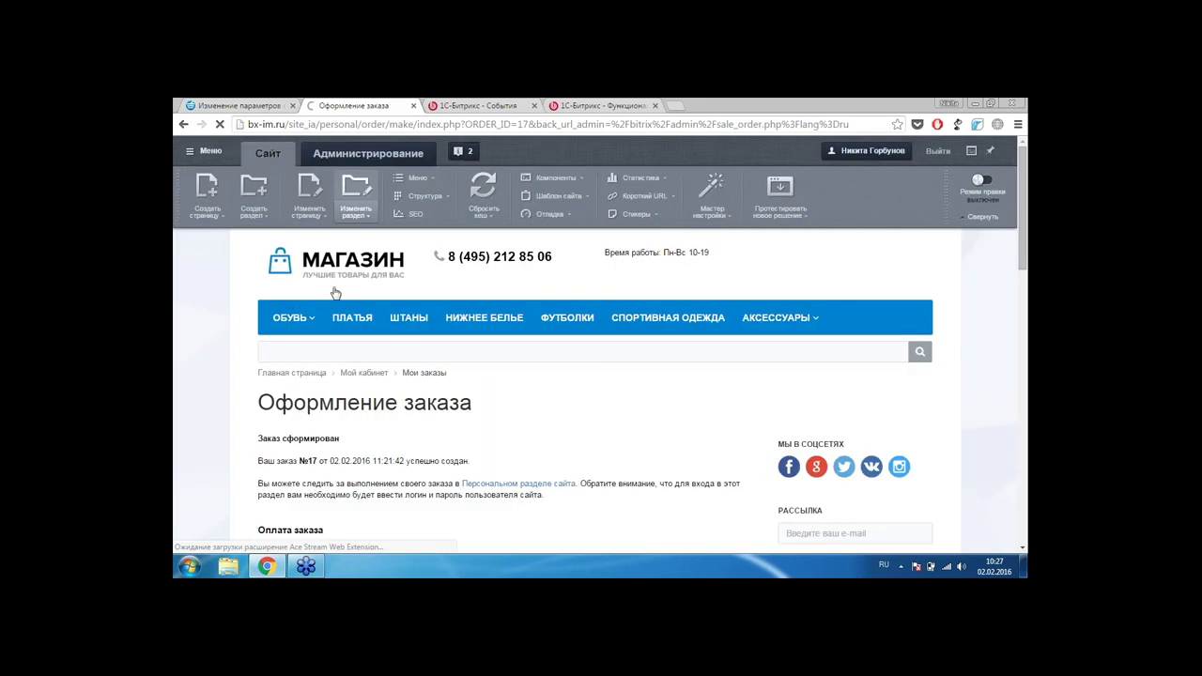
# Add Штаны Полосатый Рейс to the cart and view the cart at 1 999 руб.
pyautogui.click(410, 318)
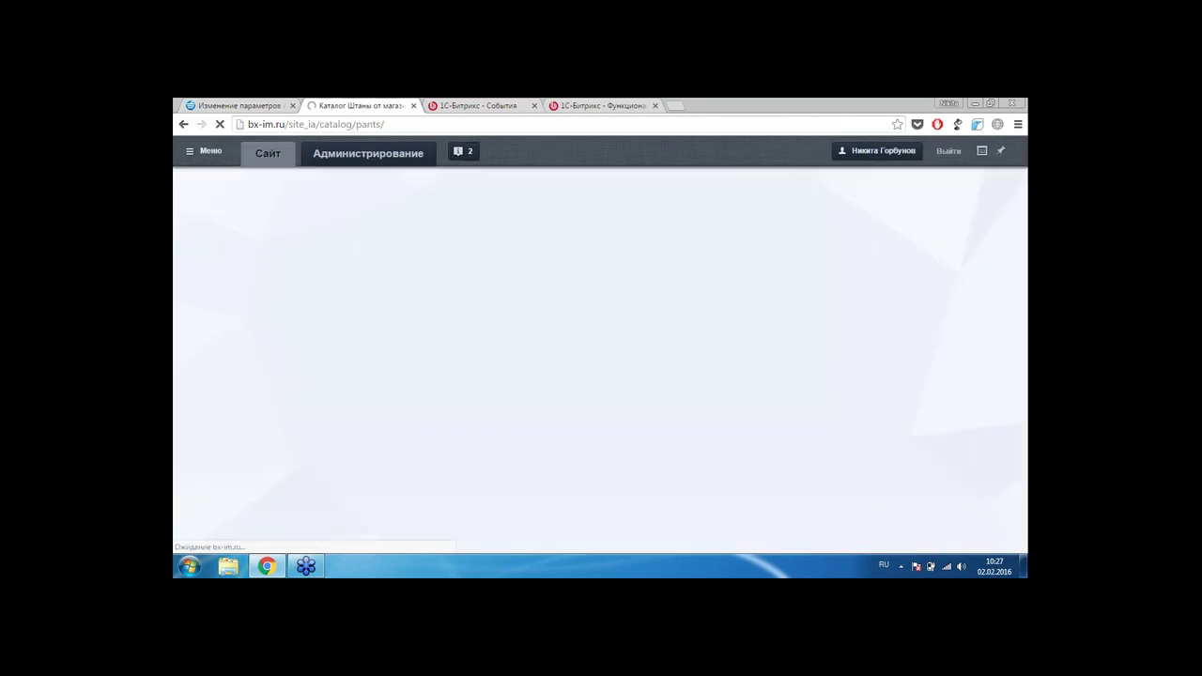
pyautogui.scroll(-3, 409, 318)
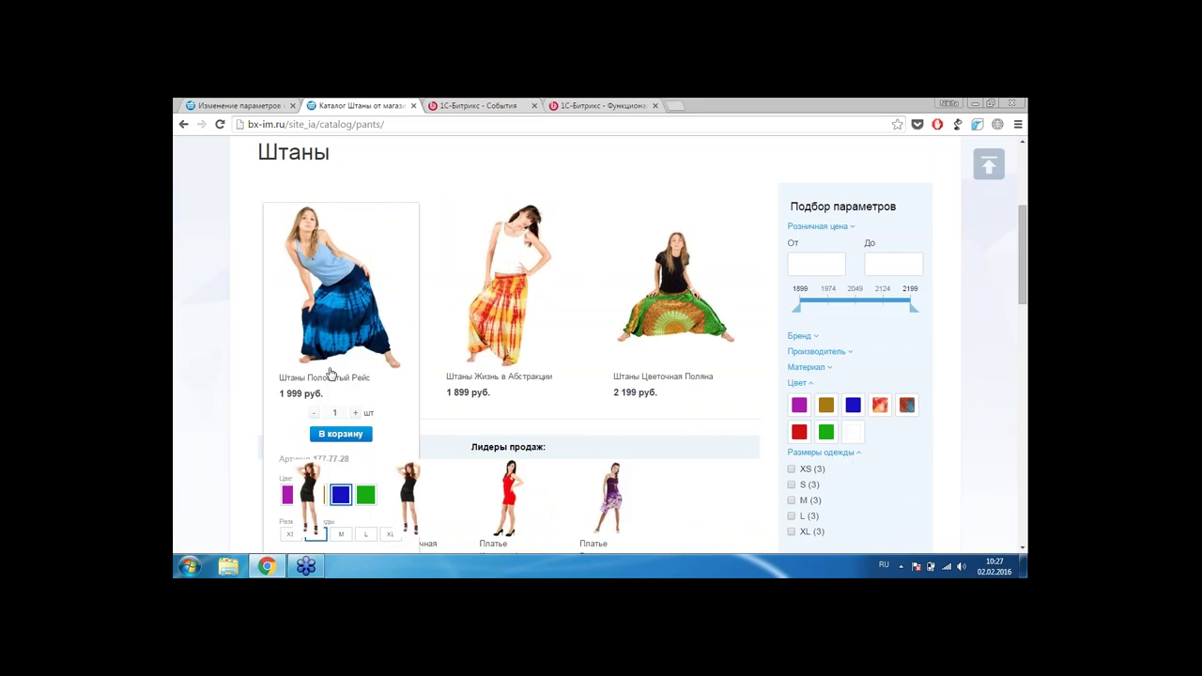
pyautogui.click(338, 434)
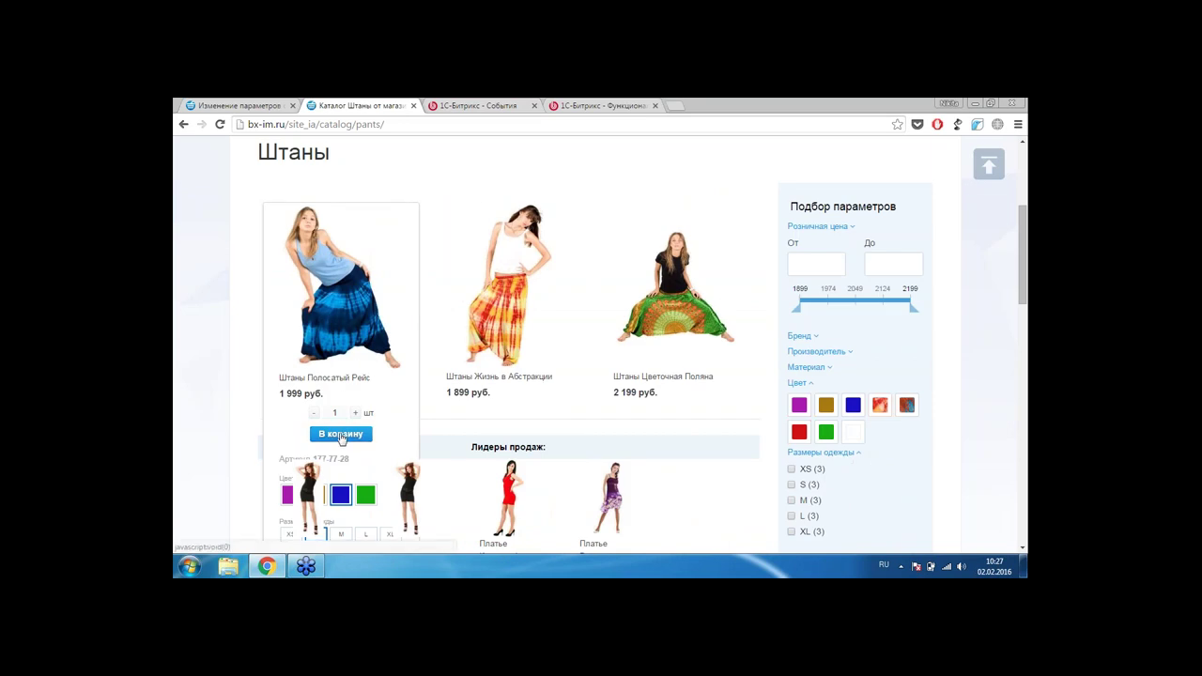
pyautogui.click(600, 409)
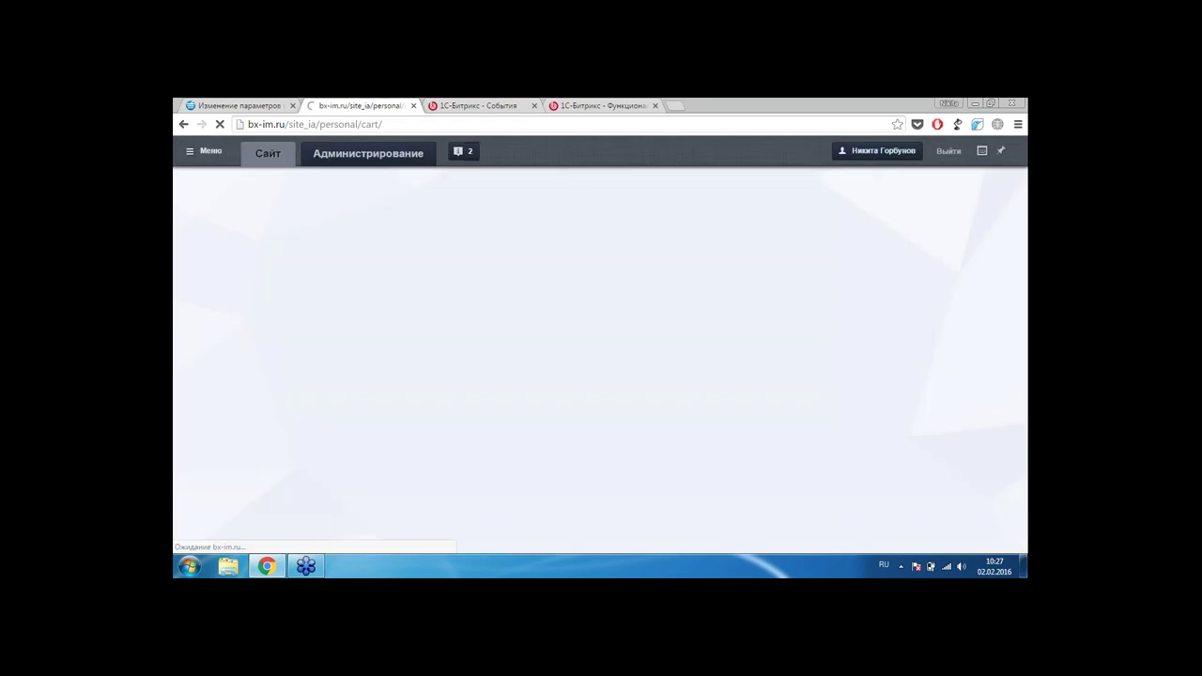
pyautogui.scroll(-3, 559, 387)
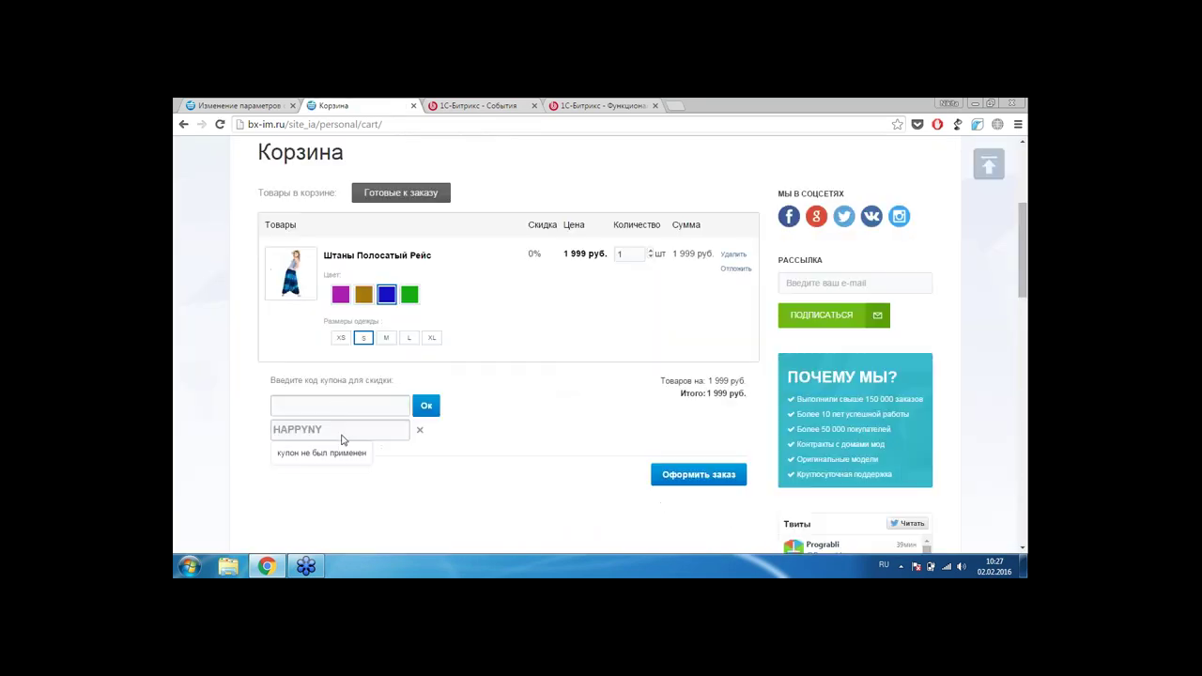
# Replace the unapplied HAPPYNY coupon with the copied code, halving the pants to 999.50 руб.
pyautogui.moveTo(336, 439)
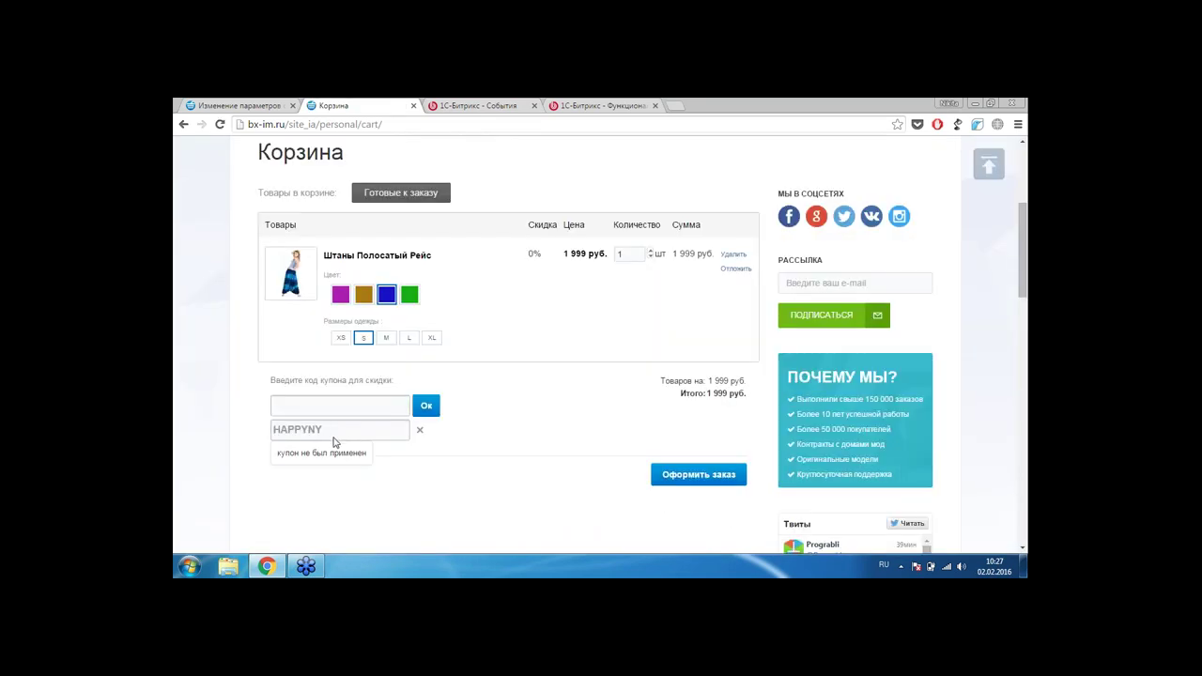
pyautogui.click(420, 433)
pyautogui.hotkey('ctrl', 'v')
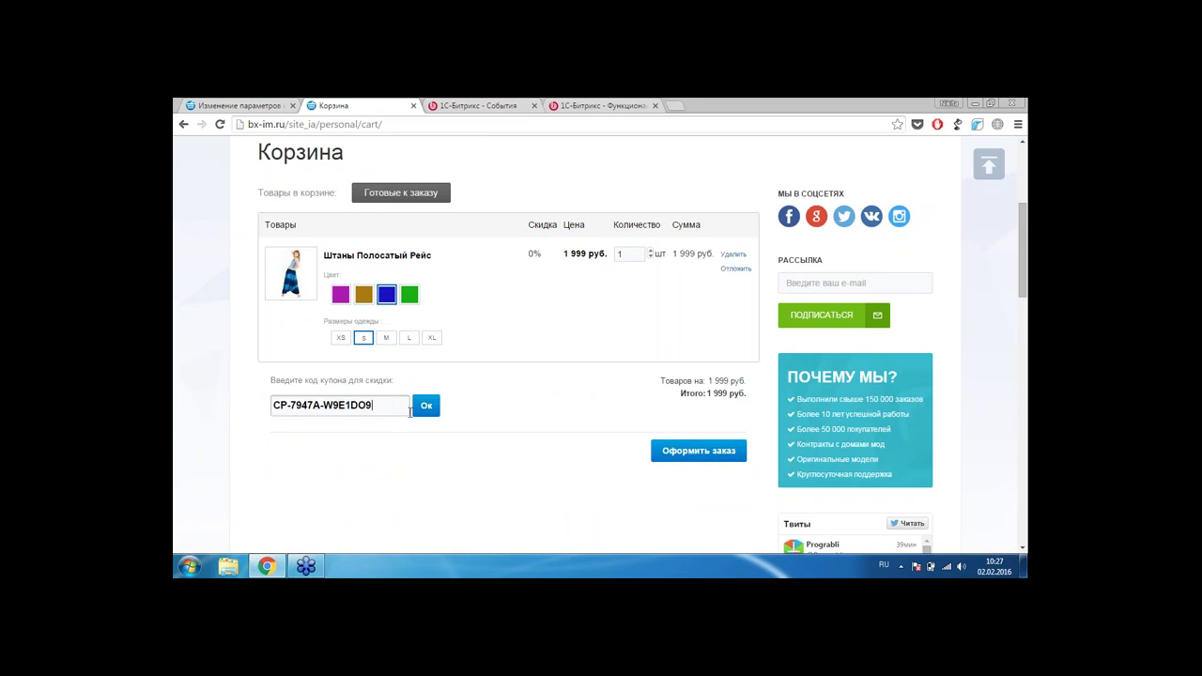
pyautogui.click(425, 406)
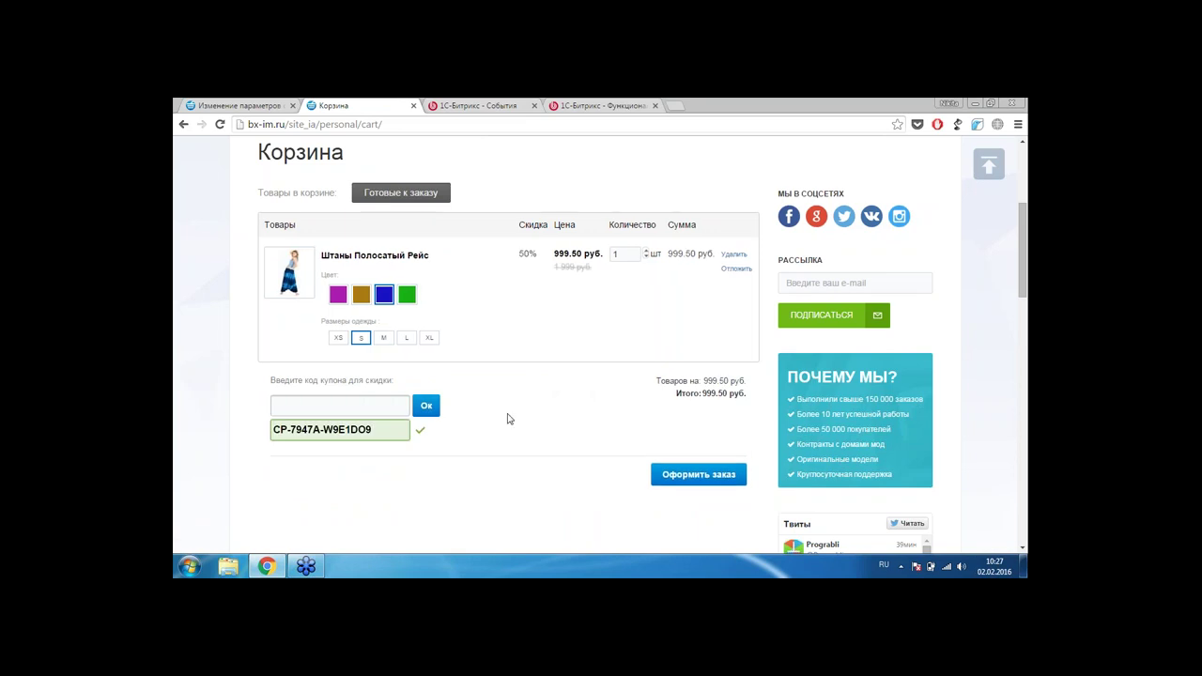
pyautogui.moveTo(522, 254); pyautogui.dragTo(584, 254)
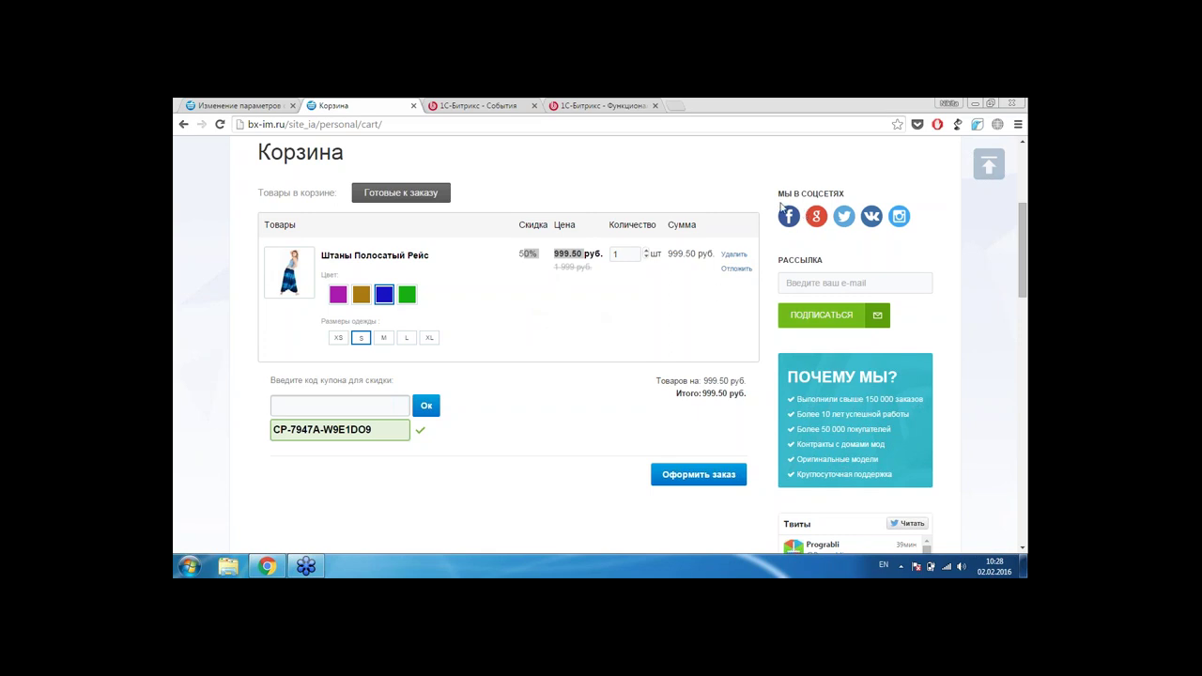
pyautogui.click(279, 104)
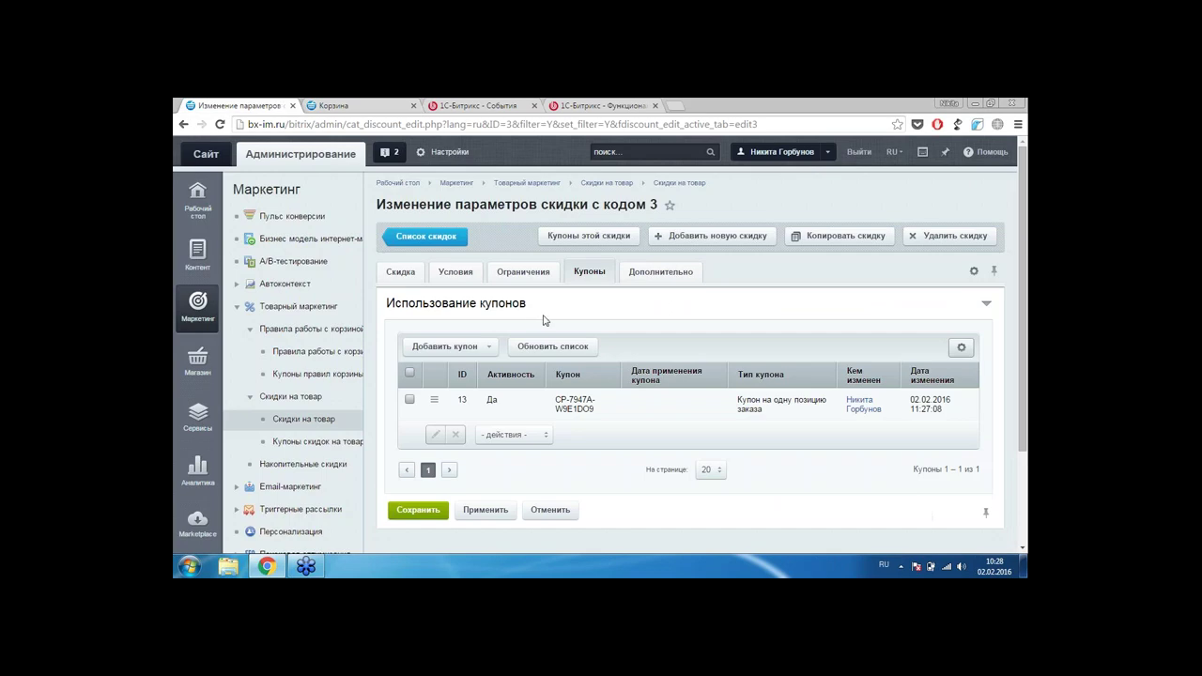
# Add a new rule under Правила работы с корзиной for the (ia) online-store site.
pyautogui.scroll(-3, 542, 320)
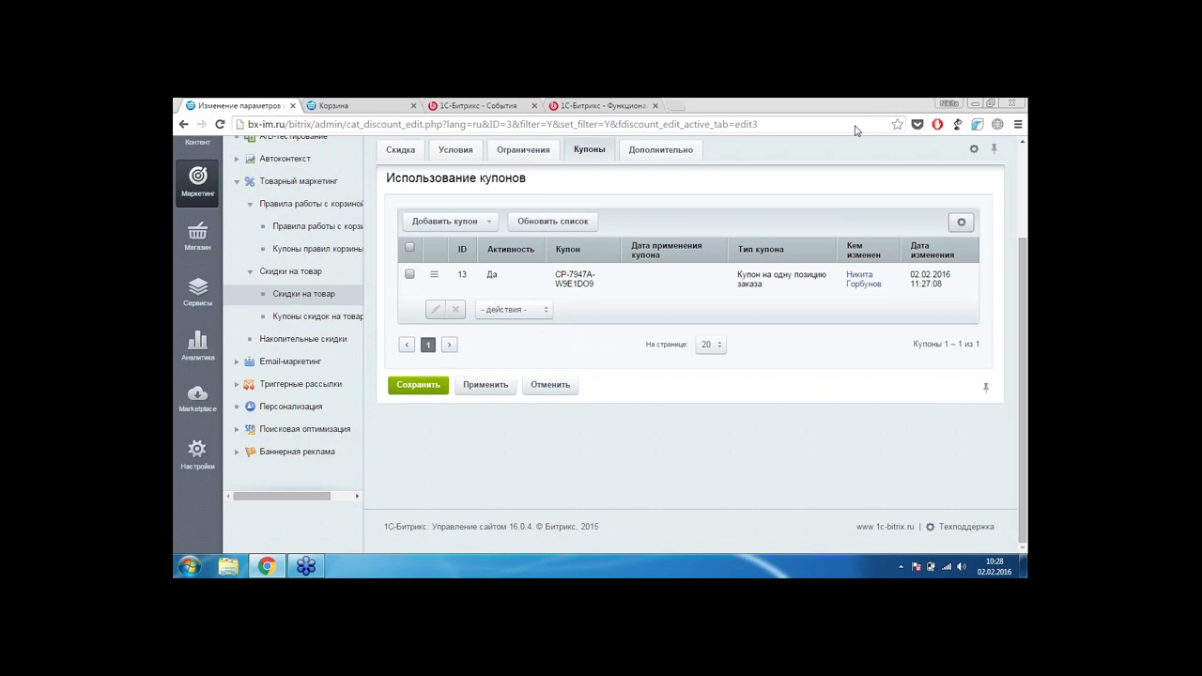
pyautogui.scroll(2, 563, 282)
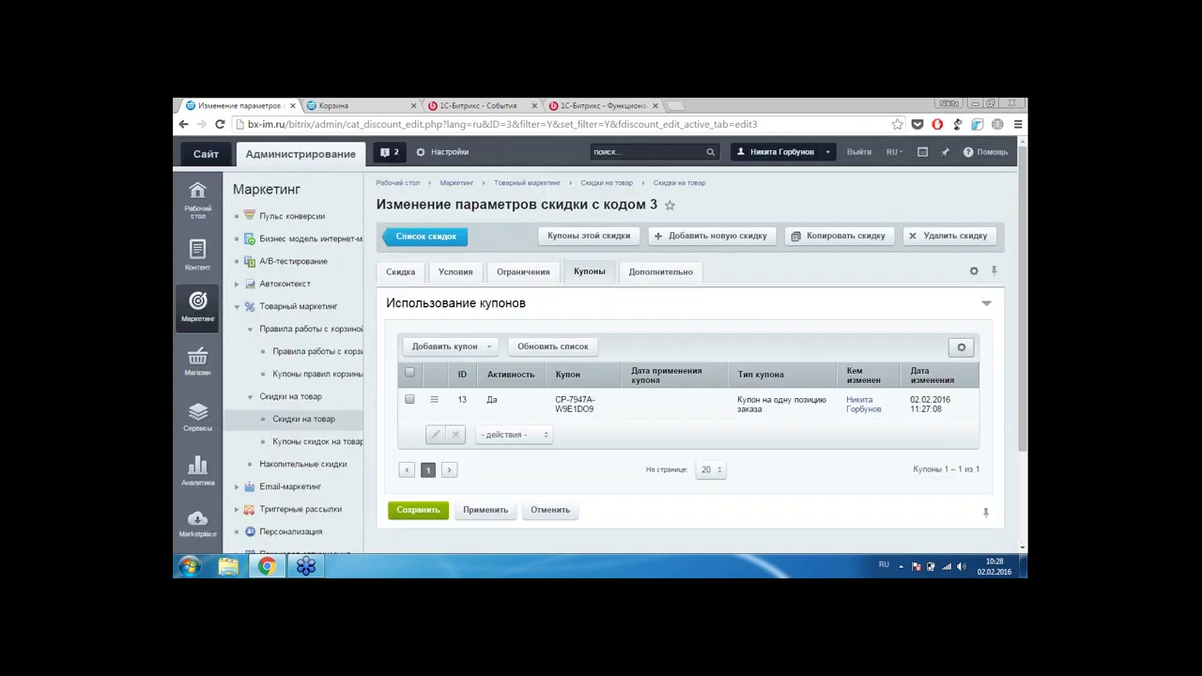
pyautogui.click(299, 356)
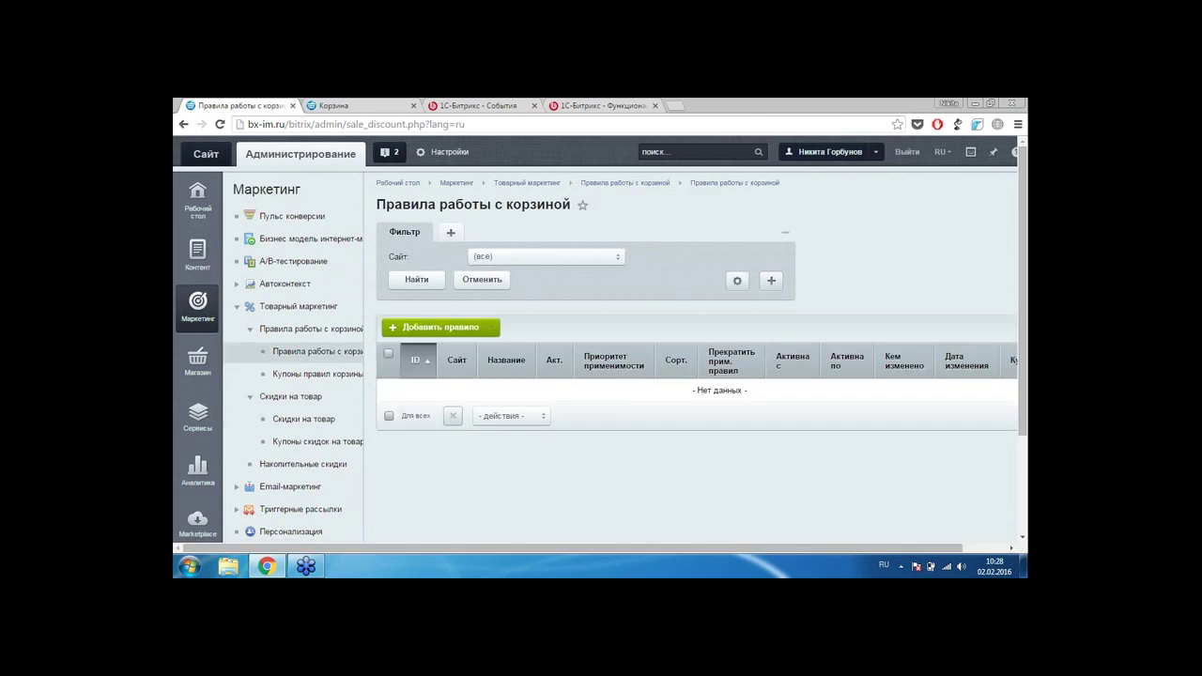
pyautogui.click(478, 328)
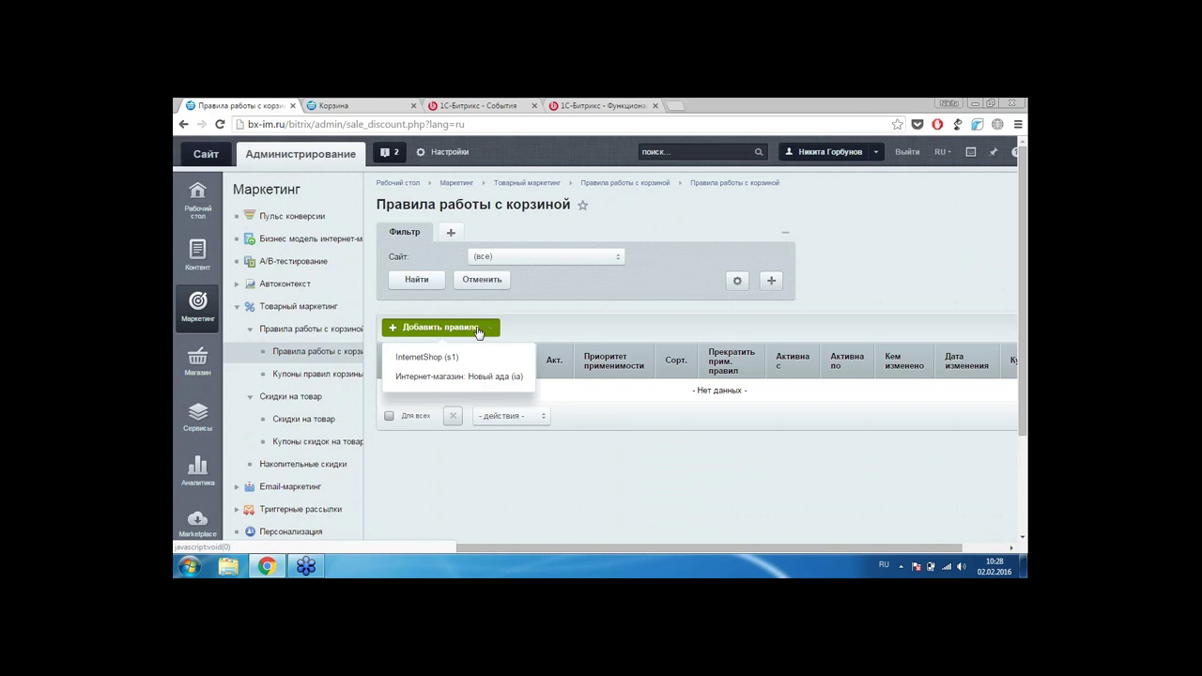
pyautogui.click(458, 376)
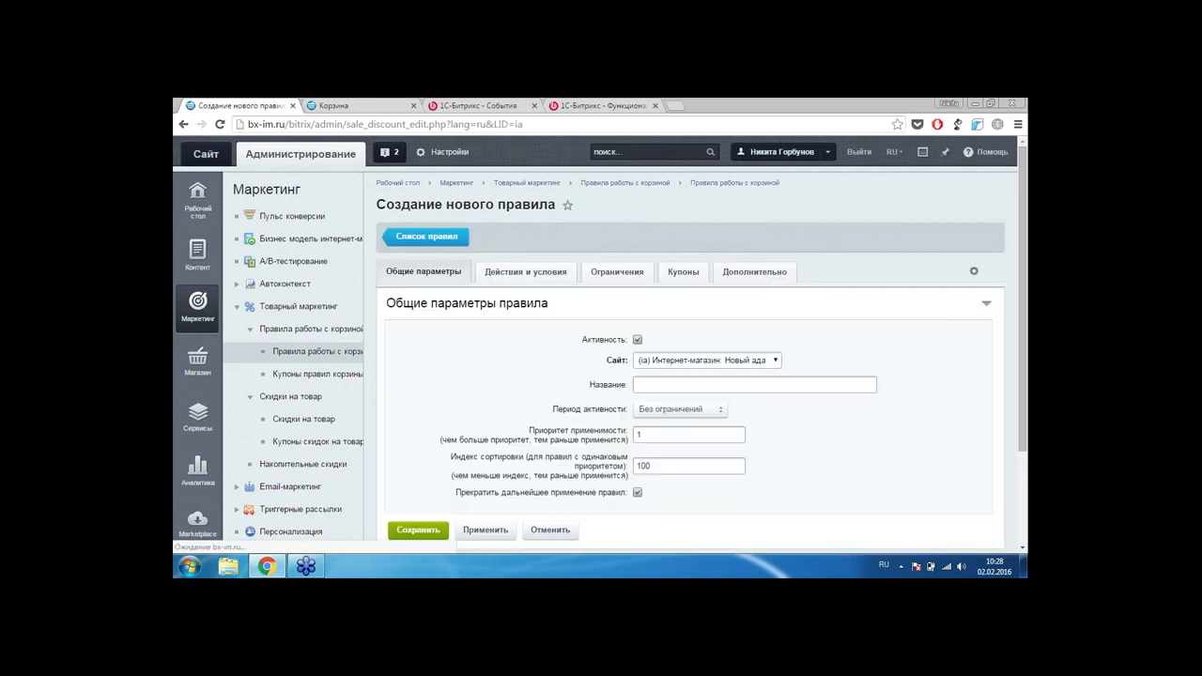
# Enter 'Тестовое' as the new cart rule's name.
pyautogui.scroll(-3, 505, 362)
pyautogui.click(670, 259)
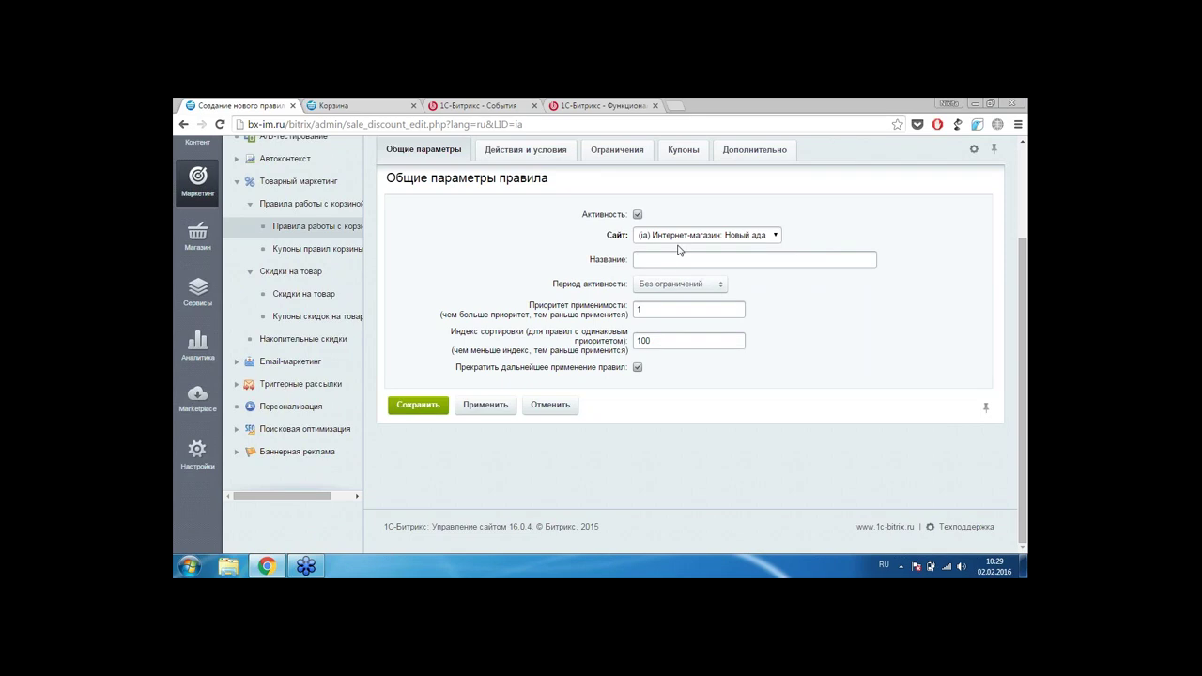
pyautogui.press('Down')
pyautogui.press('Down')
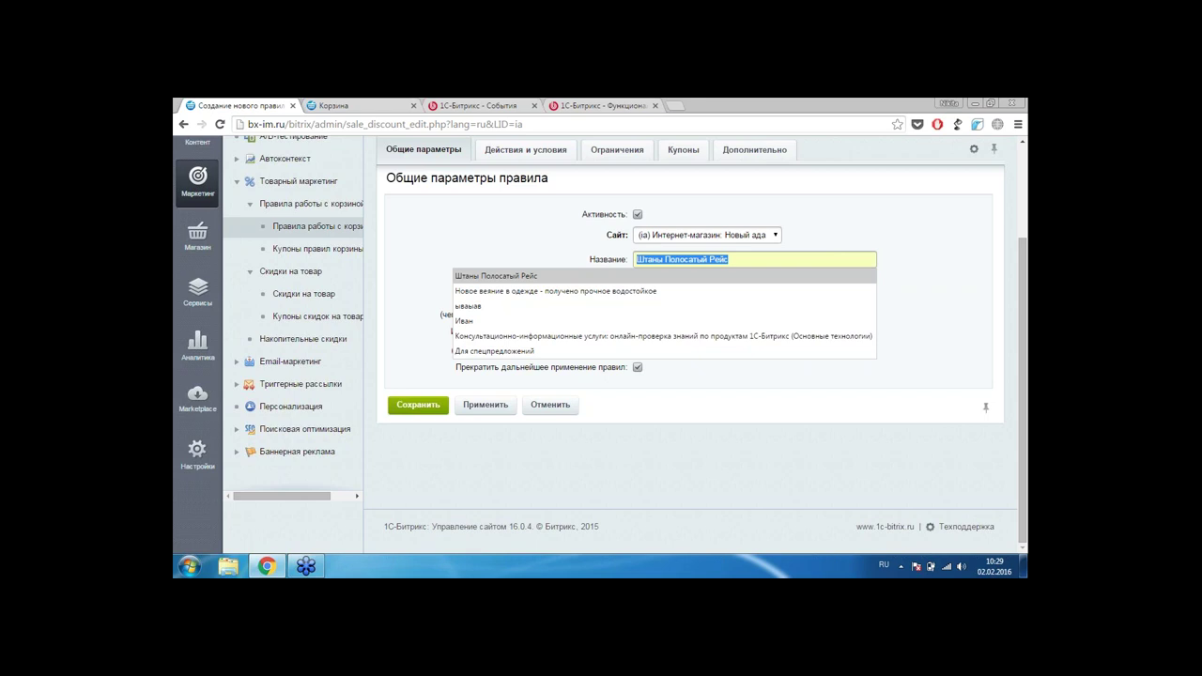
pyautogui.write('Тестовое')
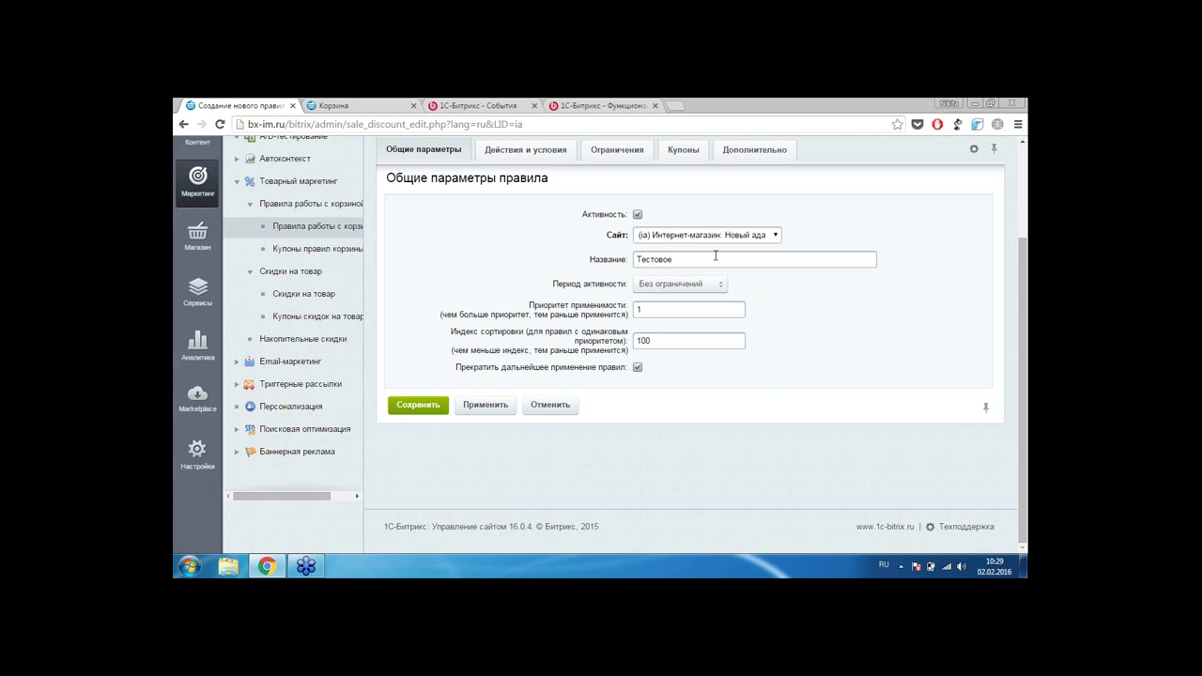
pyautogui.click(497, 152)
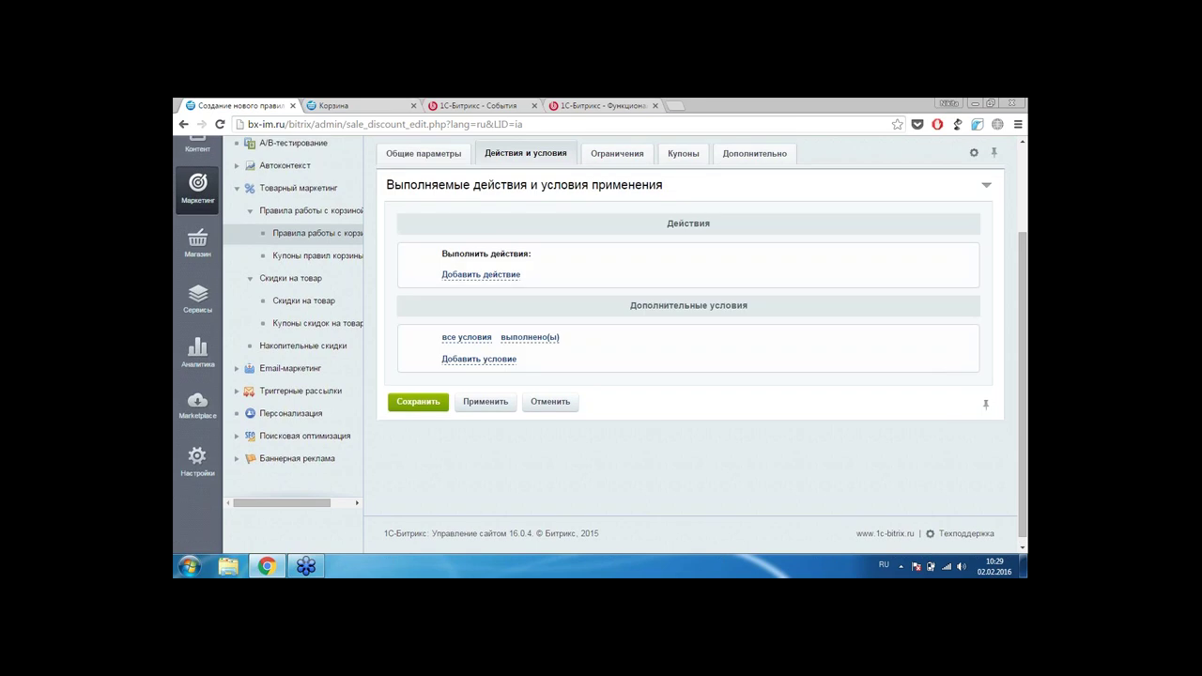
# Add an Изменить стоимость доставки action to the rule.
pyautogui.scroll(1, 507, 279)
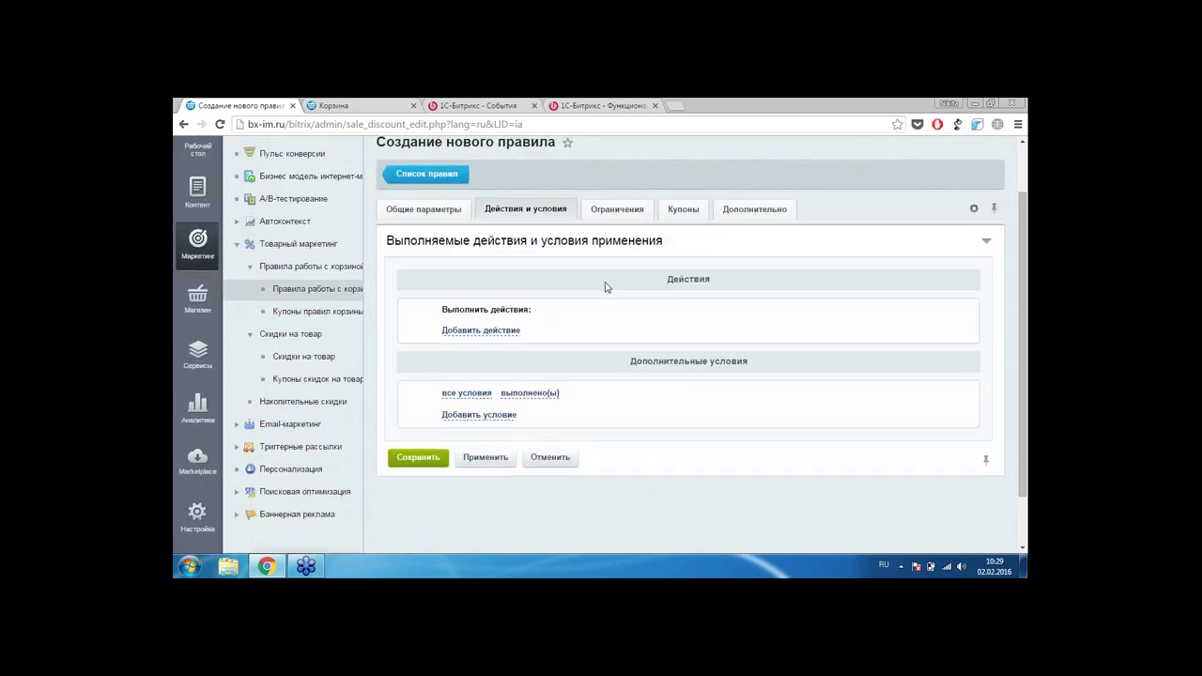
pyautogui.click(498, 332)
pyautogui.click(499, 332)
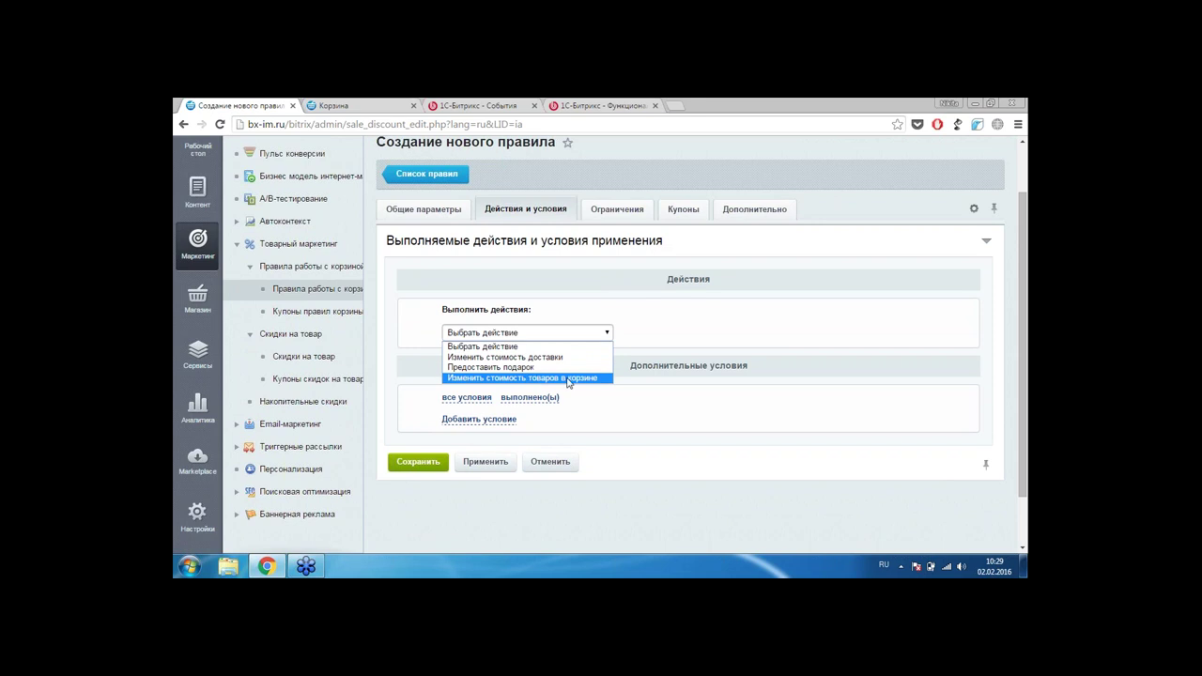
pyautogui.click(523, 357)
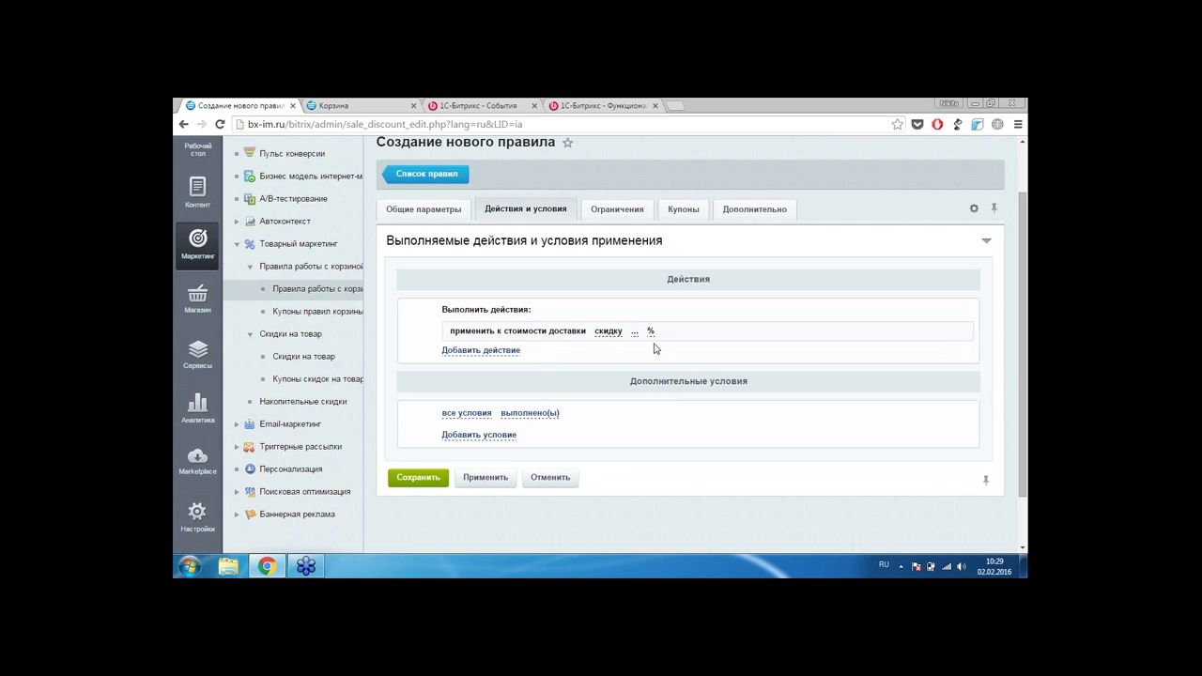
# Make the delivery cost change a 50% markup (наценку).
pyautogui.click(608, 332)
pyautogui.click(612, 336)
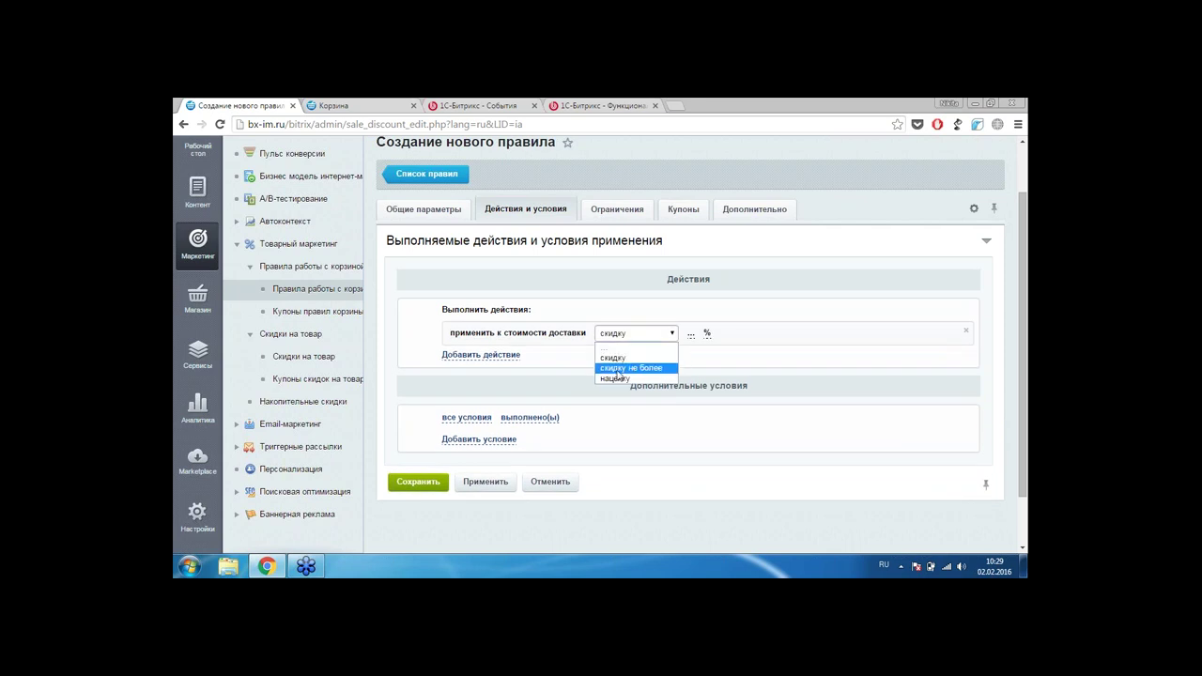
pyautogui.click(612, 358)
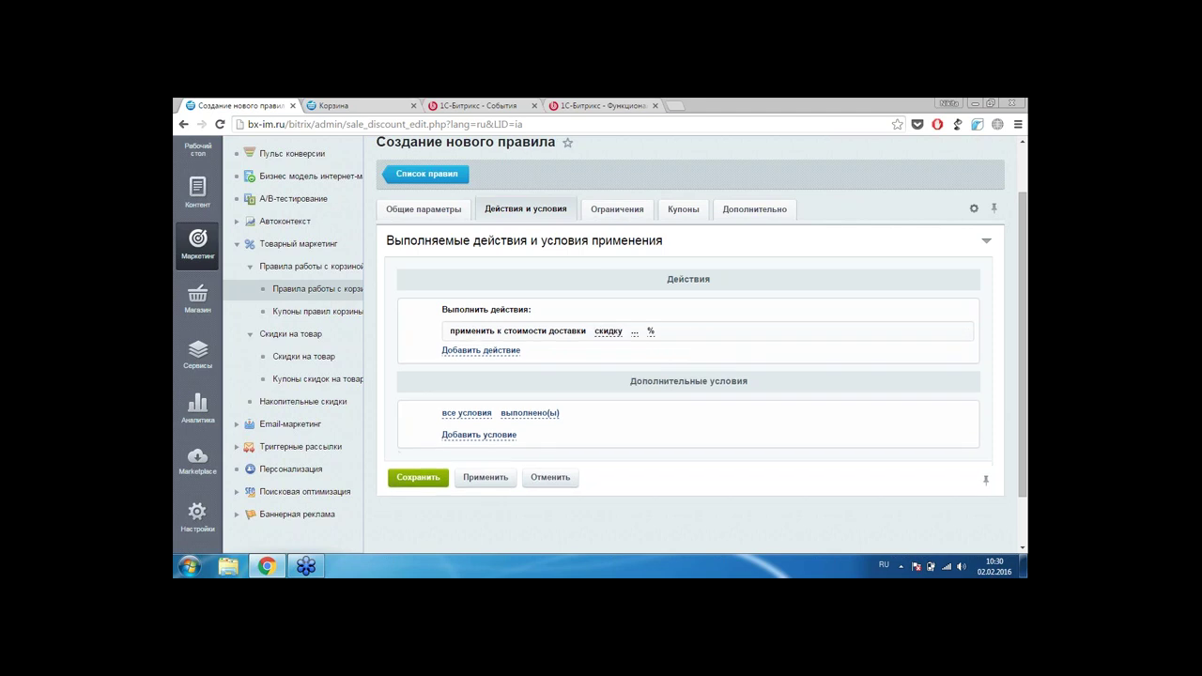
pyautogui.click(636, 331)
pyautogui.click(609, 332)
pyautogui.click(620, 333)
pyautogui.click(625, 378)
pyautogui.click(643, 333)
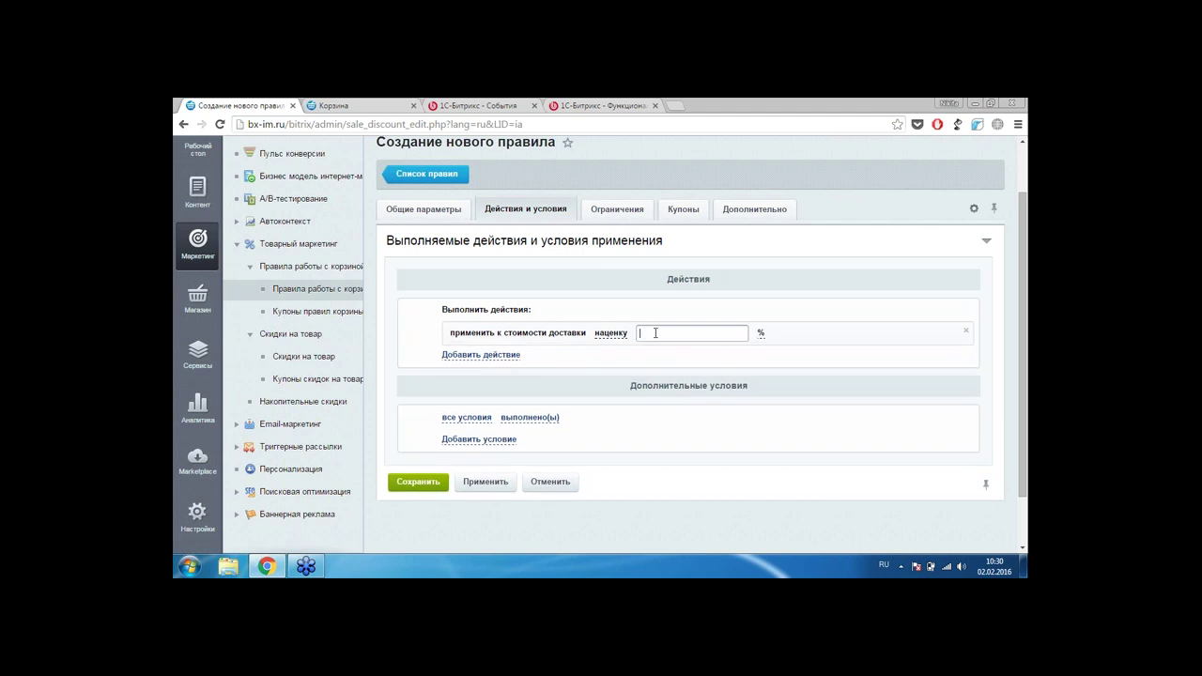
pyautogui.write('50')
pyautogui.click(837, 289)
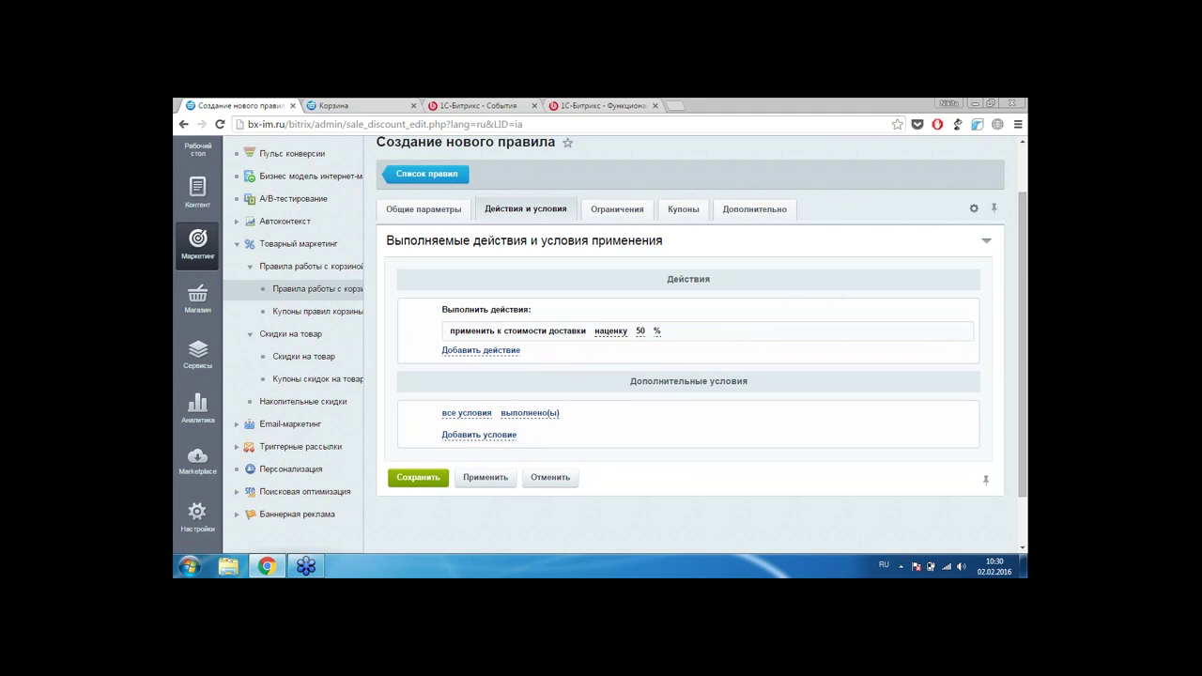
pyautogui.click(495, 436)
pyautogui.click(496, 437)
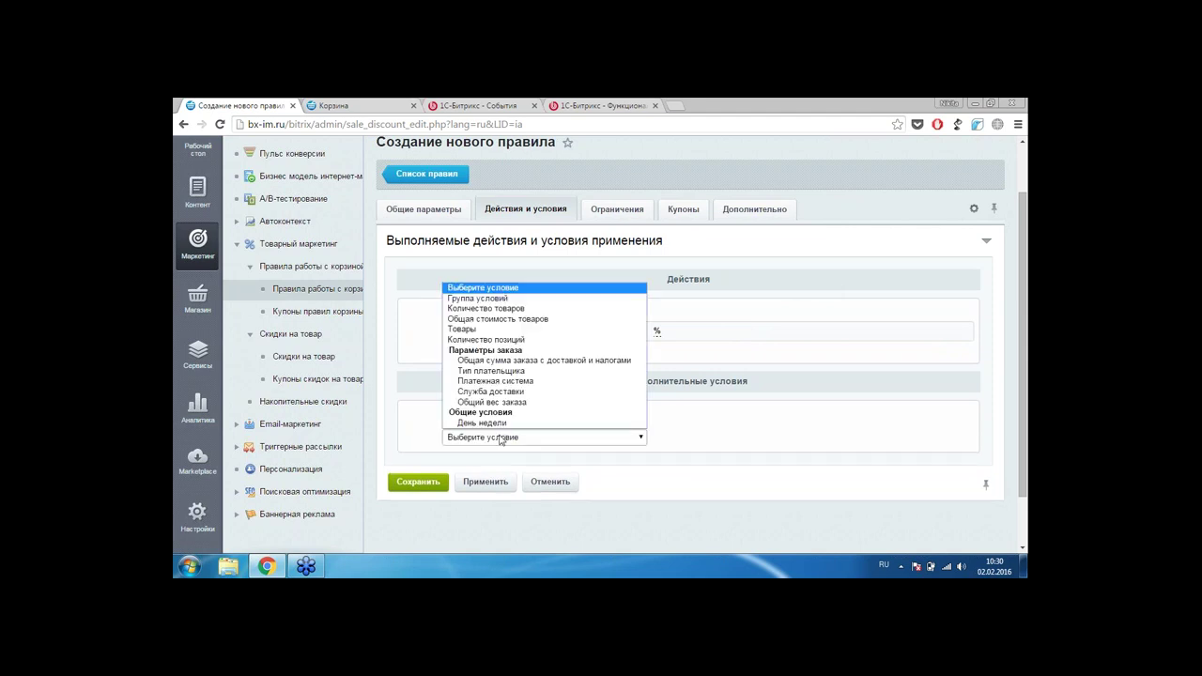
# Add a Количество товаров condition requiring больше либо равно 5.
pyautogui.click(526, 309)
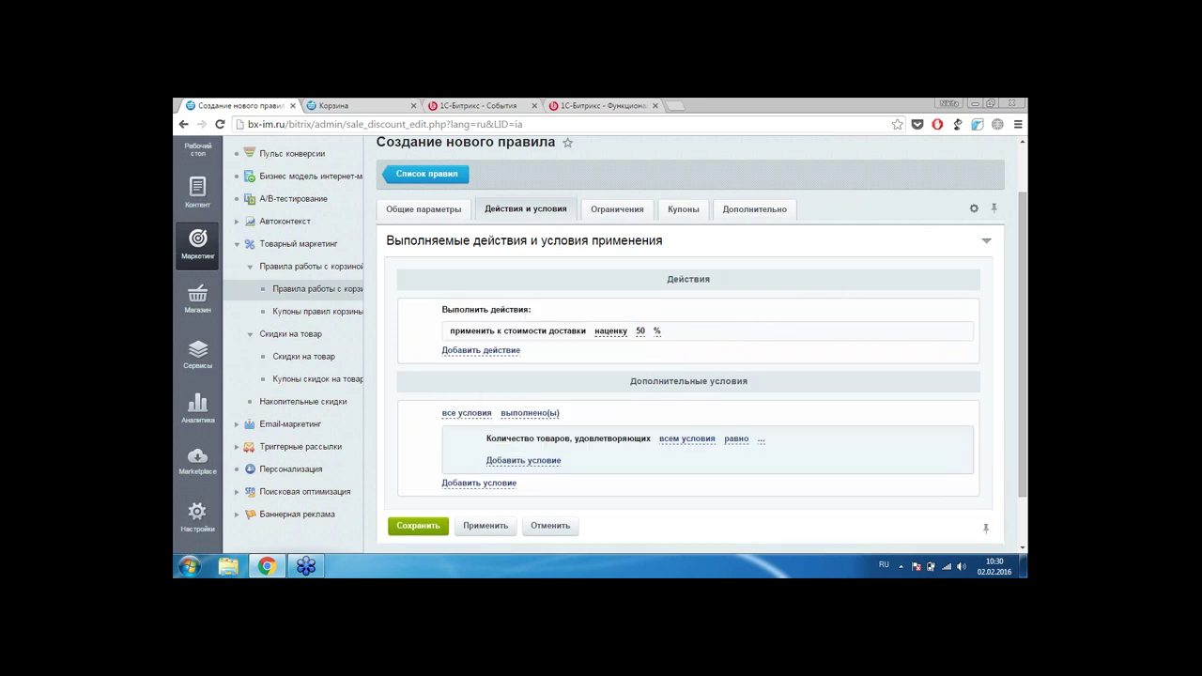
pyautogui.click(739, 440)
pyautogui.click(751, 441)
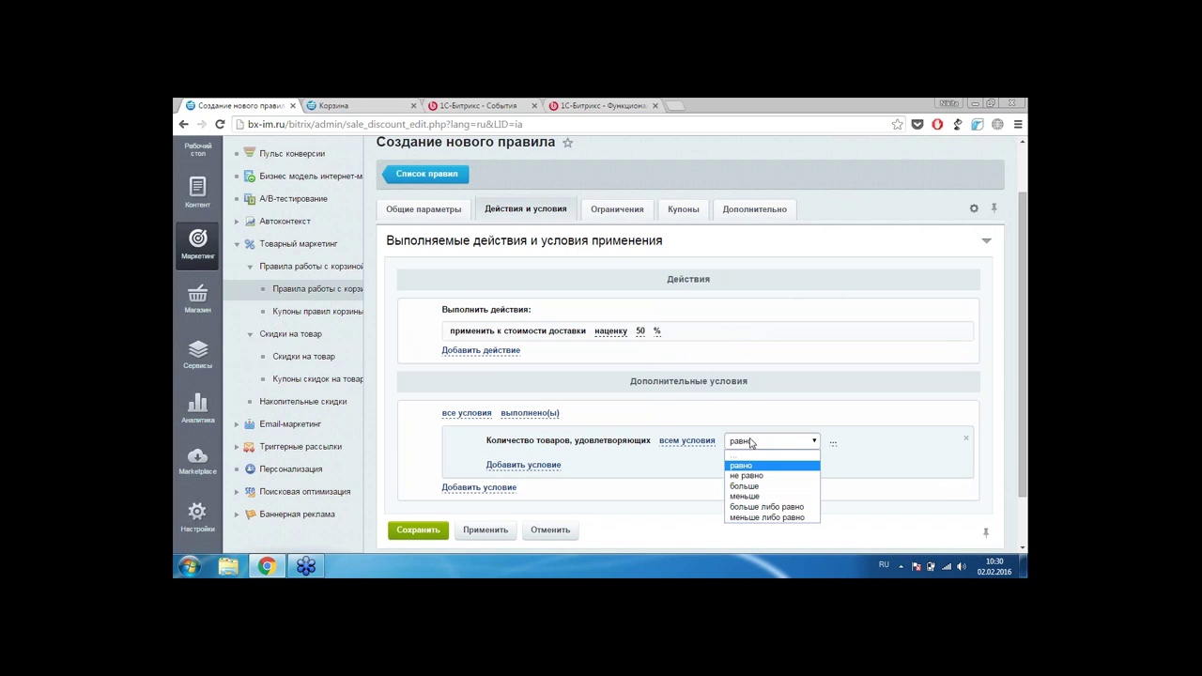
pyautogui.click(764, 507)
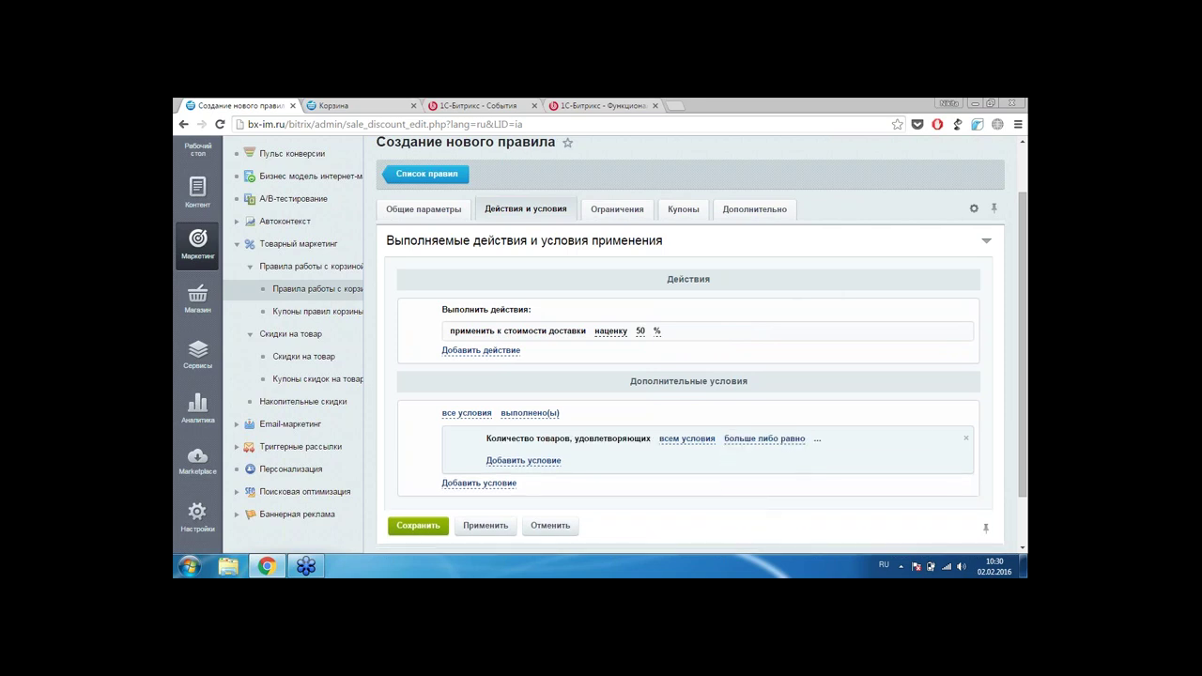
pyautogui.click(817, 438)
pyautogui.write('5')
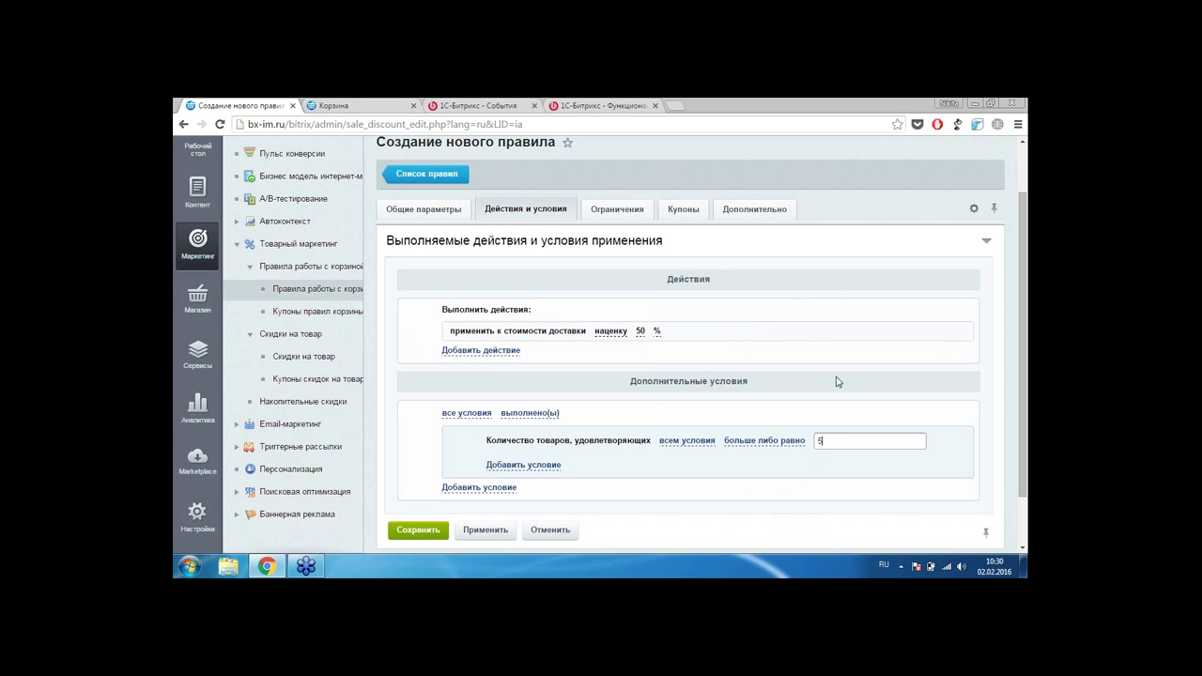
pyautogui.click(838, 381)
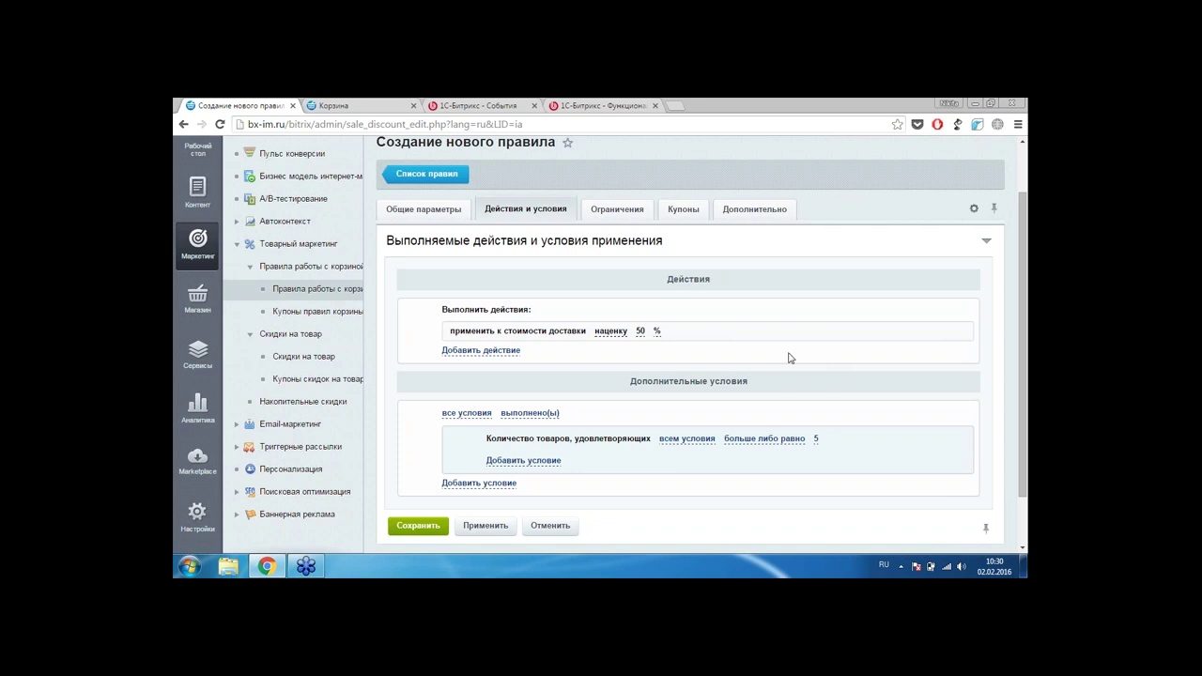
# Review the Ограничения, Купоны and Дополнительно tabs, then apply the rule.
pyautogui.click(617, 209)
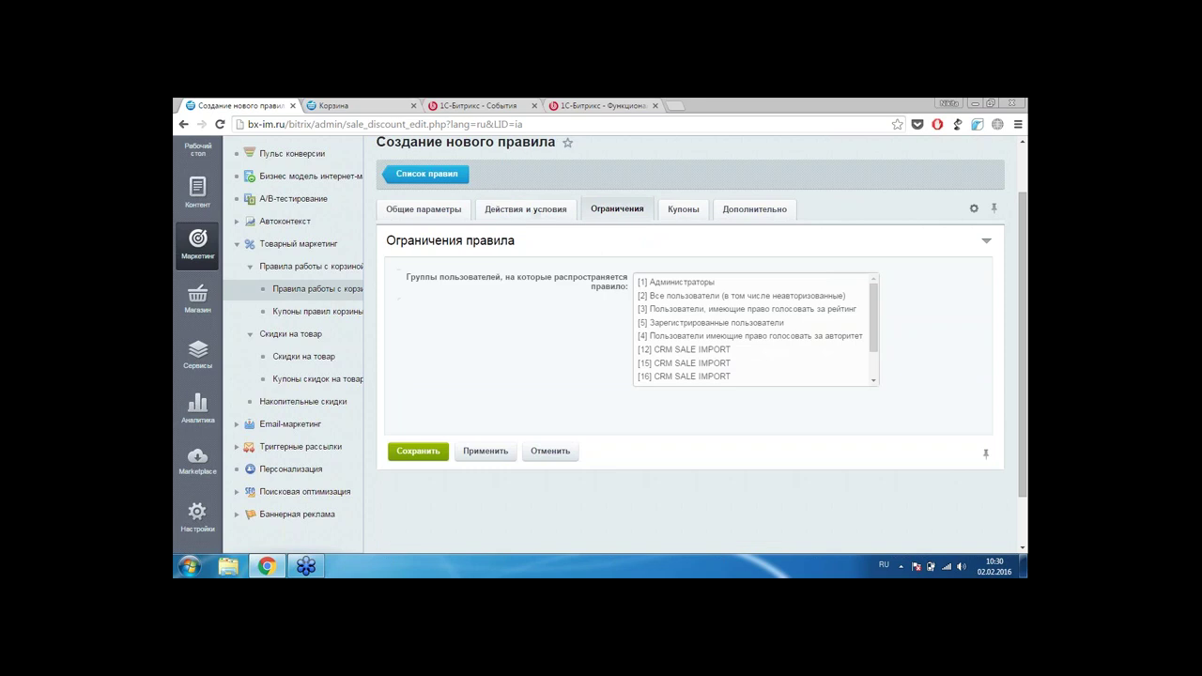
pyautogui.click(686, 211)
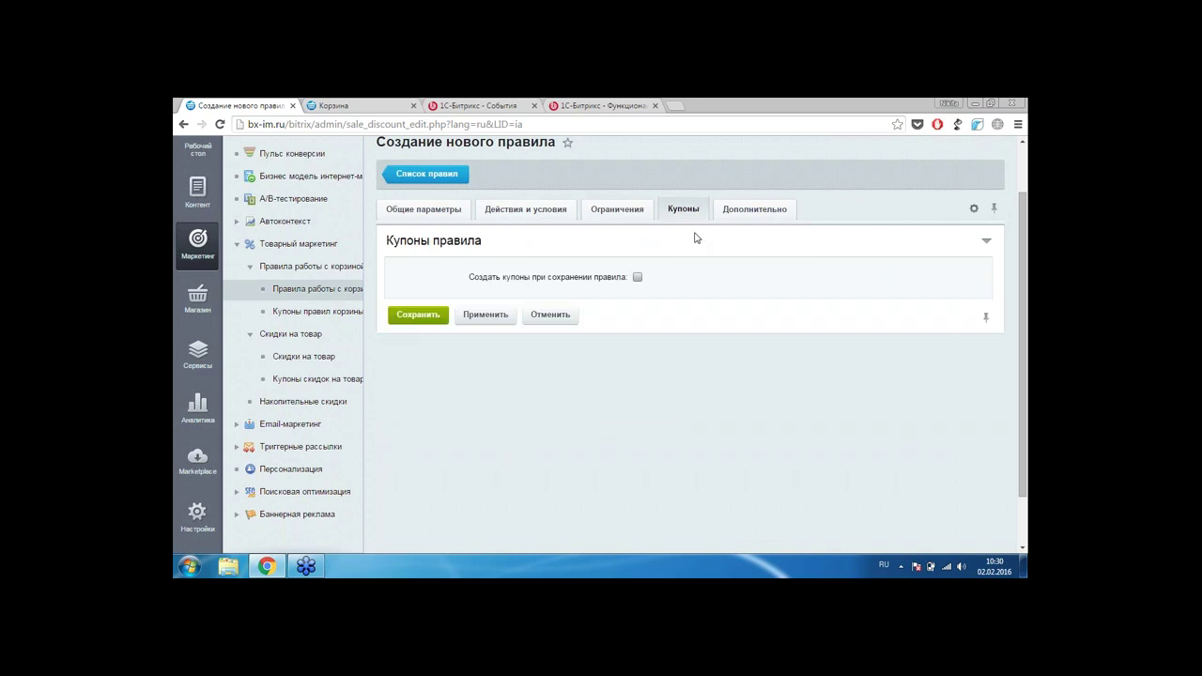
pyautogui.click(738, 212)
pyautogui.click(688, 212)
pyautogui.click(540, 209)
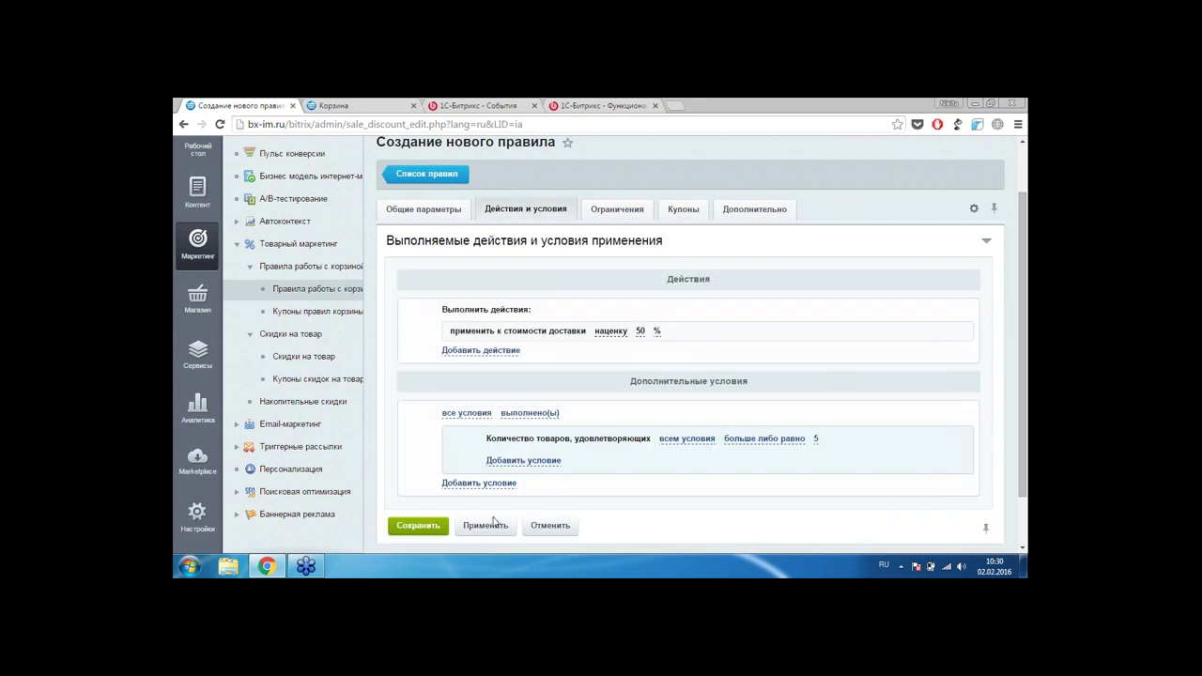
pyautogui.click(487, 526)
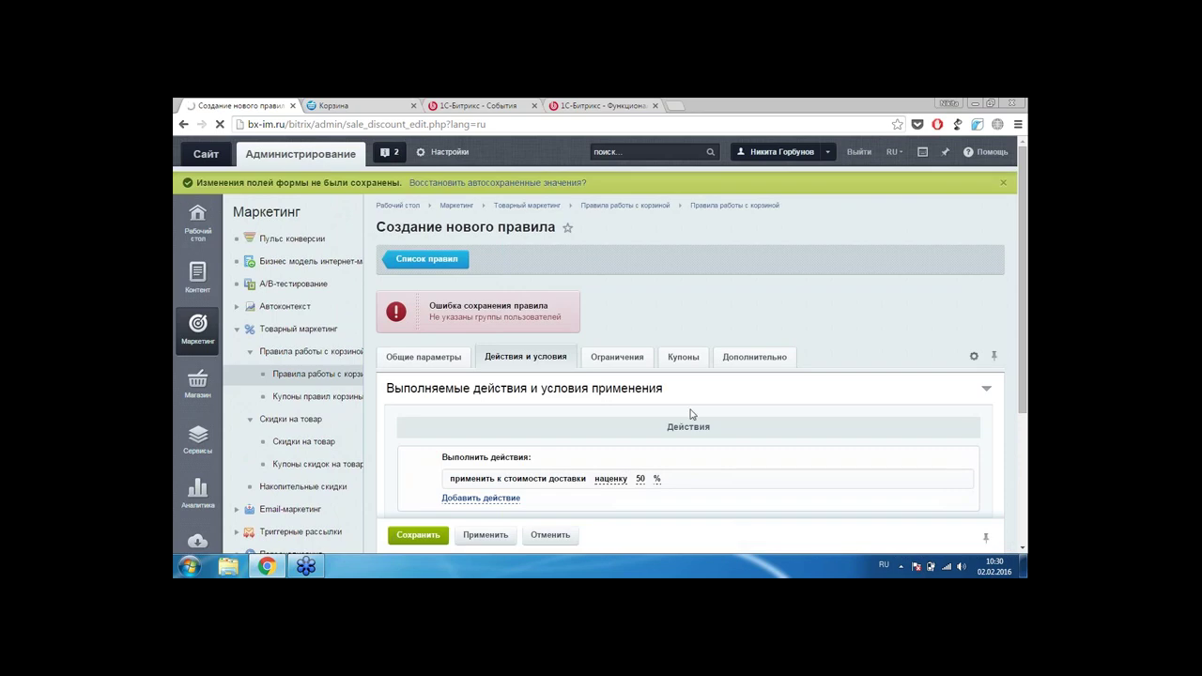
# Assign all user groups under Ограничения and save the 'Тестовое' rule.
pyautogui.click(610, 357)
pyautogui.scroll(-1, 731, 380)
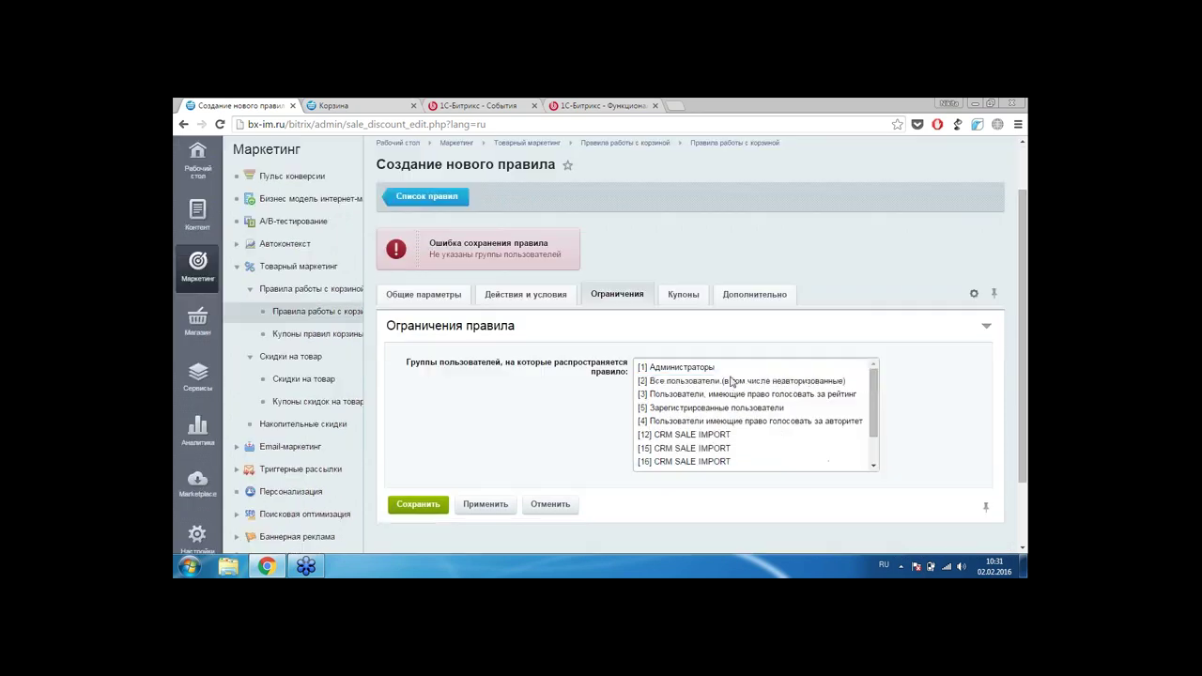
pyautogui.click(732, 380)
pyautogui.hotkey('ctrl', 'a')
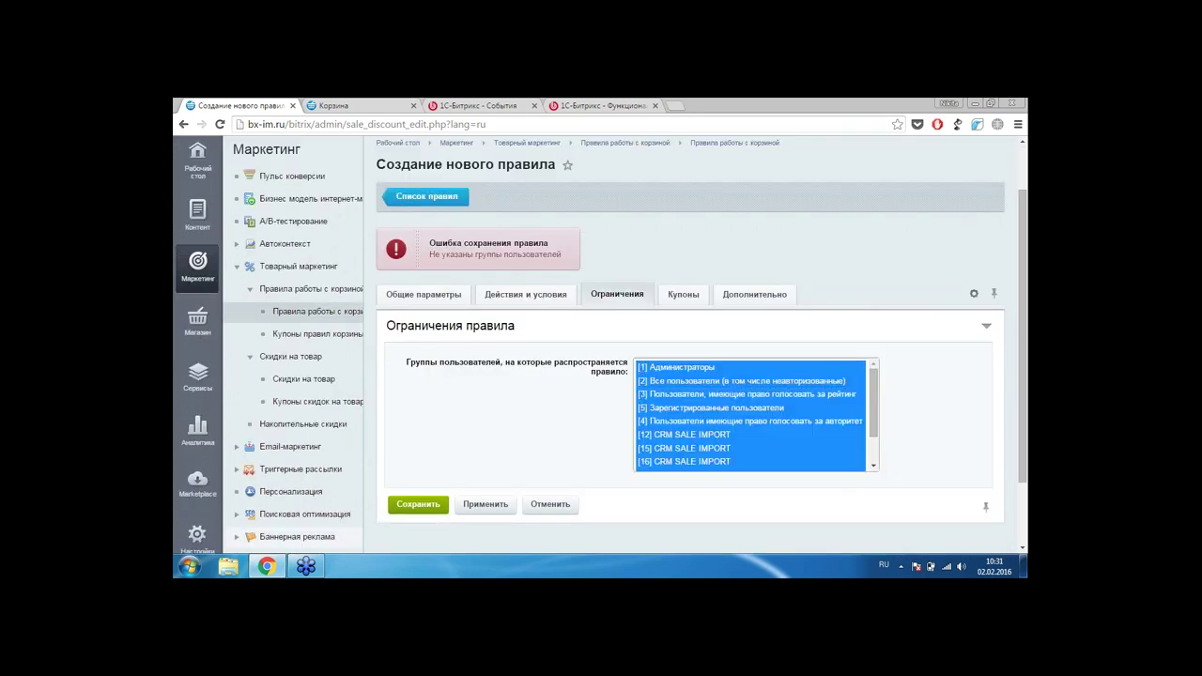
pyautogui.click(418, 504)
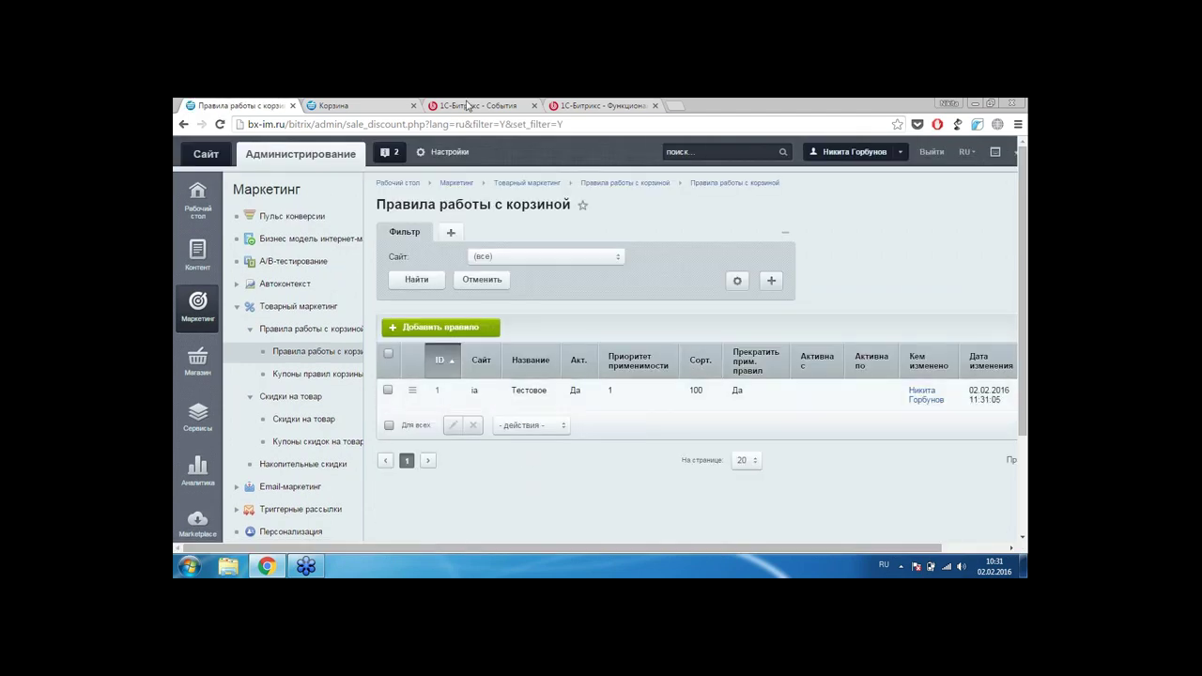
pyautogui.click(369, 105)
# Add four Штаны Жизнь в Абстракции from the ШТАНЫ catalogue to the cart.
pyautogui.scroll(3, 620, 221)
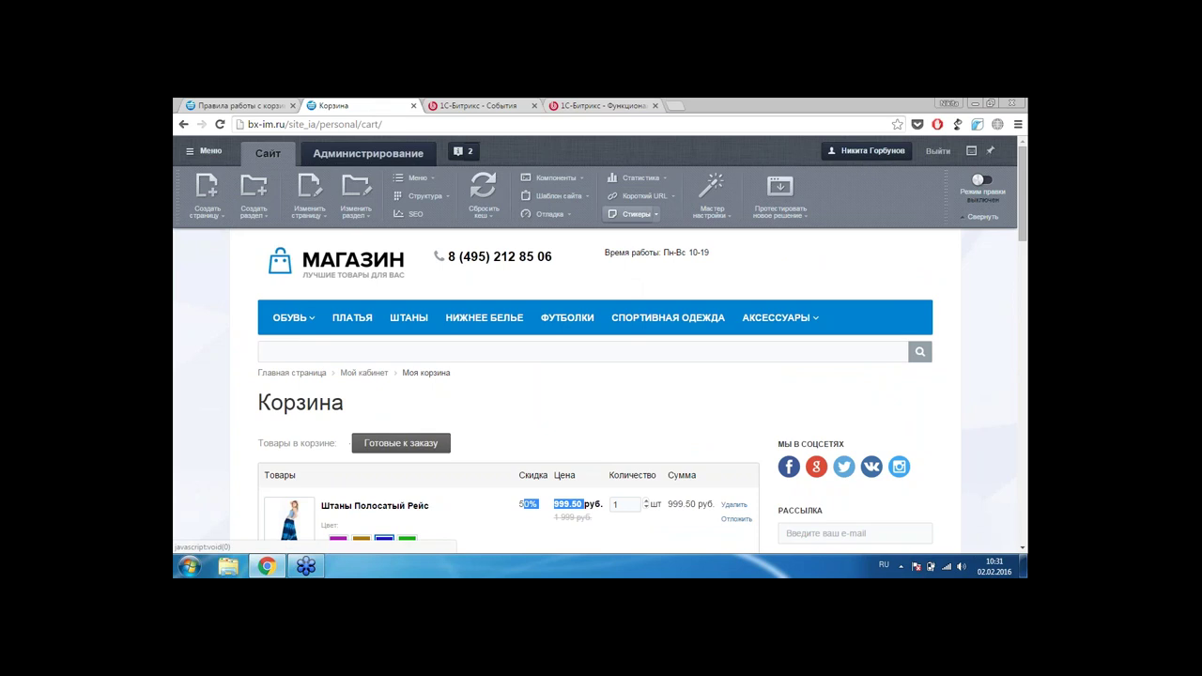
pyautogui.scroll(-1, 620, 222)
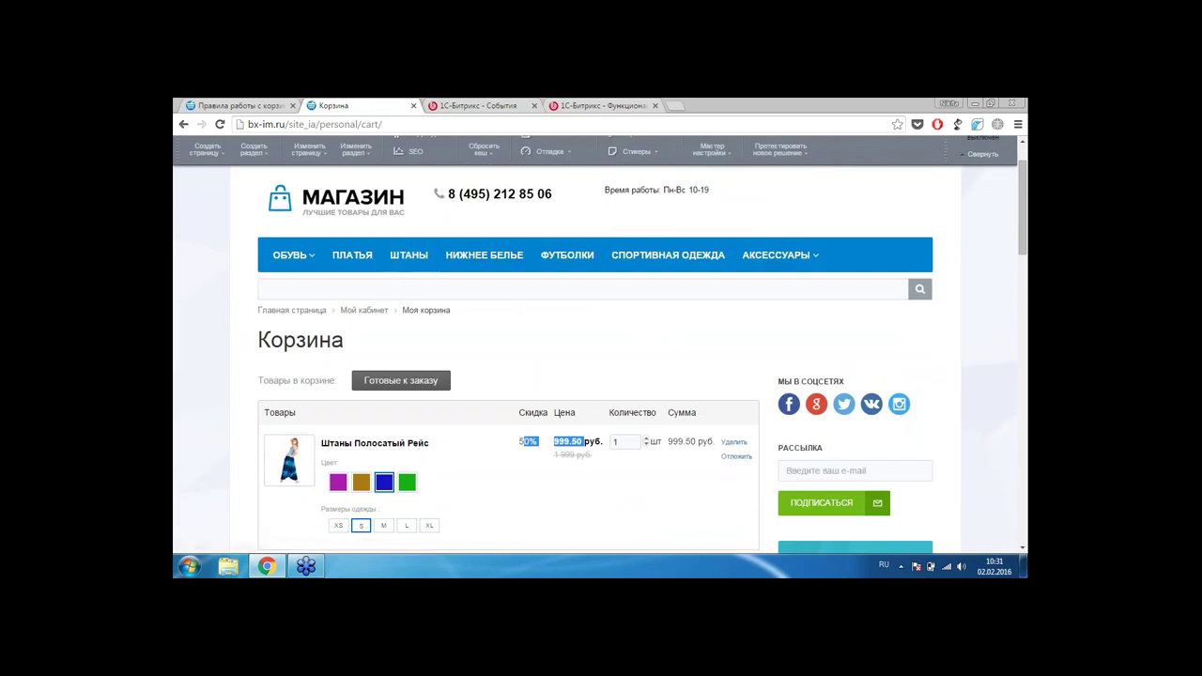
pyautogui.click(410, 261)
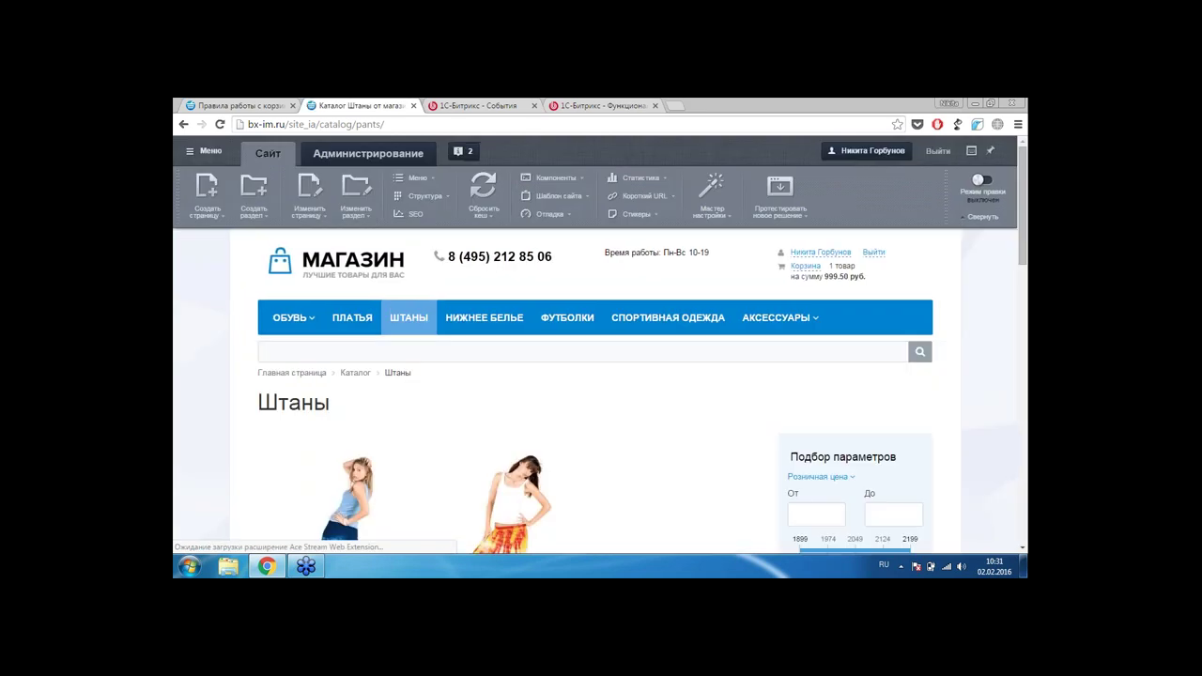
pyautogui.scroll(-5, 545, 306)
pyautogui.moveTo(545, 306)
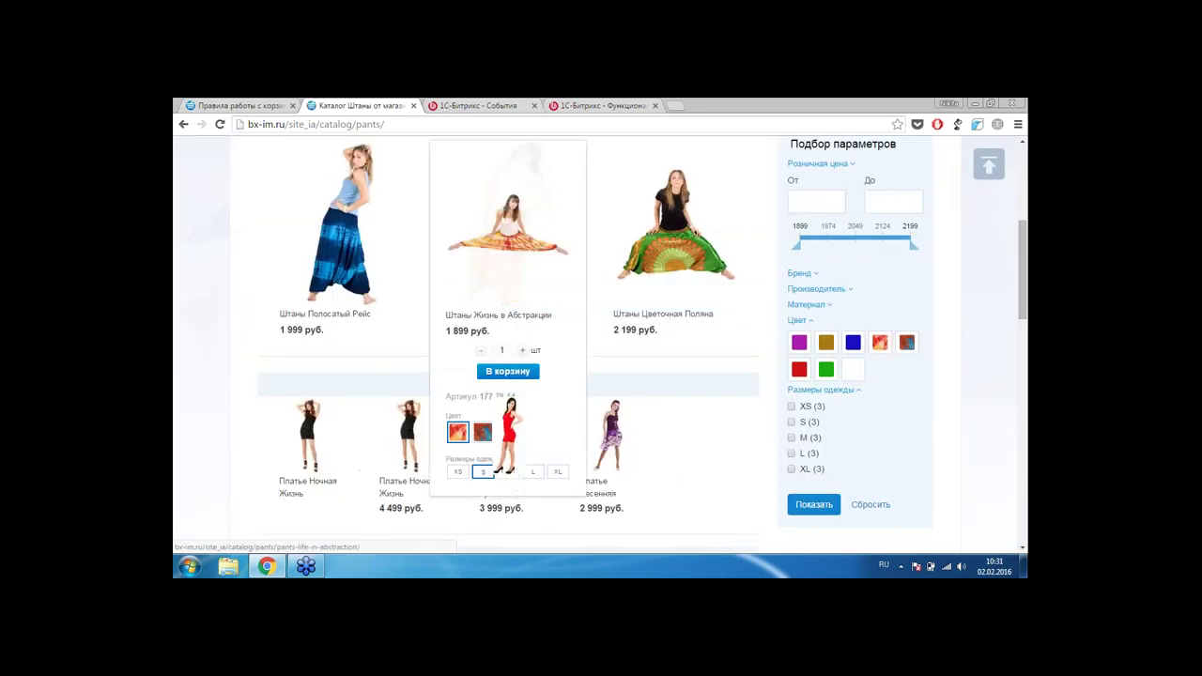
pyautogui.click(522, 349)
pyautogui.click(522, 349)
pyautogui.click(522, 349)
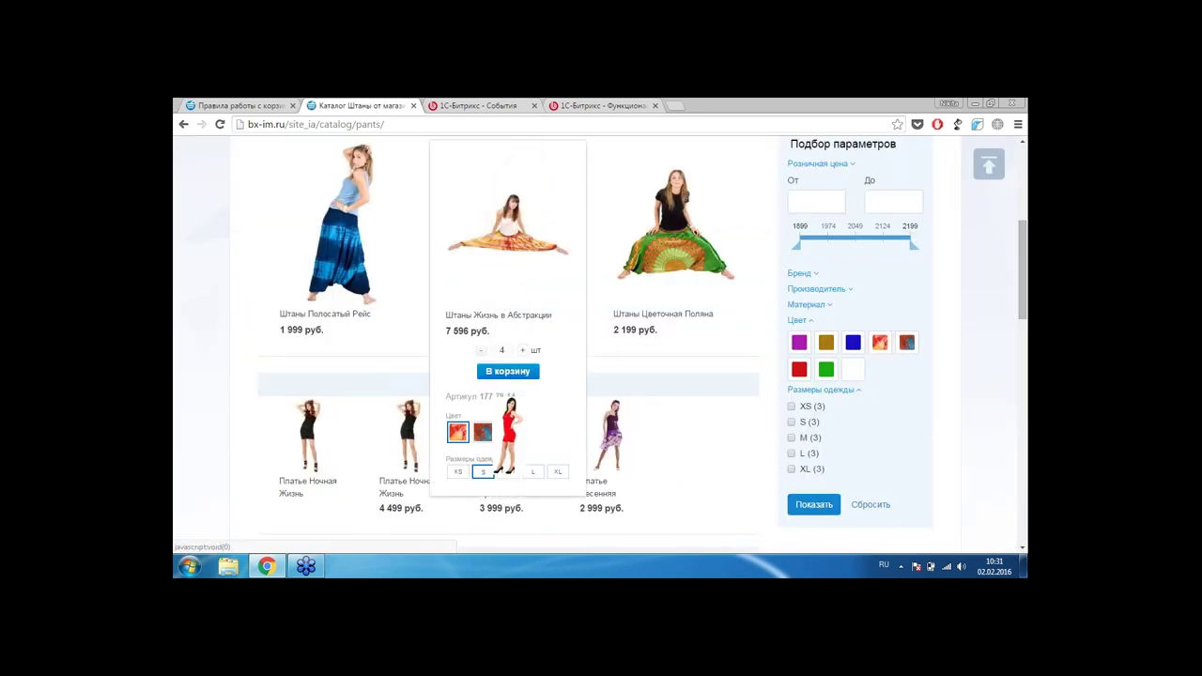
pyautogui.click(508, 373)
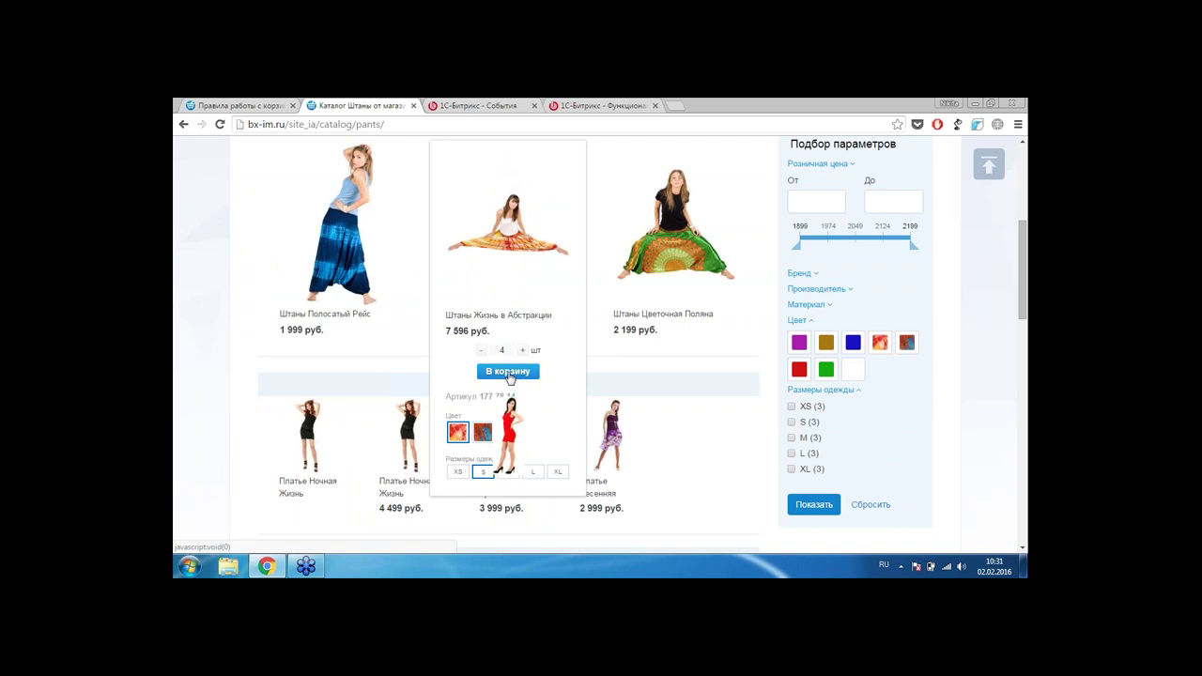
# Start checkout from the cart, which now totals 8 595.50 руб.
pyautogui.click(601, 409)
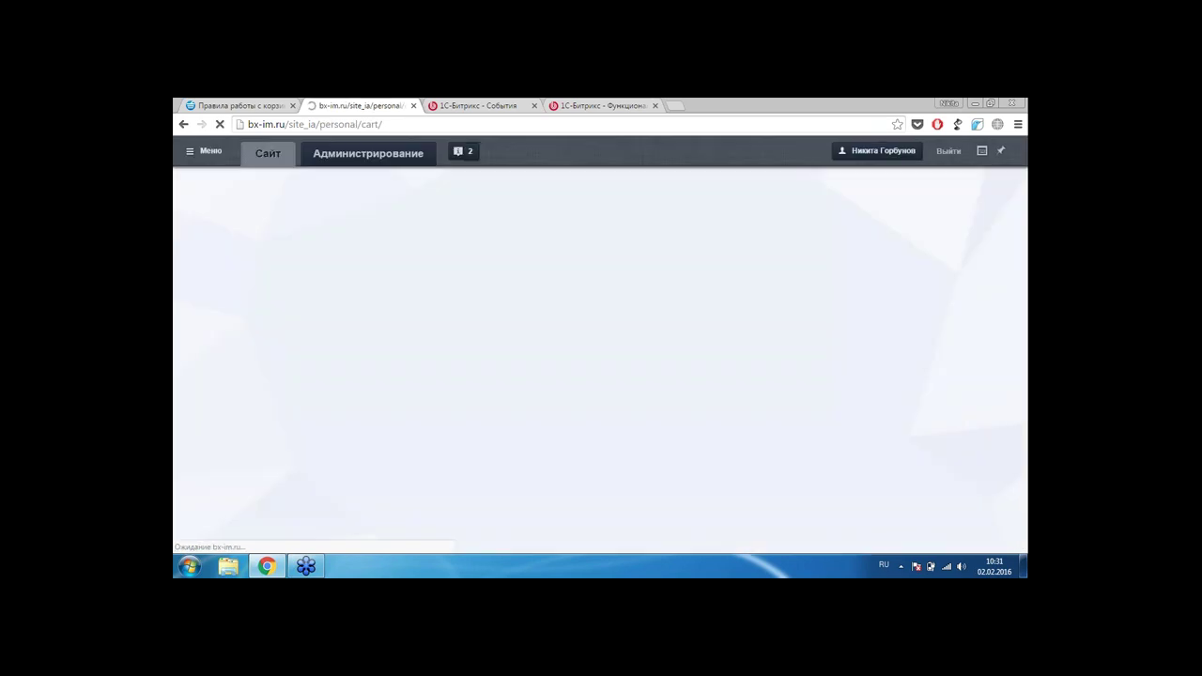
pyautogui.scroll(-3, 605, 406)
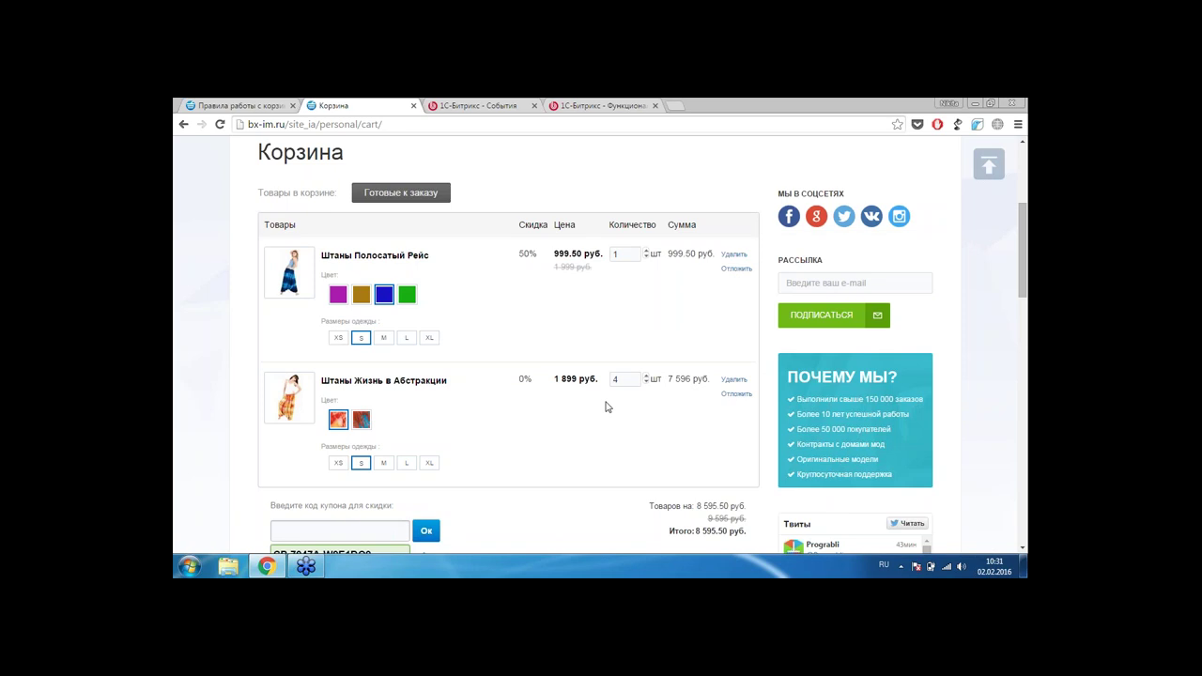
pyautogui.scroll(-2, 550, 376)
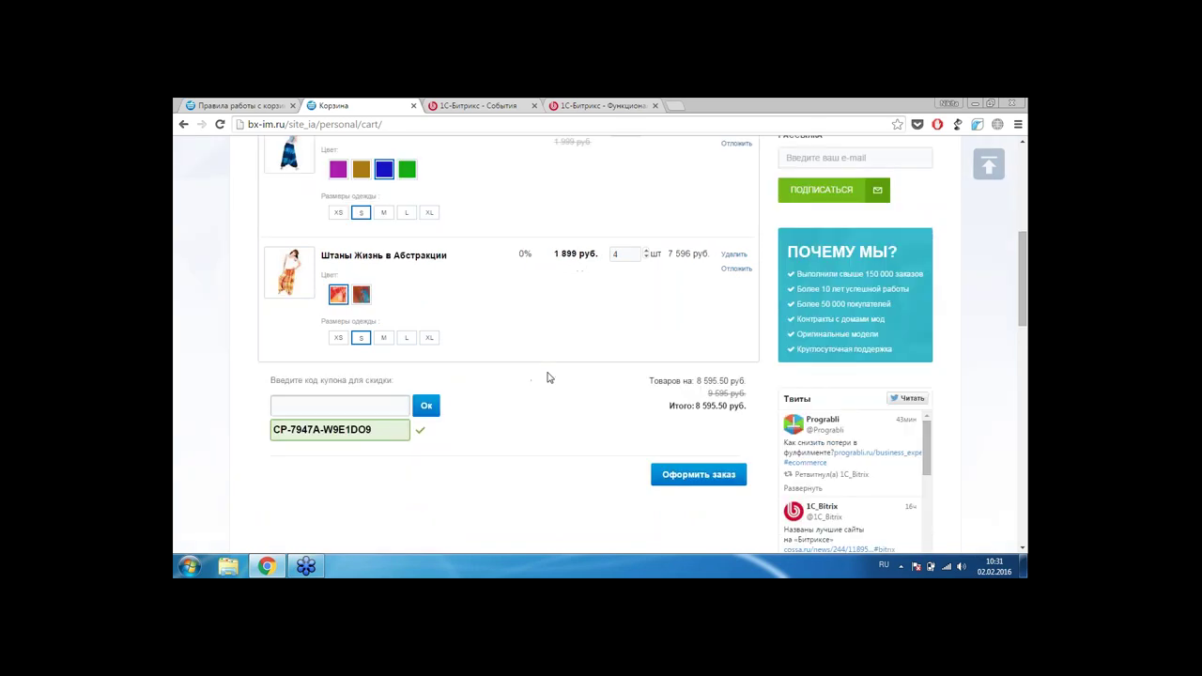
pyautogui.click(678, 414)
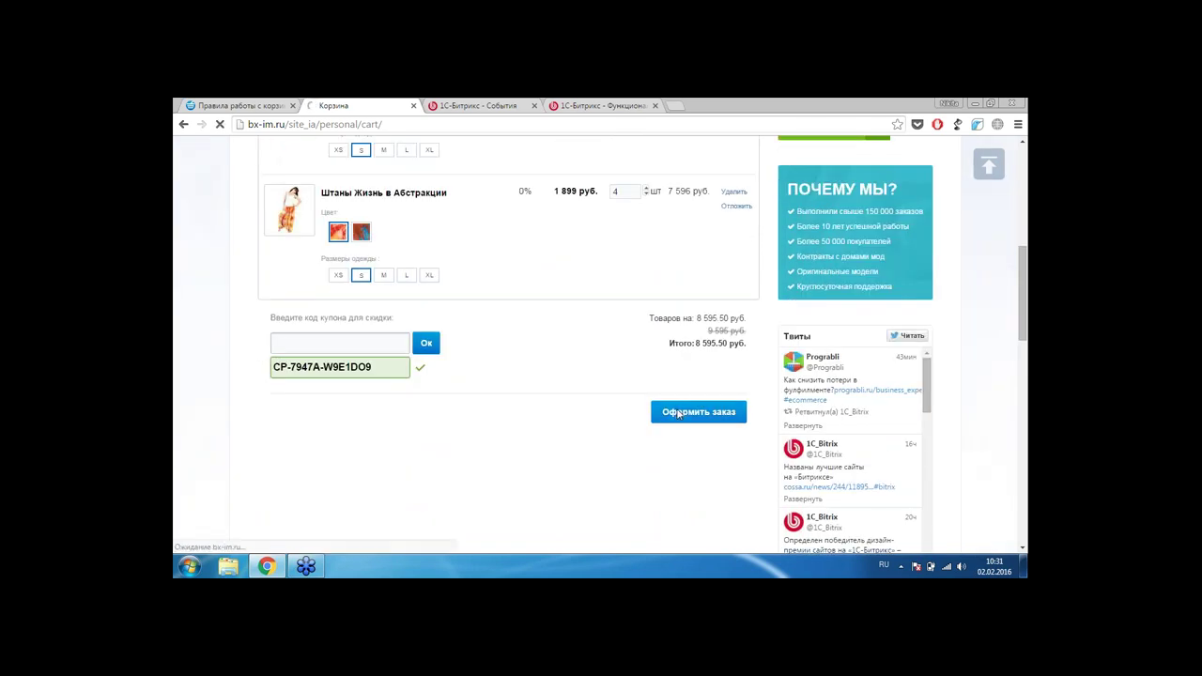
# Highlight the crossed-out 600 руб. courier delivery price on the checkout page.
pyautogui.scroll(-3, 657, 399)
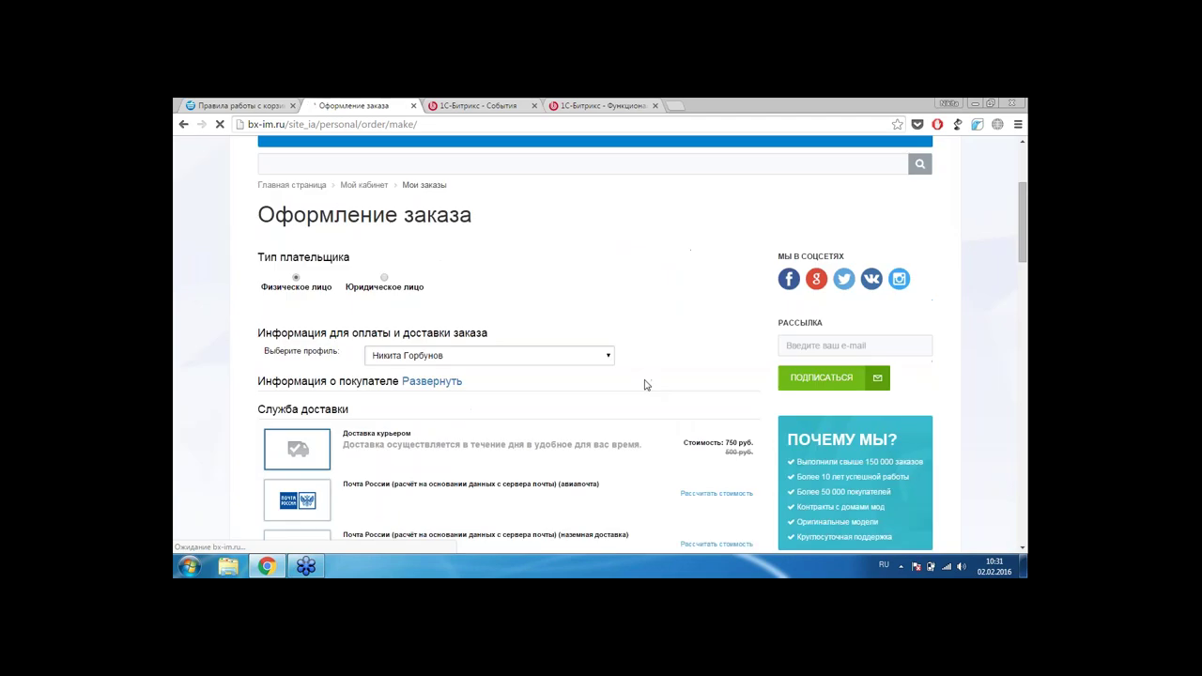
pyautogui.scroll(-3, 644, 384)
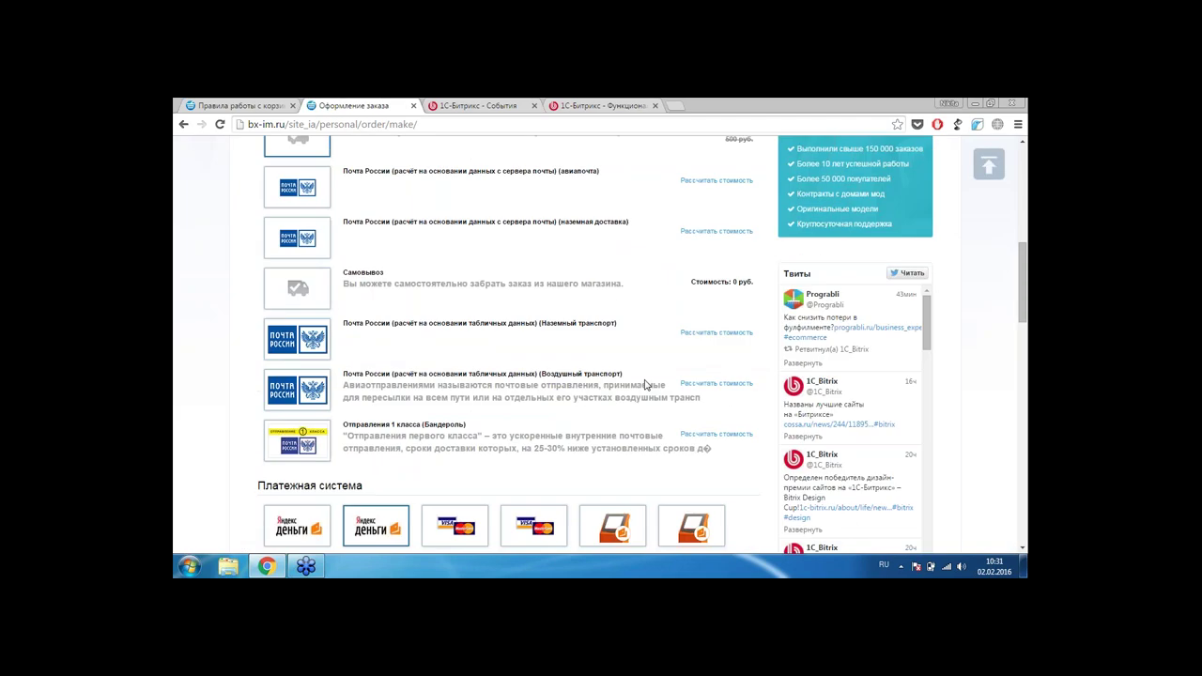
pyautogui.scroll(-2, 644, 384)
pyautogui.scroll(3, 644, 384)
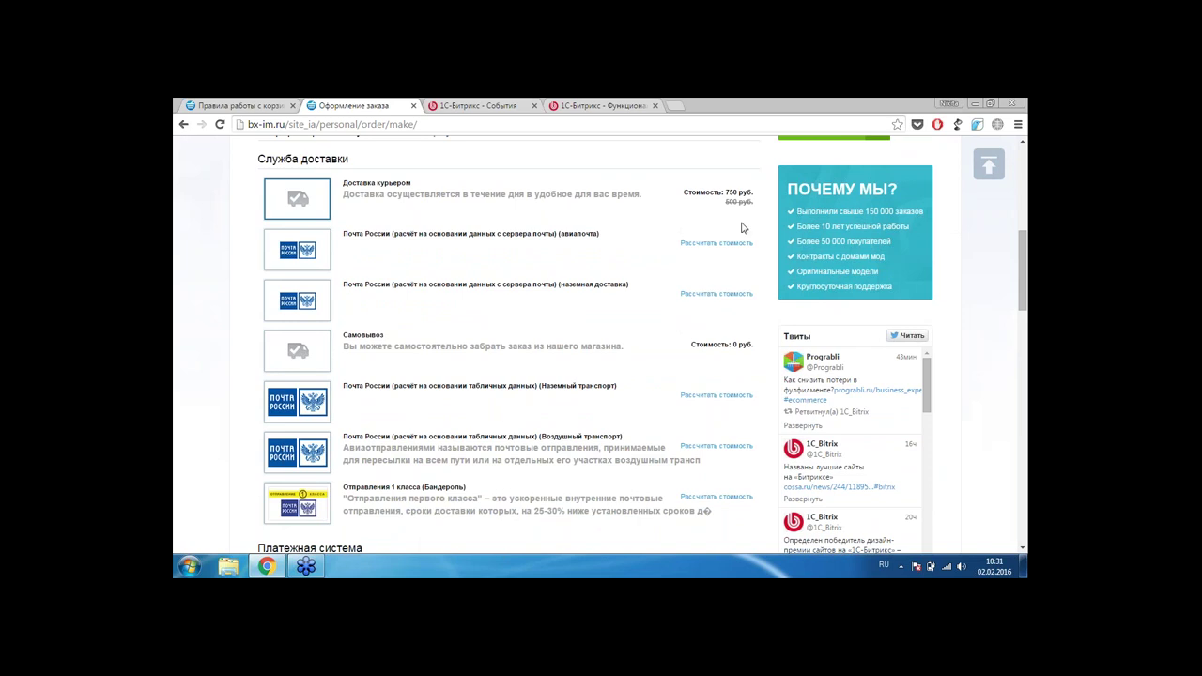
pyautogui.moveTo(732, 207)
pyautogui.mouseDown()
pyautogui.moveTo(747, 206)
pyautogui.moveTo(729, 199)
pyautogui.mouseUp()
pyautogui.moveTo(741, 205); pyautogui.dragTo(725, 207)
pyautogui.scroll(2, 710, 228)
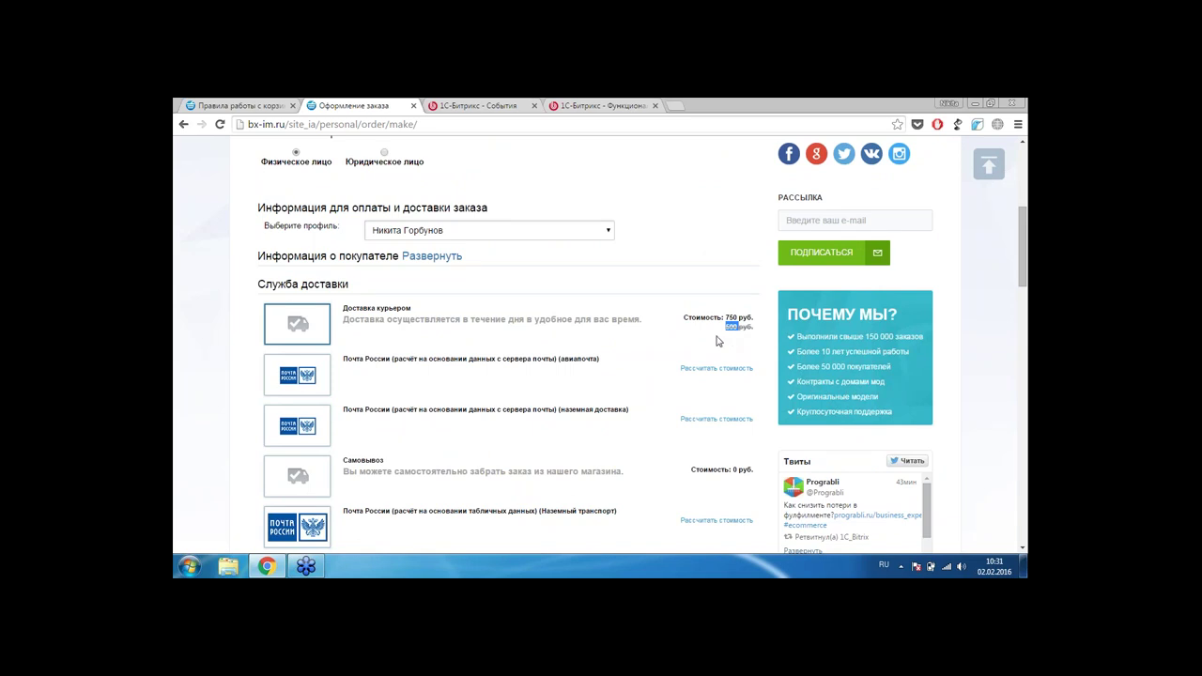
# Reselect courier delivery, point out 750 руб. against the old 600, then return to basket rules.
pyautogui.click(730, 333)
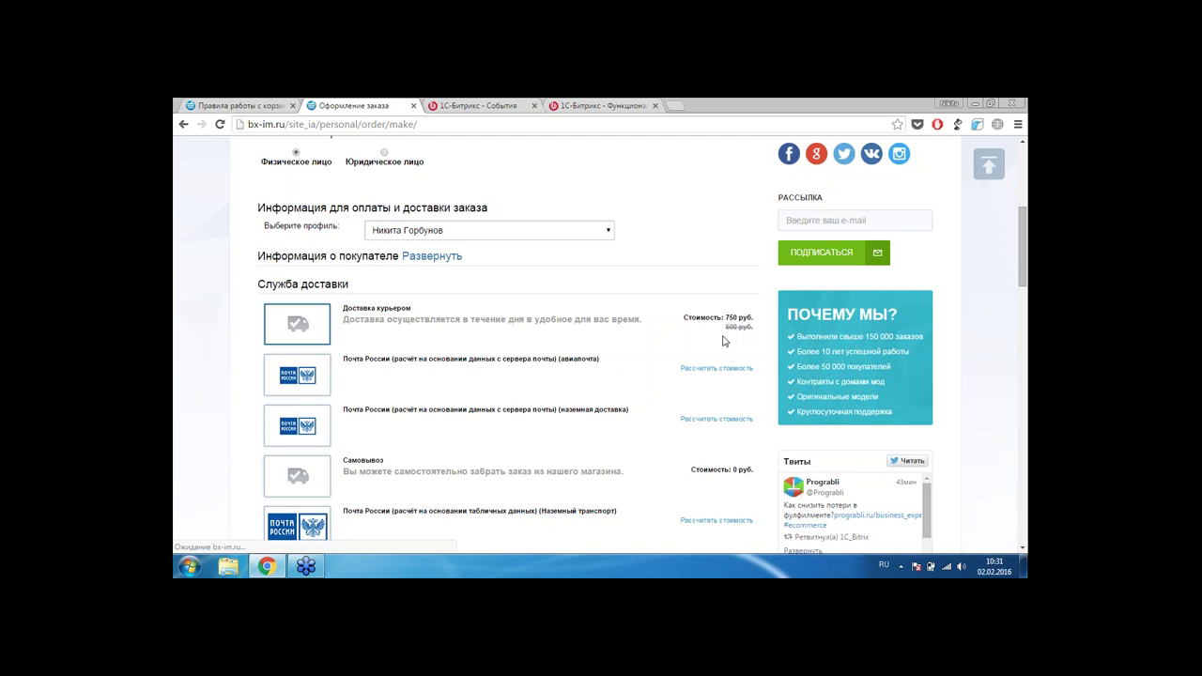
pyautogui.doubleClick(730, 327)
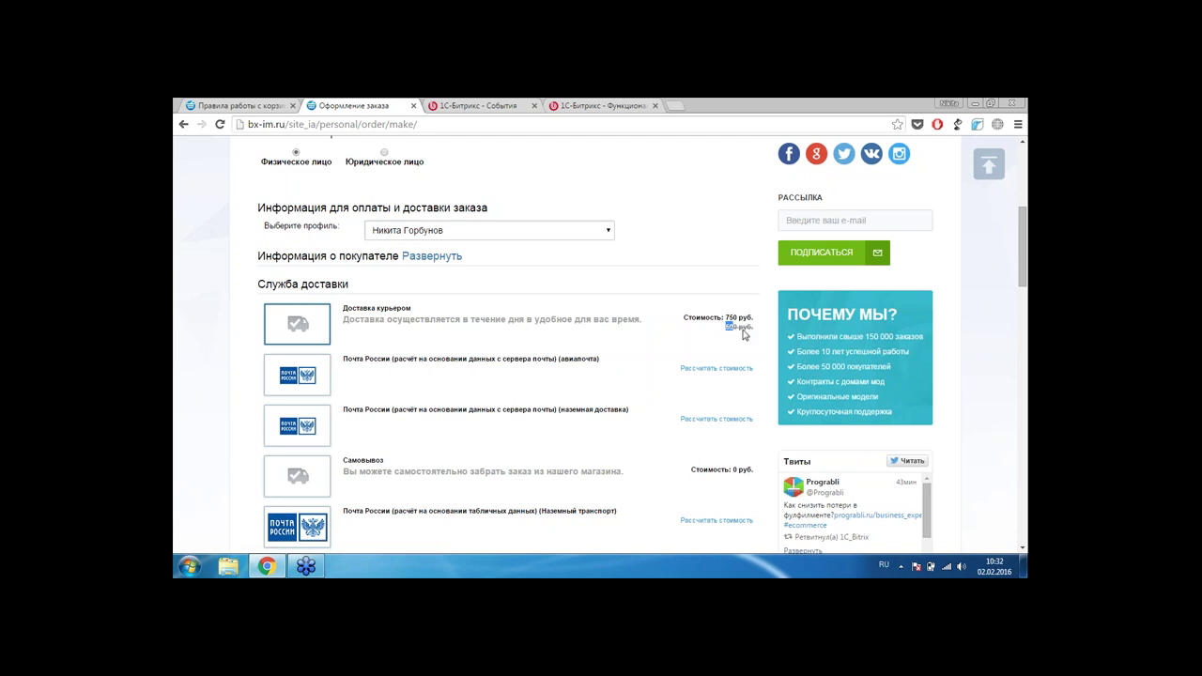
pyautogui.click(742, 334)
pyautogui.doubleClick(733, 326)
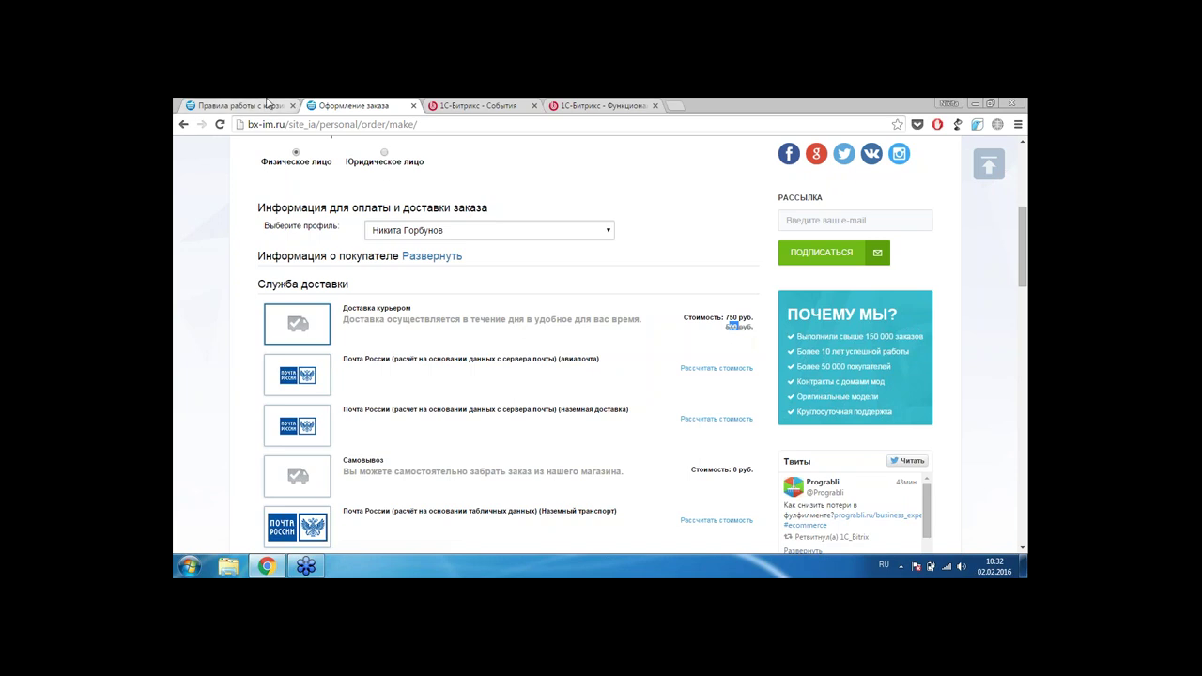
pyautogui.click(267, 103)
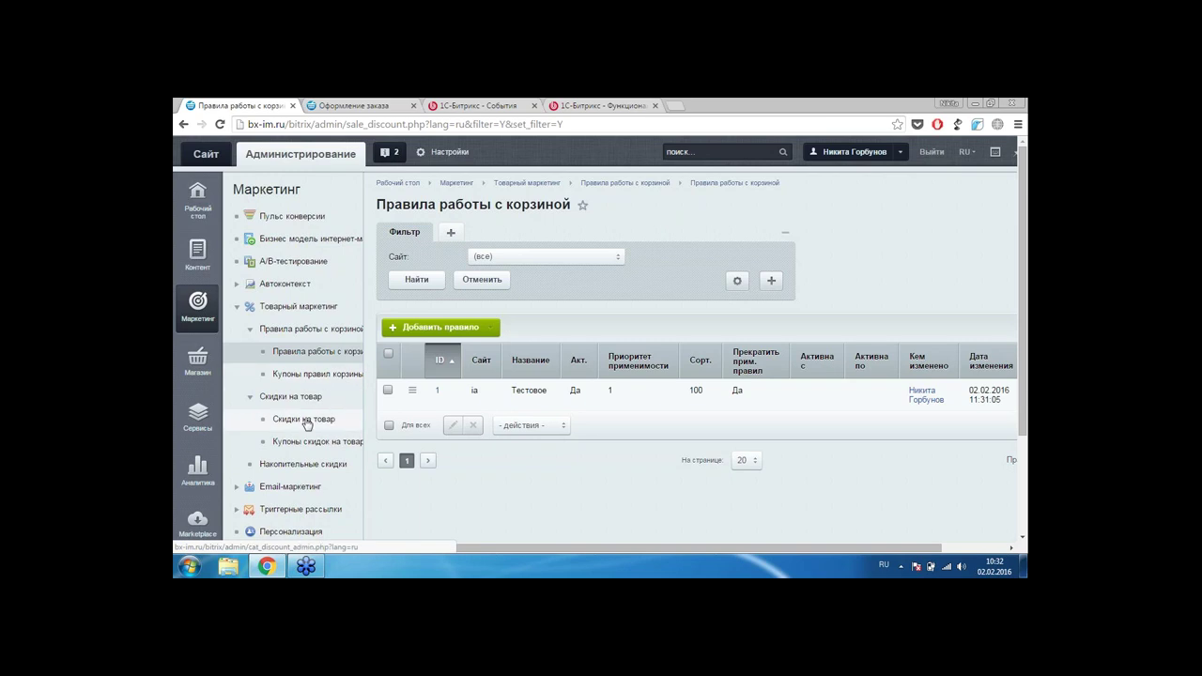
# Create a new program under Маркетинг > Накопительные скидки named 'Тестовая'.
pyautogui.click(296, 470)
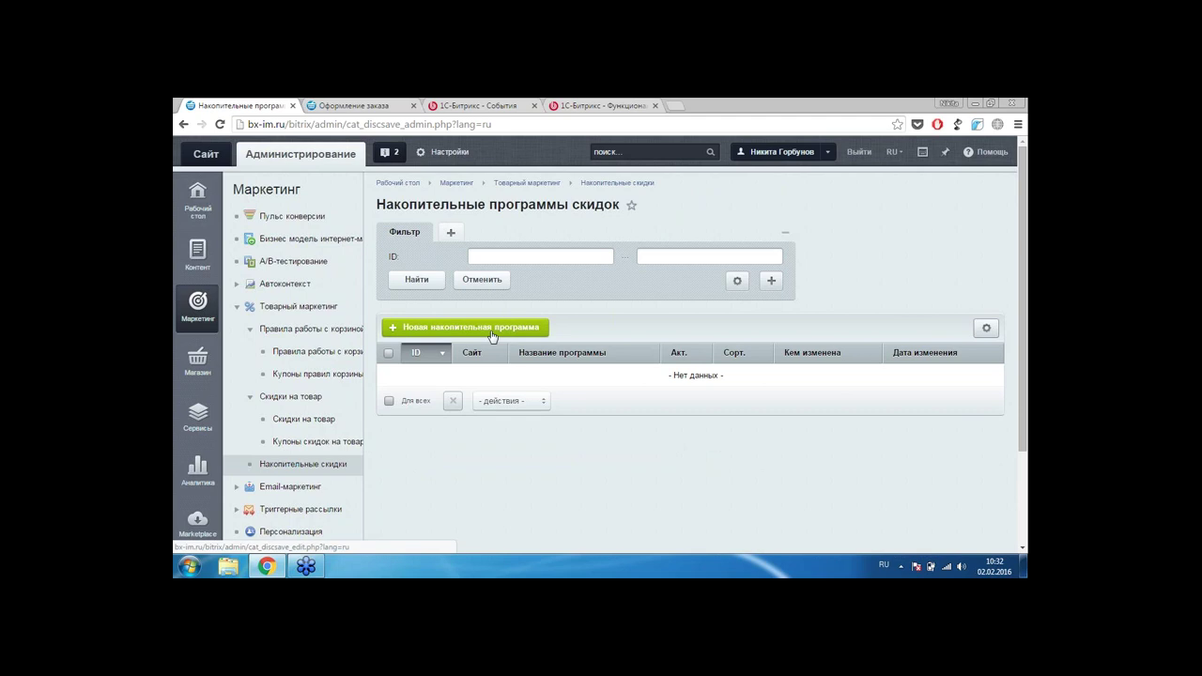
pyautogui.click(493, 329)
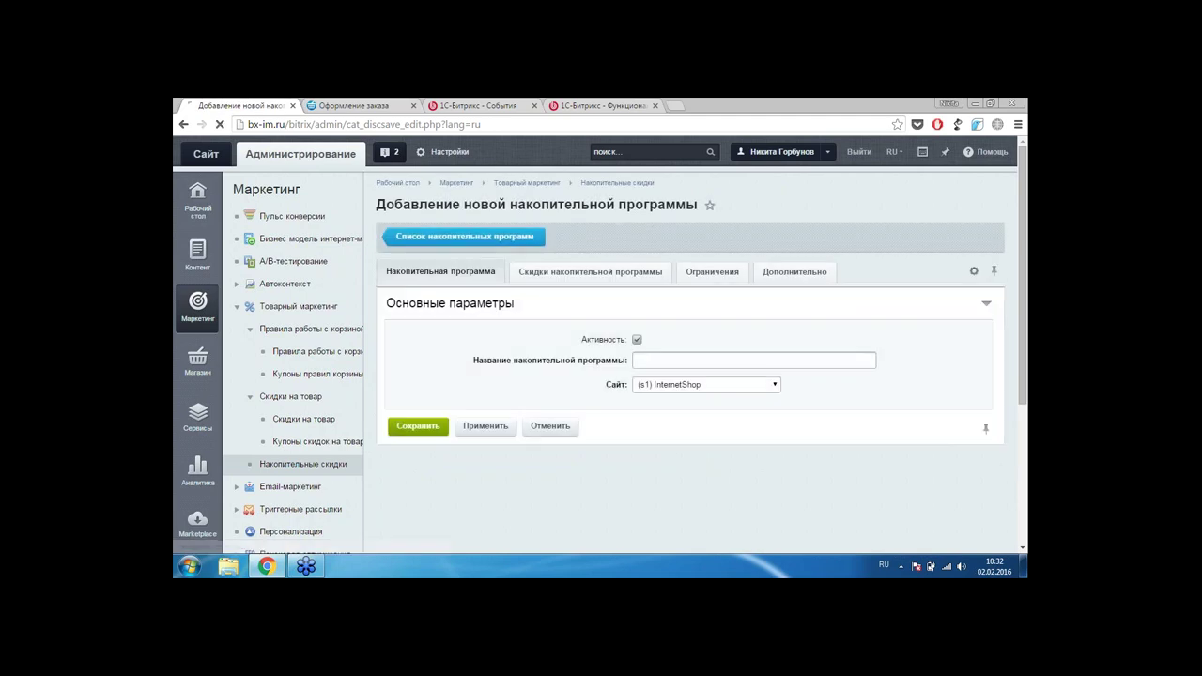
pyautogui.click(716, 383)
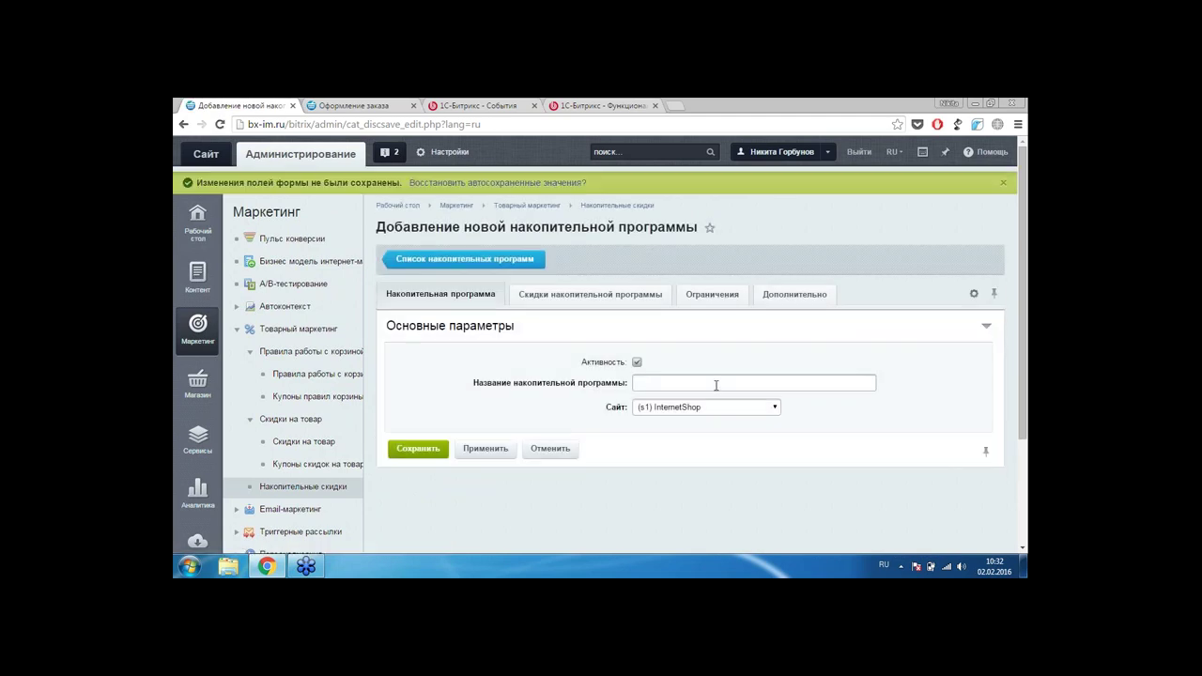
pyautogui.write('Teстово')
pyautogui.press('BackSpace')
pyautogui.press('BackSpace')
pyautogui.press('BackSpace')
pyautogui.press('BackSpace')
pyautogui.write('овая')
# Set the order summing period to За последние 6 месяц.
pyautogui.click(582, 294)
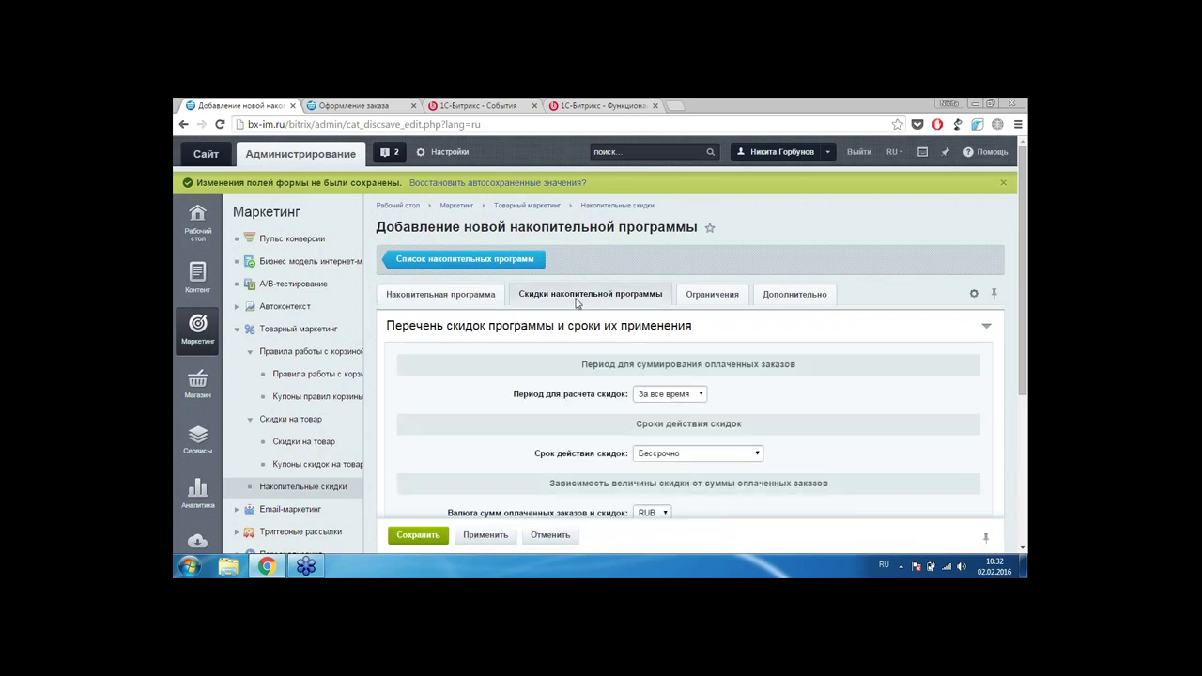
pyautogui.scroll(-1, 817, 315)
pyautogui.scroll(-1, 816, 313)
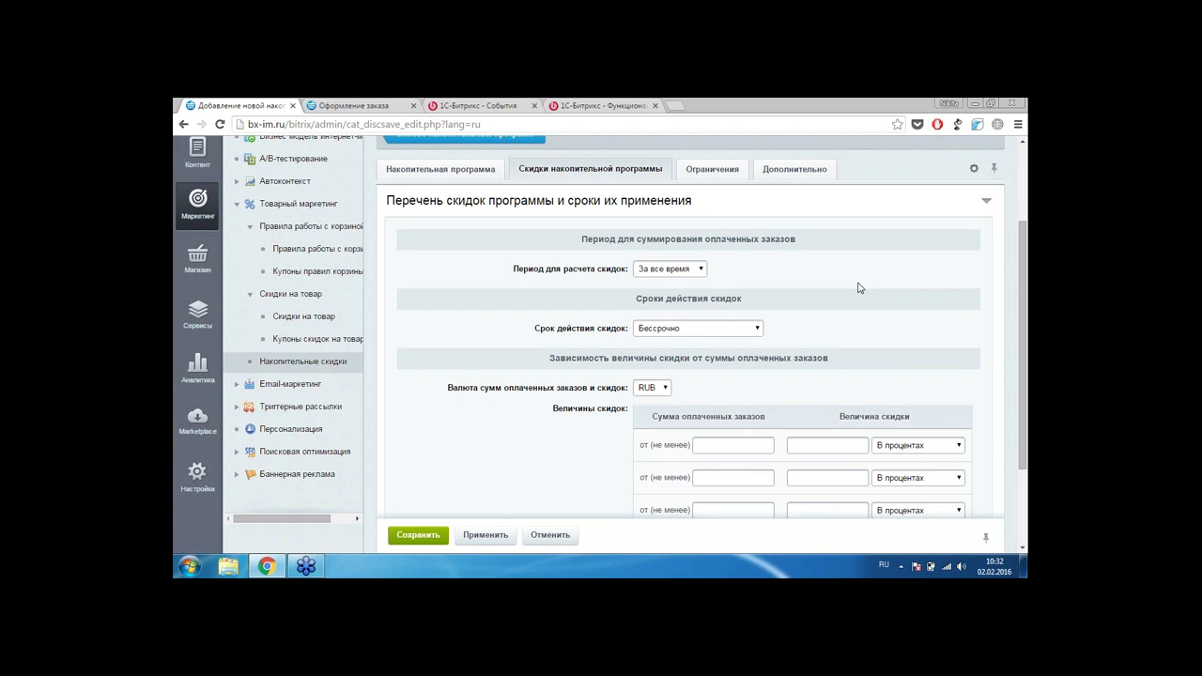
pyautogui.click(700, 273)
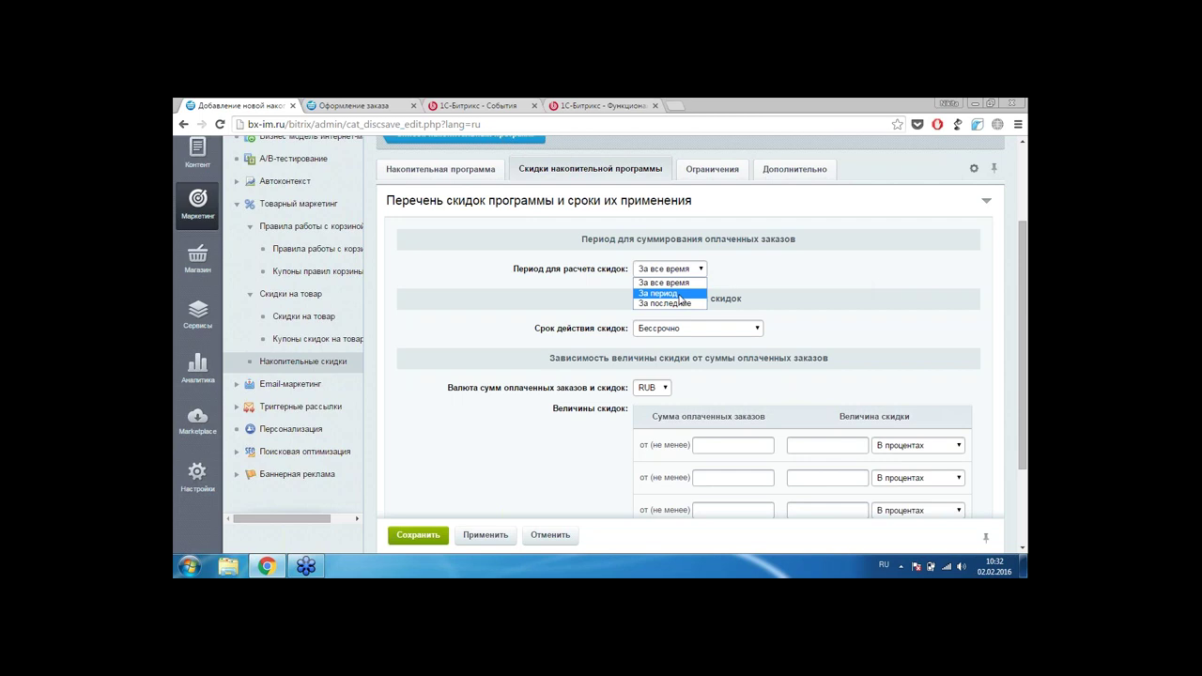
pyautogui.click(680, 294)
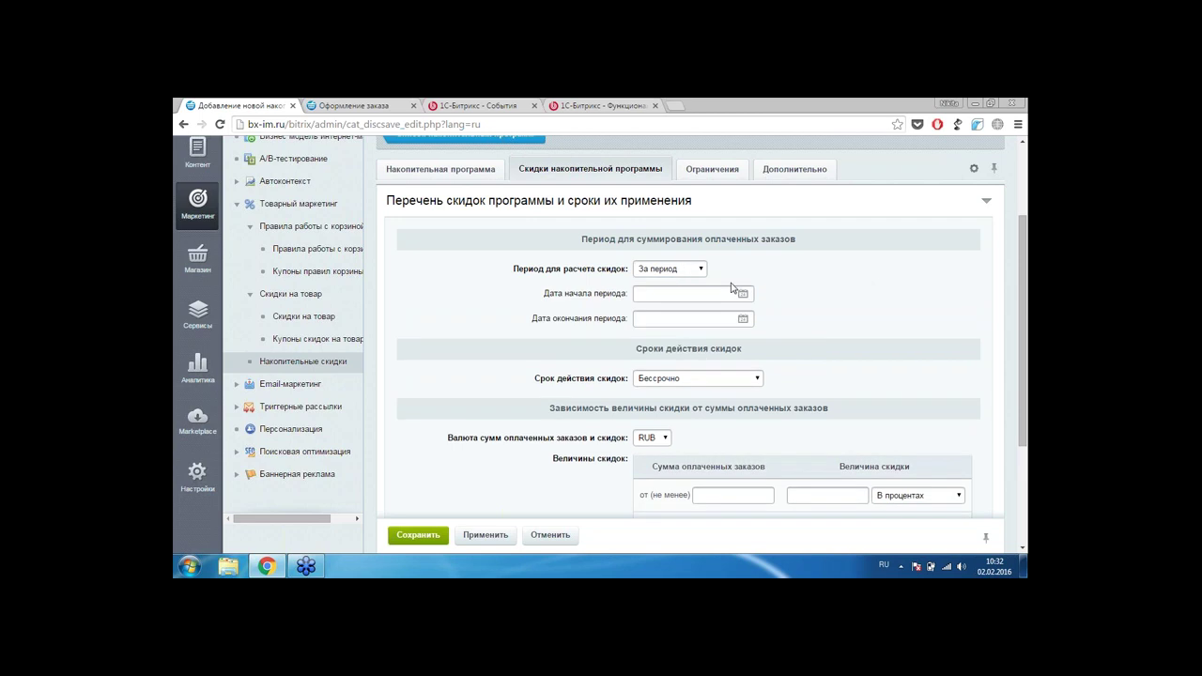
pyautogui.click(681, 268)
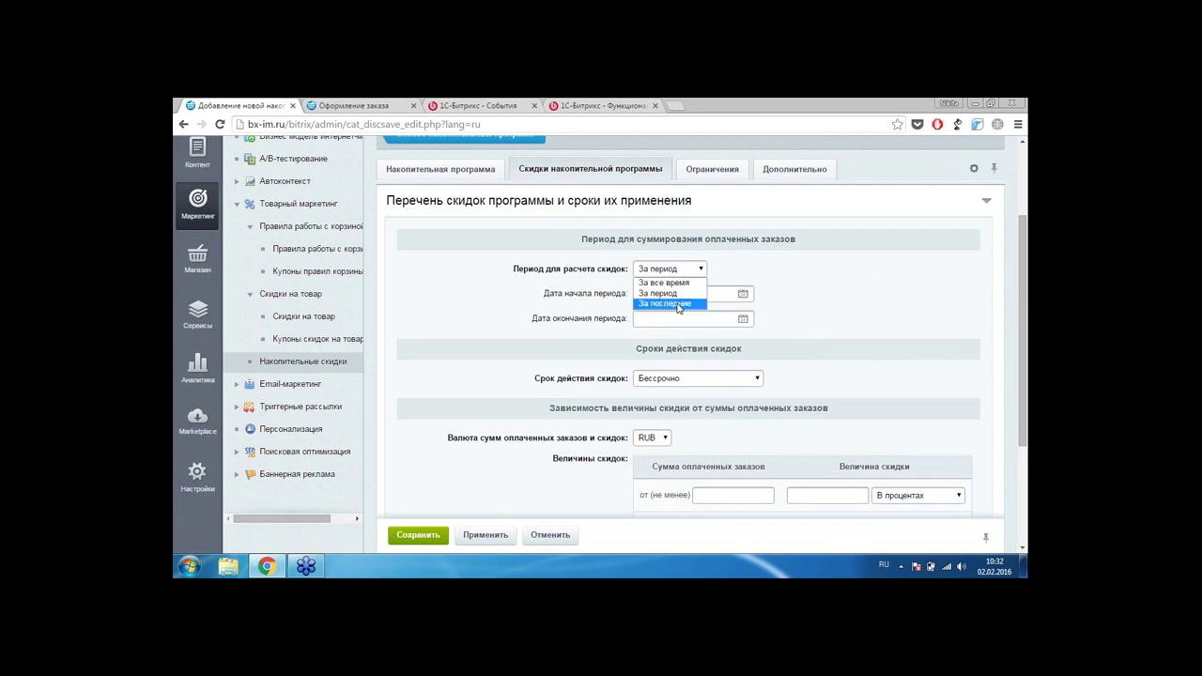
pyautogui.click(676, 304)
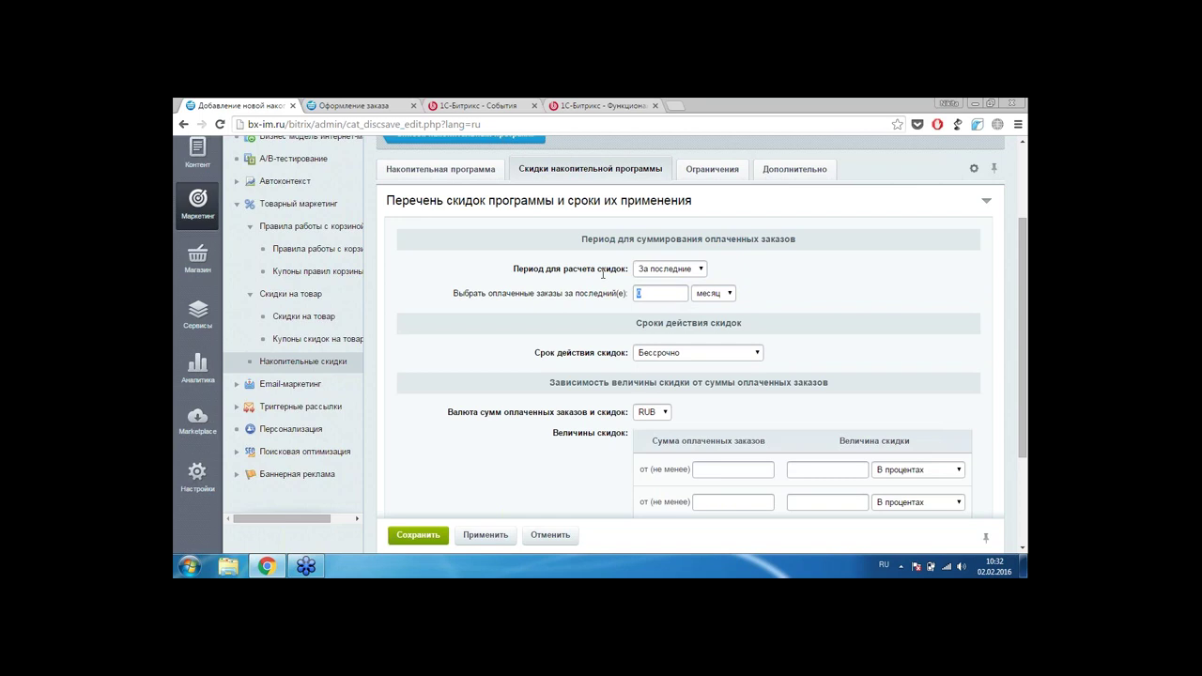
pyautogui.click(689, 272)
pyautogui.click(654, 299)
pyautogui.press('BackSpace')
pyautogui.write('6')
# Make discounts valid for 3 months from when they are granted.
pyautogui.click(706, 354)
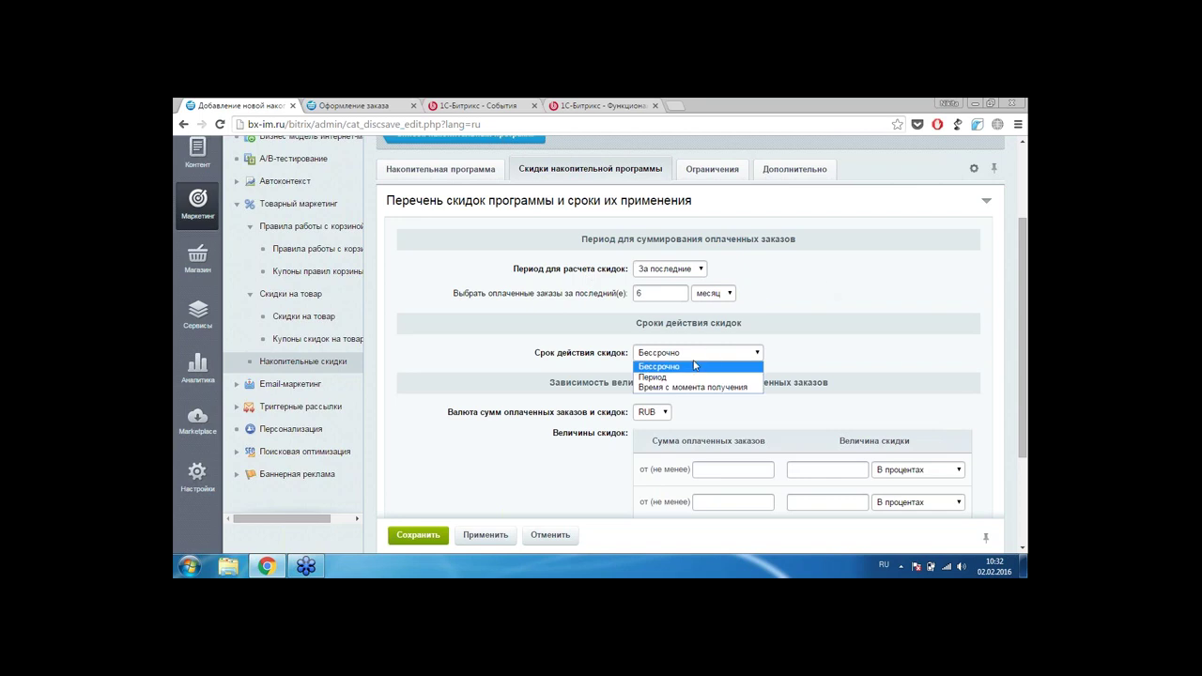
pyautogui.click(676, 366)
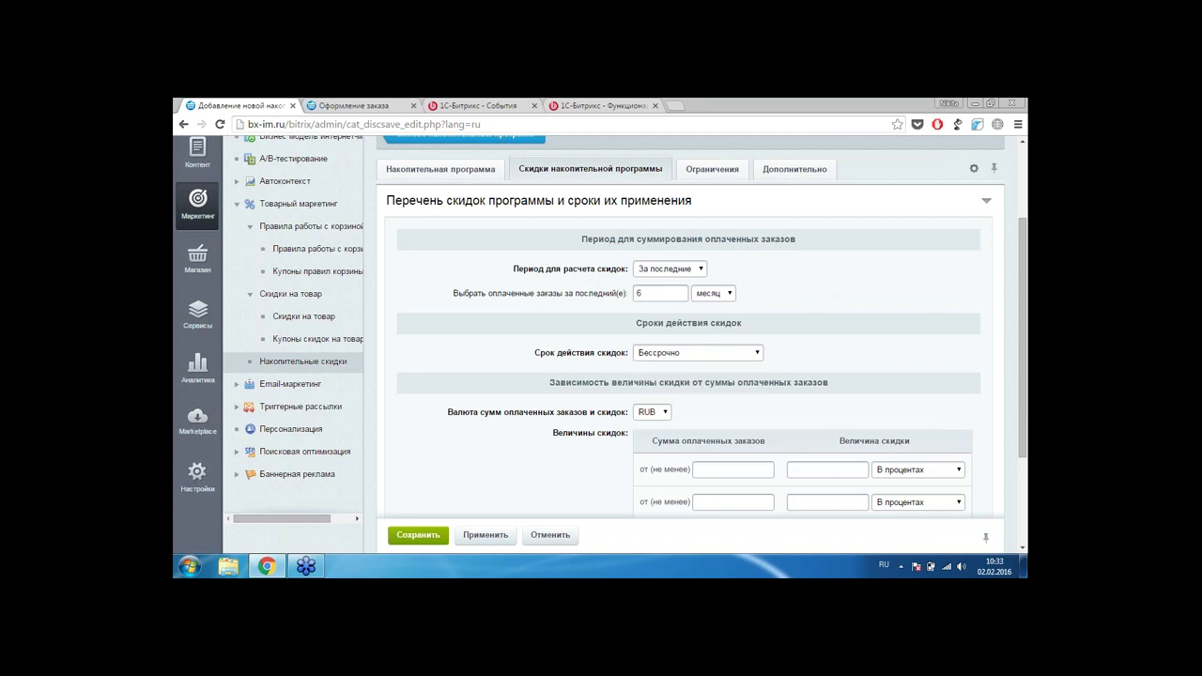
pyautogui.click(691, 355)
pyautogui.click(684, 388)
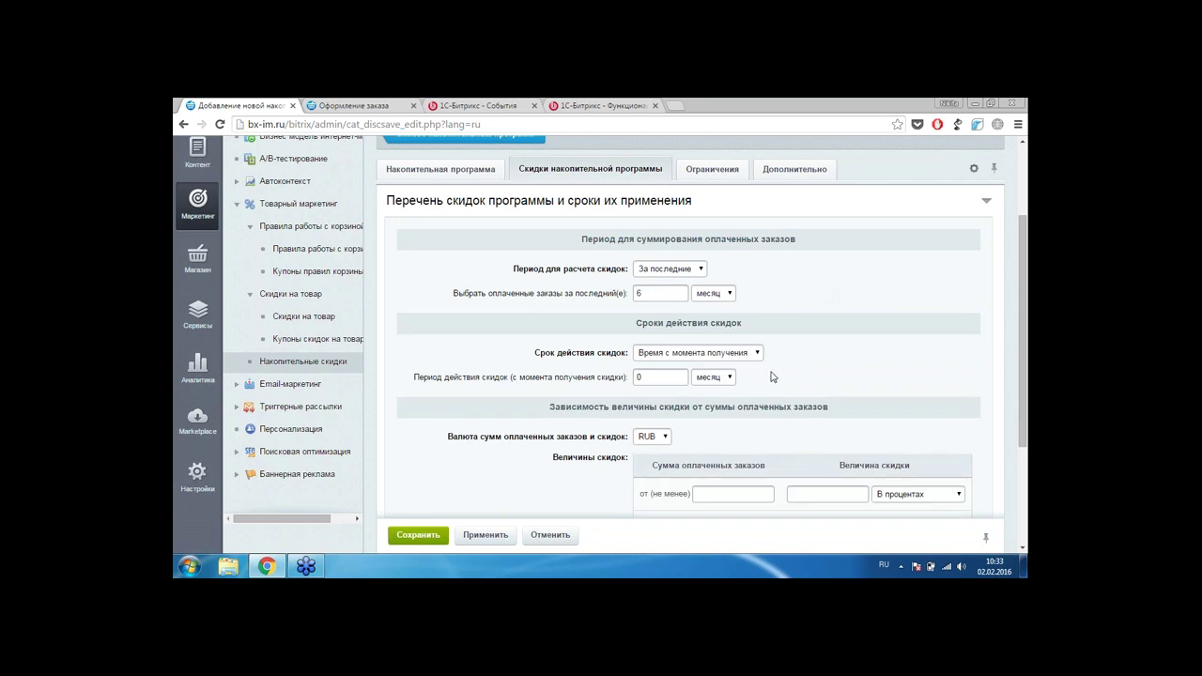
pyautogui.doubleClick(655, 378)
pyautogui.write('3')
# Add discount tiers: 1% from 10000 and 2% from 20000 paid.
pyautogui.scroll(-2, 850, 310)
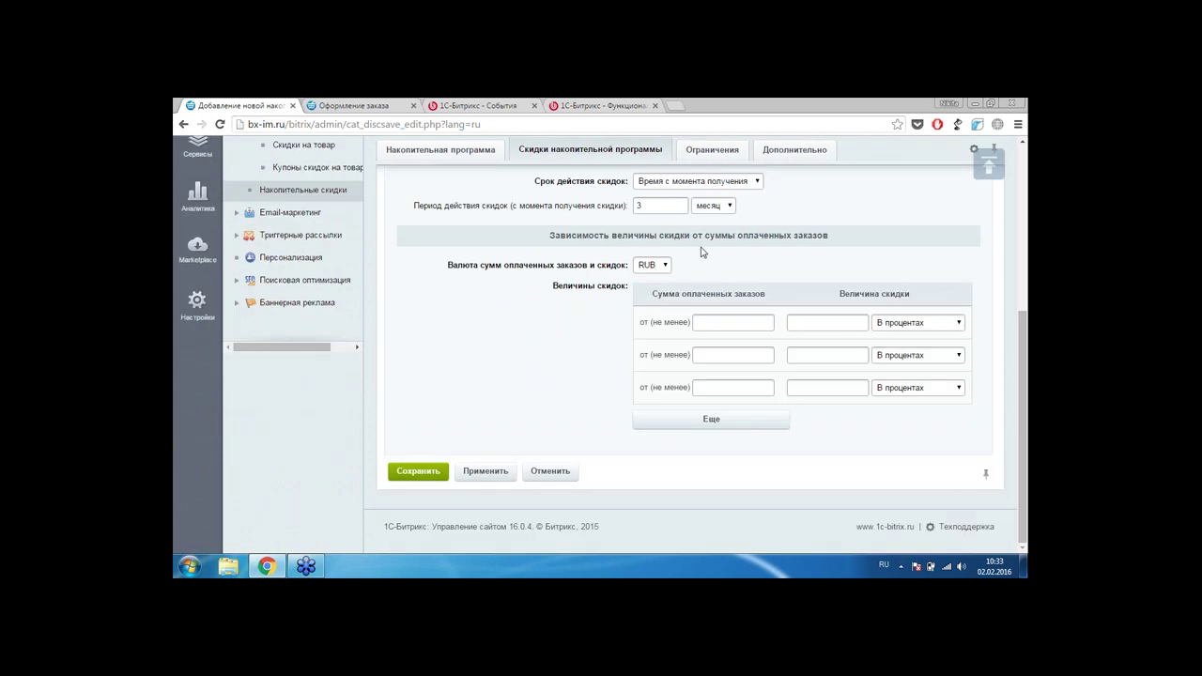
pyautogui.click(738, 321)
pyautogui.write('10000')
pyautogui.click(833, 321)
pyautogui.write('1')
pyautogui.click(740, 357)
pyautogui.write('20000')
pyautogui.click(823, 354)
pyautogui.write('2')
pyautogui.click(772, 388)
pyautogui.click(729, 152)
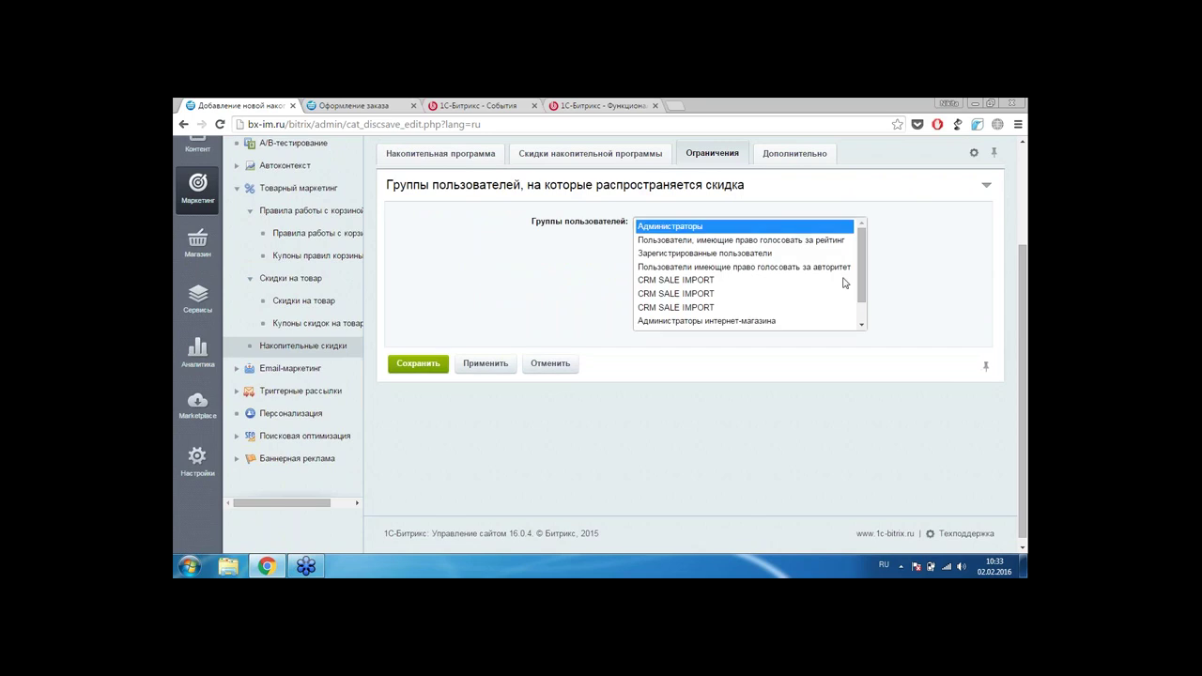
# Restrict Тестовая to all user groups via Ctrl+A and save the program.
pyautogui.click(808, 282)
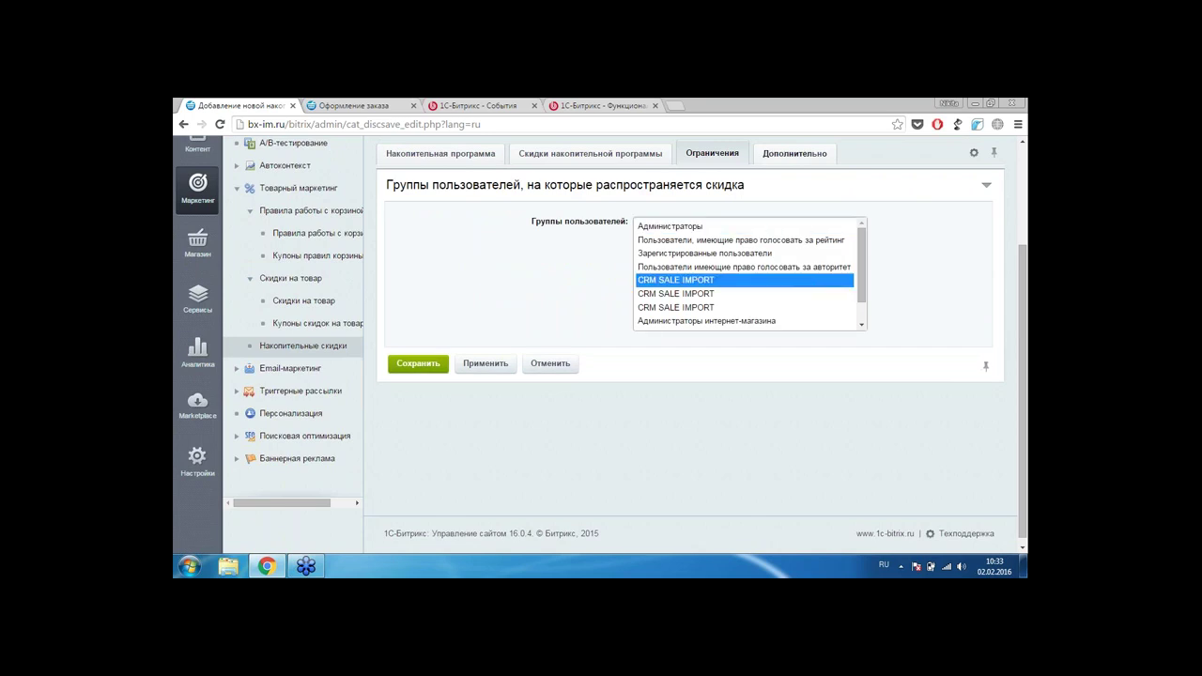
pyautogui.click(797, 154)
pyautogui.click(712, 153)
pyautogui.click(714, 238)
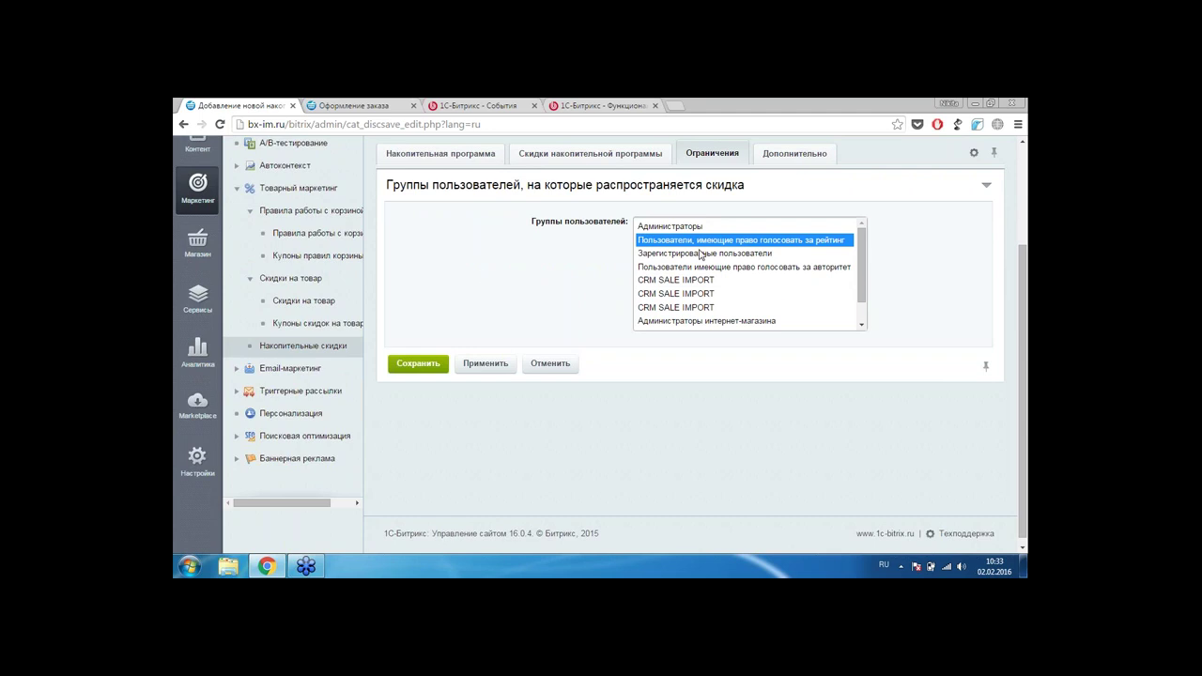
pyautogui.click(702, 254)
pyautogui.hotkey('ctrl', 'a')
pyautogui.click(418, 364)
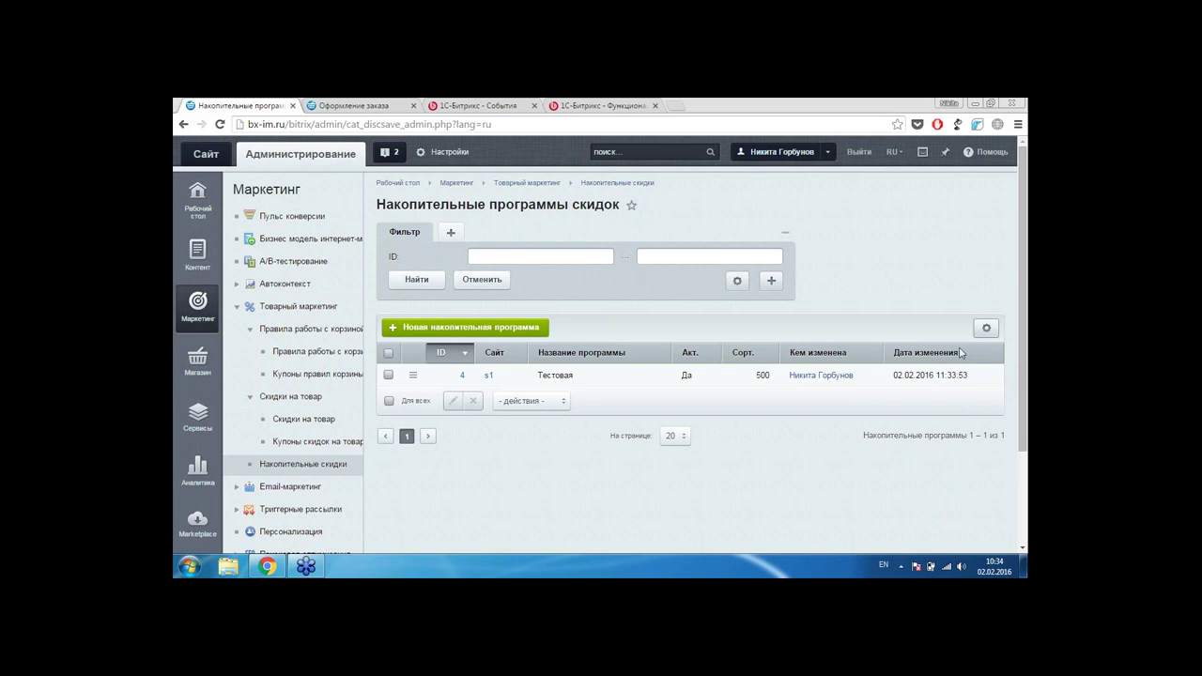
pyautogui.rightClick(944, 382)
pyautogui.press('Escape')
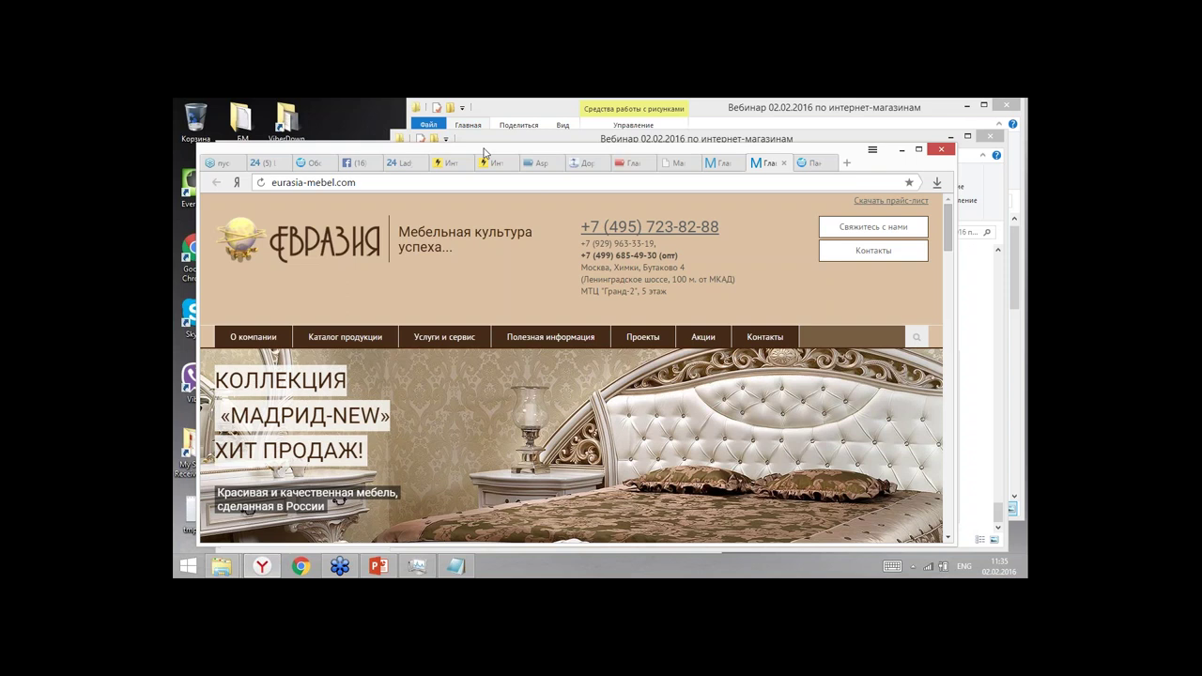
# Nudge the browser window aside and bring the PowerPoint deck forward at slide 19.
pyautogui.moveTo(484, 153); pyautogui.dragTo(475, 153)
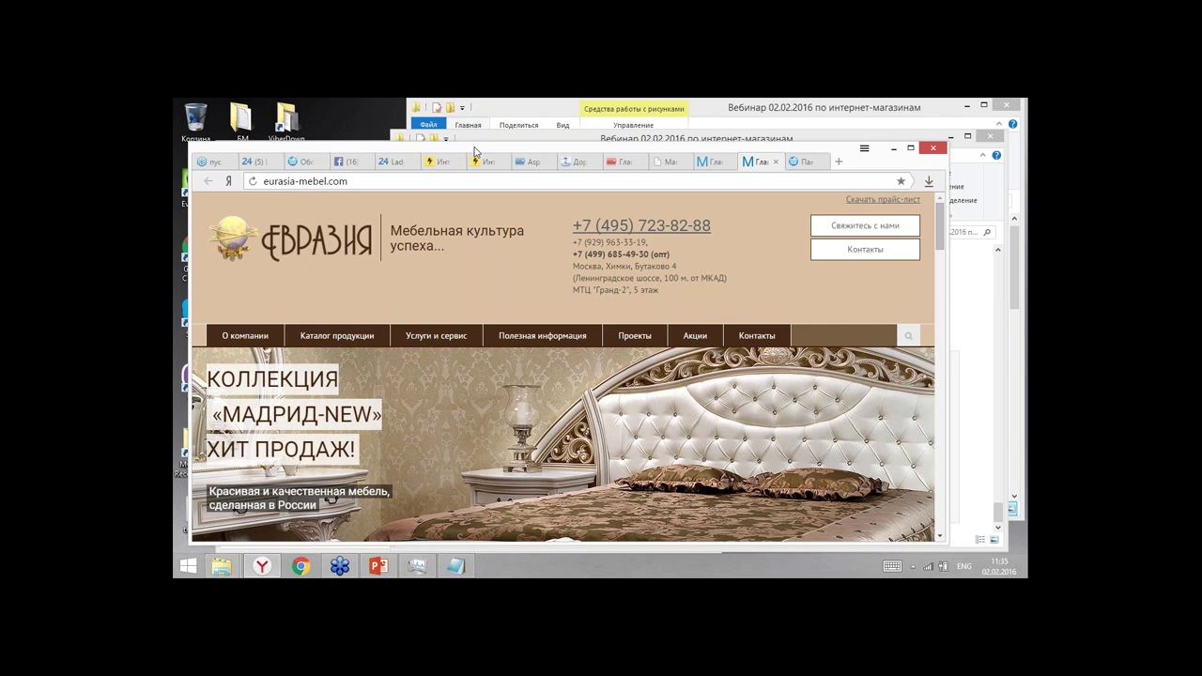
pyautogui.moveTo(475, 152); pyautogui.dragTo(469, 138)
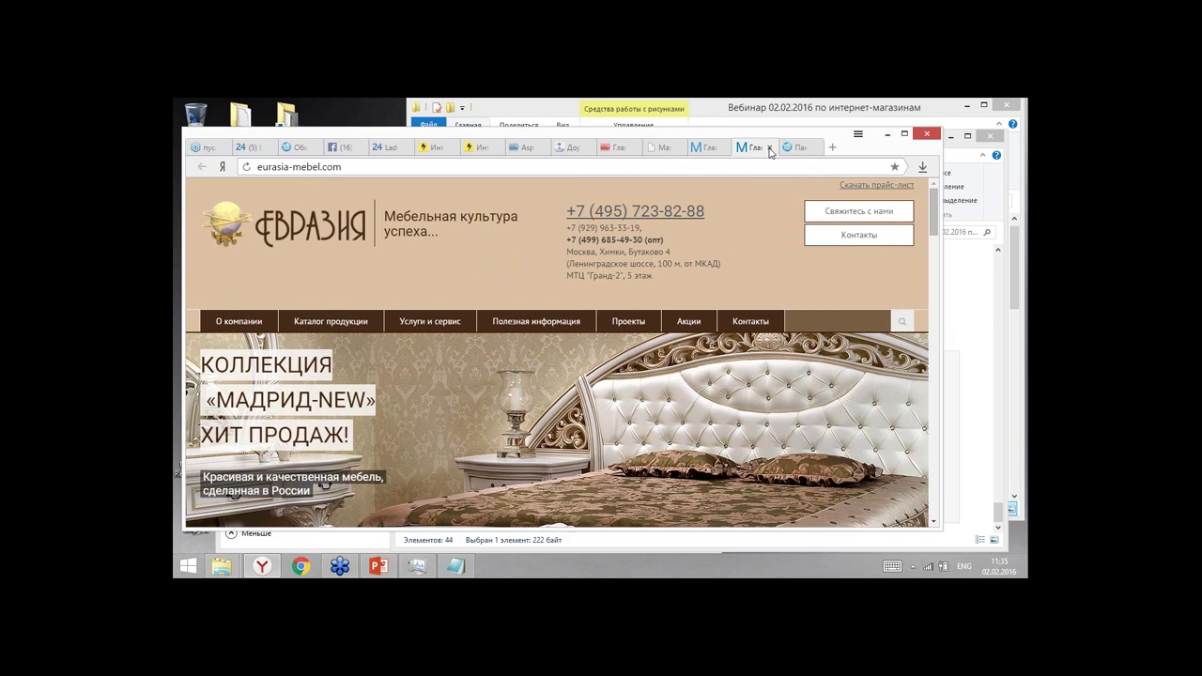
pyautogui.click(375, 566)
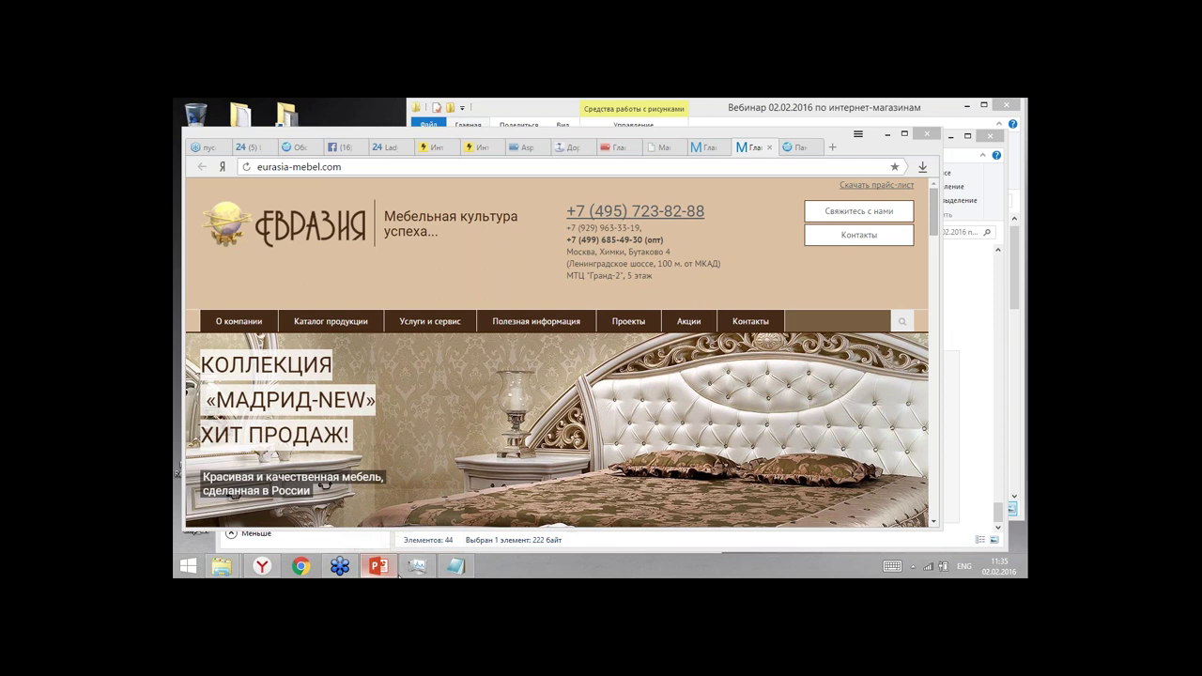
pyautogui.click(392, 567)
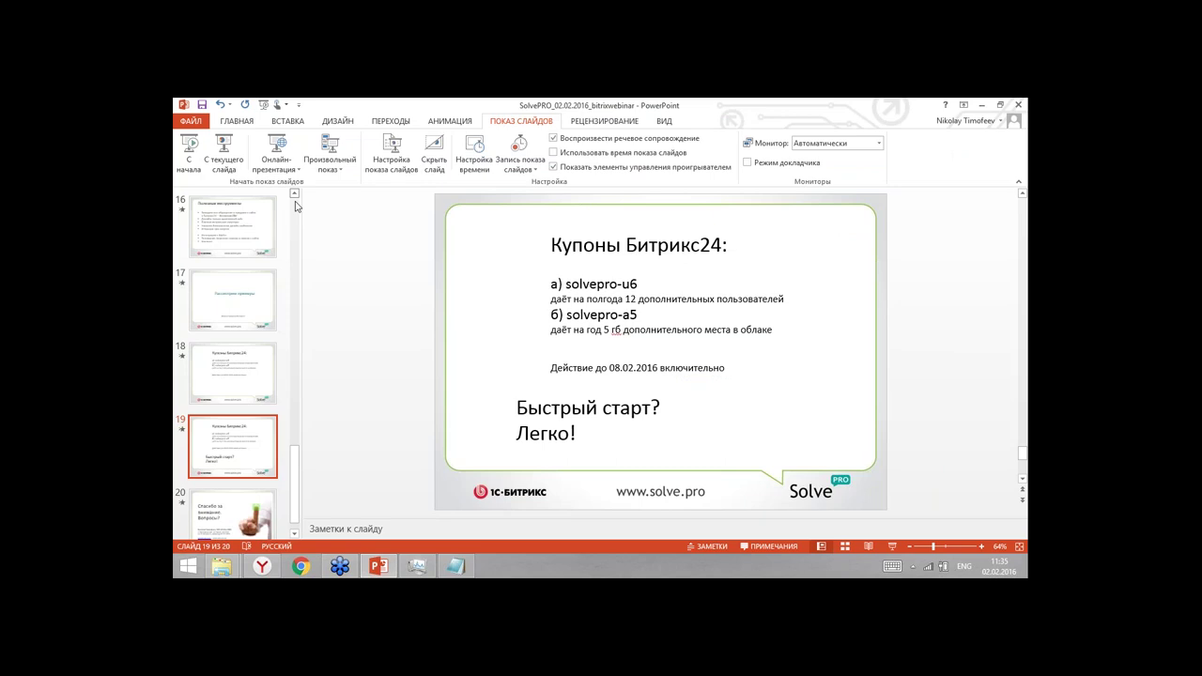
pyautogui.scroll(10, 295, 206)
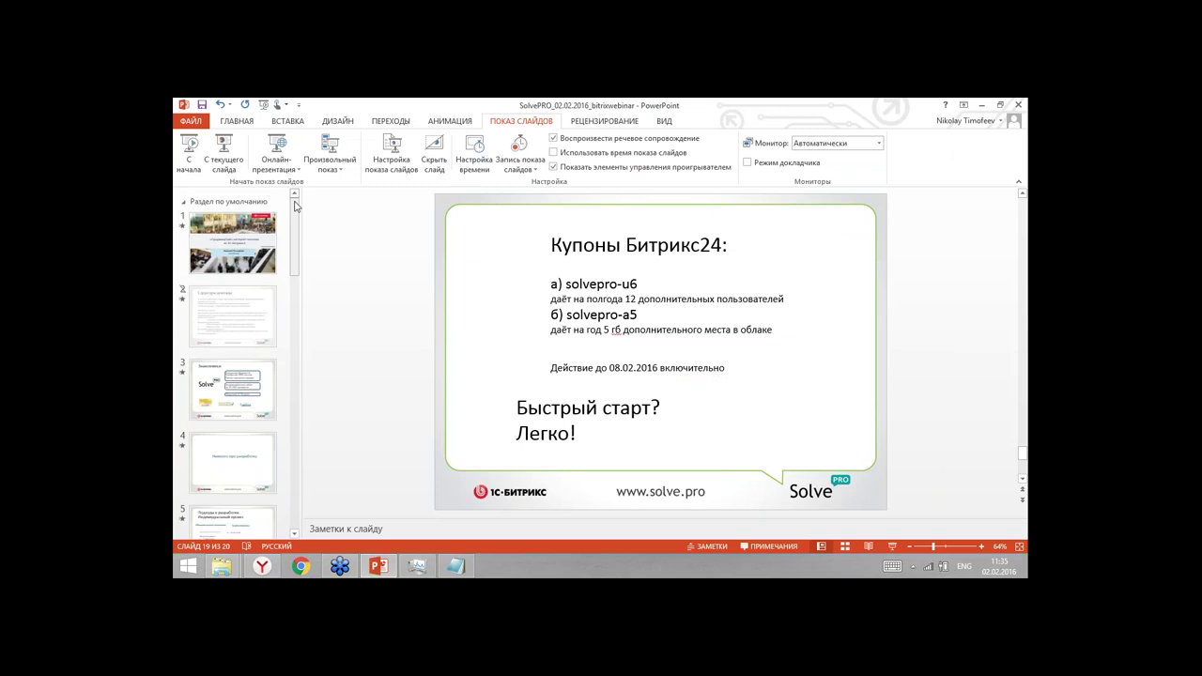
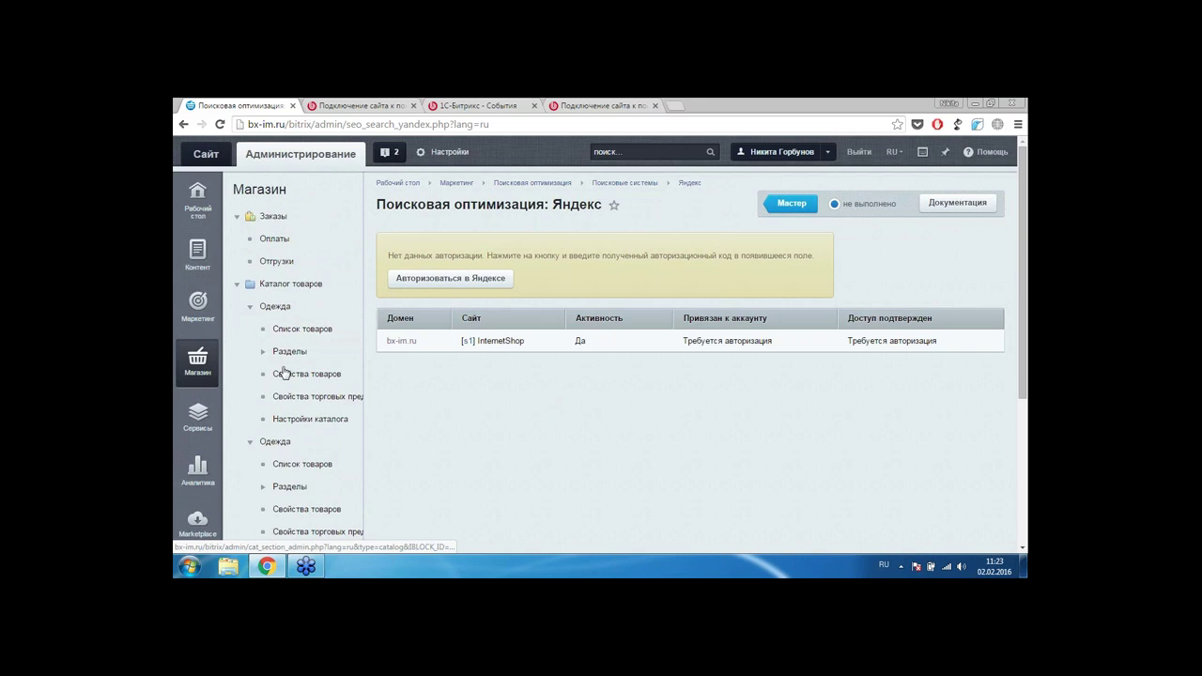
# Open the Нижнее белье section of the Одежда catalog for editing.
pyautogui.click(284, 354)
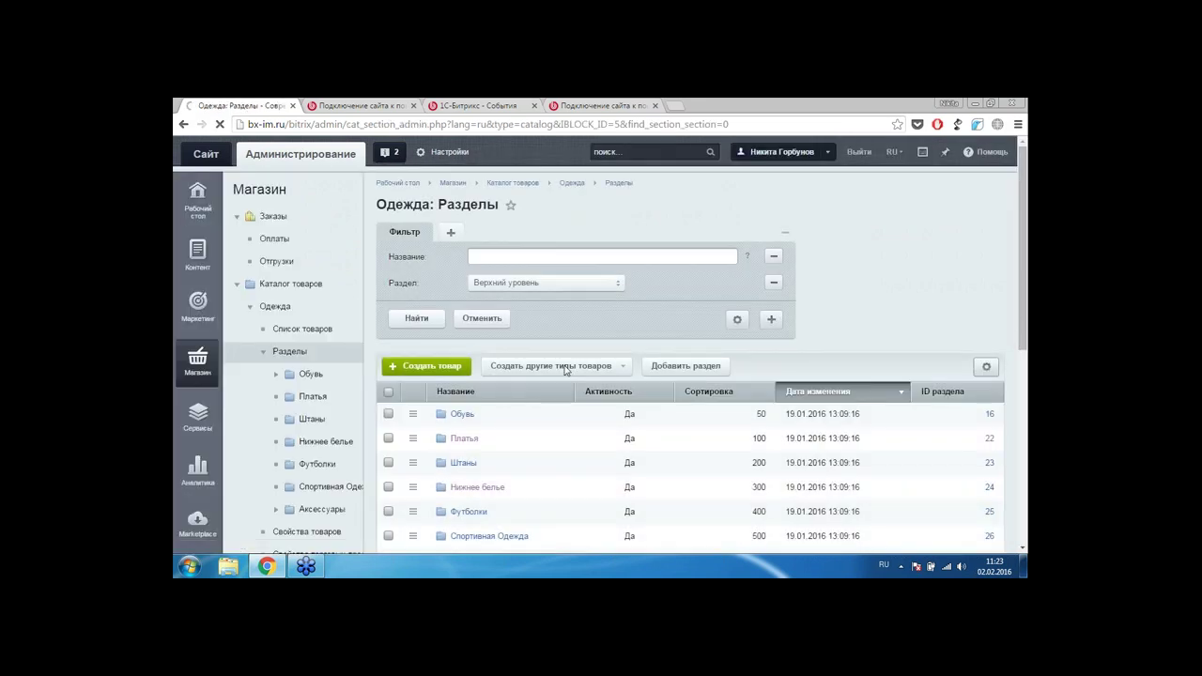
pyautogui.scroll(-3, 413, 368)
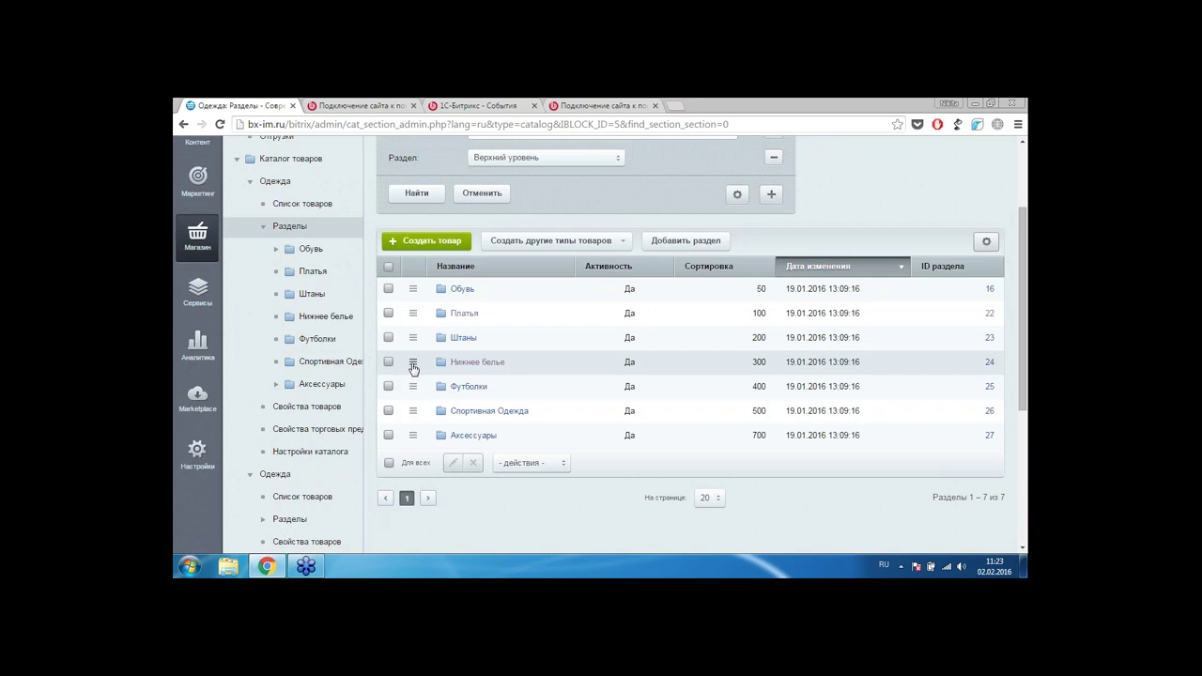
pyautogui.click(412, 366)
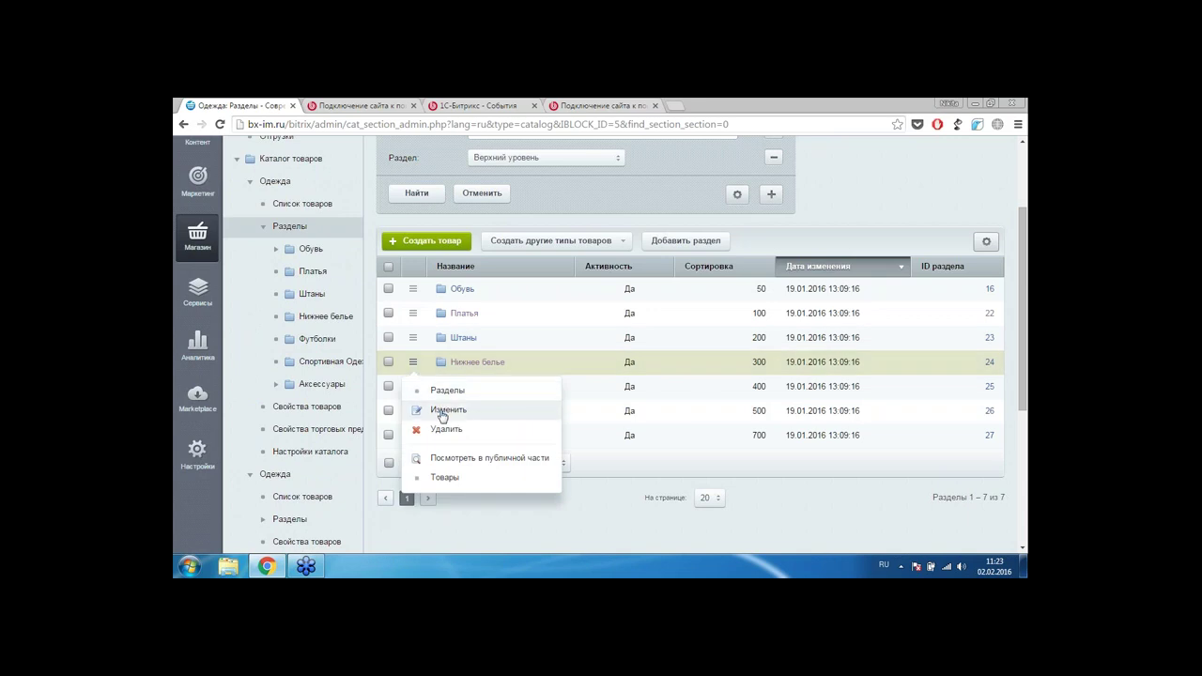
pyautogui.click(440, 413)
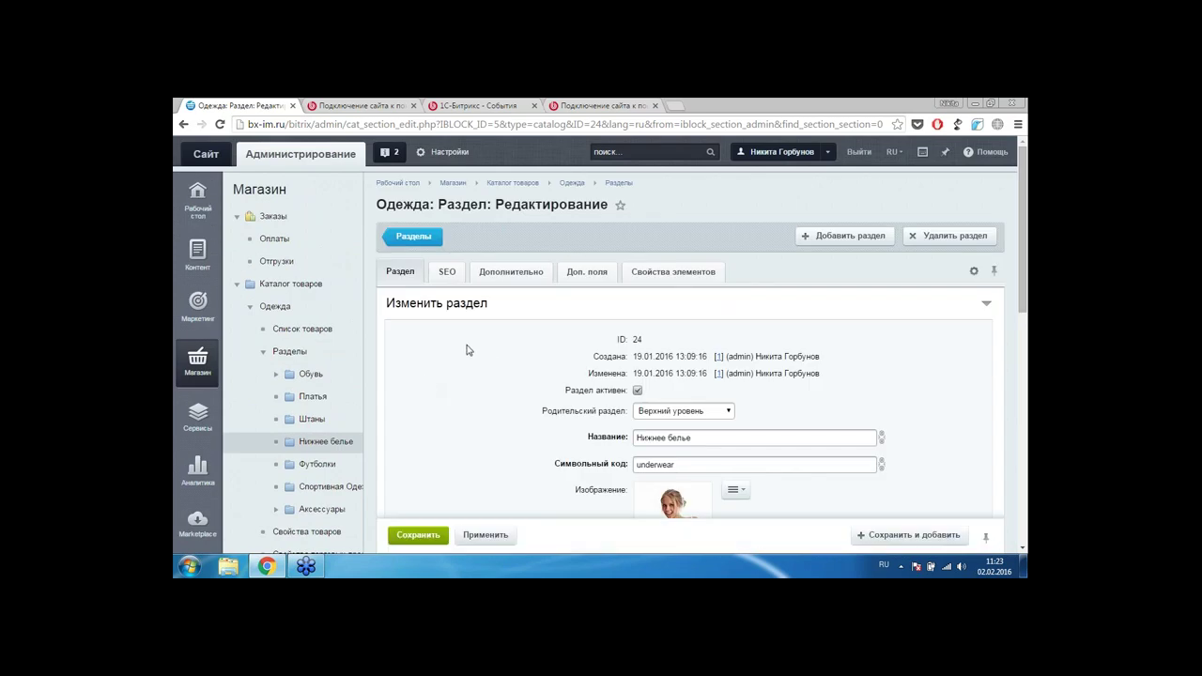
# Review the SEO tab's inherited META title, keywords and description templates.
pyautogui.click(447, 271)
pyautogui.scroll(-1, 799, 297)
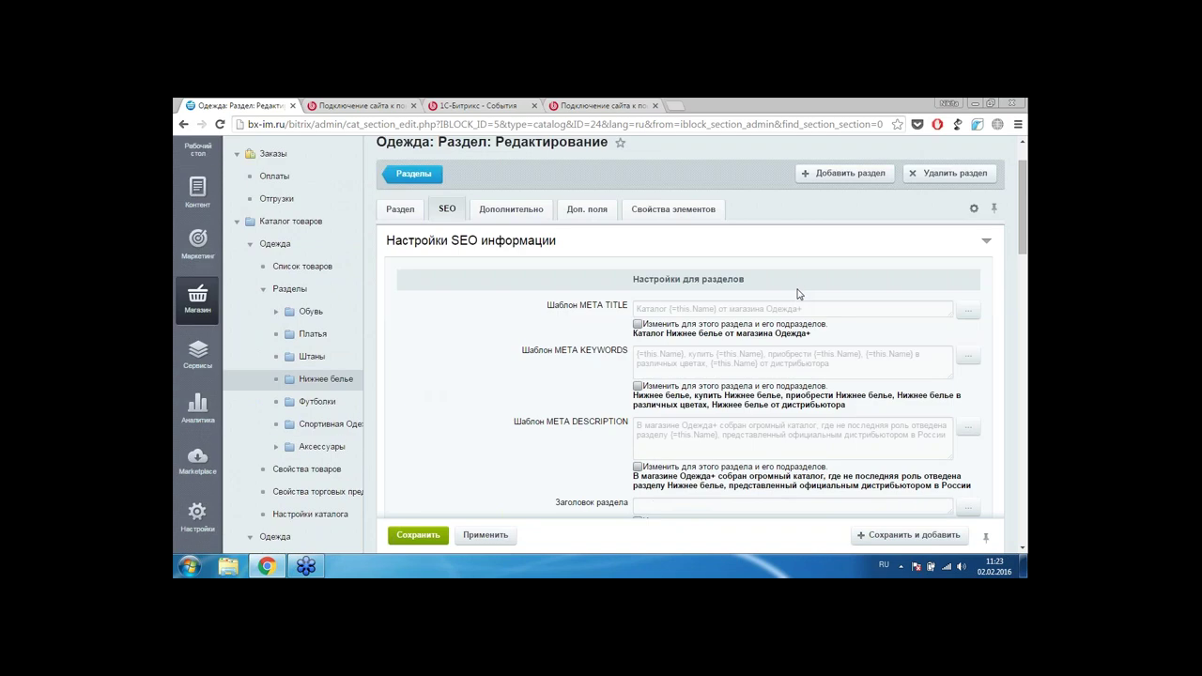
pyautogui.scroll(-1, 799, 286)
pyautogui.scroll(1, 799, 286)
pyautogui.scroll(-1, 789, 269)
pyautogui.scroll(-2, 787, 269)
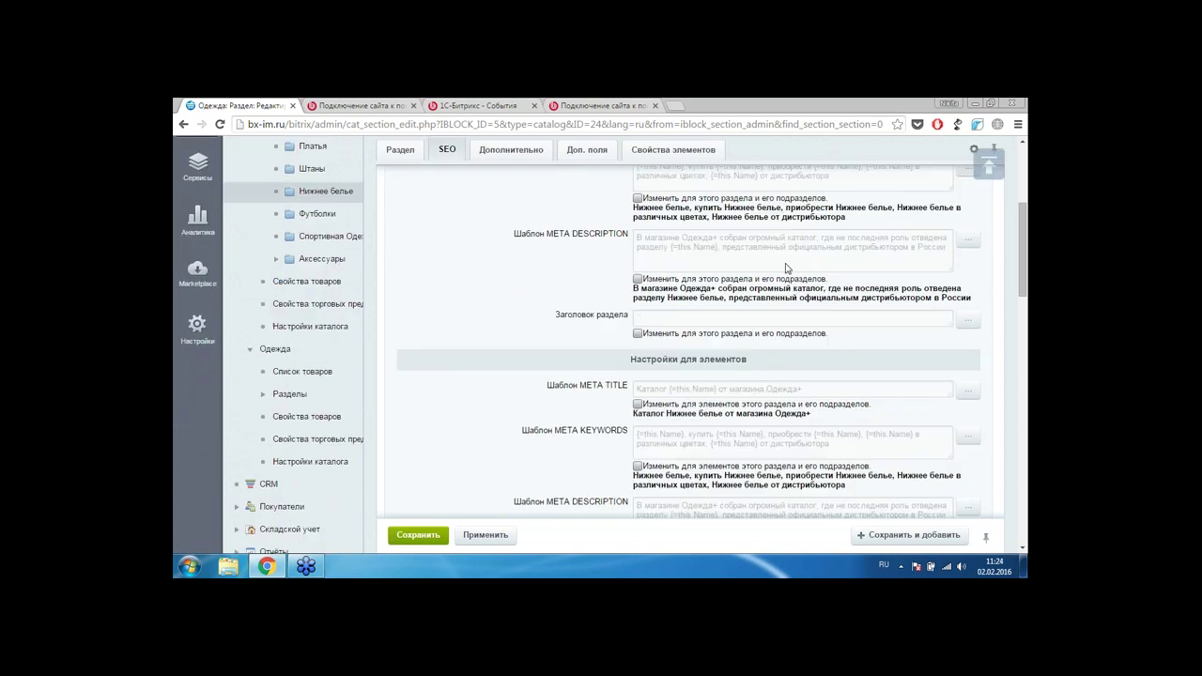
pyautogui.scroll(2, 787, 270)
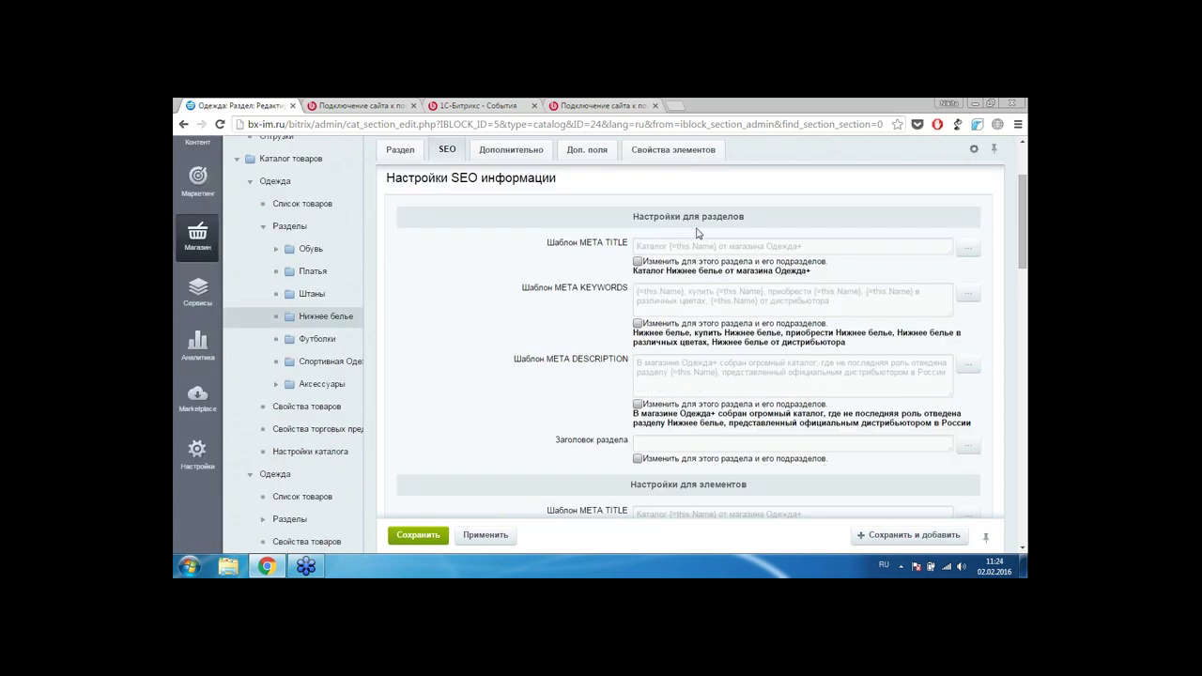
pyautogui.scroll(-1, 544, 299)
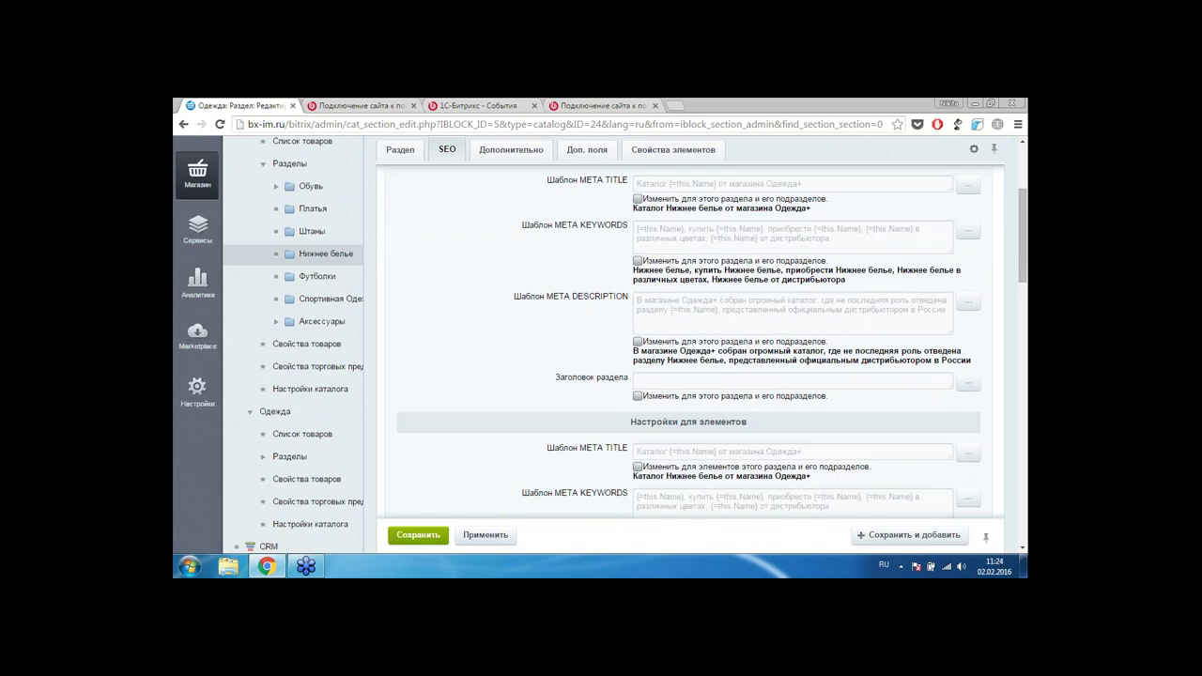
pyautogui.scroll(-2, 303, 309)
pyautogui.scroll(-1, 568, 294)
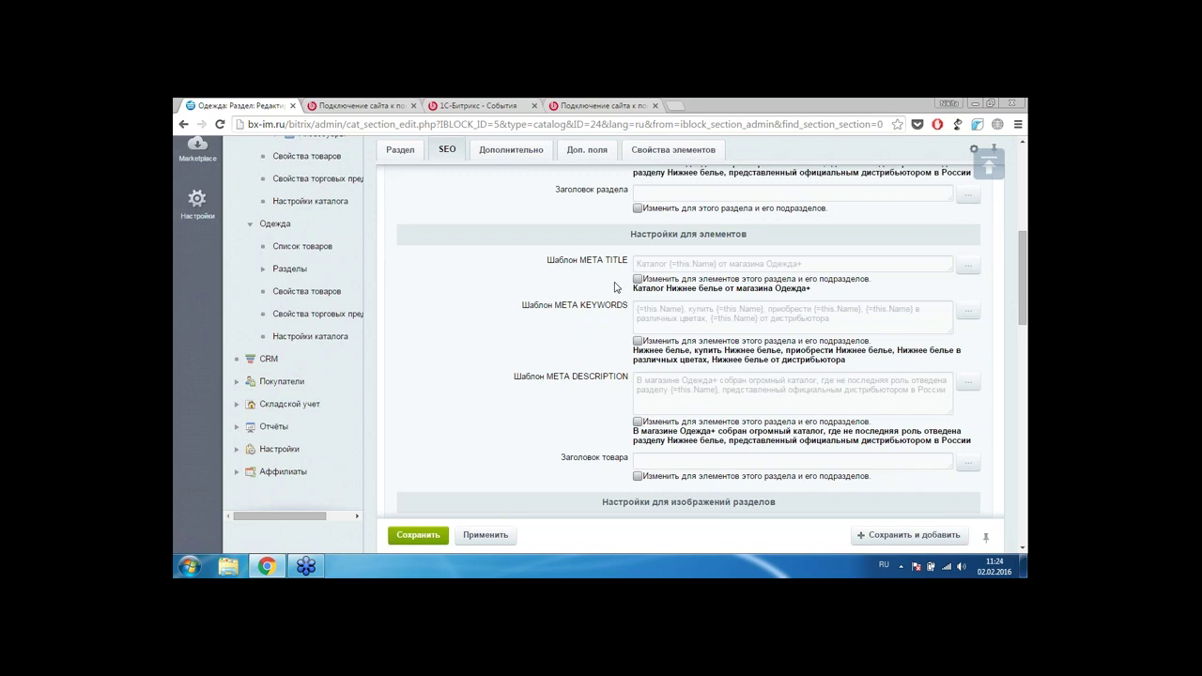
pyautogui.scroll(-2, 615, 286)
pyautogui.scroll(3, 302, 308)
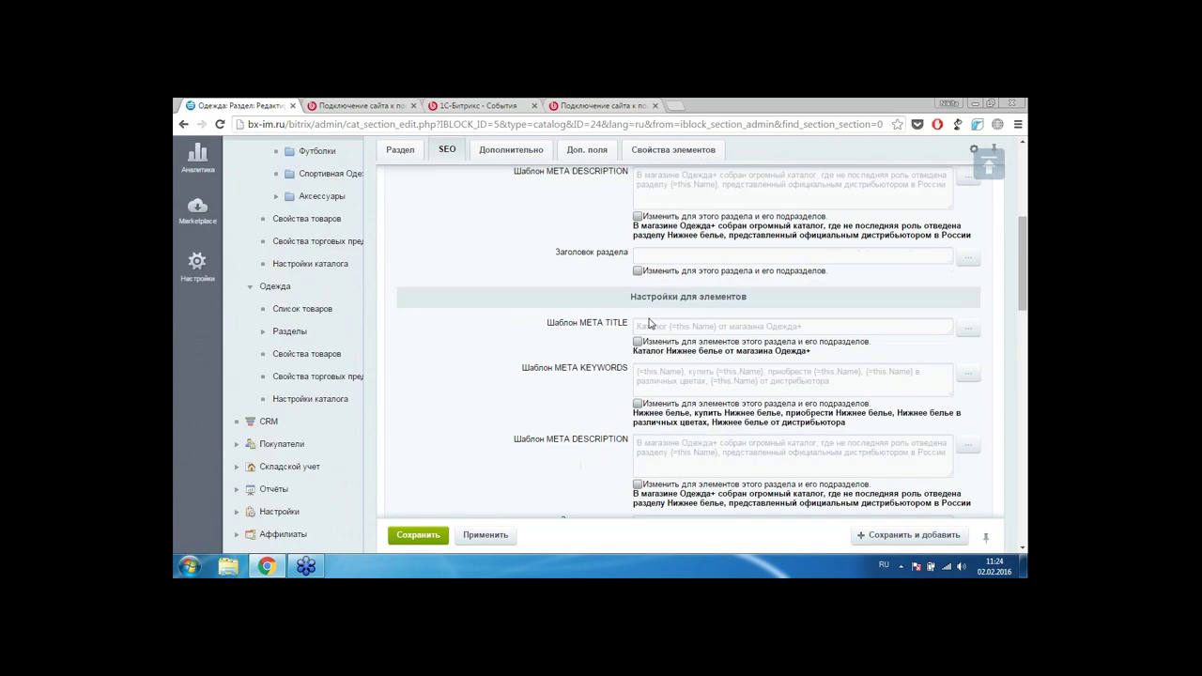
pyautogui.scroll(-1, 615, 347)
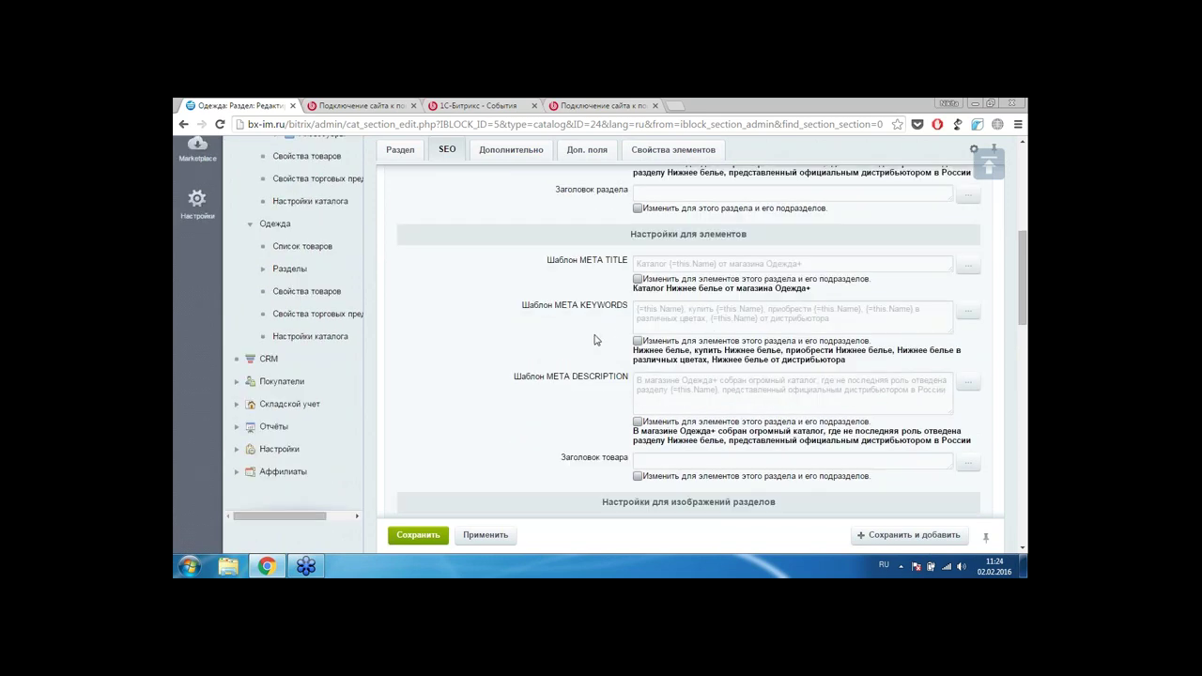
pyautogui.scroll(4, 625, 340)
# Enable a section-specific META KEYWORDS template and browse the insertable template fields.
pyautogui.click(638, 323)
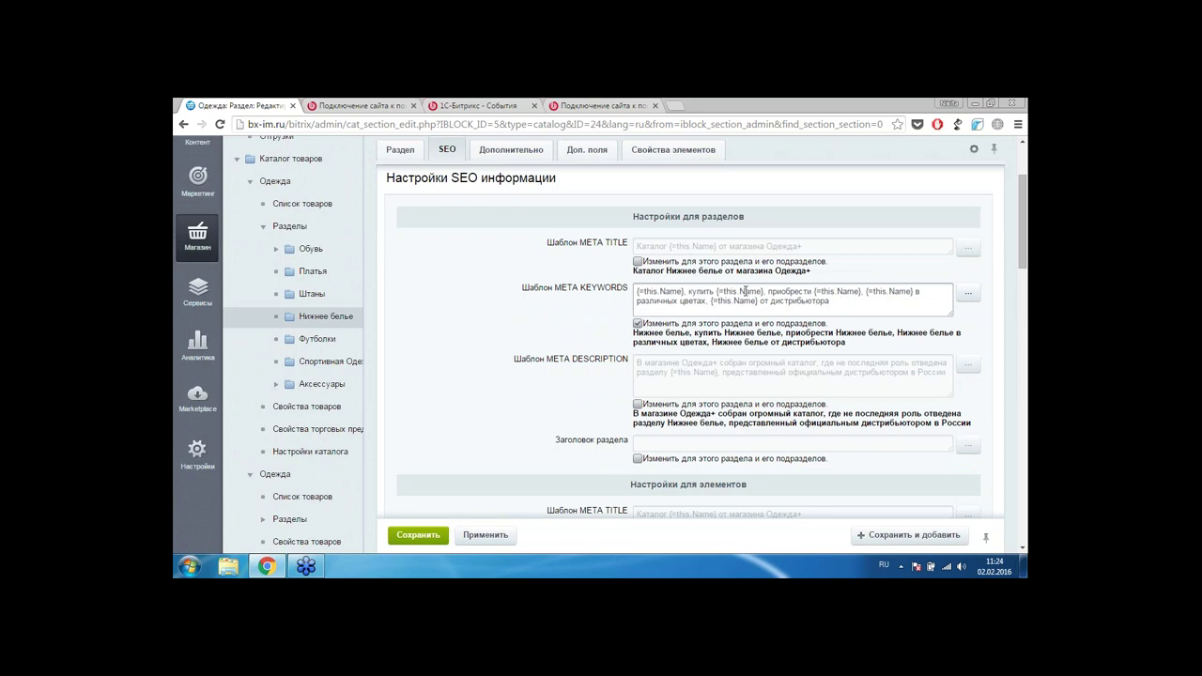
pyautogui.click(713, 294)
pyautogui.scroll(2, 461, 368)
pyautogui.scroll(-3, 461, 368)
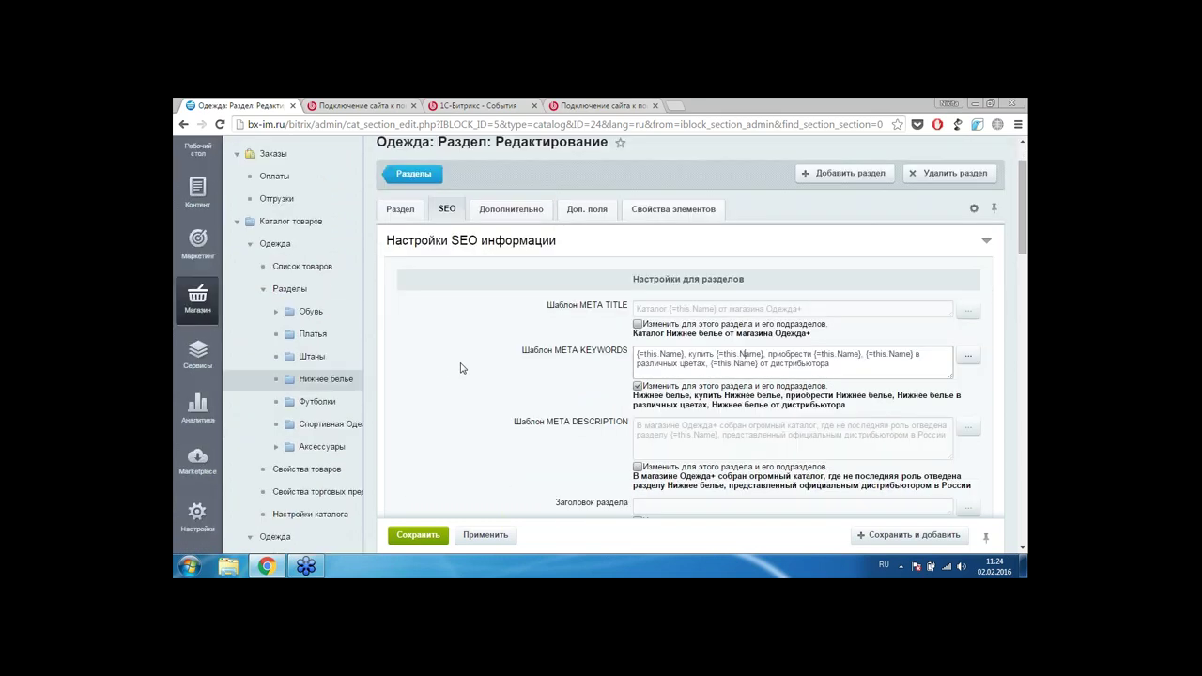
pyautogui.scroll(1, 488, 363)
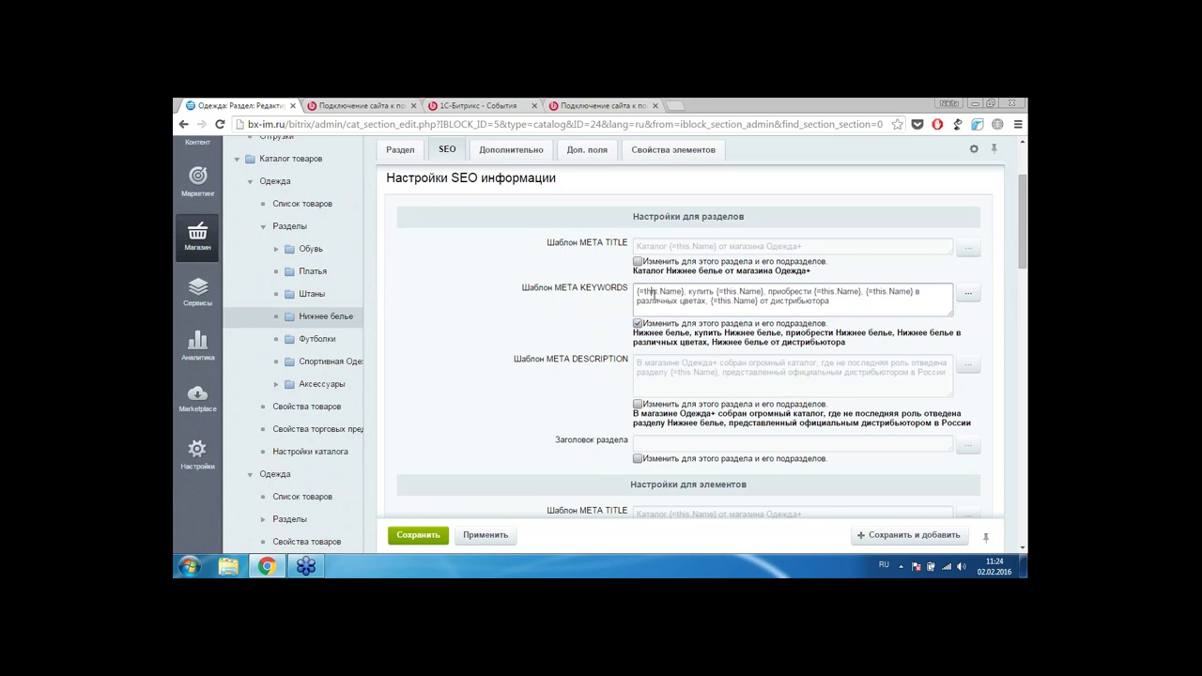
pyautogui.moveTo(691, 334); pyautogui.dragTo(633, 334)
pyautogui.click(855, 308)
pyautogui.click(969, 294)
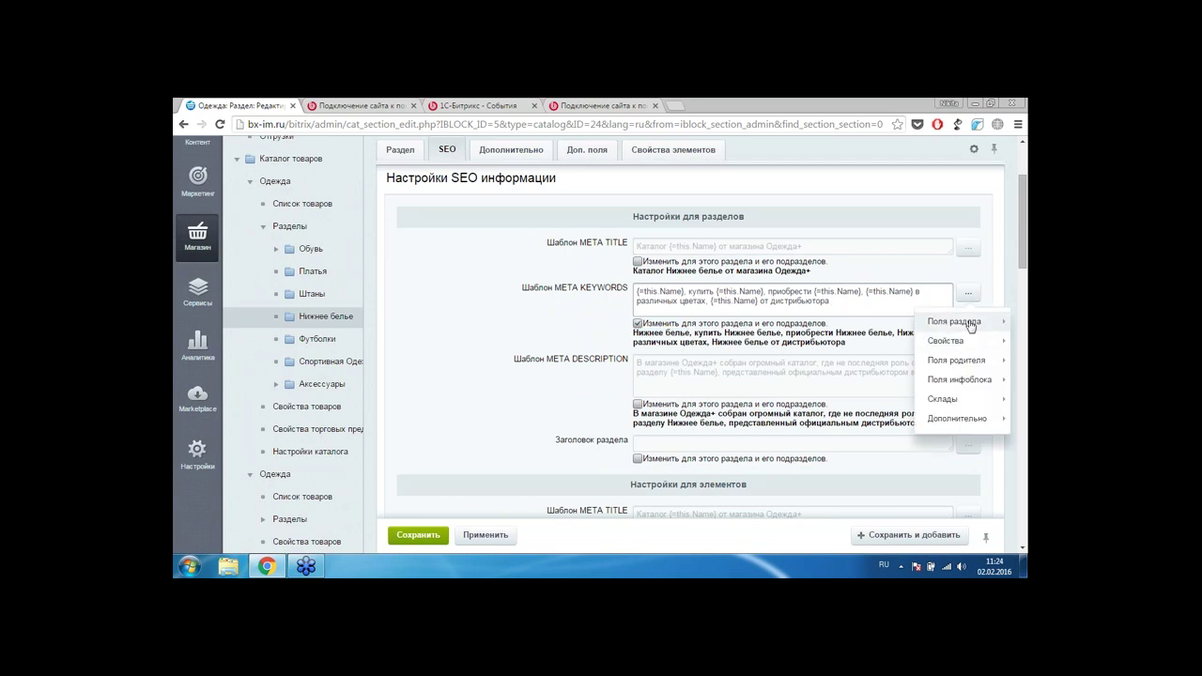
pyautogui.moveTo(970, 326)
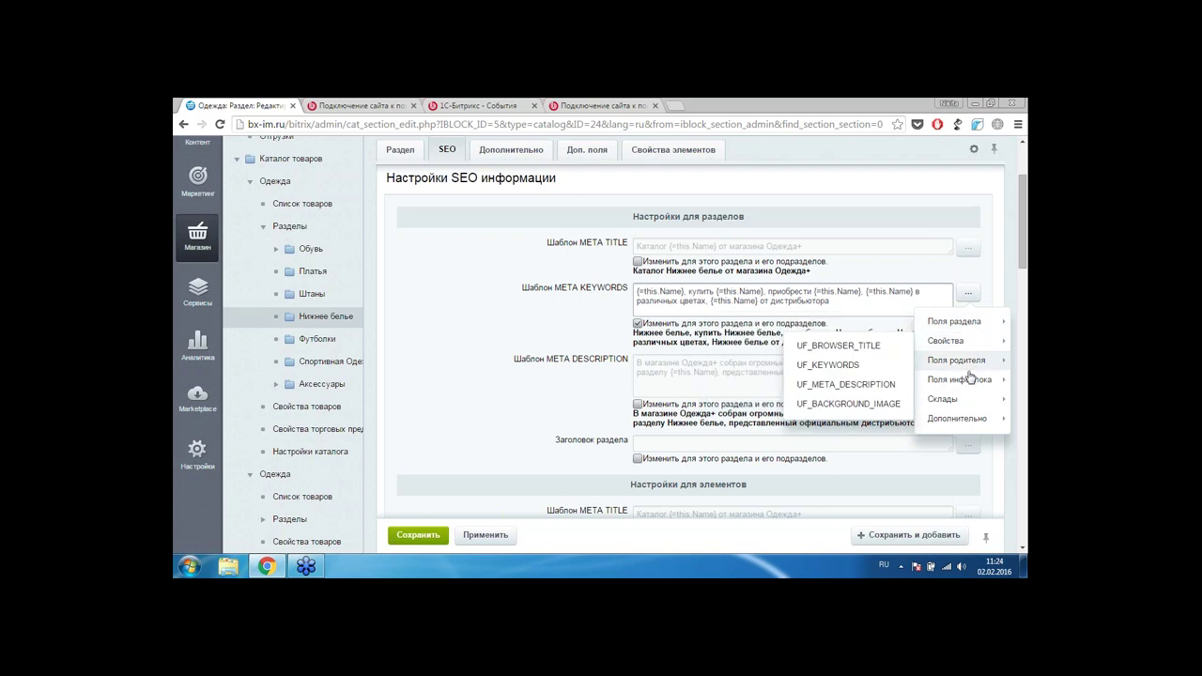
pyautogui.moveTo(967, 366)
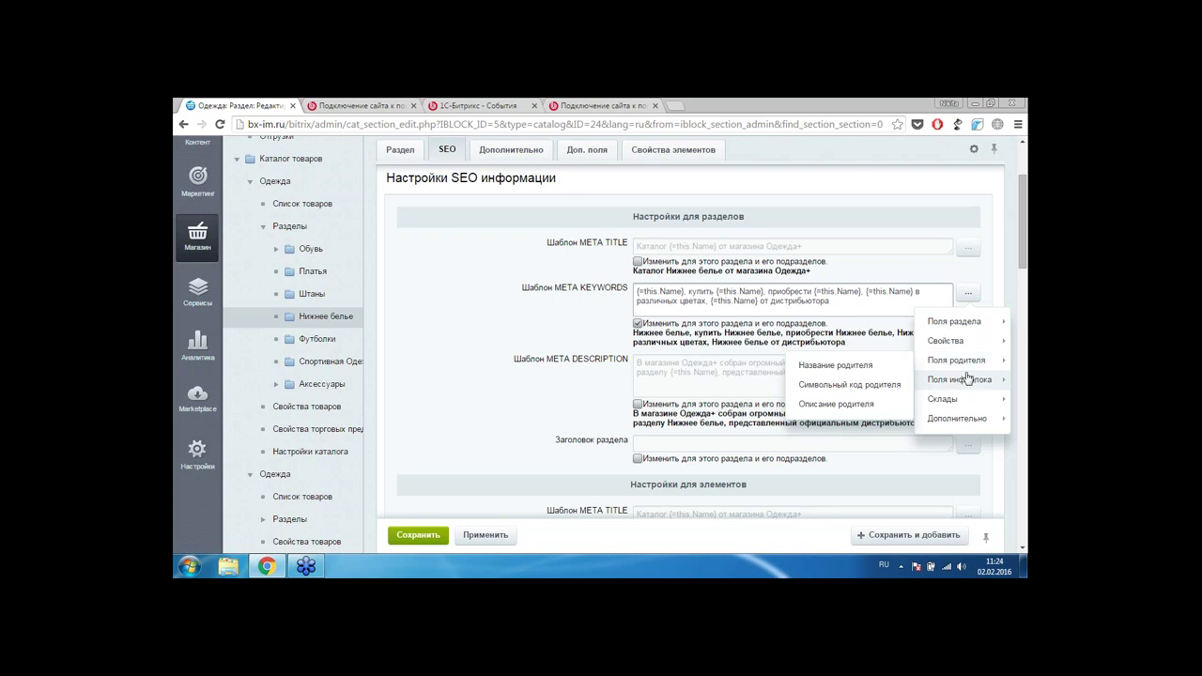
pyautogui.moveTo(960, 406)
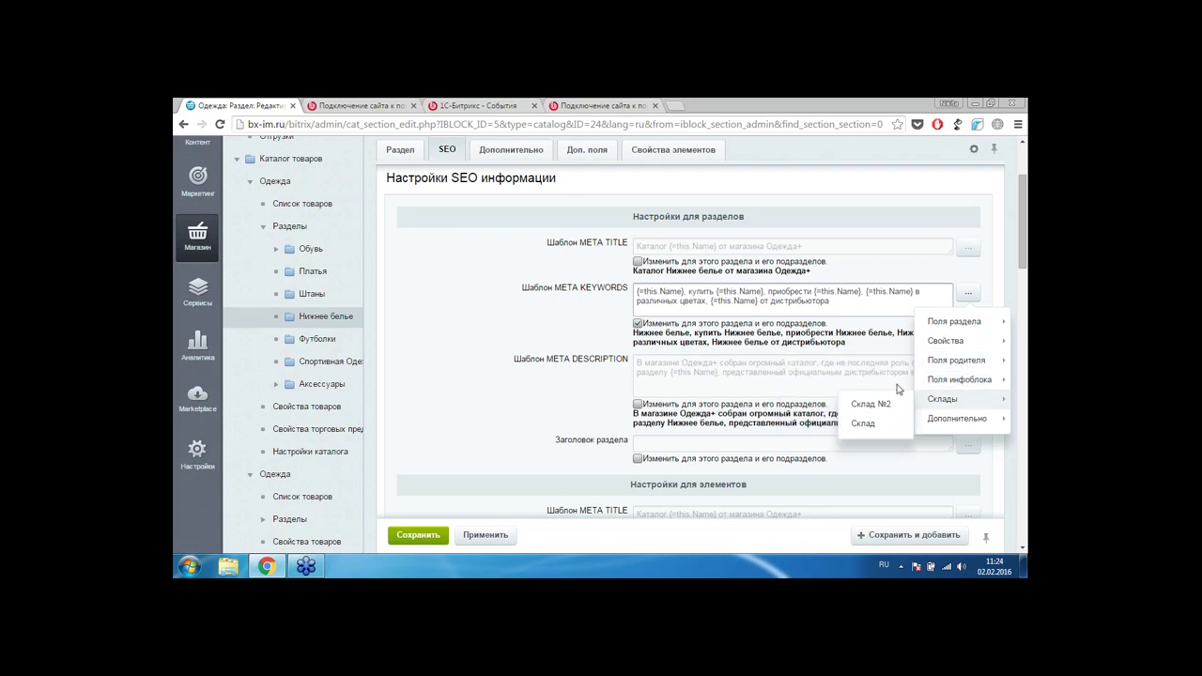
pyautogui.click(850, 302)
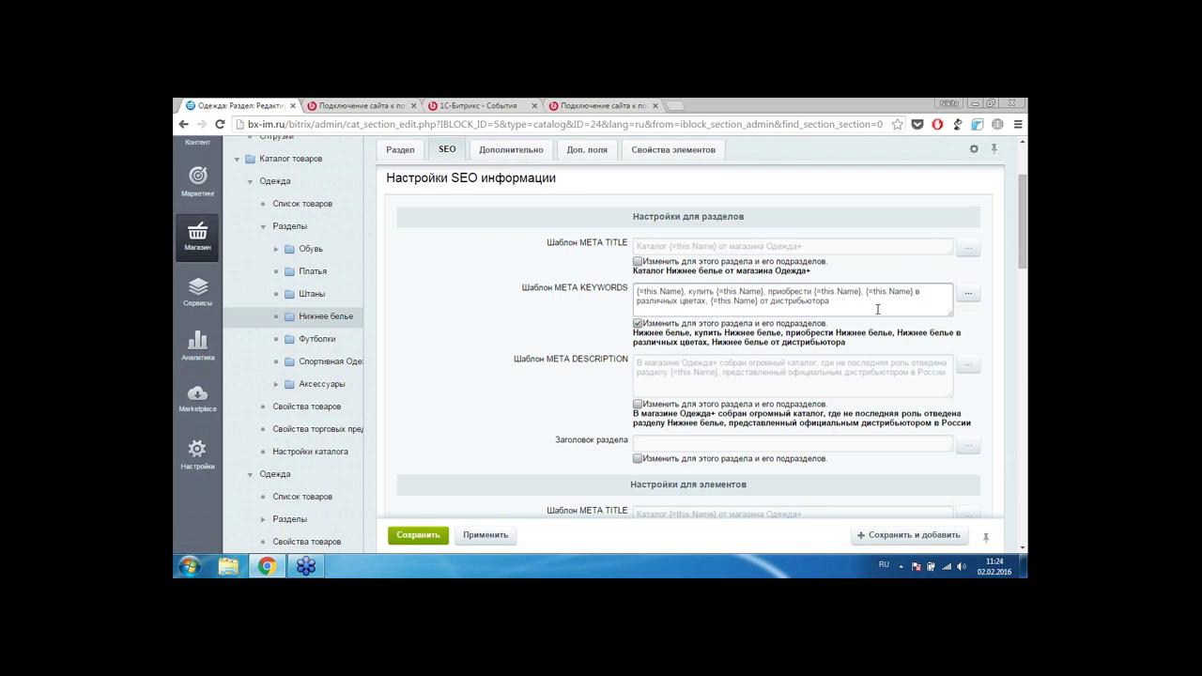
# Append 'Со склада {=catalog.store.1.name}' to the META KEYWORDS template.
pyautogui.write('Со склада')
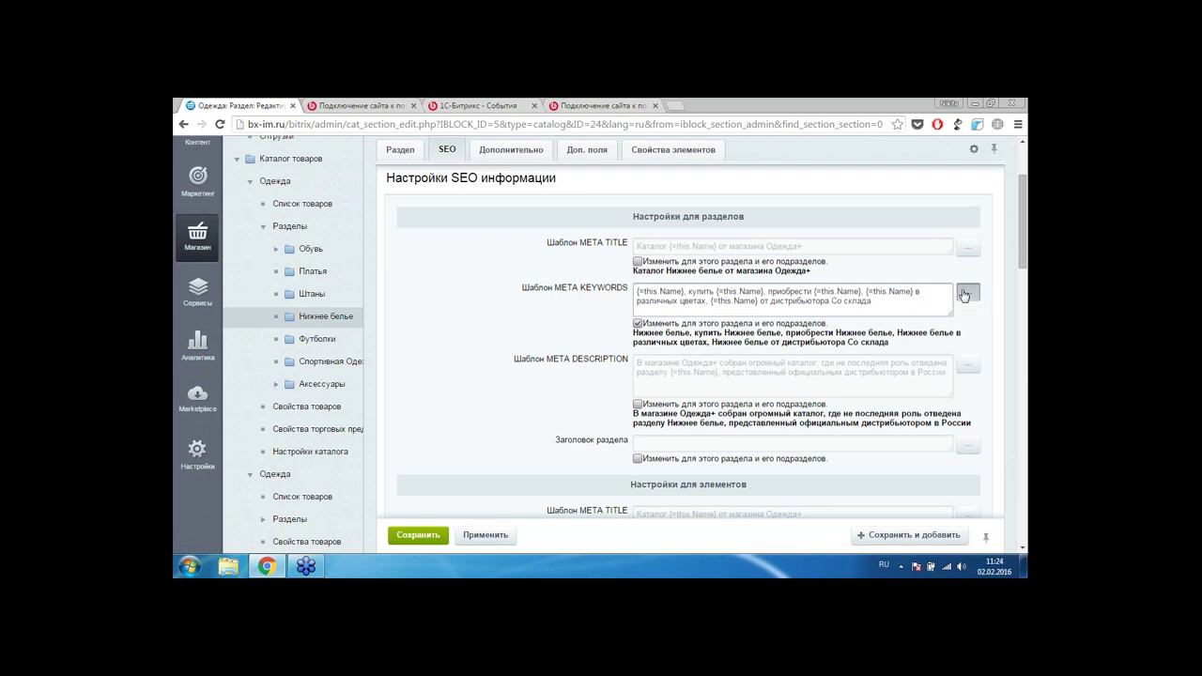
pyautogui.click(967, 294)
pyautogui.moveTo(963, 399)
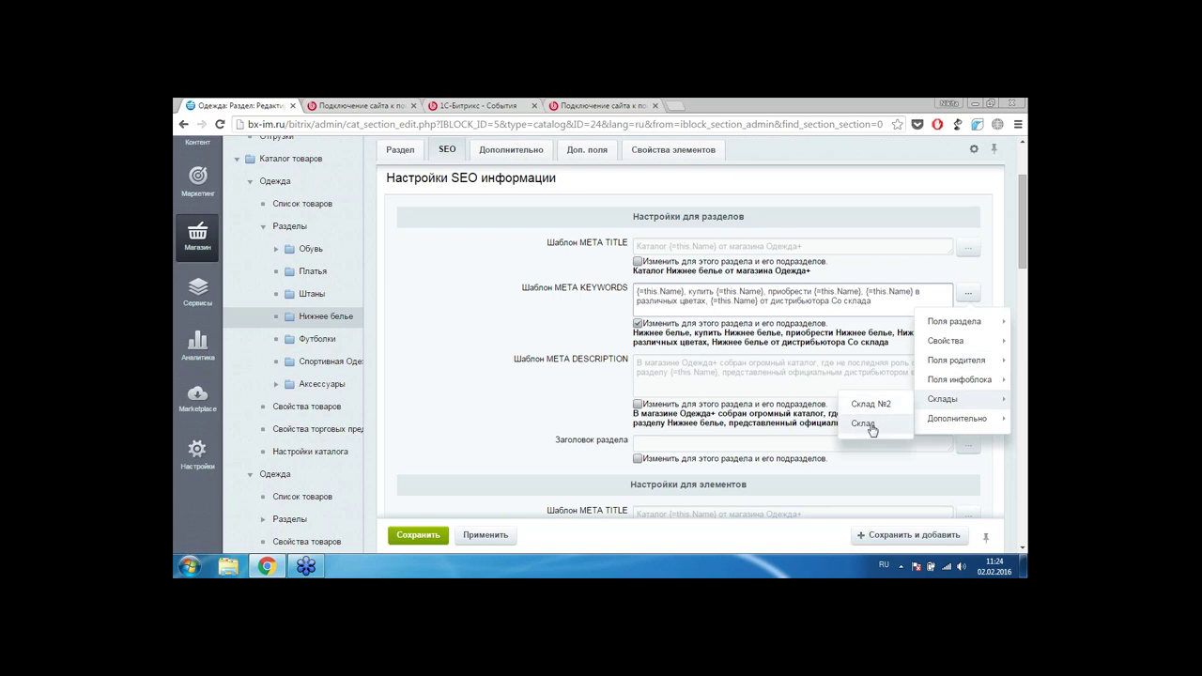
pyautogui.click(862, 423)
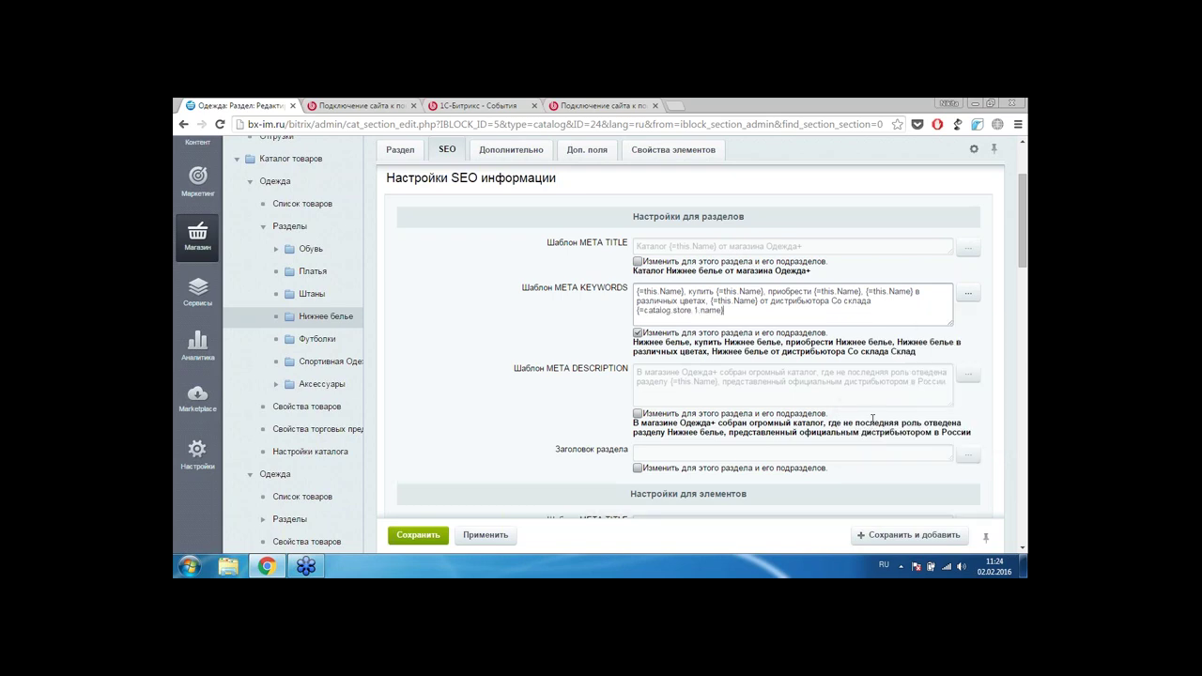
pyautogui.hotkey('shift', 'Home')
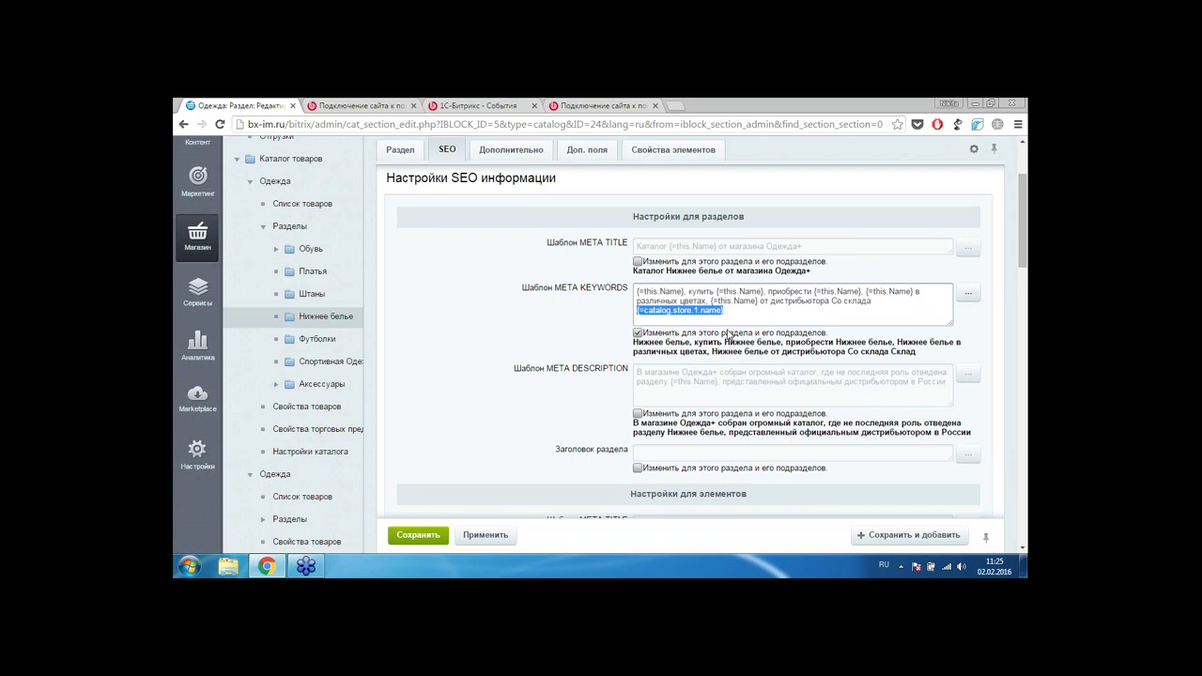
pyautogui.click(743, 311)
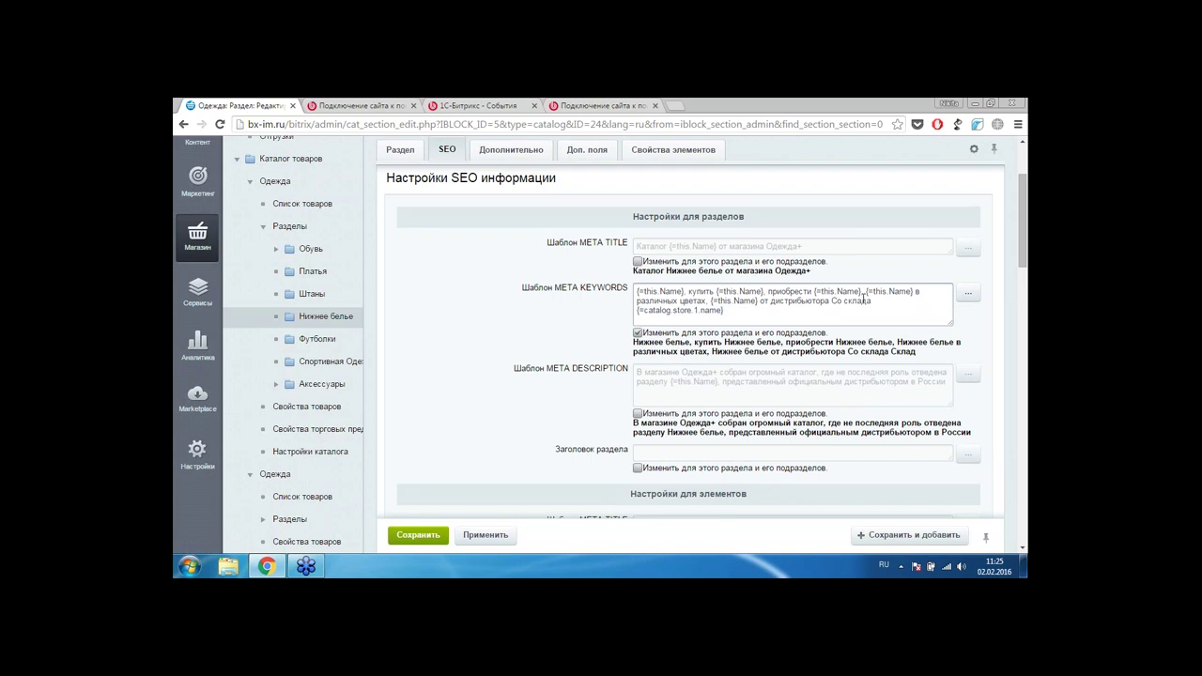
# Enable a custom ALT template for the section's detail images.
pyautogui.scroll(-3, 859, 299)
pyautogui.scroll(-3, 551, 285)
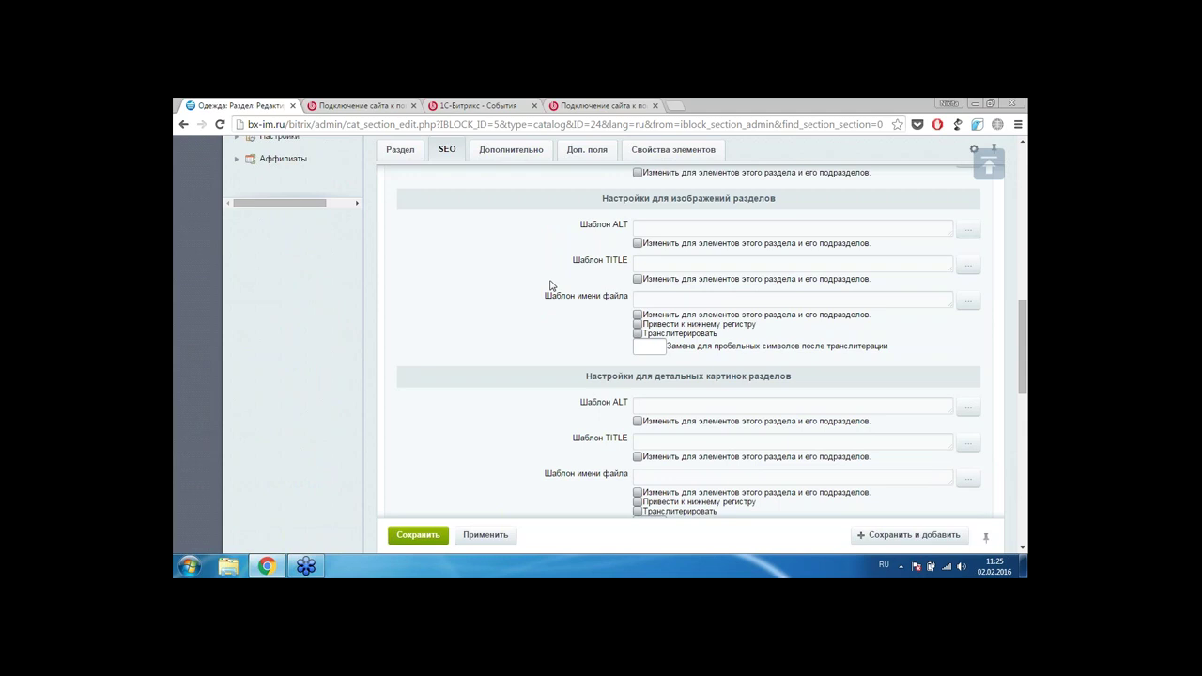
pyautogui.scroll(-2, 551, 285)
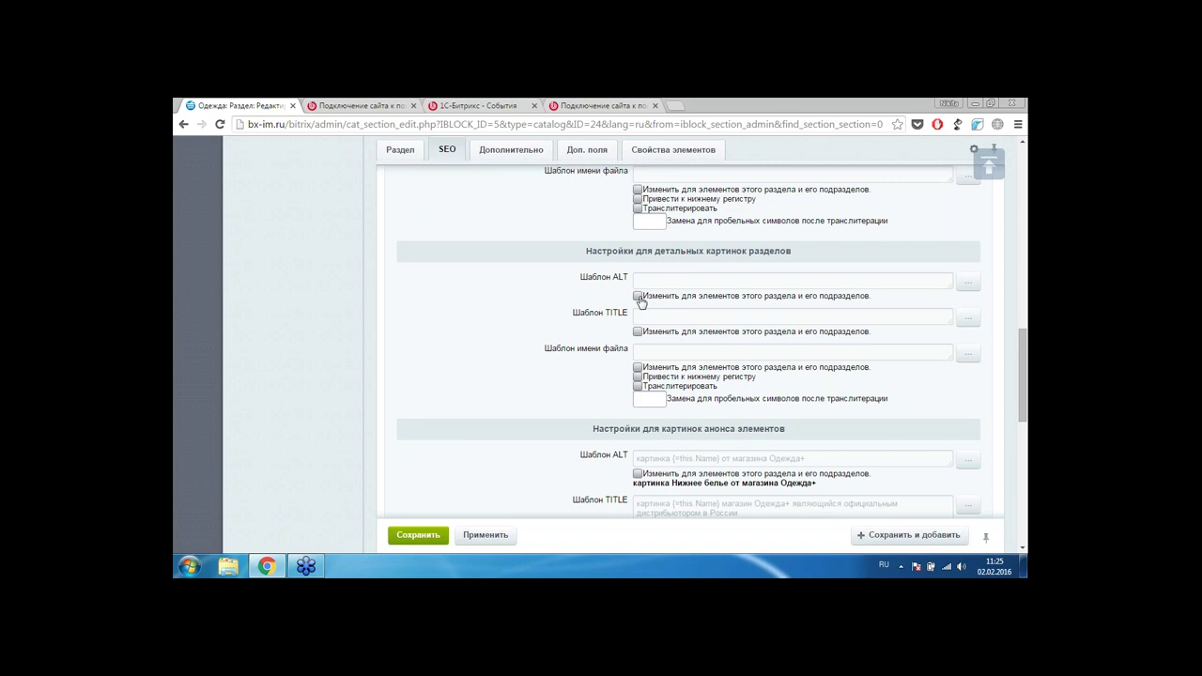
pyautogui.click(638, 297)
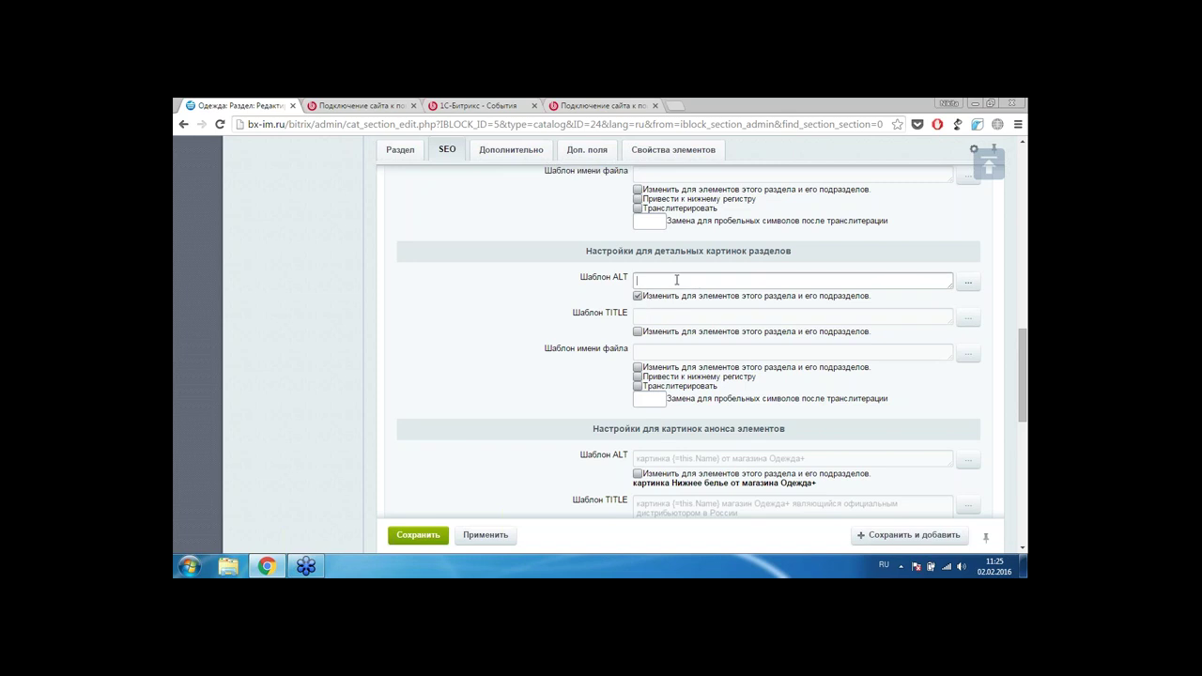
pyautogui.scroll(-3, 587, 279)
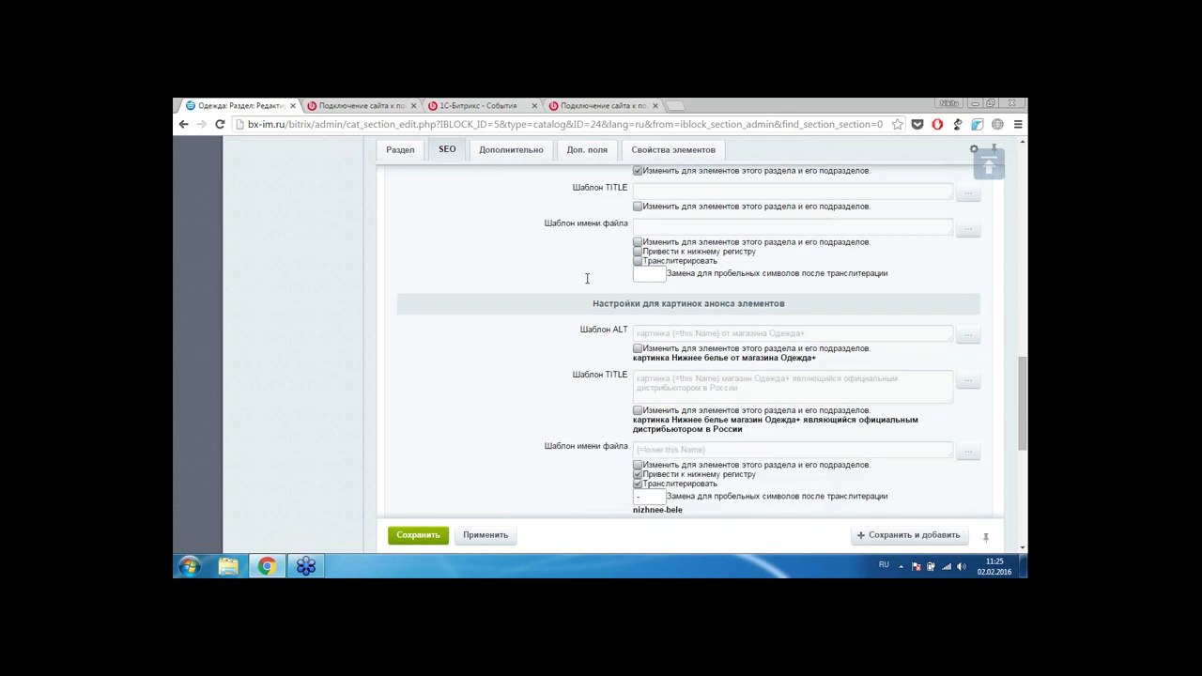
pyautogui.scroll(-5, 688, 356)
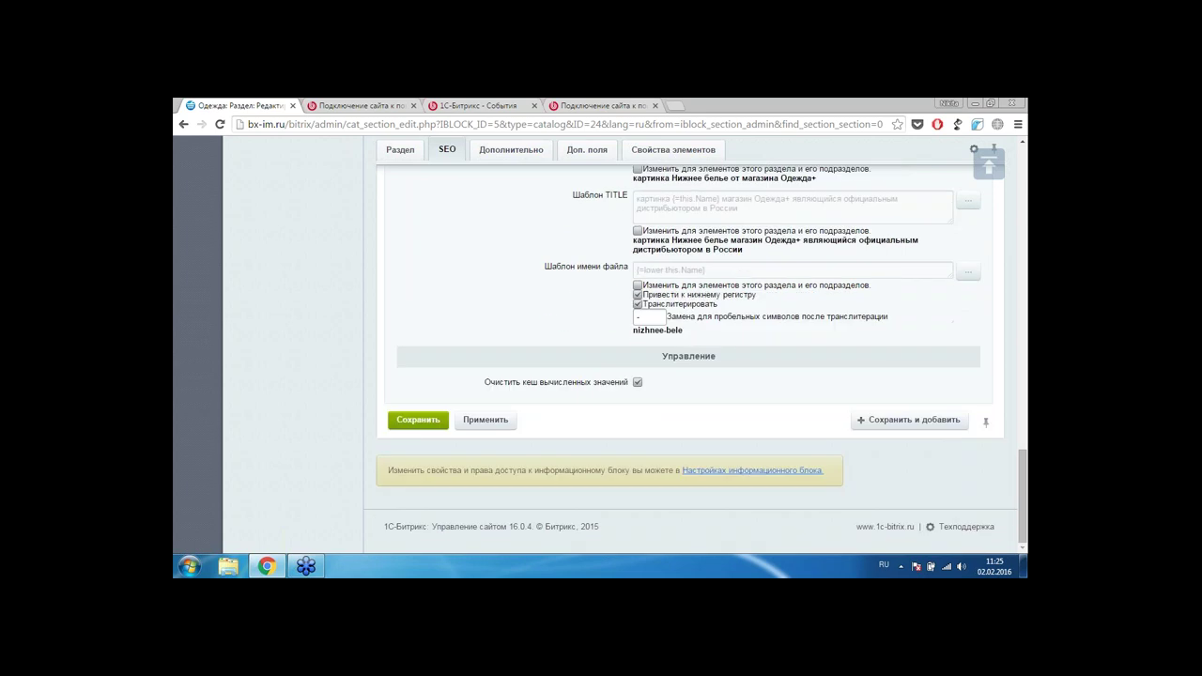
pyautogui.scroll(2, 688, 357)
pyautogui.scroll(-2, 688, 357)
pyautogui.scroll(6, 688, 357)
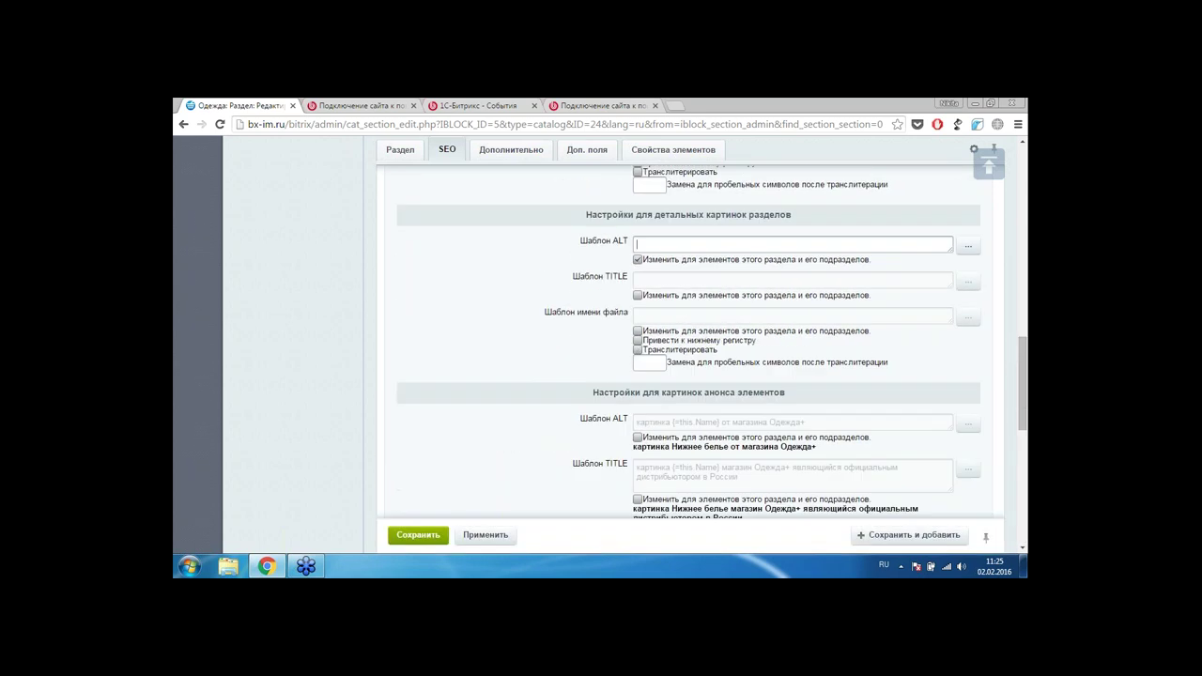
pyautogui.scroll(5, 587, 281)
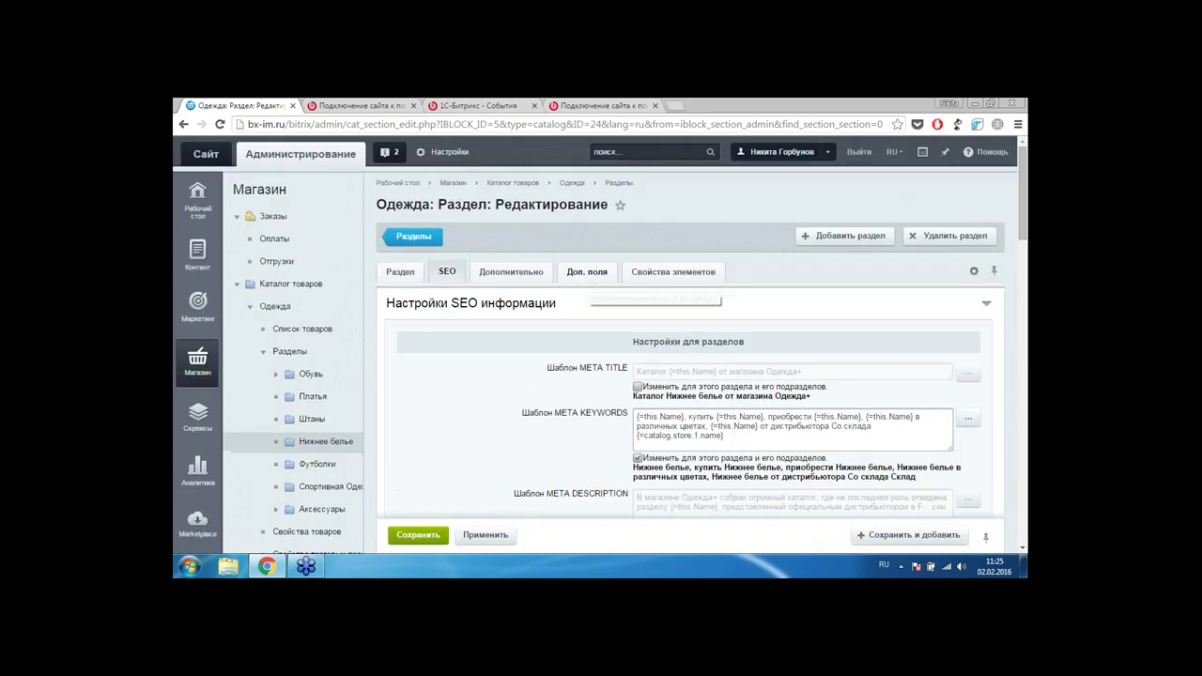
# Check the Доп. поля tab, then open the public store site in a new tab.
pyautogui.click(587, 271)
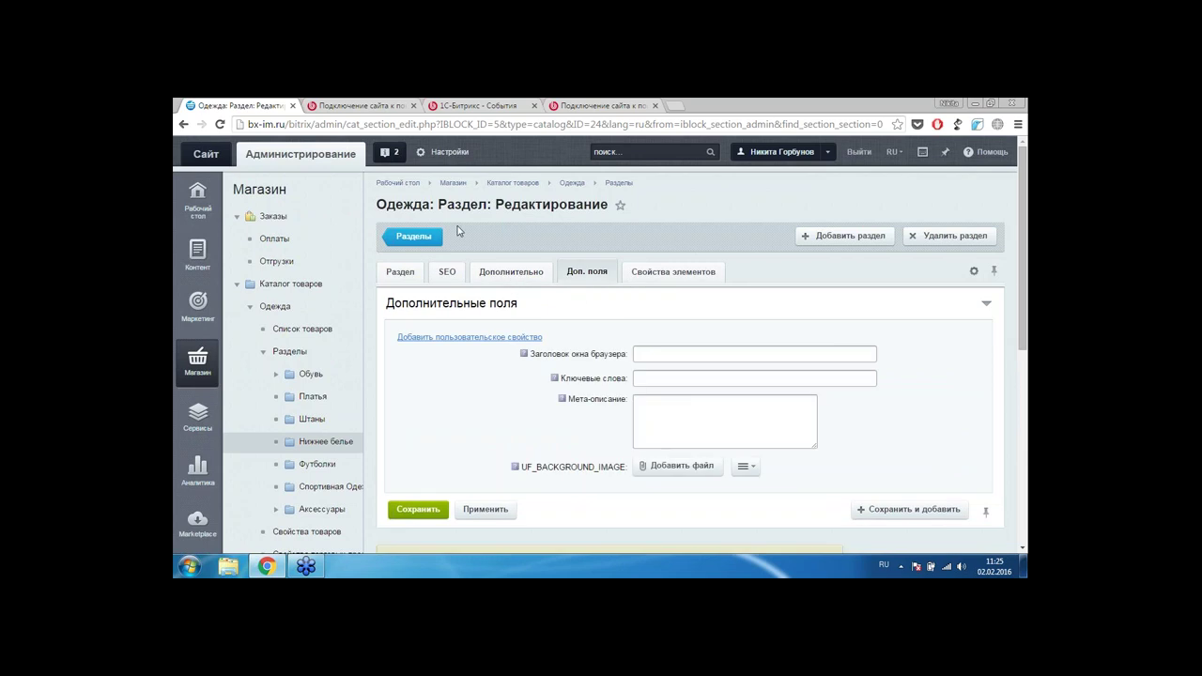
pyautogui.click(238, 284)
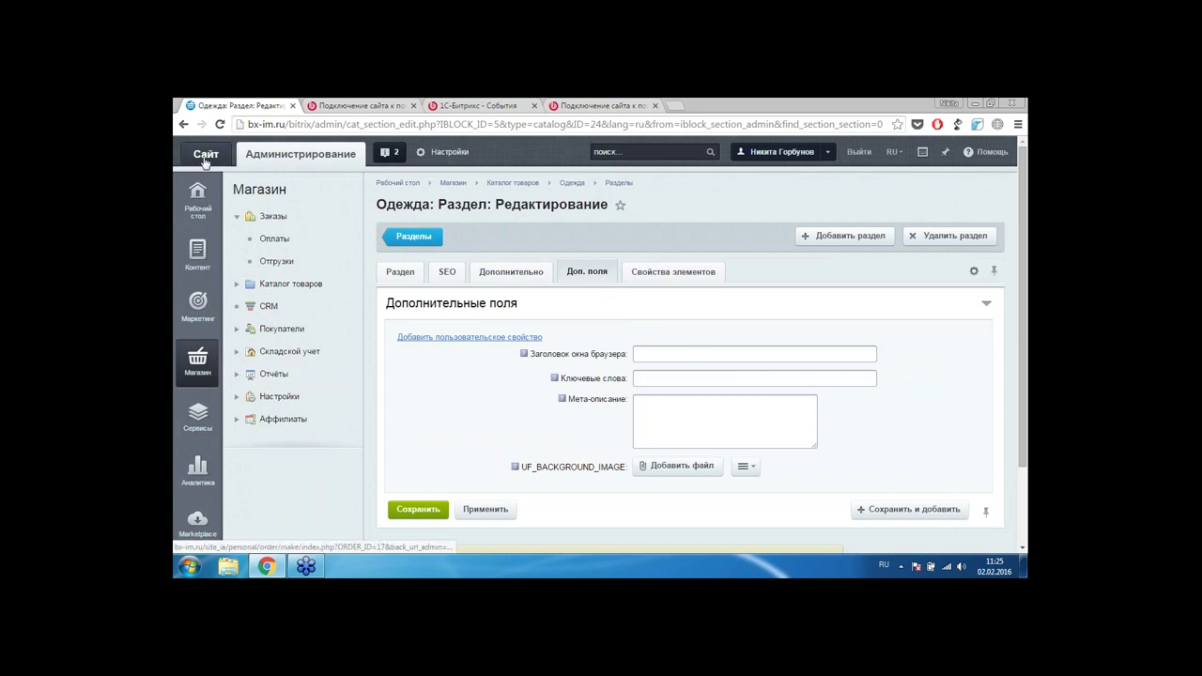
pyautogui.click(233, 168)
pyautogui.click(483, 107)
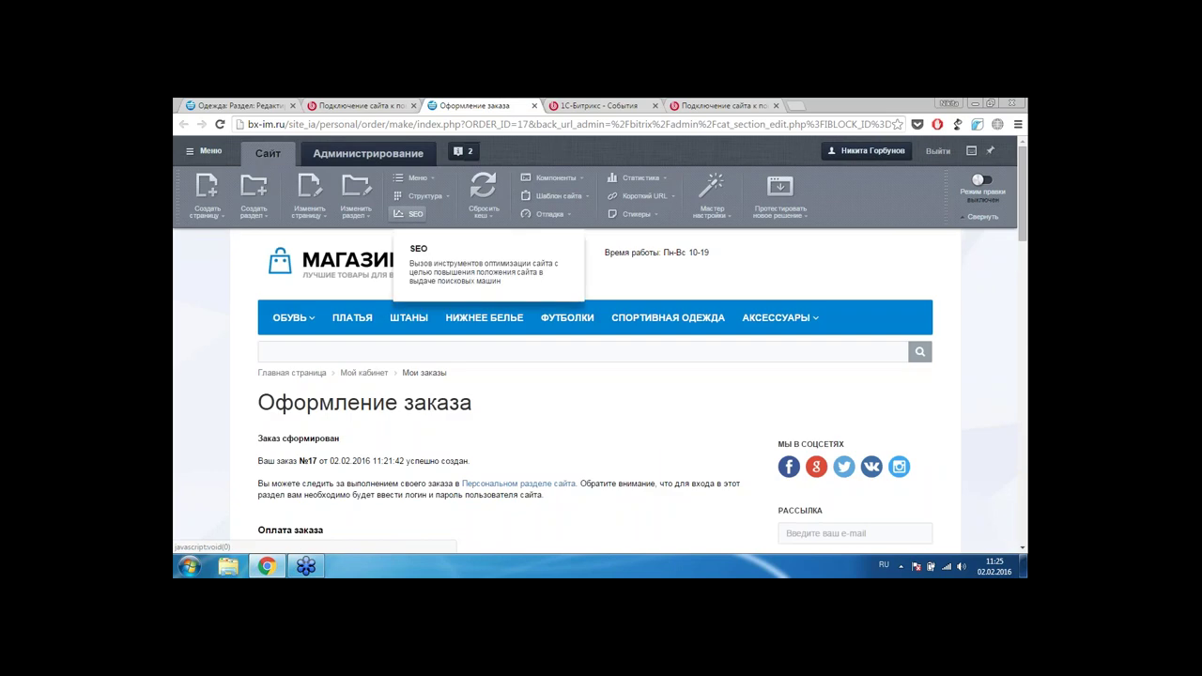
# Review the home page's SEO statistics, promoted words and H1/meta properties.
pyautogui.click(413, 214)
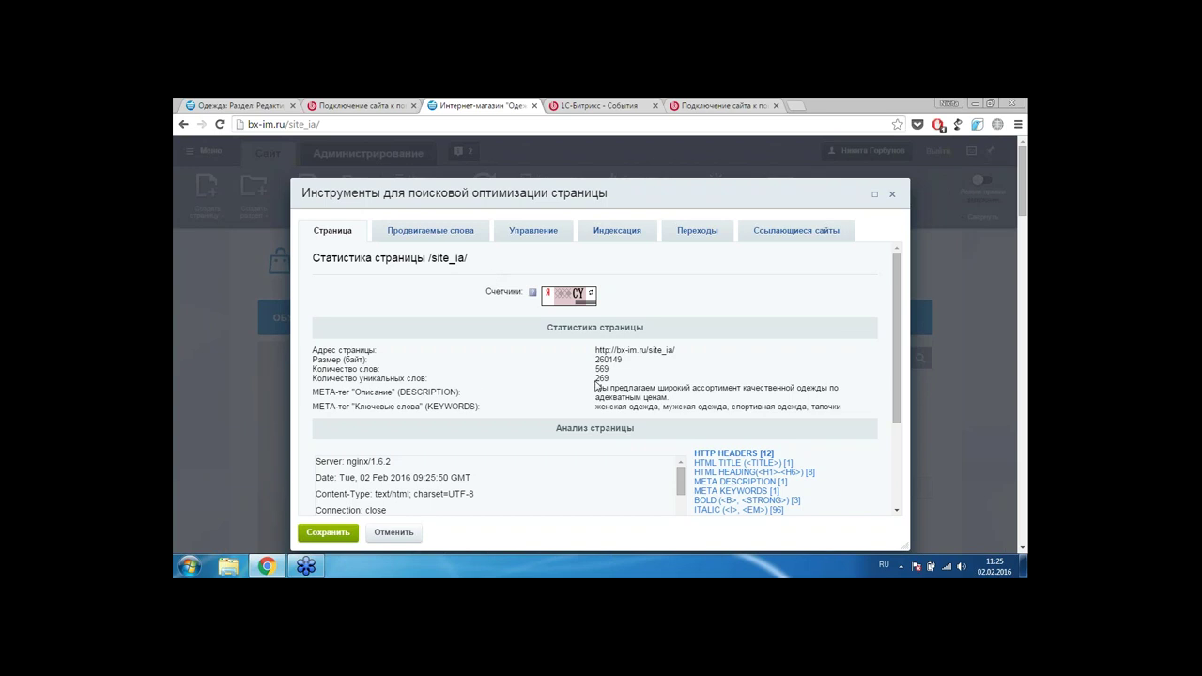
pyautogui.scroll(-1, 563, 360)
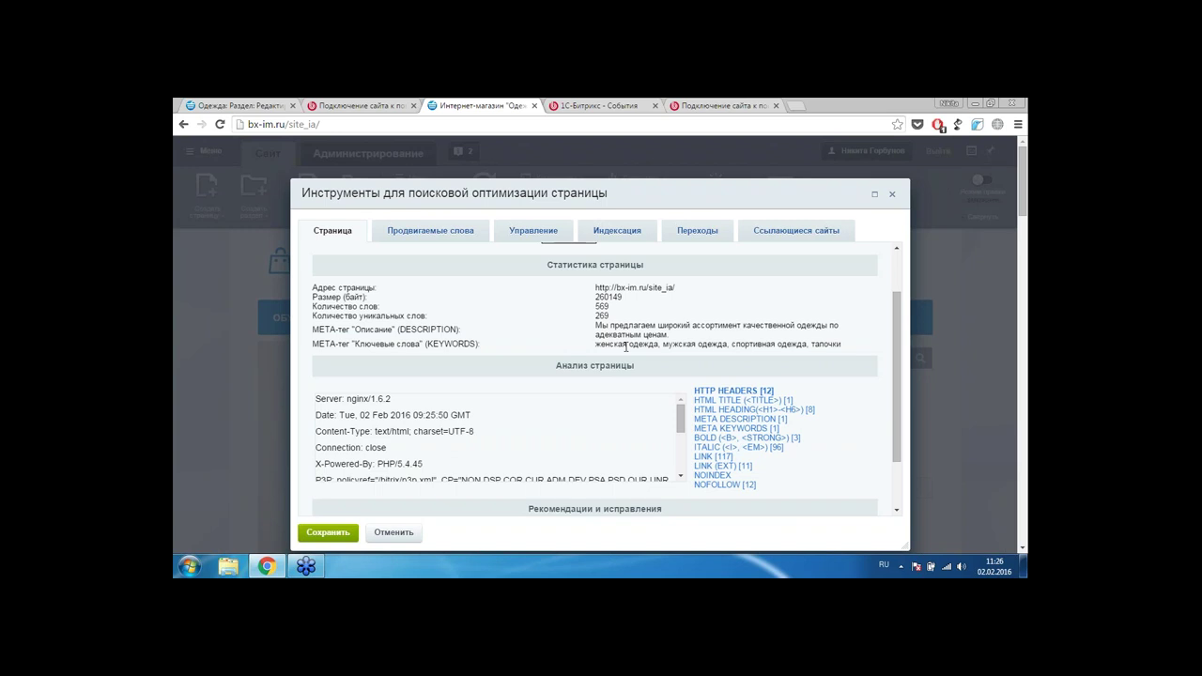
pyautogui.scroll(-1, 562, 344)
pyautogui.scroll(-1, 789, 346)
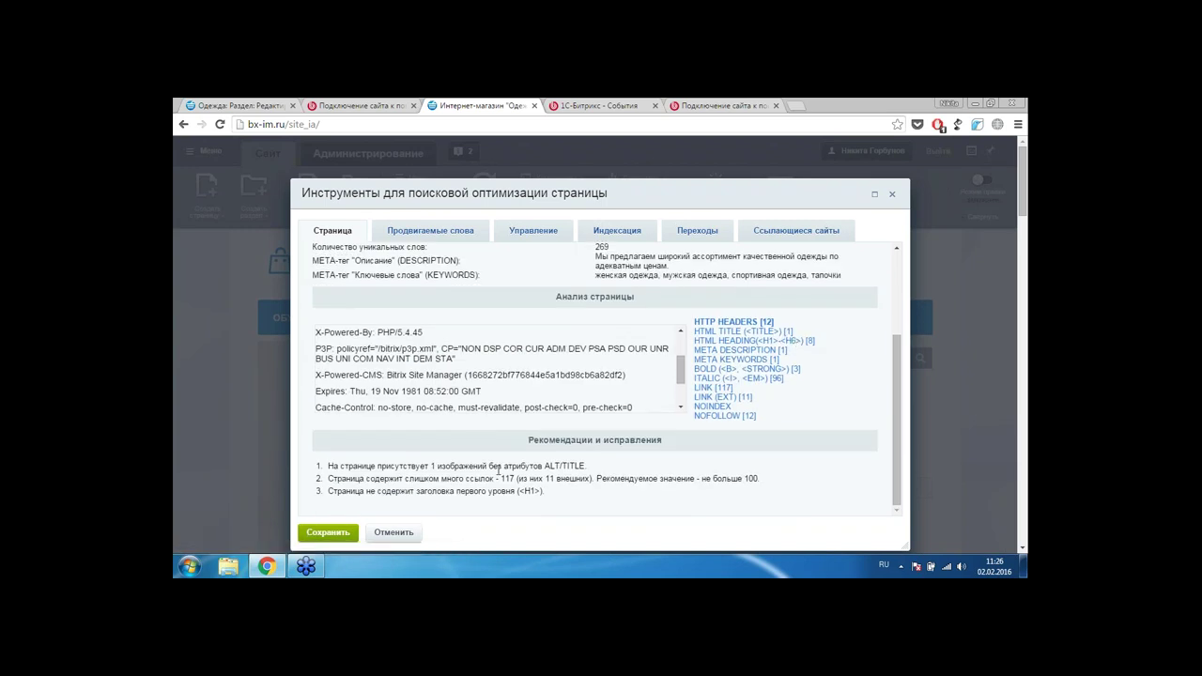
pyautogui.scroll(1, 730, 444)
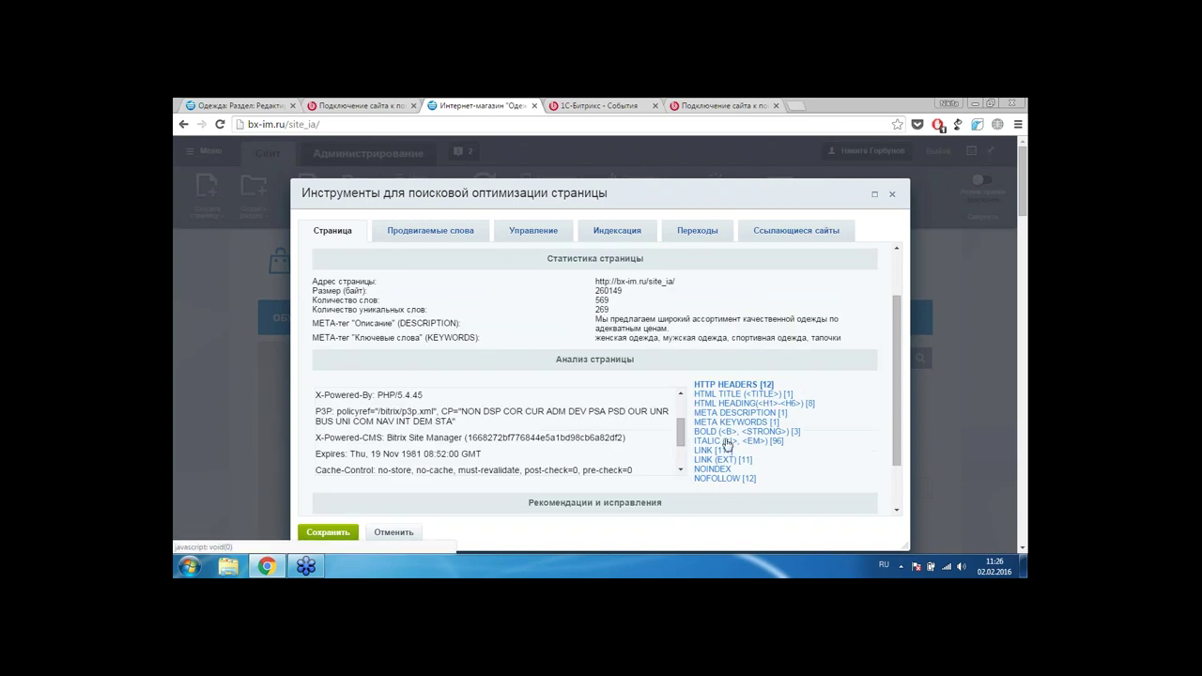
pyautogui.click(456, 233)
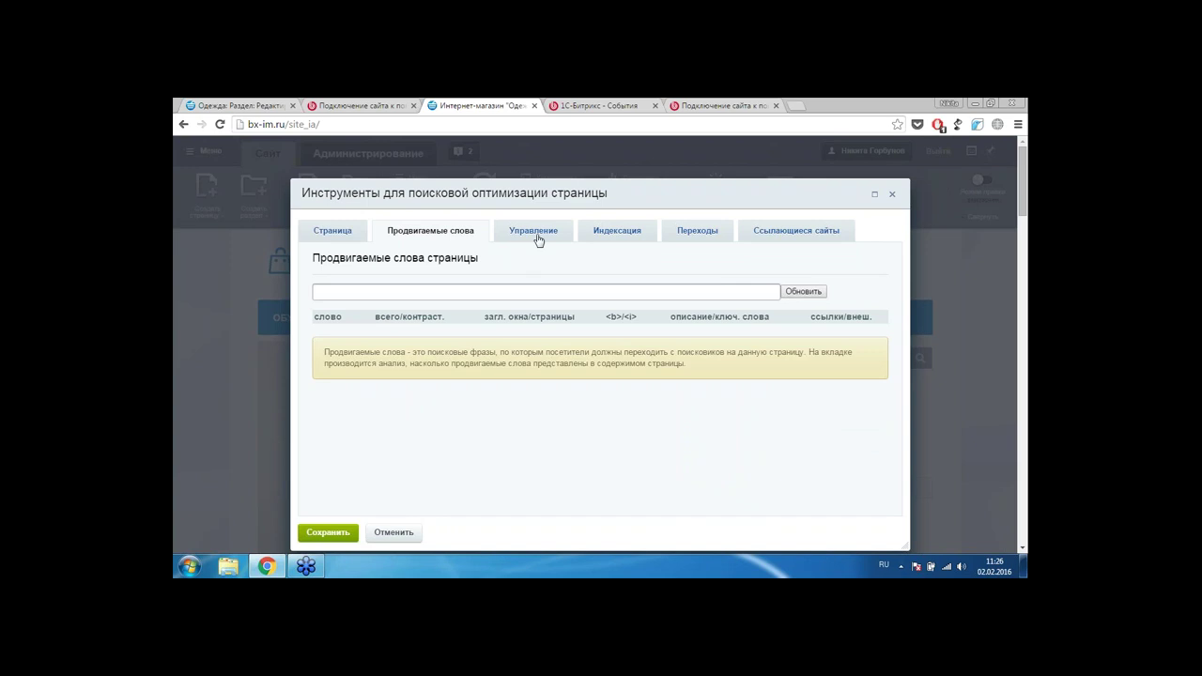
pyautogui.click(537, 237)
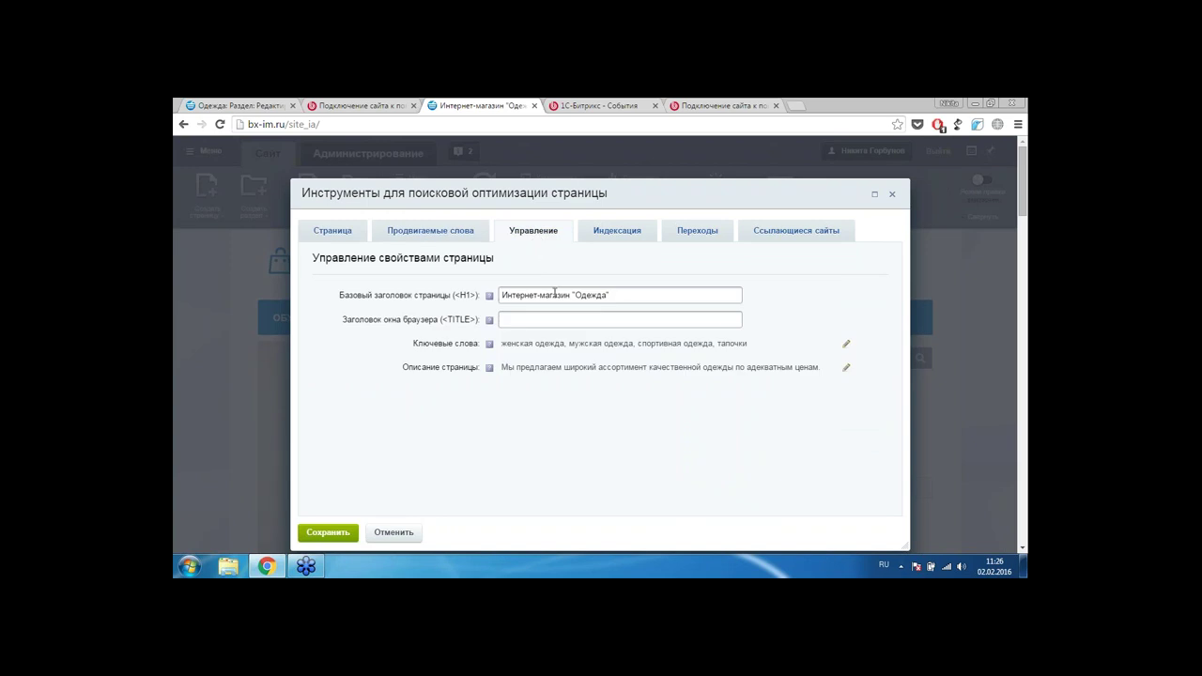
pyautogui.click(627, 295)
# Review indexing, search-engine referrals and linking sites, then go to the SEO module settings.
pyautogui.click(617, 230)
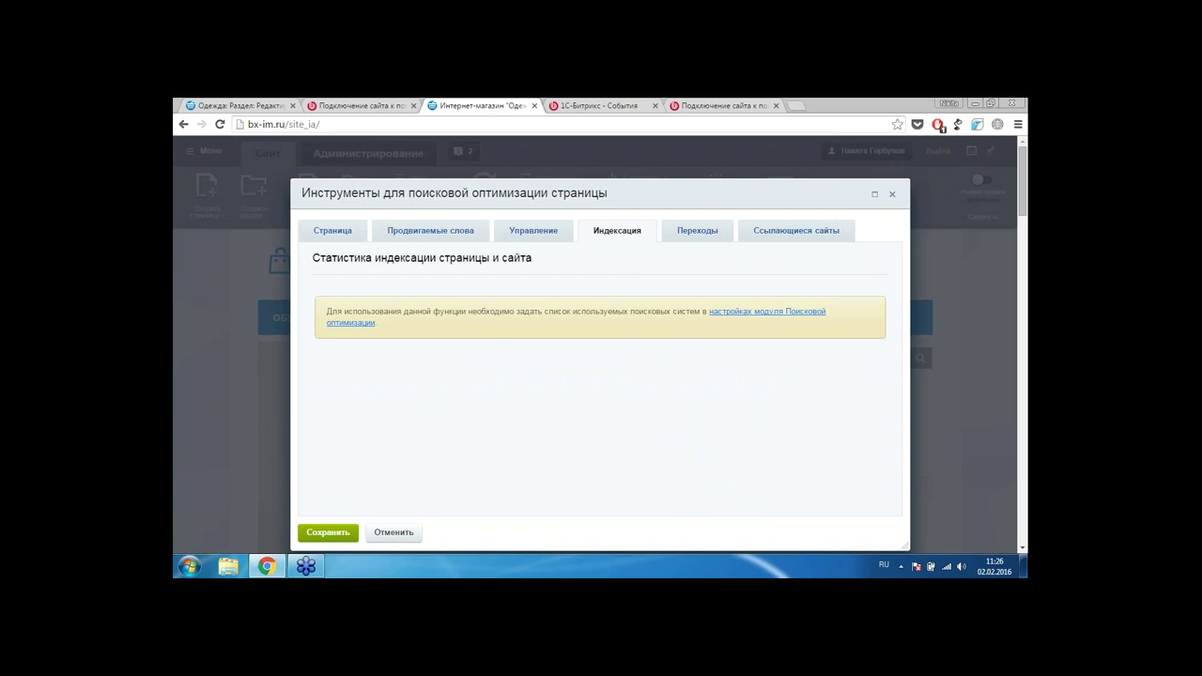
pyautogui.click(679, 233)
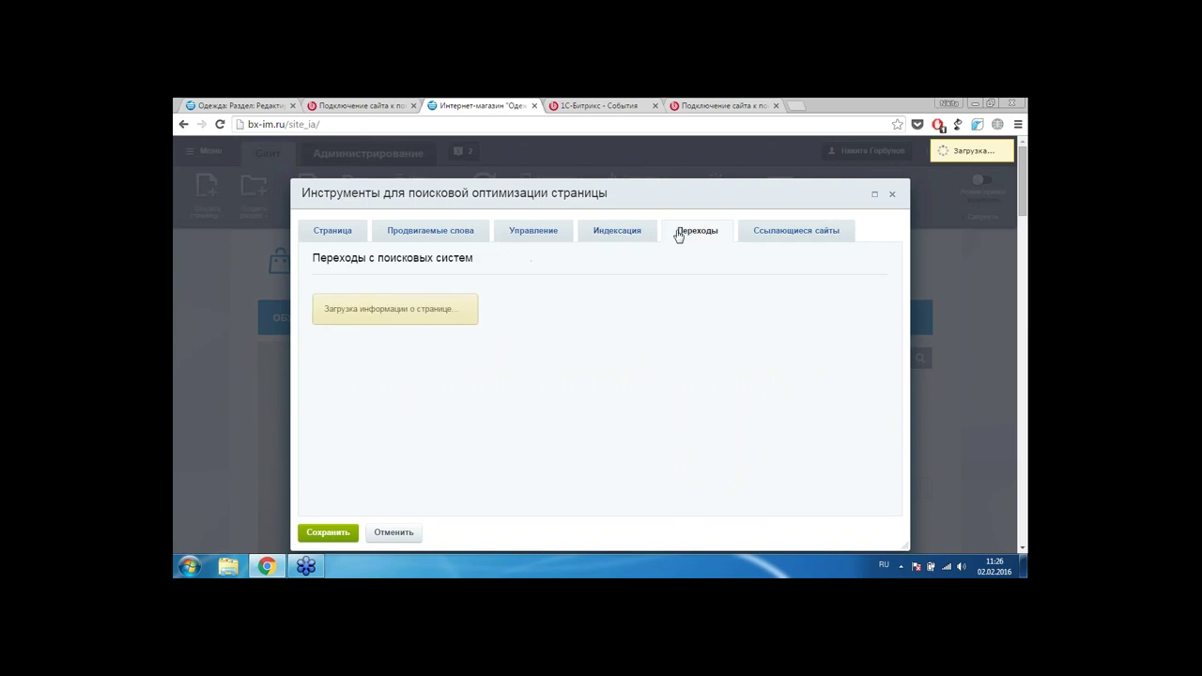
pyautogui.click(776, 236)
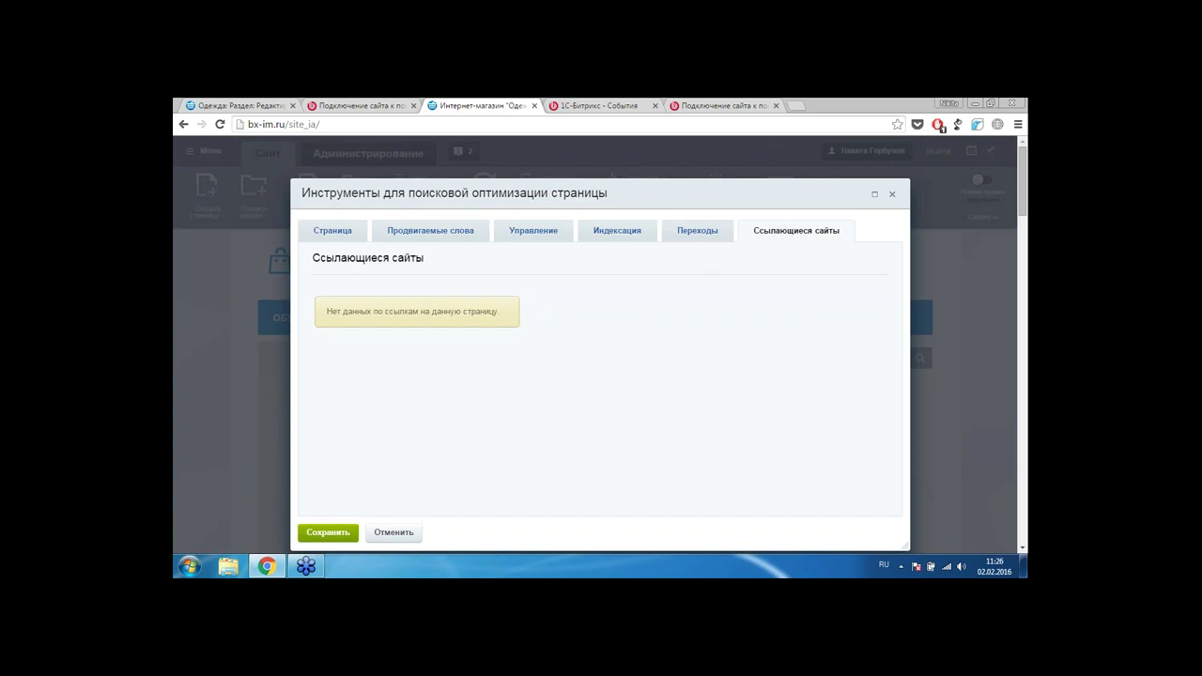
pyautogui.click(697, 237)
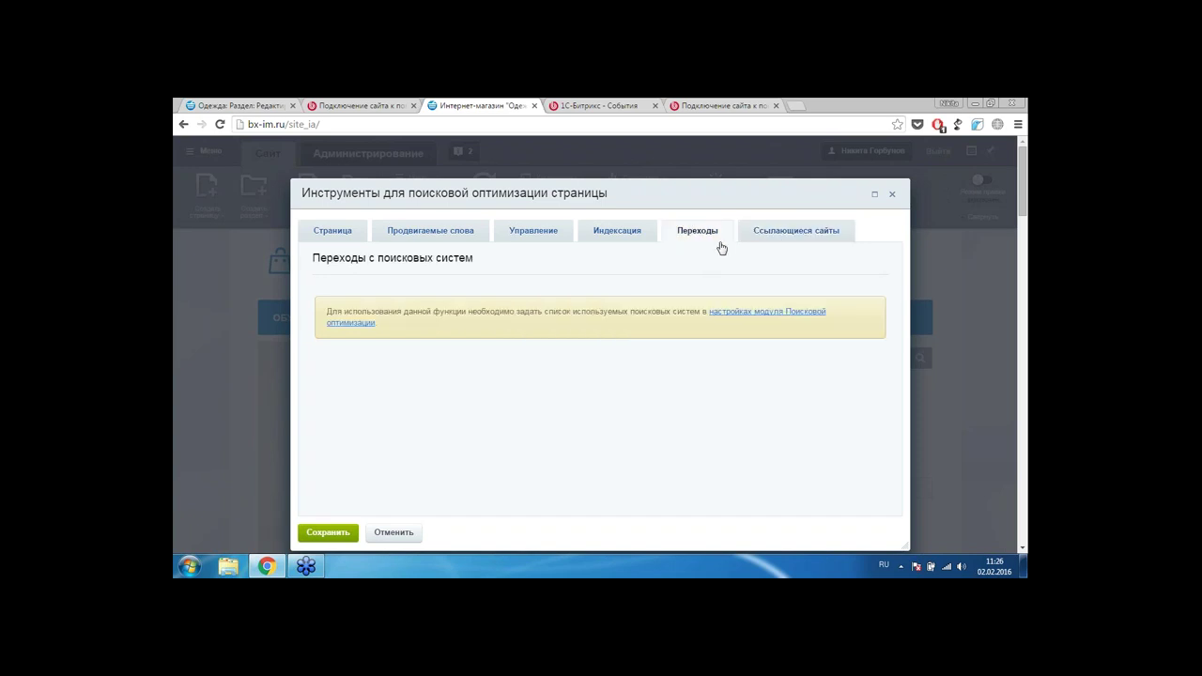
pyautogui.click(766, 317)
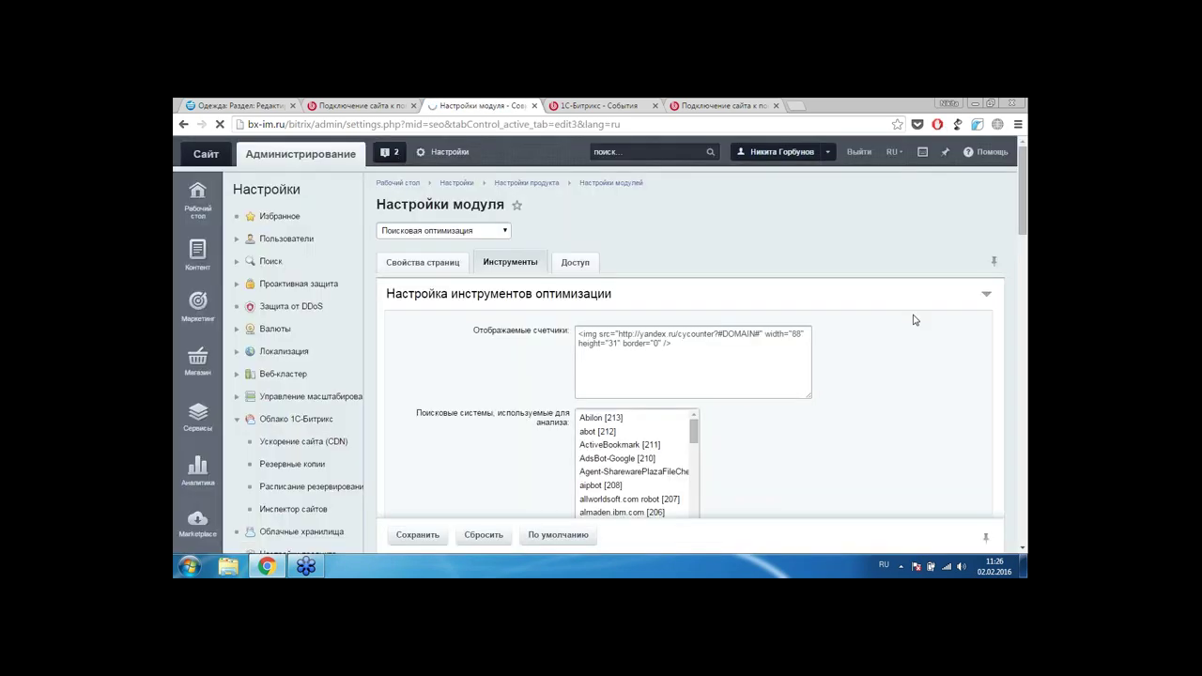
# Check the Свойства страниц and Инструменты tabs, then bring up Помощь.
pyautogui.scroll(-1, 845, 301)
pyautogui.scroll(-5, 483, 295)
pyautogui.scroll(6, 470, 281)
pyautogui.click(434, 262)
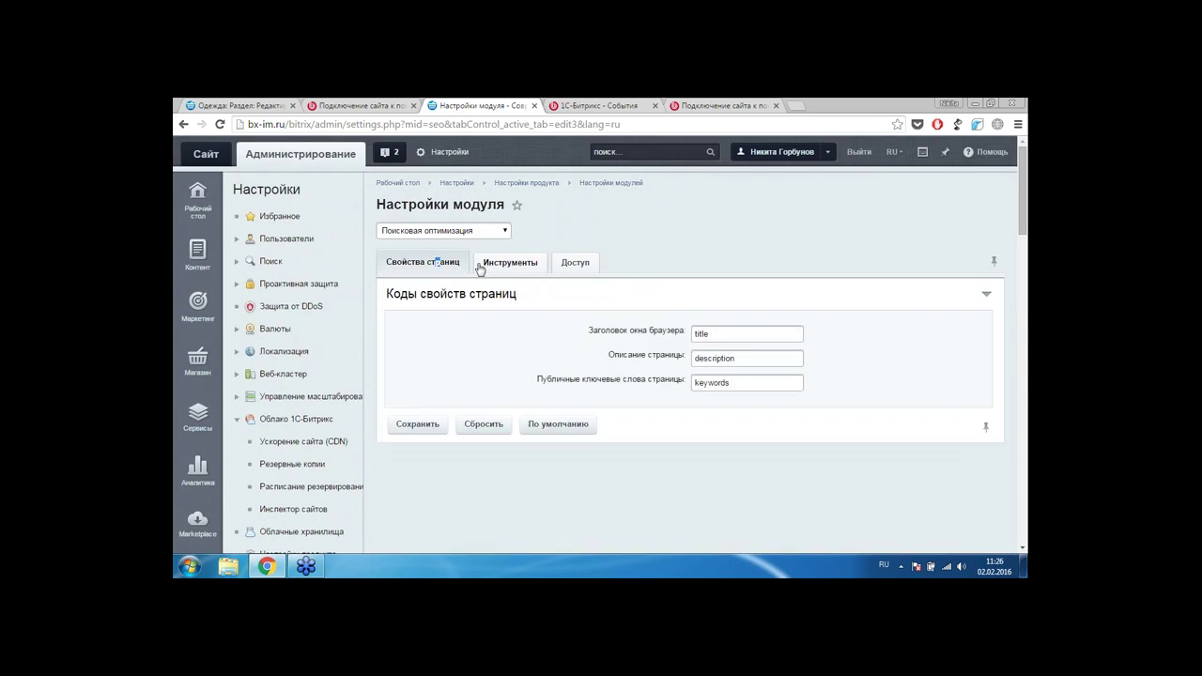
pyautogui.click(507, 266)
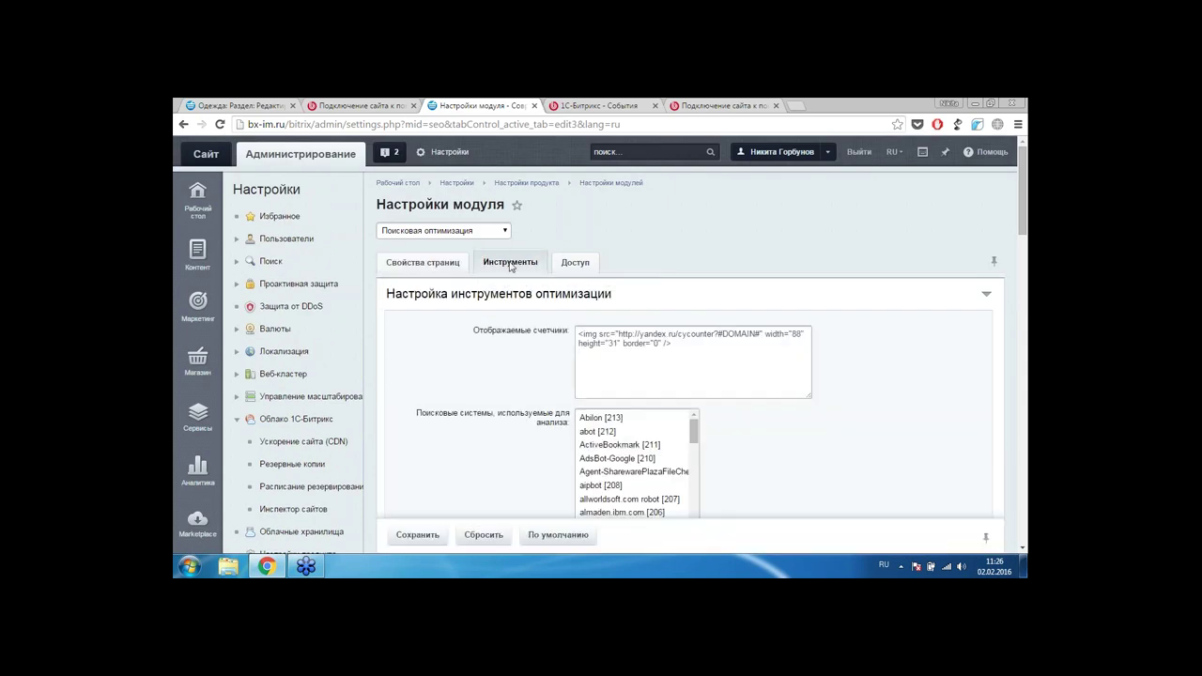
pyautogui.click(971, 157)
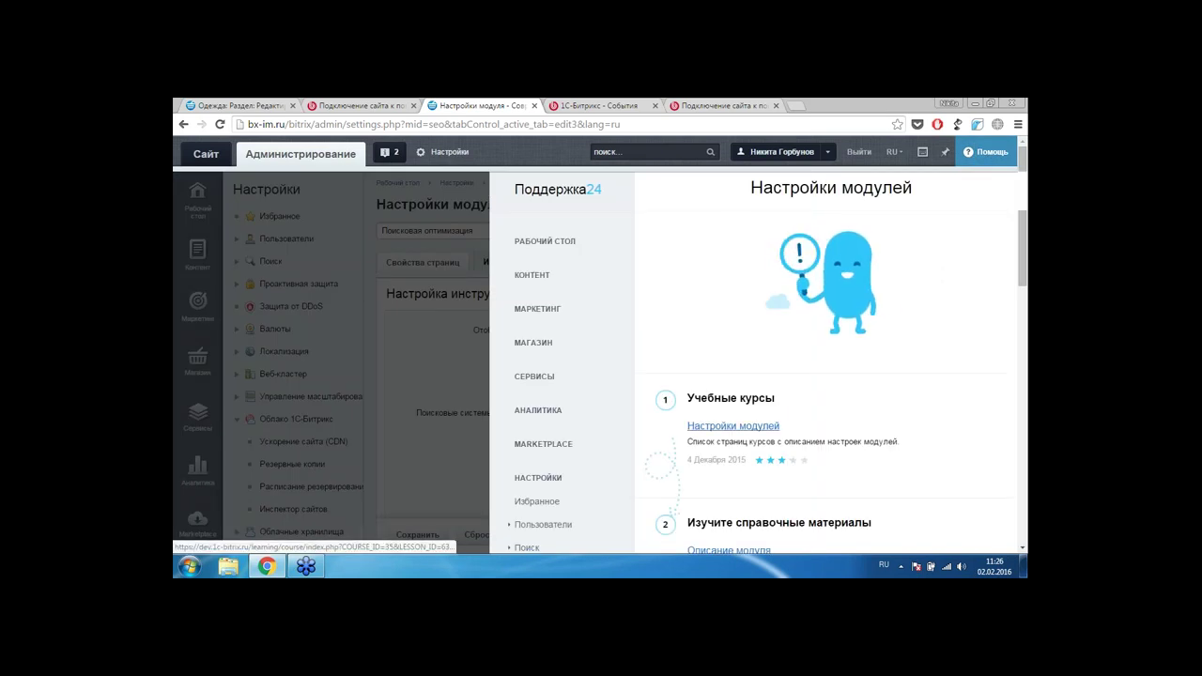
# Open the seo module's 'Администратор. Модули' course lesson, then return to the admin tab.
pyautogui.click(738, 427)
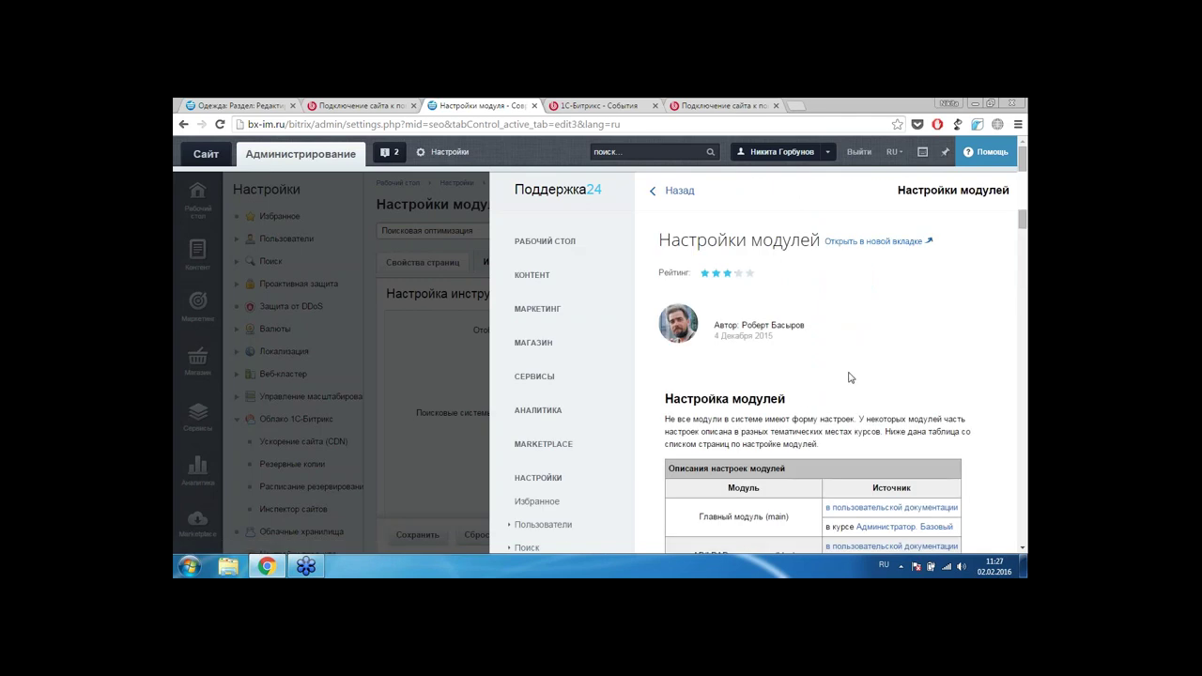
pyautogui.scroll(-5, 848, 378)
pyautogui.scroll(-3, 863, 371)
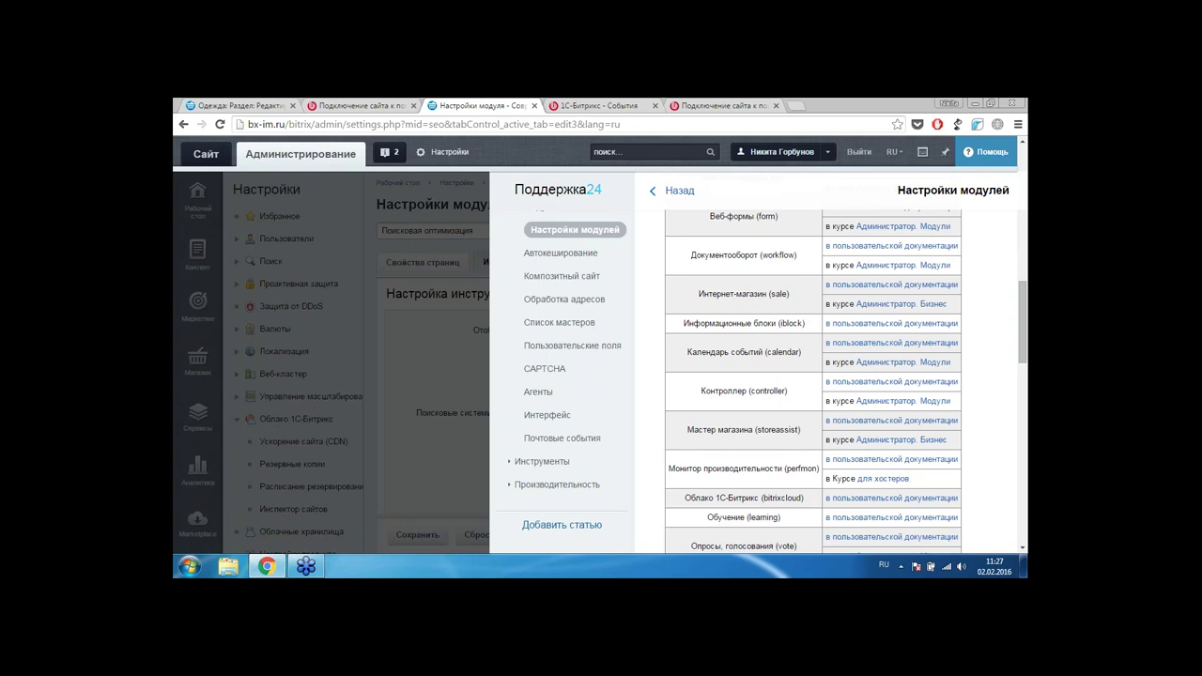
pyautogui.scroll(-4, 845, 376)
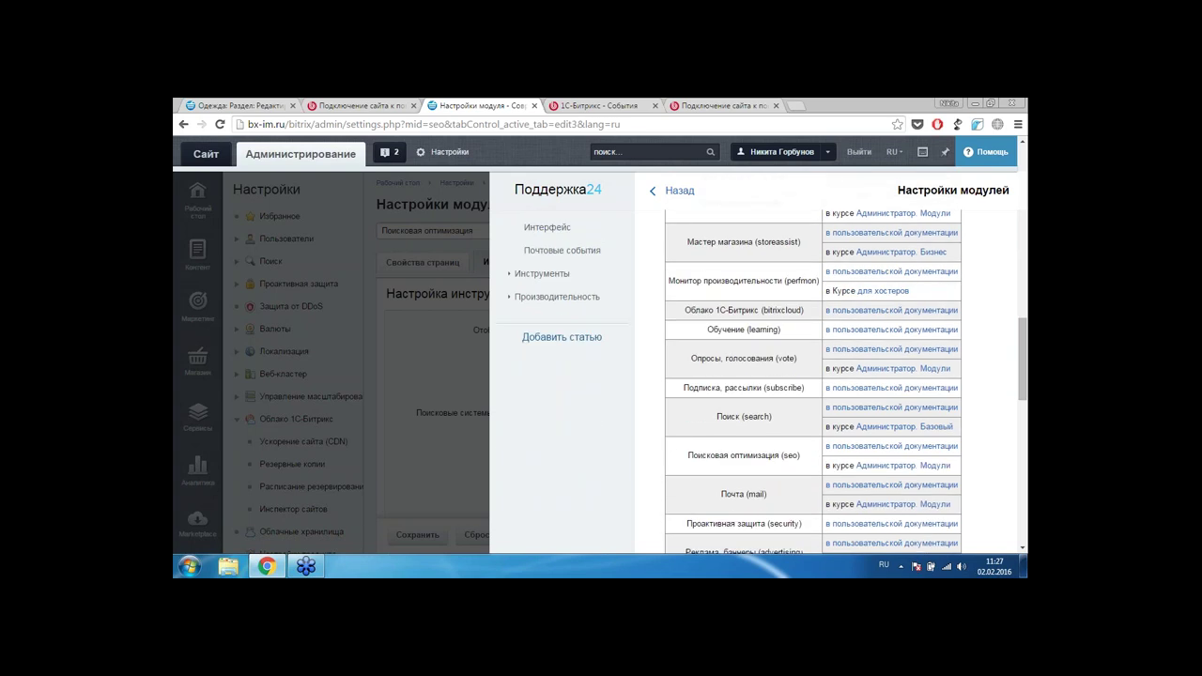
pyautogui.click(866, 464)
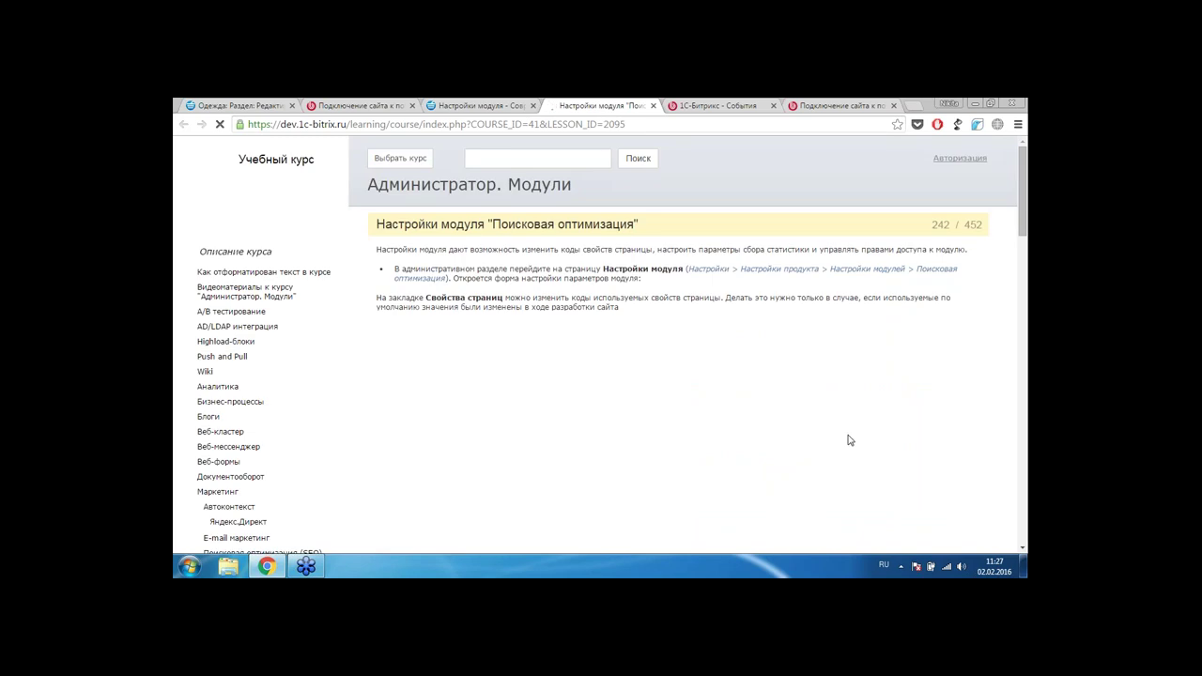
pyautogui.scroll(-2, 769, 362)
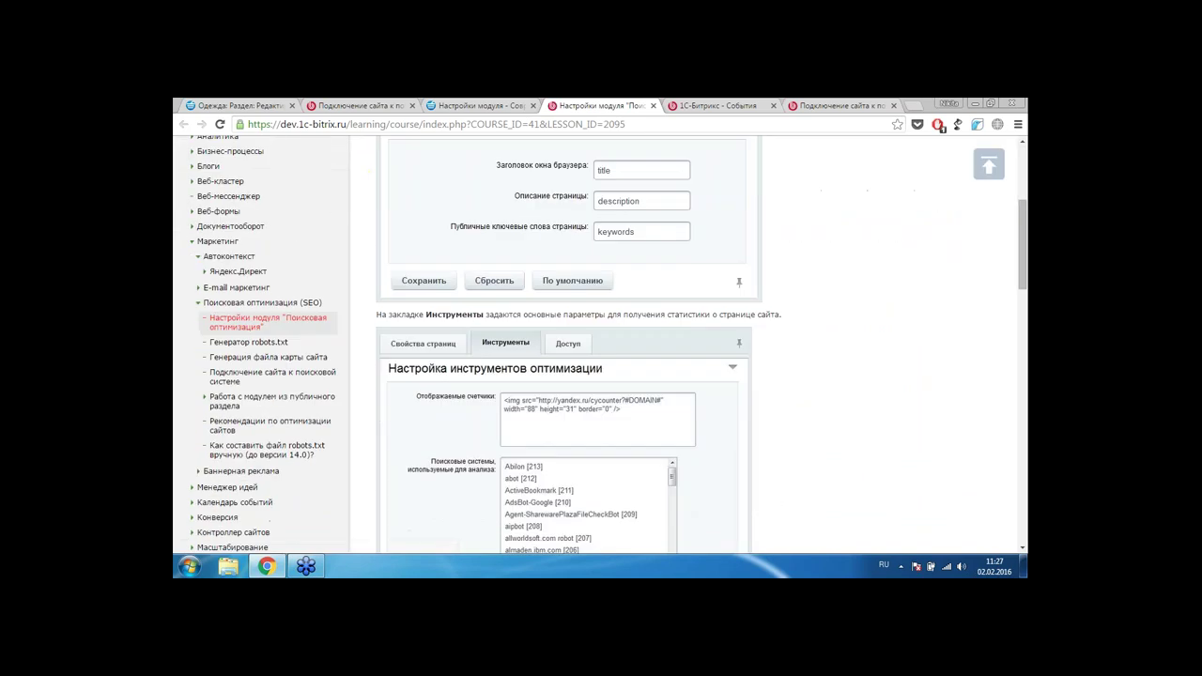
pyautogui.click(482, 105)
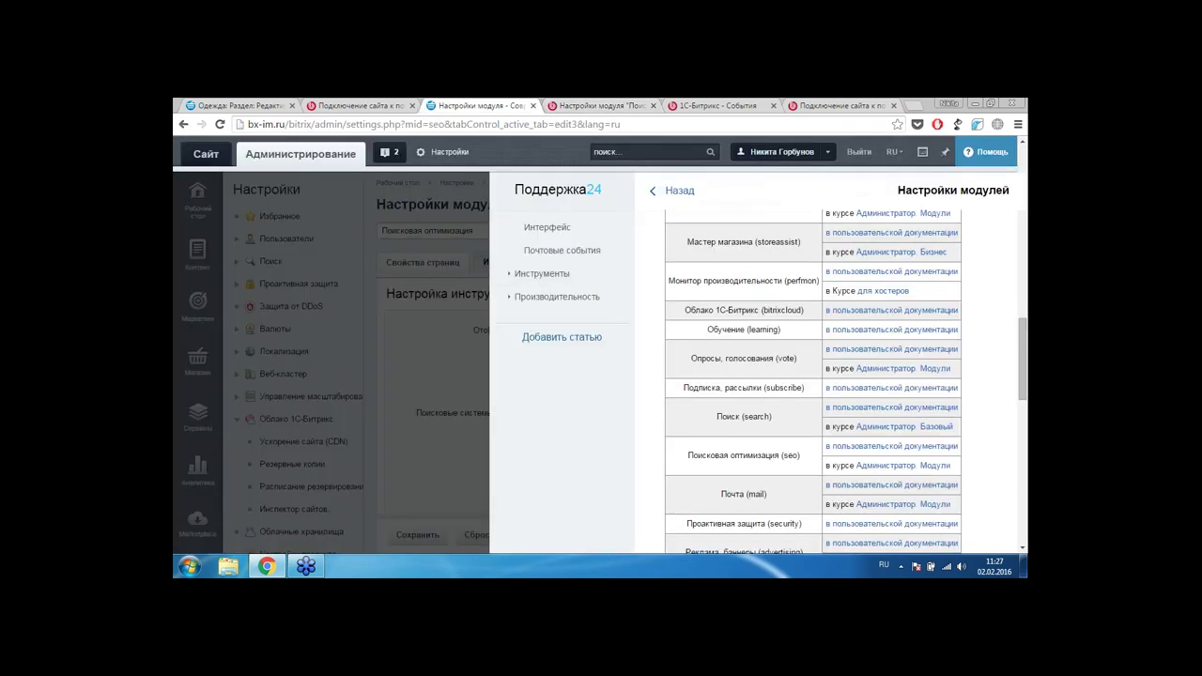
pyautogui.scroll(-2, 456, 291)
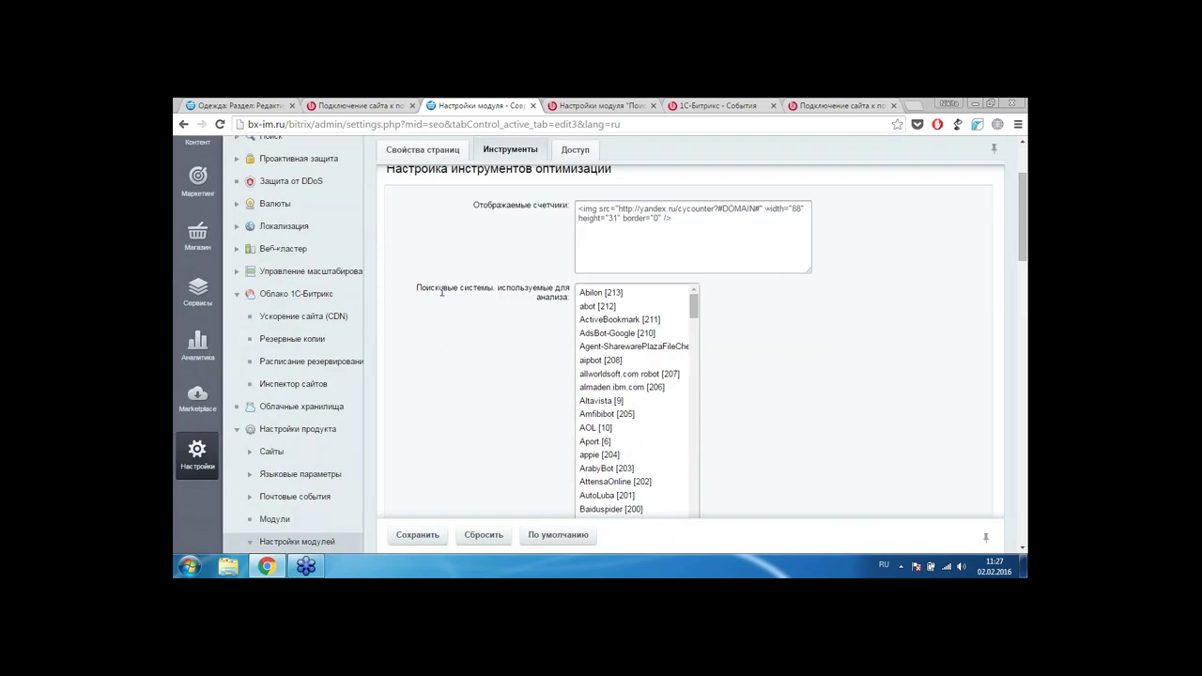
pyautogui.scroll(2, 441, 292)
# Open Маркетинг > Поисковая оптимизация > Поисковые системы > Яндекс.
pyautogui.click(197, 305)
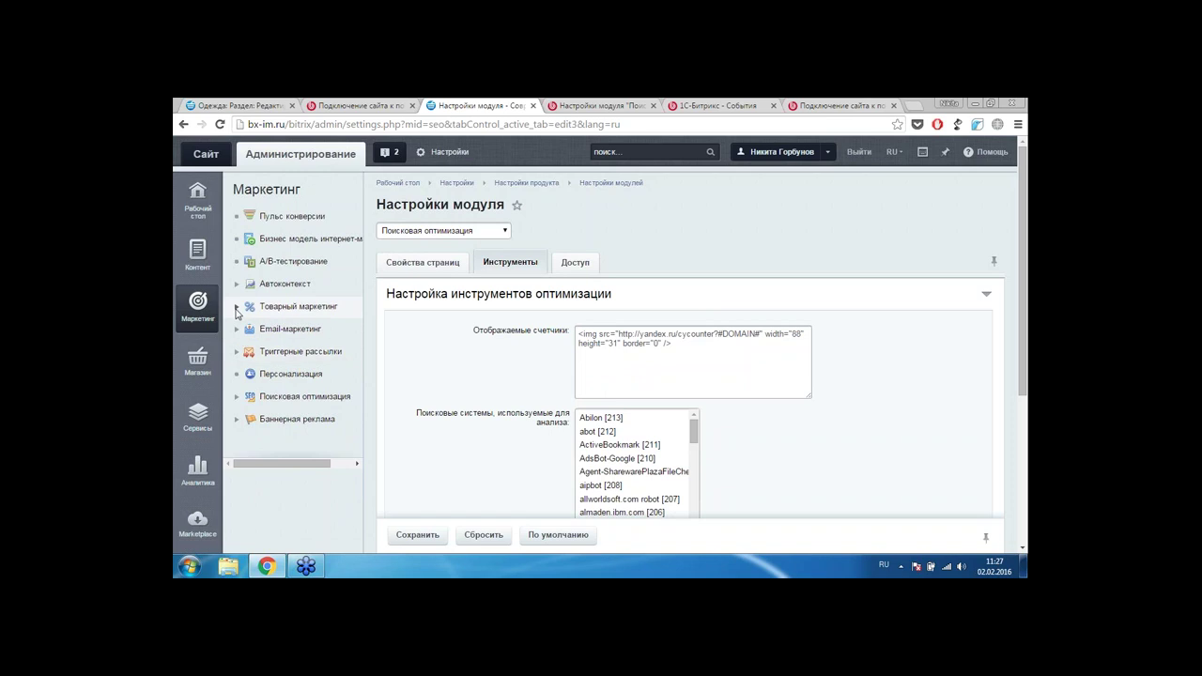
pyautogui.click(235, 397)
pyautogui.click(251, 421)
pyautogui.click(250, 421)
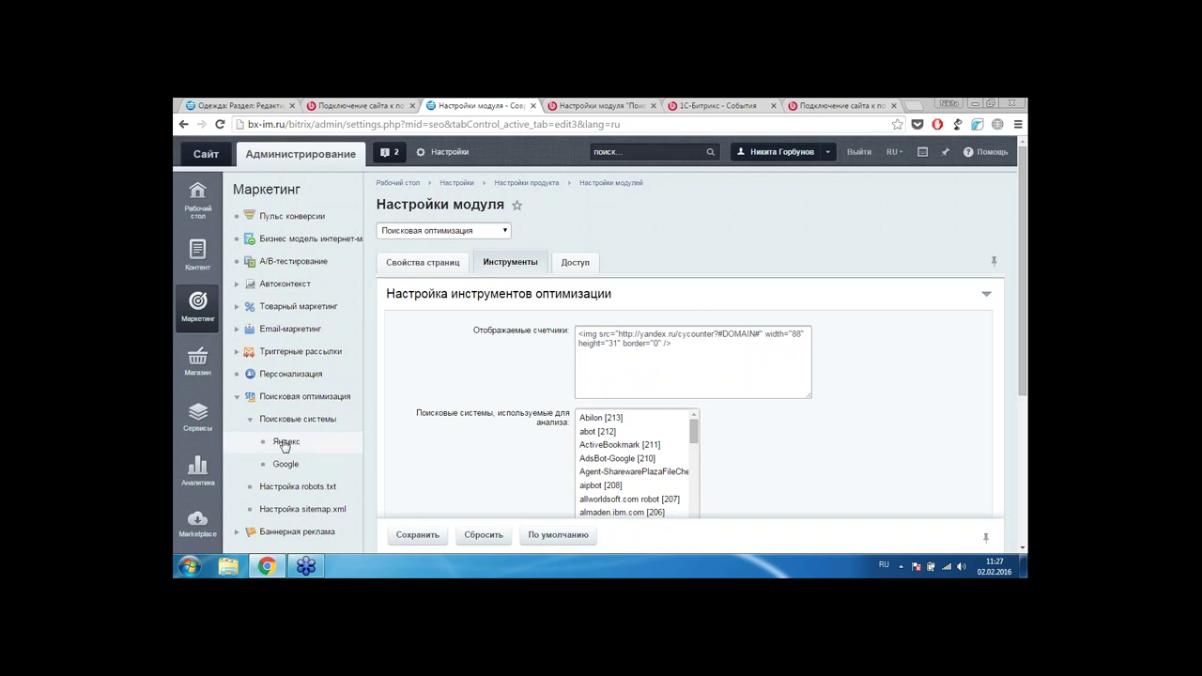
pyautogui.click(285, 443)
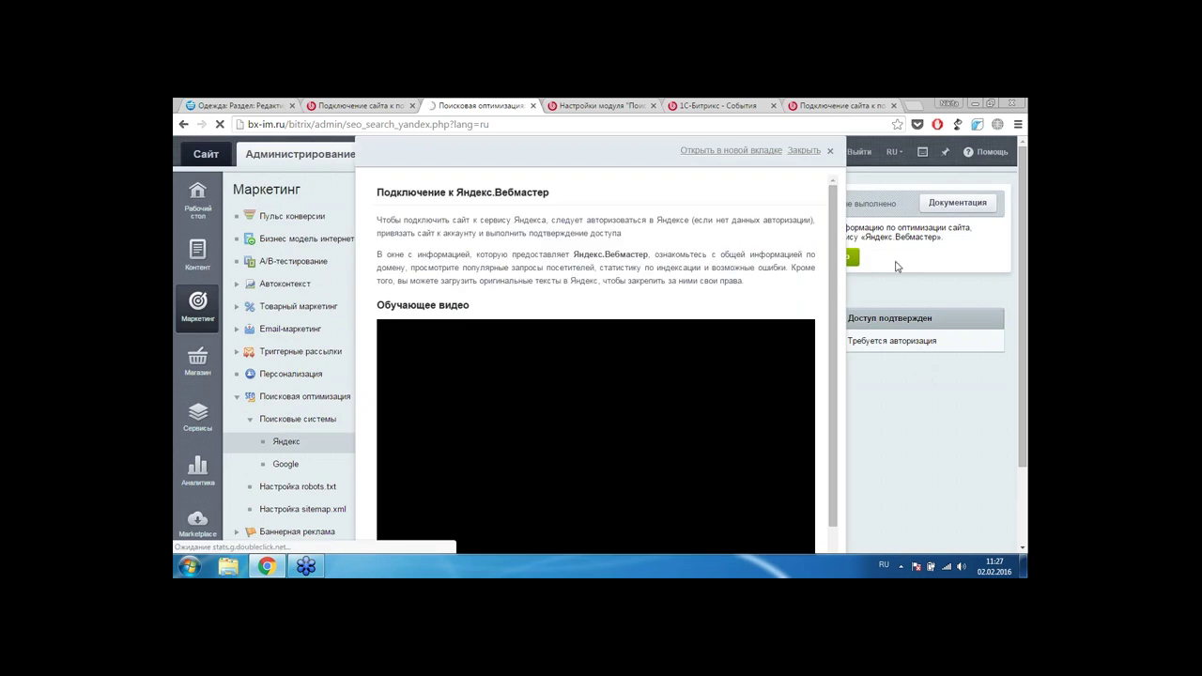
# Start the Yandex.Webmaster tutorial video and open it on YouTube in its own tab.
pyautogui.scroll(-1, 601, 385)
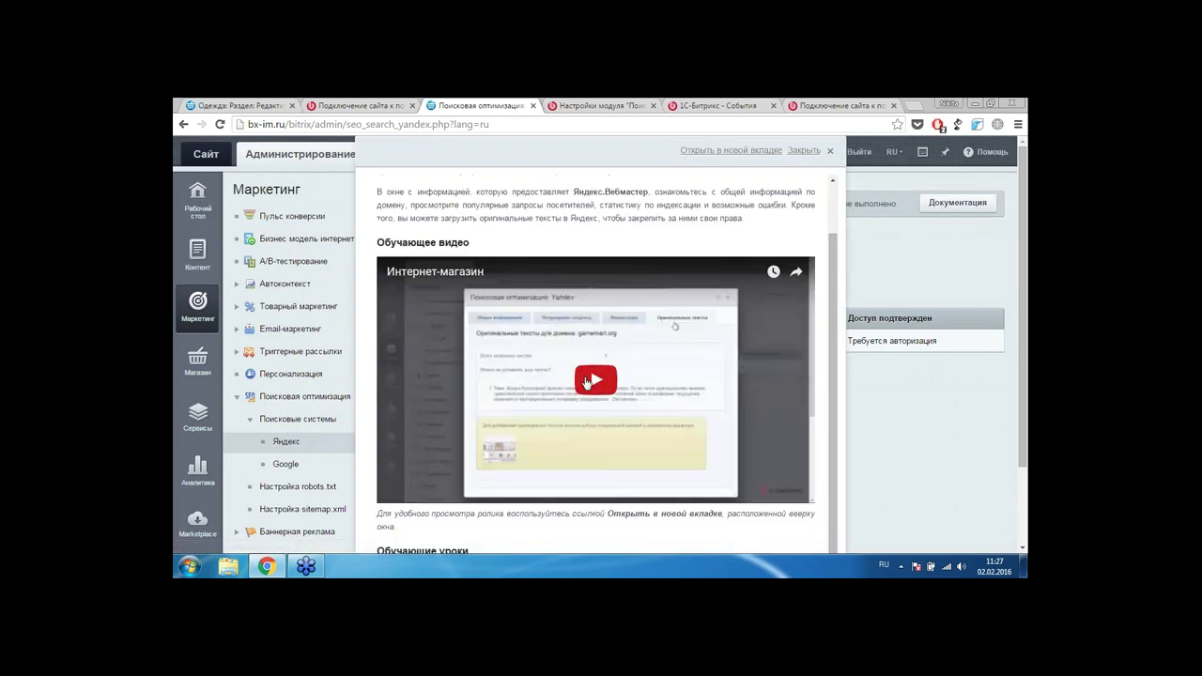
pyautogui.click(598, 379)
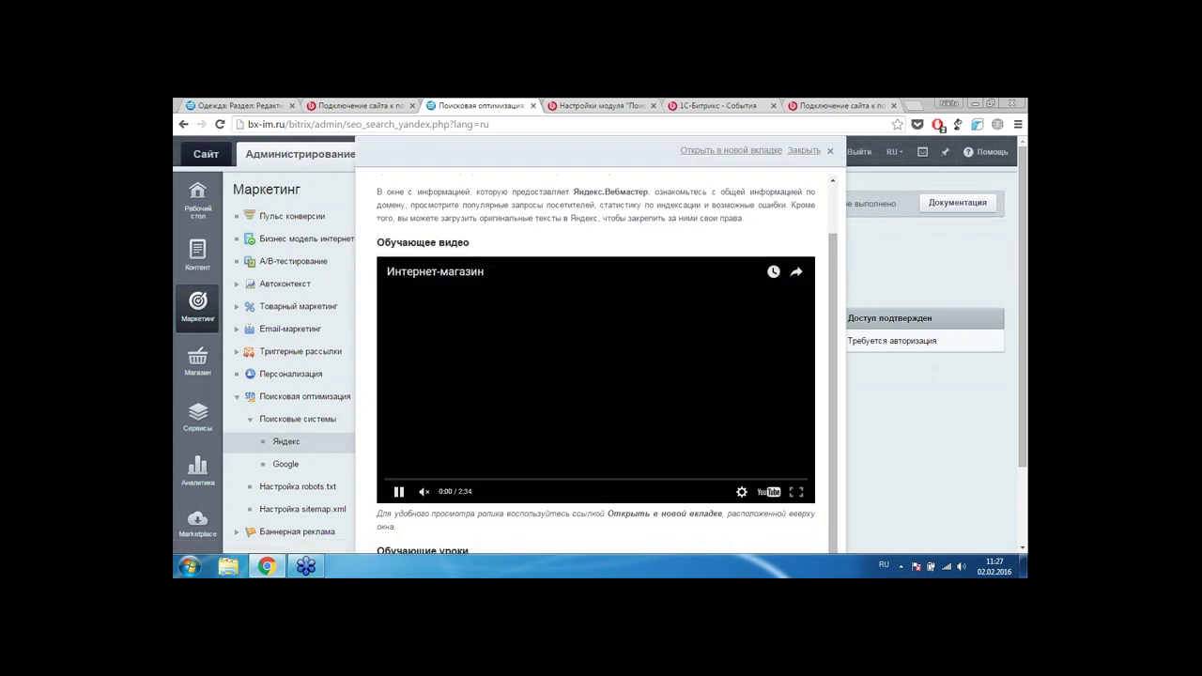
pyautogui.click(797, 495)
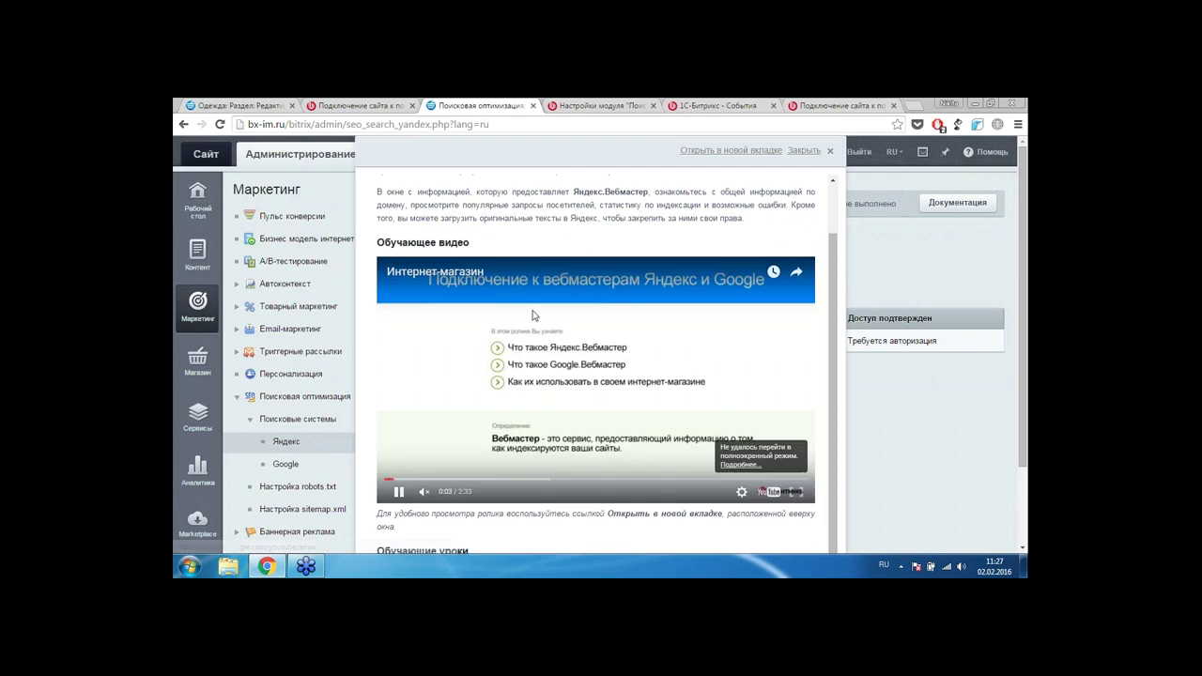
pyautogui.click(463, 278)
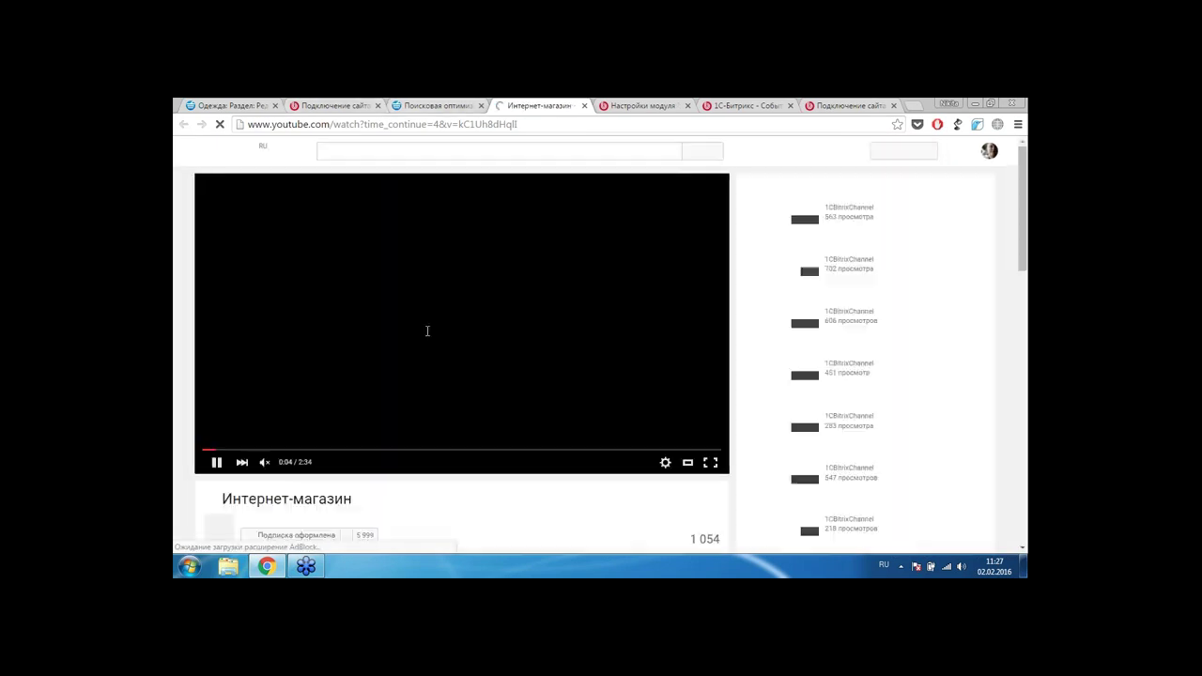
# Unmute and fullscreen the tutorial, following gamemart.org's Yandex authorization, linking and access confirmation.
pyautogui.click(263, 461)
pyautogui.click(710, 462)
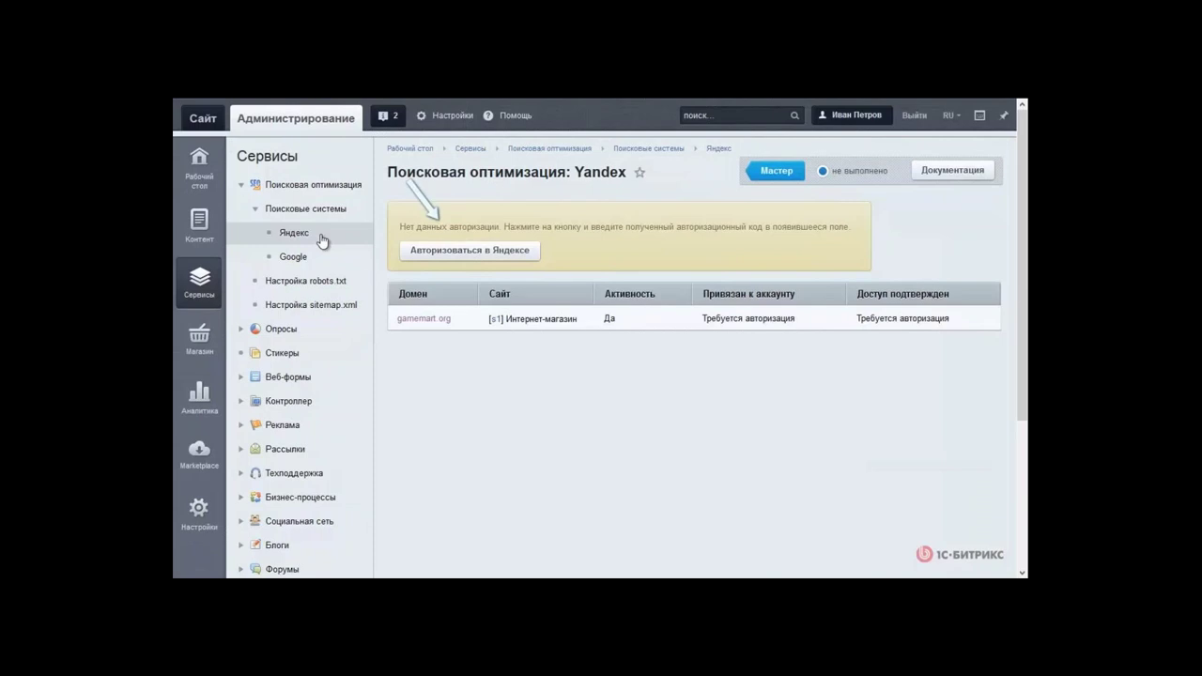
pyautogui.click(535, 251)
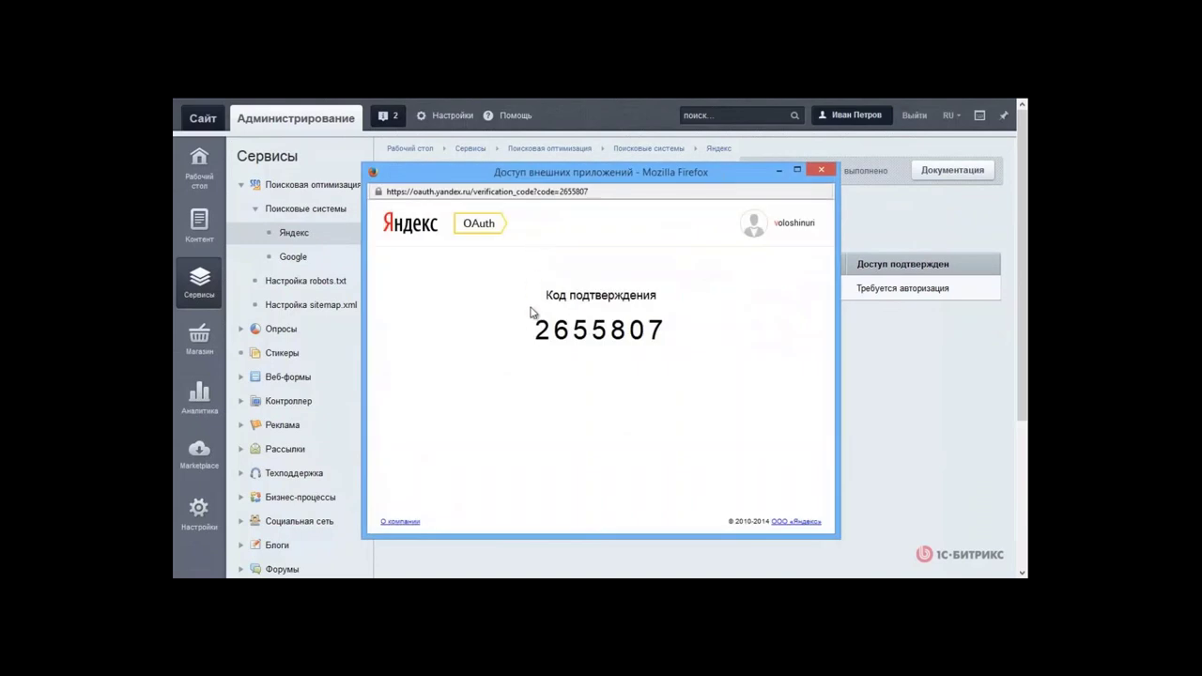
pyautogui.moveTo(532, 336); pyautogui.dragTo(668, 331)
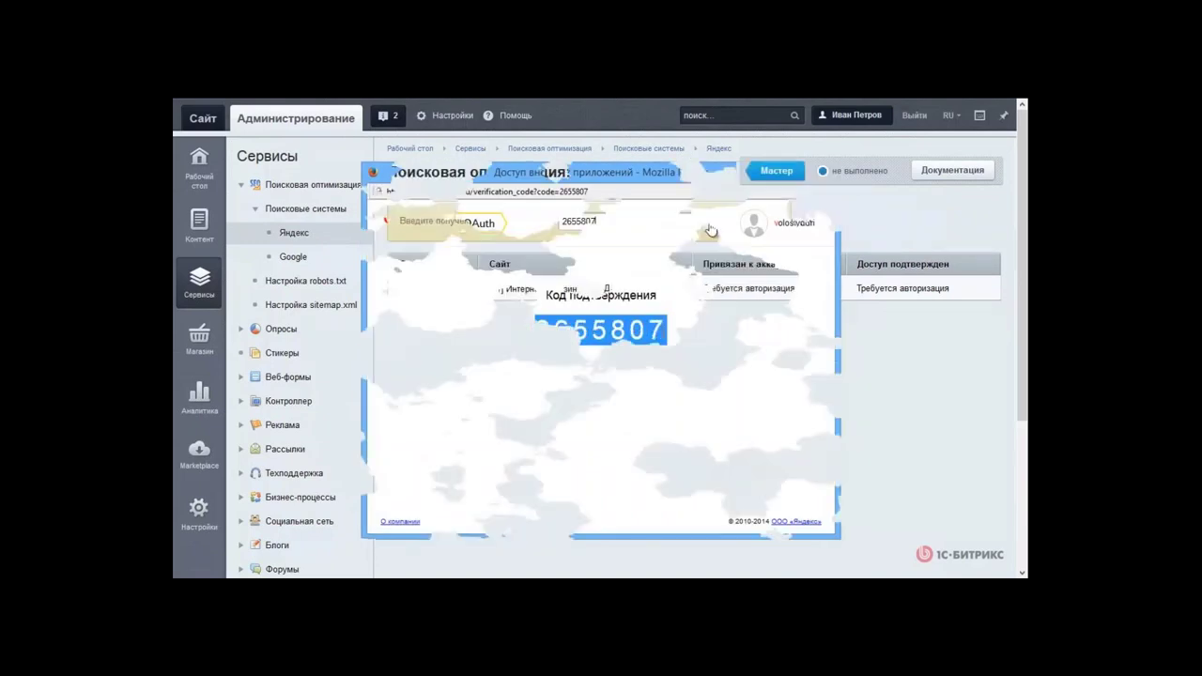
pyautogui.click(717, 223)
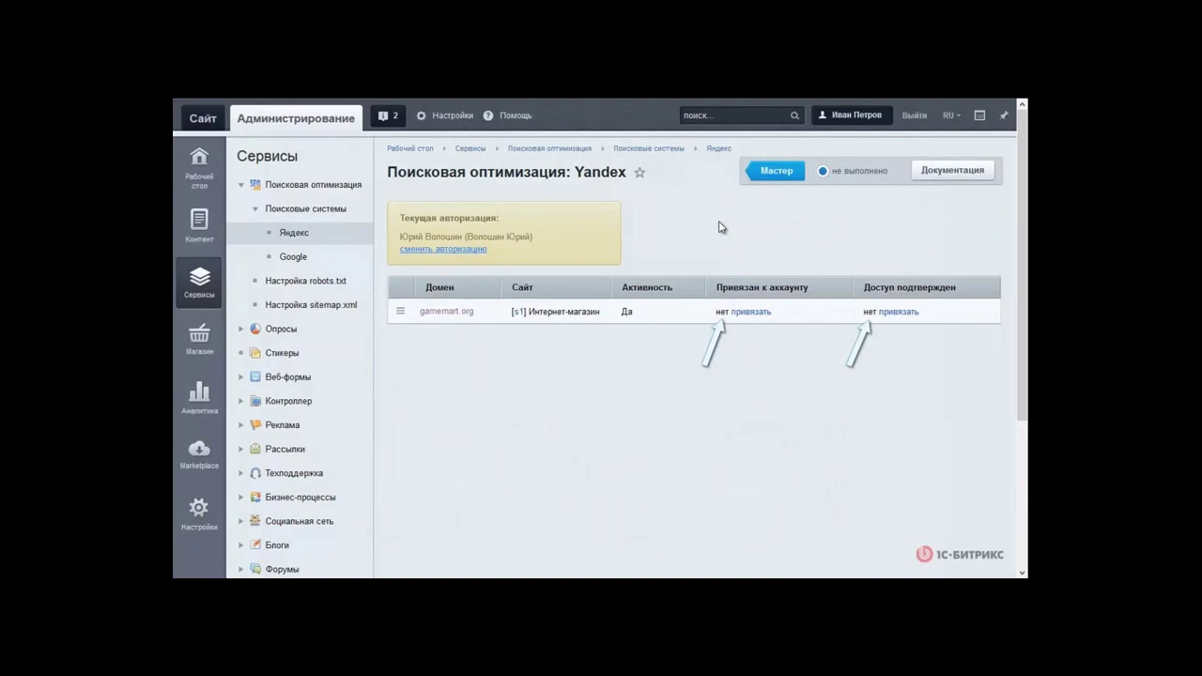
pyautogui.click(757, 314)
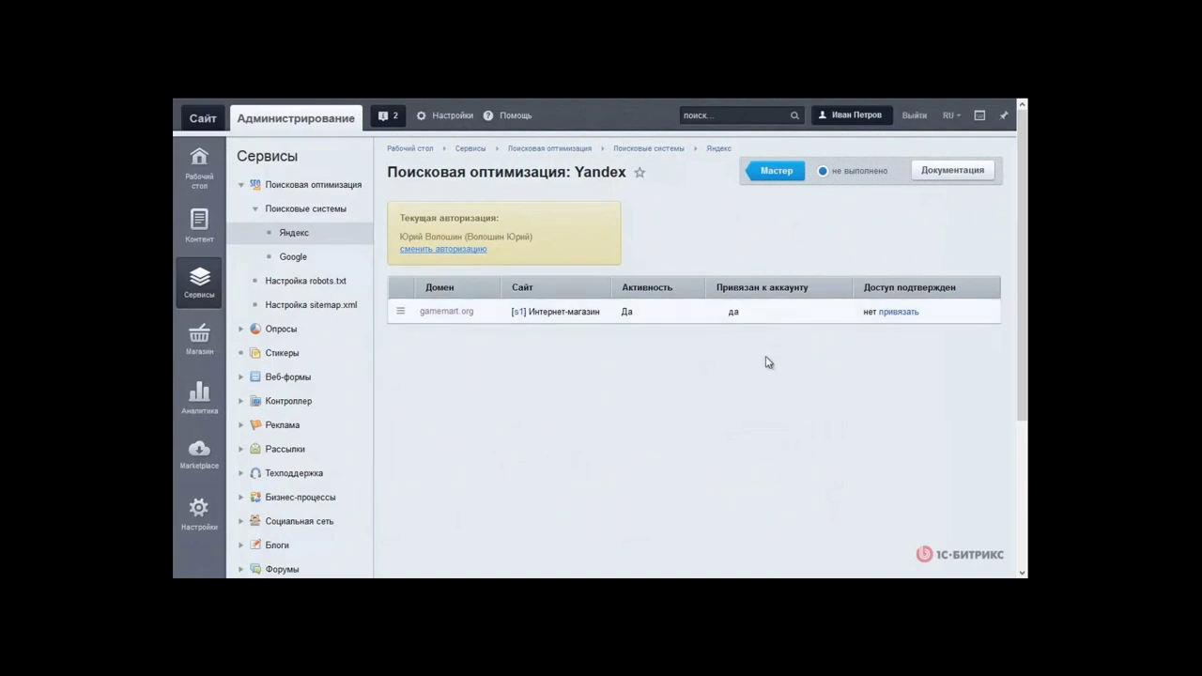
pyautogui.click(908, 312)
pyautogui.click(399, 312)
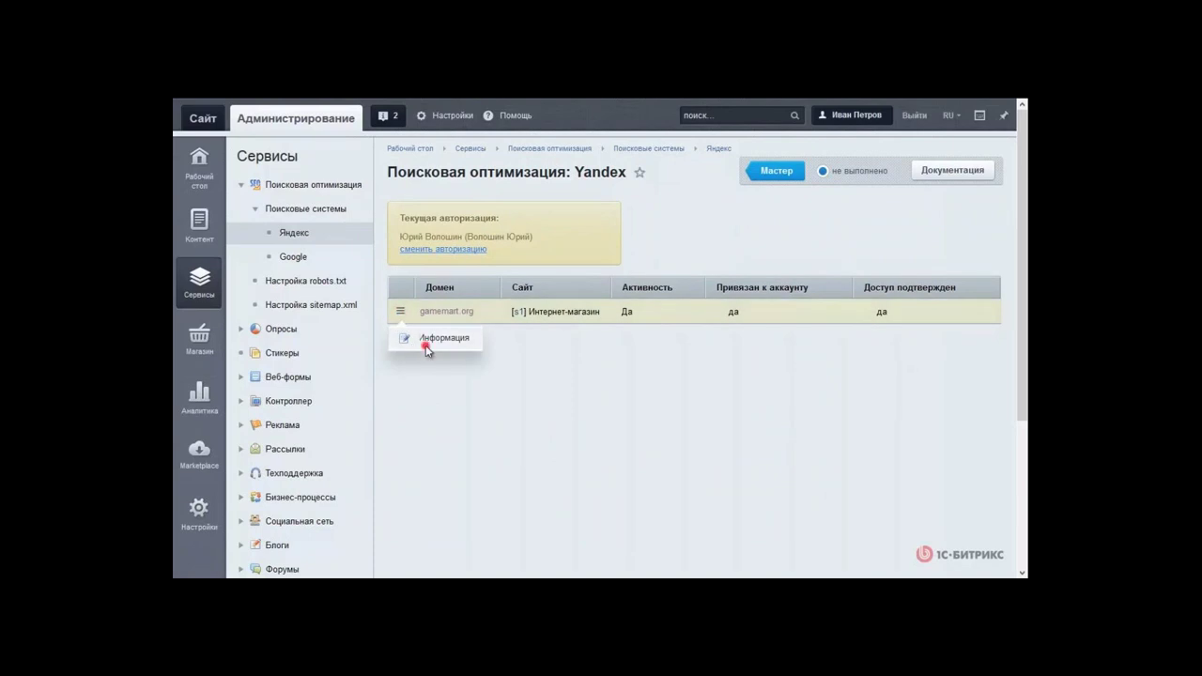
# Watch the Популярные запросы, Индексация and Оригинальные тексты tabs, then exit fullscreen.
pyautogui.click(422, 344)
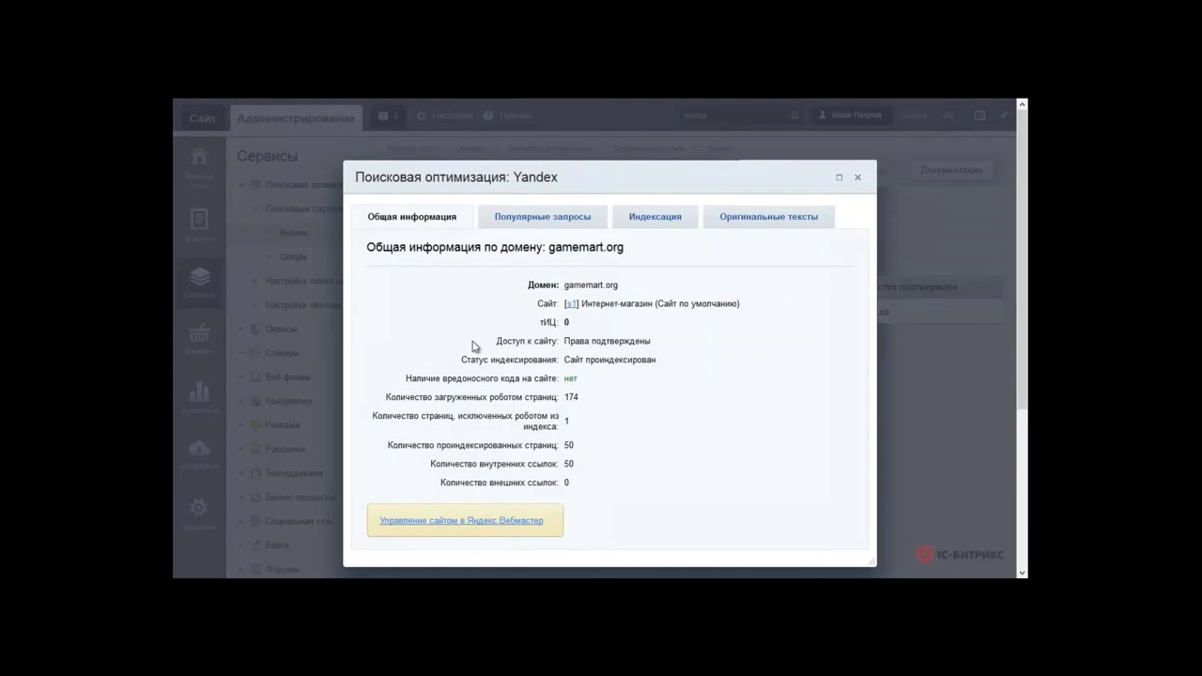
pyautogui.click(525, 226)
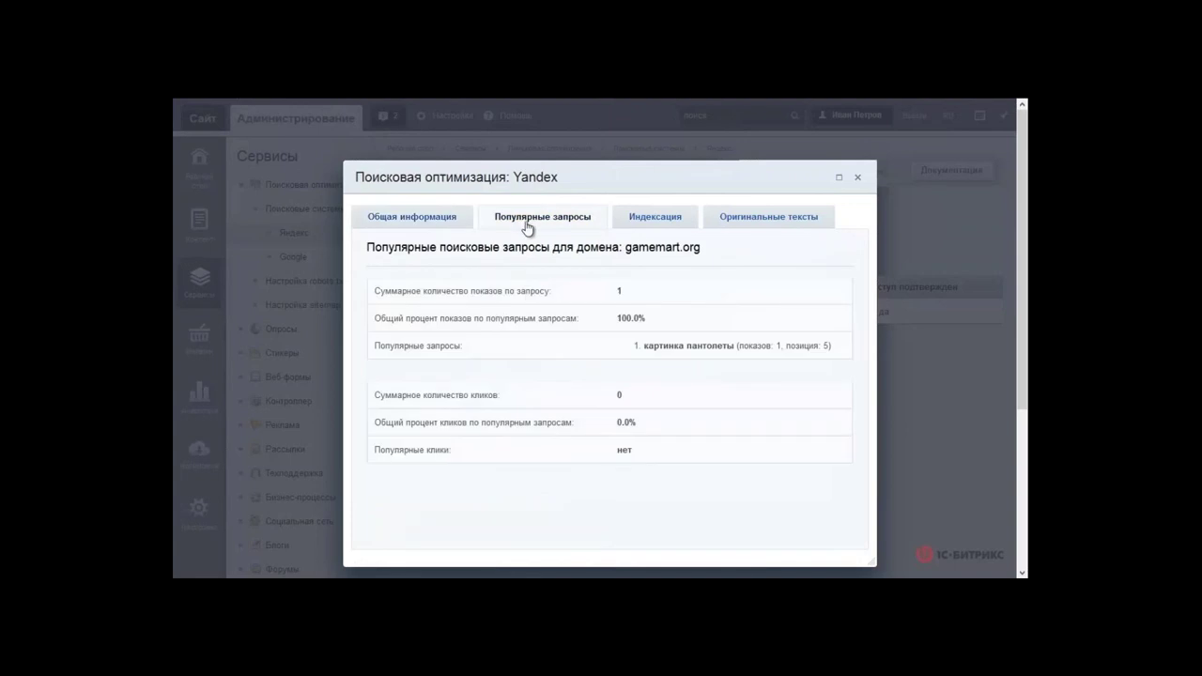
pyautogui.click(655, 226)
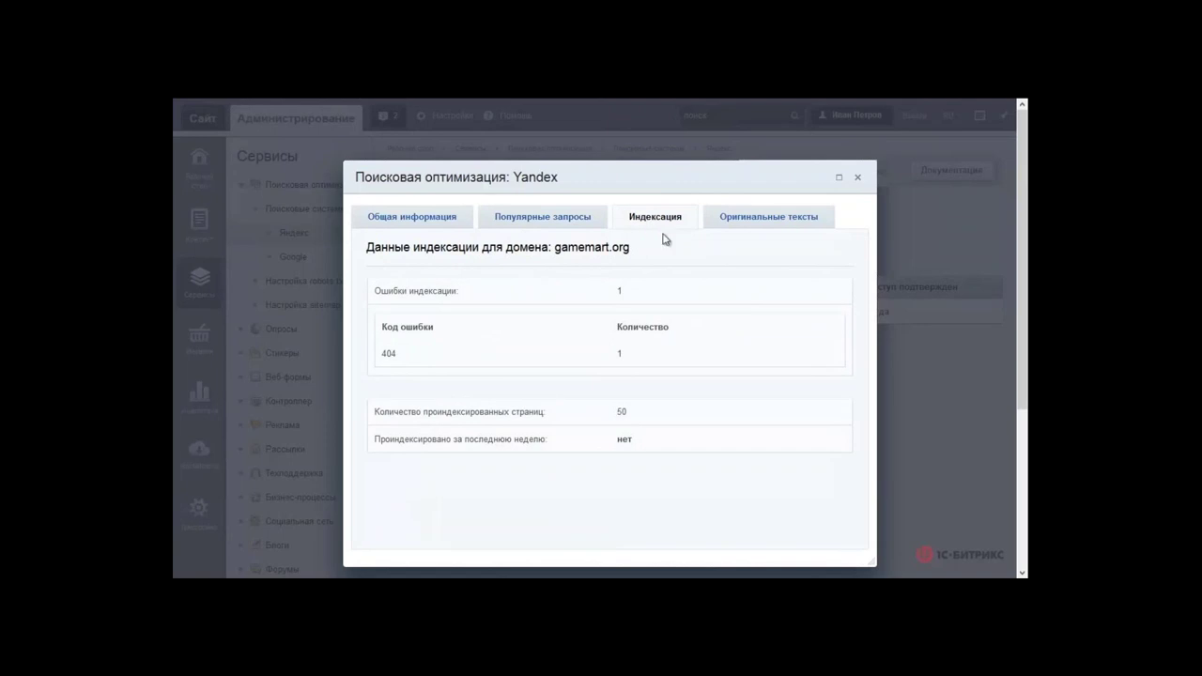
pyautogui.click(753, 226)
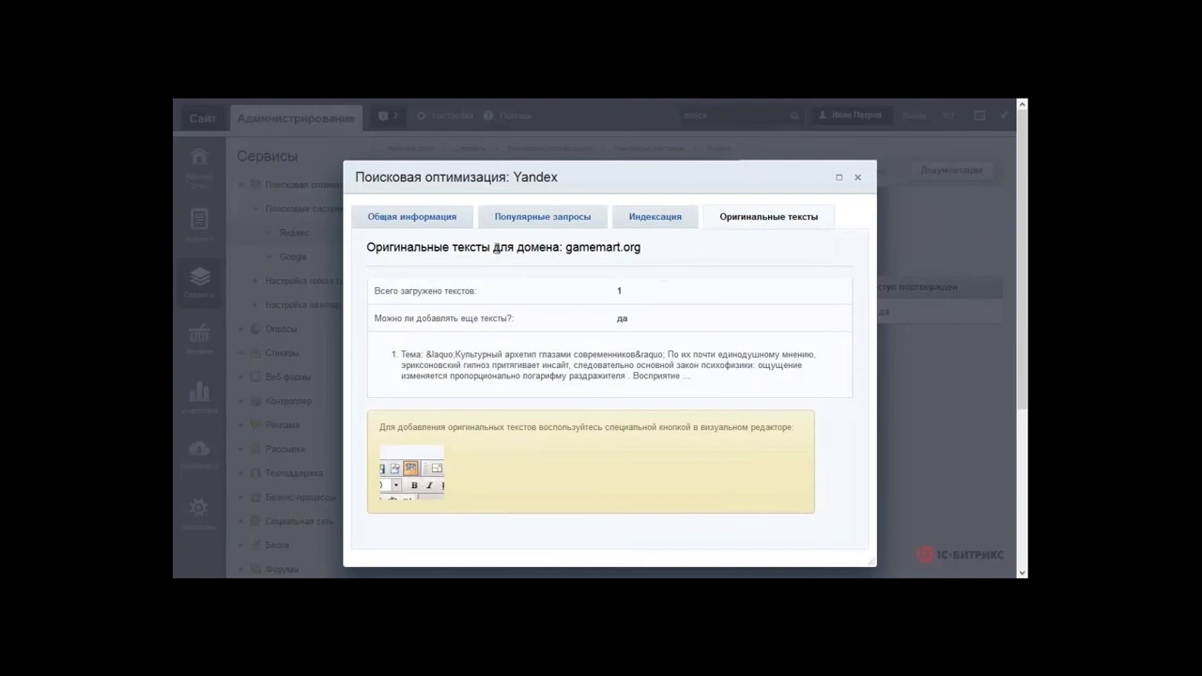
pyautogui.click(454, 233)
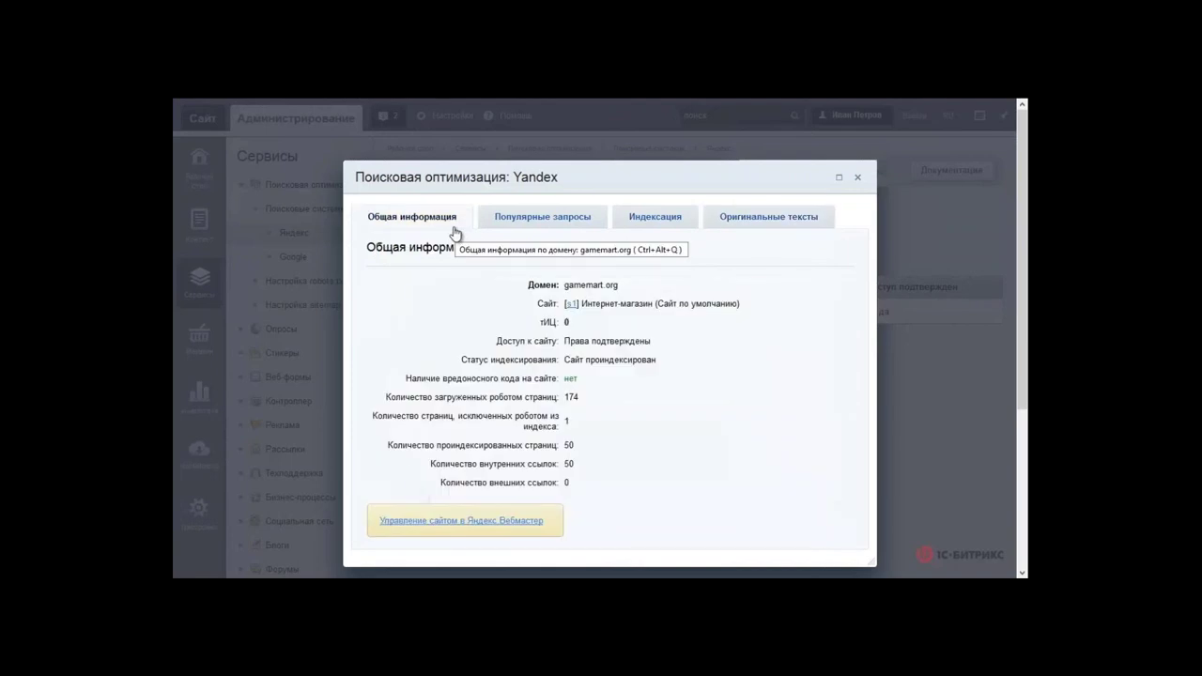
pyautogui.moveTo(827, 455)
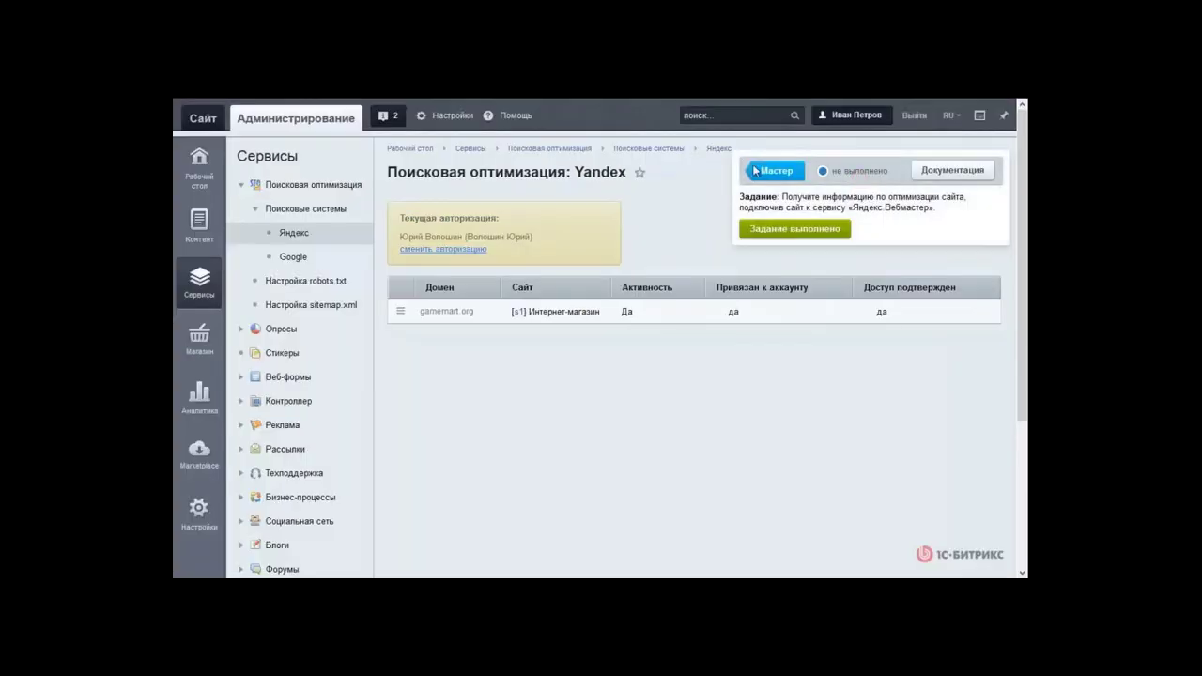
pyautogui.doubleClick(815, 429)
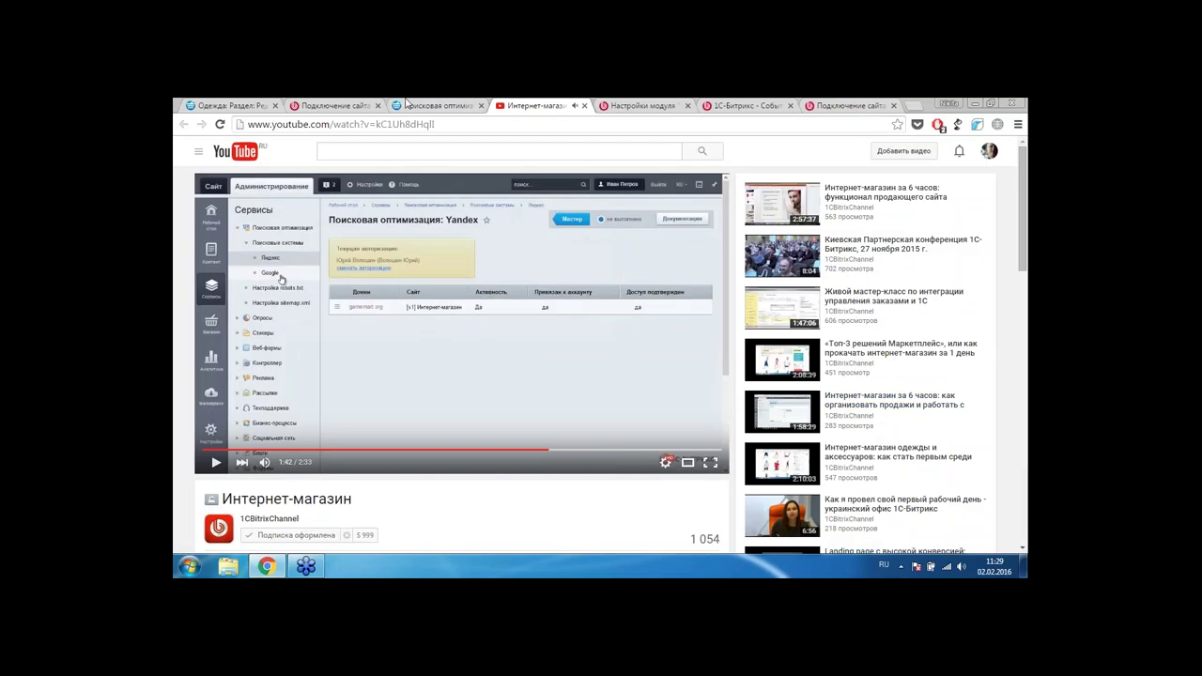
# Open the store's robots.txt settings from the SEO section.
pyautogui.click(435, 107)
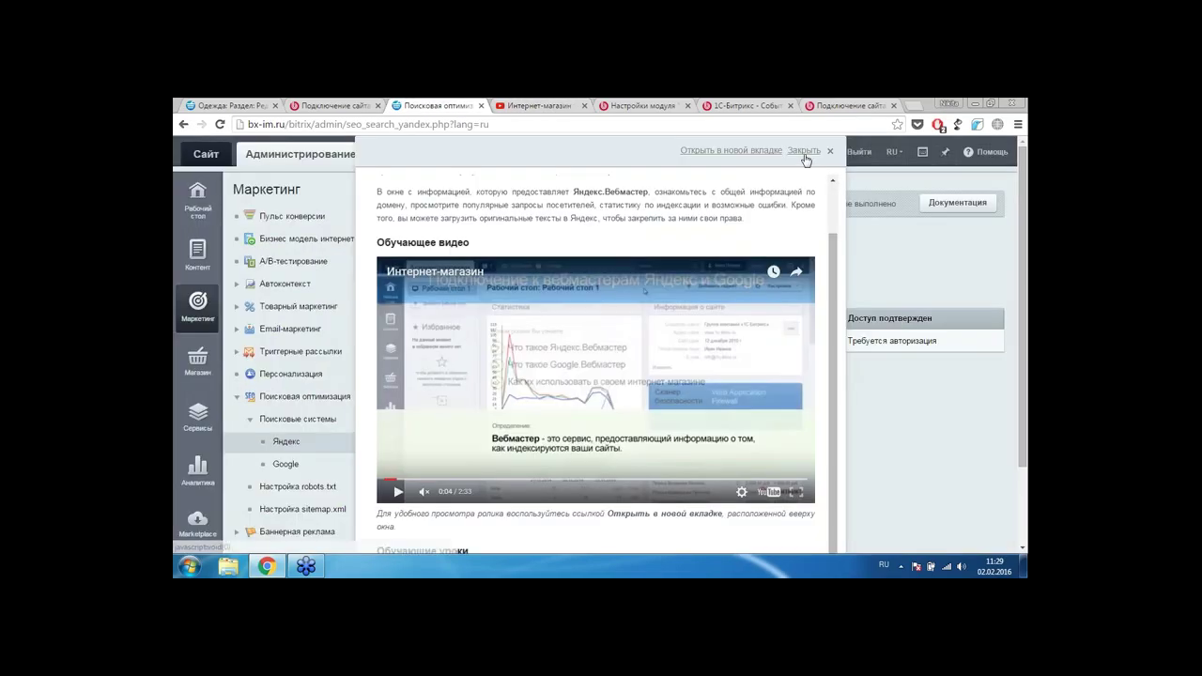
pyautogui.click(803, 151)
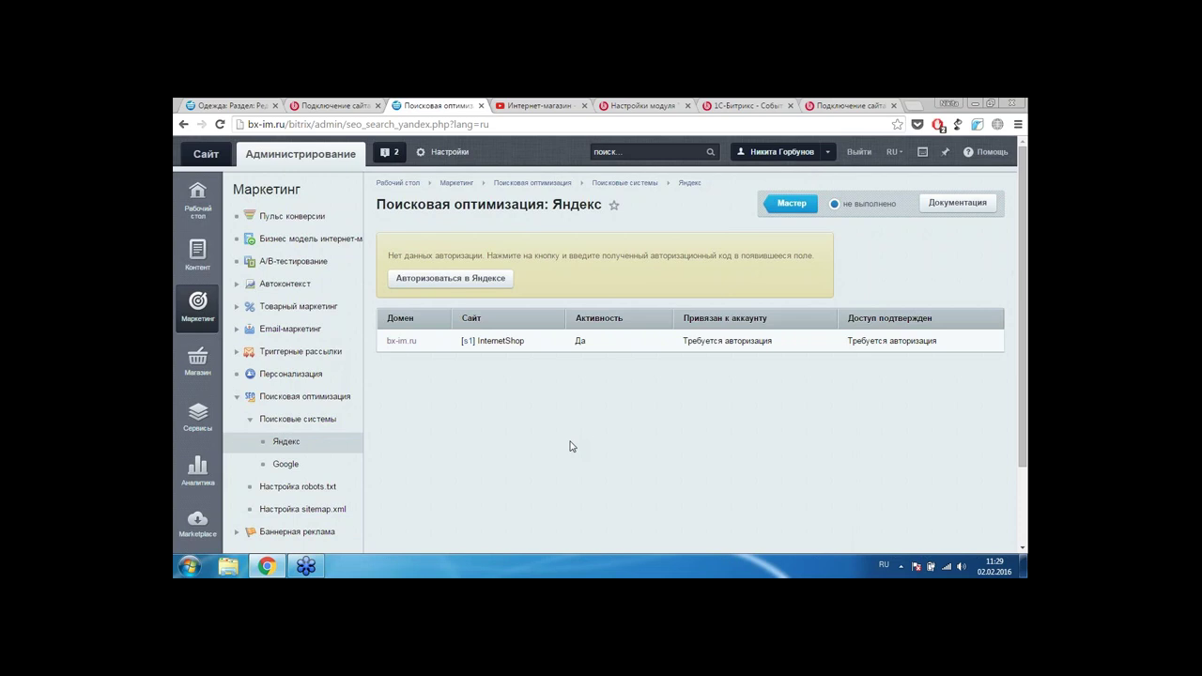
pyautogui.scroll(-2, 569, 445)
pyautogui.click(315, 388)
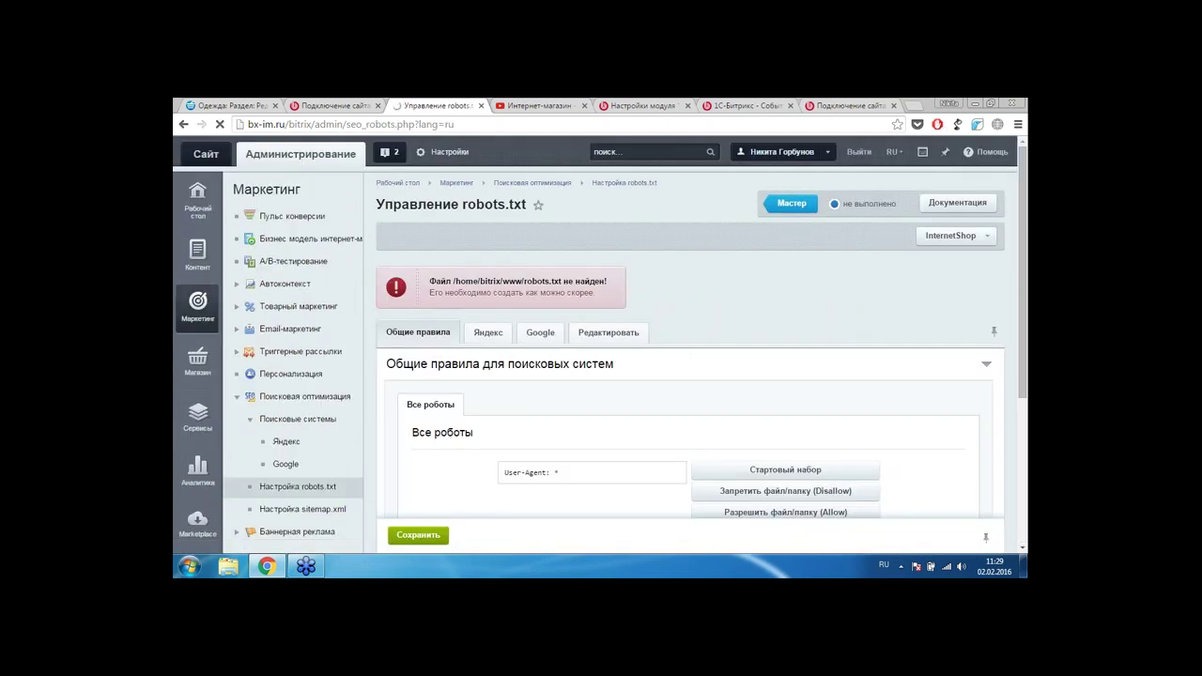
pyautogui.scroll(-3, 683, 353)
pyautogui.scroll(2, 685, 349)
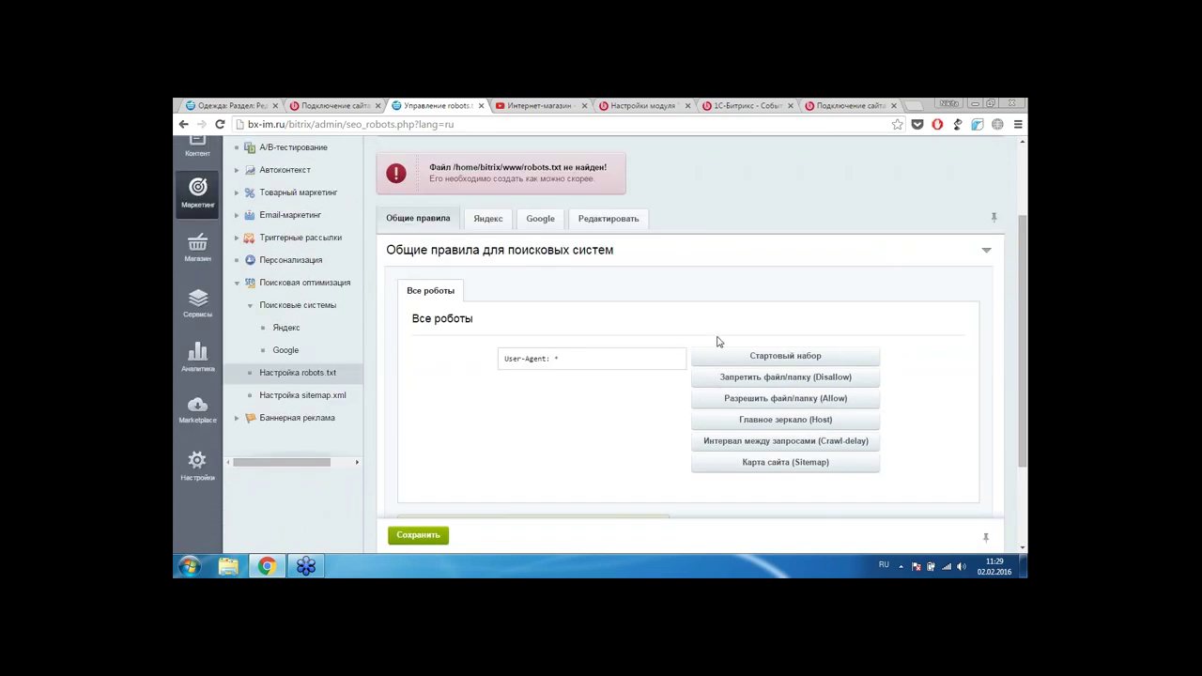
pyautogui.scroll(2, 721, 342)
pyautogui.scroll(-2, 765, 336)
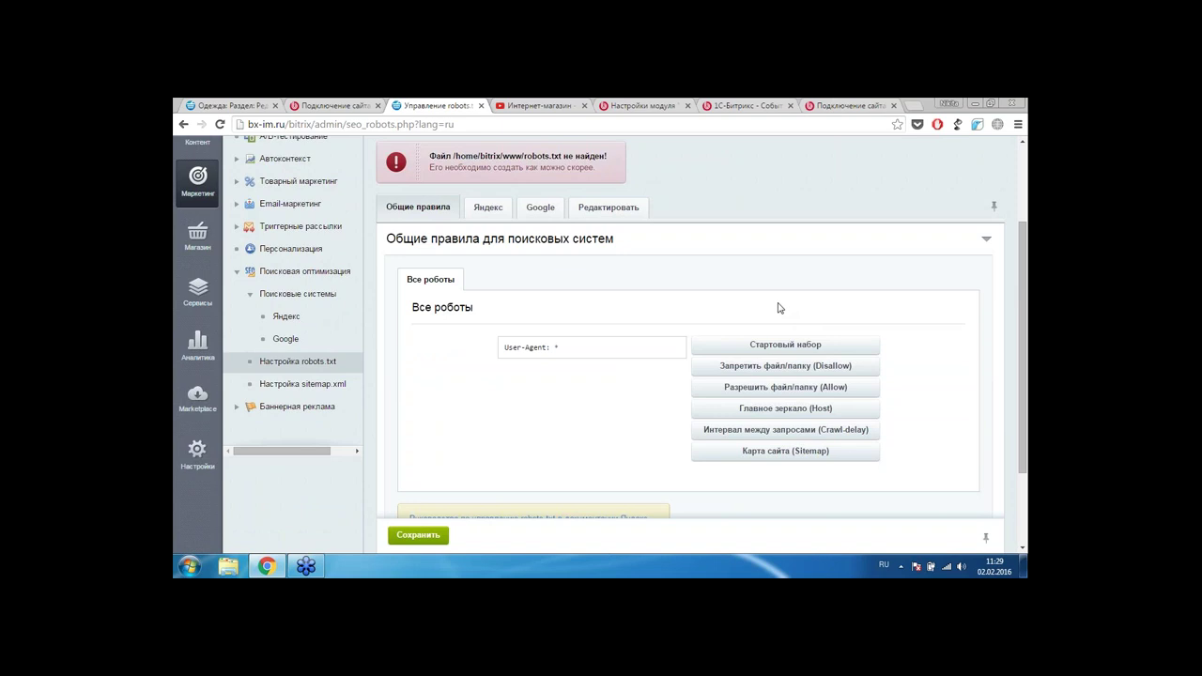
pyautogui.scroll(-1, 778, 308)
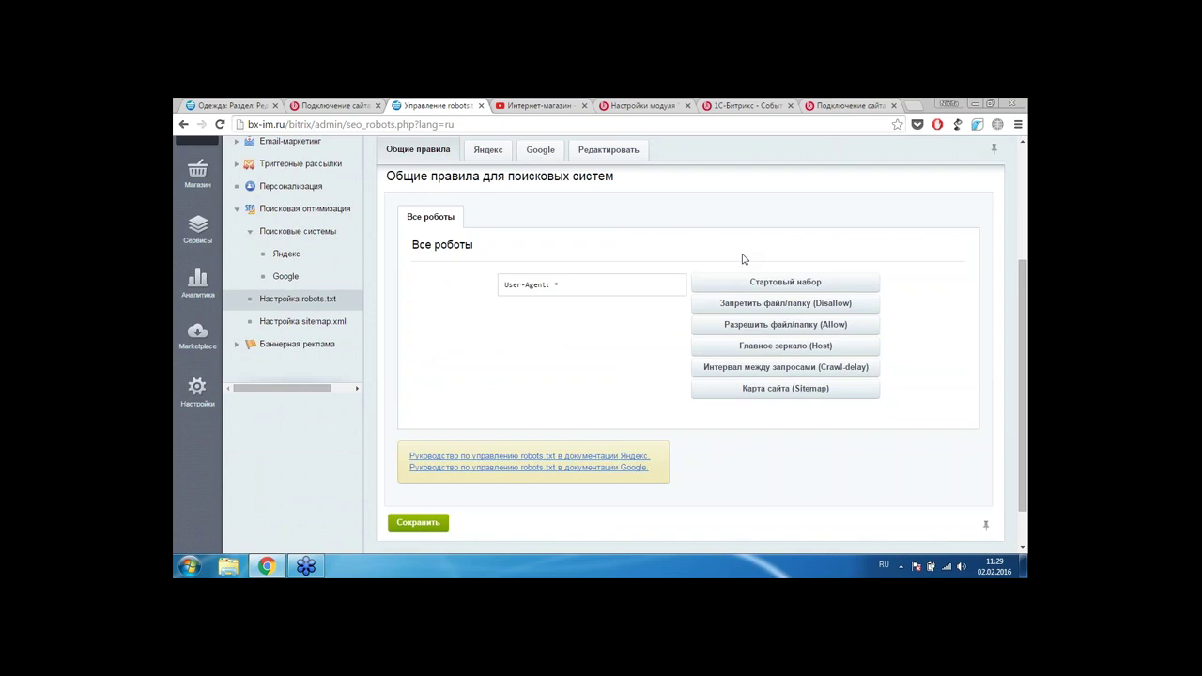
pyautogui.scroll(1, 744, 258)
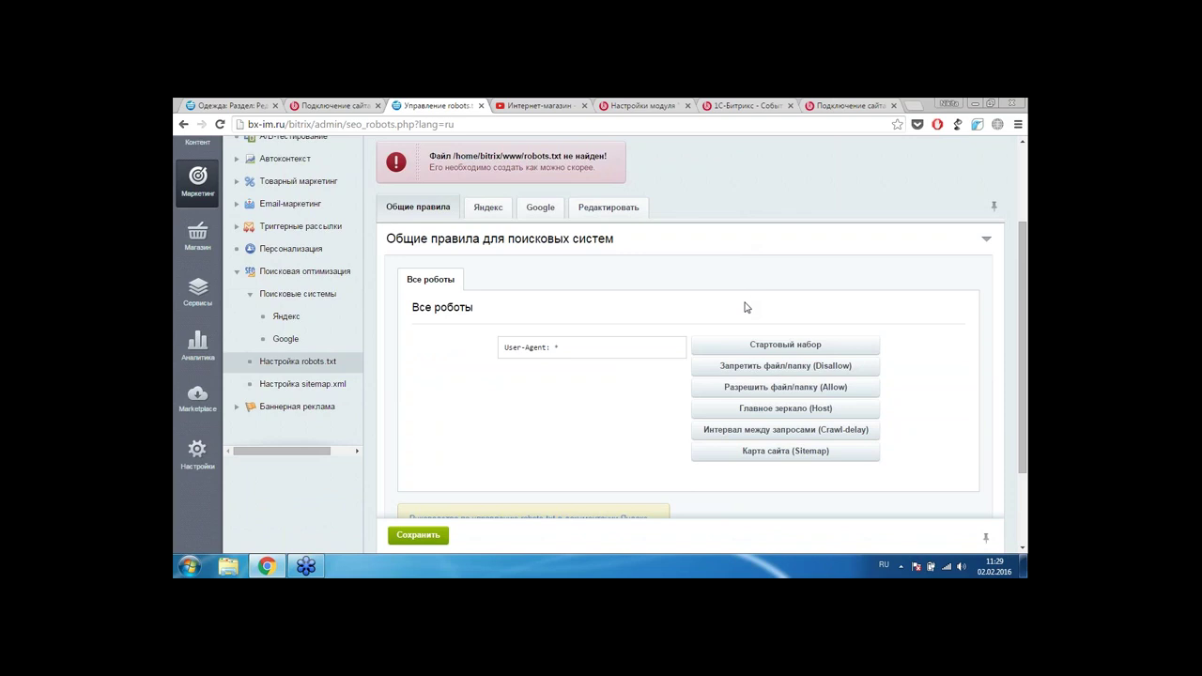
pyautogui.scroll(1, 756, 282)
pyautogui.scroll(-1, 760, 274)
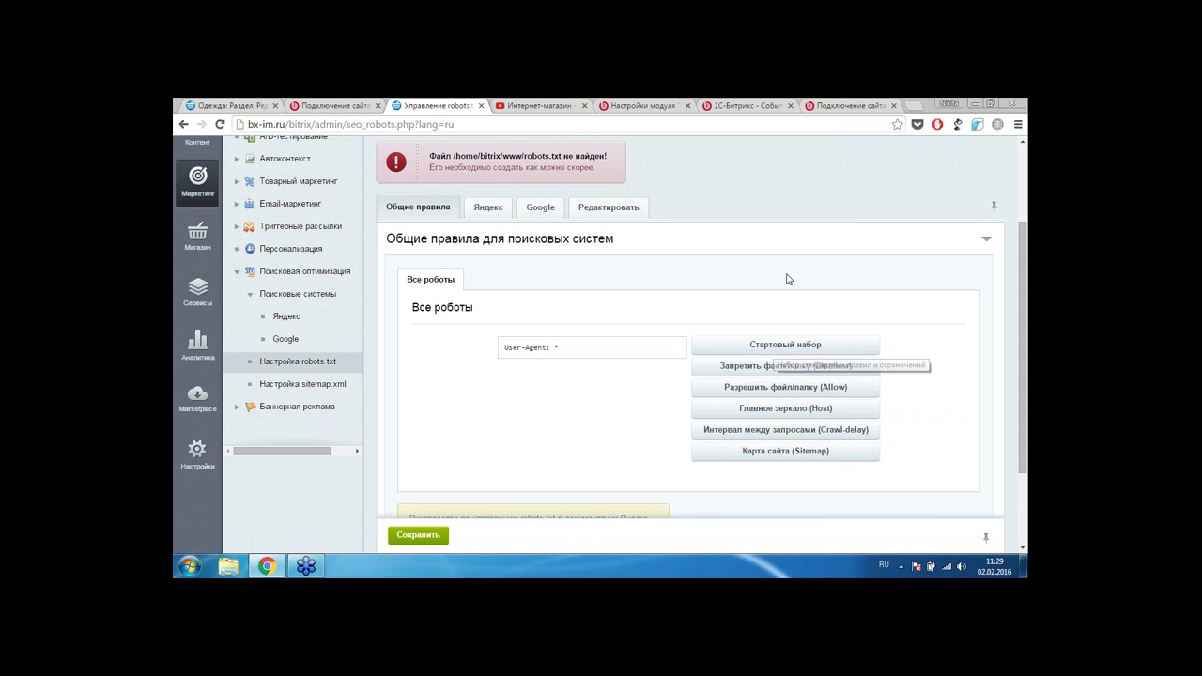
pyautogui.scroll(-1, 788, 274)
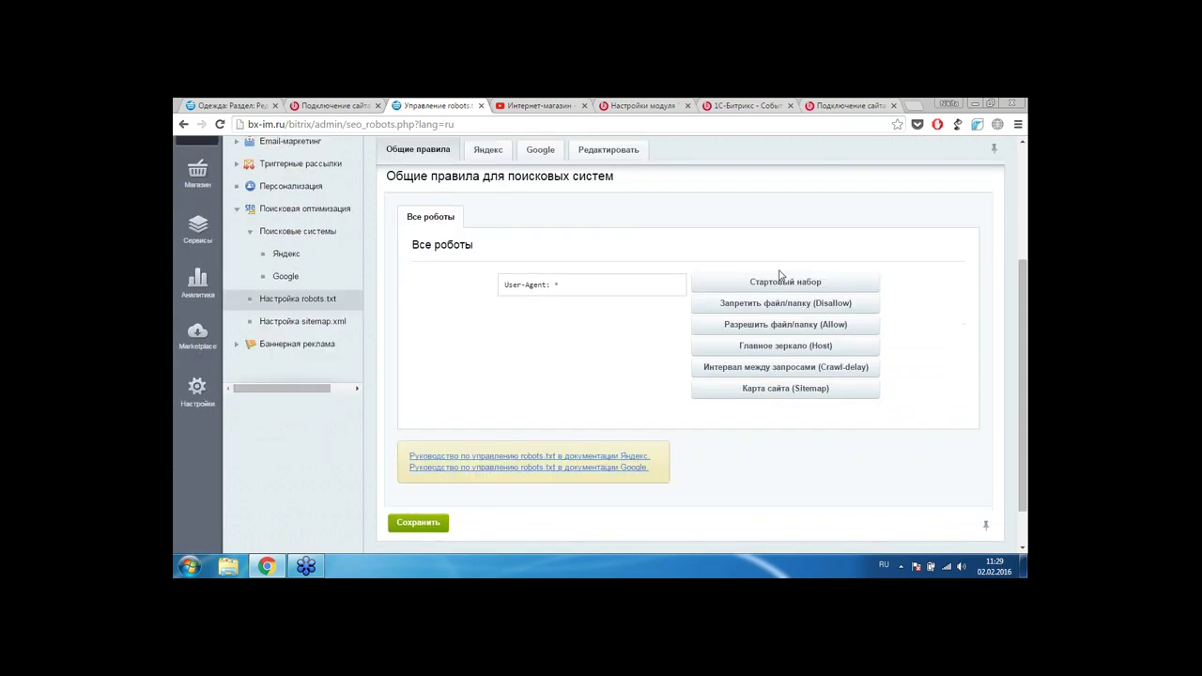
pyautogui.click(765, 285)
pyautogui.click(564, 379)
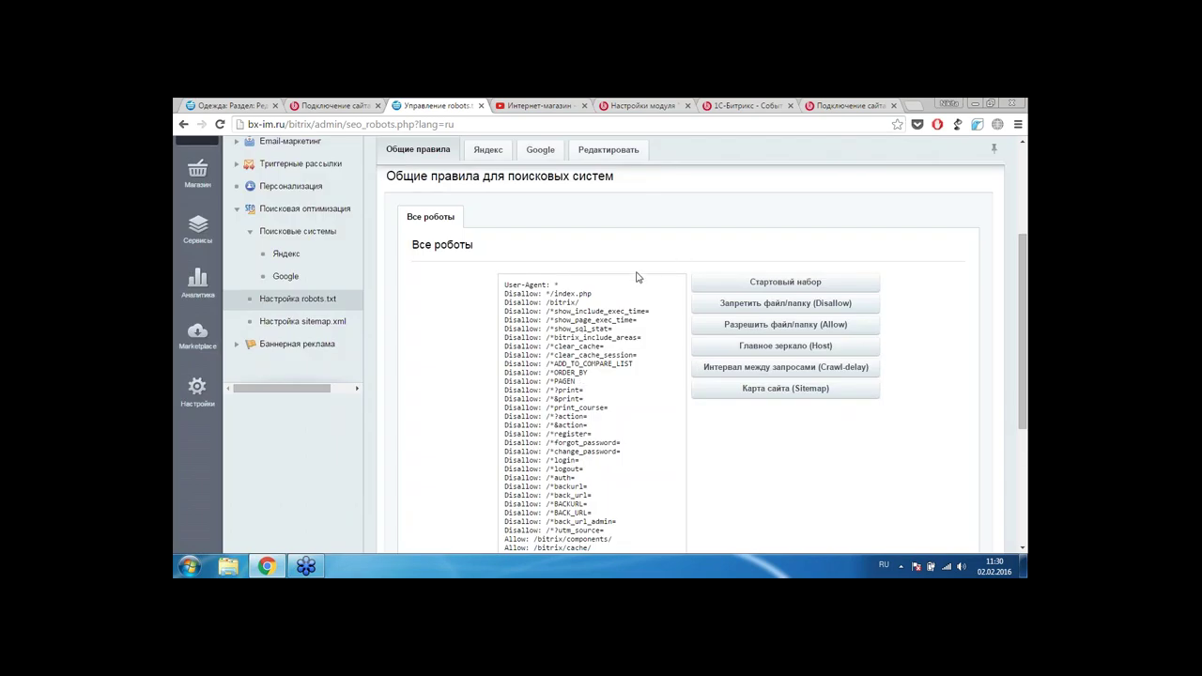
pyautogui.scroll(-3, 582, 285)
pyautogui.scroll(2, 582, 285)
pyautogui.scroll(-2, 594, 353)
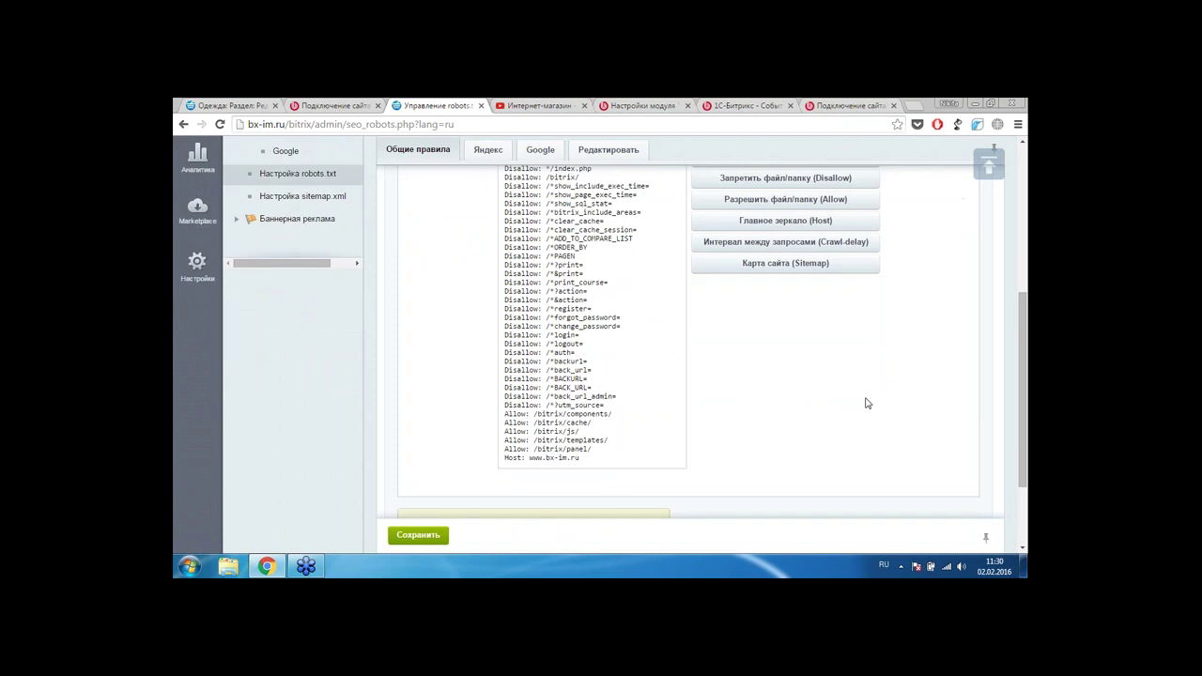
pyautogui.scroll(3, 897, 416)
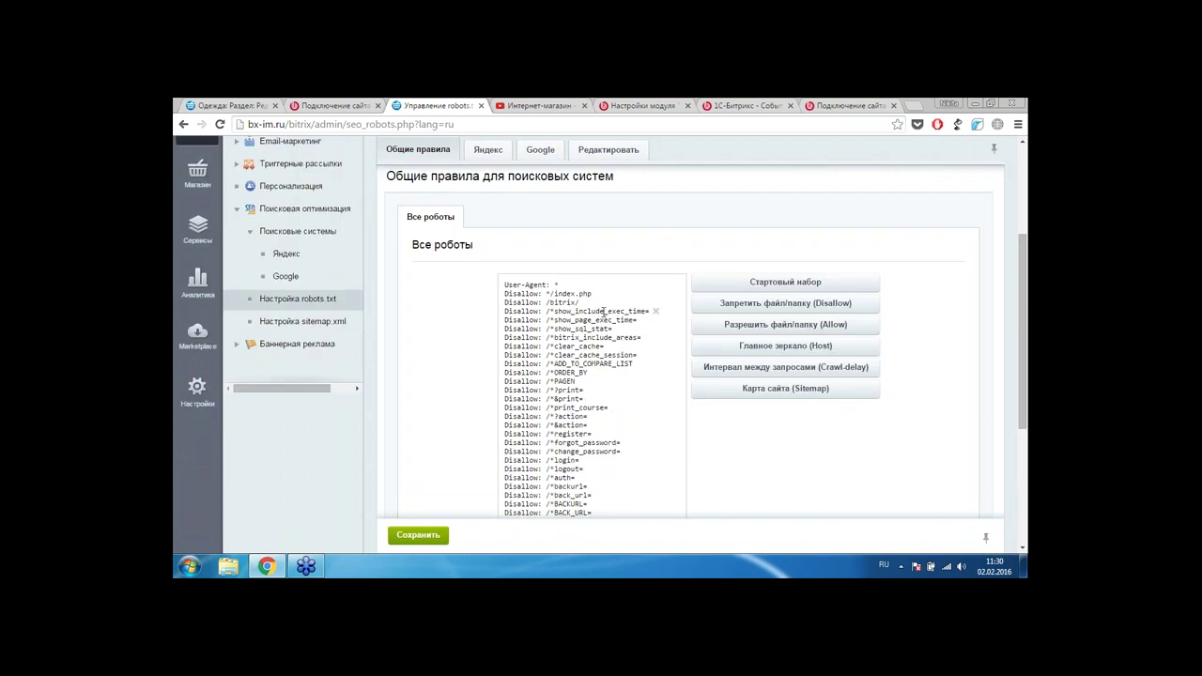
pyautogui.moveTo(524, 346); pyautogui.dragTo(584, 363)
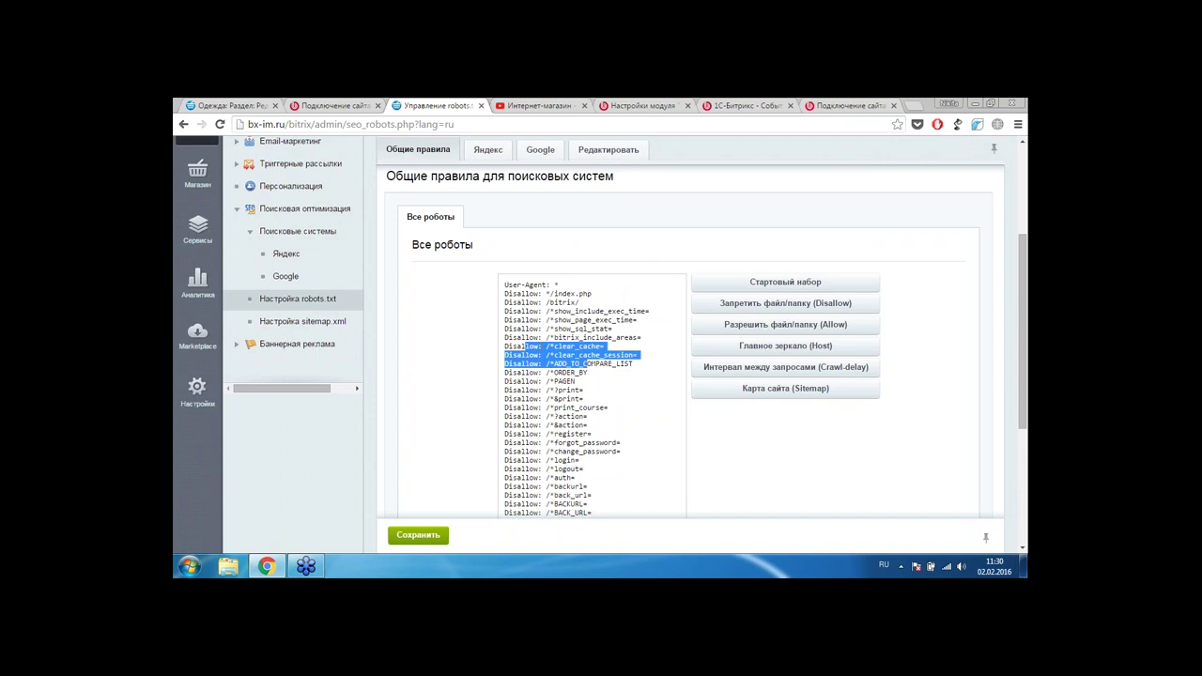
pyautogui.scroll(-1, 601, 362)
pyautogui.click(693, 354)
pyautogui.scroll(-2, 563, 422)
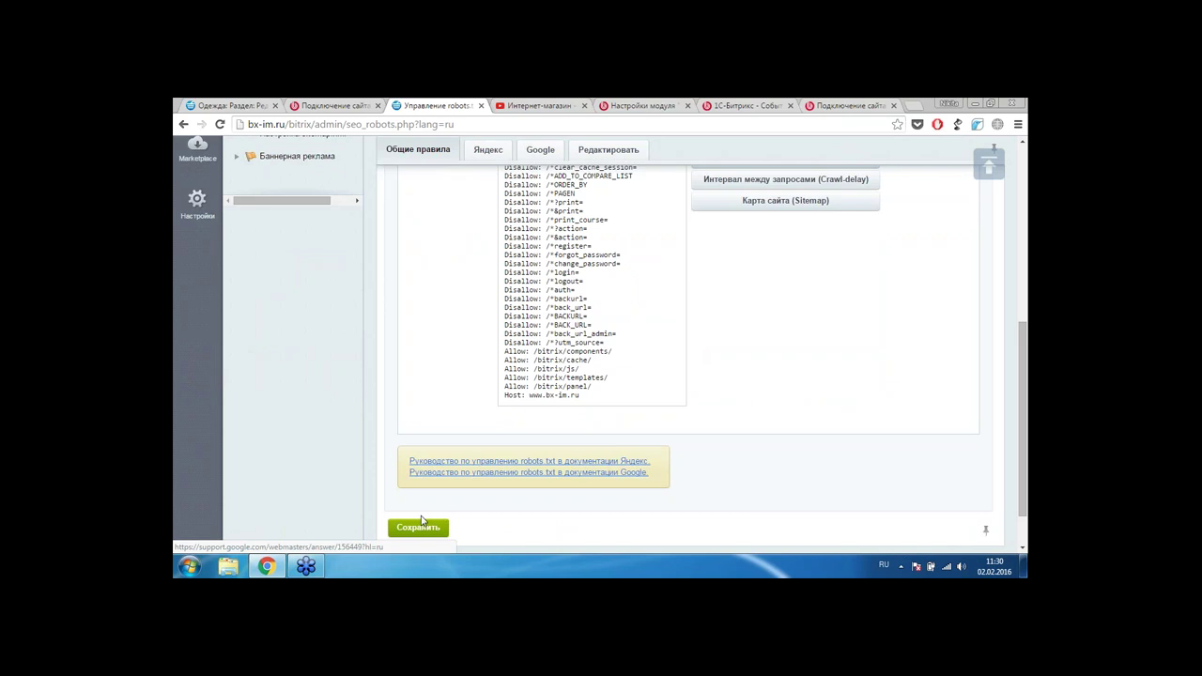
pyautogui.click(421, 528)
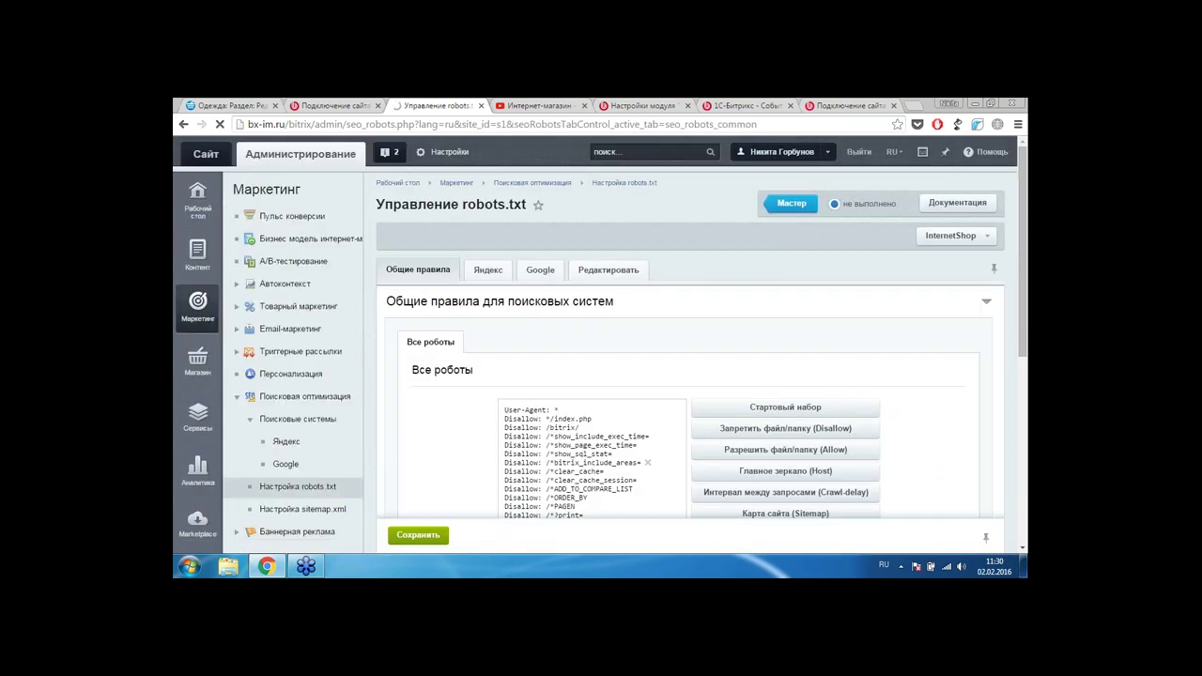
pyautogui.click(488, 270)
# Review the YandexMedia, YandexImages, Google and full robots.txt rules, then go to sitemap.xml settings.
pyautogui.scroll(-1, 751, 272)
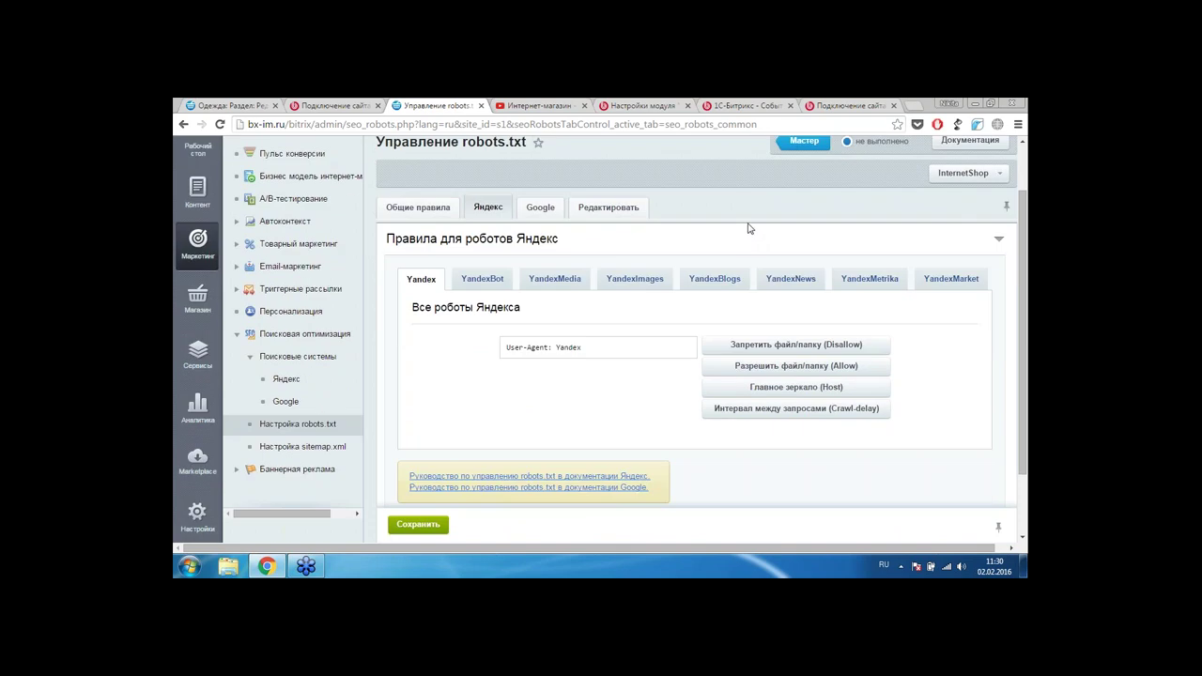
pyautogui.click(570, 286)
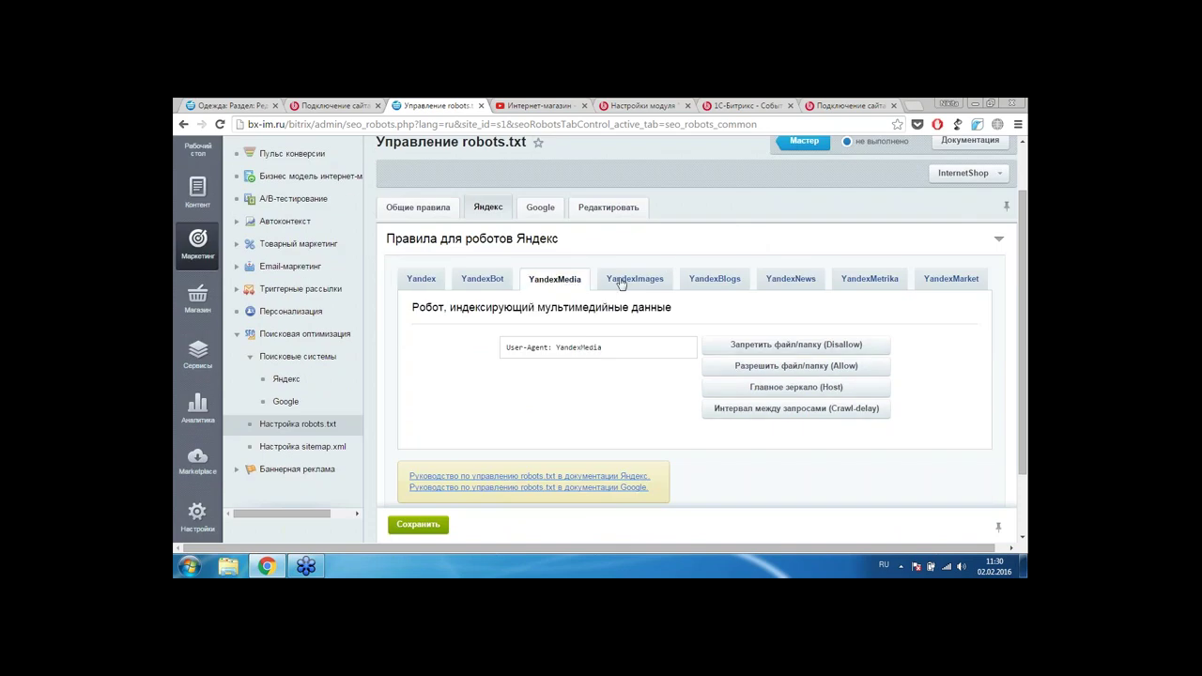
pyautogui.click(619, 281)
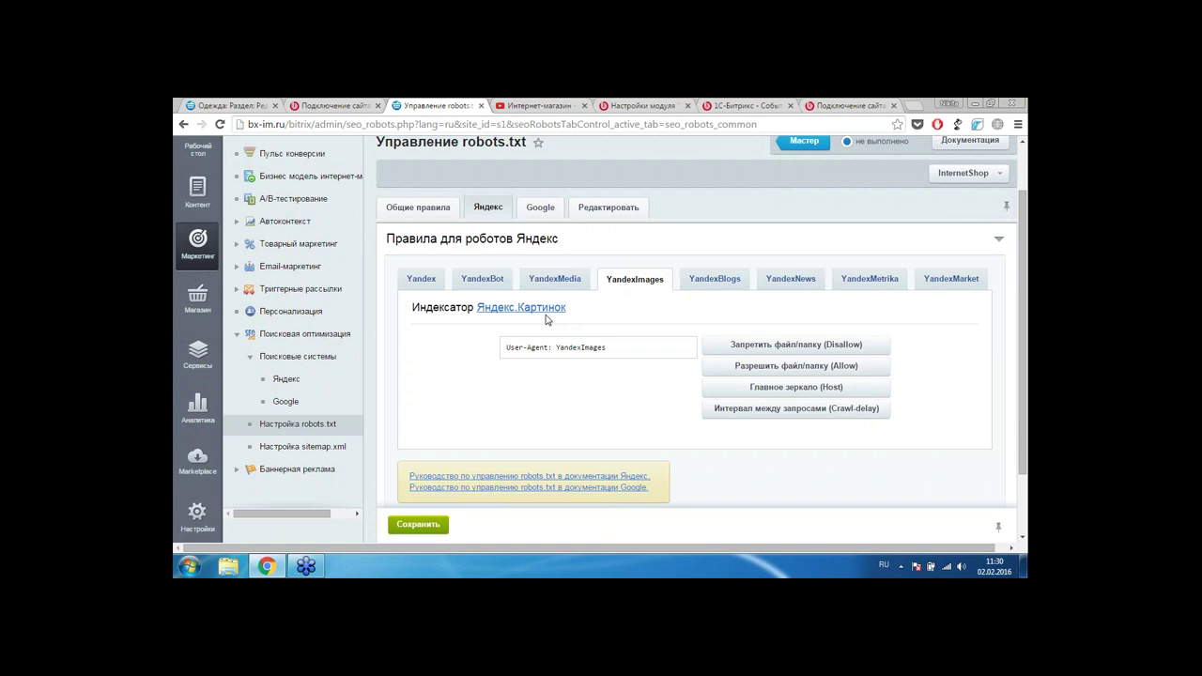
pyautogui.click(549, 208)
pyautogui.click(606, 210)
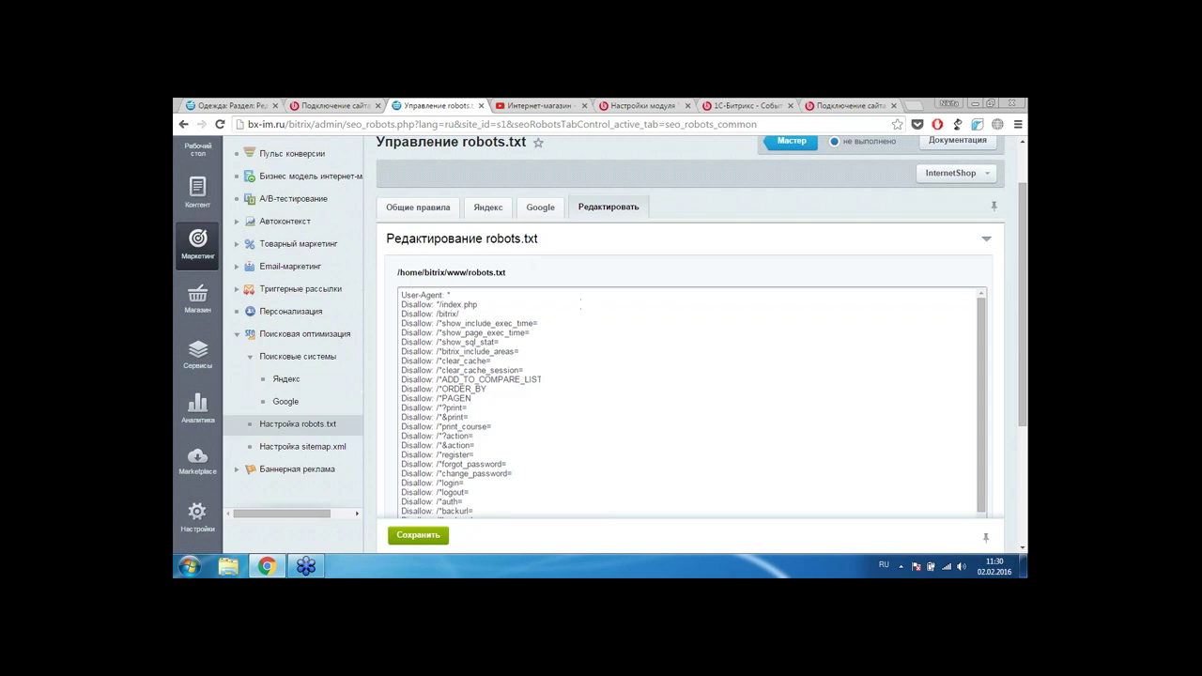
pyautogui.click(418, 208)
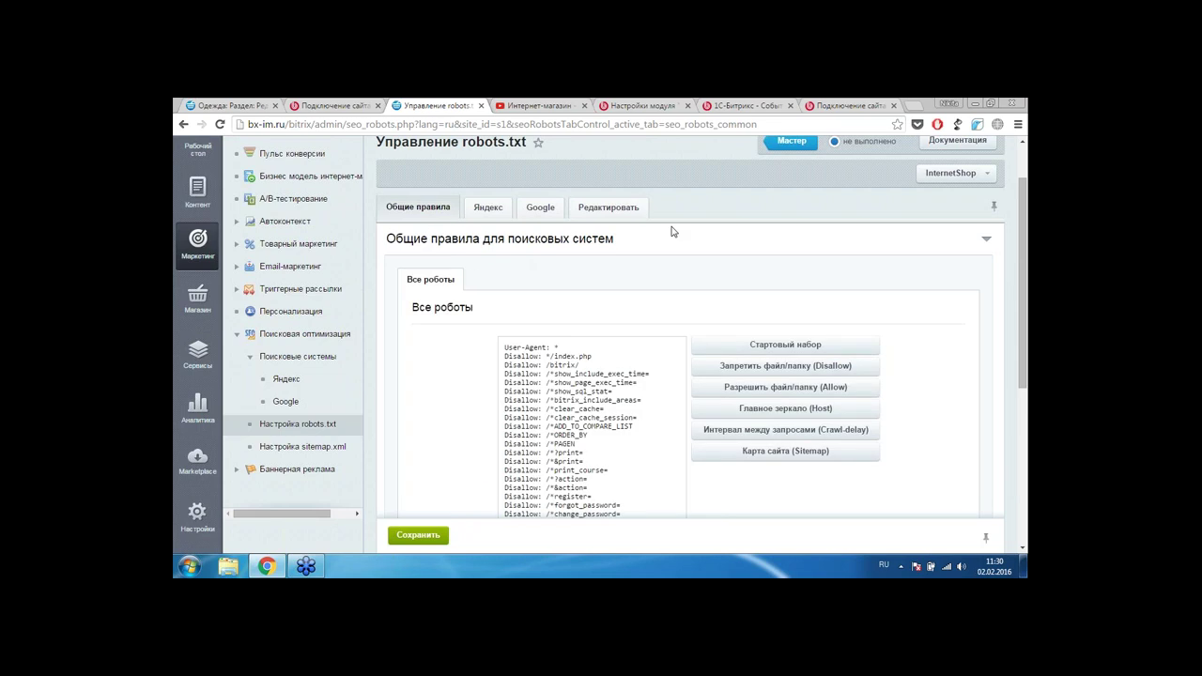
pyautogui.scroll(-2, 685, 232)
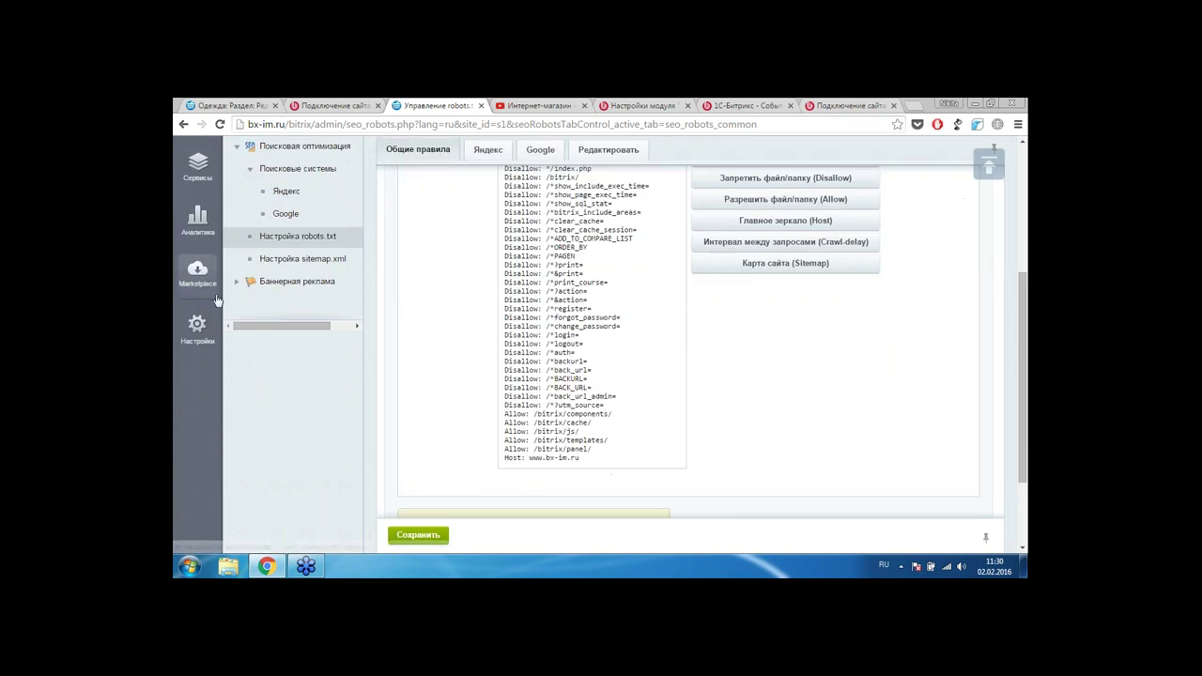
pyautogui.click(303, 262)
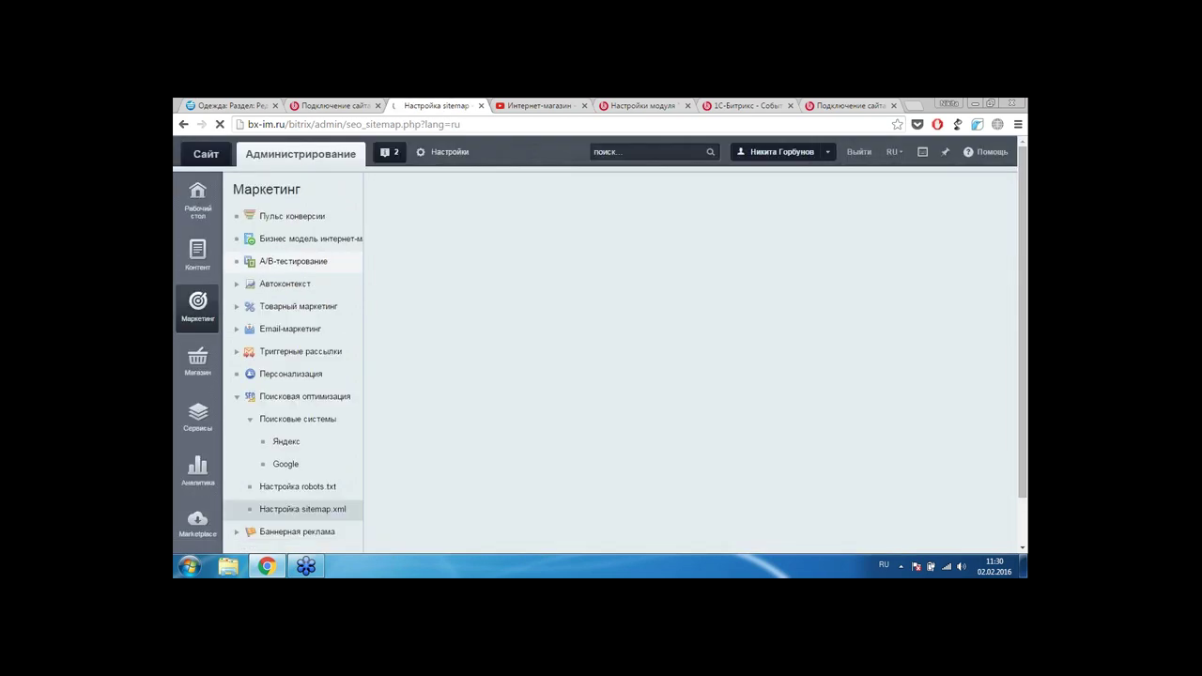
# Add a new sitemap setting for the [ia] online store site and review its file options.
pyautogui.click(450, 236)
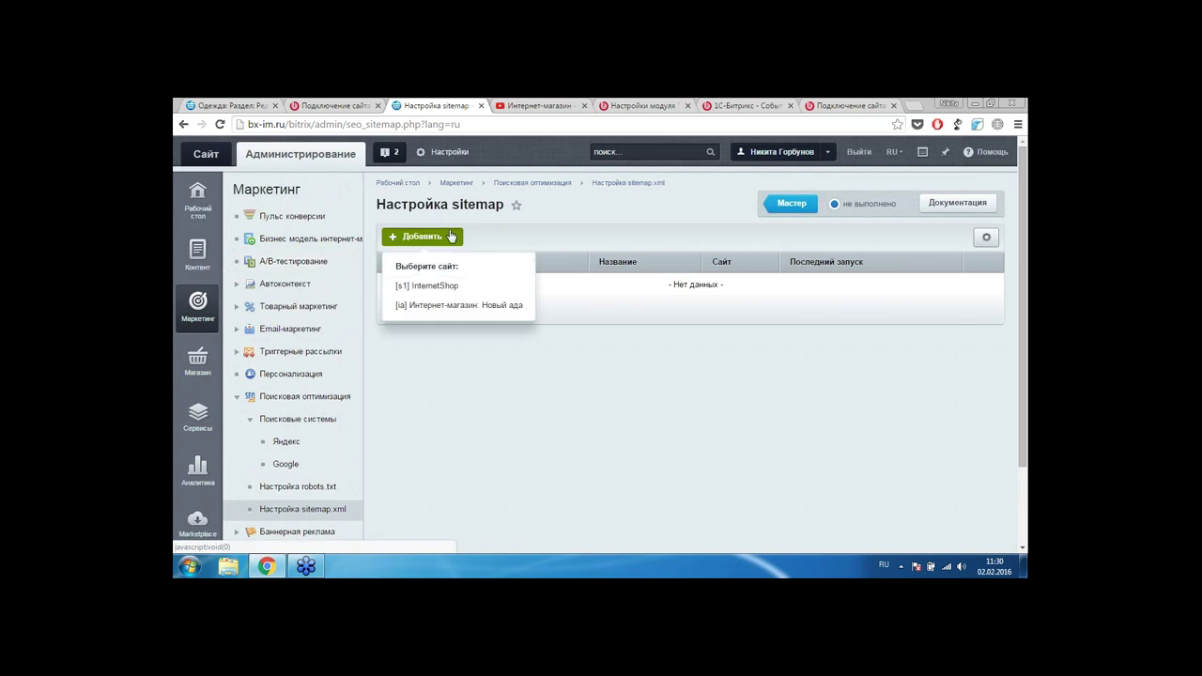
pyautogui.click(440, 306)
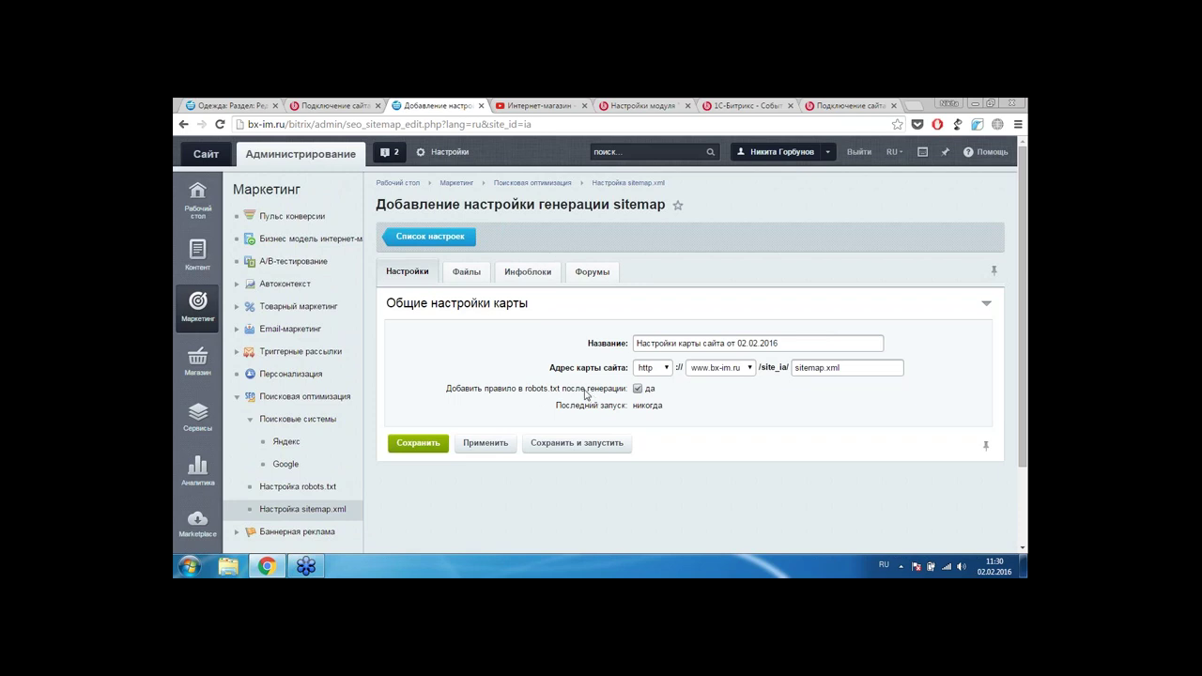
pyautogui.click(467, 272)
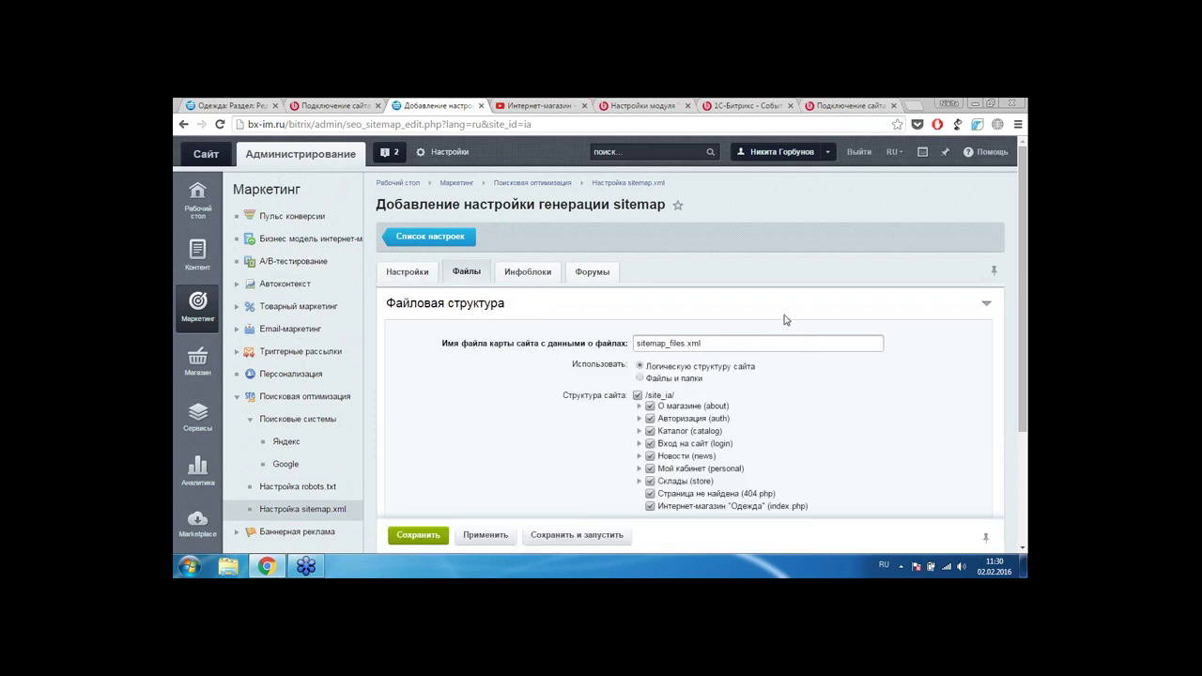
pyautogui.scroll(-1, 805, 296)
pyautogui.scroll(-1, 805, 287)
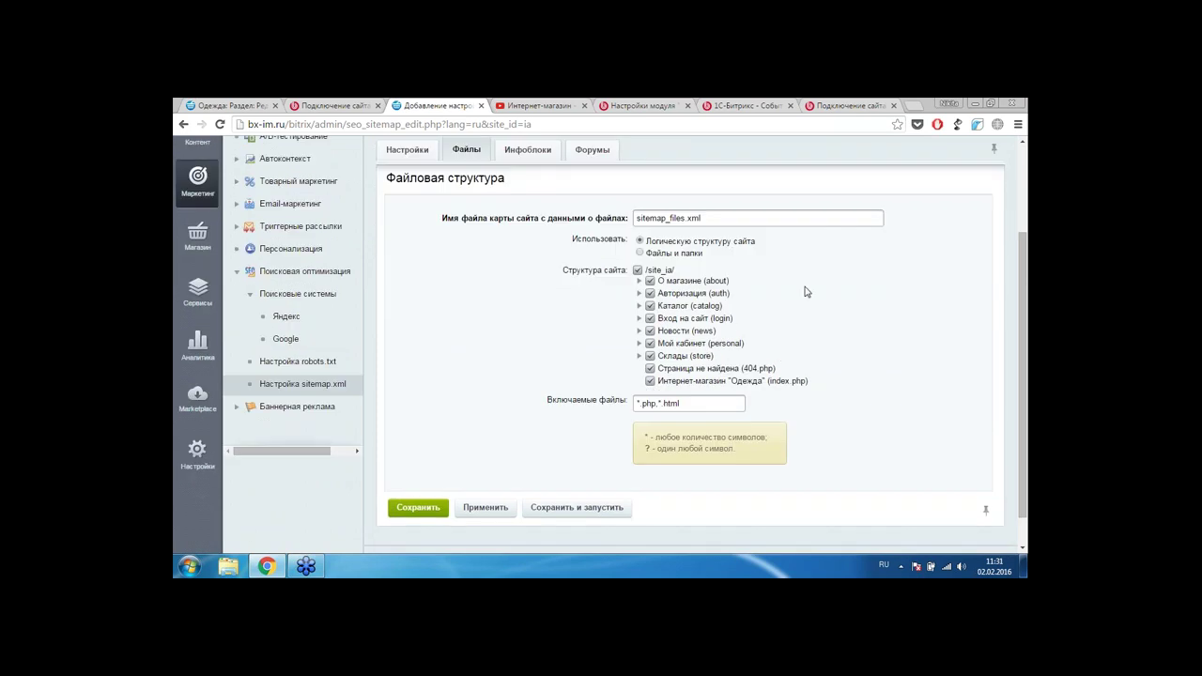
# Check the Инфоблоки and Форумы options, then save and run the sitemap generation.
pyautogui.click(526, 151)
pyautogui.click(592, 173)
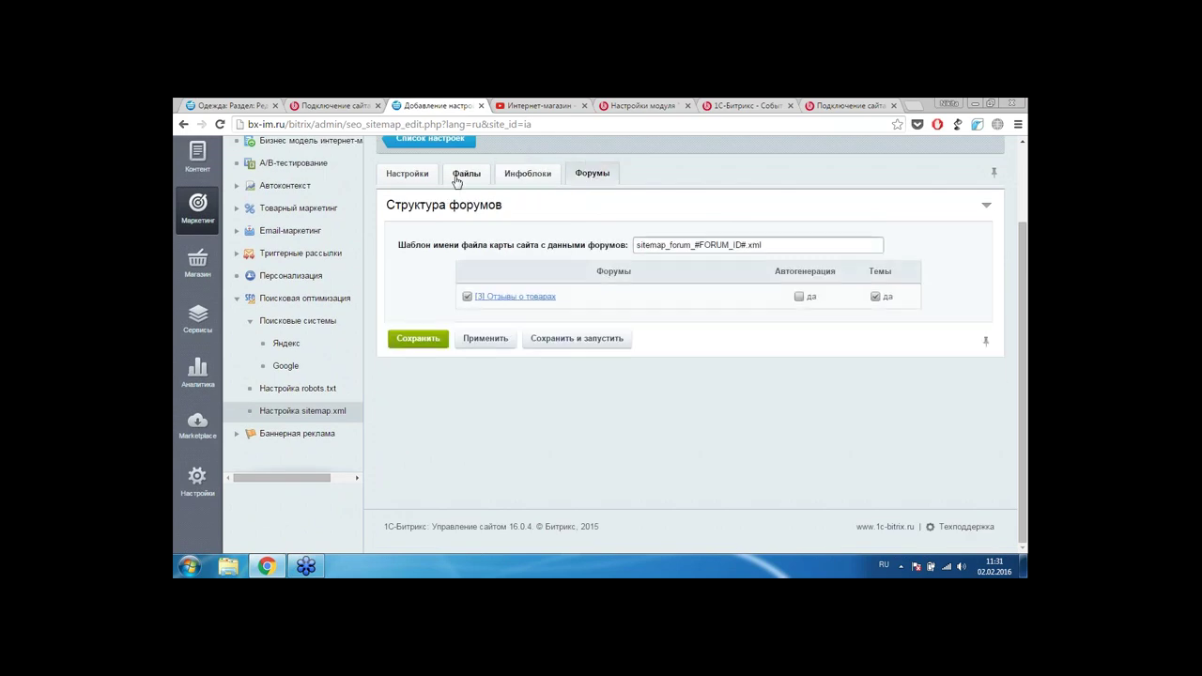
pyautogui.click(407, 173)
pyautogui.click(575, 344)
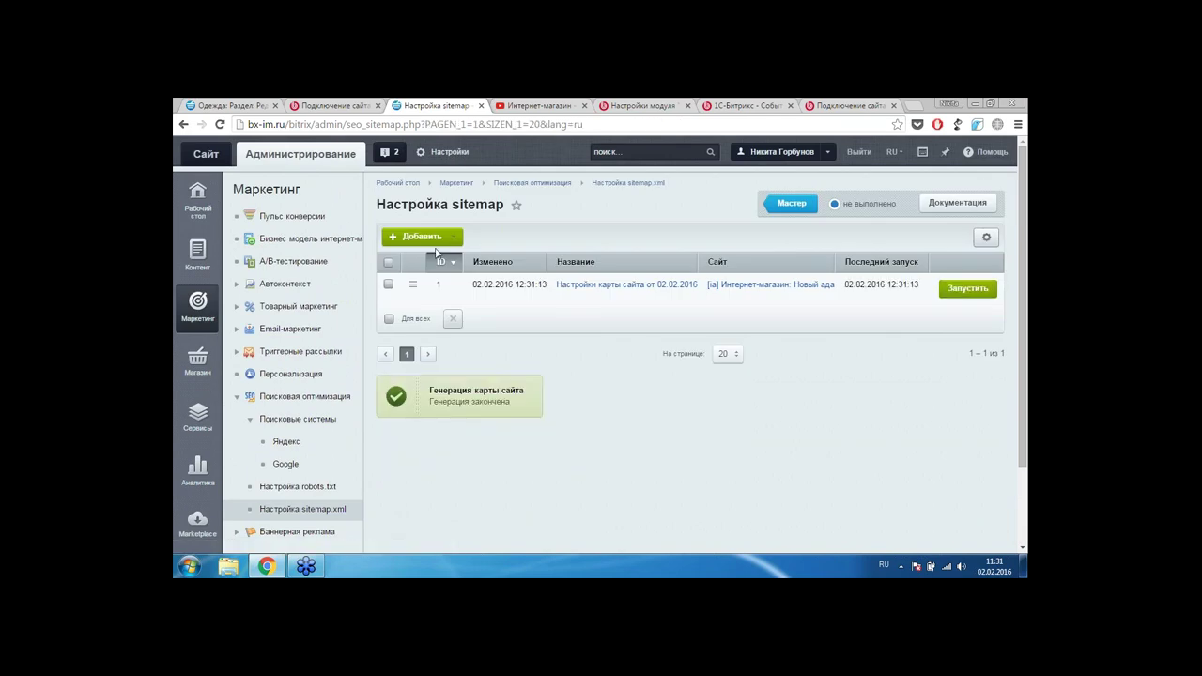
pyautogui.click(601, 286)
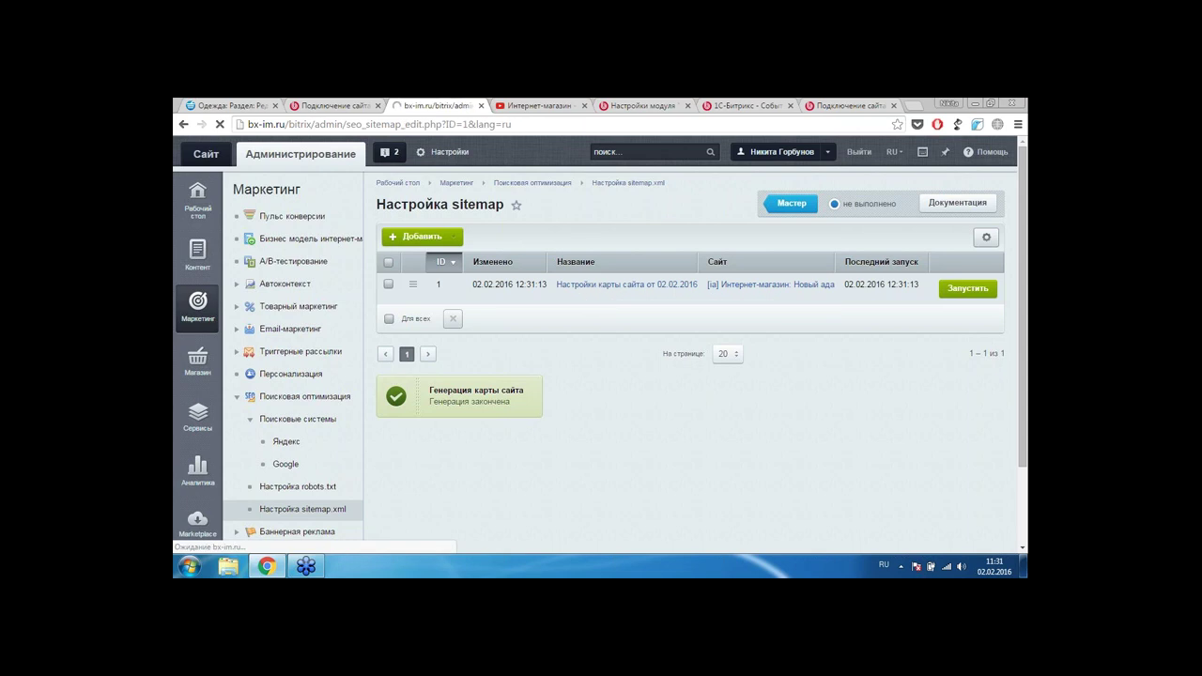
pyautogui.scroll(-2, 582, 274)
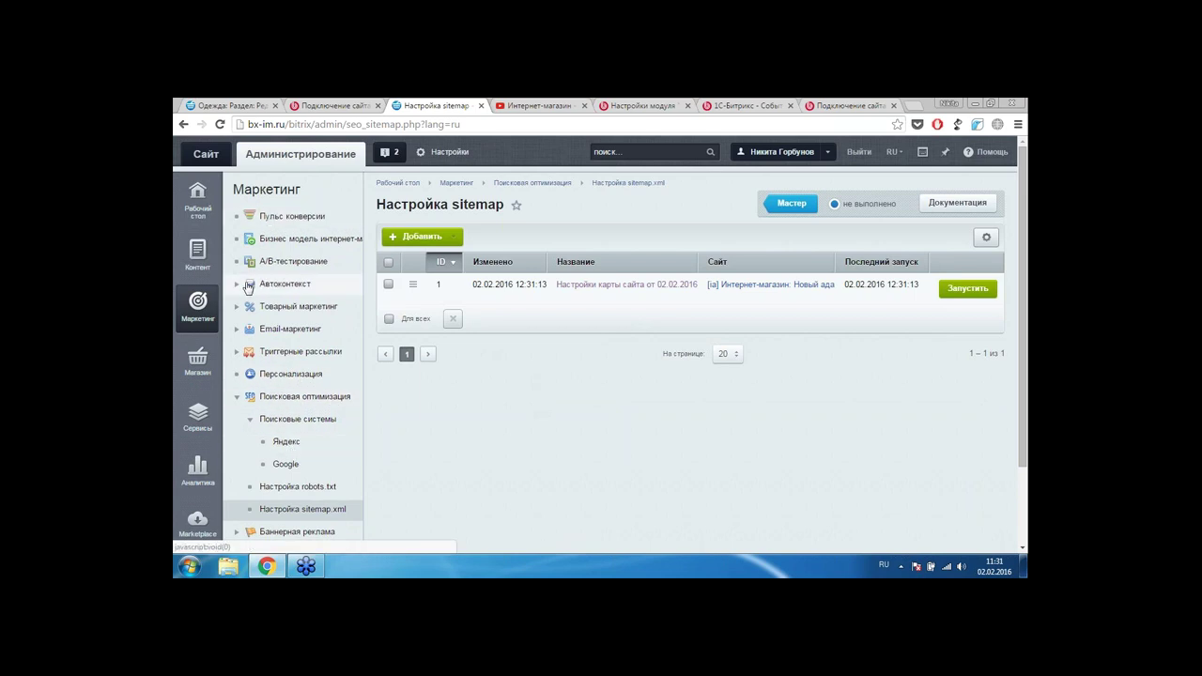
# Open the Yandex.Direct campaign list under Автоконтекст.
pyautogui.click(250, 285)
pyautogui.click(301, 310)
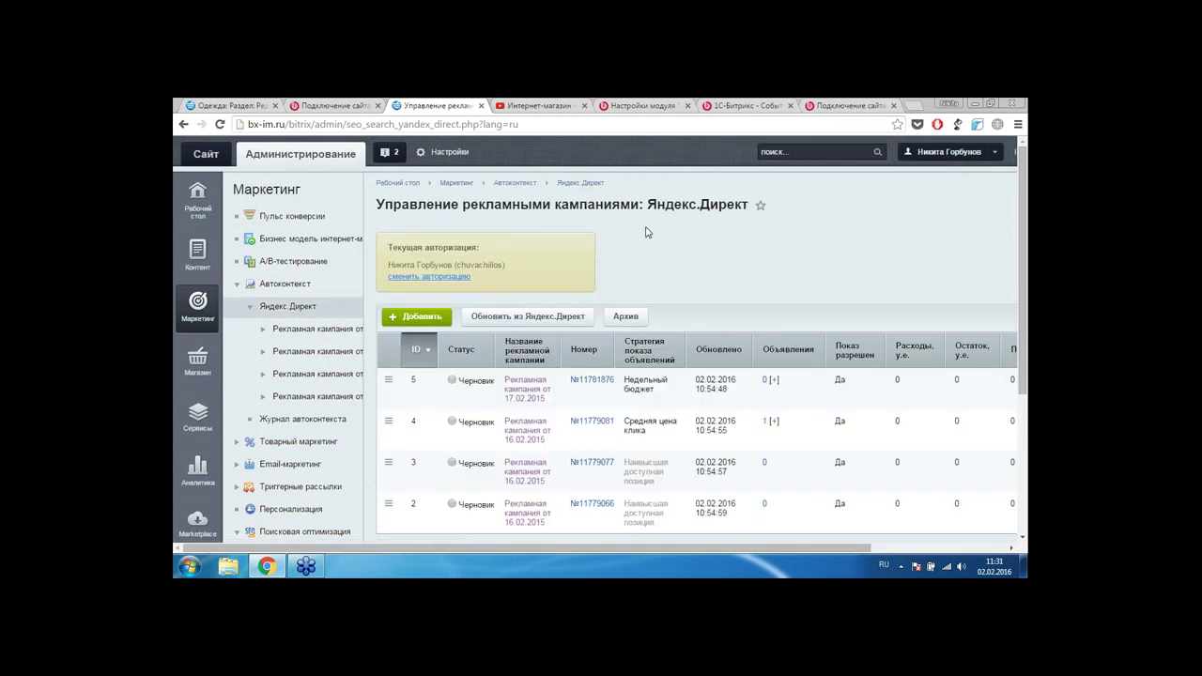
pyautogui.scroll(-2, 646, 232)
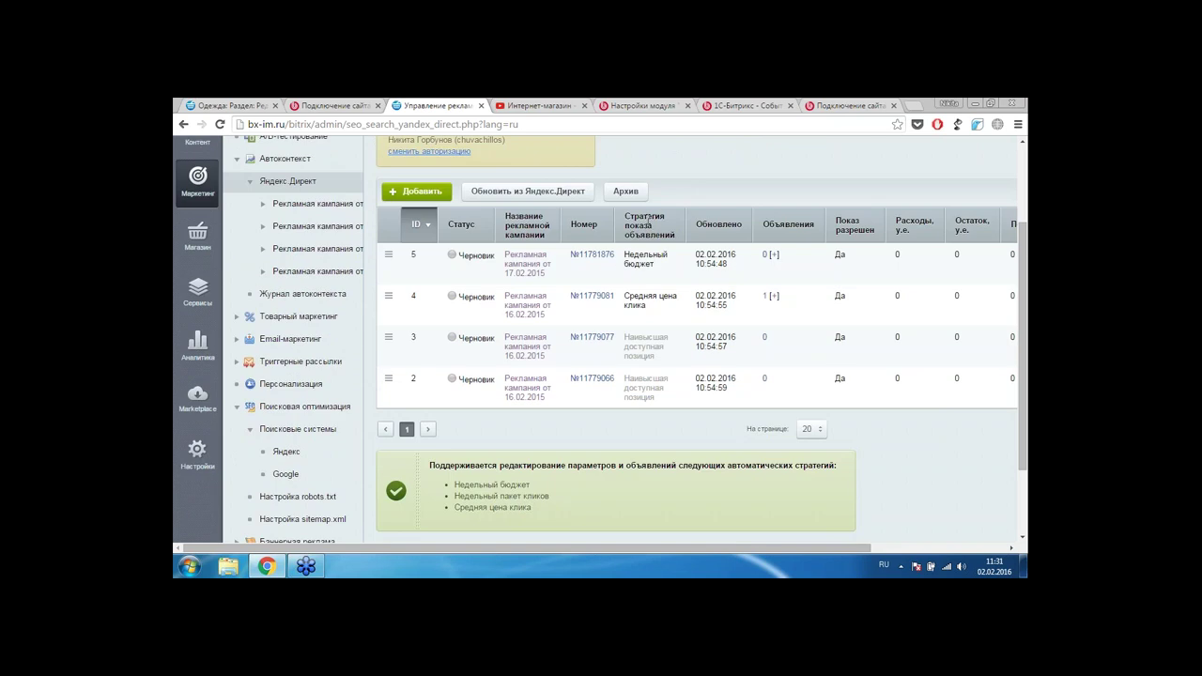
pyautogui.scroll(-1, 649, 226)
pyautogui.scroll(1, 649, 225)
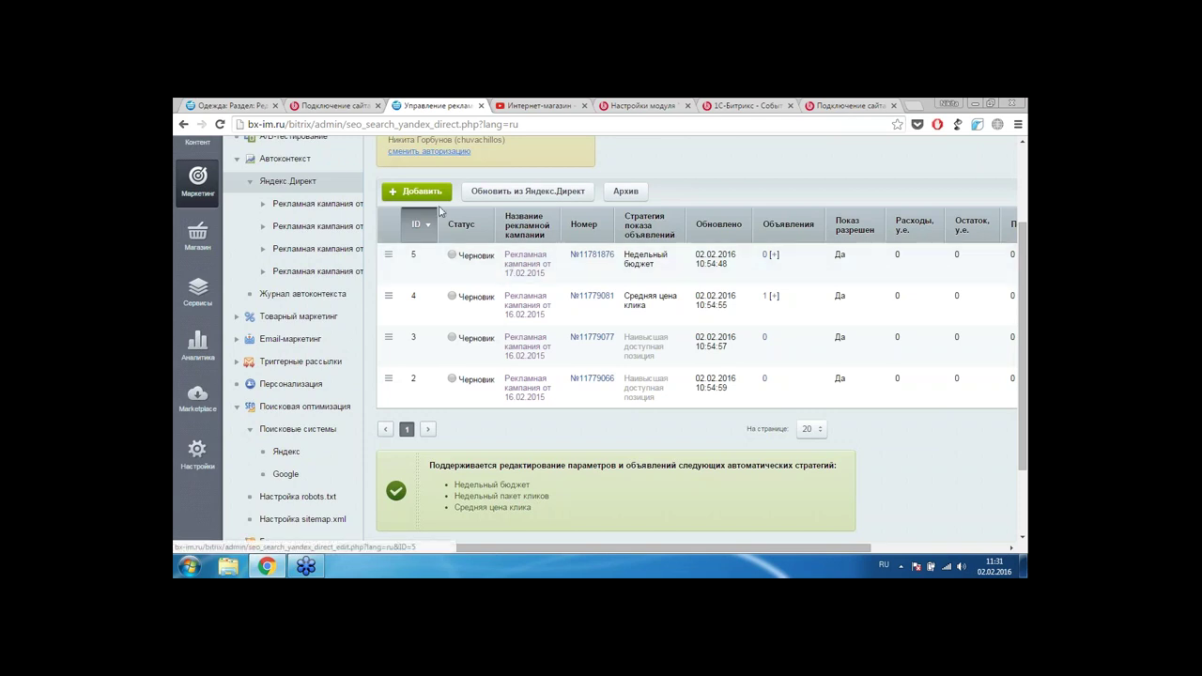
# Inspect the settings of campaigns 3 and 4.
pyautogui.click(523, 348)
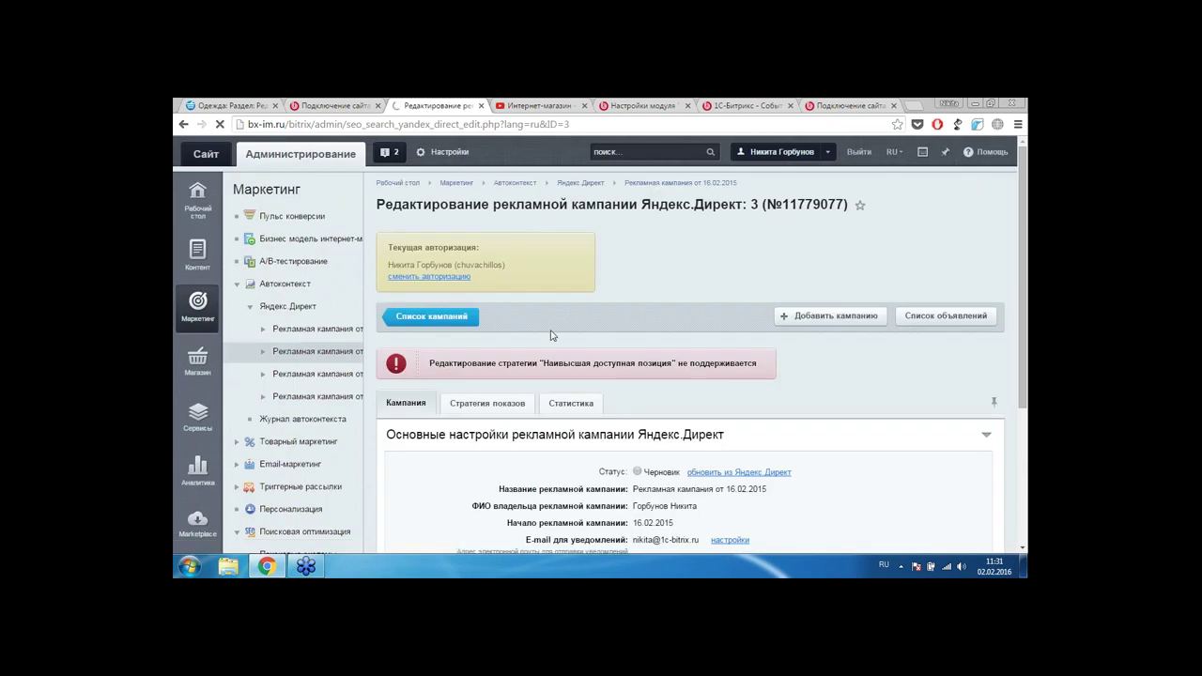
pyautogui.click(456, 193)
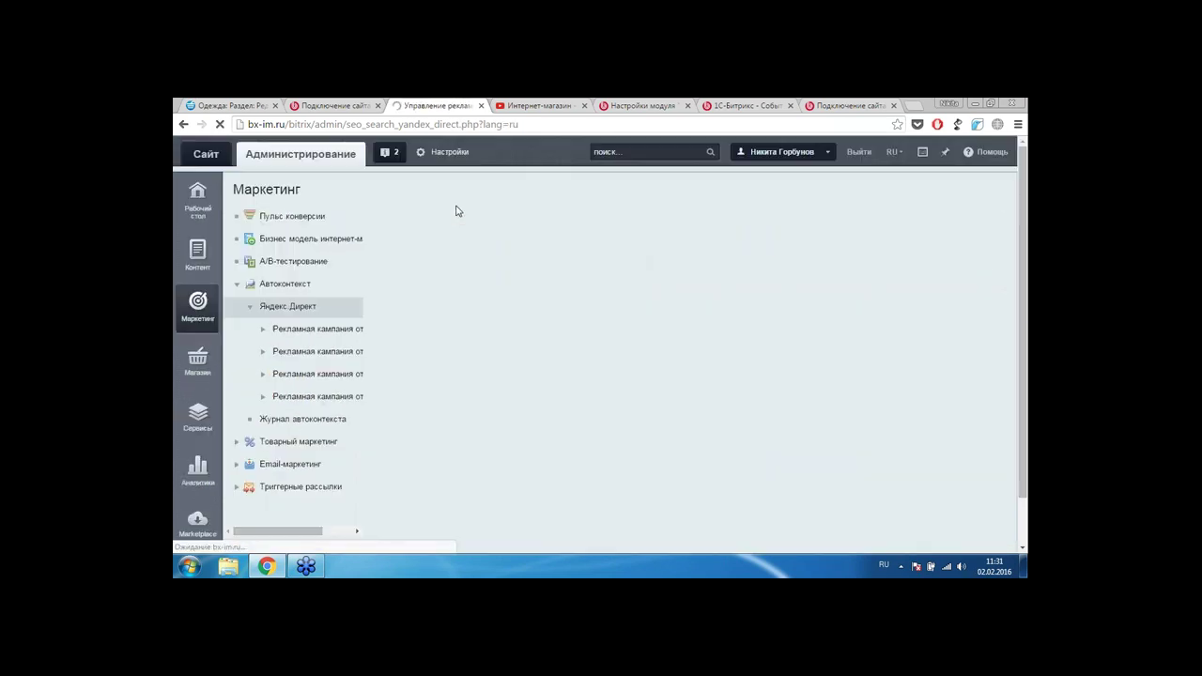
pyautogui.scroll(-1, 695, 376)
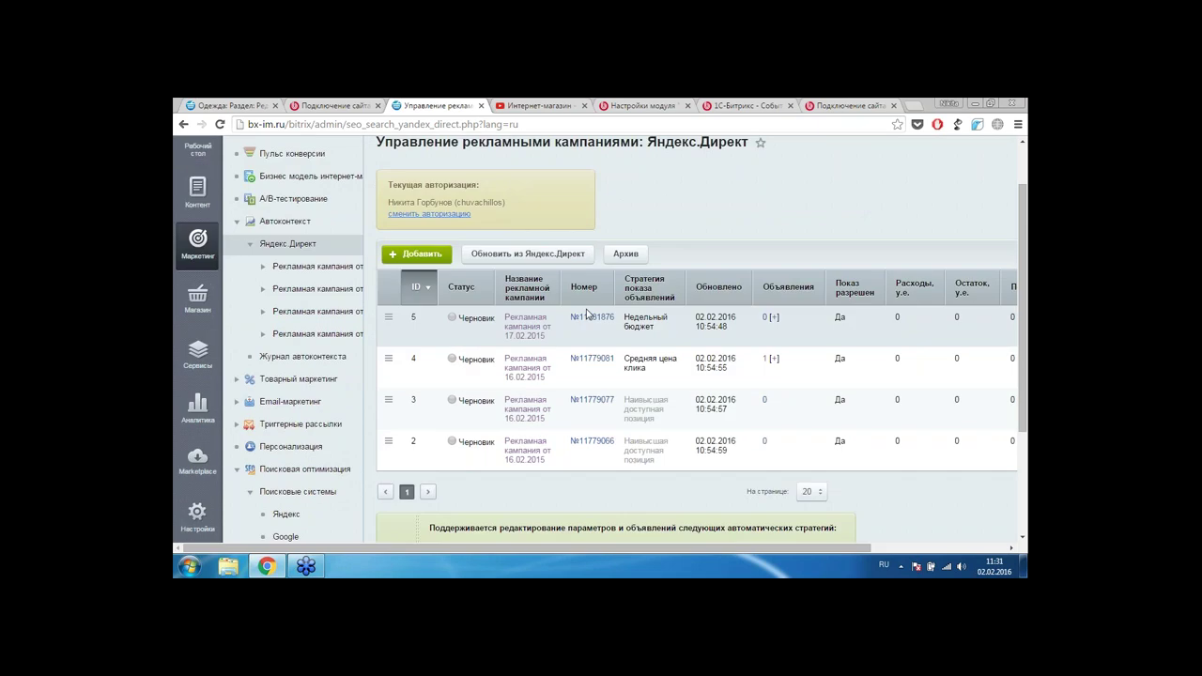
pyautogui.click(541, 352)
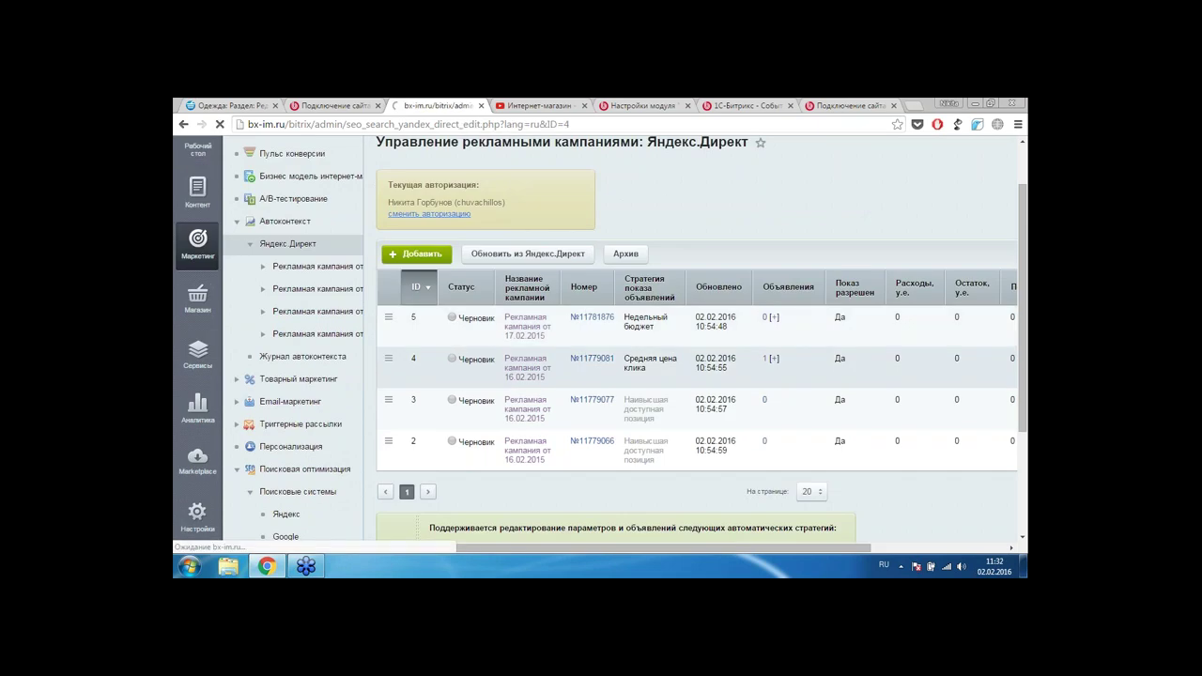
pyautogui.scroll(-1, 669, 211)
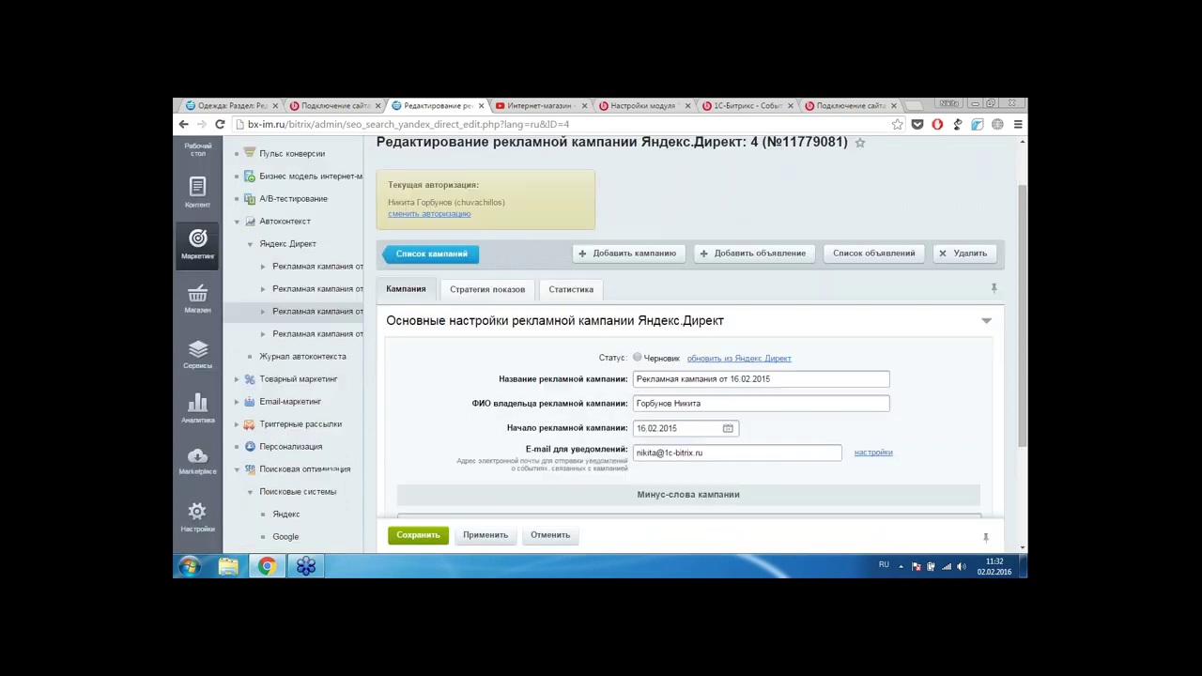
pyautogui.scroll(-1, 662, 191)
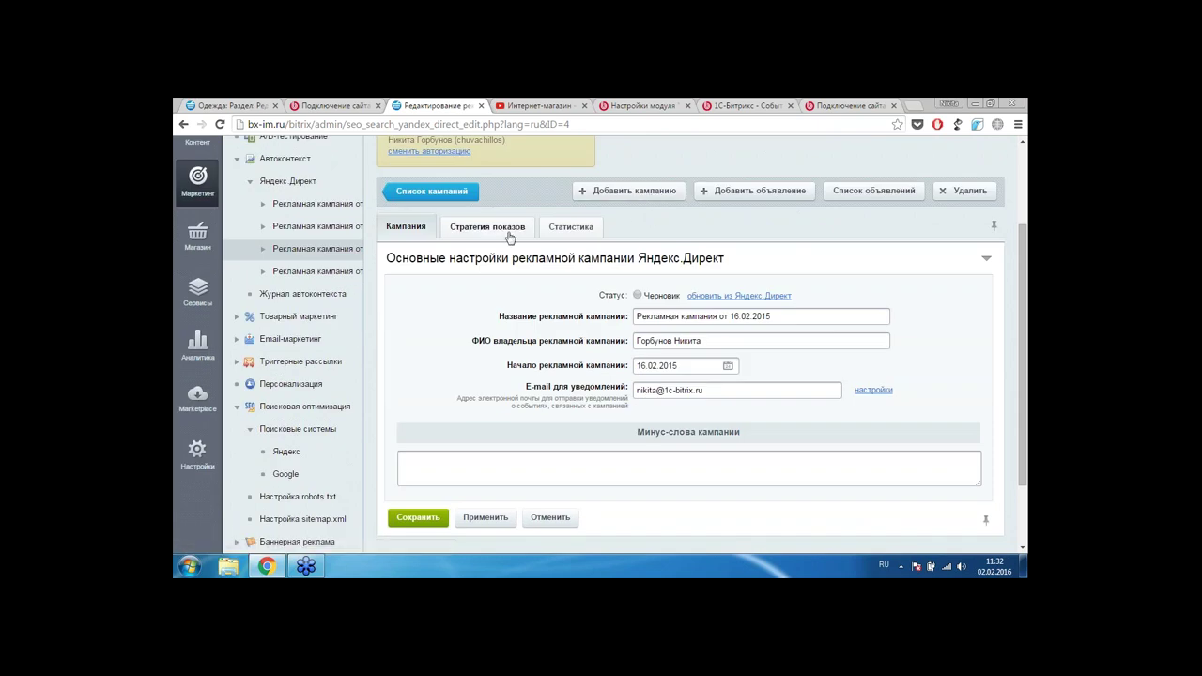
pyautogui.scroll(-2, 629, 231)
pyautogui.scroll(3, 617, 236)
# Check campaign 4's display strategy and empty statistics, then start a new ad.
pyautogui.click(476, 268)
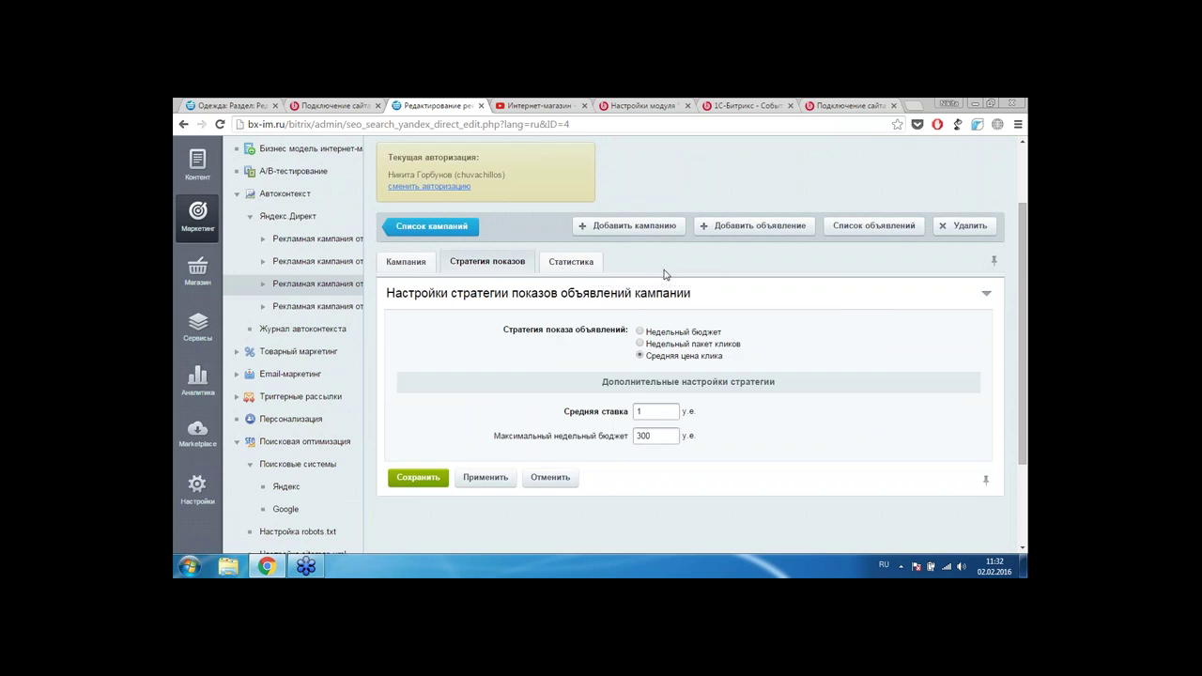
pyautogui.click(591, 271)
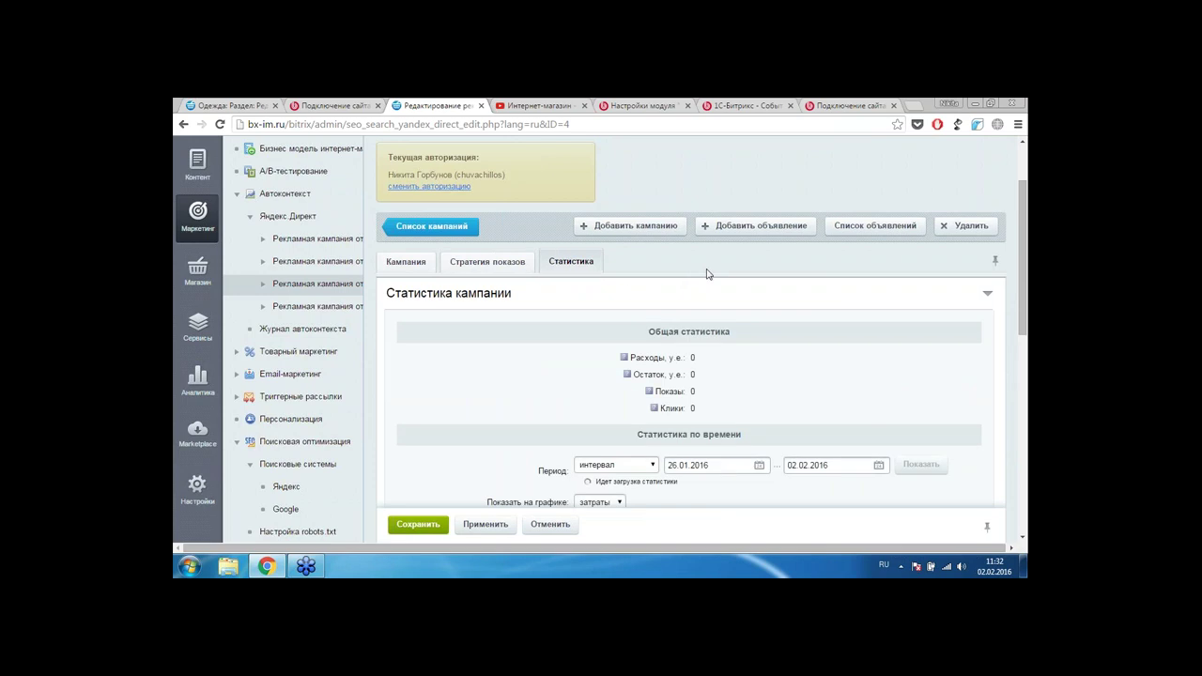
pyautogui.scroll(-1, 813, 273)
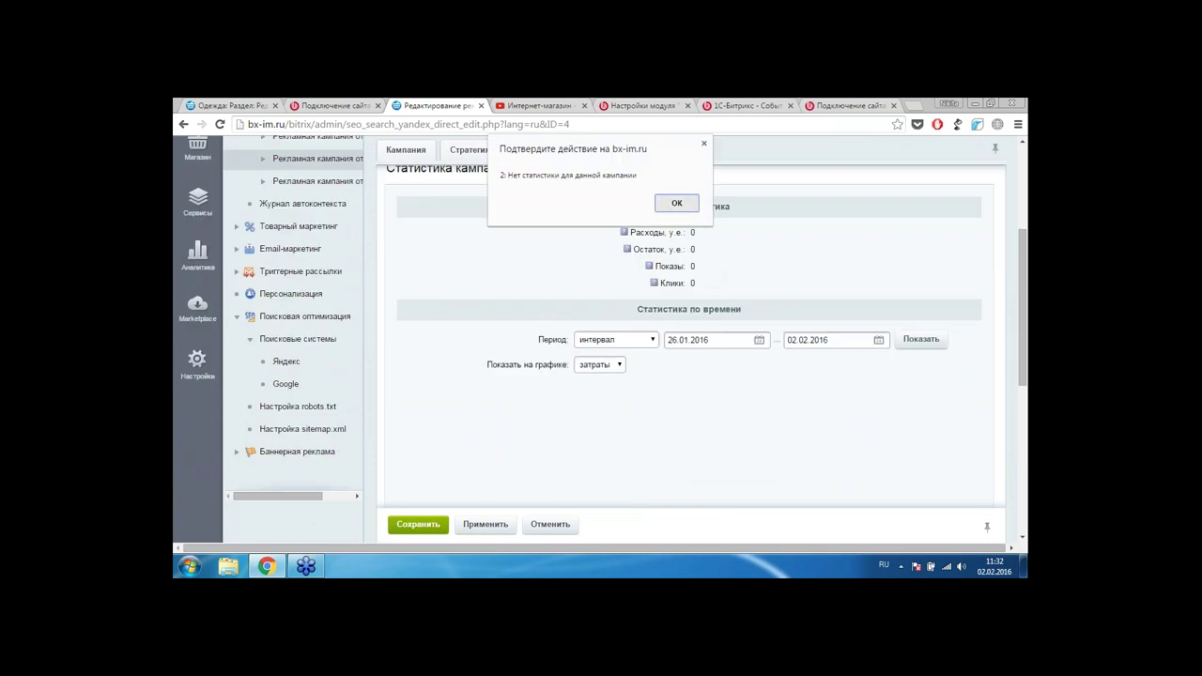
pyautogui.click(677, 204)
pyautogui.click(746, 226)
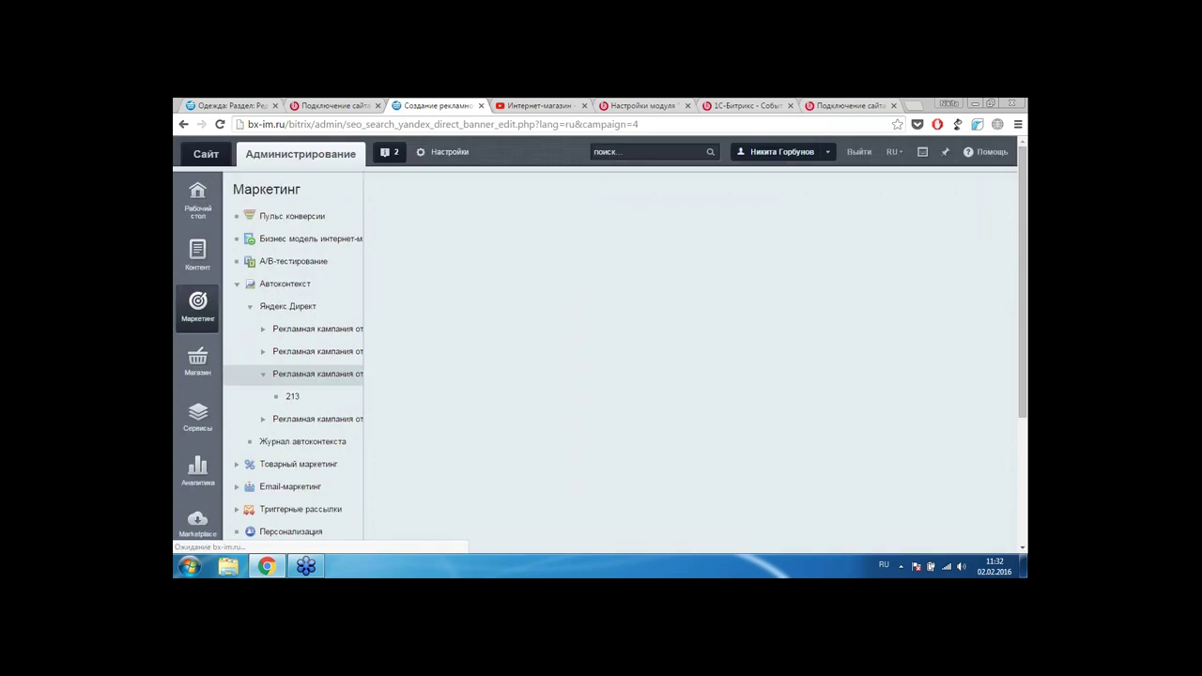
# Enter the ad title 'выывавы' and ad text 'sdfsdfsdf'.
pyautogui.scroll(-2, 625, 292)
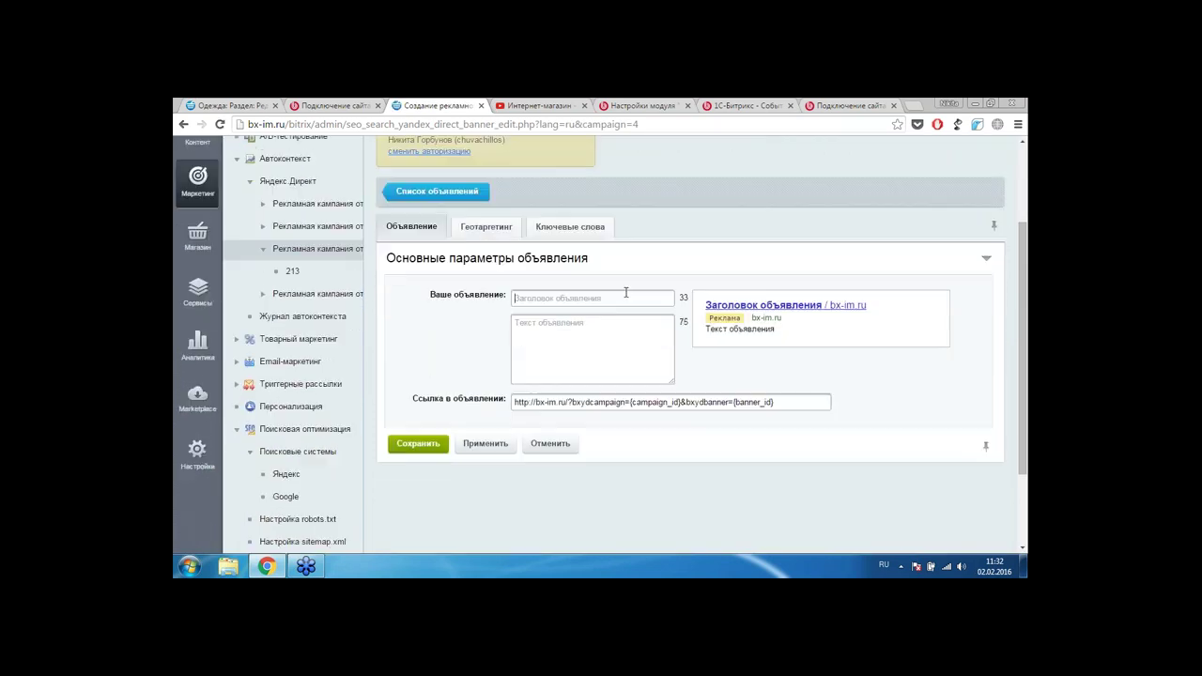
pyautogui.click(625, 295)
pyautogui.write('выывавы')
pyautogui.hotkey('alt', 'shift')
pyautogui.click(603, 327)
pyautogui.write('sdfsdfsdf')
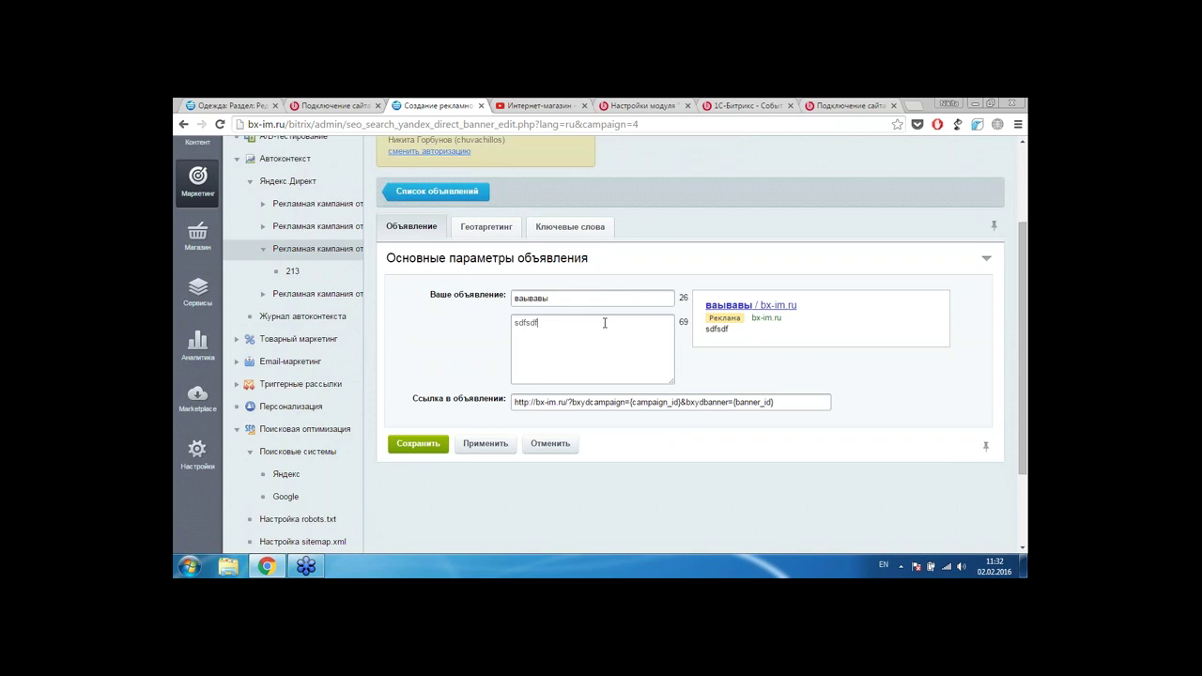
# Add the keyword 'dsfsdf' to the ad, save it, and view the auto-context log.
pyautogui.click(498, 230)
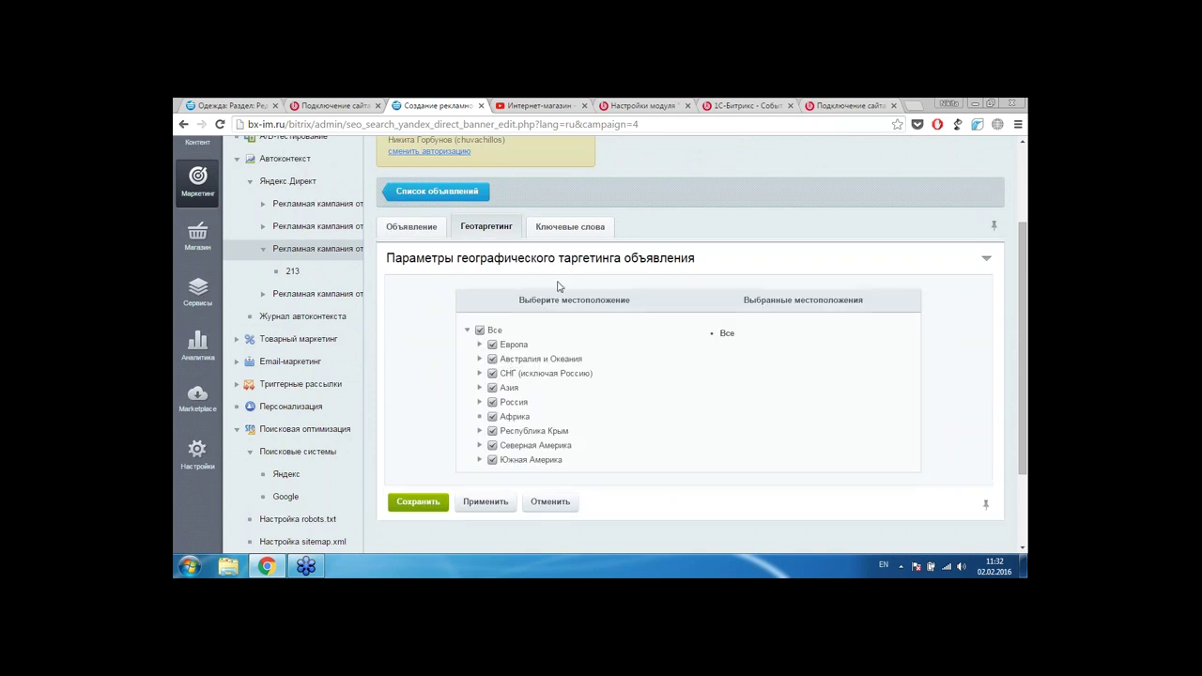
pyautogui.click(562, 230)
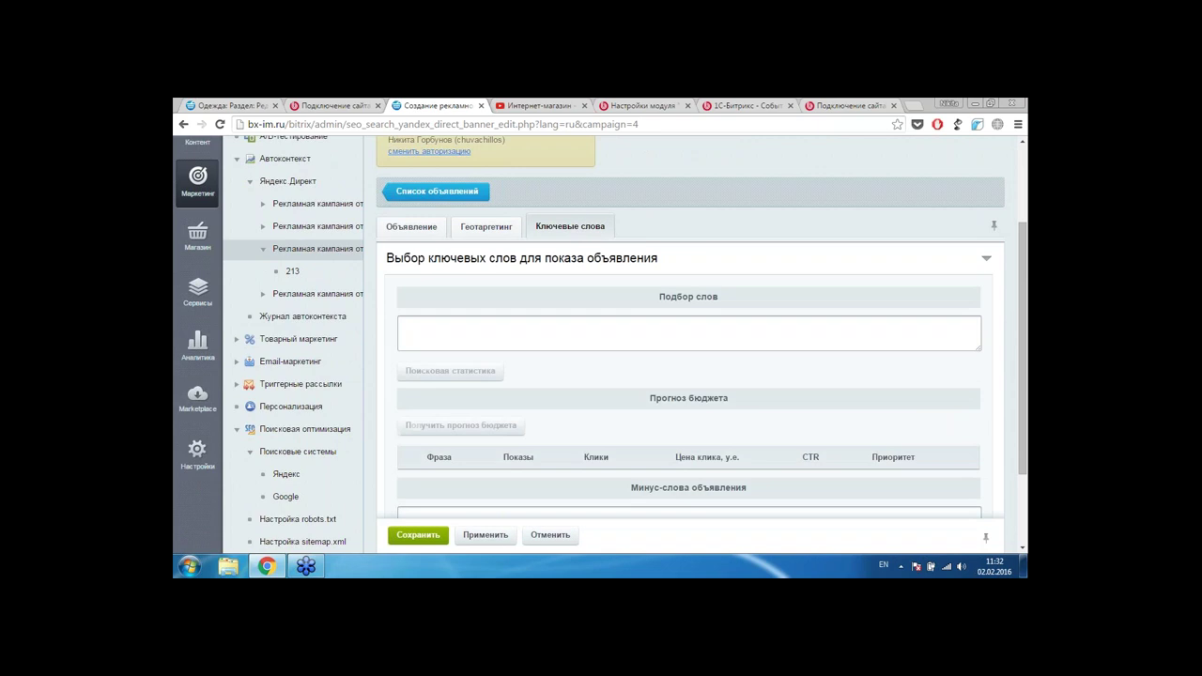
pyautogui.click(580, 331)
pyautogui.write('dsfsdf')
pyautogui.scroll(-2, 670, 263)
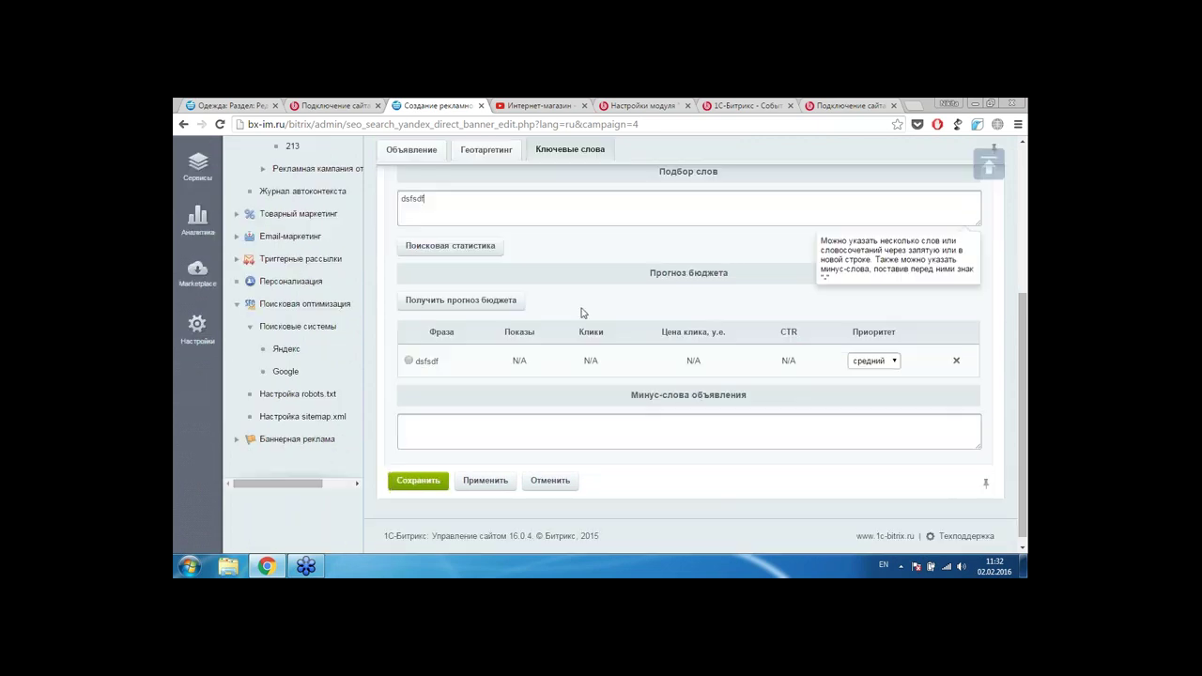
pyautogui.click(412, 445)
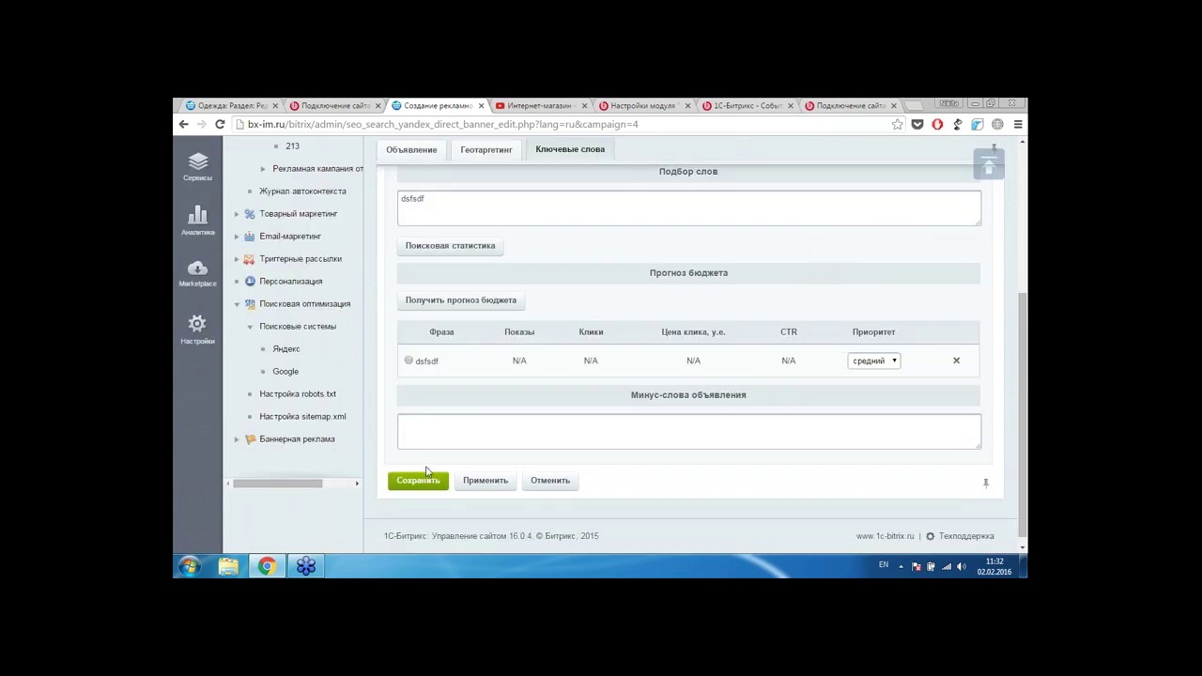
pyautogui.click(419, 480)
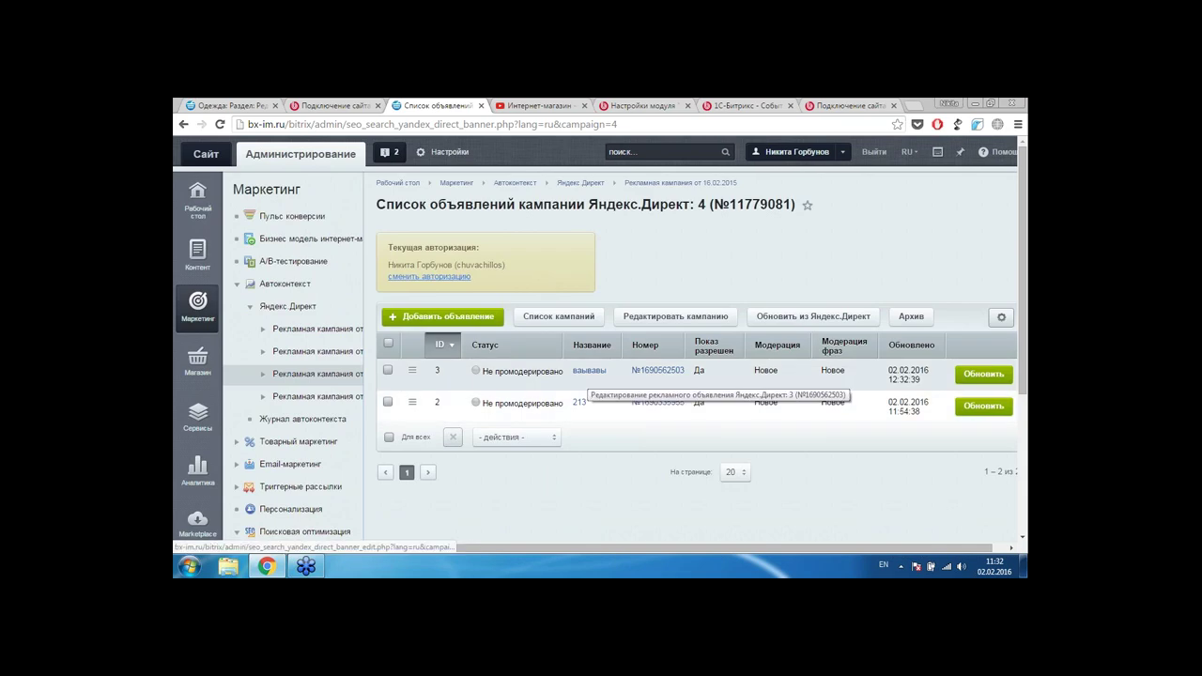
pyautogui.click(316, 421)
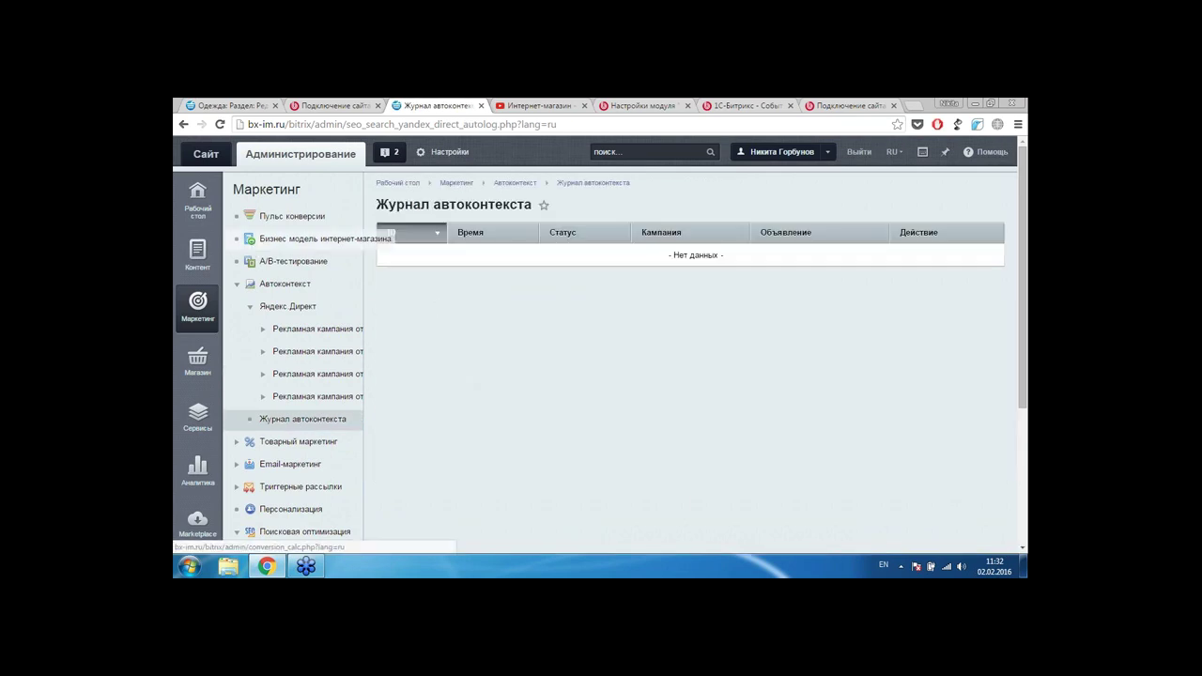
# Open Товар1 from the Одежда catalog product list for editing.
pyautogui.moveTo(197, 361)
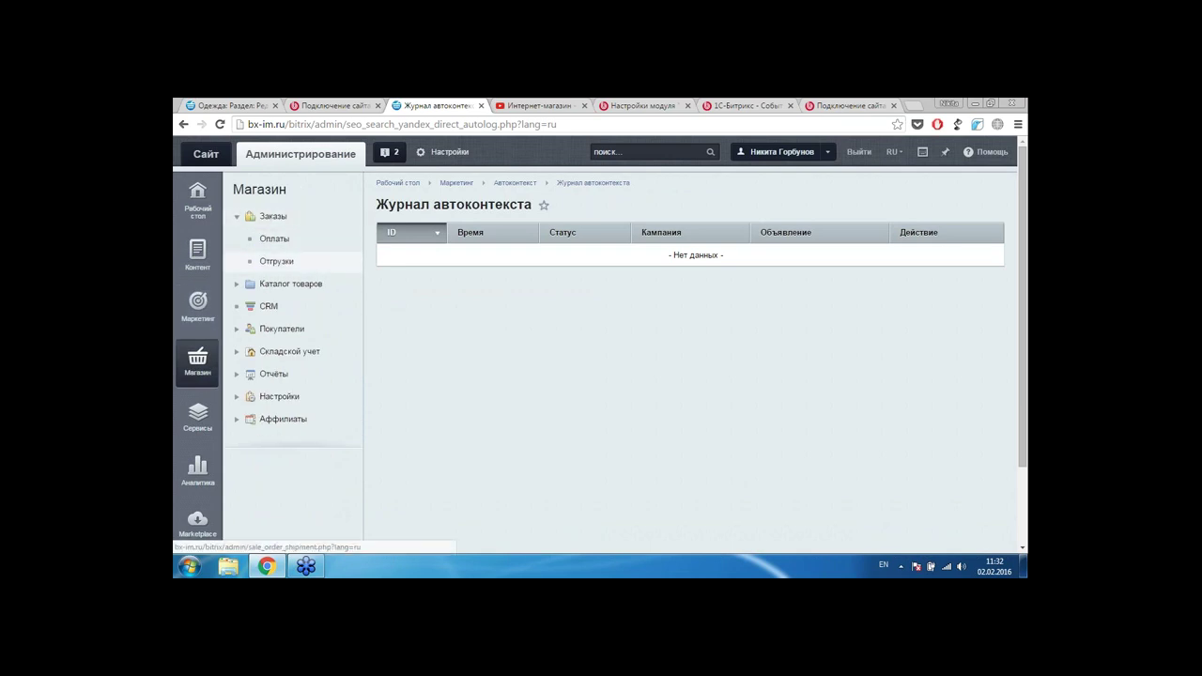
pyautogui.click(244, 283)
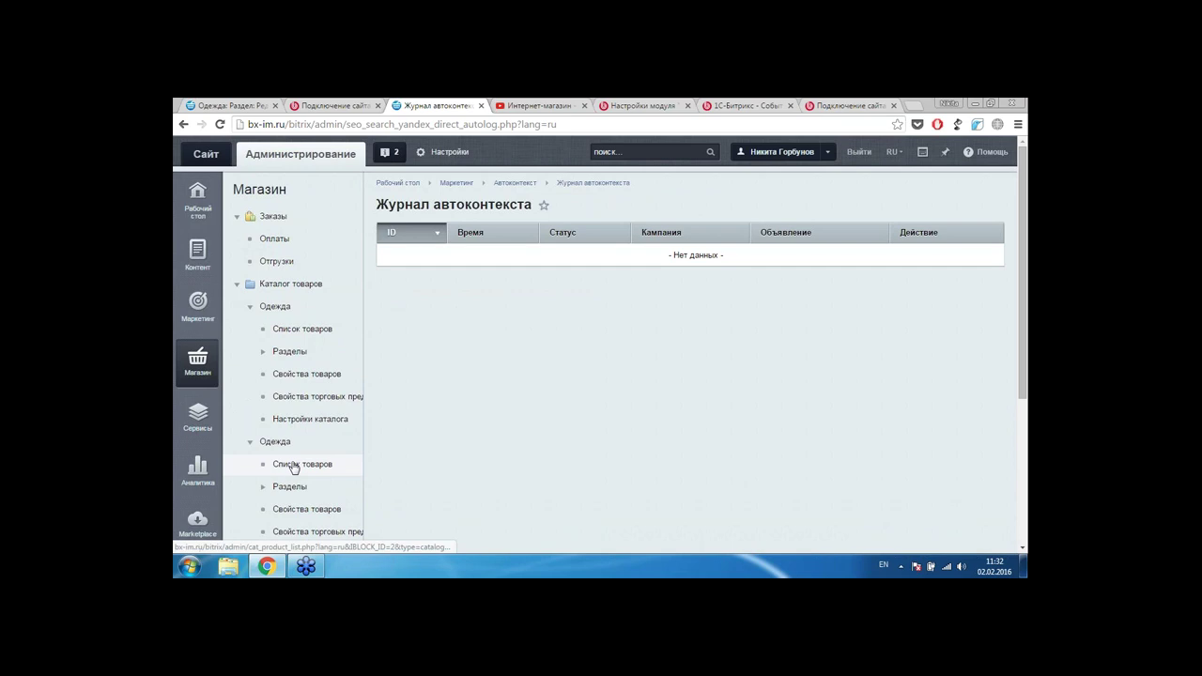
pyautogui.click(297, 464)
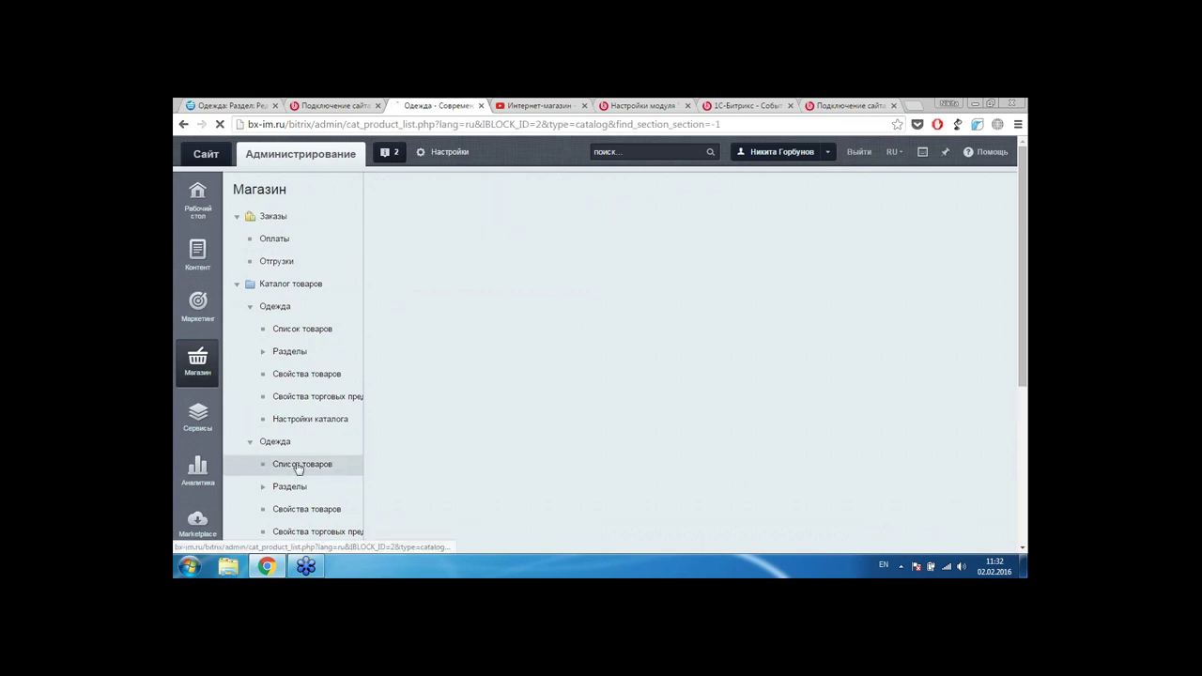
pyautogui.scroll(-2, 595, 351)
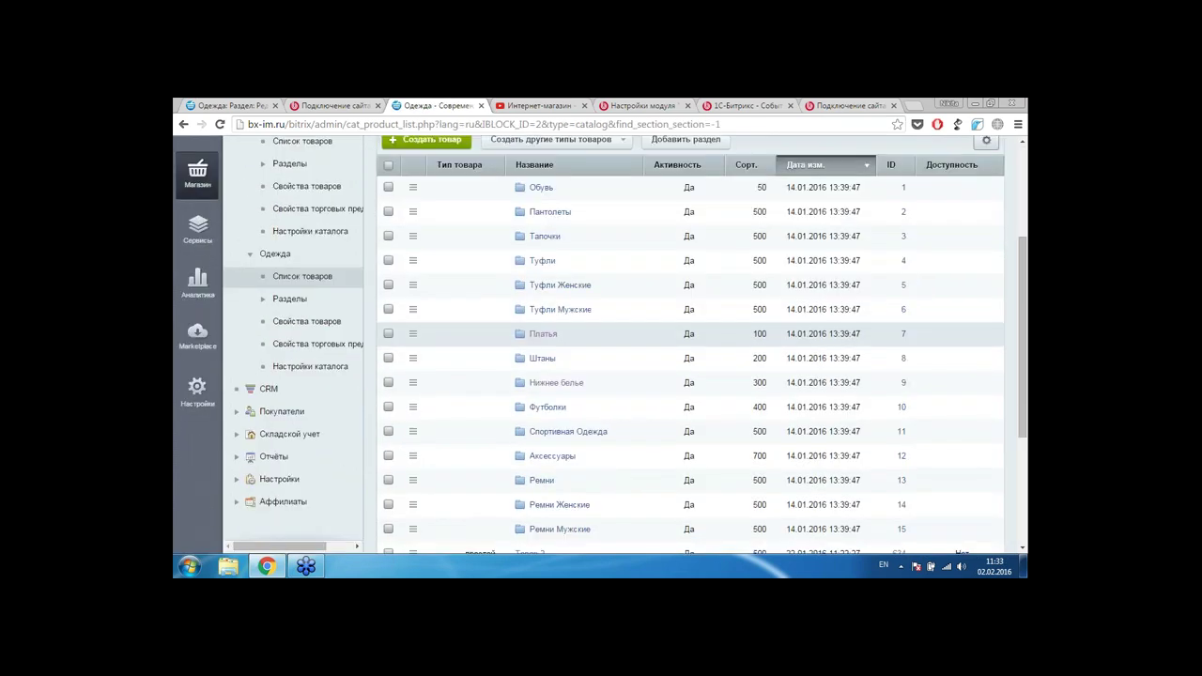
pyautogui.scroll(-2, 601, 356)
pyautogui.click(532, 390)
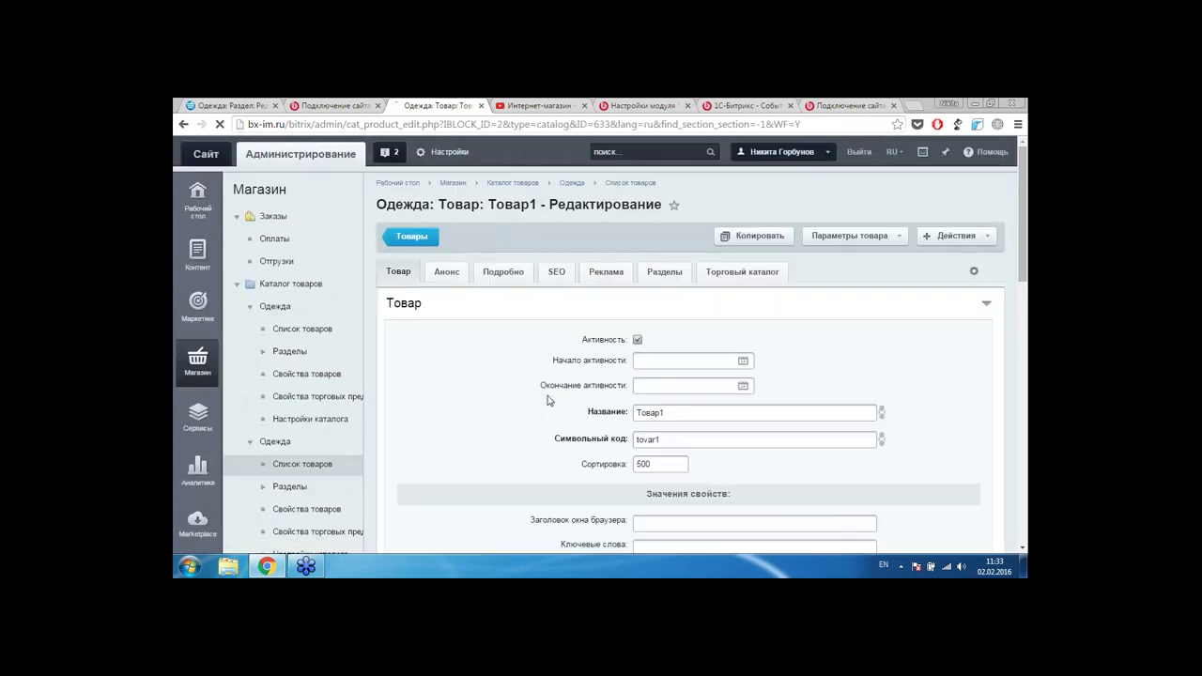
# Link the вэывавы ad from Рекламная кампания от 16.02.2015 to Товар1.
pyautogui.click(606, 272)
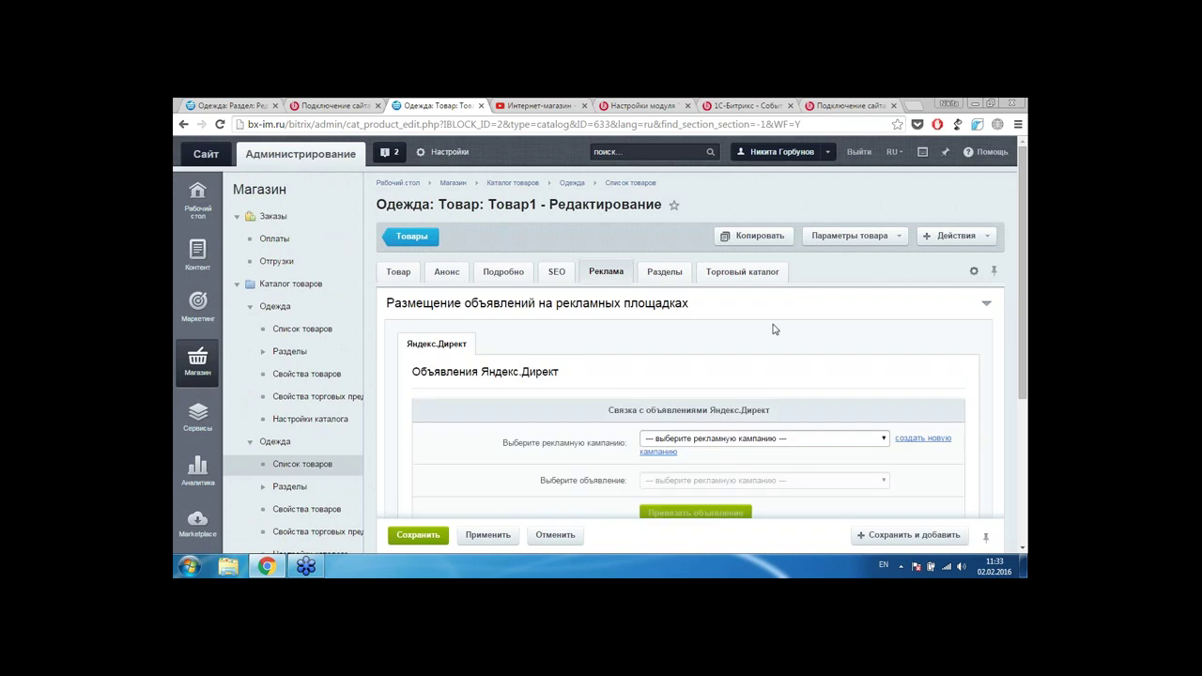
pyautogui.scroll(-3, 772, 330)
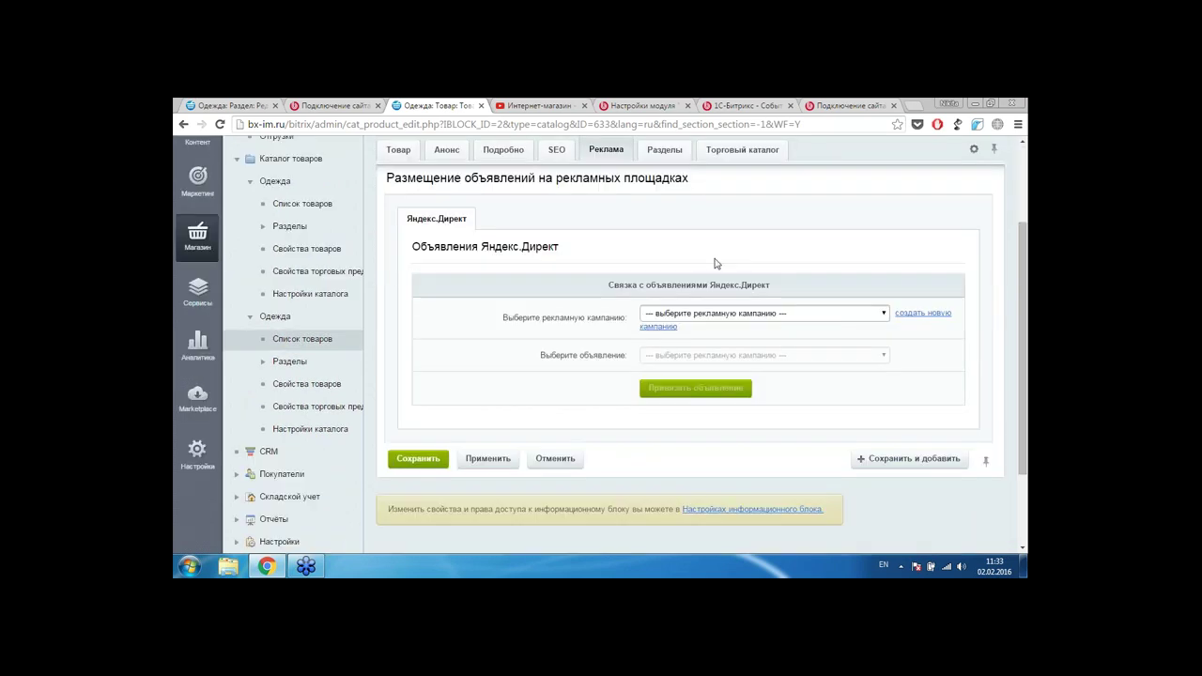
pyautogui.click(711, 313)
pyautogui.click(725, 361)
pyautogui.click(752, 359)
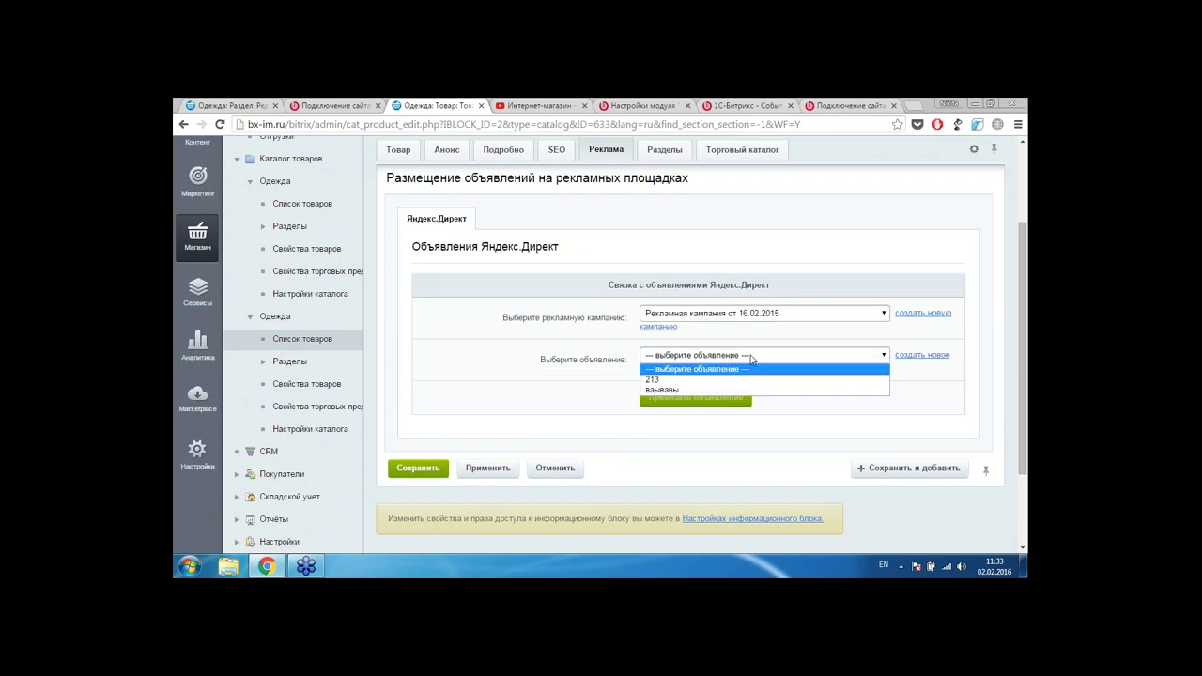
pyautogui.click(702, 388)
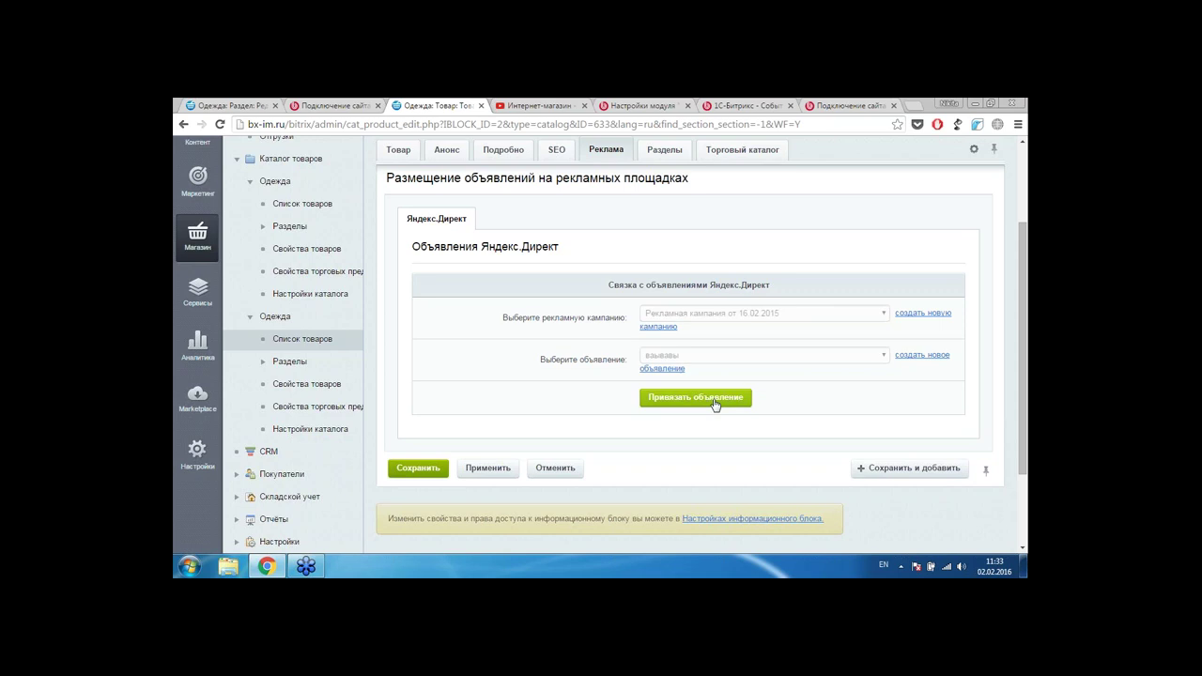
pyautogui.click(713, 402)
pyautogui.scroll(-1, 707, 355)
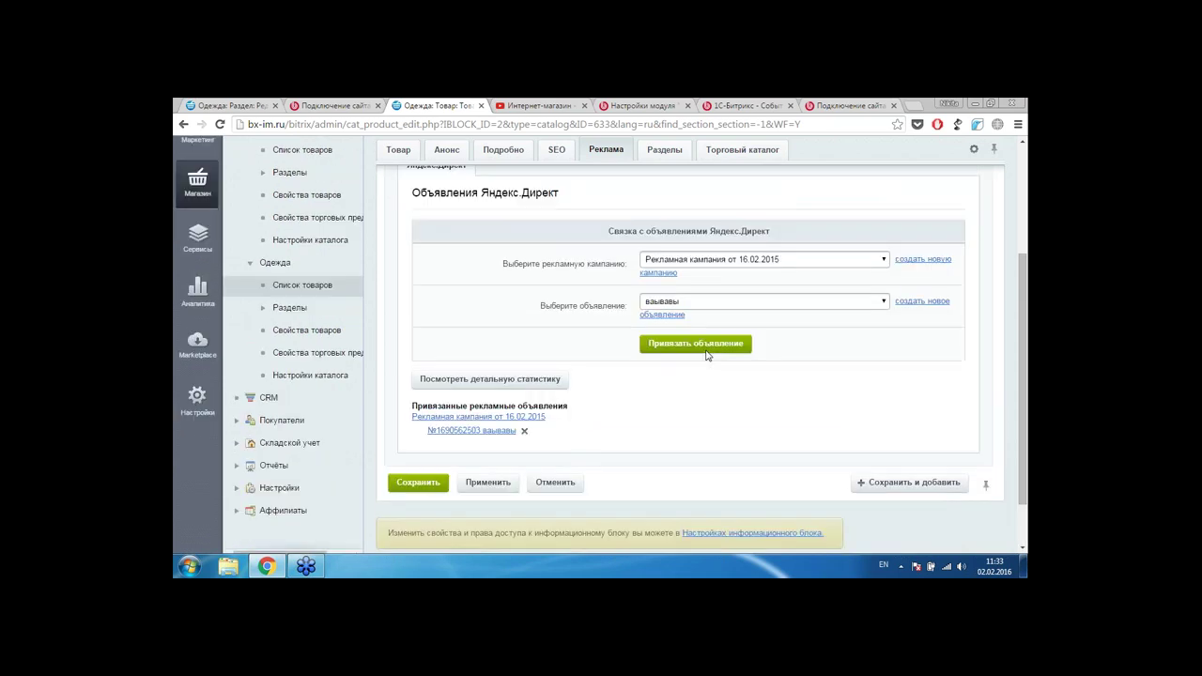
pyautogui.scroll(1, 707, 354)
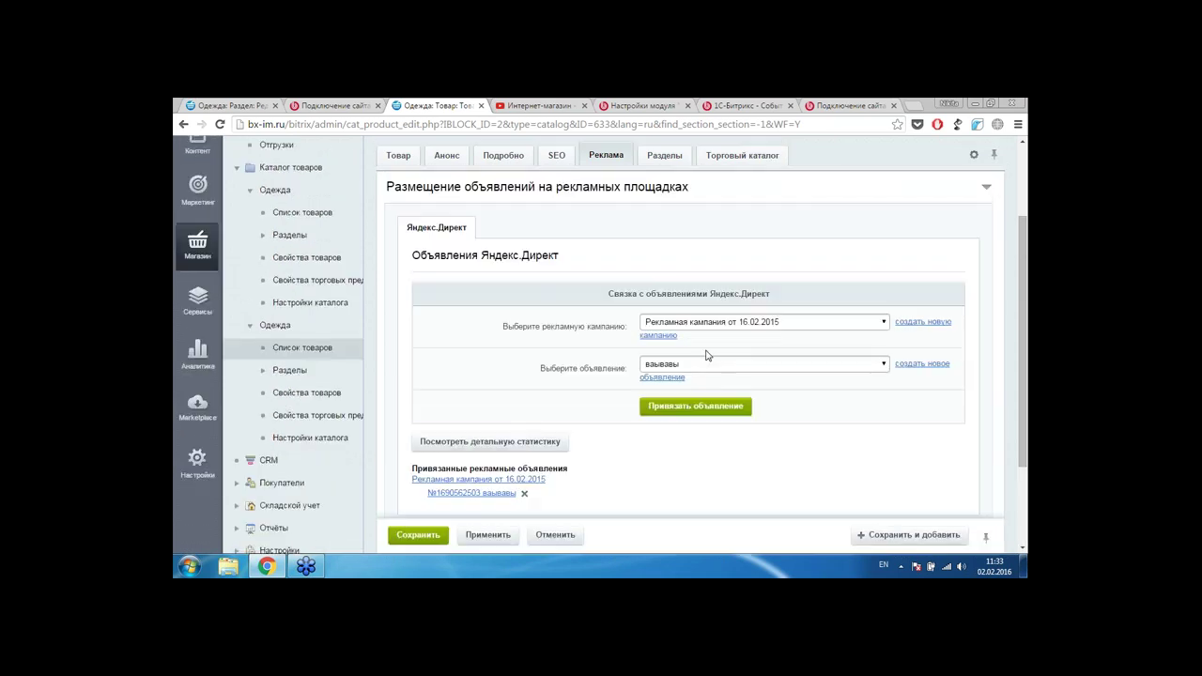
# Open linked ad 3, check its keywords, and end on its Автоконтекст stock settings.
pyautogui.click(485, 494)
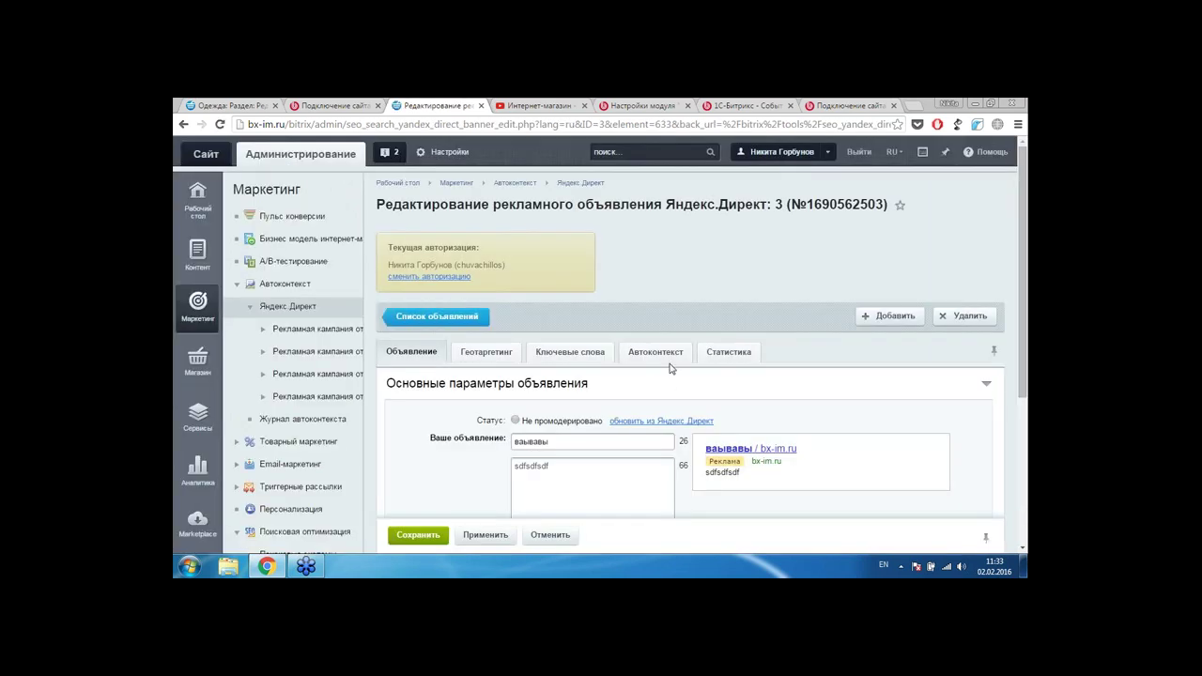
pyautogui.click(648, 352)
pyautogui.scroll(-1, 696, 262)
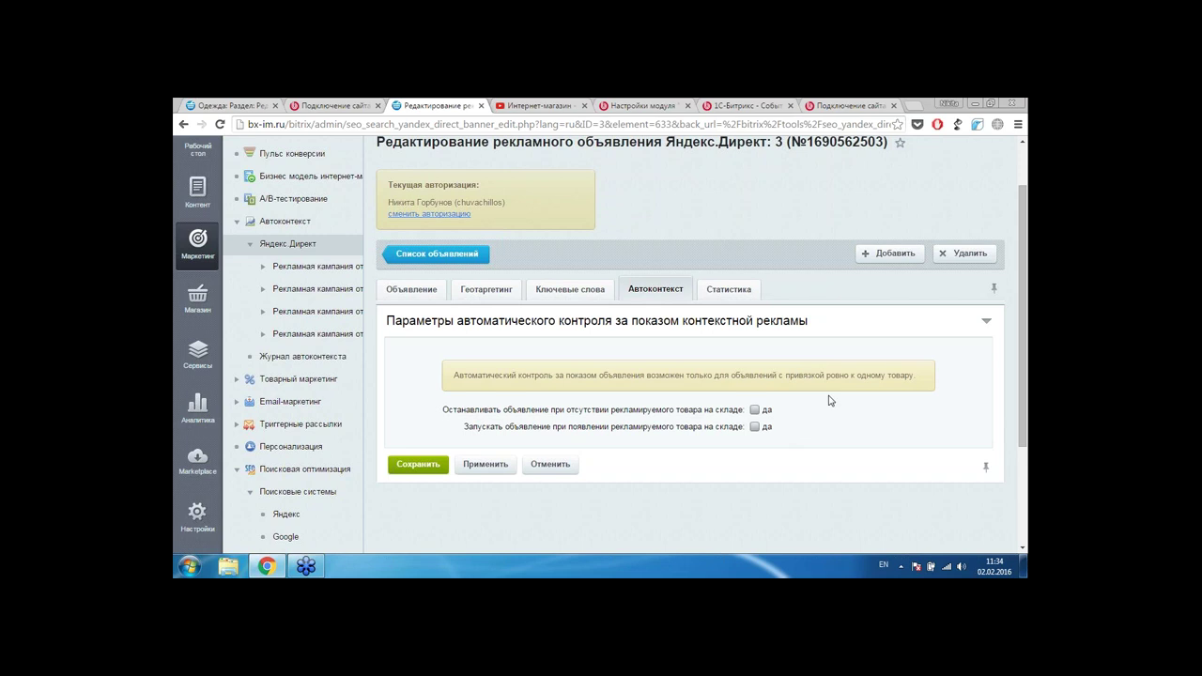
pyautogui.click(584, 293)
pyautogui.scroll(-2, 751, 289)
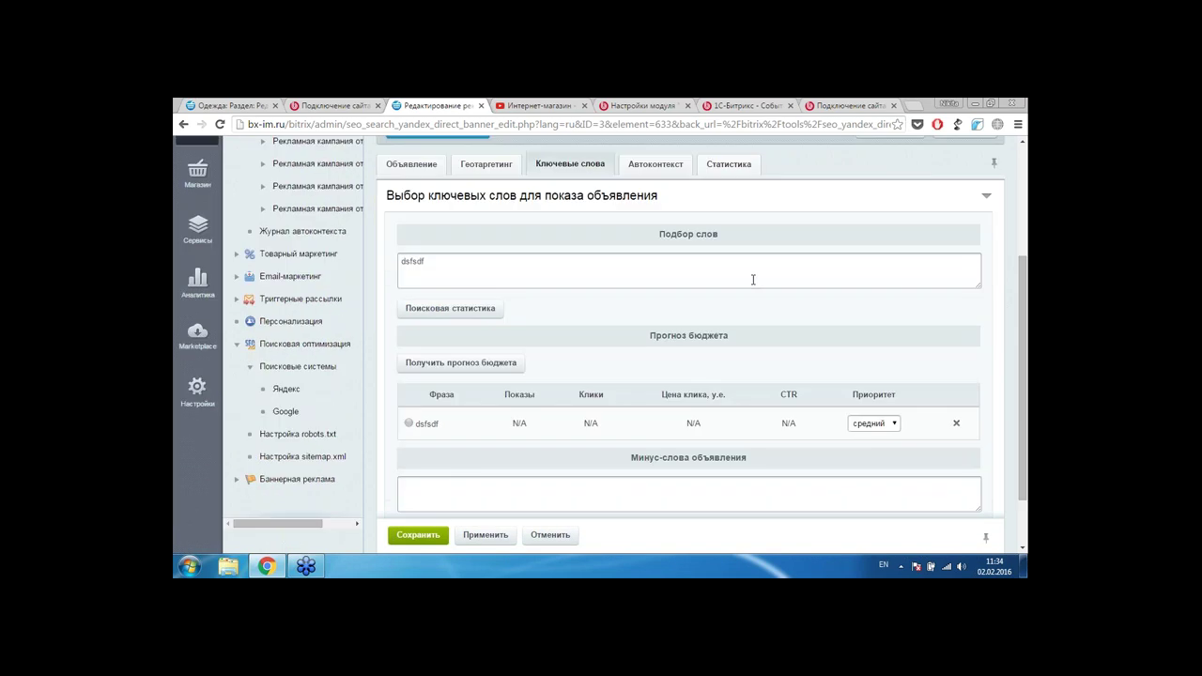
pyautogui.scroll(3, 740, 291)
pyautogui.click(662, 354)
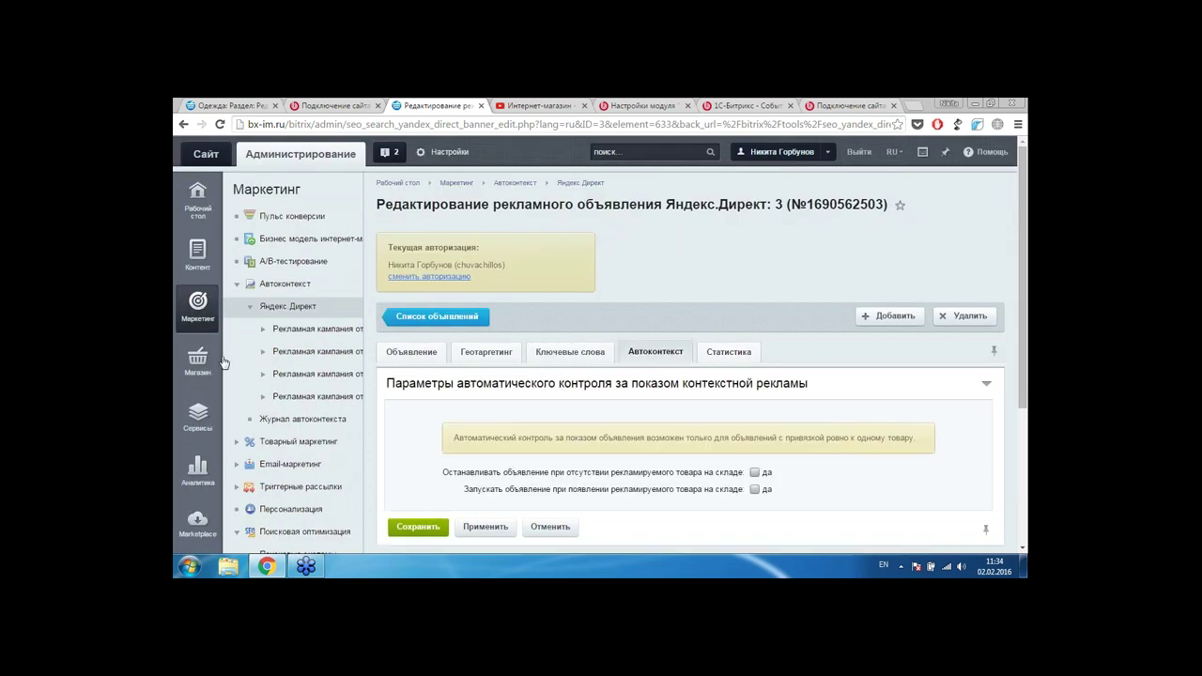
# Collapse the Автоконтекст and Поисковая оптимизация branches in the left menu.
pyautogui.click(237, 286)
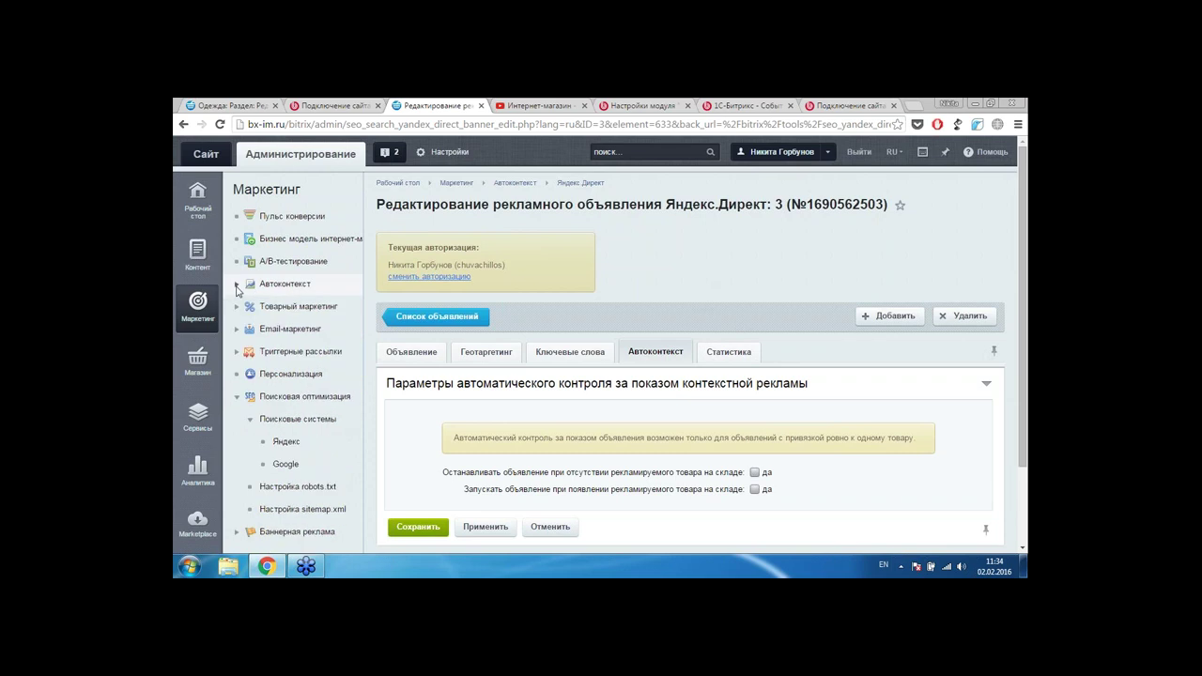
pyautogui.click(237, 397)
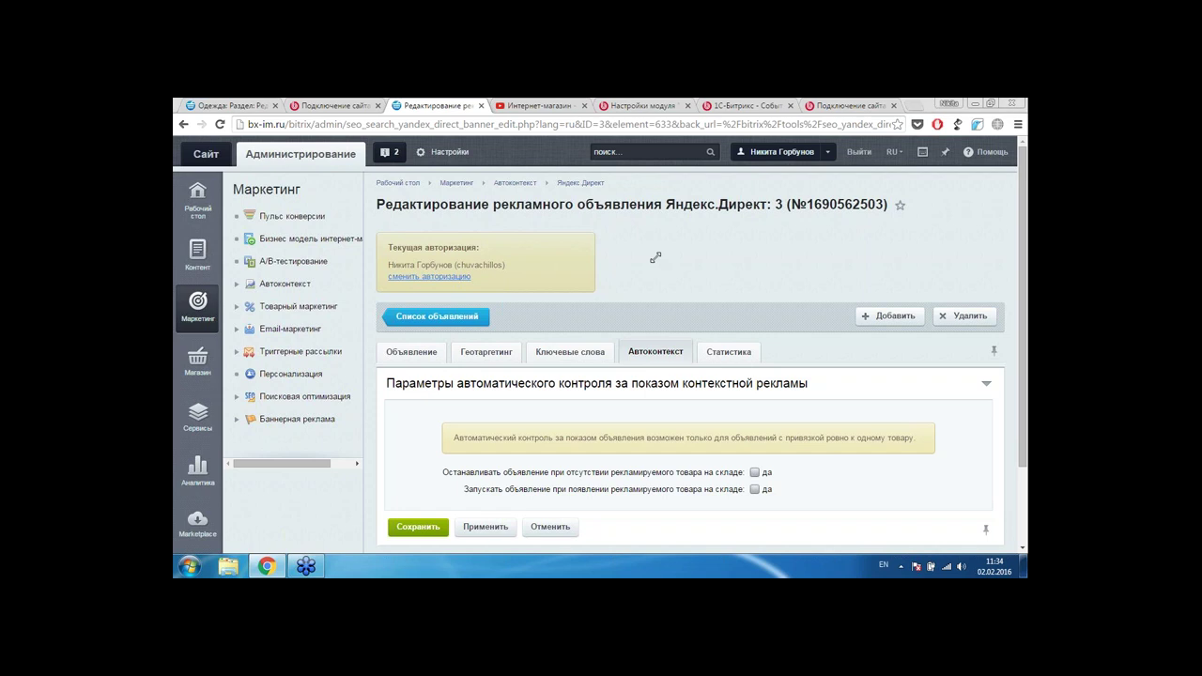
pyautogui.hotkey('alt', 'shift')
# Go from the tutorial video to the 1CBitrixChannel channel page and browse it.
pyautogui.click(556, 105)
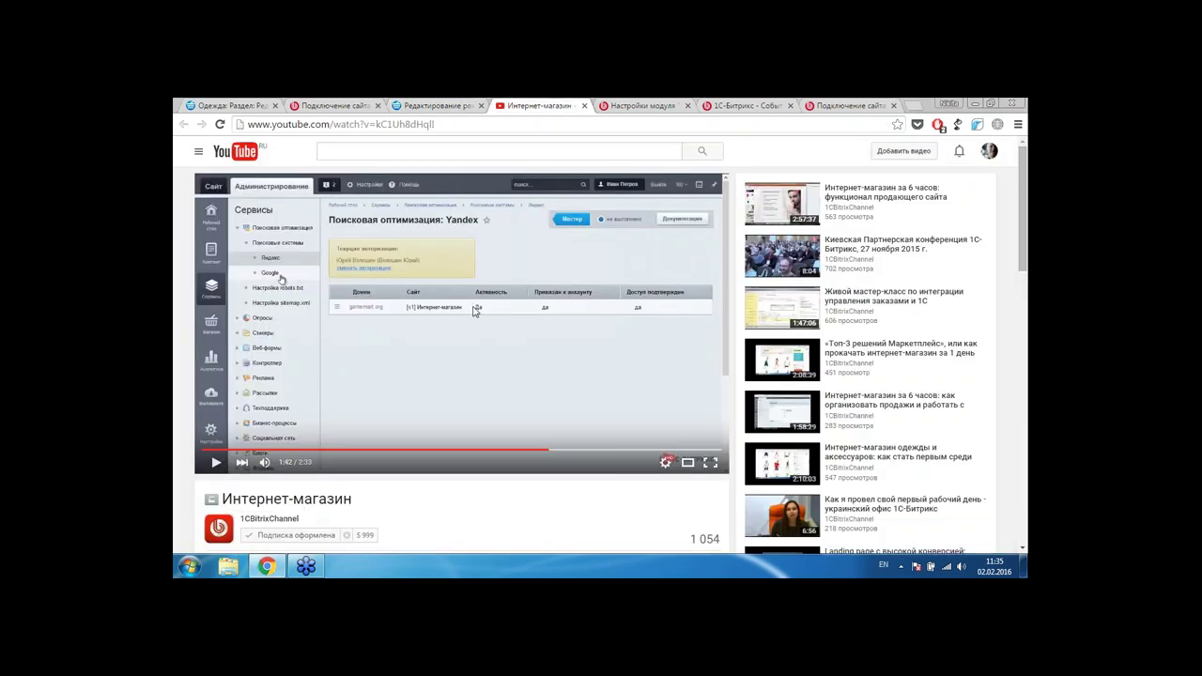
pyautogui.click(268, 521)
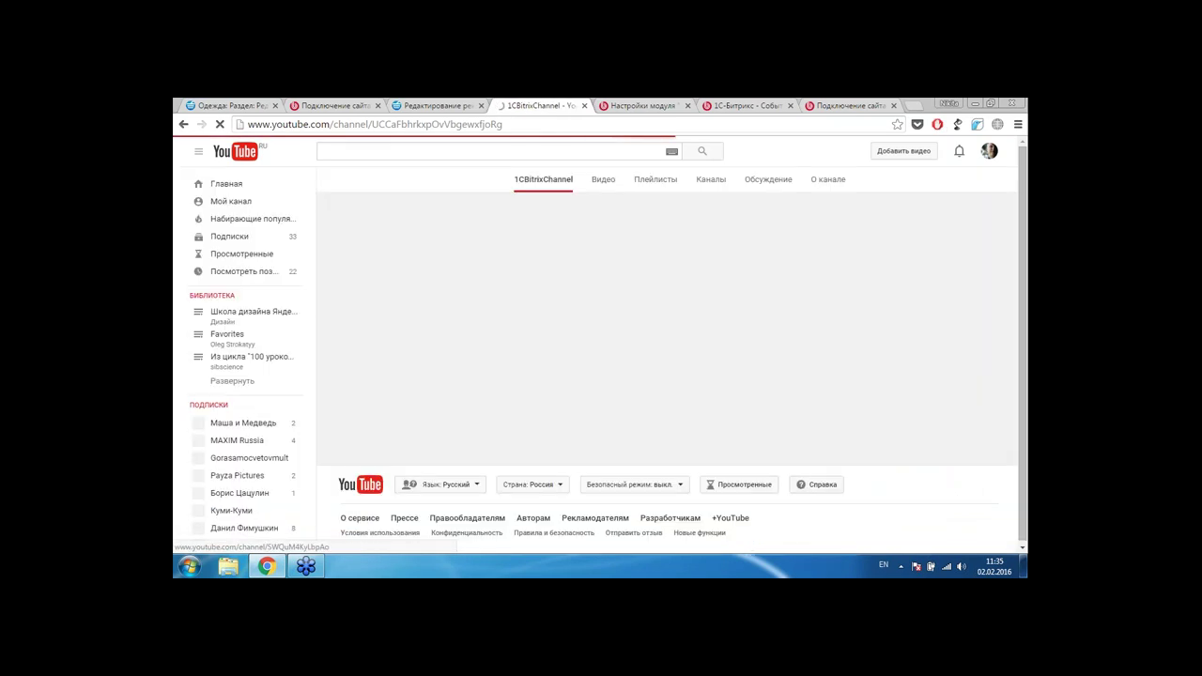
pyautogui.scroll(-2, 358, 354)
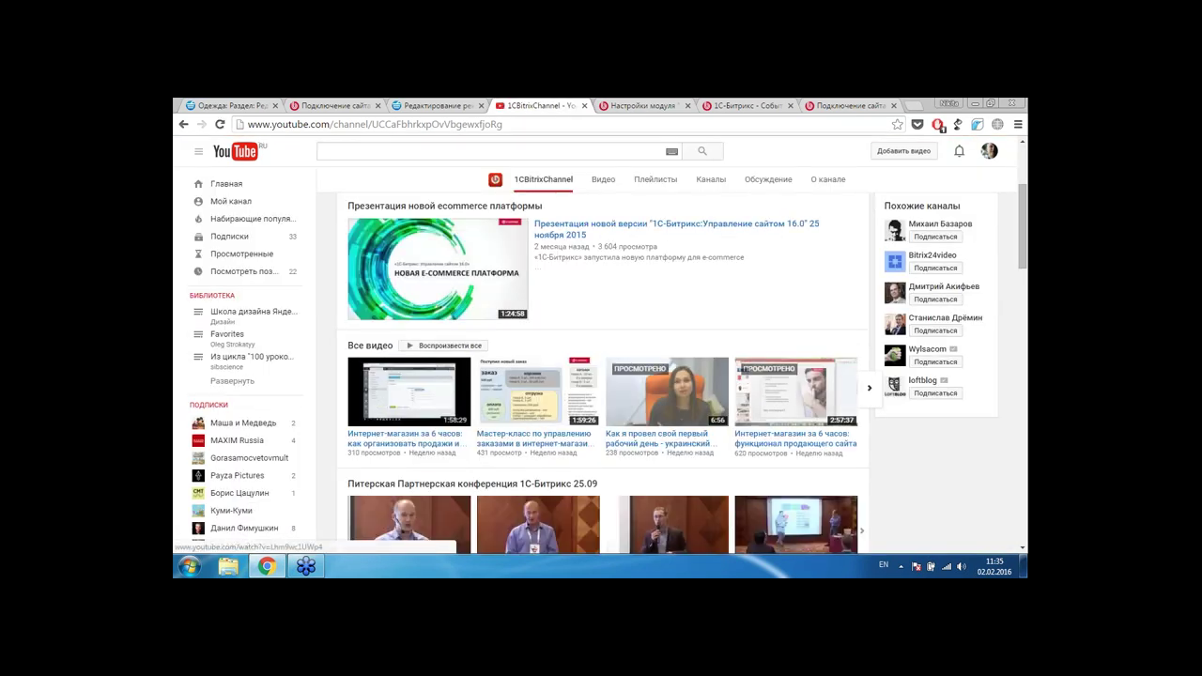
pyautogui.scroll(-4, 397, 390)
pyautogui.scroll(6, 401, 383)
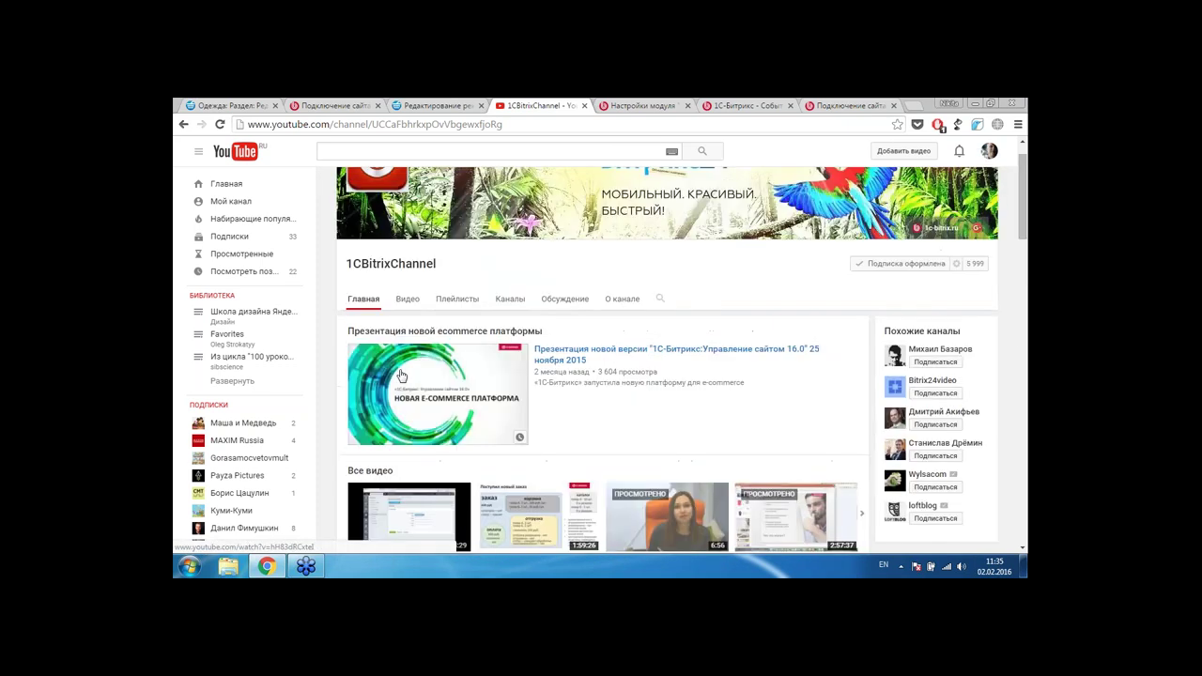
pyautogui.scroll(1, 401, 383)
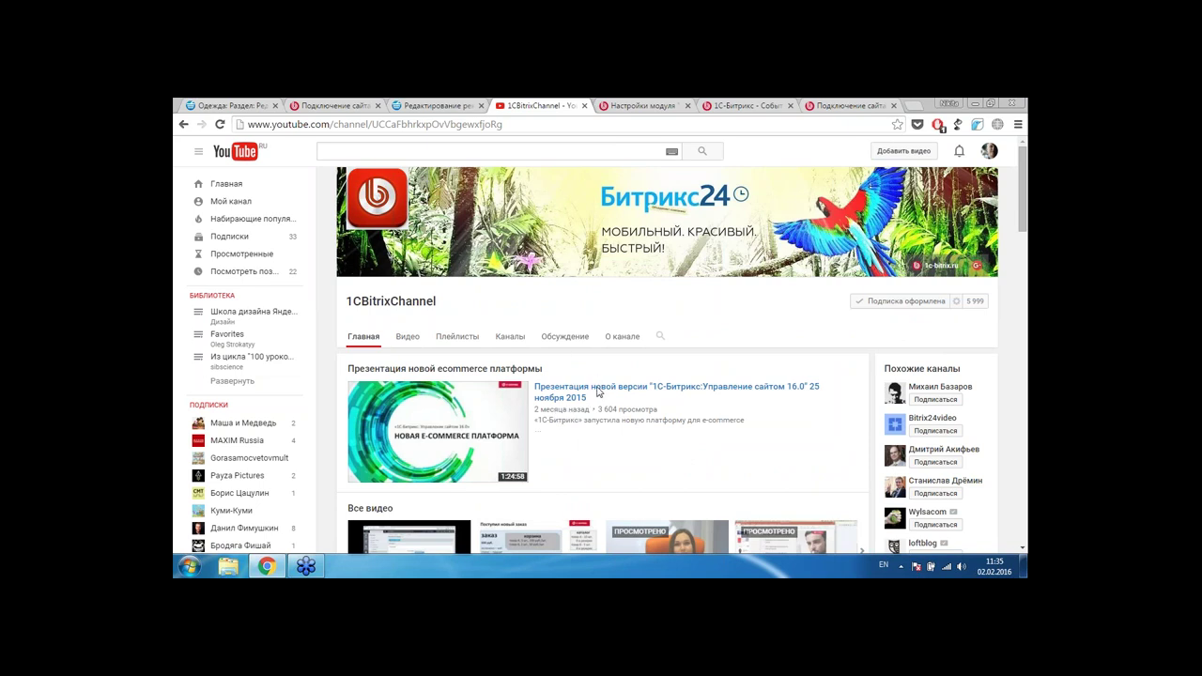
pyautogui.hotkey('alt', 'shift')
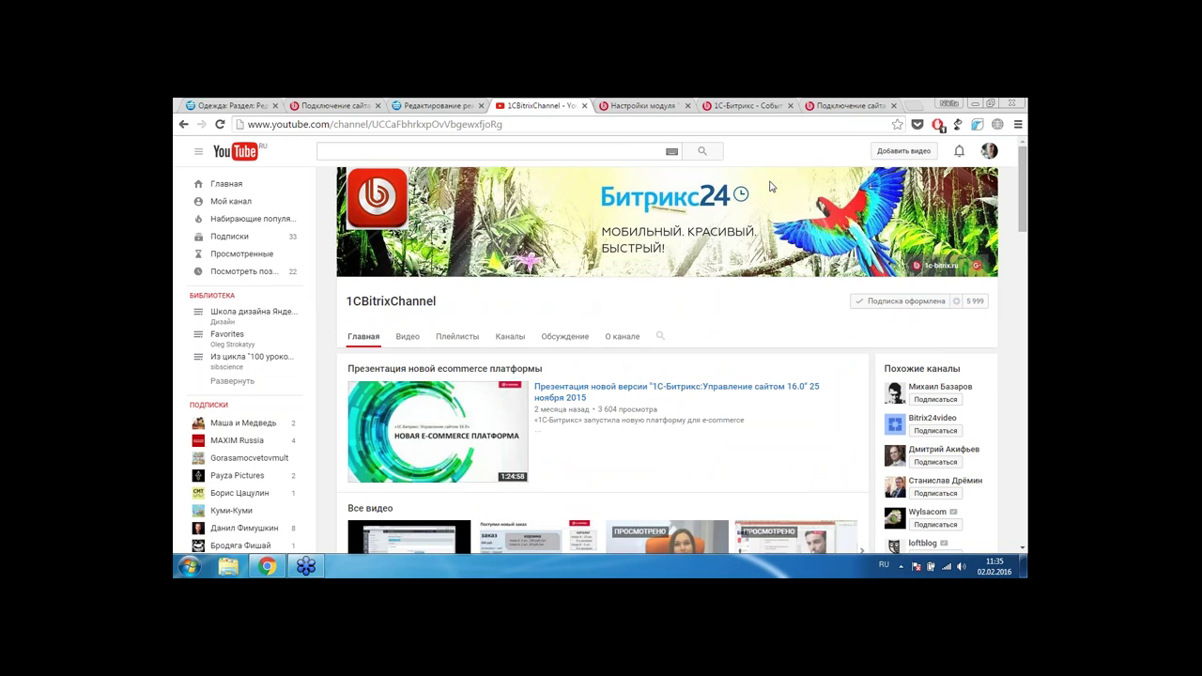
pyautogui.click(362, 104)
pyautogui.hotkey('ctrl', 'l')
pyautogui.press('F1')
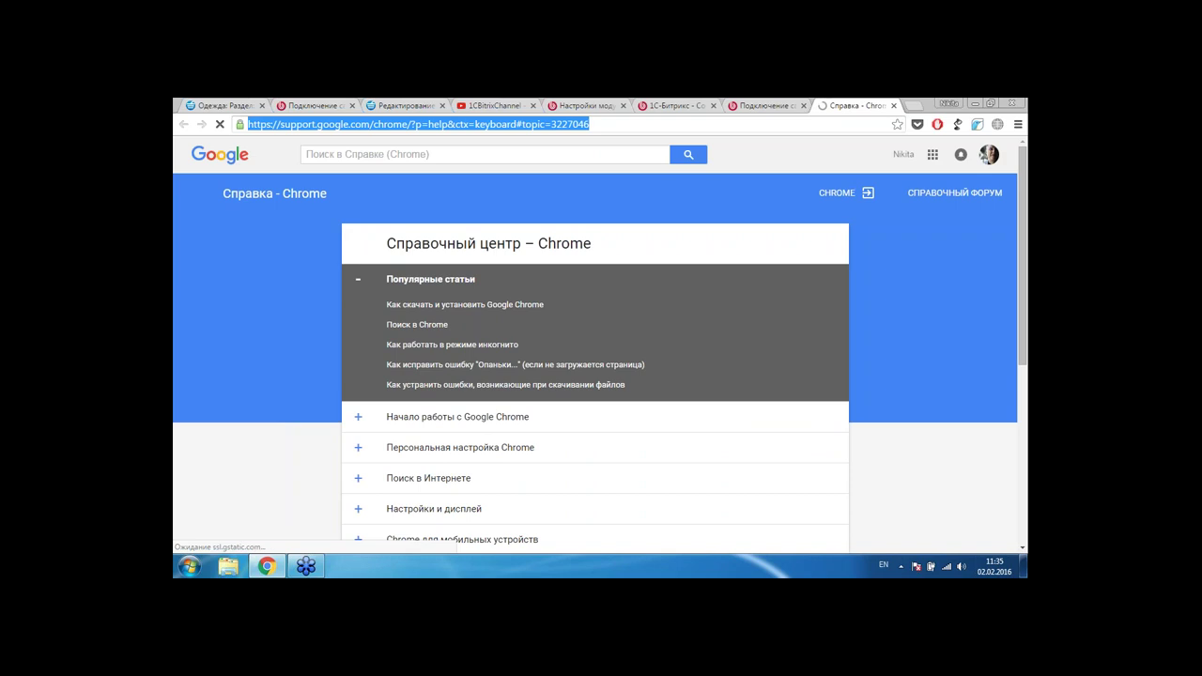
pyautogui.write('1c-bitrix.ru')
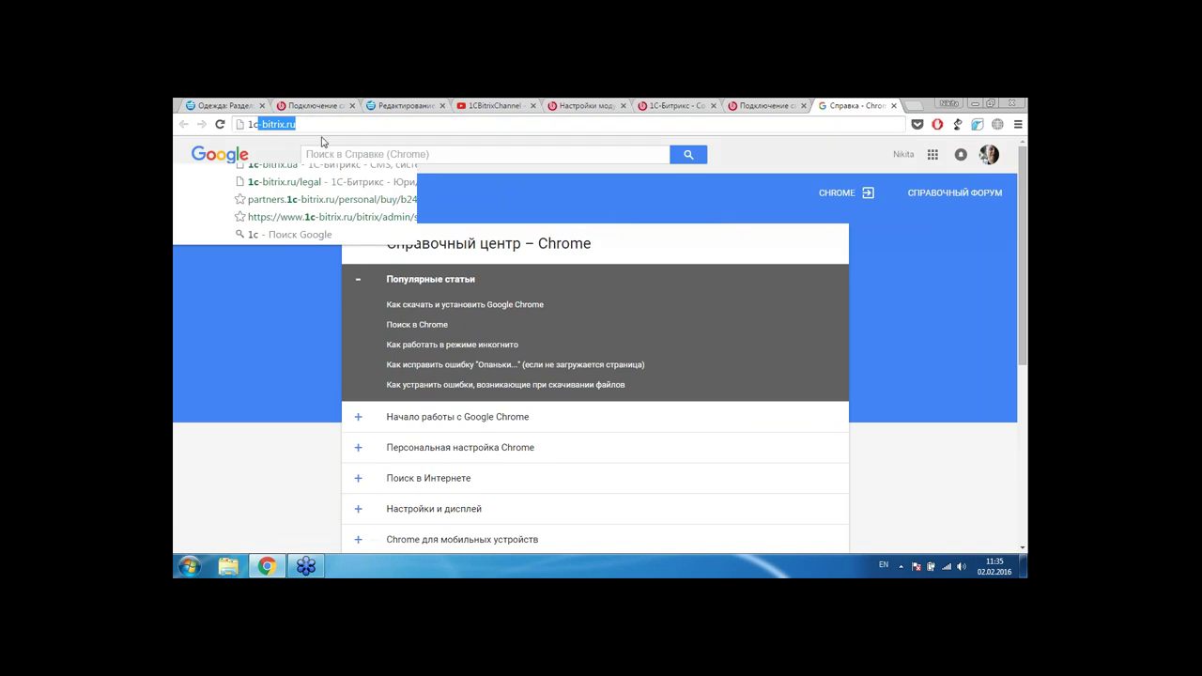
pyautogui.press('Return')
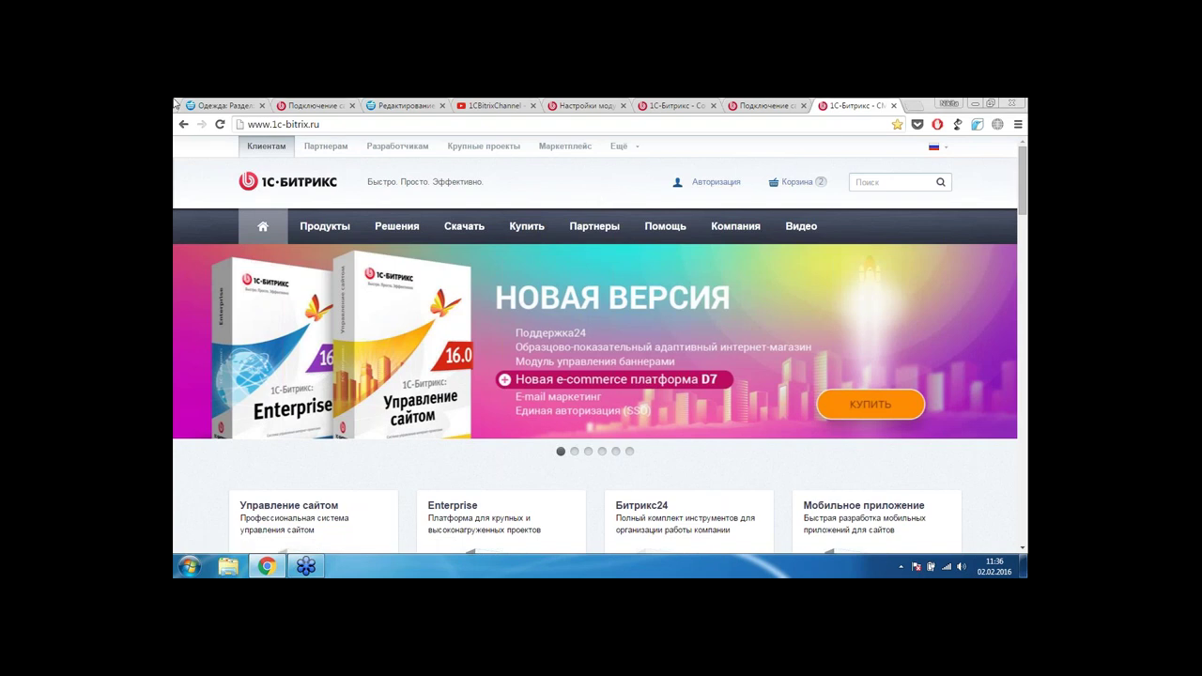
pyautogui.hotkey('ctrl', '1')
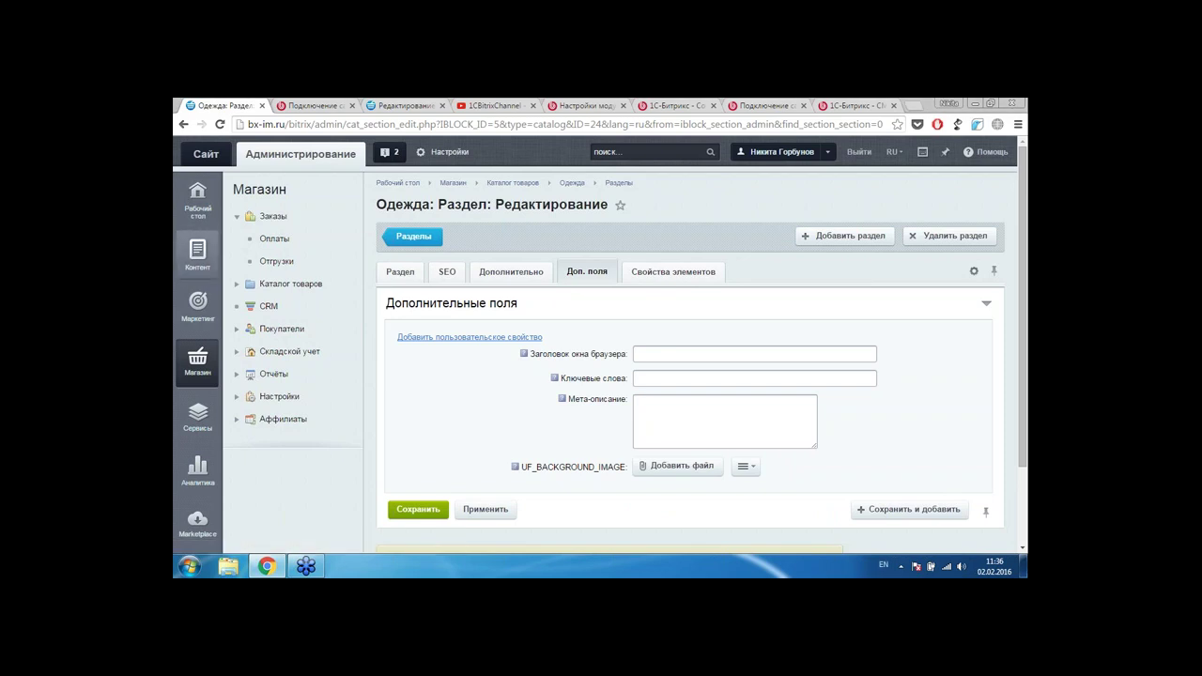
# Search the admin panel for 'наценк' and go to the Наценки markup types page.
pyautogui.moveTo(197, 303)
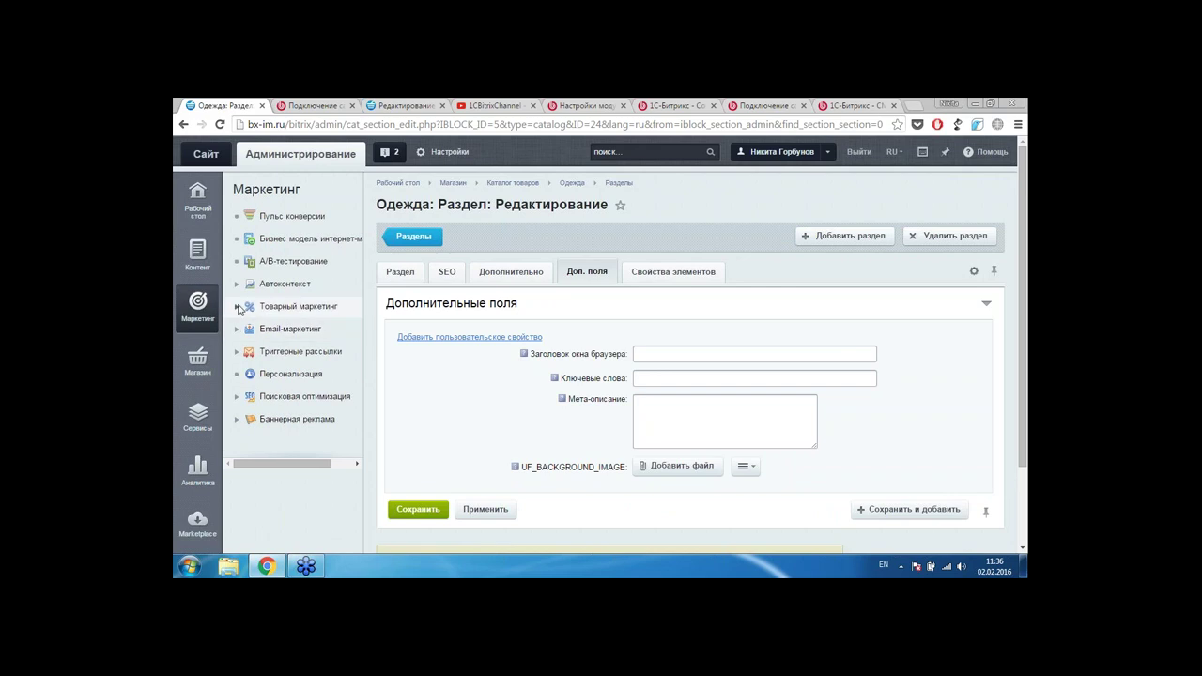
pyautogui.click(626, 151)
pyautogui.write('yf')
pyautogui.press('BackSpace')
pyautogui.press('BackSpace')
pyautogui.hotkey('alt', 'shift')
pyautogui.write('наценки')
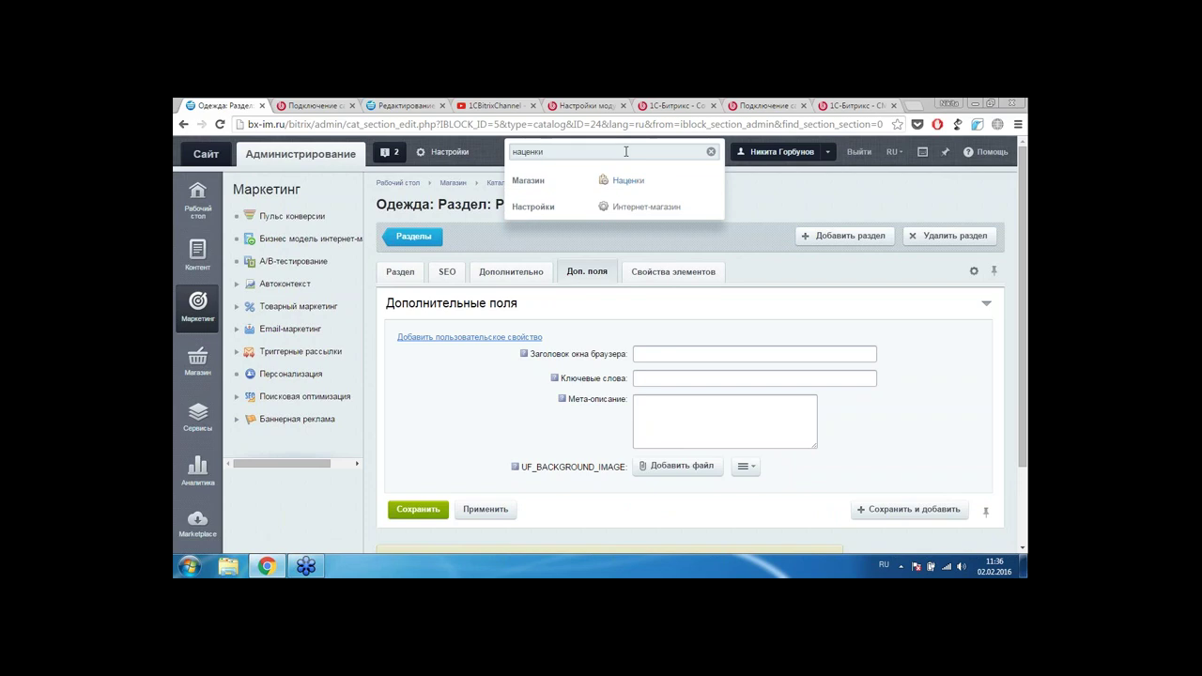
pyautogui.click(629, 179)
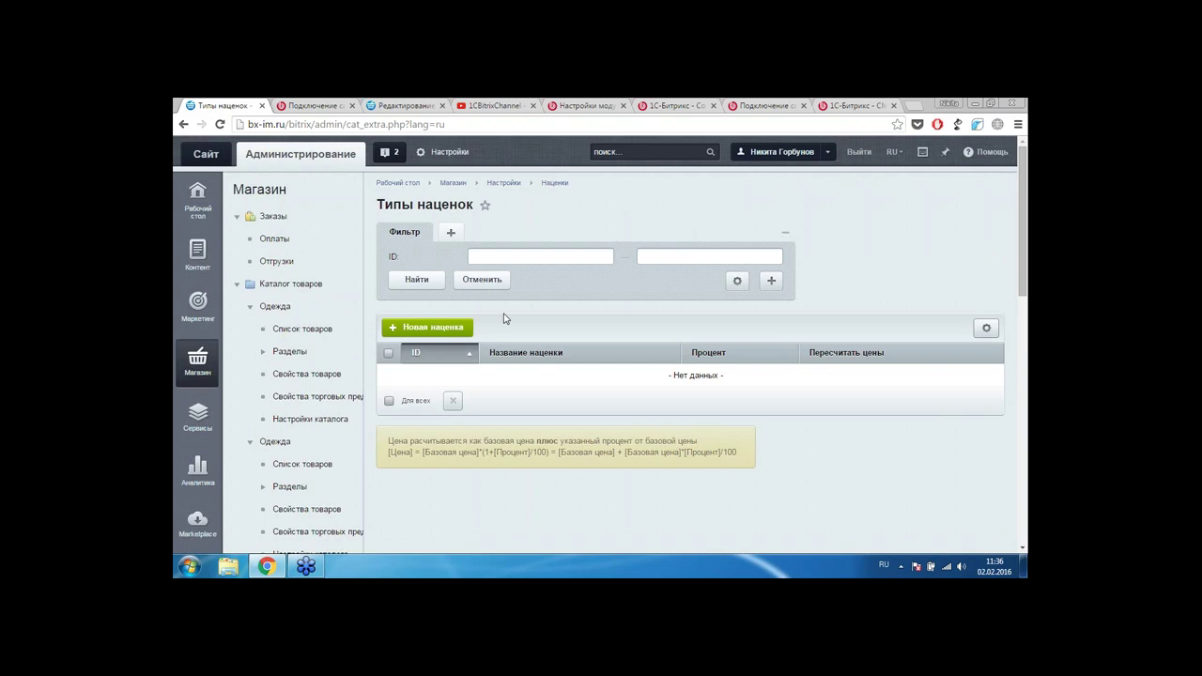
# Create a new markup named Наценка at 10%, save it, and open markup 1 for editing.
pyautogui.click(427, 327)
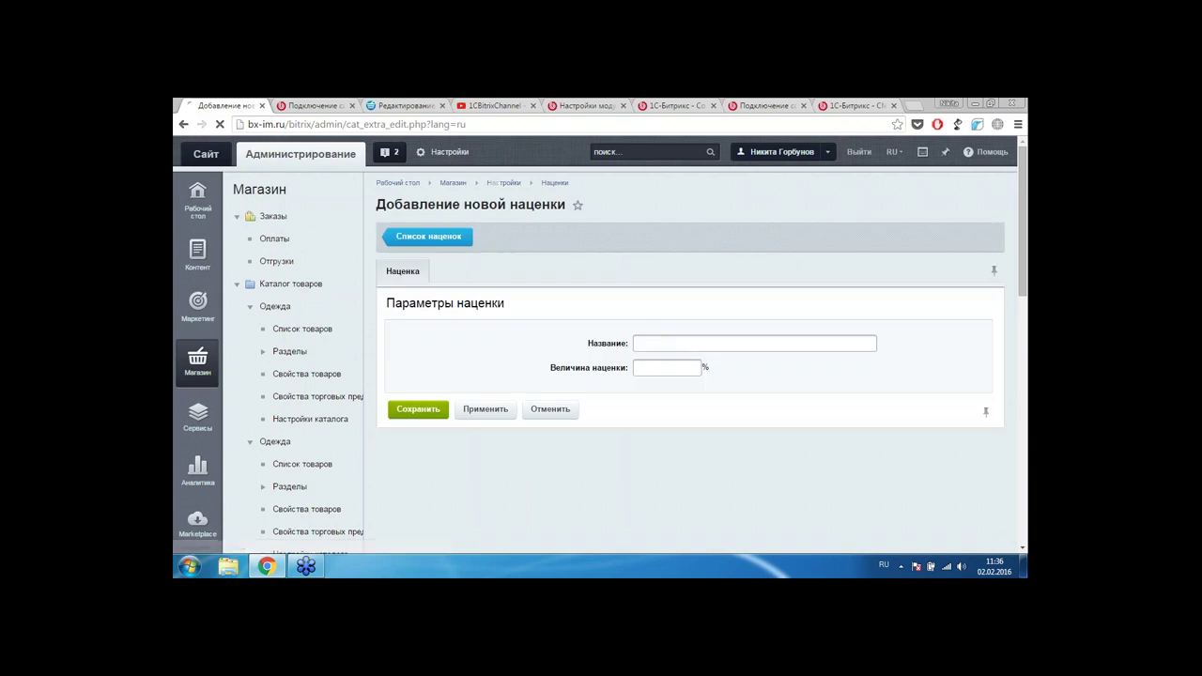
pyautogui.click(699, 341)
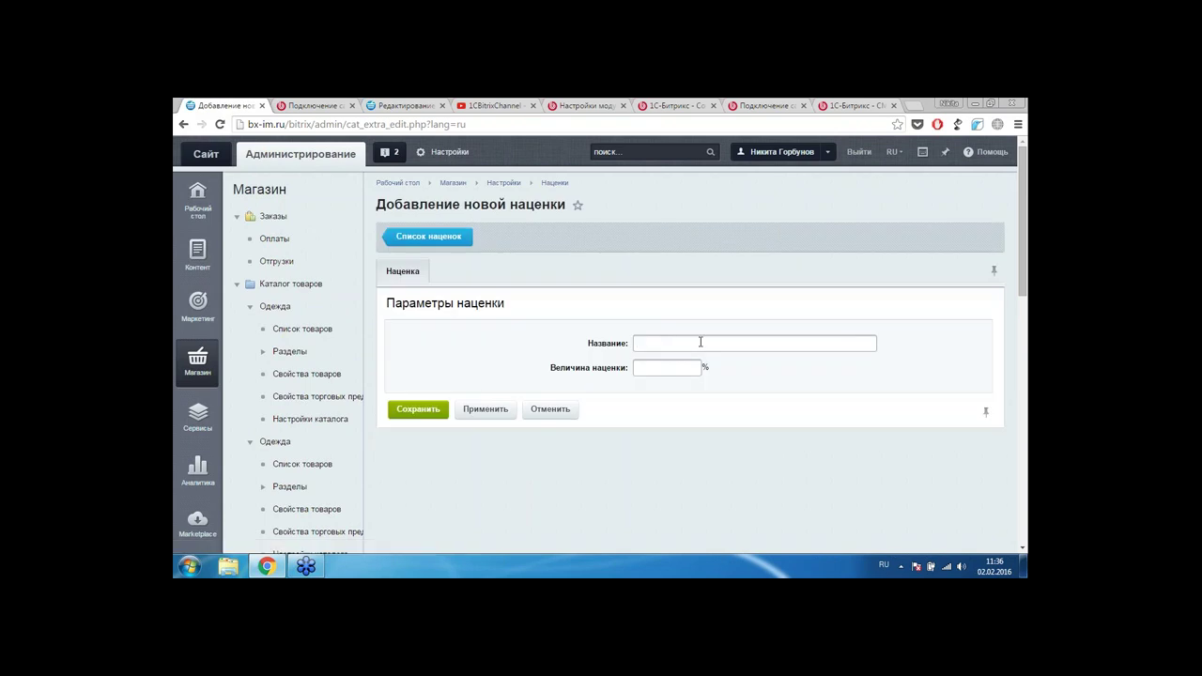
pyautogui.write('Наценка')
pyautogui.click(669, 368)
pyautogui.write('10')
pyautogui.click(432, 413)
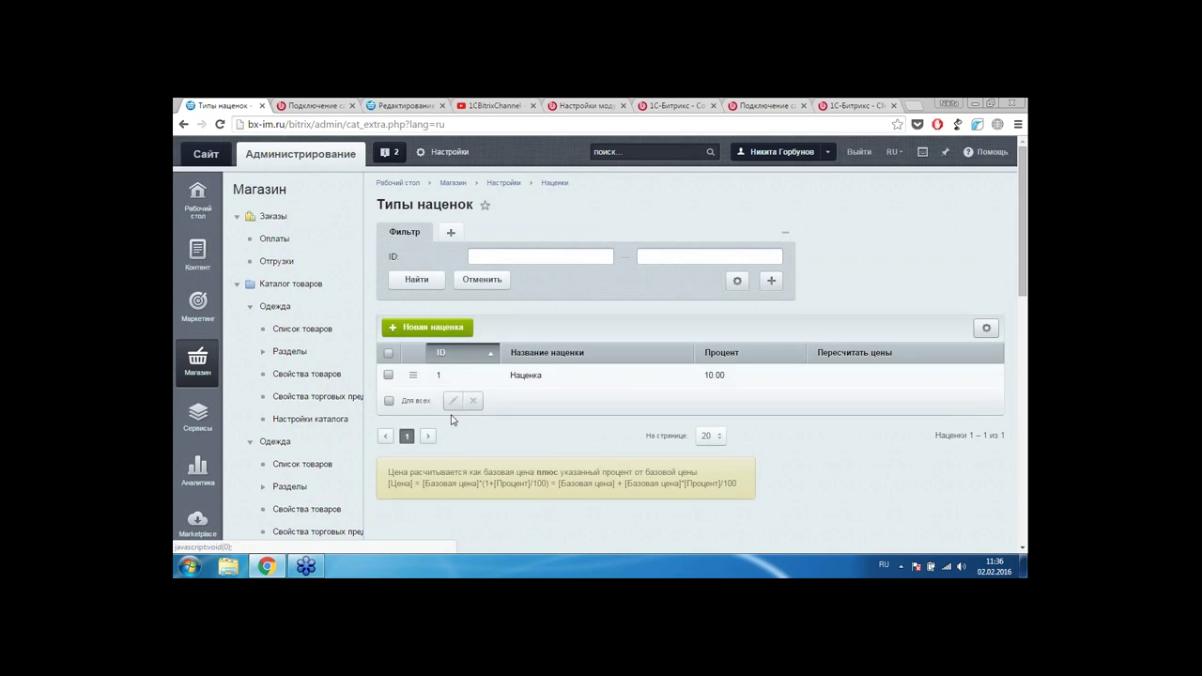
pyautogui.click(412, 374)
pyautogui.click(469, 403)
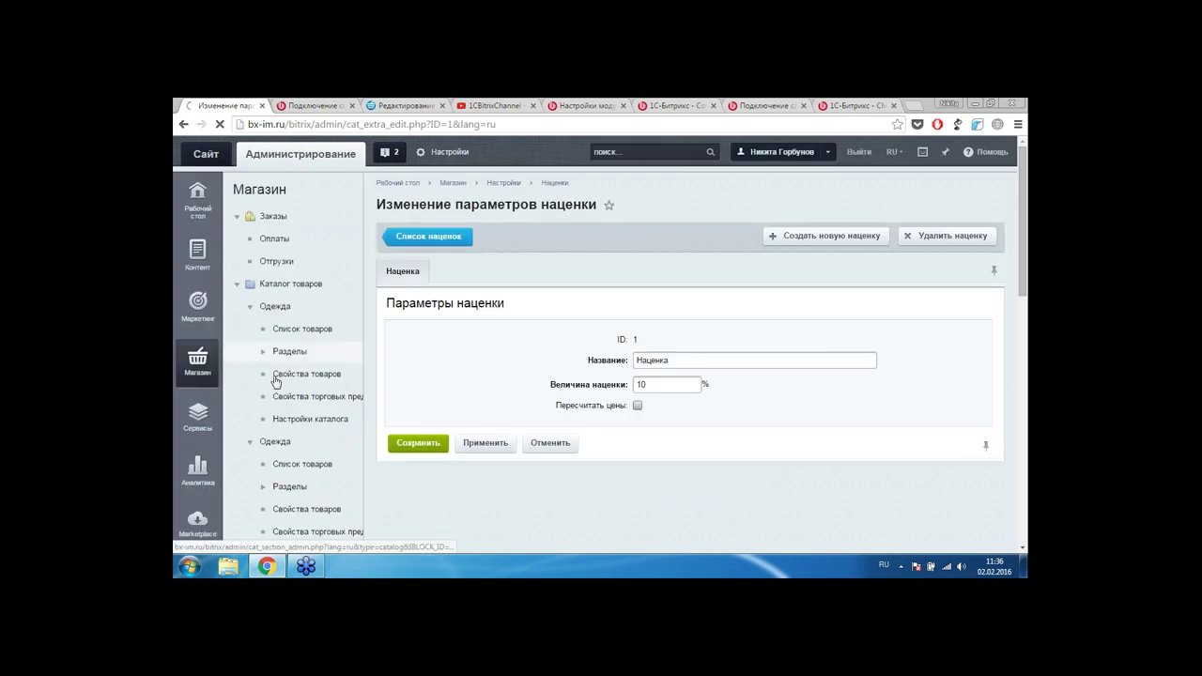
# Open the clothing catalog's product list to locate Товар 2.
pyautogui.click(299, 330)
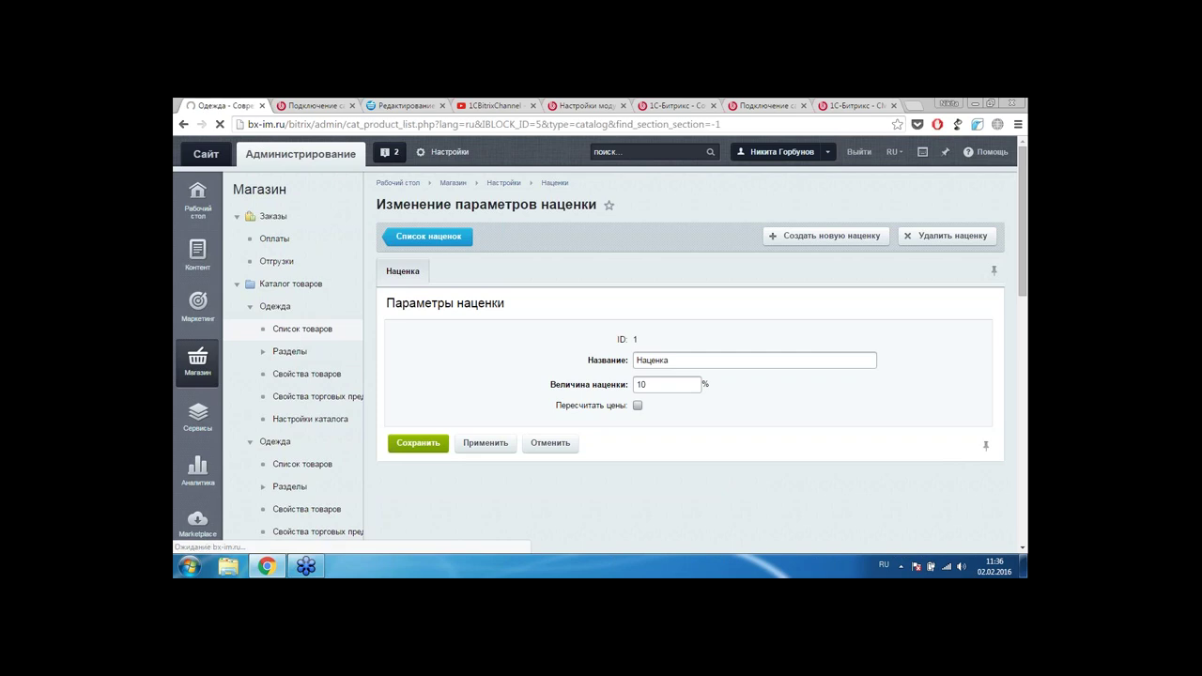
pyautogui.scroll(-2, 399, 351)
pyautogui.scroll(-5, 470, 355)
pyautogui.scroll(3, 316, 268)
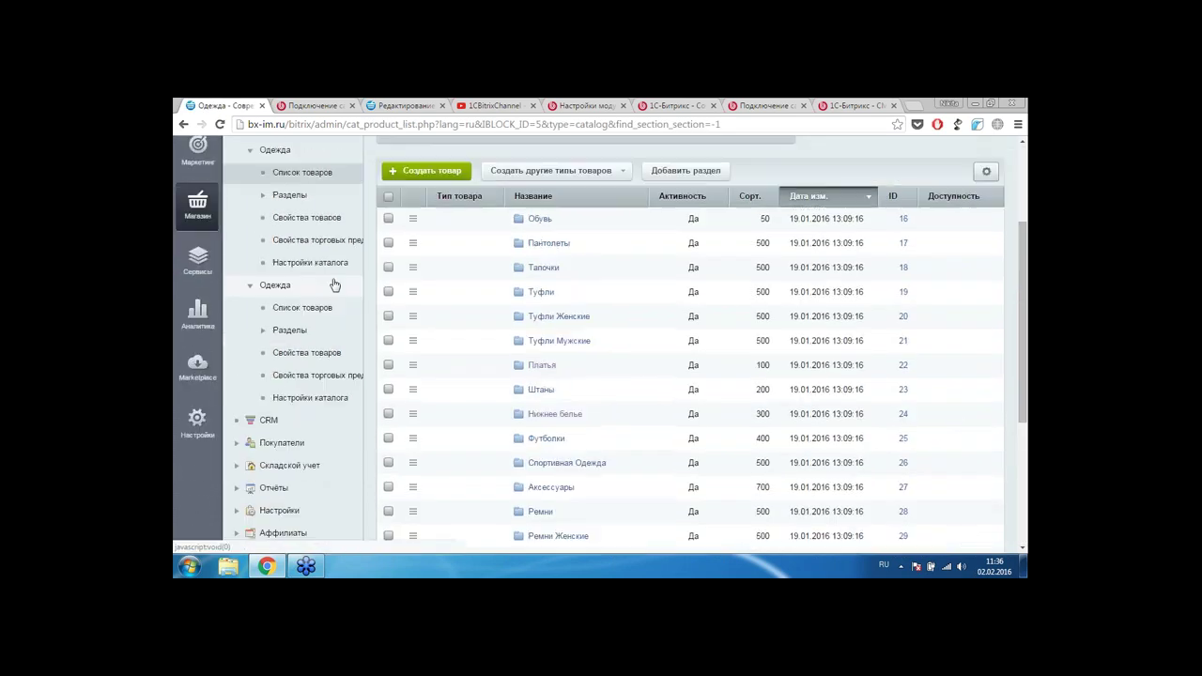
pyautogui.click(274, 308)
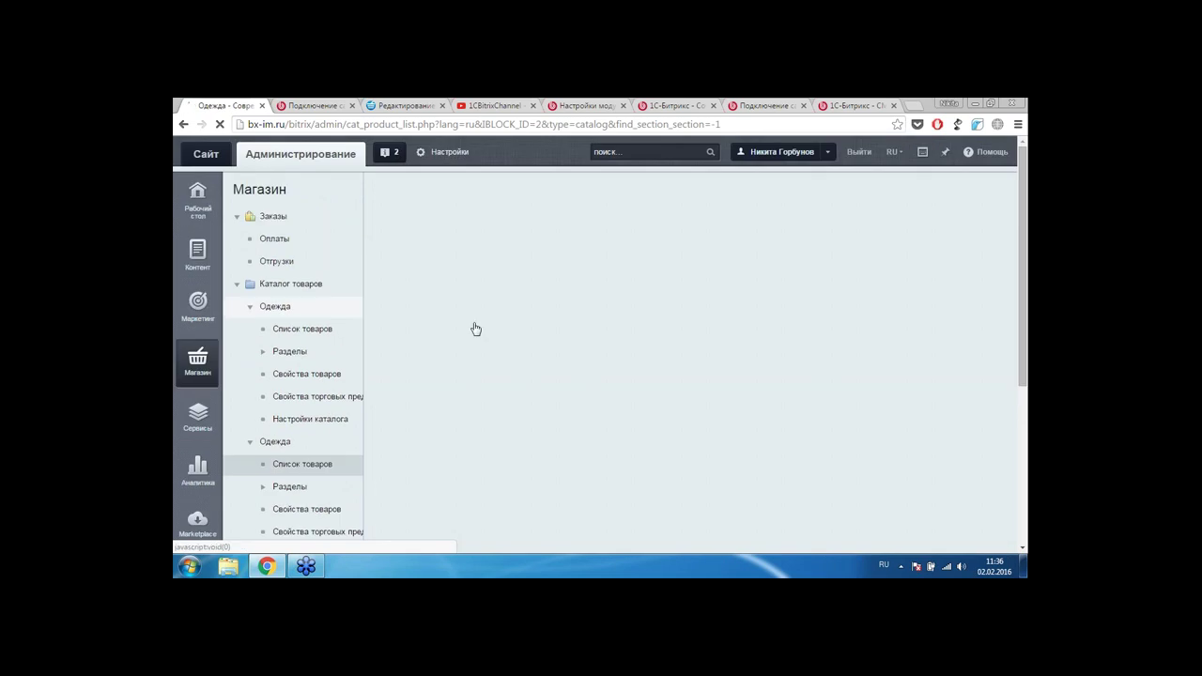
pyautogui.scroll(-3, 529, 451)
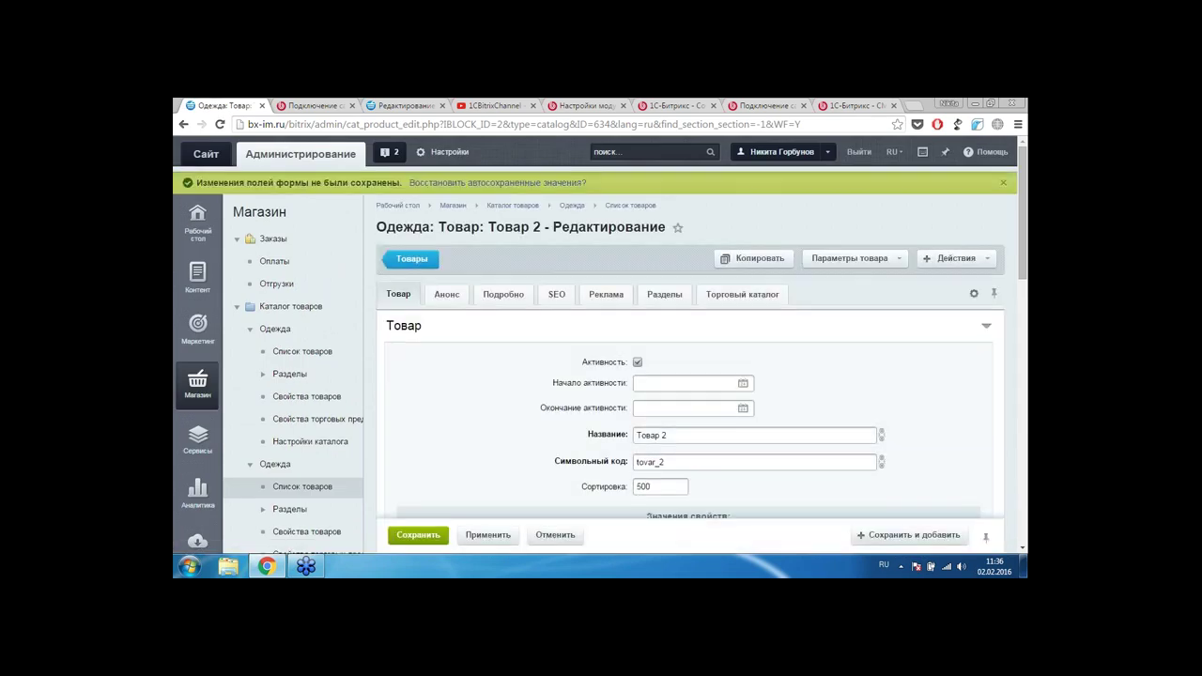
# Check Товар 2's Цены, Параметры and Скидки trade-catalog tabs, then return to the lesson tab.
pyautogui.click(744, 294)
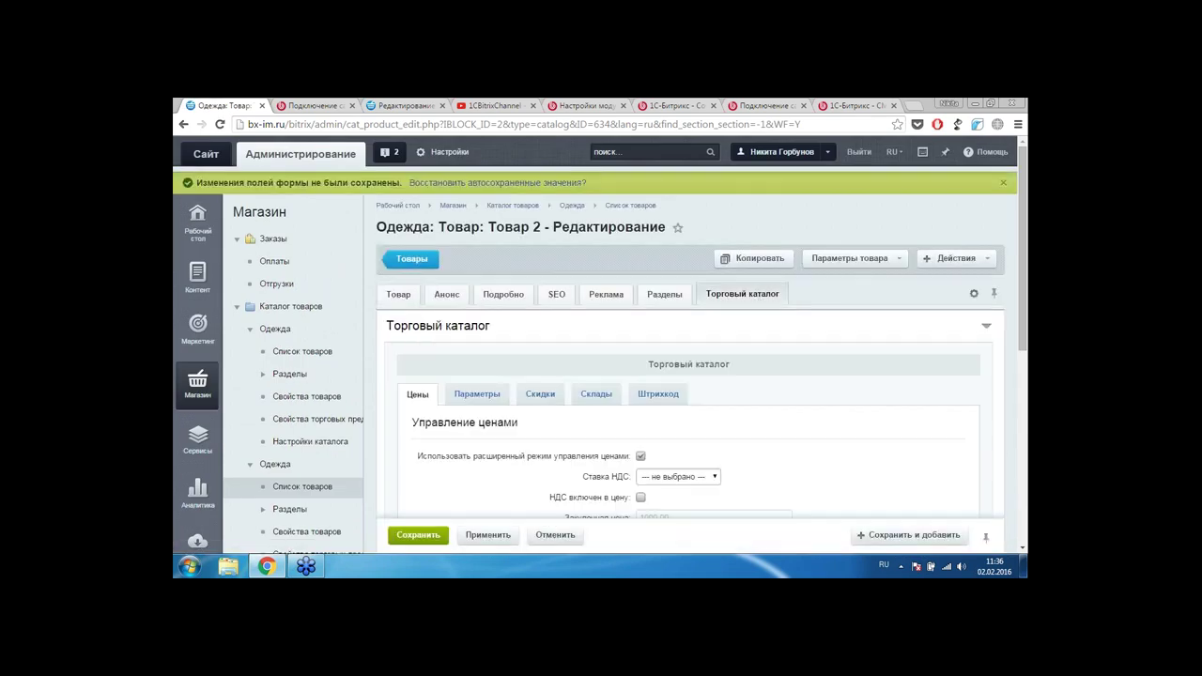
pyautogui.scroll(-2, 813, 362)
pyautogui.scroll(-2, 818, 364)
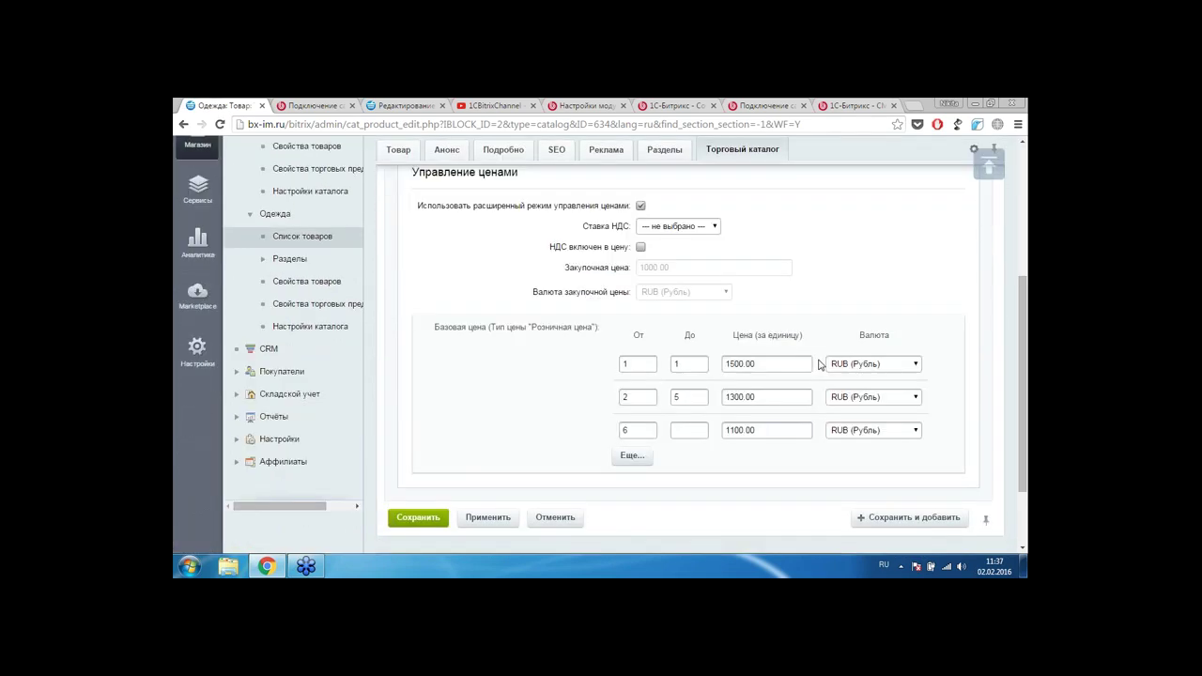
pyautogui.scroll(1, 759, 335)
pyautogui.click(483, 215)
pyautogui.click(551, 210)
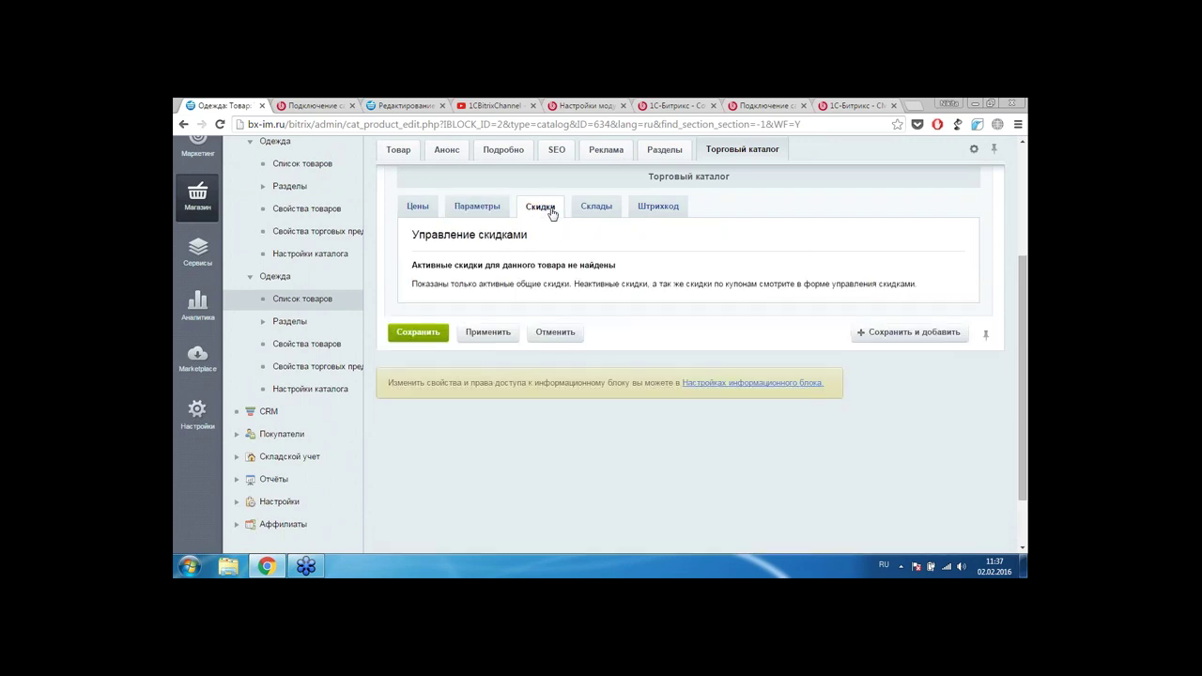
pyautogui.click(493, 211)
pyautogui.scroll(-2, 722, 272)
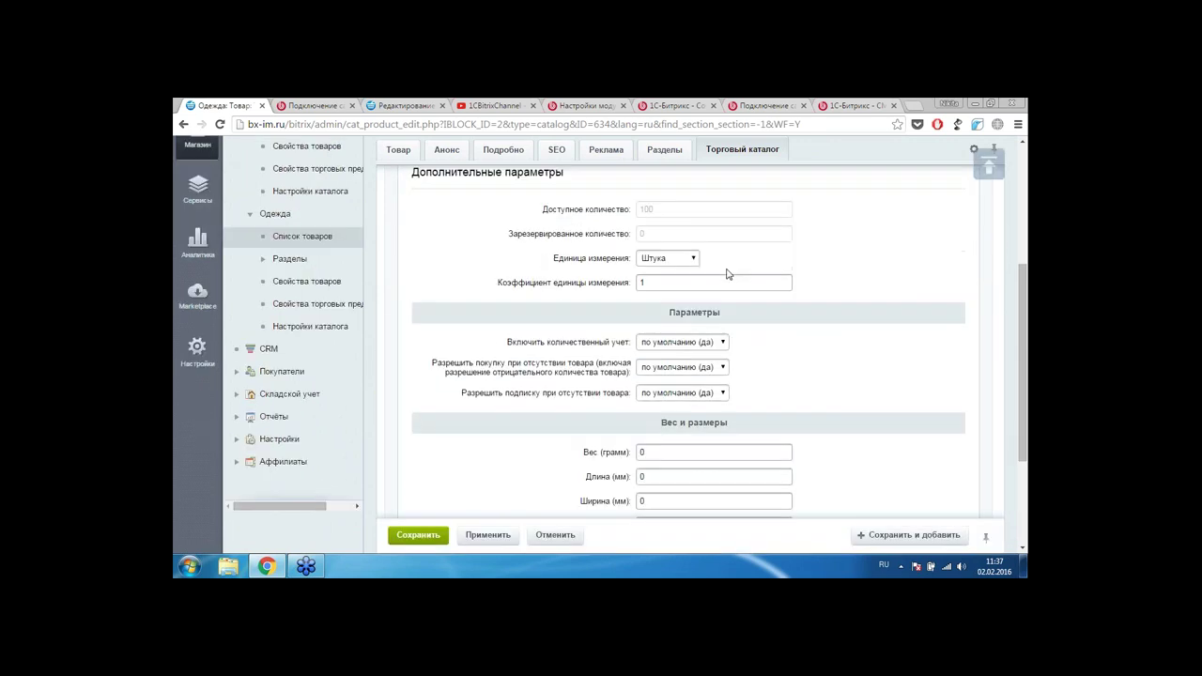
pyautogui.scroll(2, 759, 272)
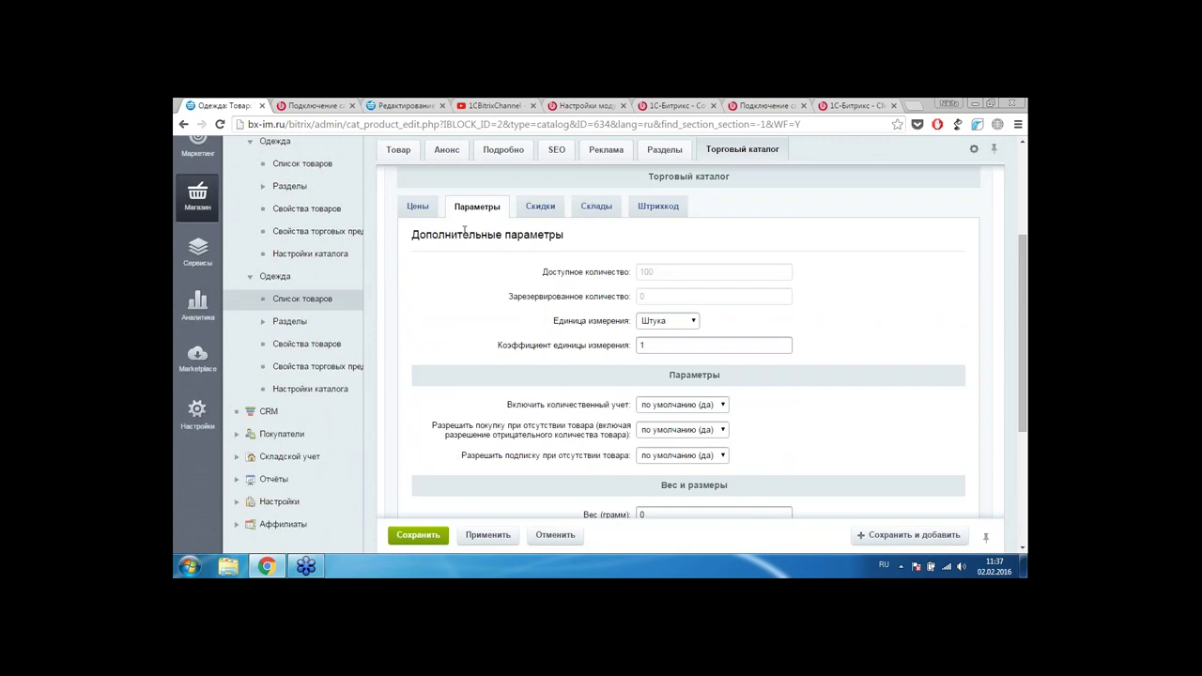
pyautogui.click(418, 207)
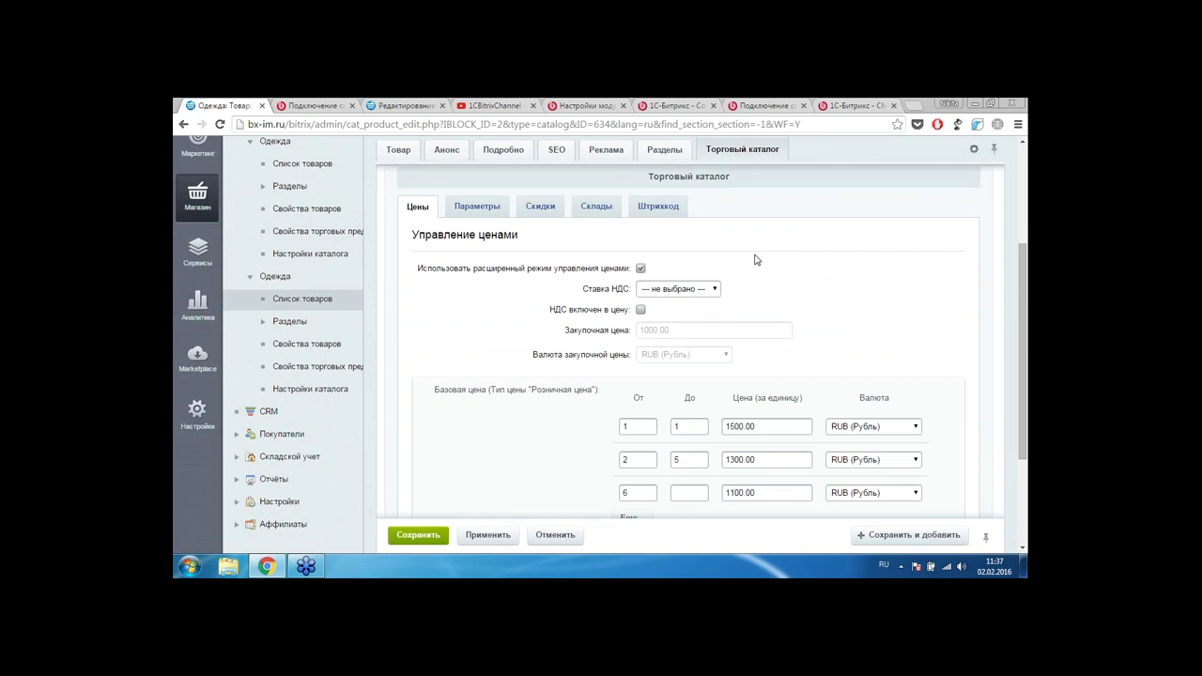
pyautogui.scroll(-2, 757, 259)
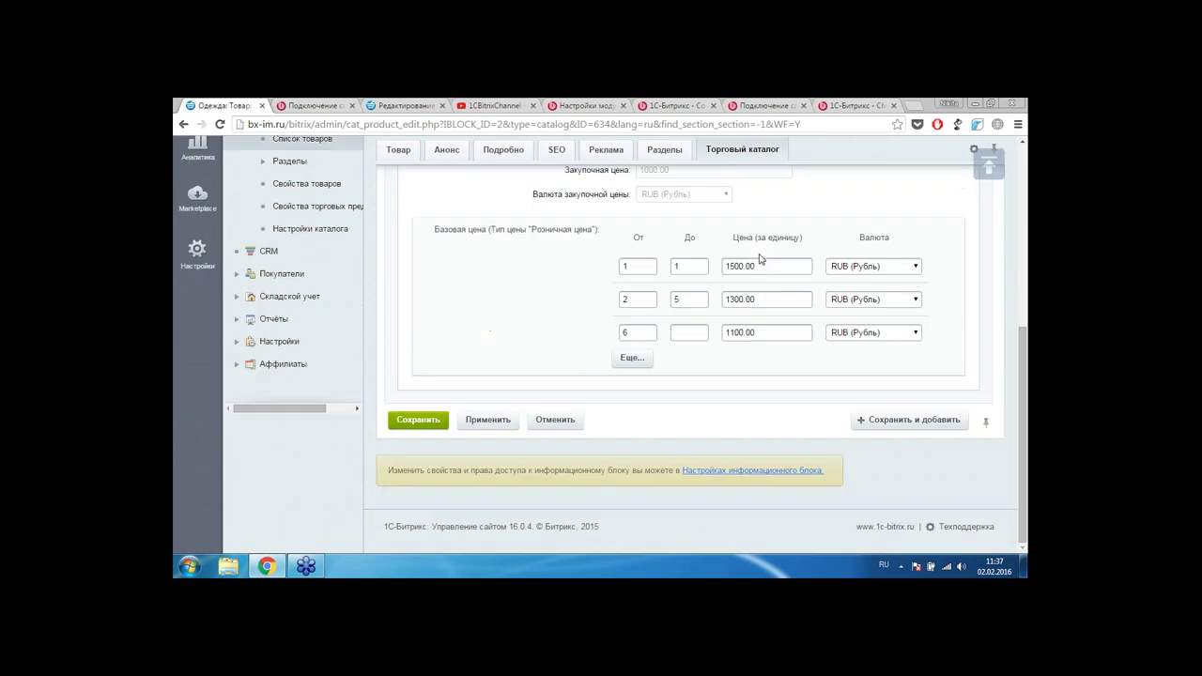
pyautogui.scroll(2, 760, 258)
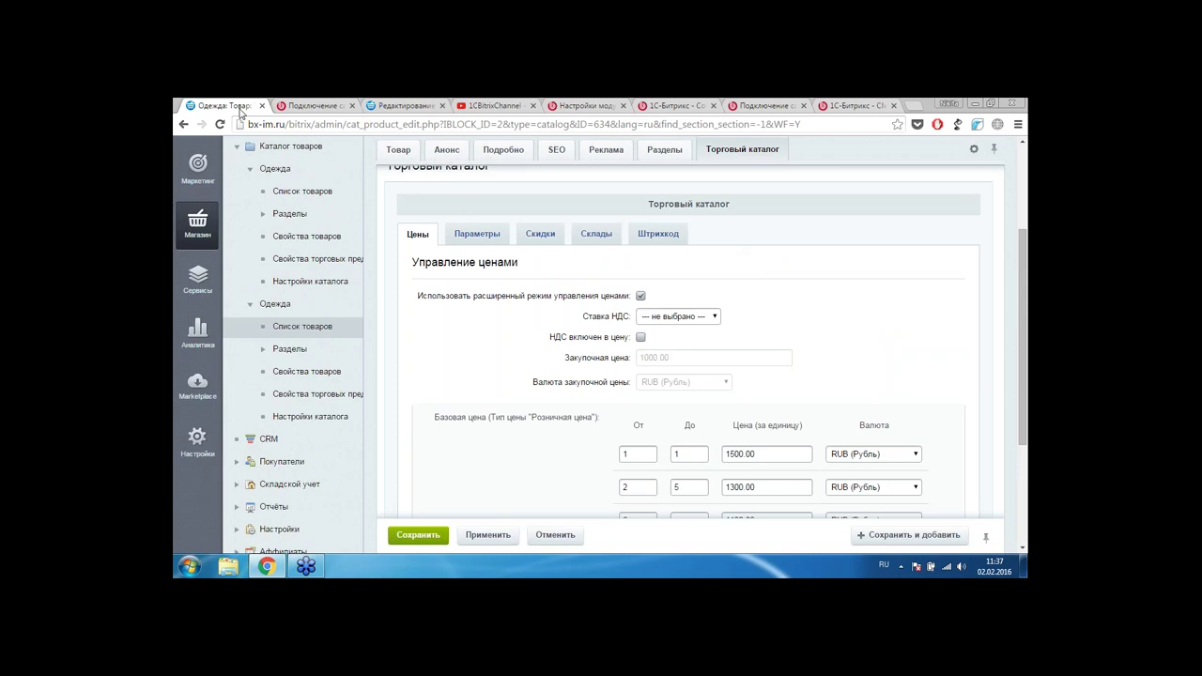
pyautogui.click(299, 106)
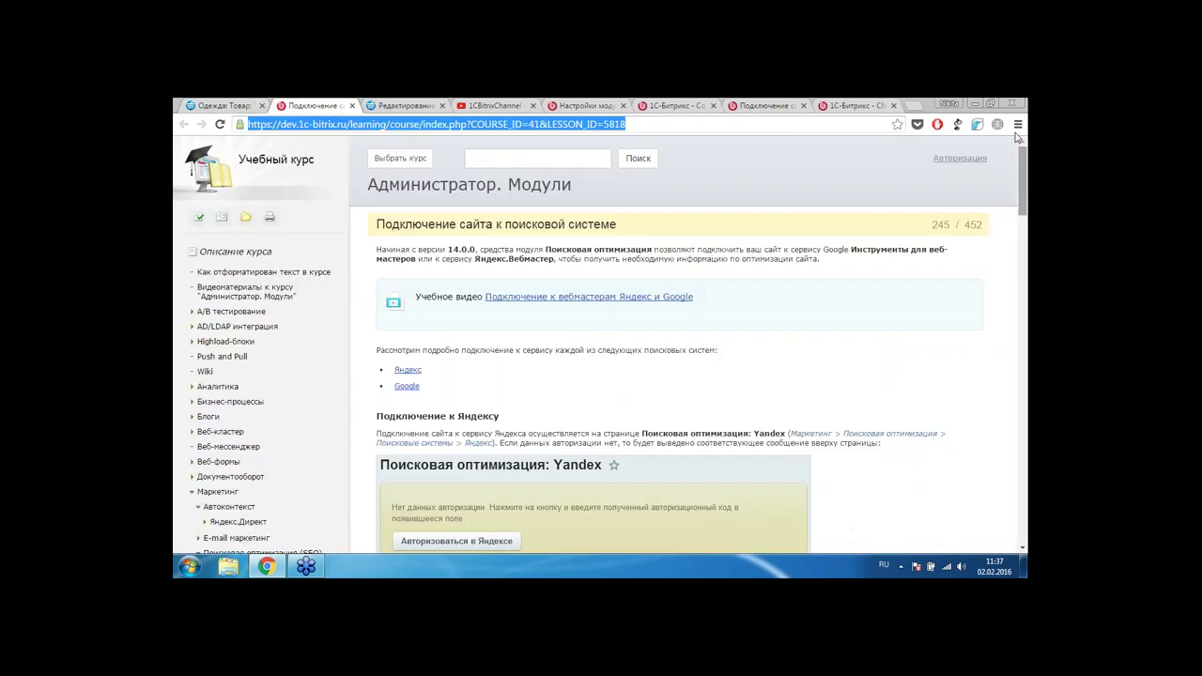
# Minimize the Chrome window with the learning course to reveal the Windows desktop.
pyautogui.click(1022, 169)
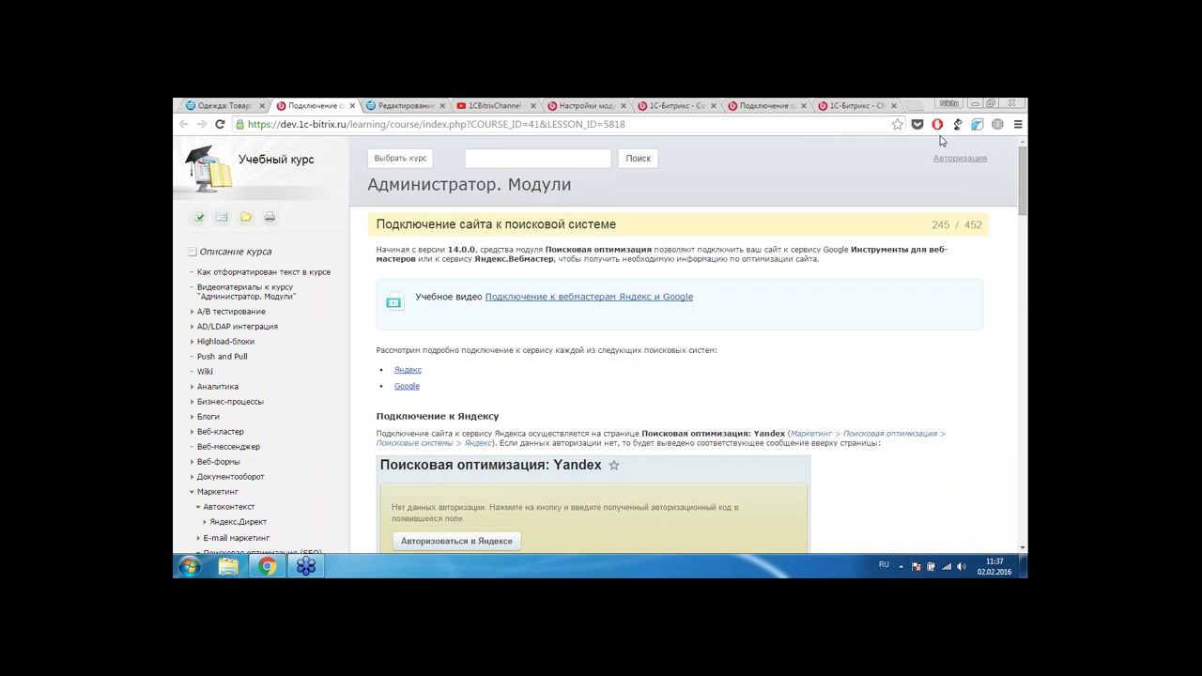
pyautogui.click(975, 104)
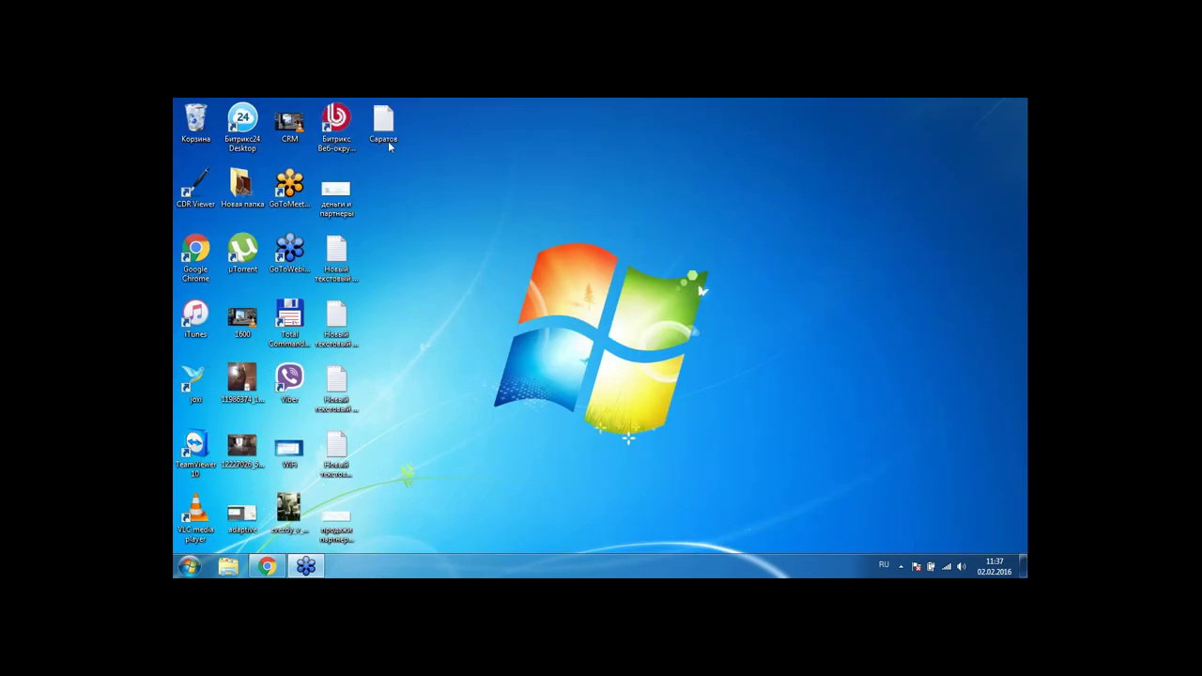
# Open a blank 'Новый текстовый документ' in Notepad and type the contact's e-mail address.
pyautogui.doubleClick(338, 255)
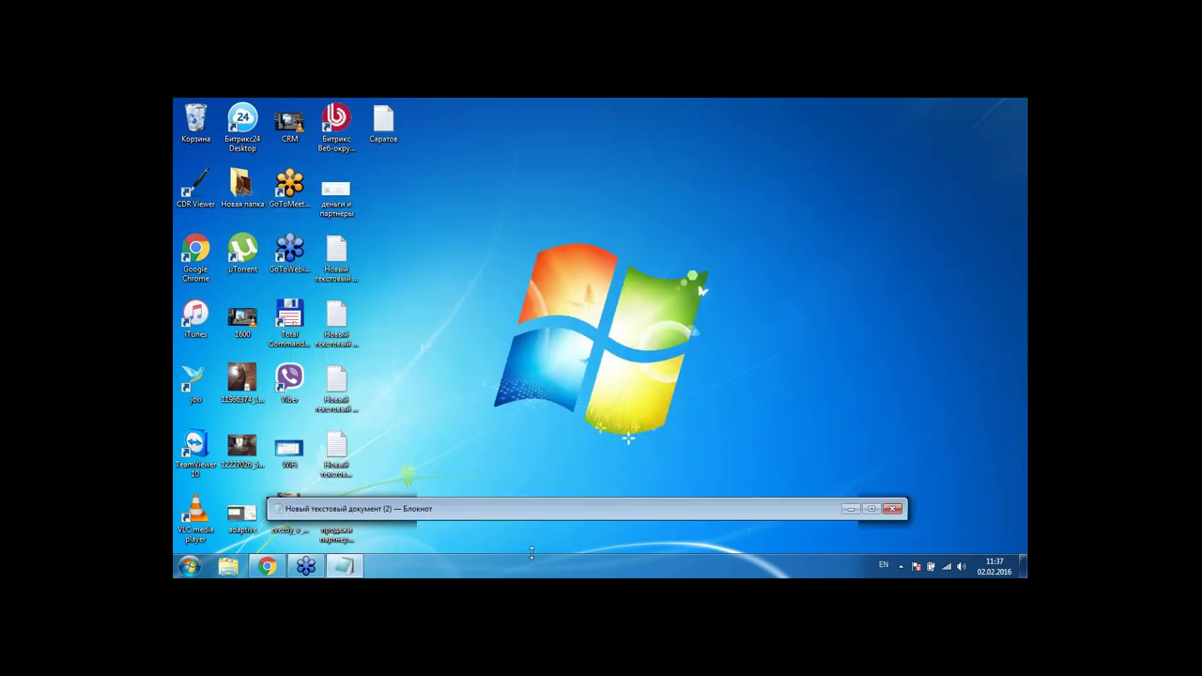
pyautogui.doubleClick(338, 324)
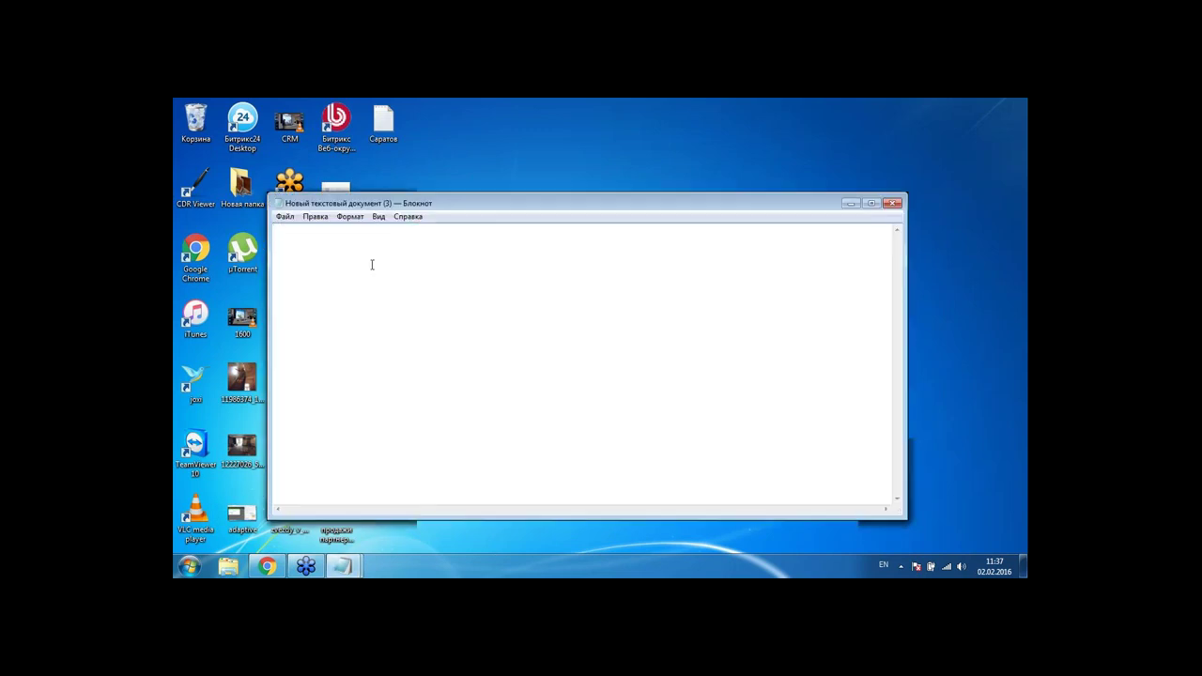
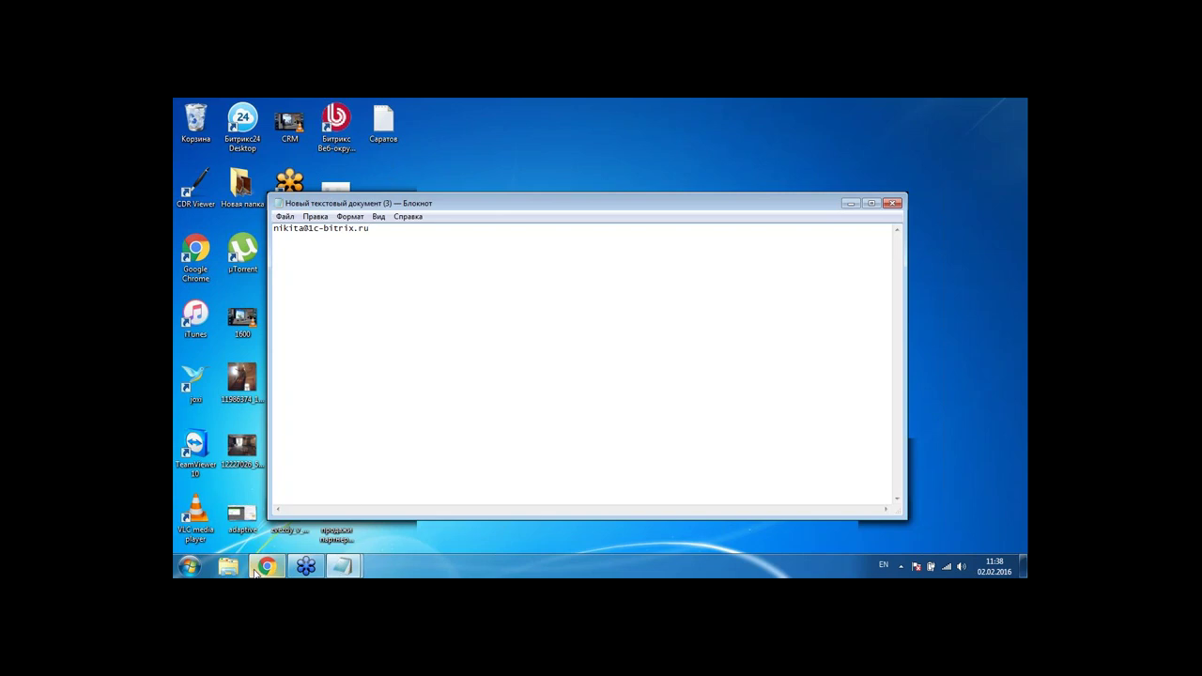
pyautogui.moveTo(256, 569)
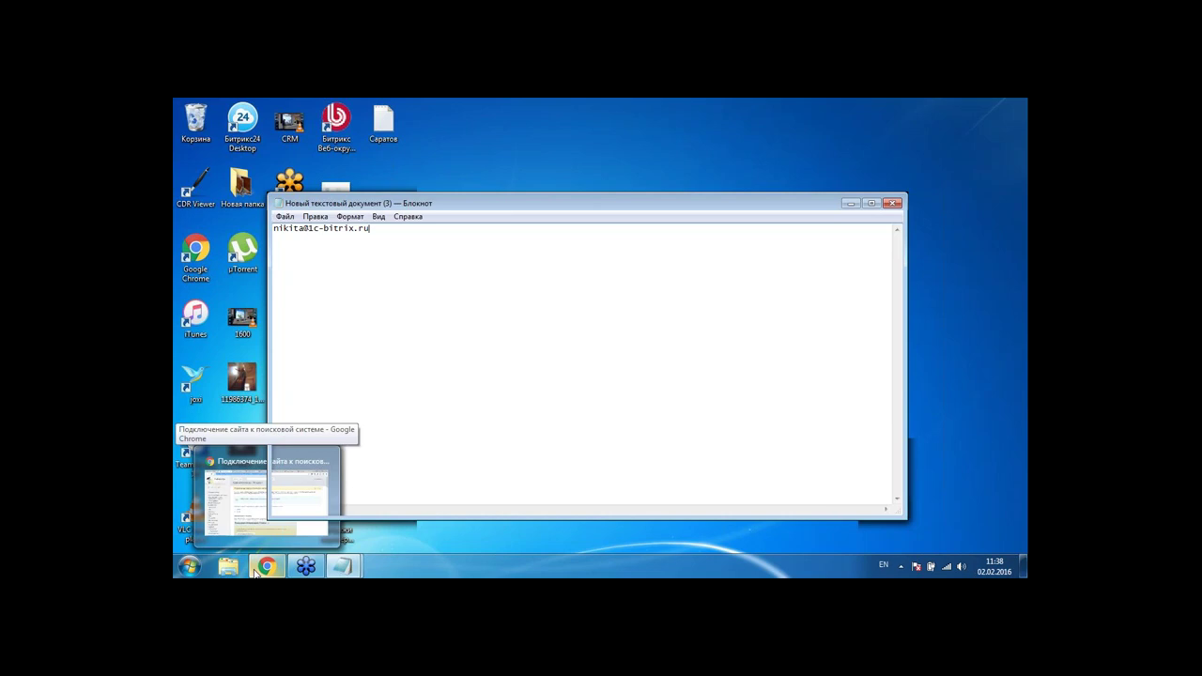